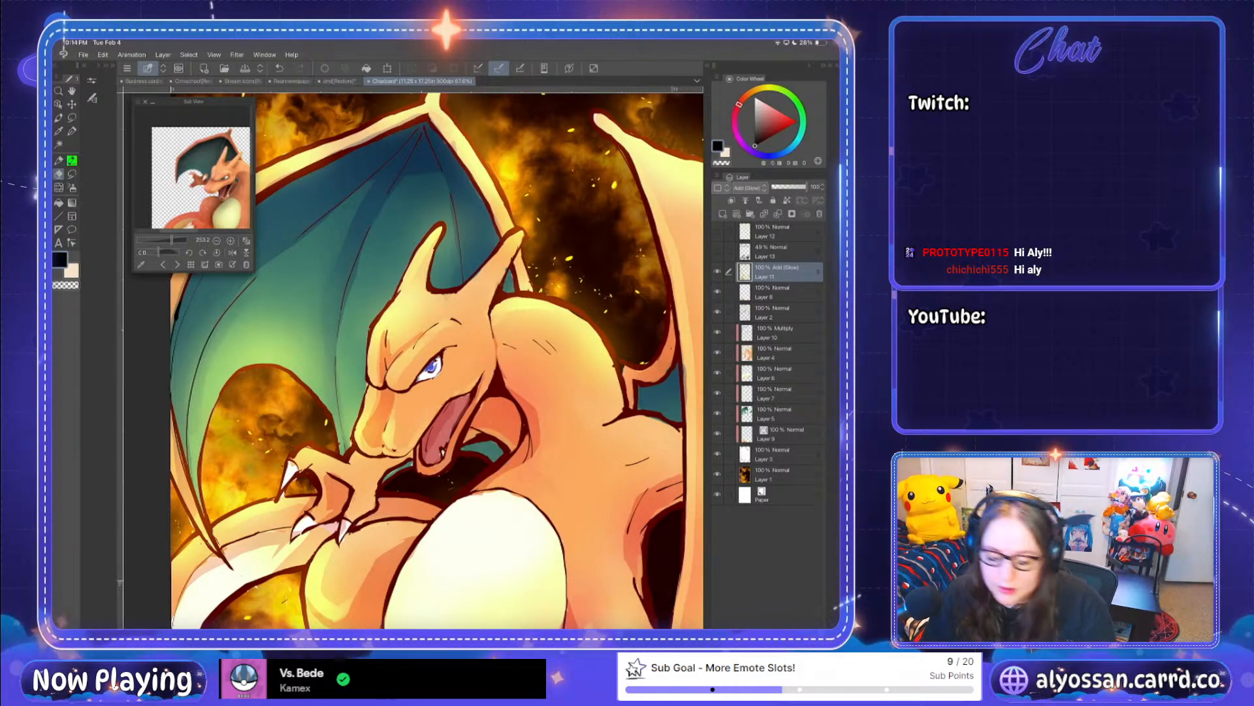
Step: Examine the Charizard painting as a whole and up close, checking the base colour and Multiply shading layers
scroll(437, 360, down, 4)
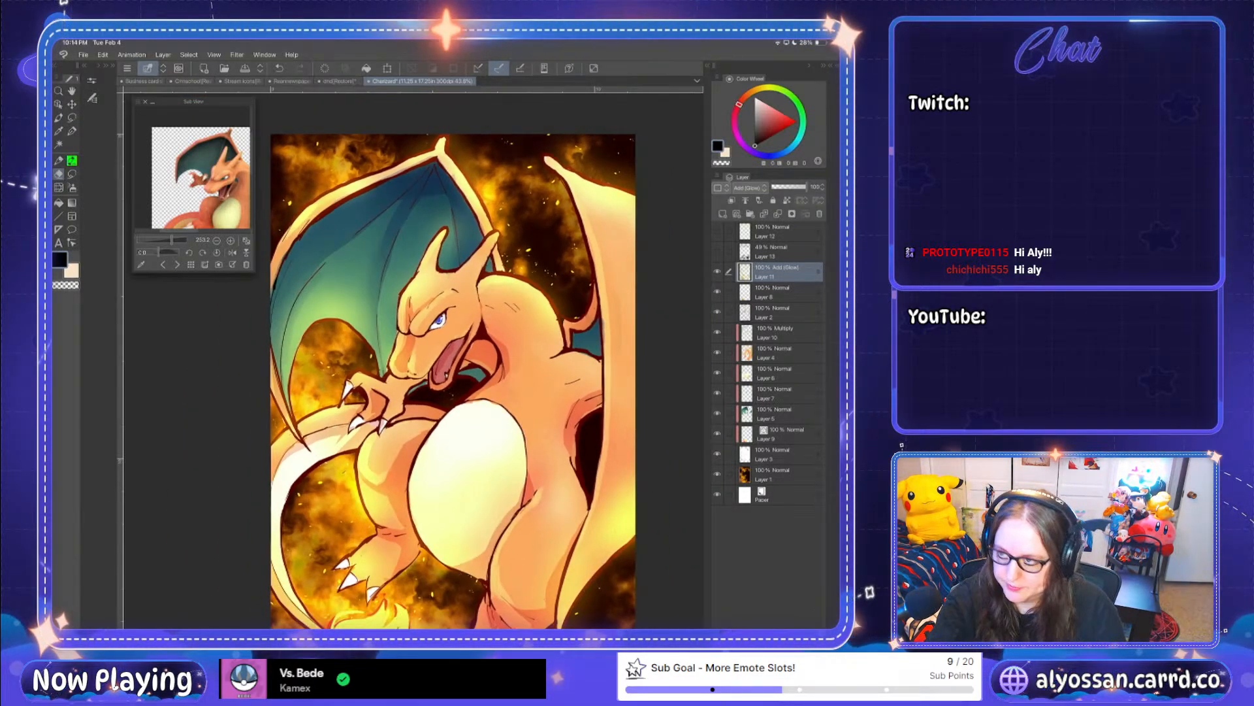
scroll(444, 382, down, 1)
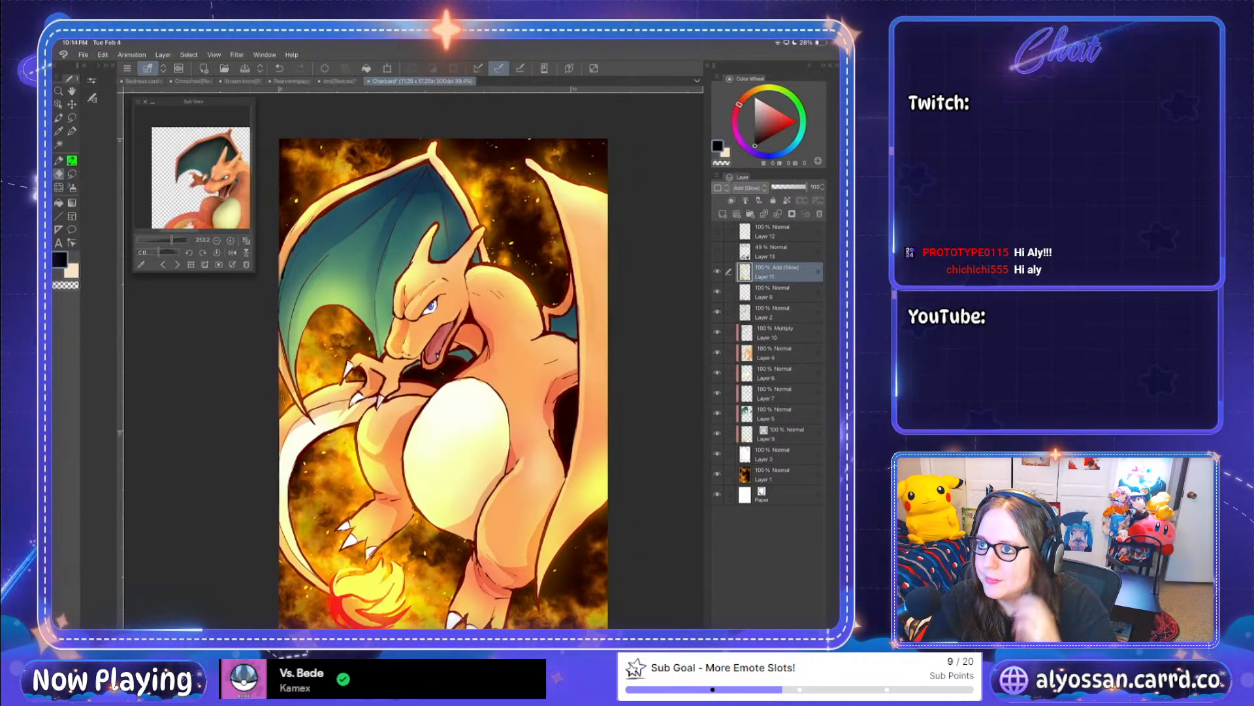
scroll(437, 372, up, 1)
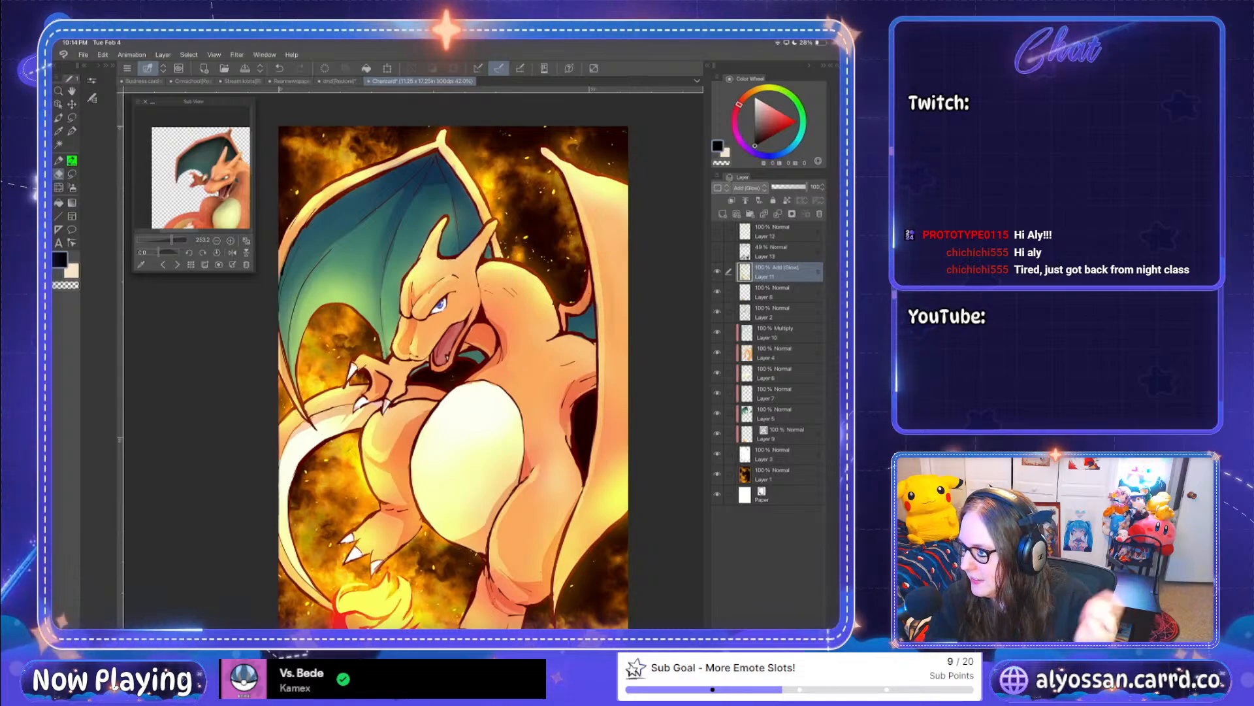
scroll(451, 366, down, 2)
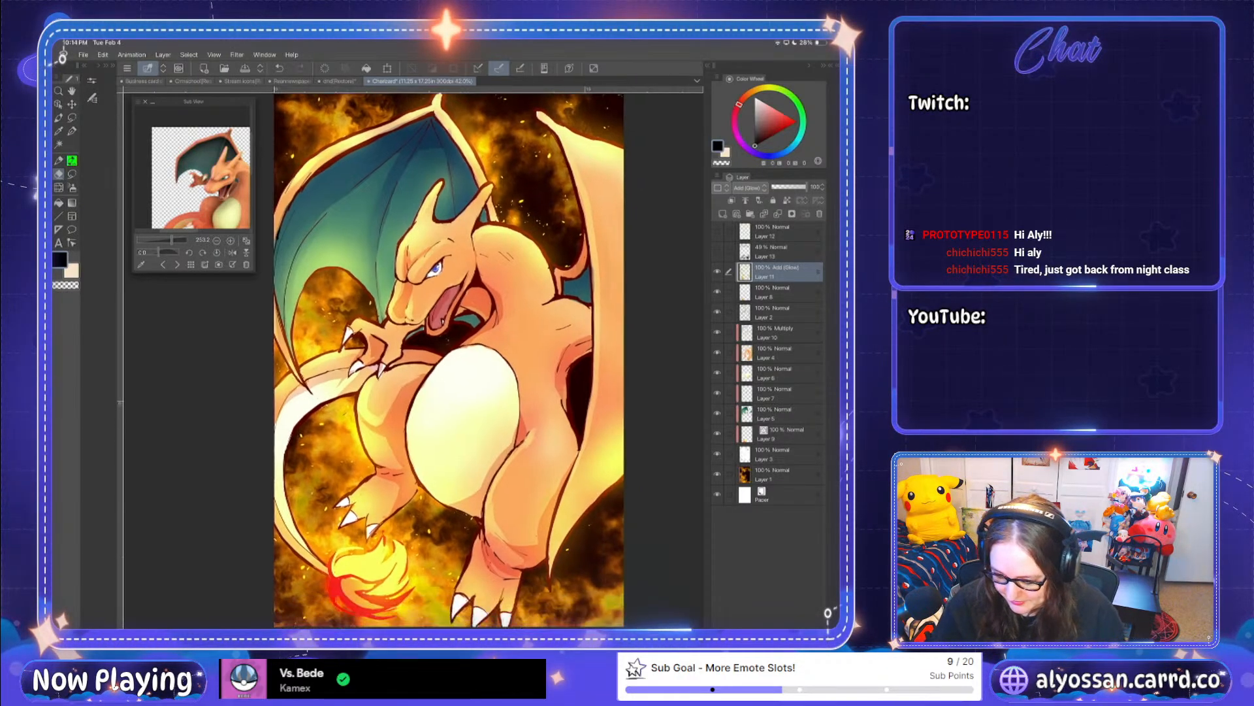
scroll(451, 366, up, 2)
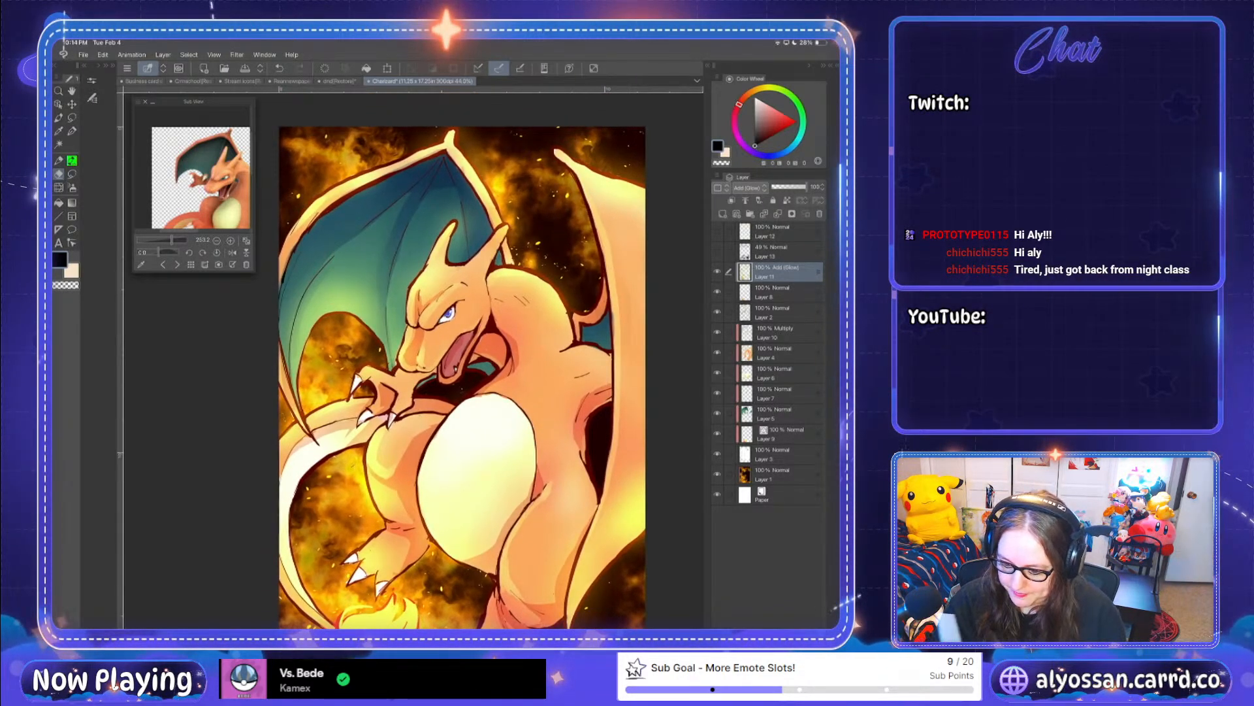
scroll(500, 507, up, 3)
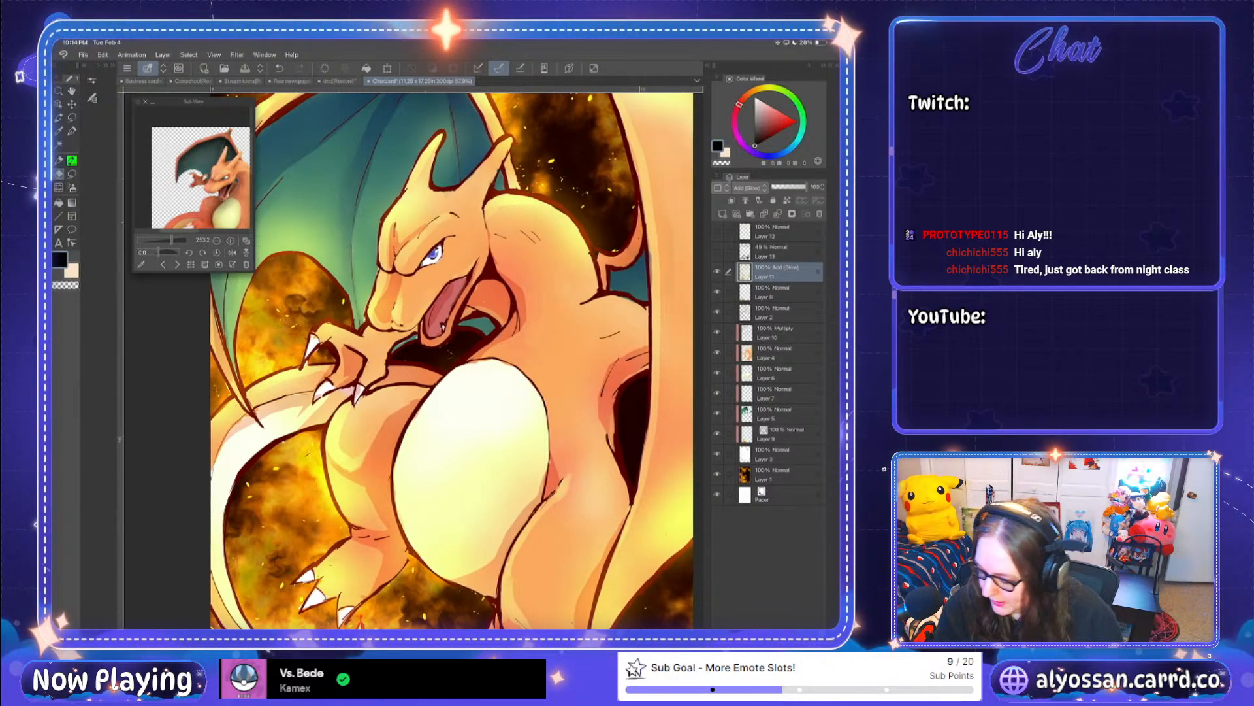
click(779, 353)
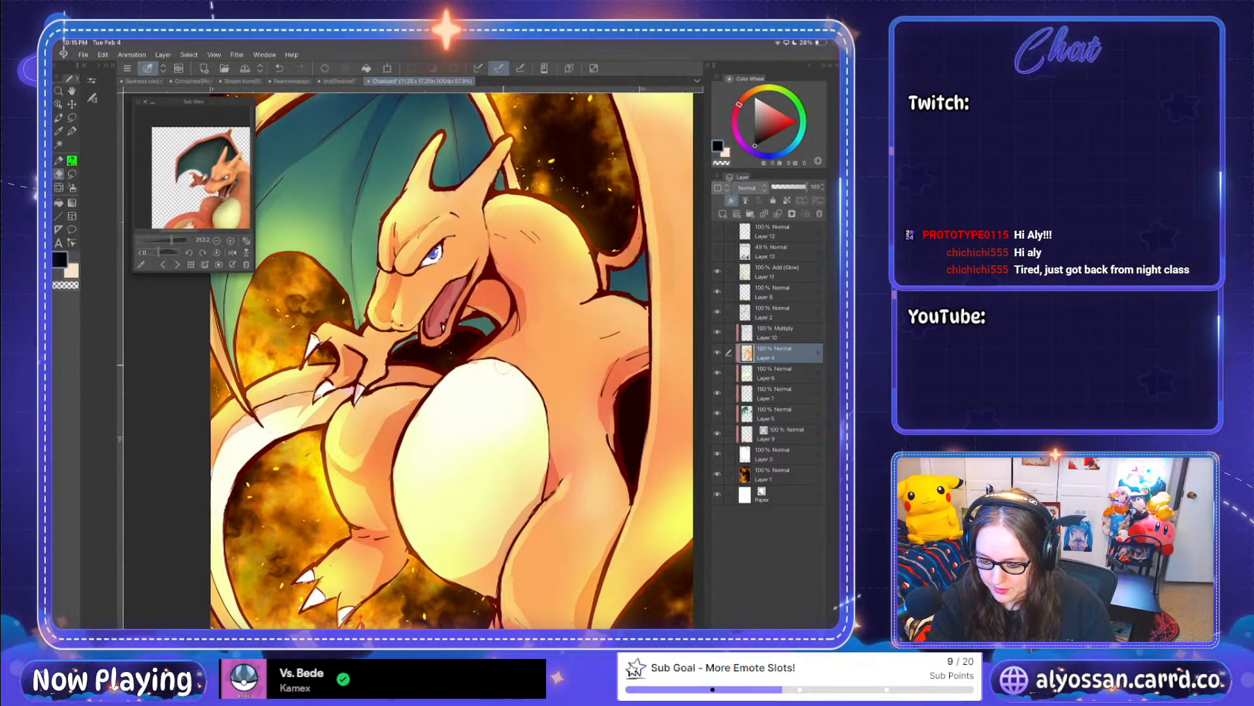
click(779, 333)
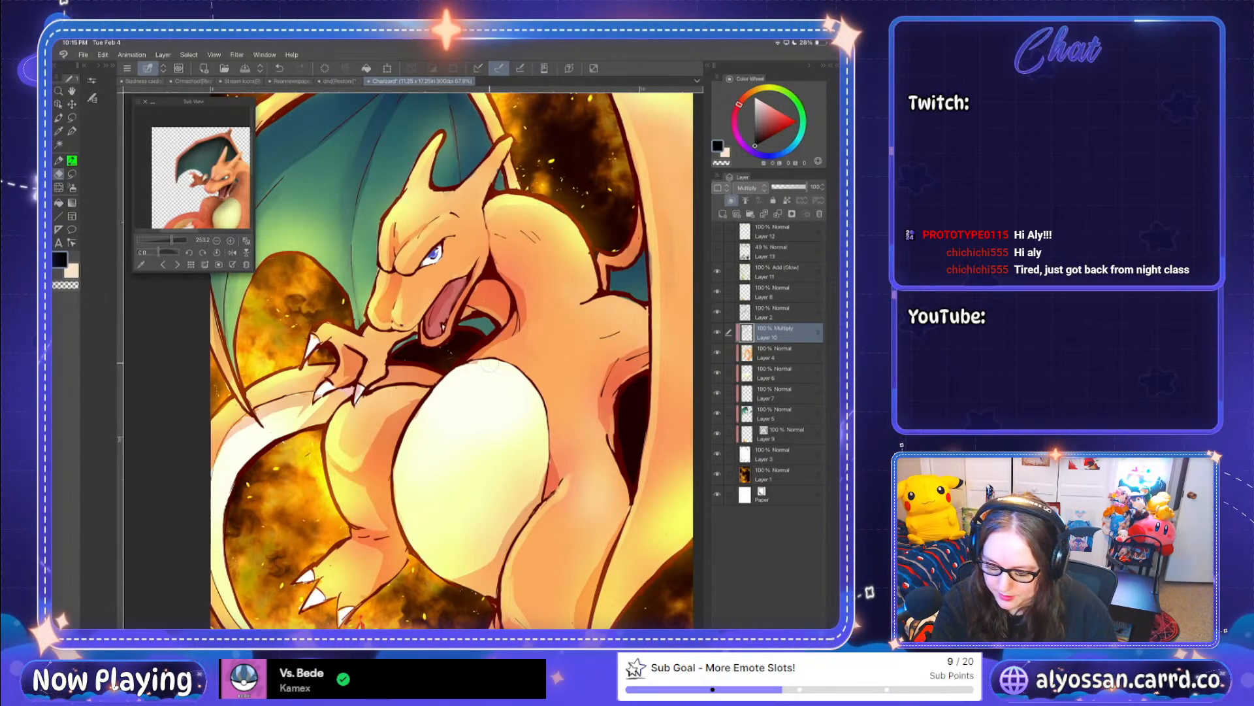
scroll(451, 358, down, 1)
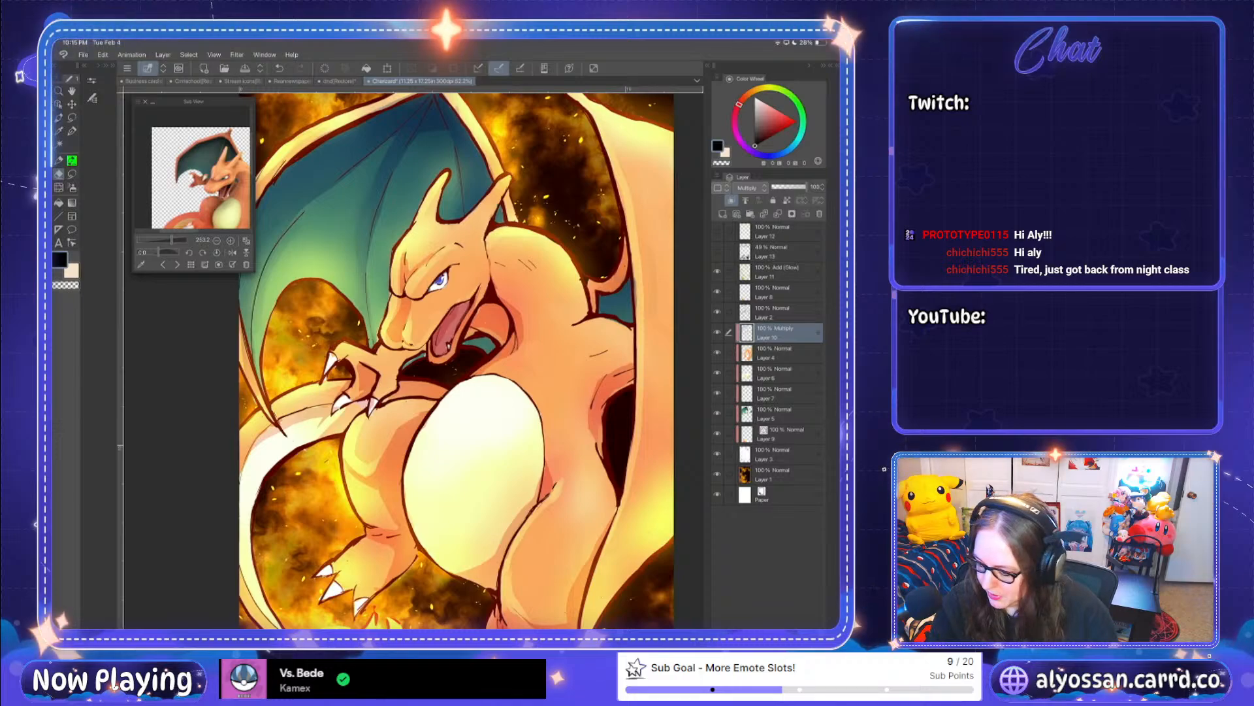
Step: Make the line art layer, Layer 2, active and sample the dark red outline colour from the painting
click(779, 312)
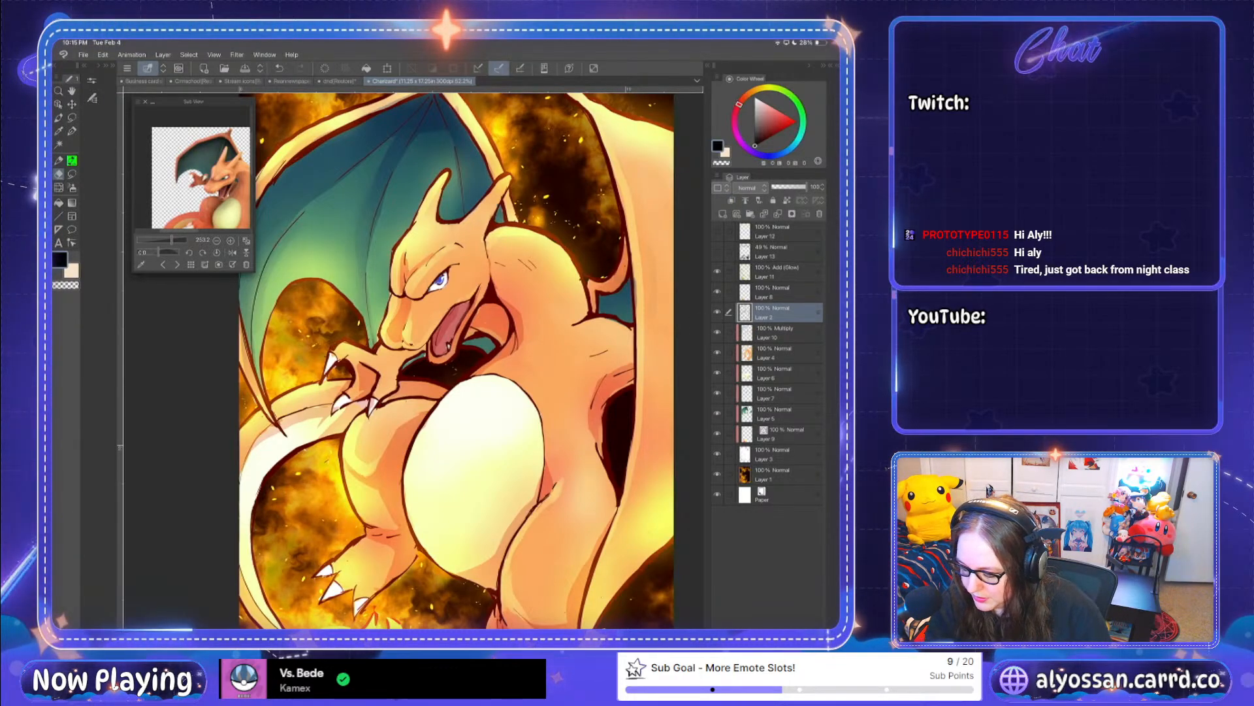
click(717, 312)
click(717, 312)
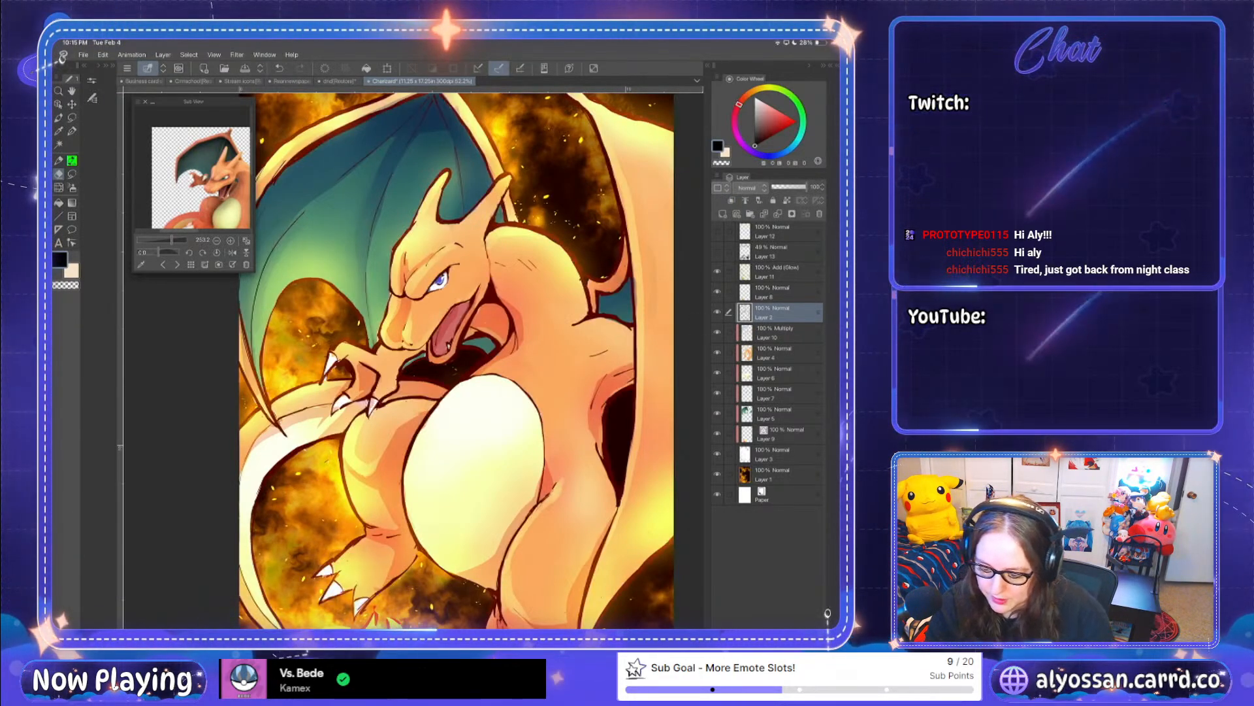
alt+click(590, 286)
click(72, 131)
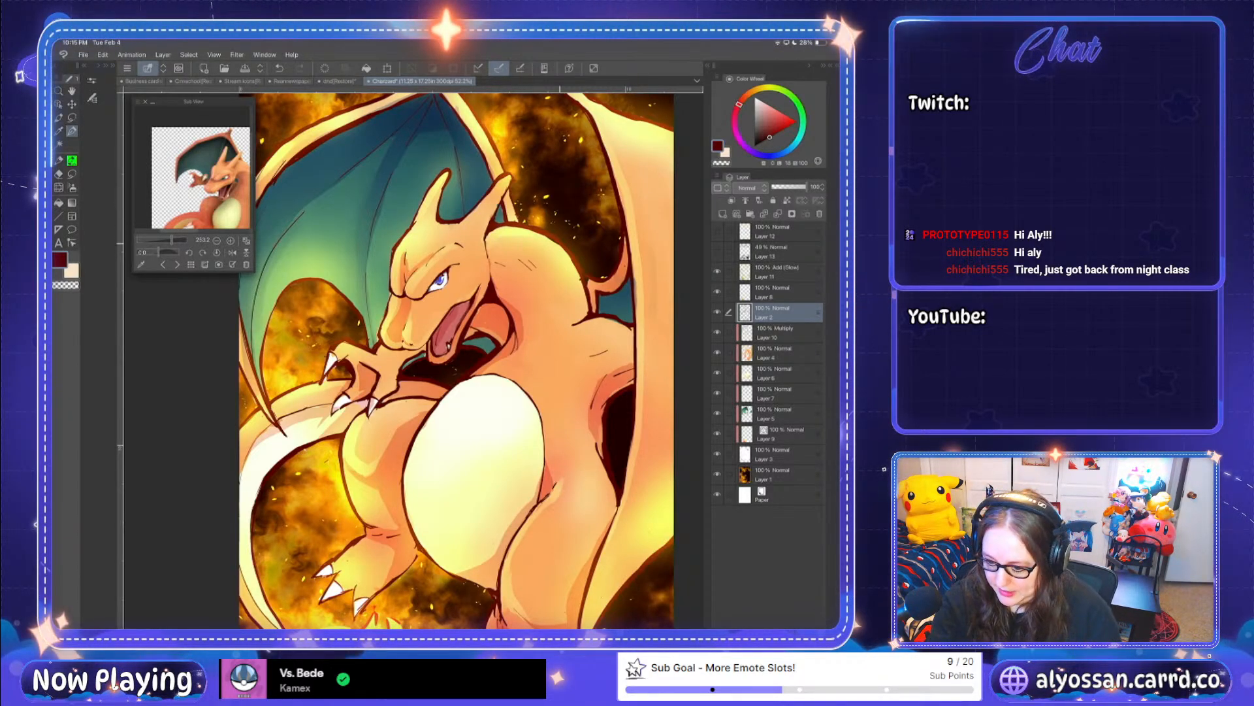
drag(574, 262, 592, 322)
key(ctrl+z)
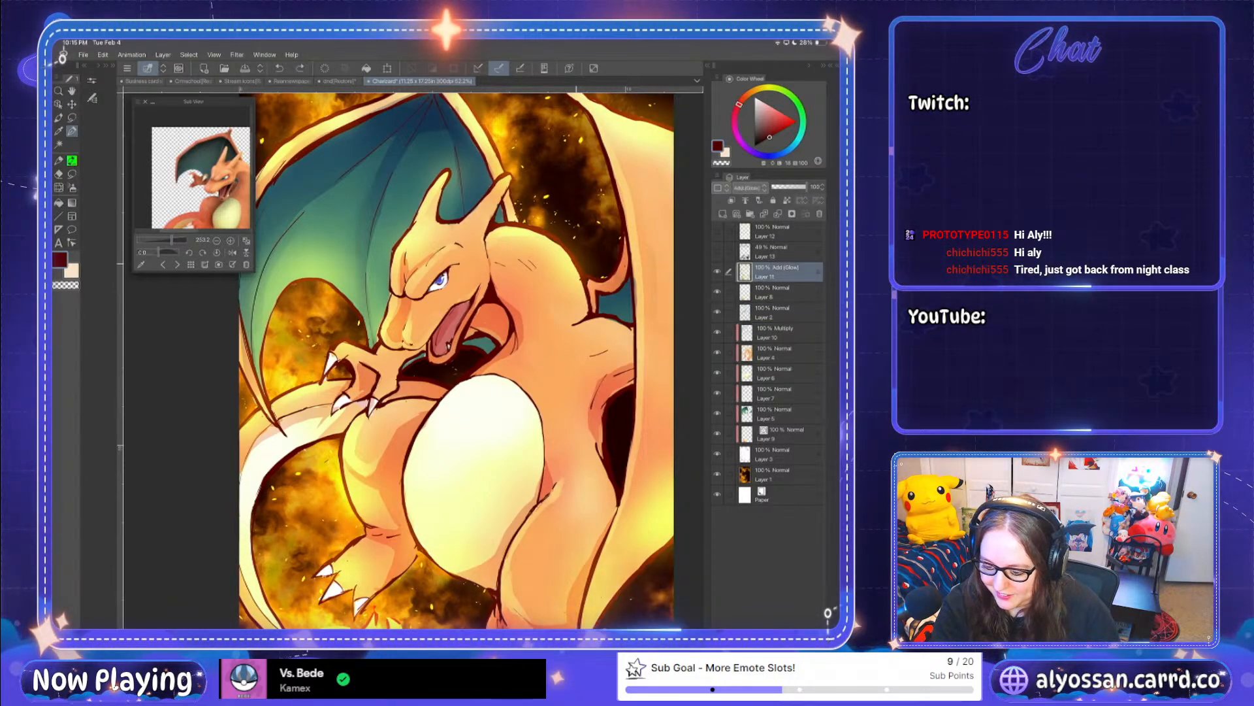
key(ctrl+y)
key(ctrl+z)
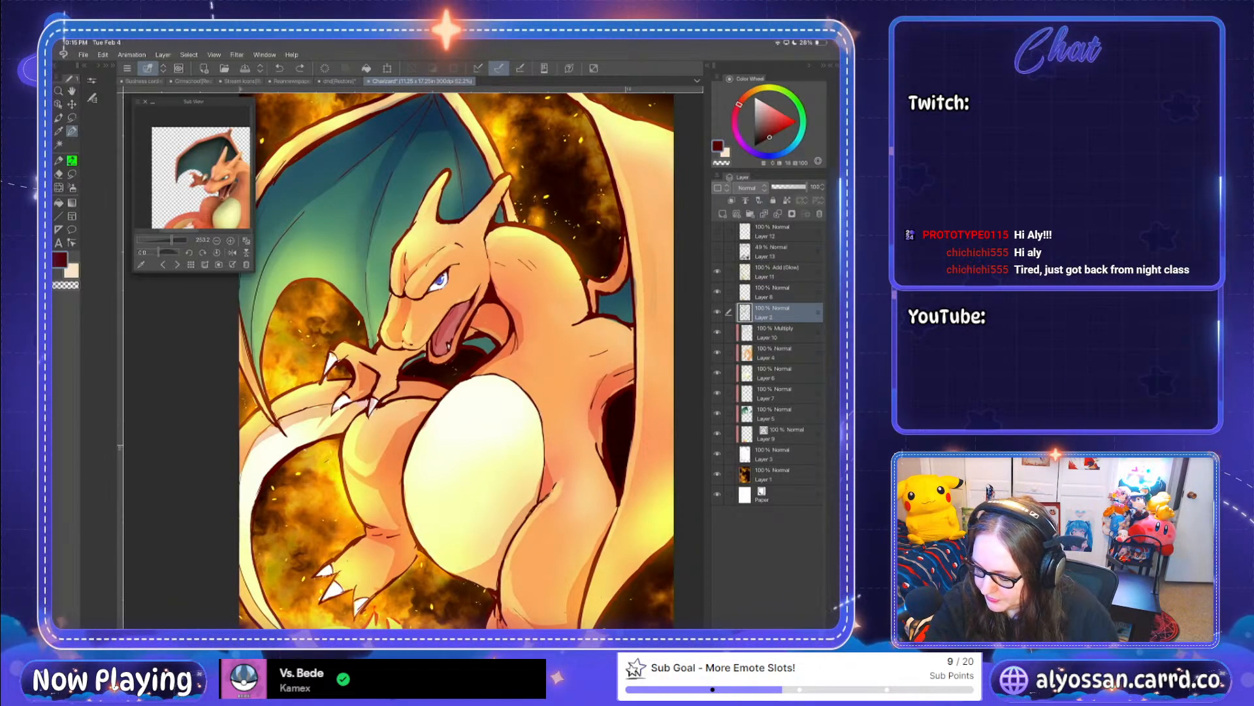
click(718, 313)
click(717, 312)
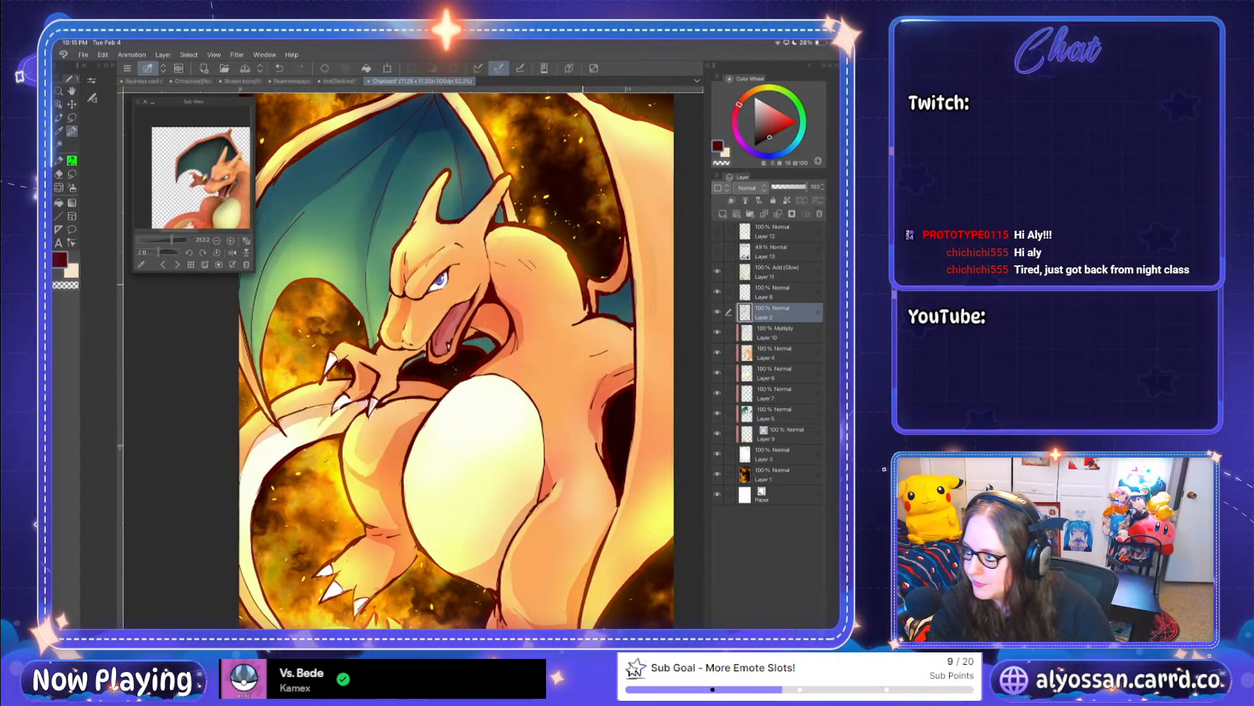
key(ctrl+z)
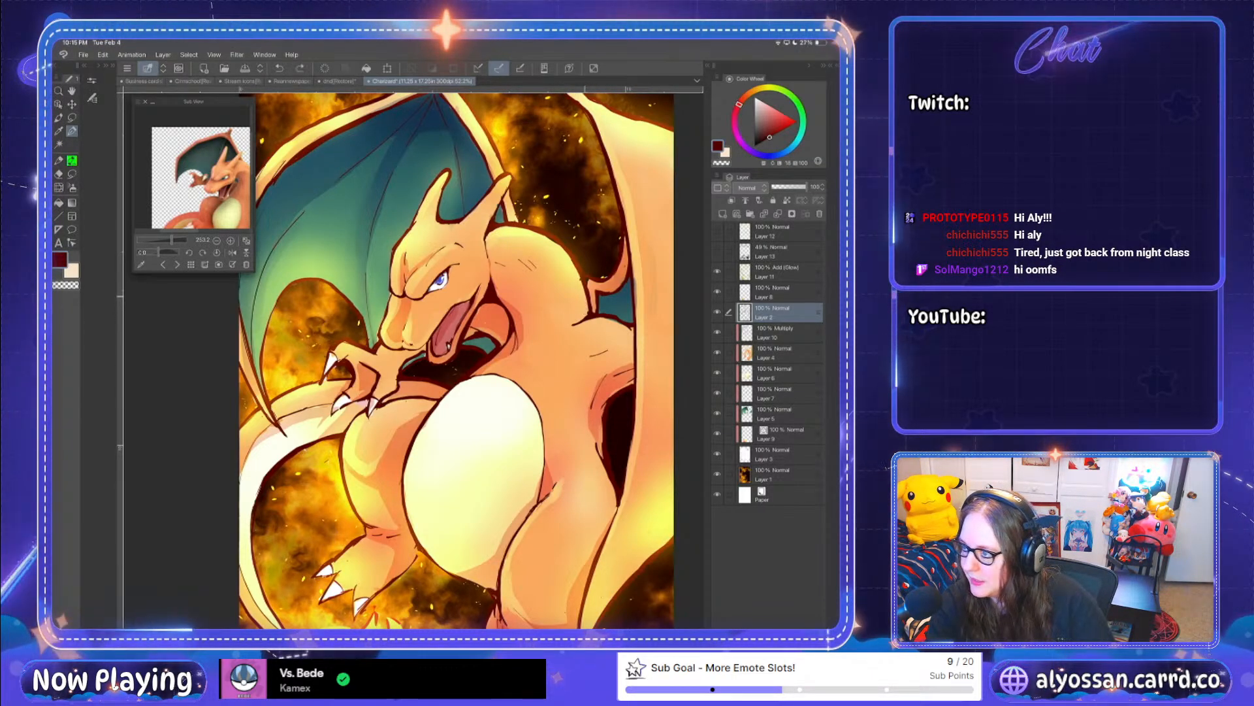
key(e)
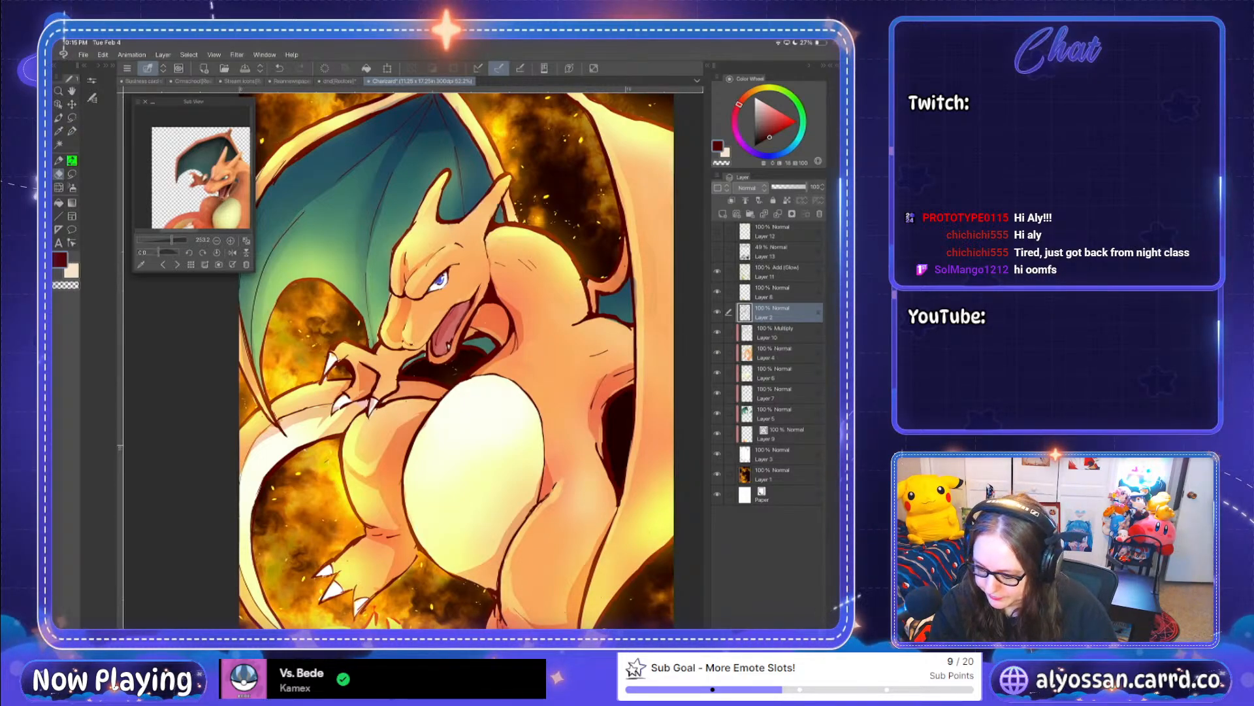
Step: Select Layer 3 and change the secondary drawing colour from the palette to white, FFFFFF
click(782, 454)
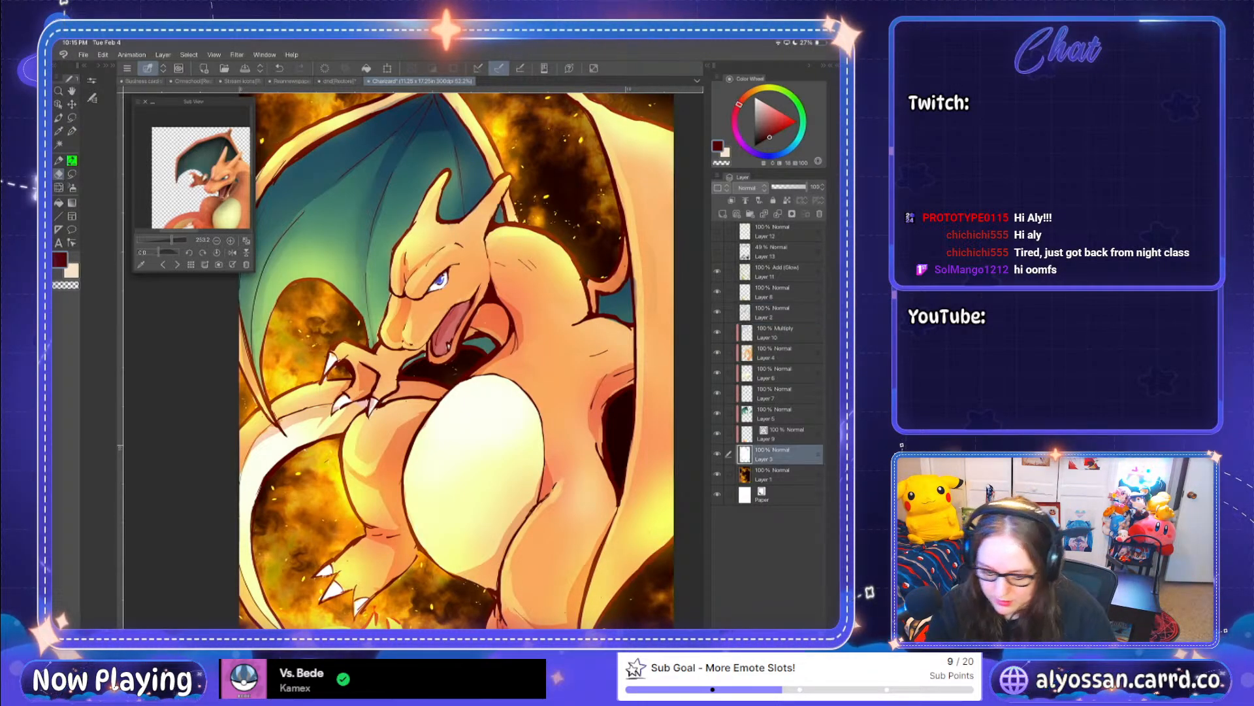
double_click(72, 271)
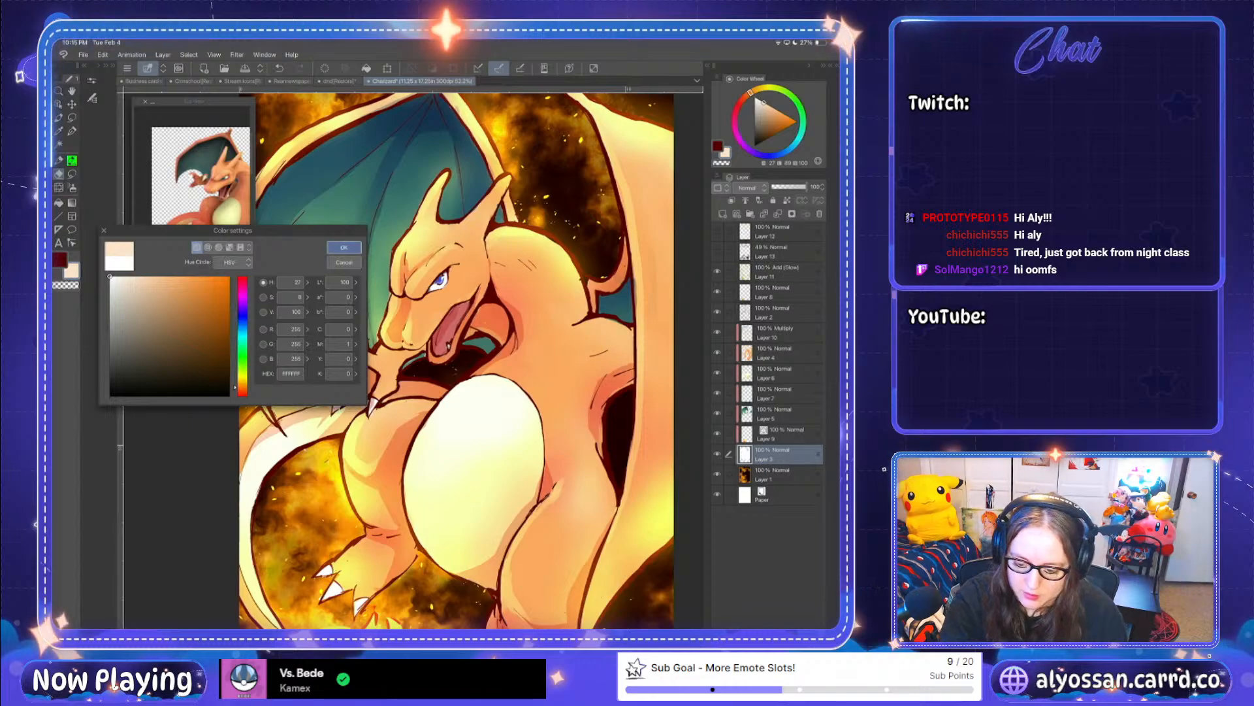
key(Return)
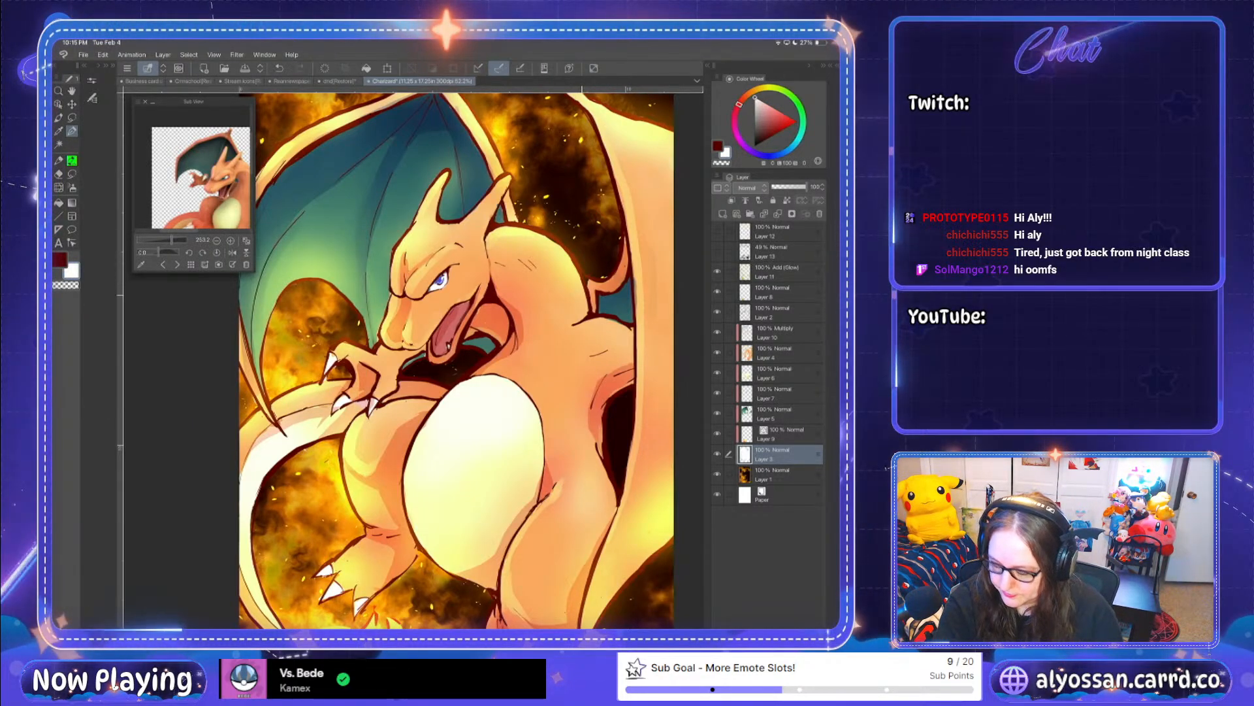
click(58, 161)
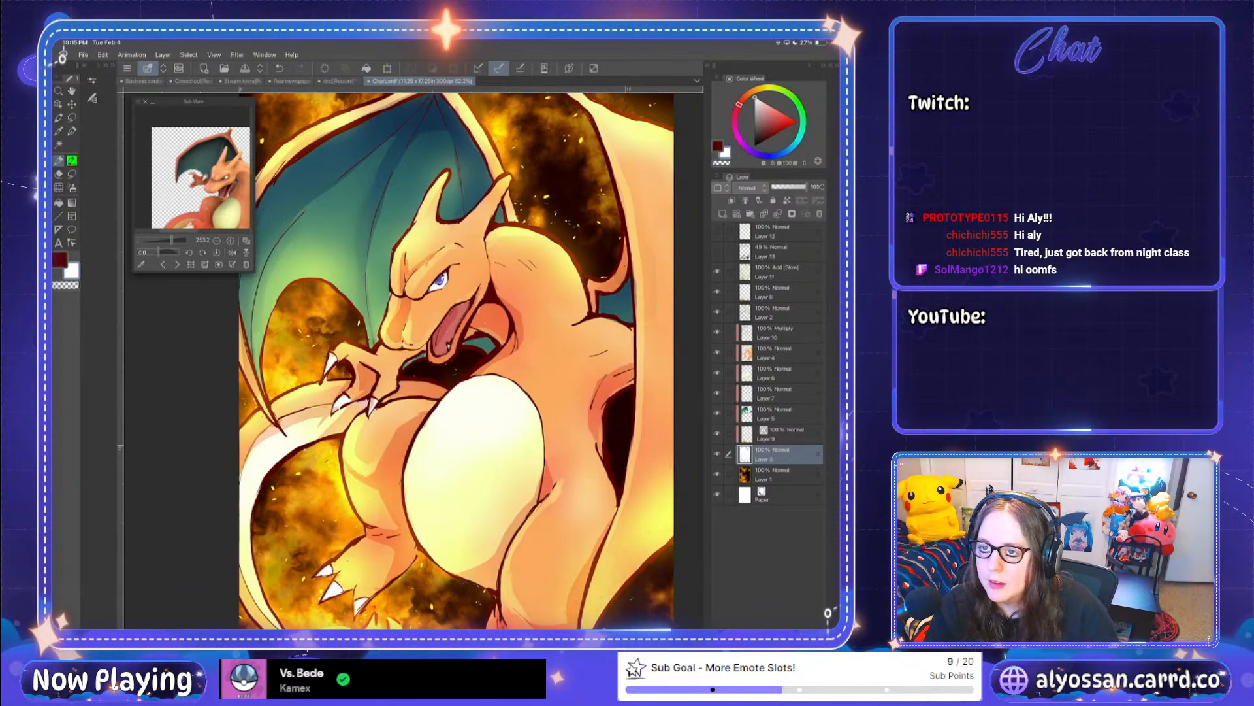
Step: Check the painting's layers one by one, toggling Layer 2's visibility to identify the outlines
click(784, 292)
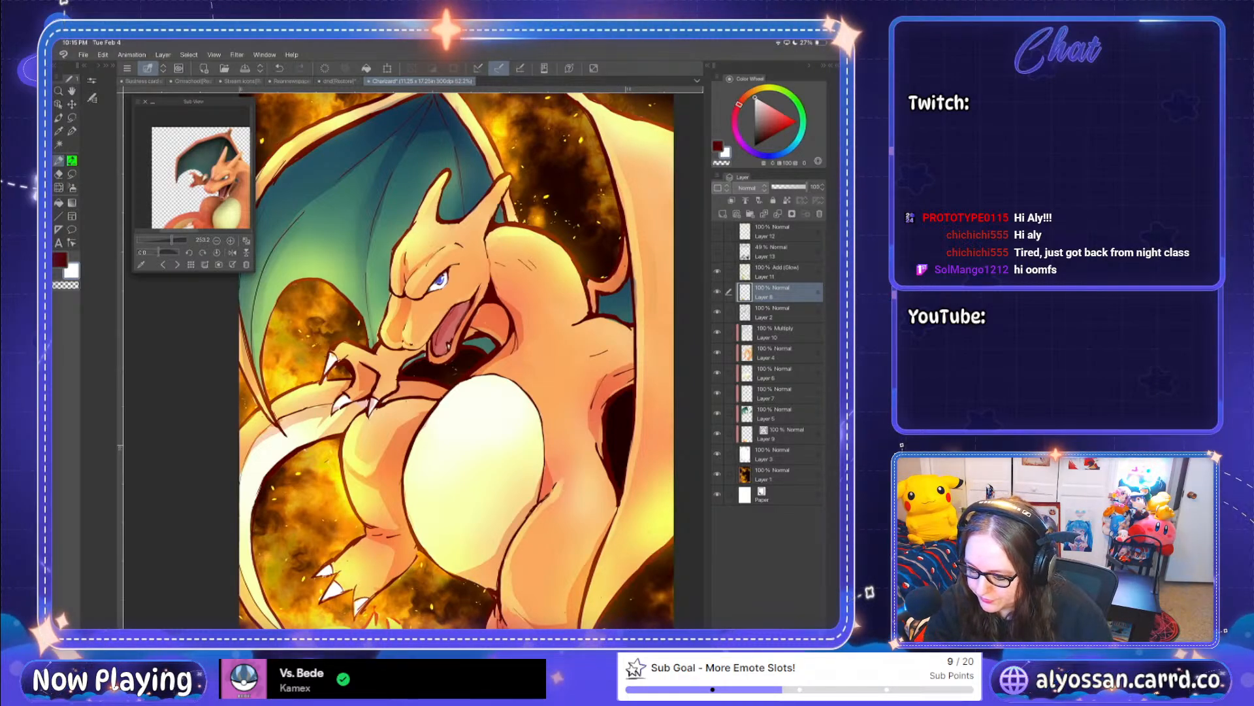
click(784, 272)
click(784, 312)
click(717, 312)
click(718, 312)
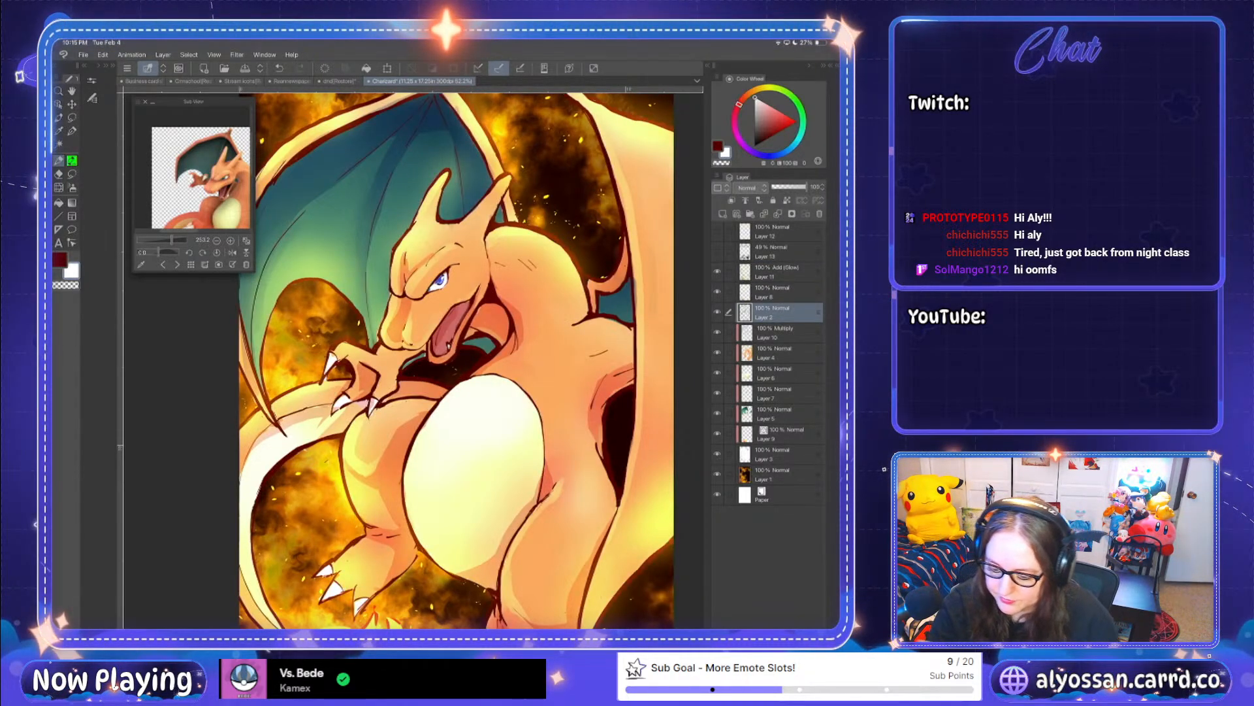
click(784, 353)
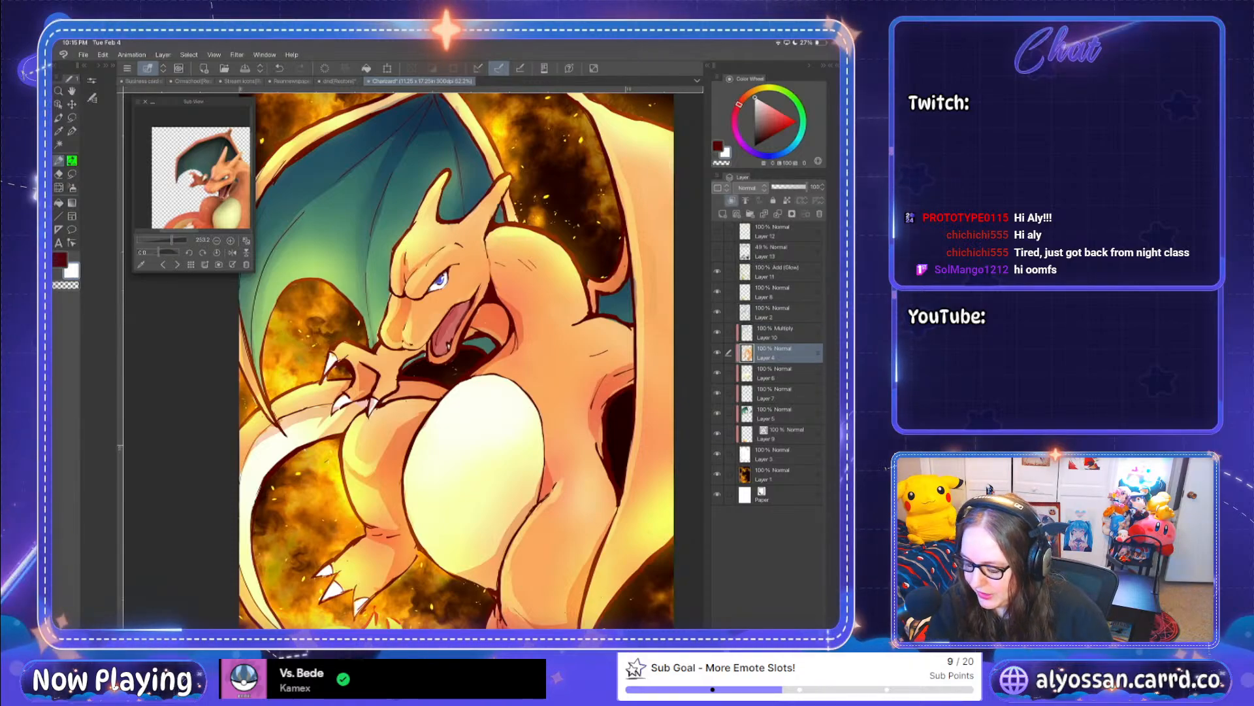
key(e)
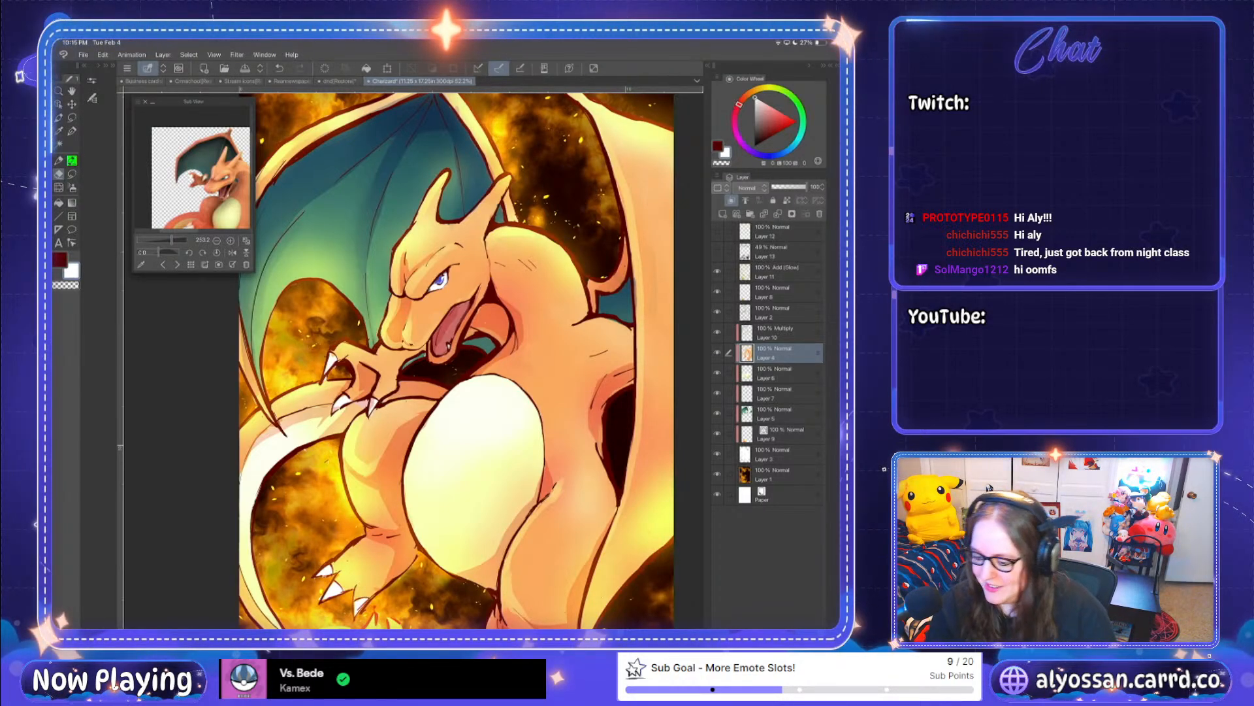
click(784, 272)
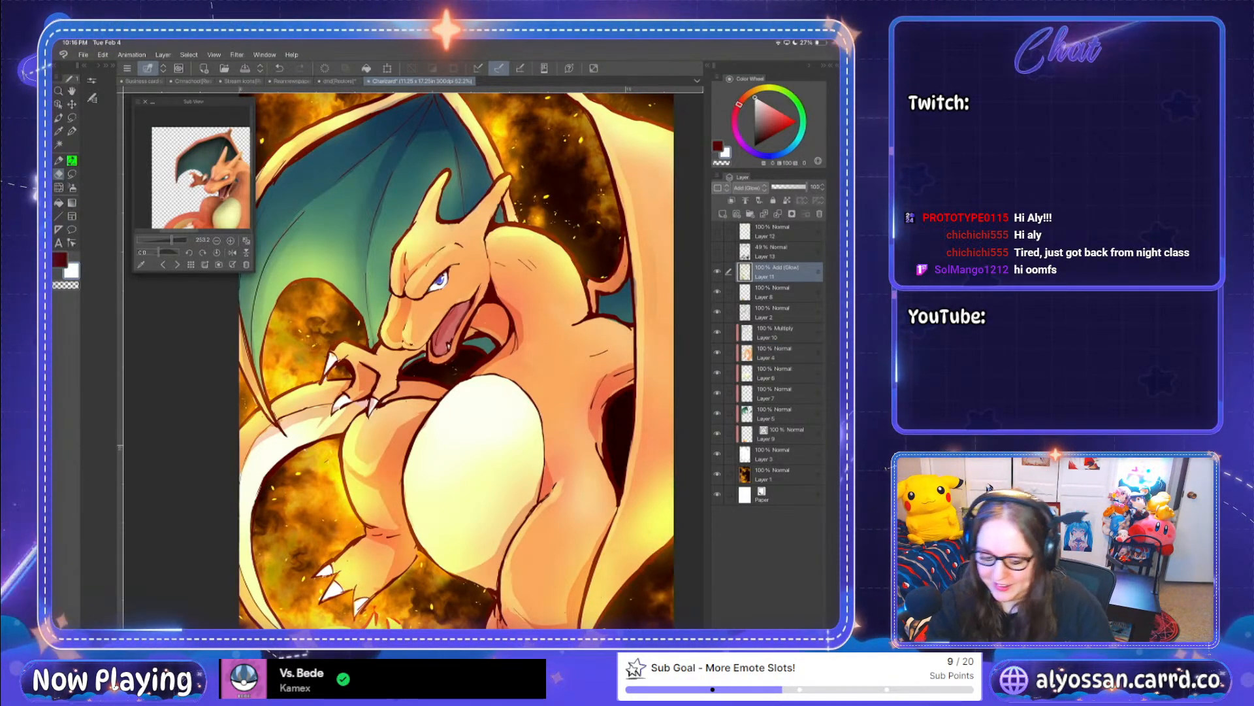
Step: Return to the dark red drawing colour and make the line art layer, Layer 2, active
click(72, 131)
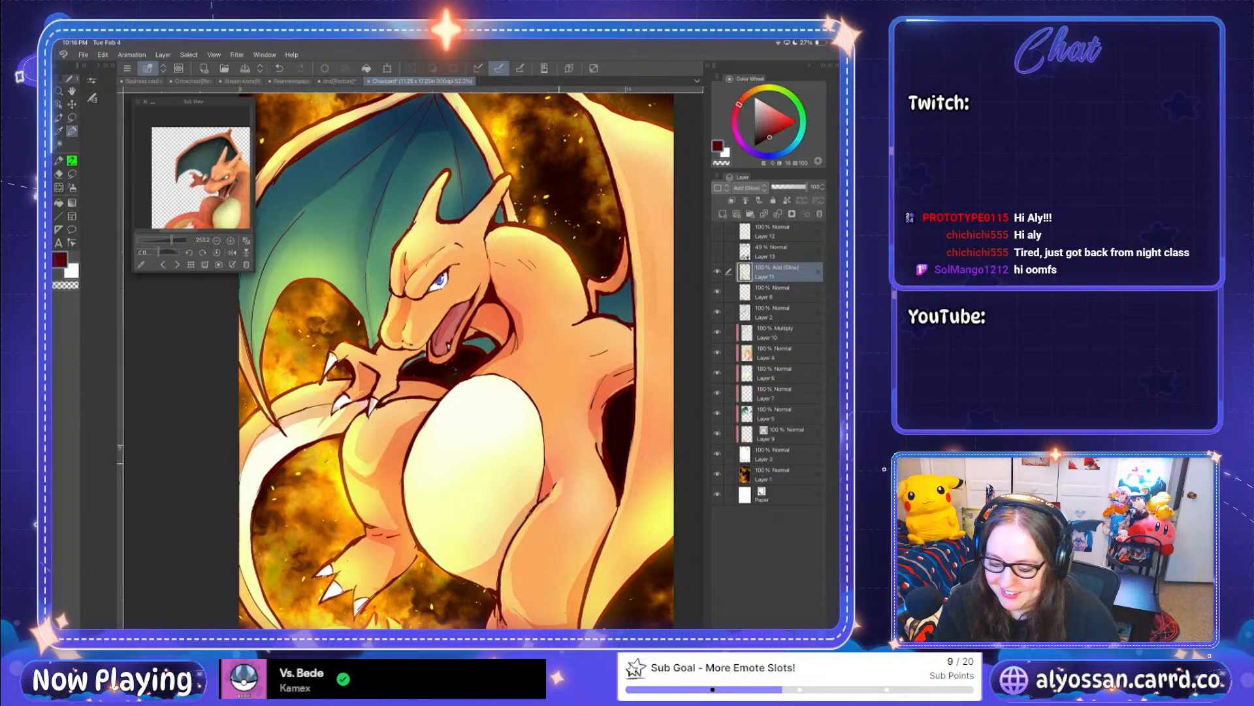
key(ctrl+z)
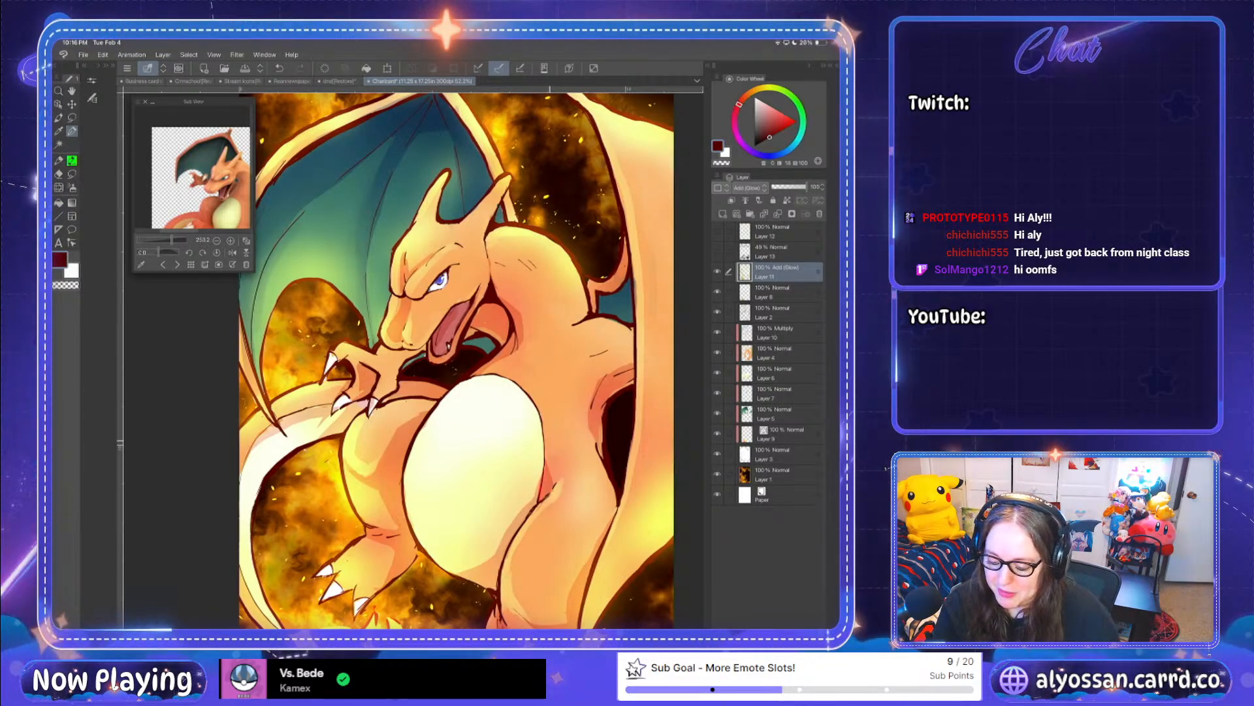
key(alt+bracketleft)
key(alt+bracketleft)
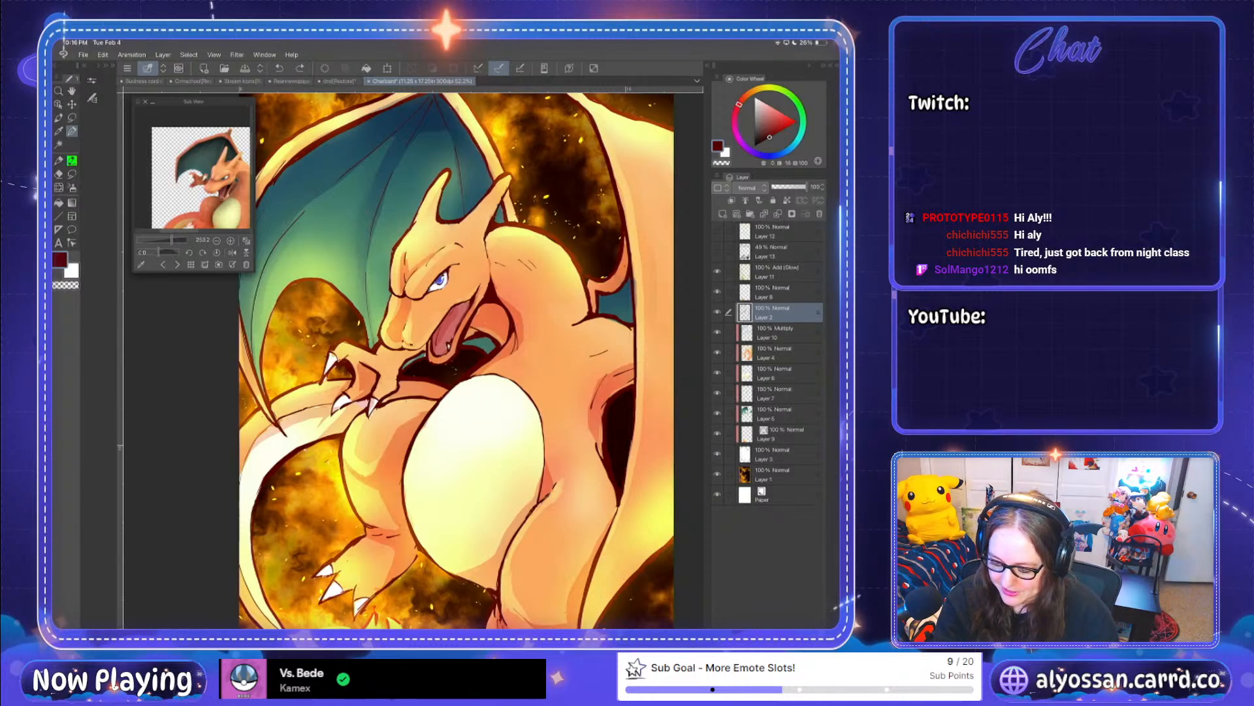
Step: Compare the painting with and without its Layer 2 outlines
key(ctrl+z)
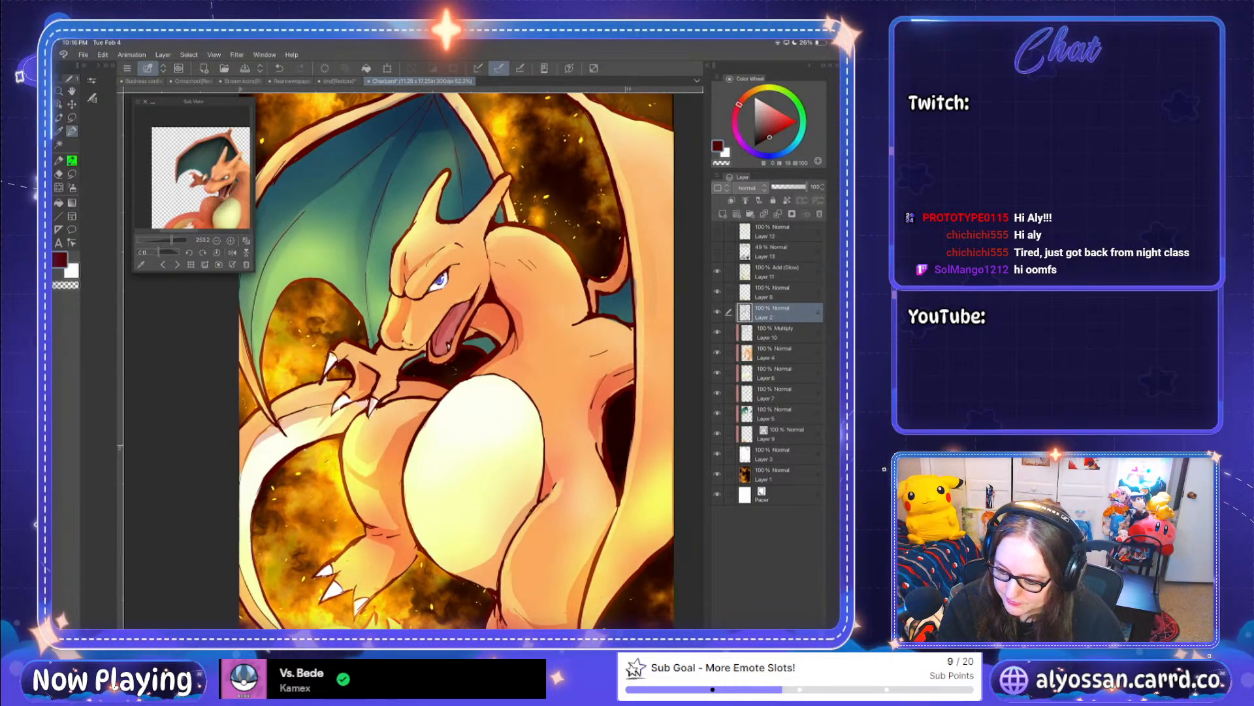
key(ctrl+z)
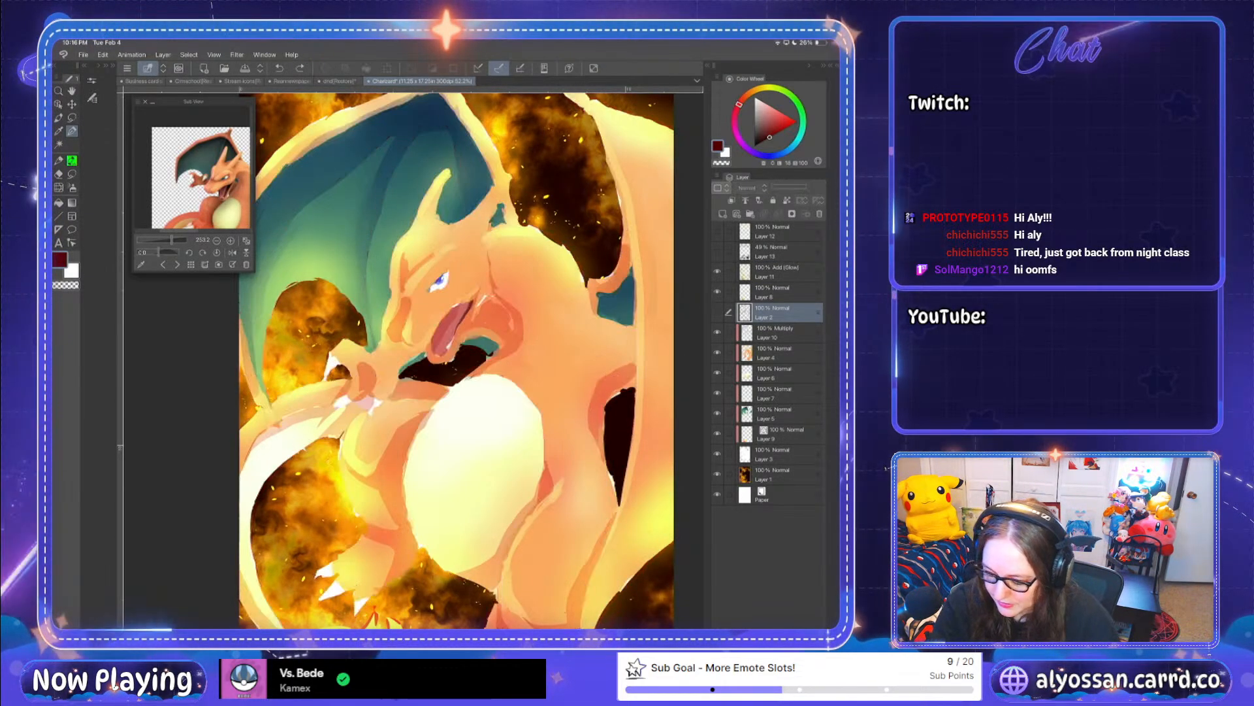
key(ctrl+y)
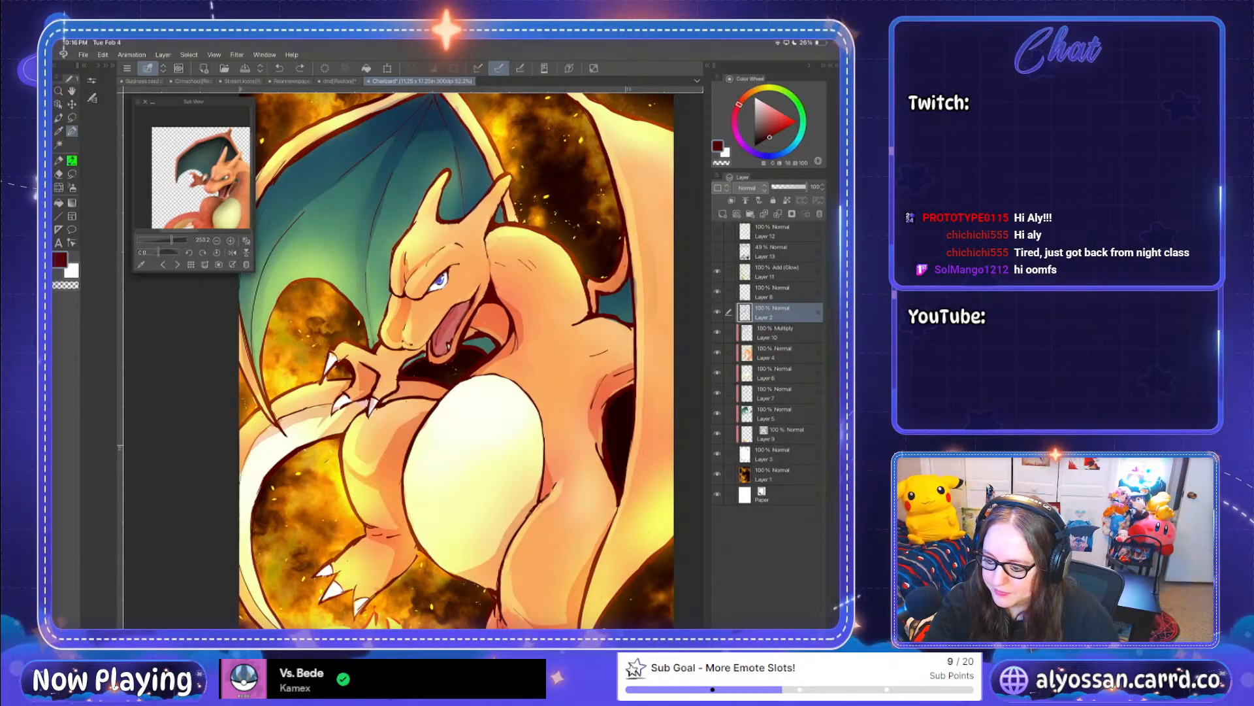
Step: Hide the colour wheel and layer palettes to make room for close work on Charizard's head
key(Tab)
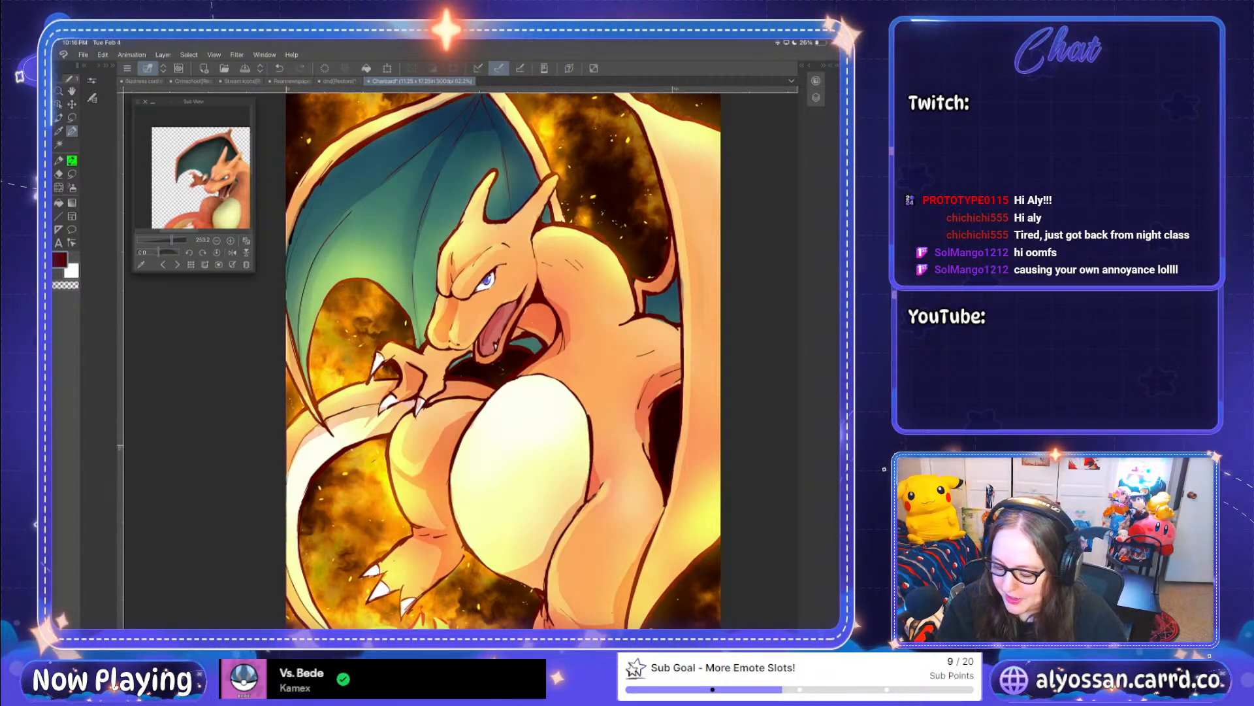
scroll(497, 245, up, 5)
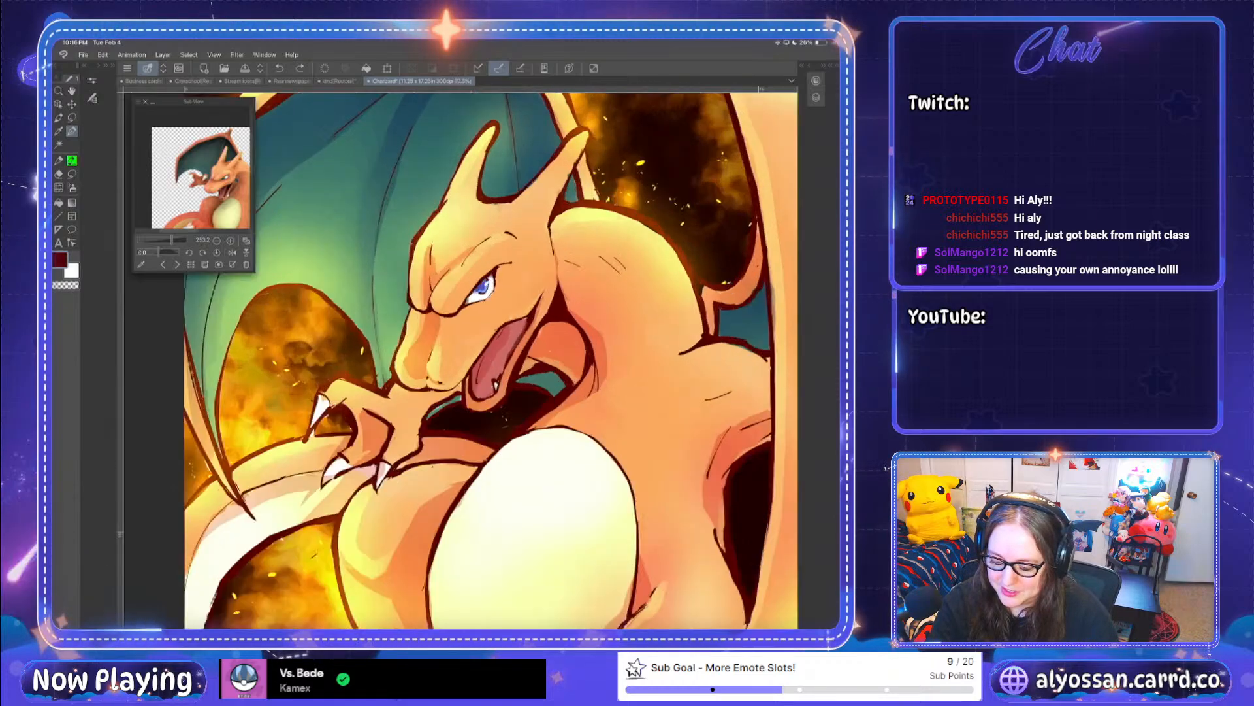
key(e)
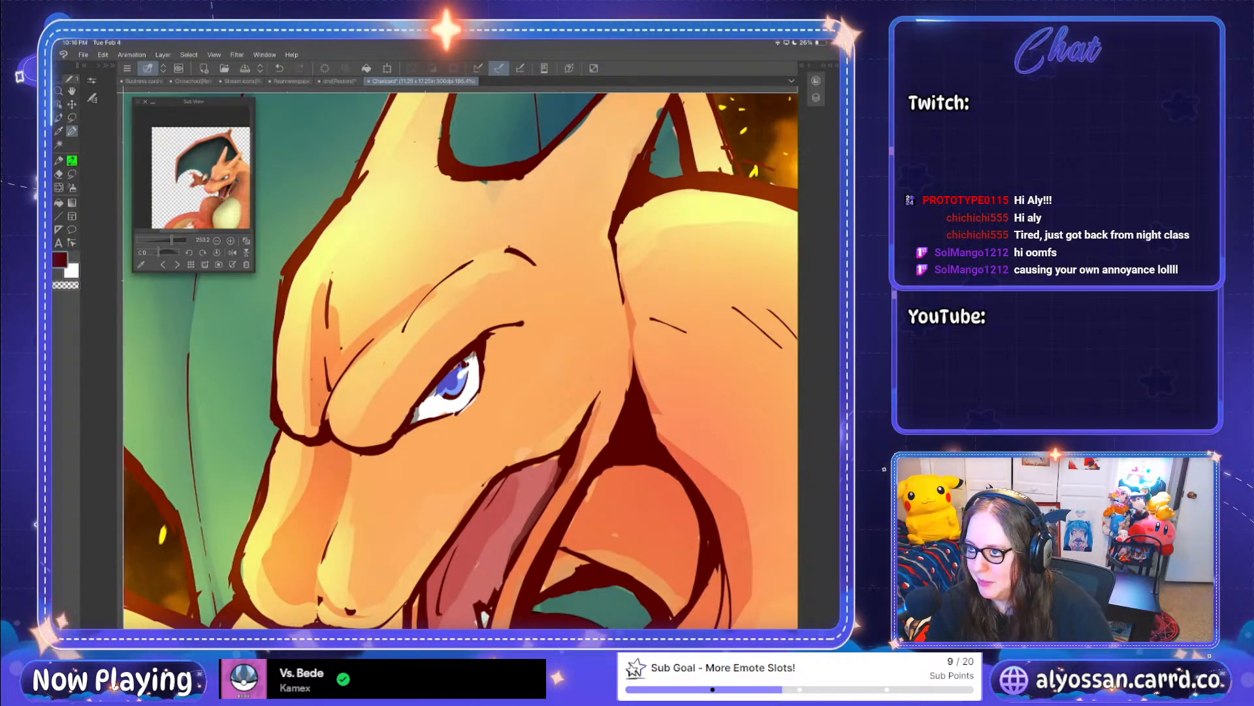
Step: Look over Charizard's face, horns and shoulder up close, and bring back the colour wheel and layer palettes
scroll(461, 360, down, 1)
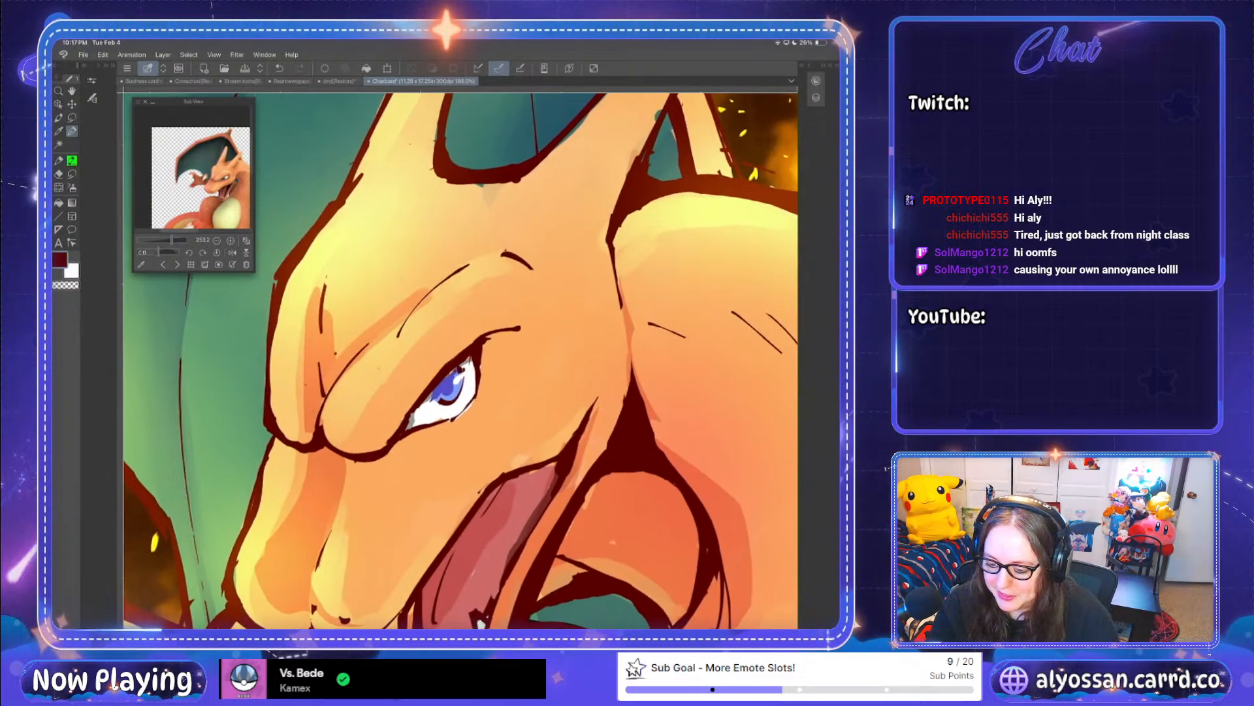
scroll(460, 360, up, 1)
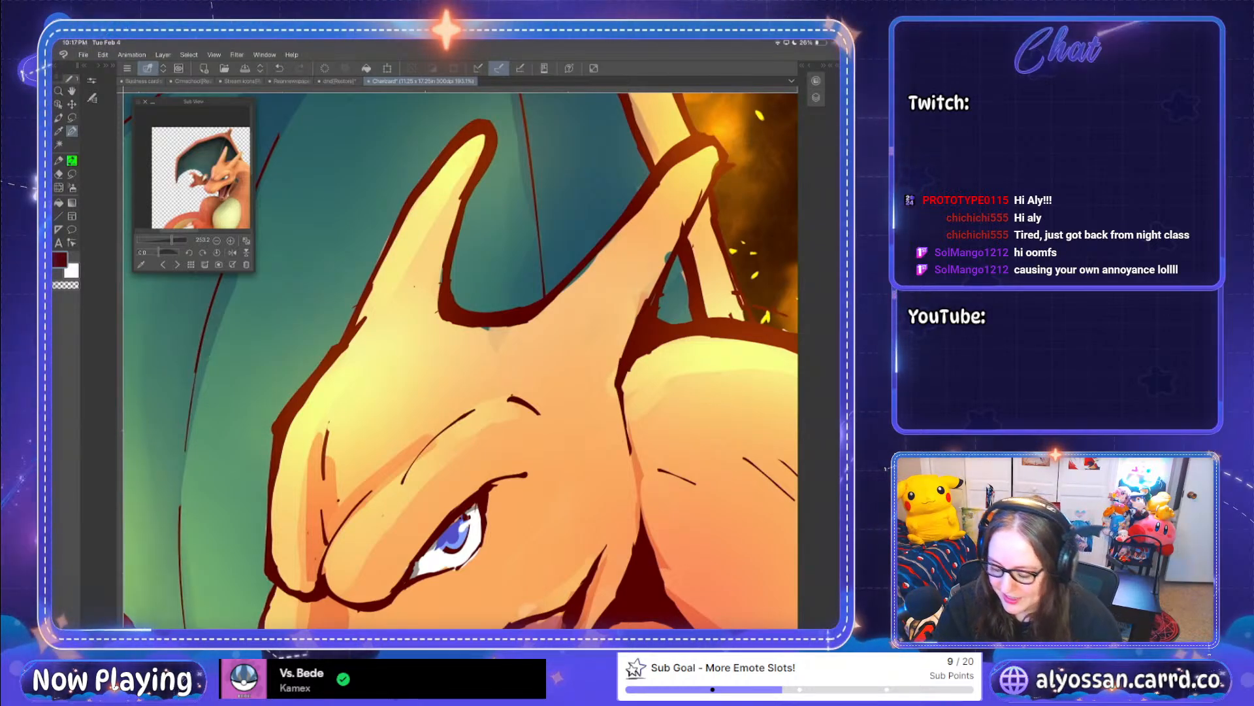
scroll(461, 360, down, 1)
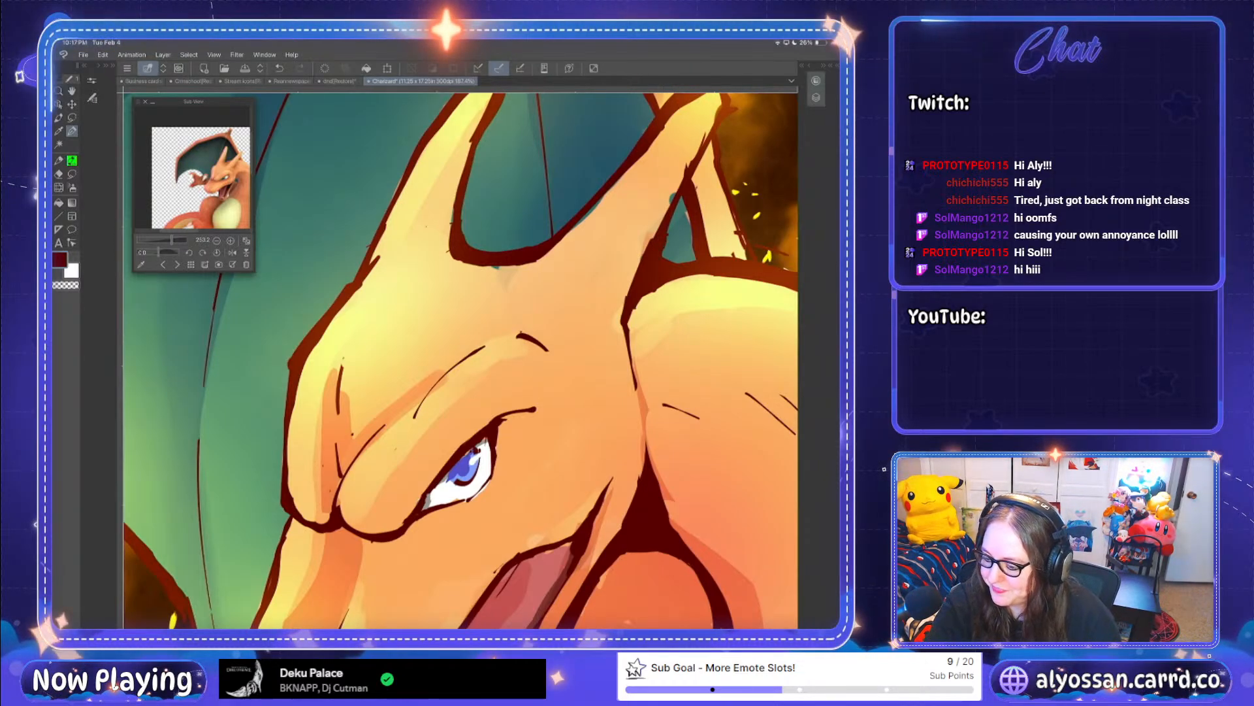
key(Tab)
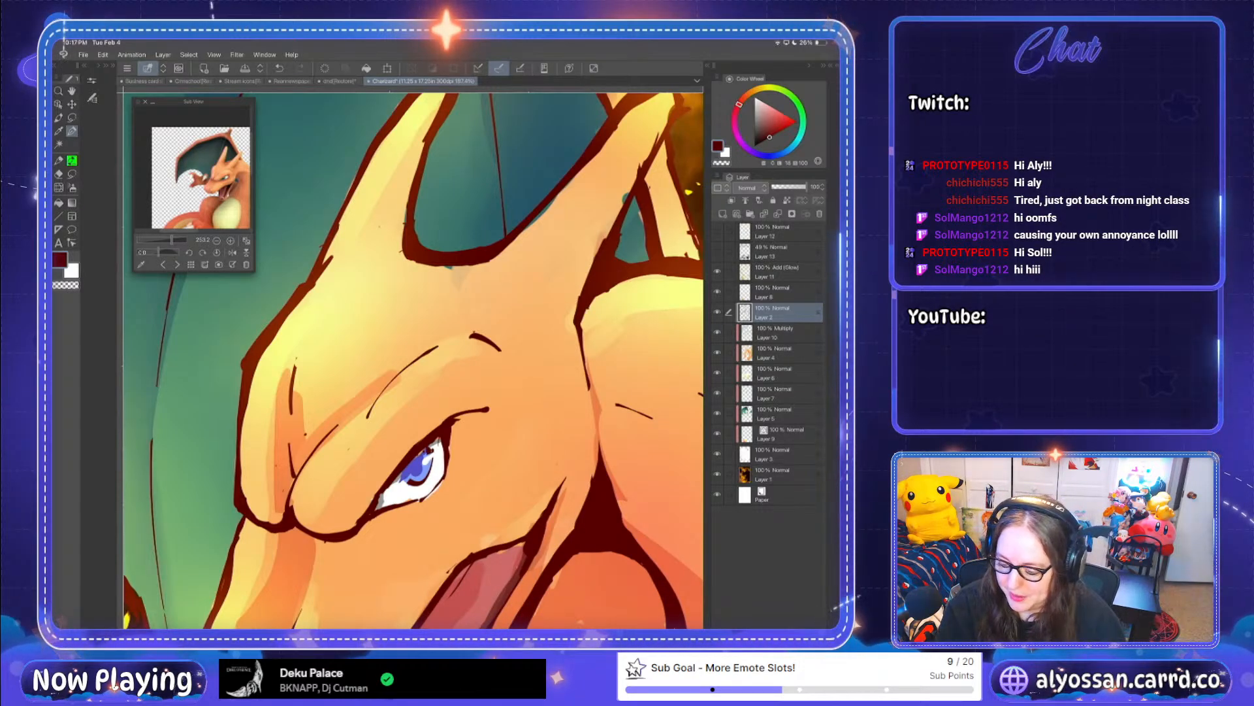
Step: Make Layer 4 active and sample the light orange skin colour from Charizard's forehead
click(778, 454)
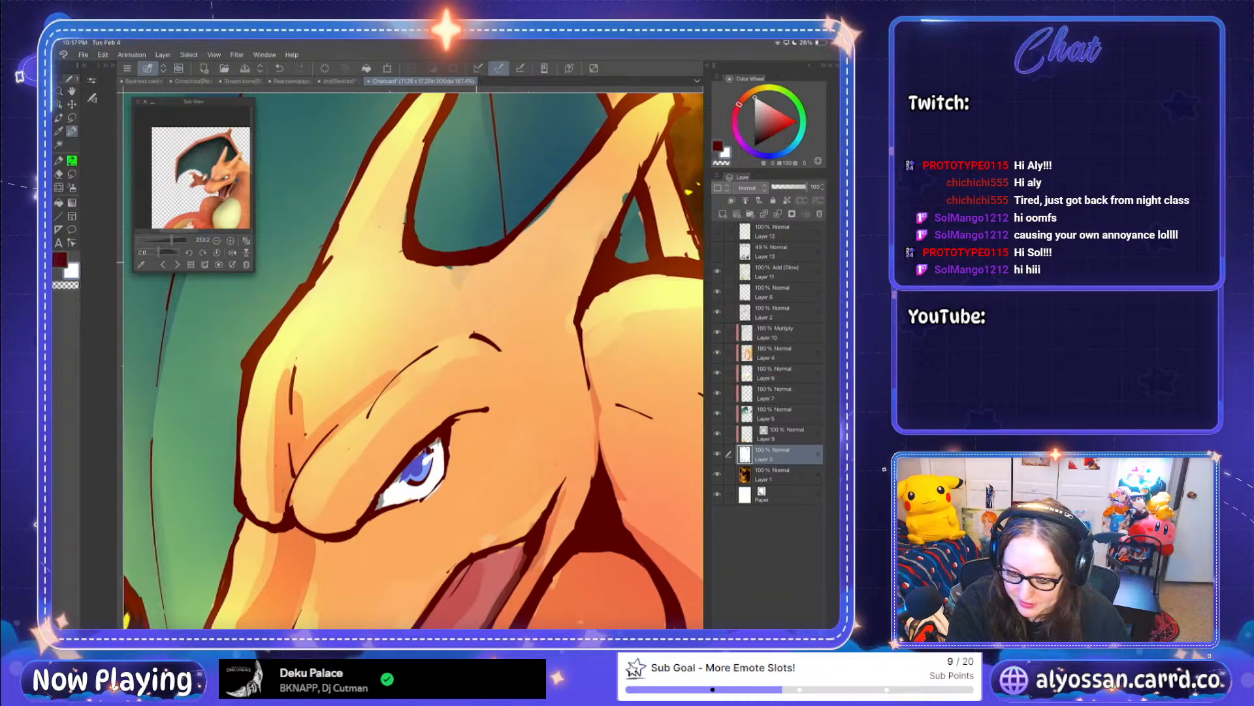
click(776, 353)
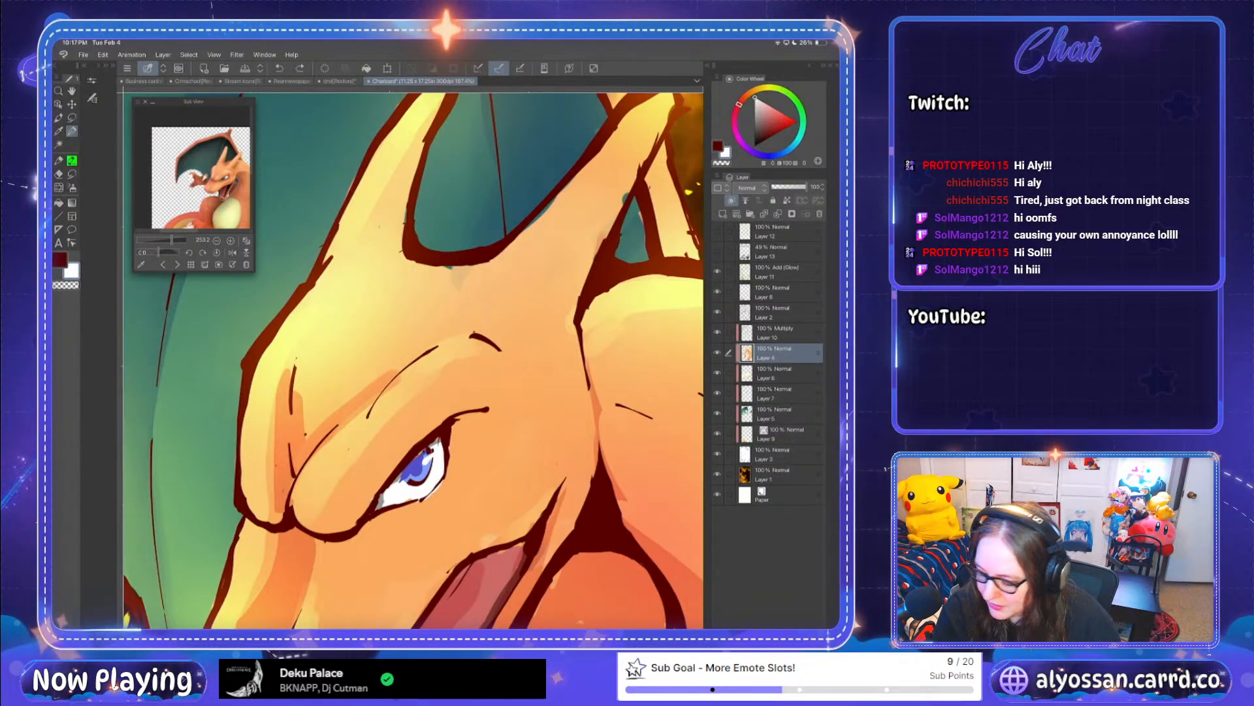
alt+click(452, 288)
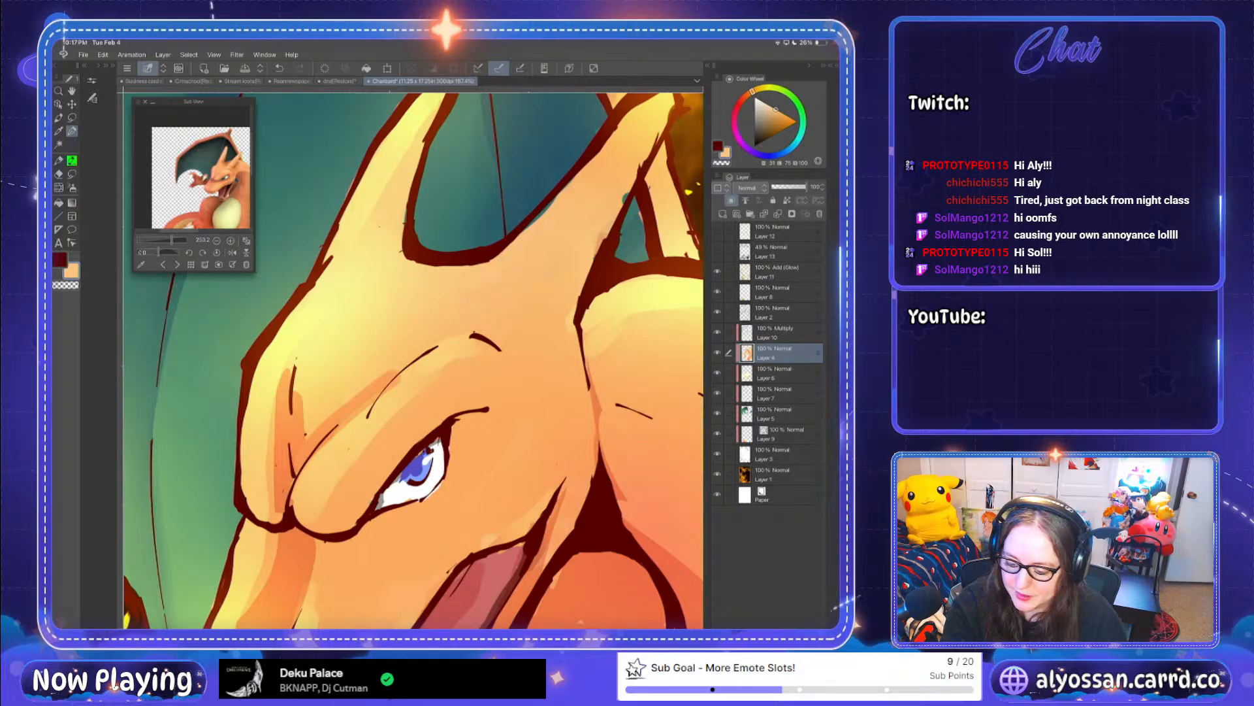
Step: Examine the painting both close up and as a whole, with the line art layer, Layer 2, active
scroll(413, 361, down, 5)
scroll(537, 405, up, 5)
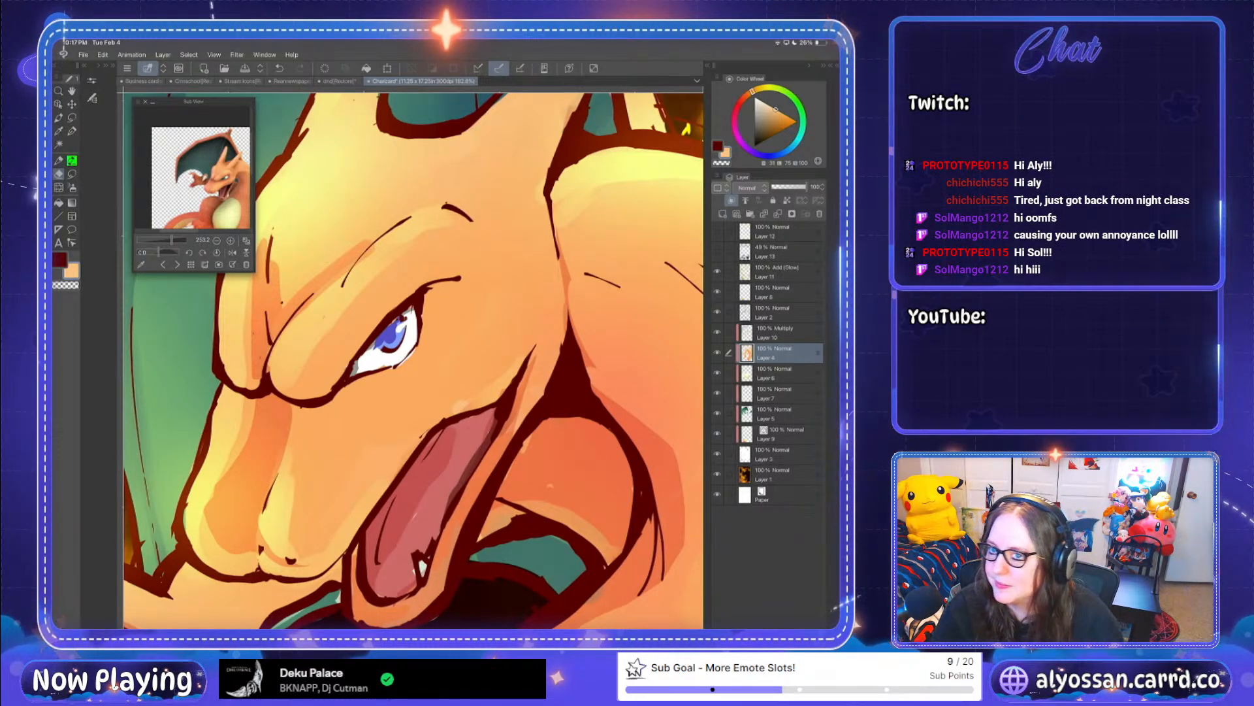
scroll(413, 360, down, 5)
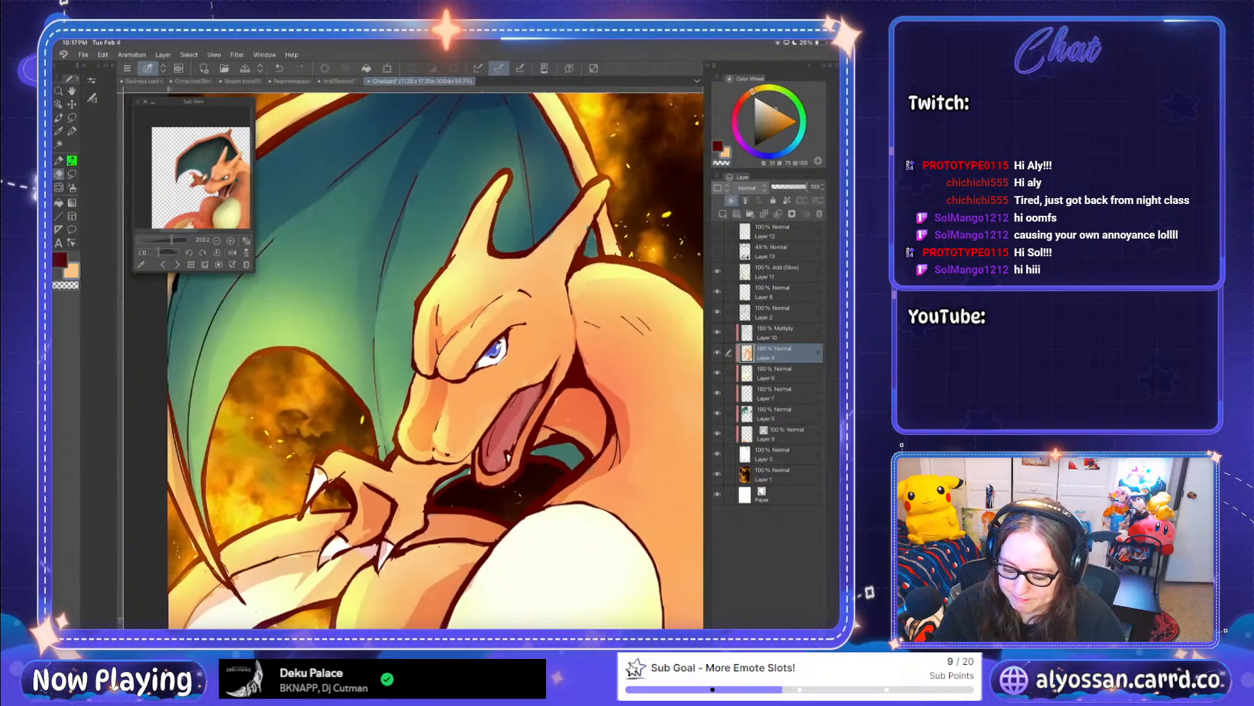
scroll(413, 359, down, 6)
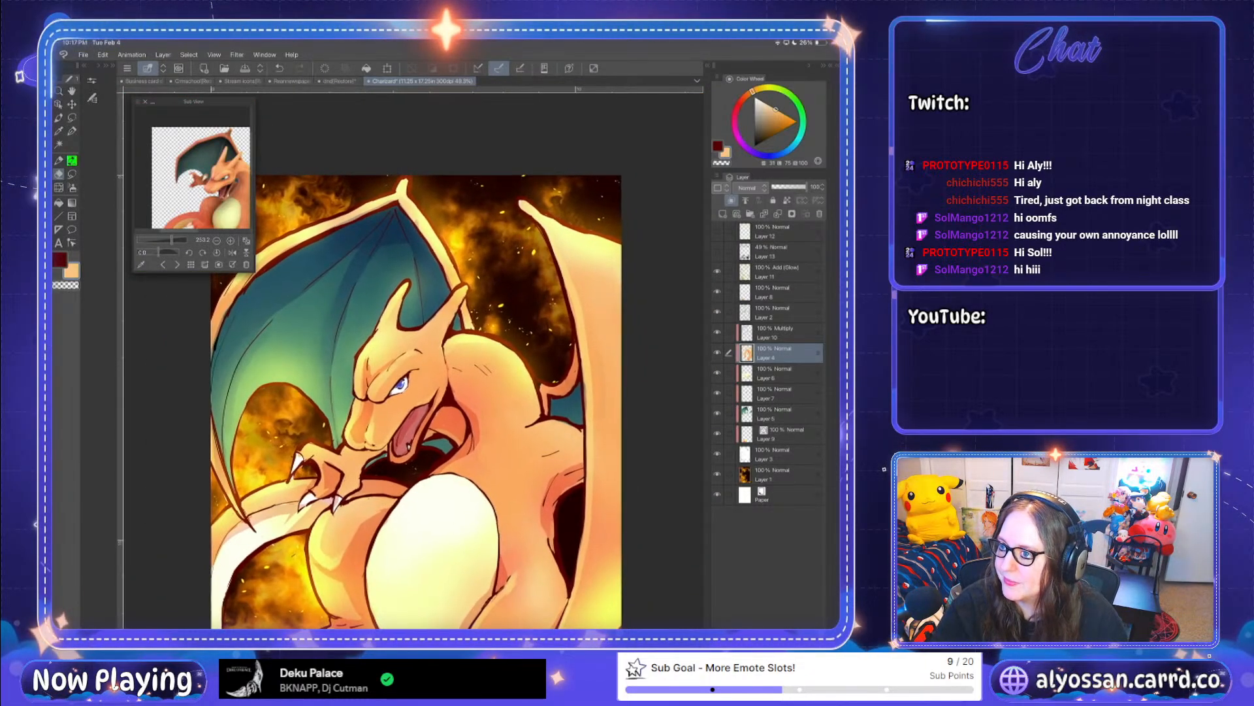
scroll(413, 359, up, 2)
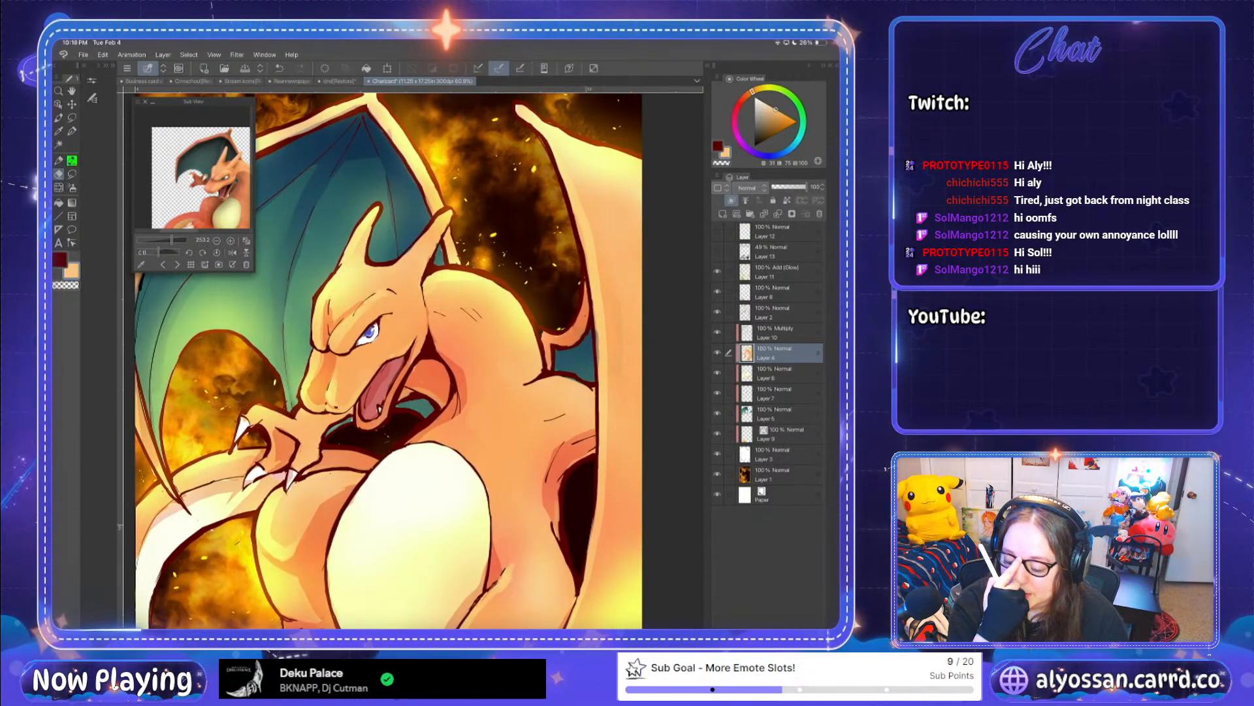
click(784, 312)
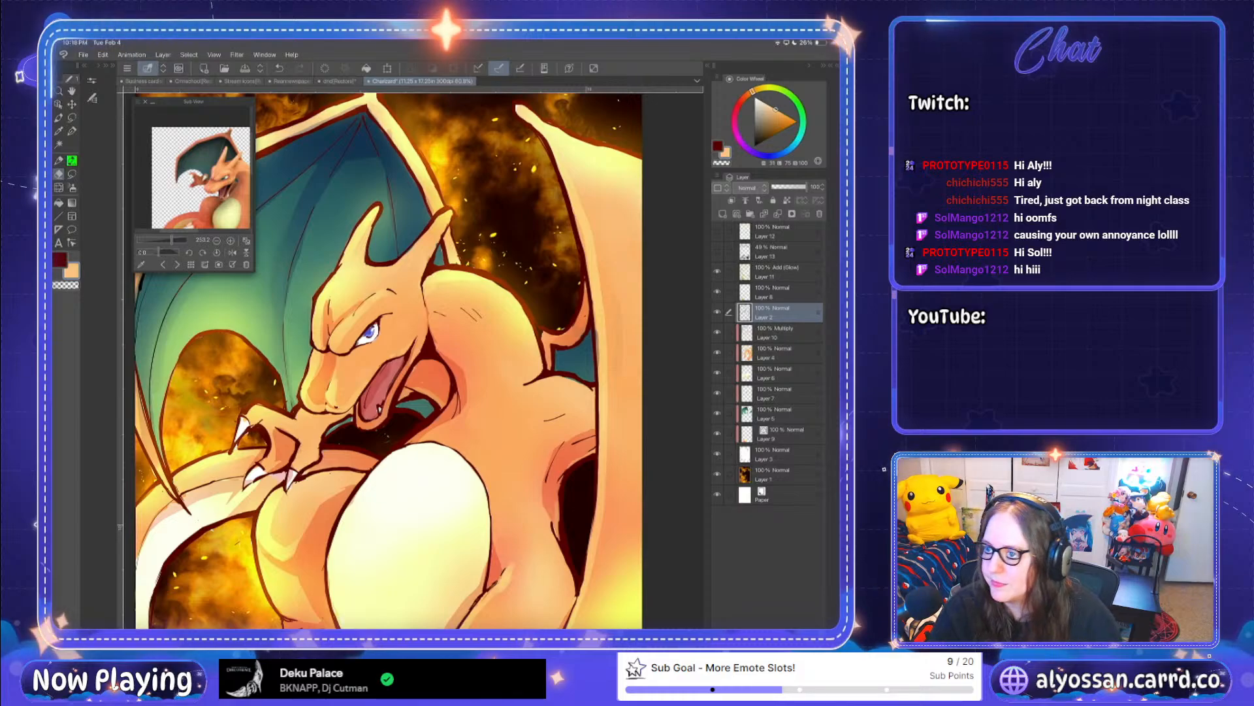
scroll(418, 359, down, 1)
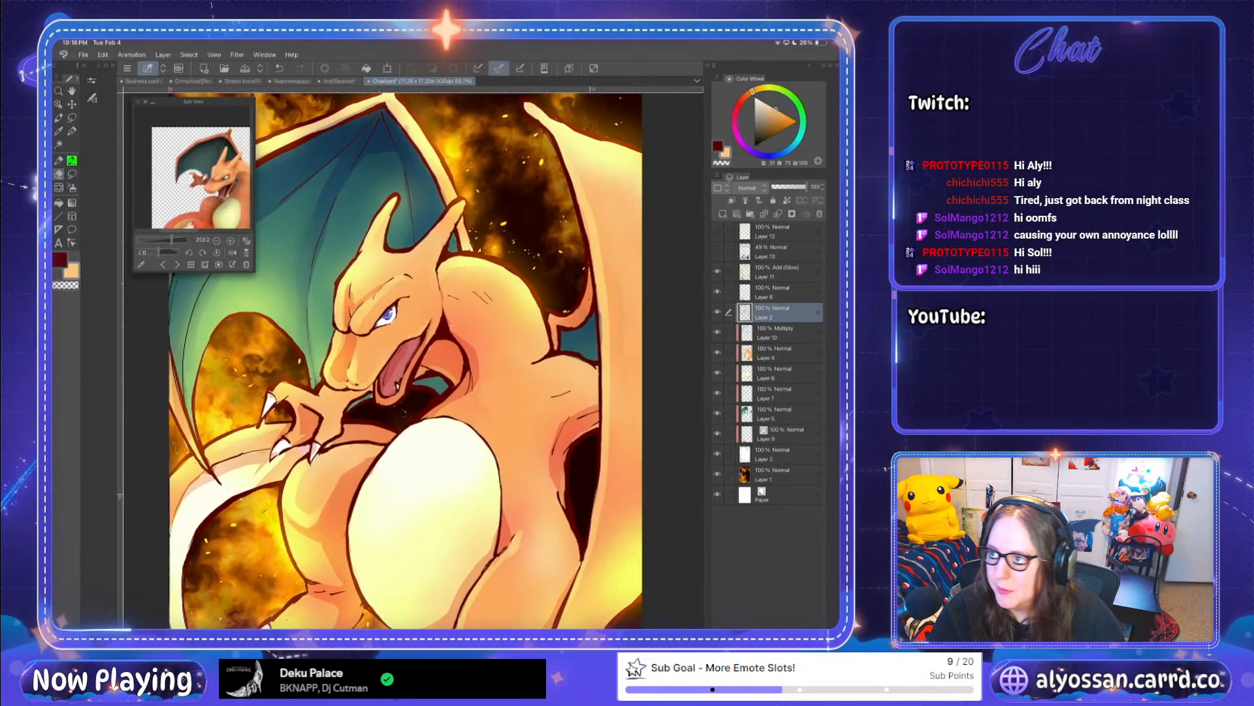
scroll(418, 359, down, 1)
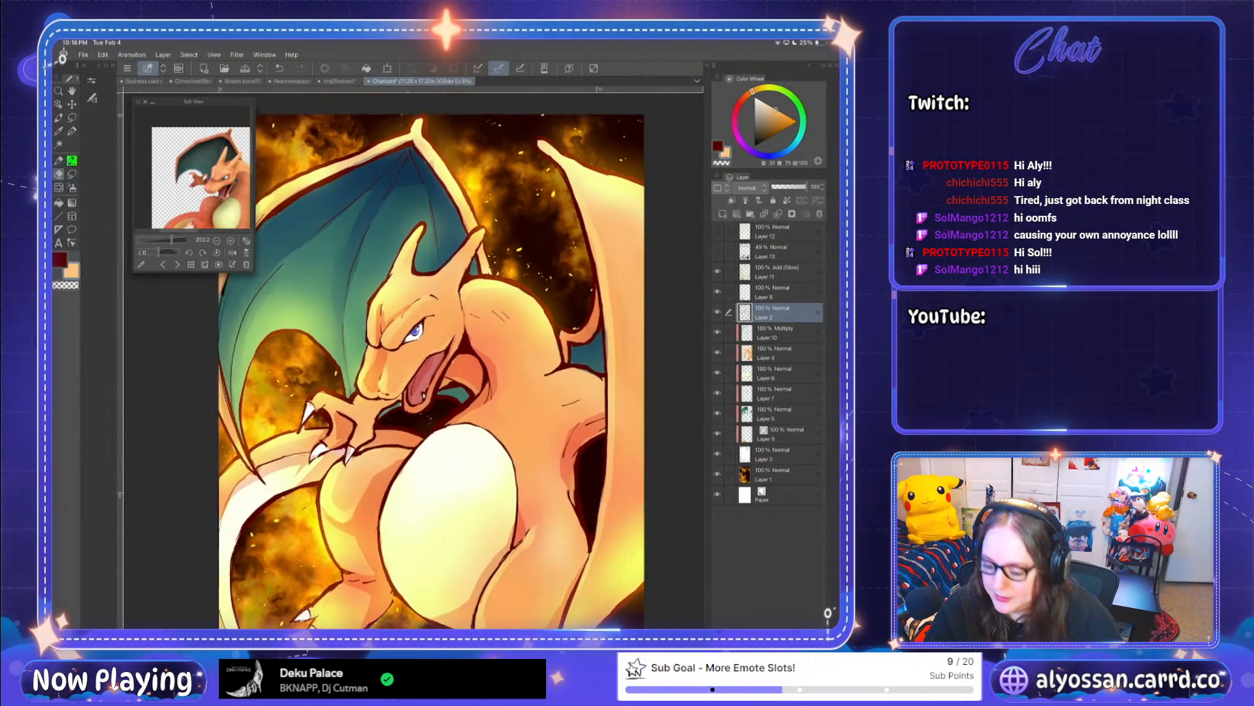
scroll(378, 359, up, 3)
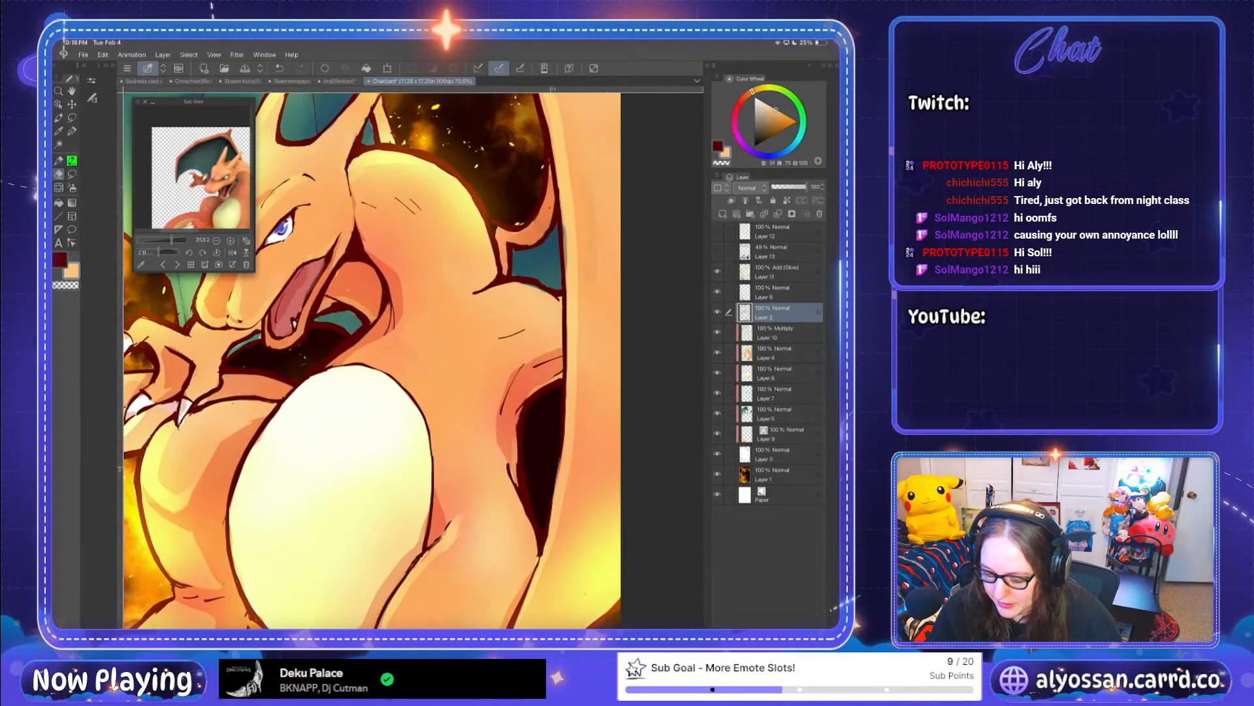
Step: Touch up the skin on Layer 4 with light orange, just below Charizard's shoulder near the far wing
click(781, 454)
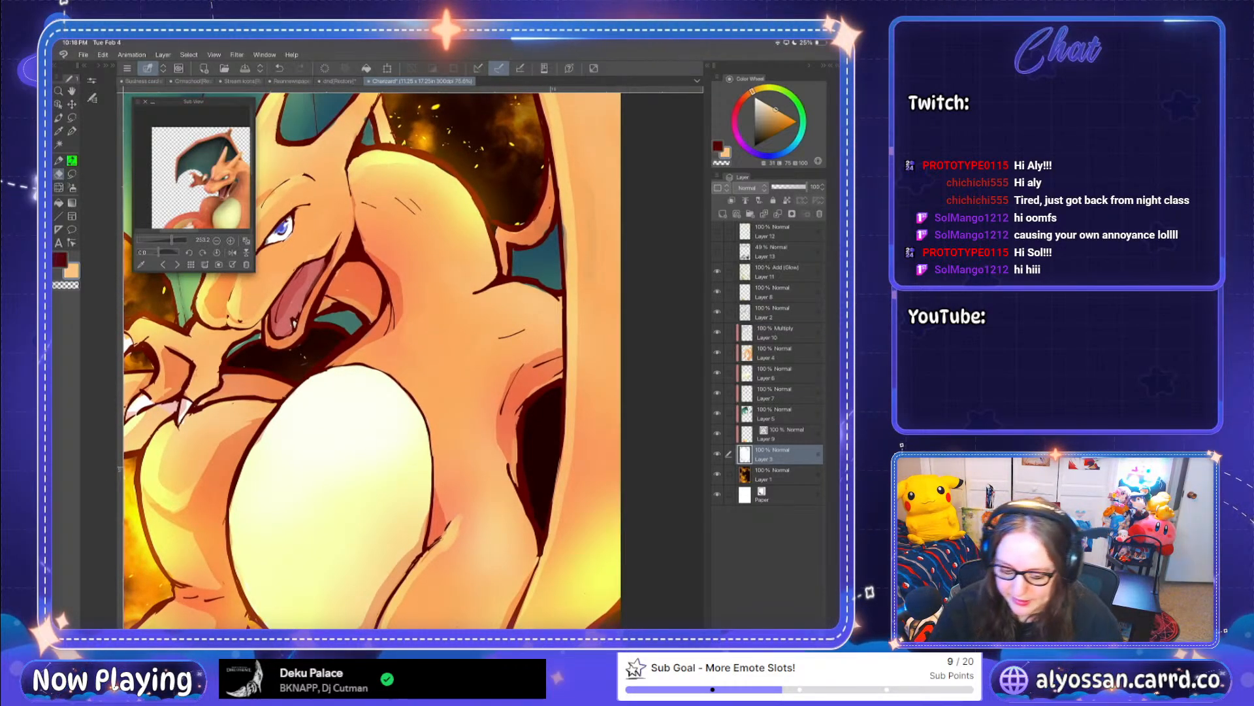
double_click(72, 271)
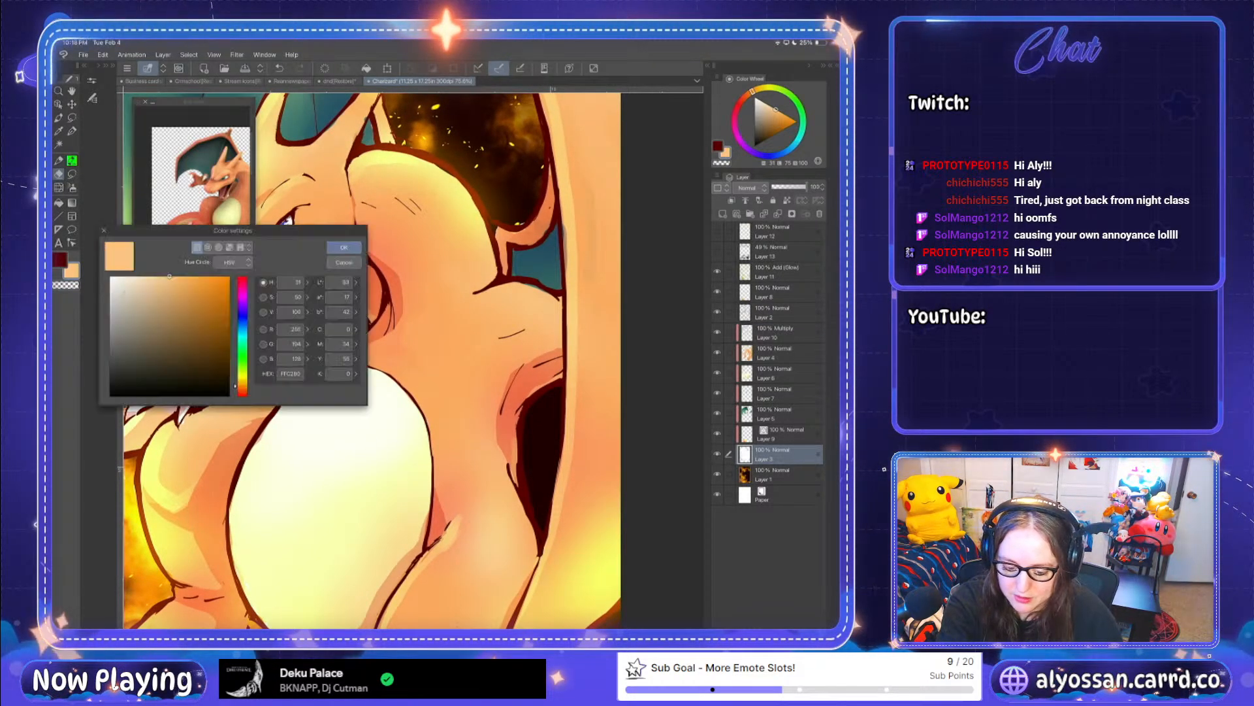
key(Return)
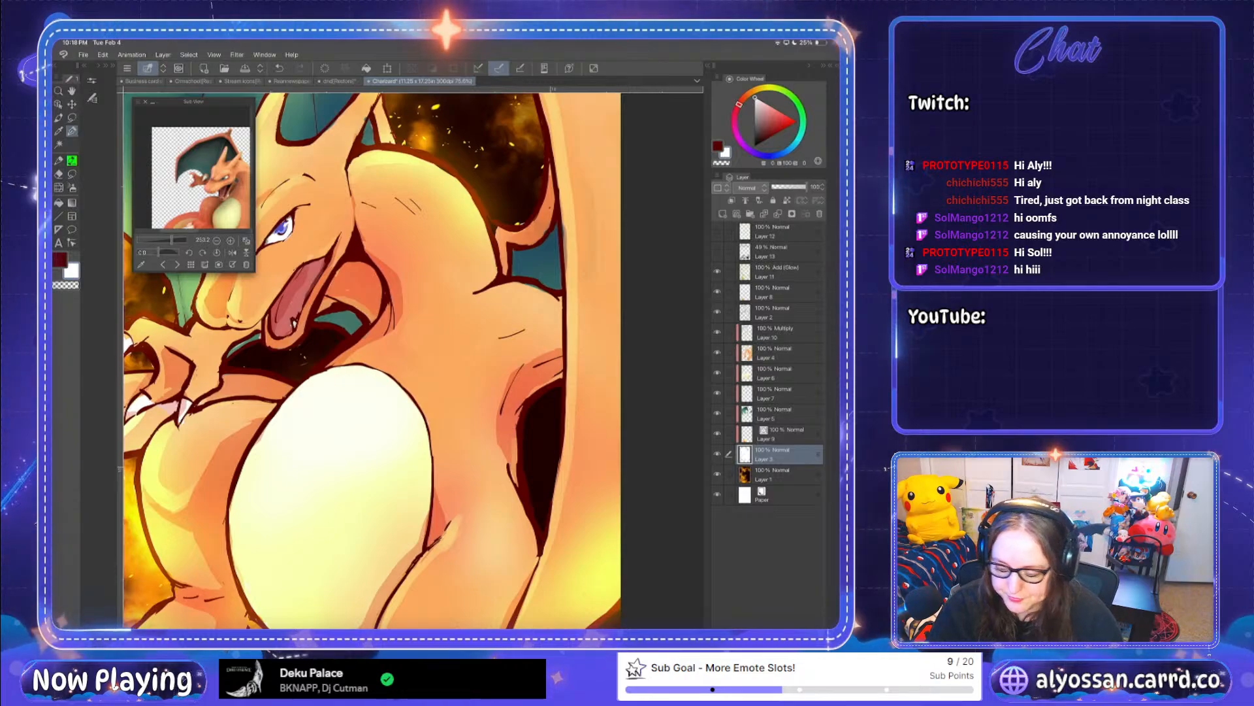
click(780, 353)
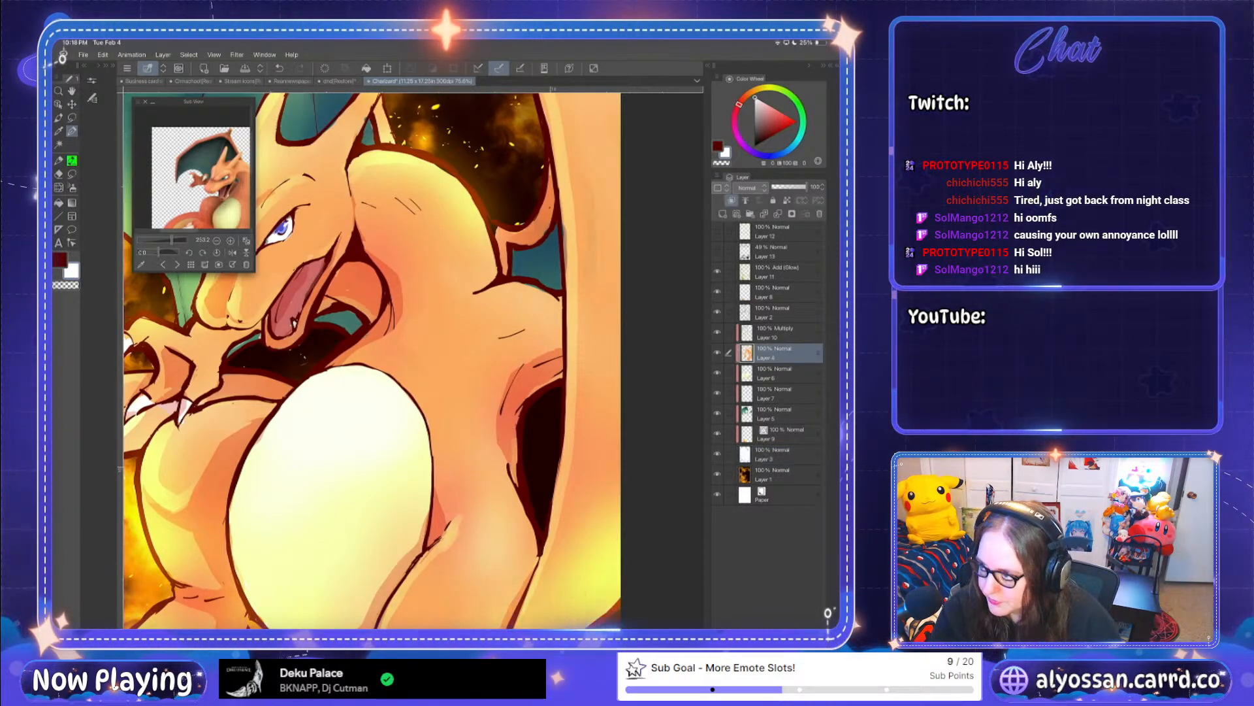
drag(524, 315, 532, 290)
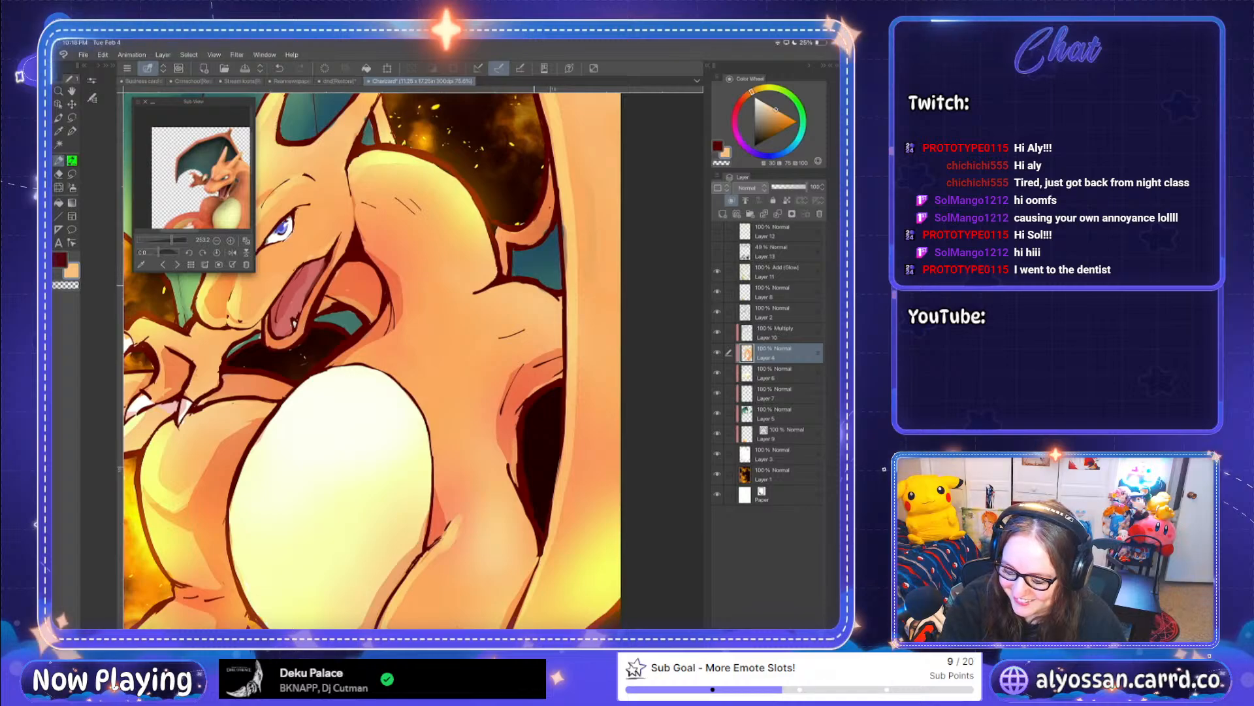
Step: Make the Multiply layer, Layer 10, active and examine the shading across the whole figure
scroll(413, 361, down, 2)
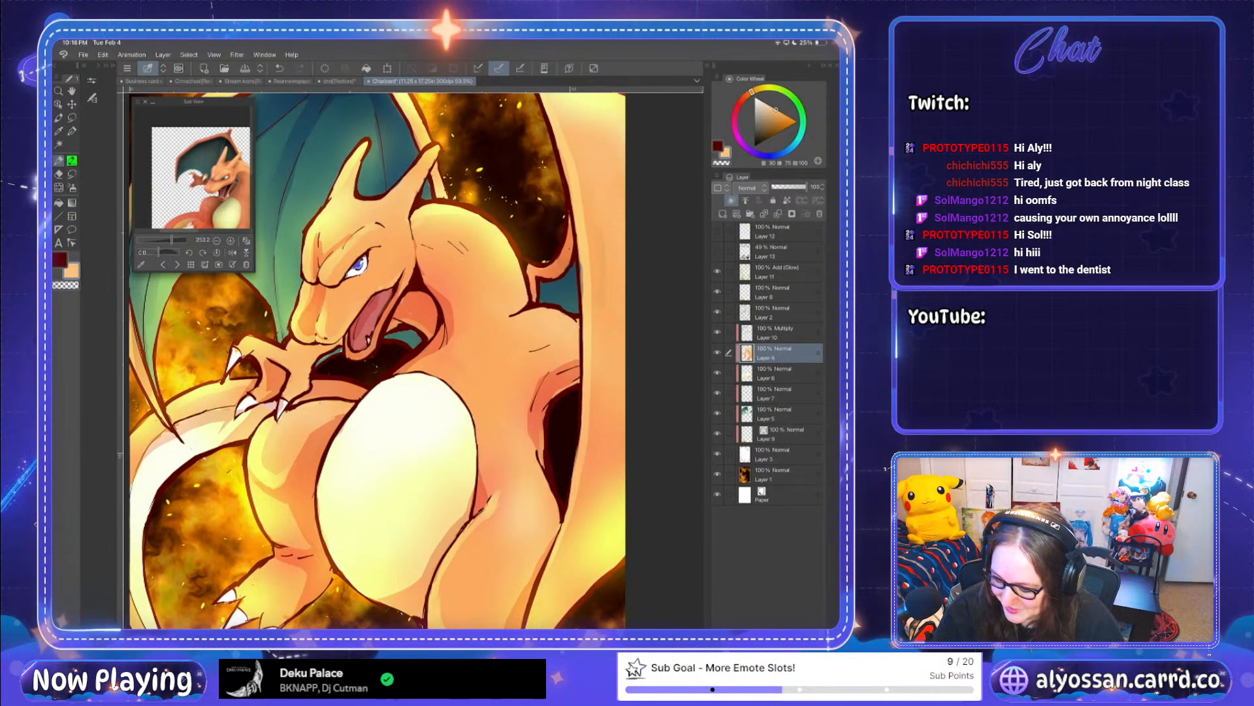
click(775, 332)
key(e)
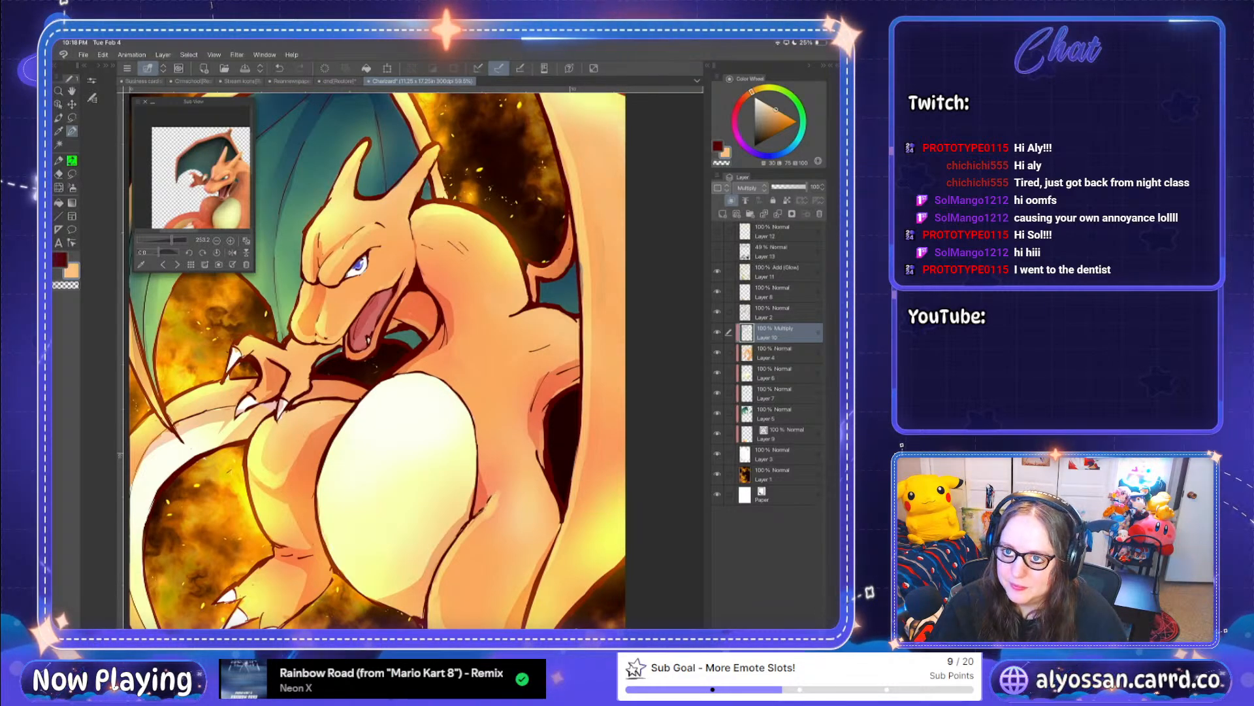
scroll(413, 361, down, 4)
scroll(413, 360, up, 4)
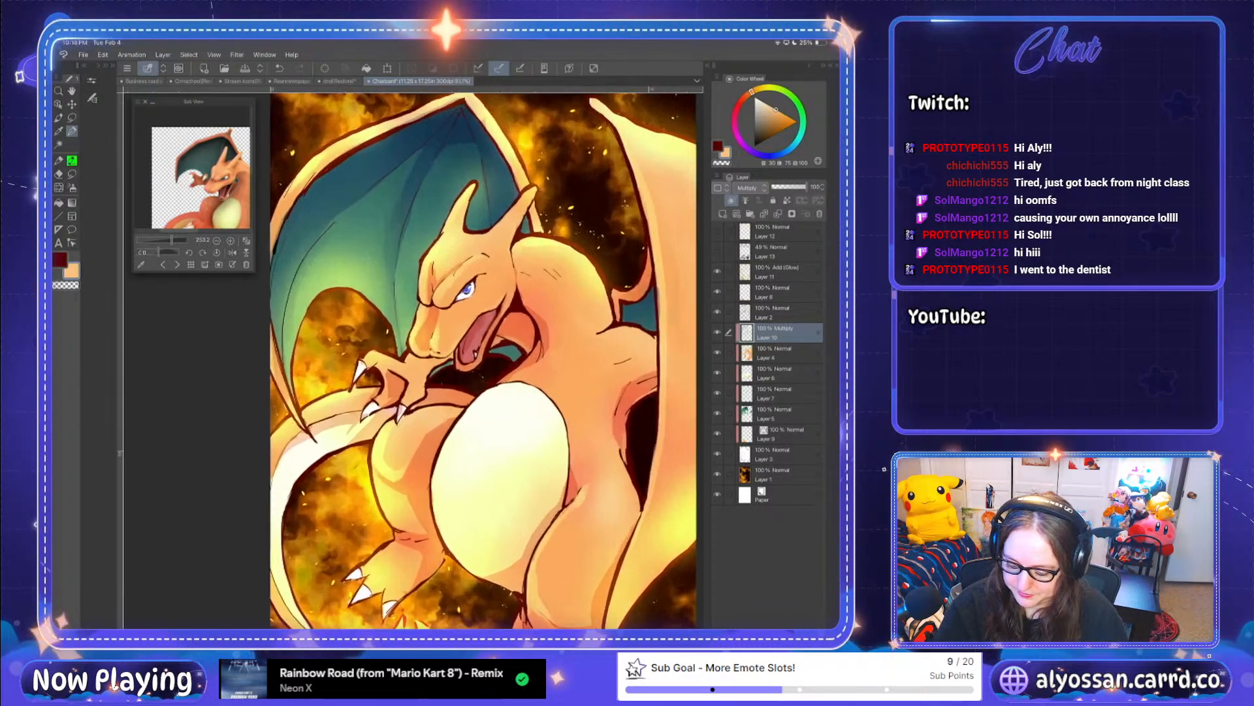
Step: Compare the painting with and without the Add (Glow) effect of Layer 11
scroll(483, 513, down, 1)
click(718, 271)
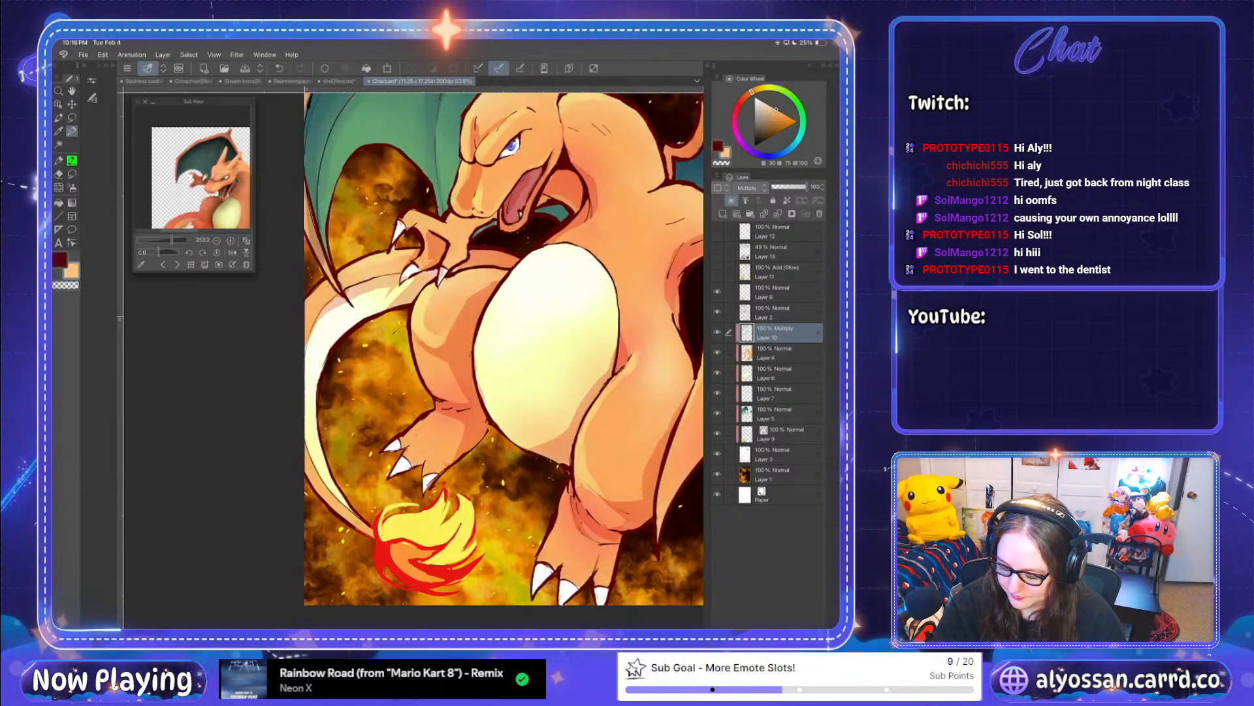
click(718, 271)
scroll(504, 346, down, 3)
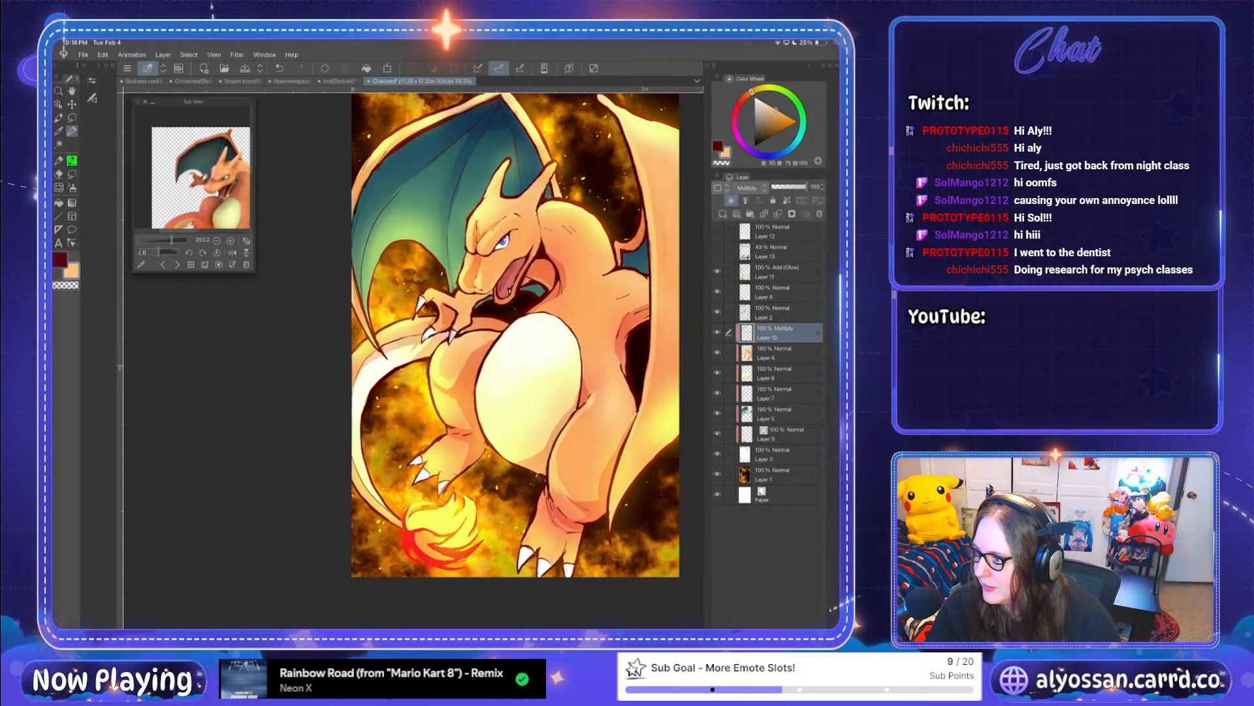
scroll(680, 463, up, 3)
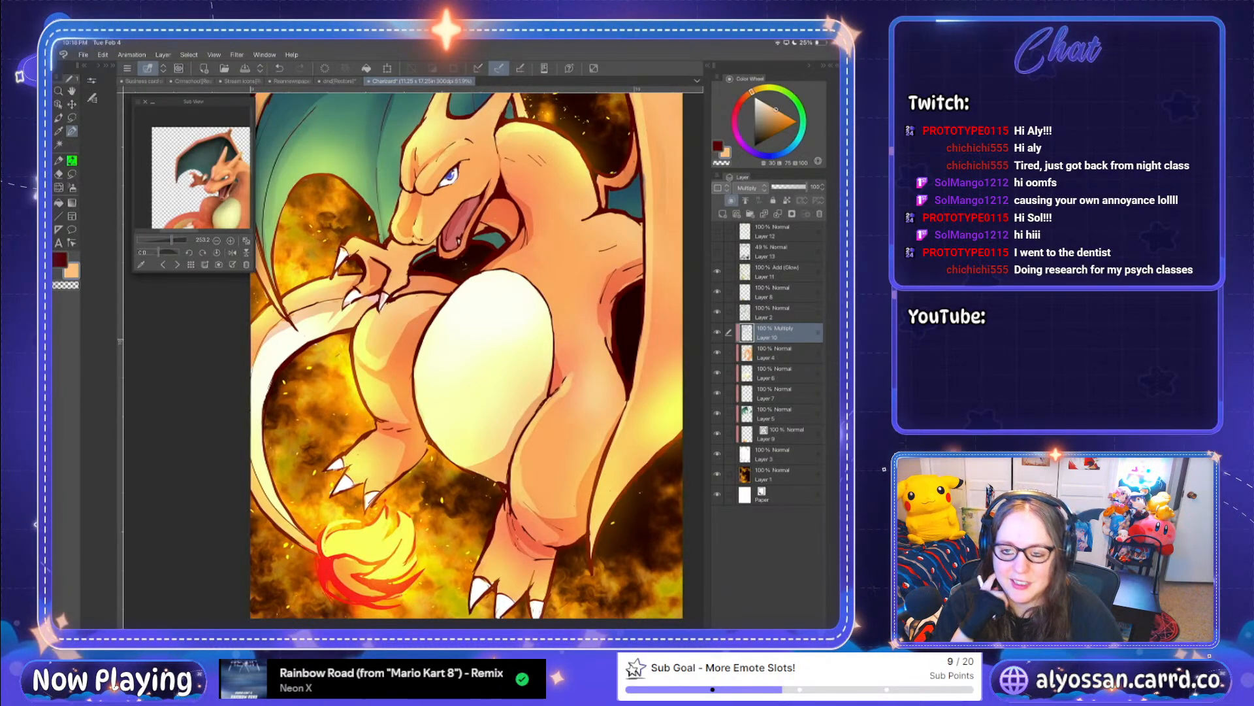
scroll(428, 358, up, 1)
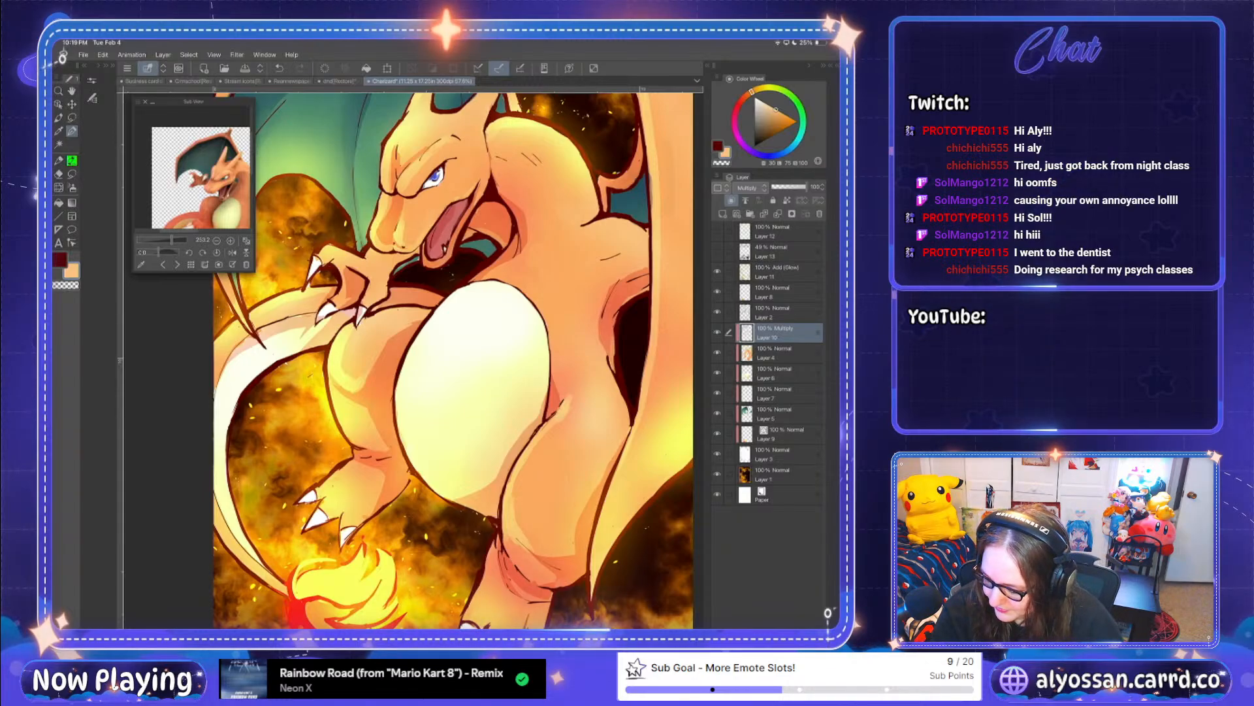
Step: Touch up the line art on Layer 2 between Charizard's claws and belly, using the outlines' dark red
click(780, 251)
click(781, 312)
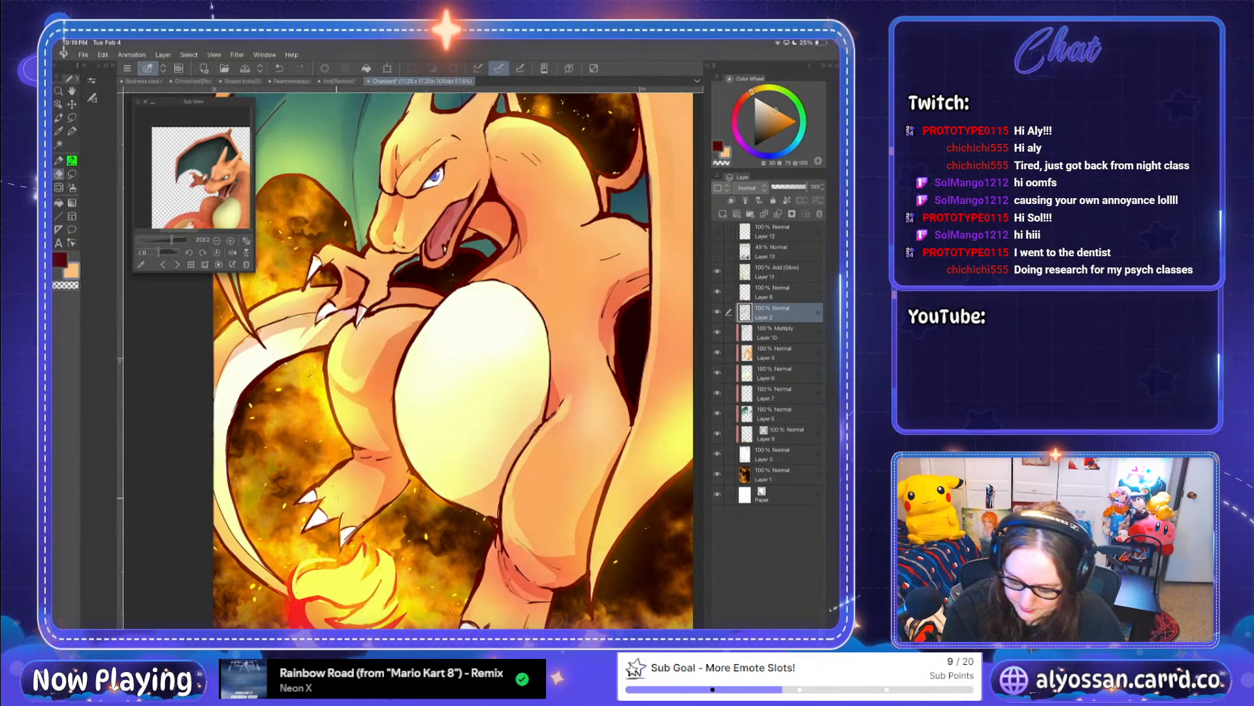
click(59, 174)
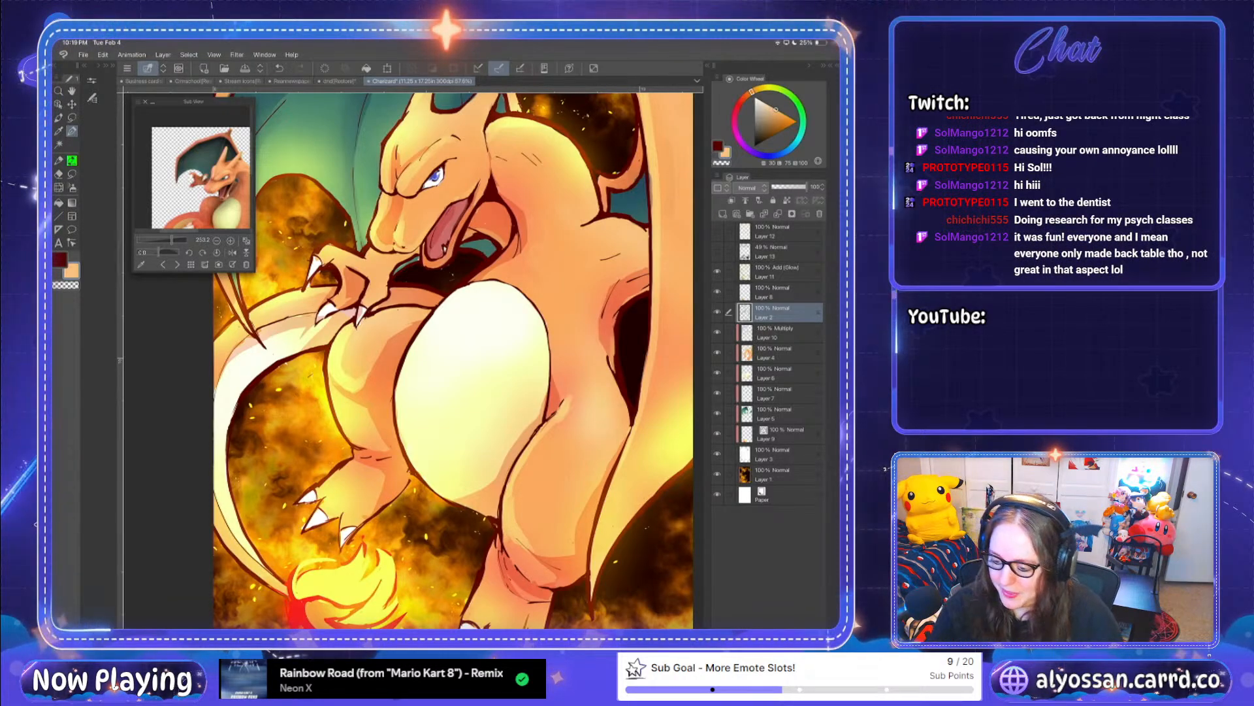
drag(425, 294, 369, 295)
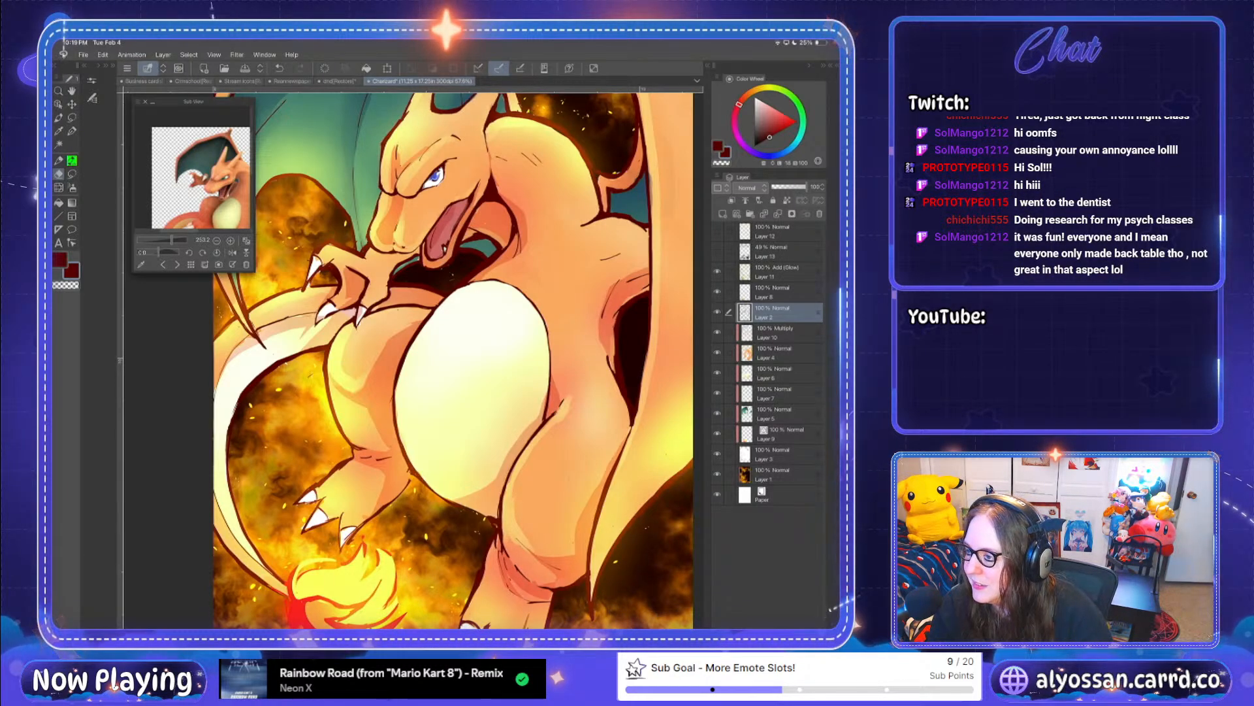
key(p)
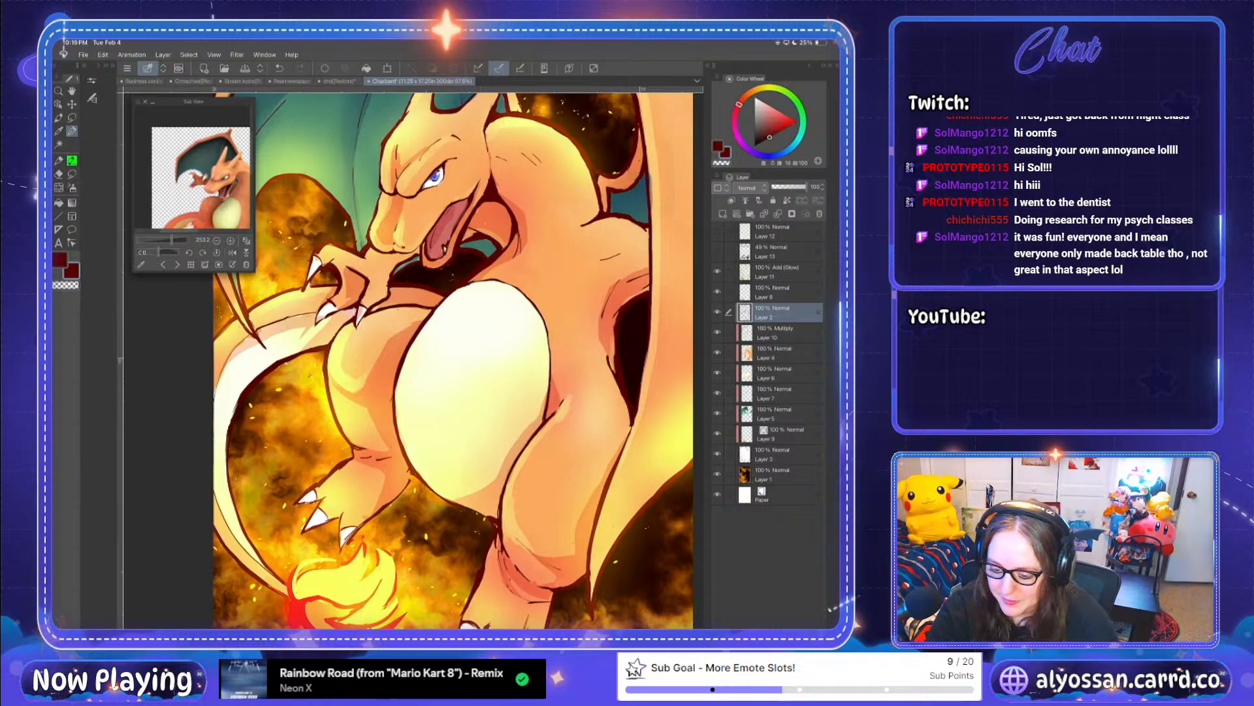
Step: Undo the last edit to Layer 2's line art and return to the pen for work around Charizard's head
scroll(413, 358, up, 5)
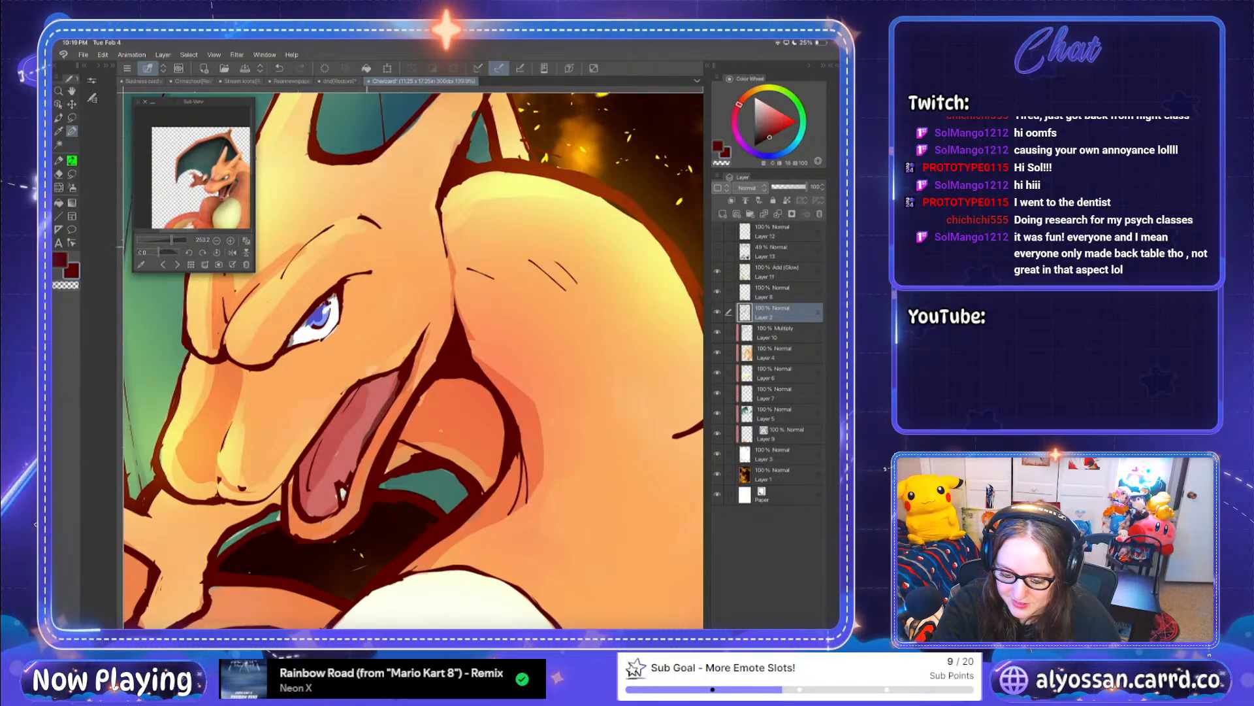
key(e)
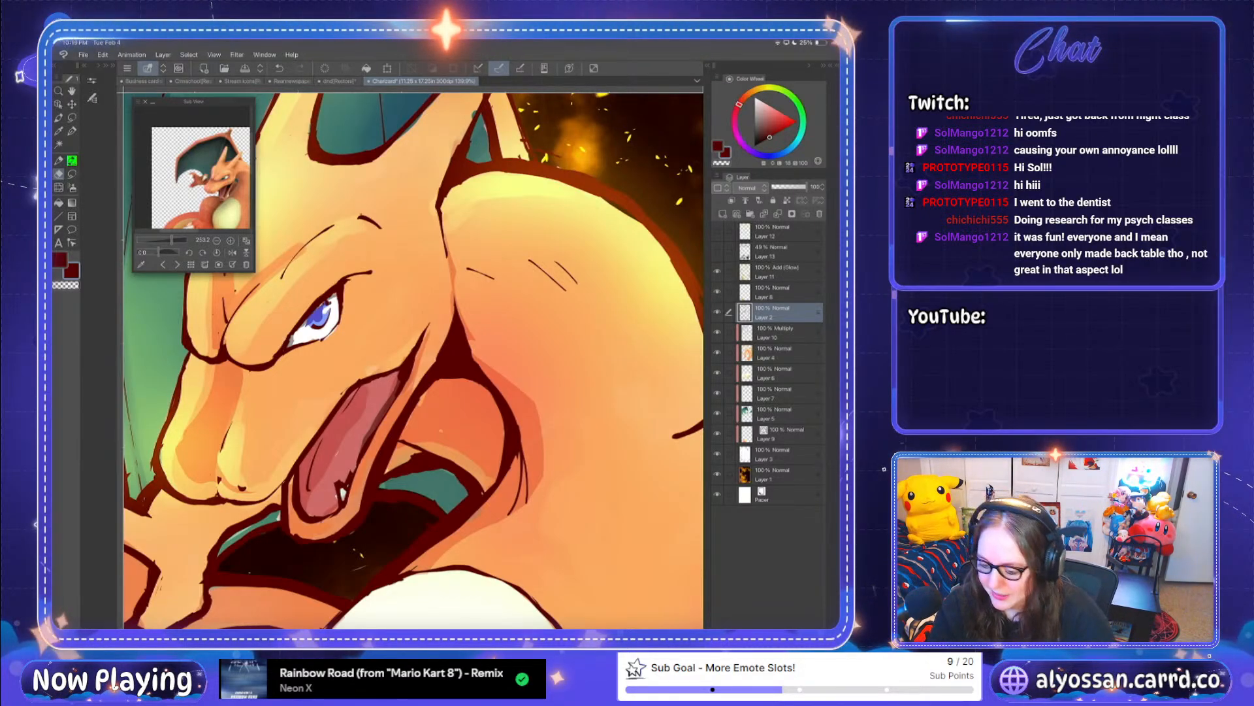
key(ctrl+z)
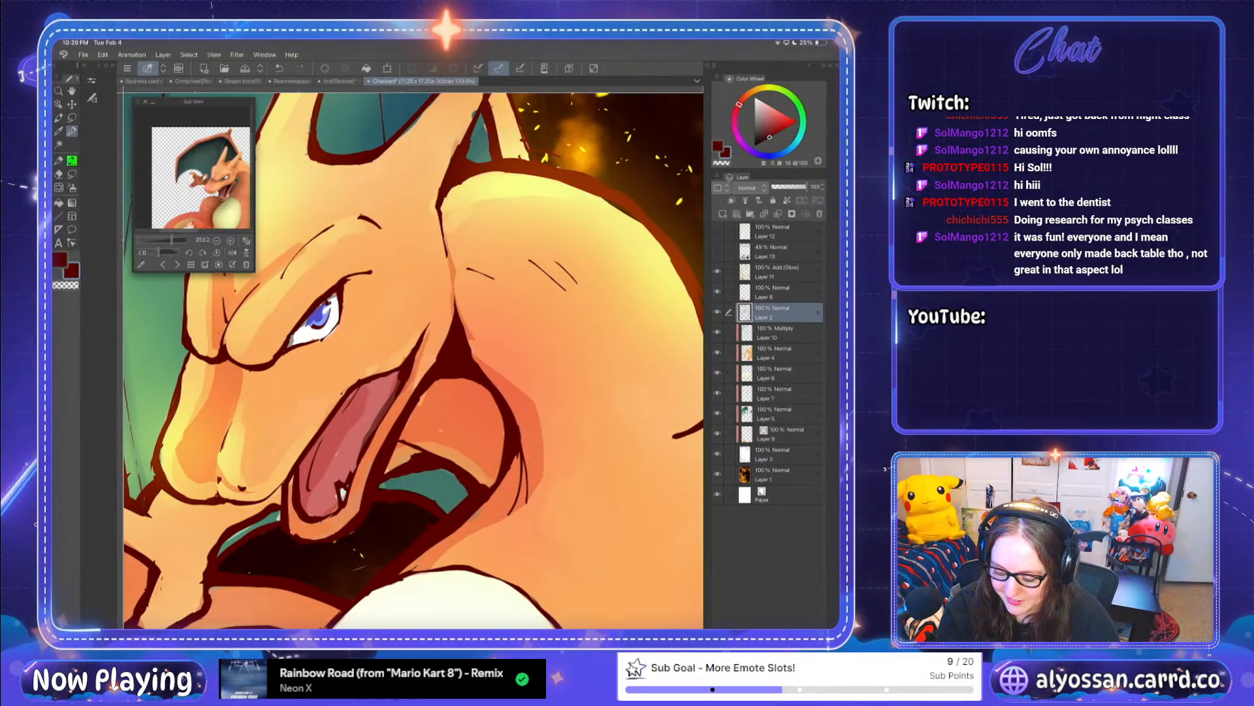
key(p)
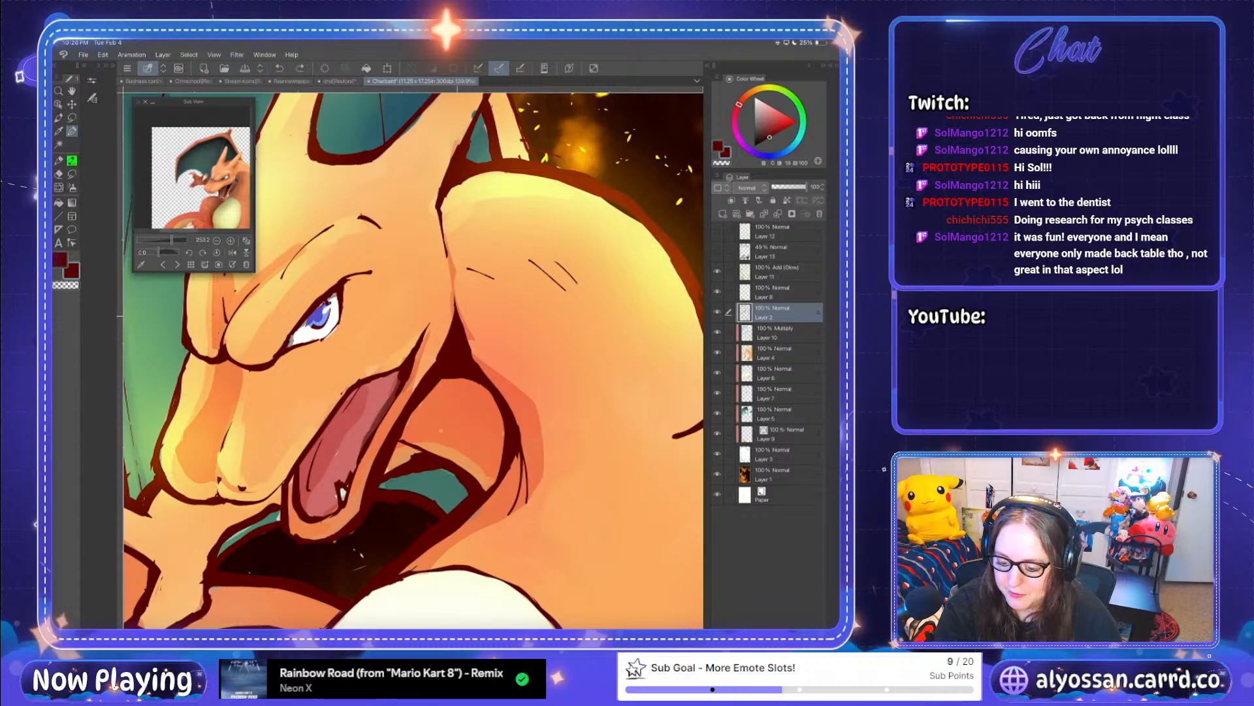
Step: Touch up Layer 2's line art around Charizard's head and open mouth, alternating eraser and pen and undoing unwanted strokes
key(e)
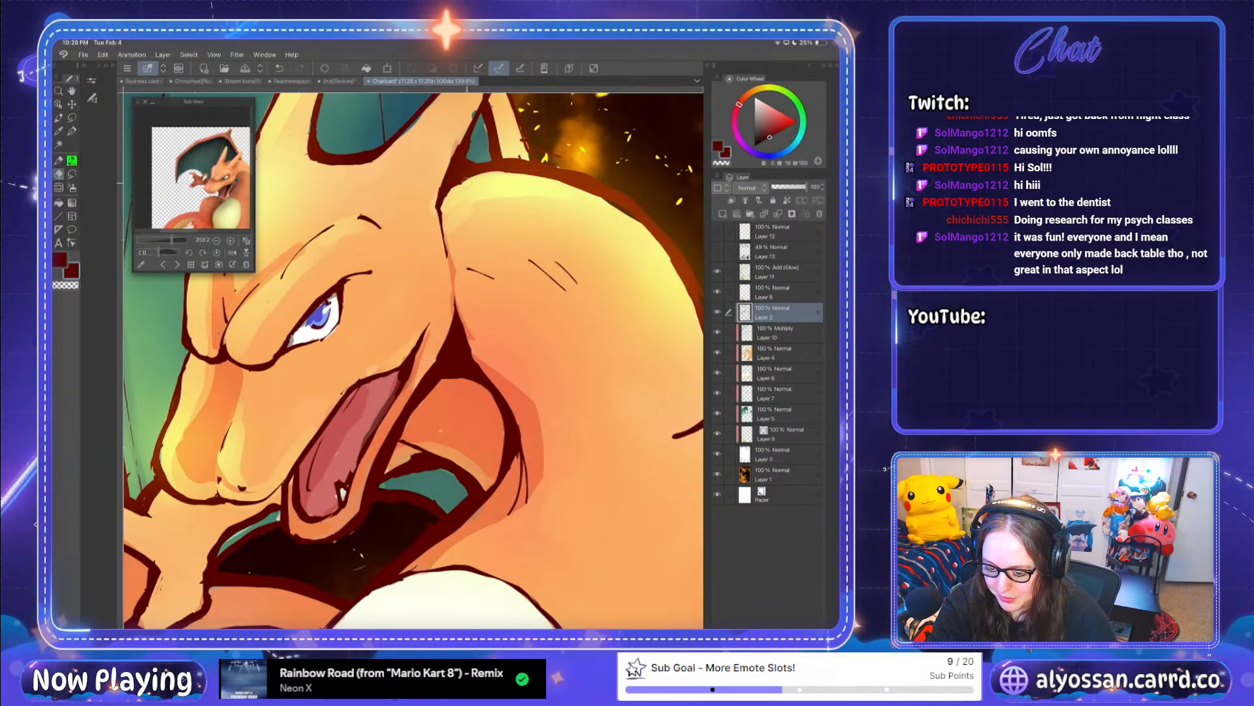
key(ctrl+z)
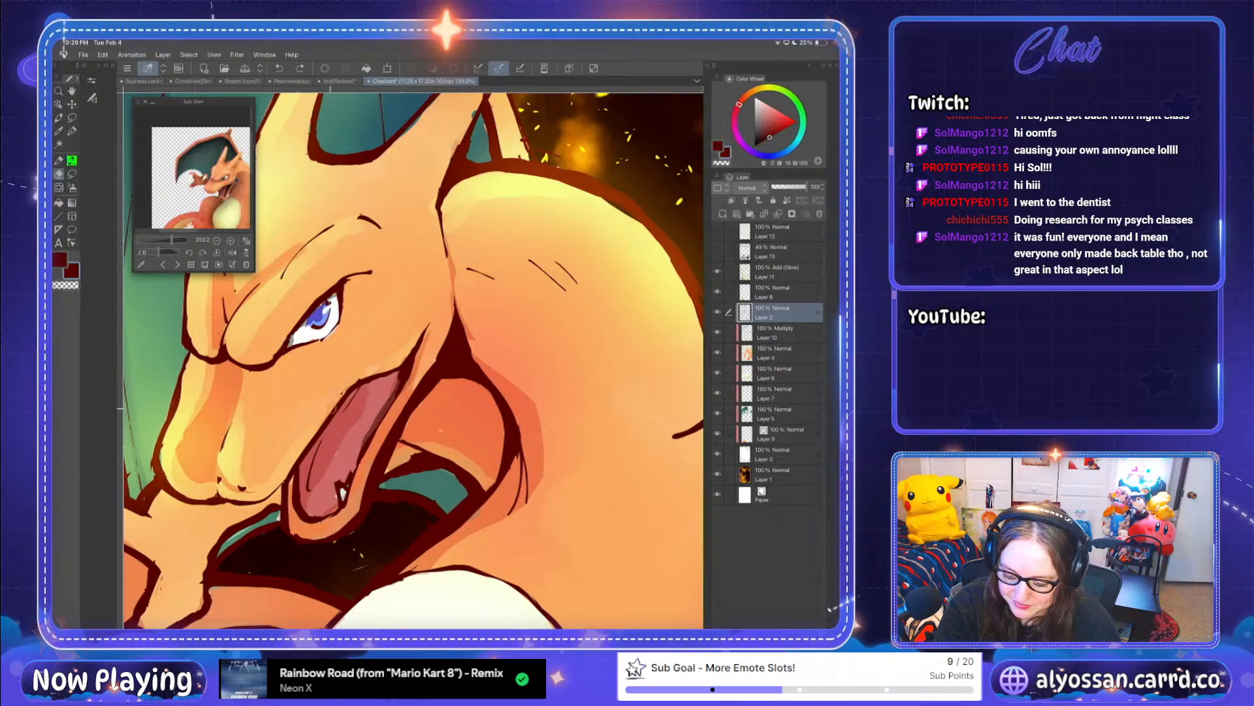
drag(353, 327, 434, 399)
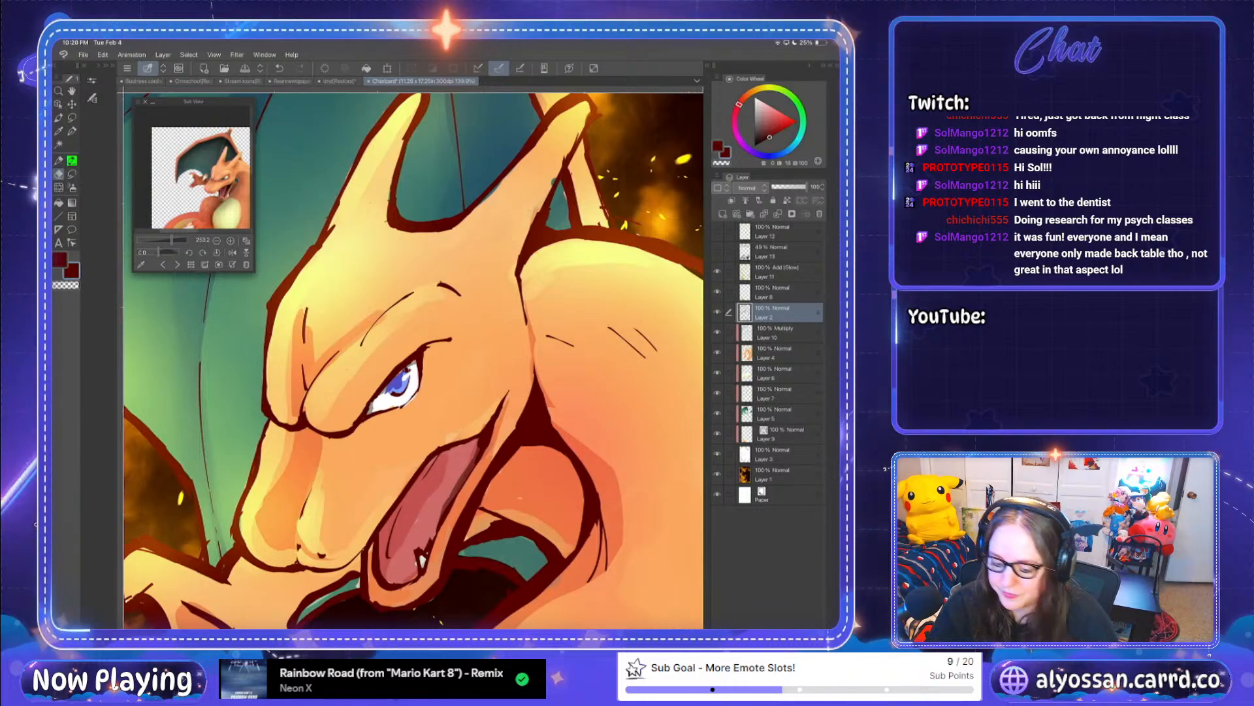
key(p)
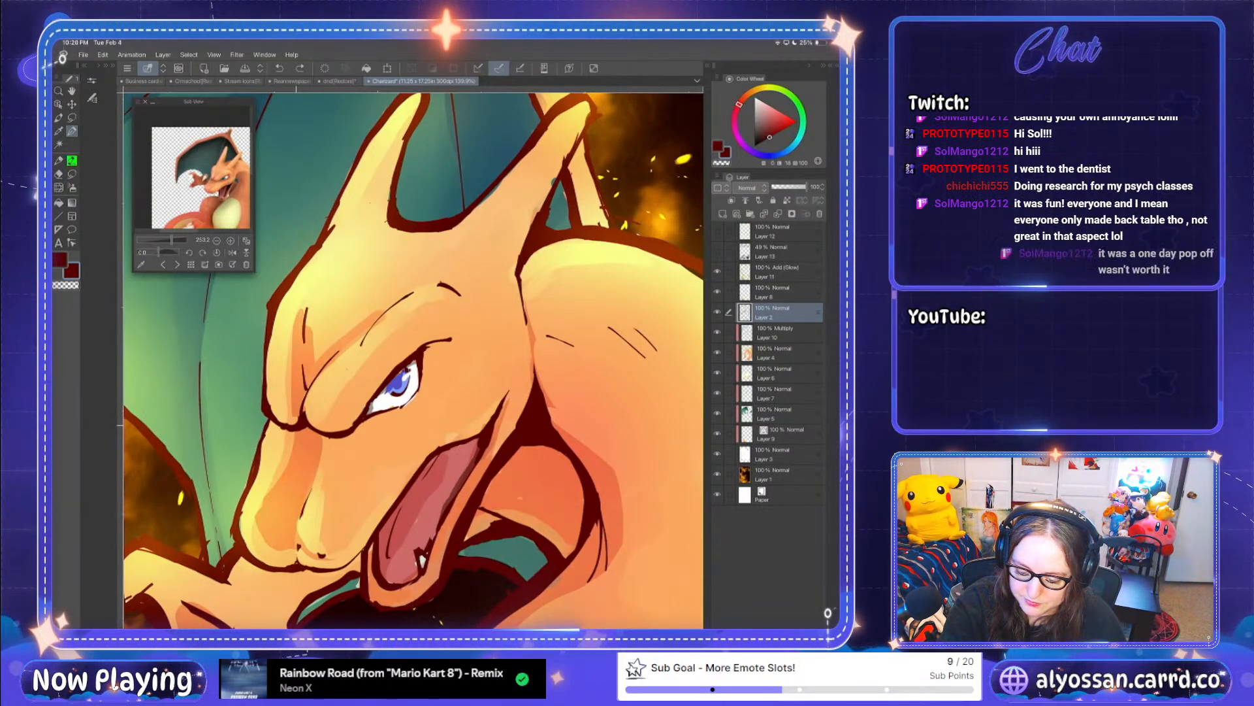
key(ctrl+z)
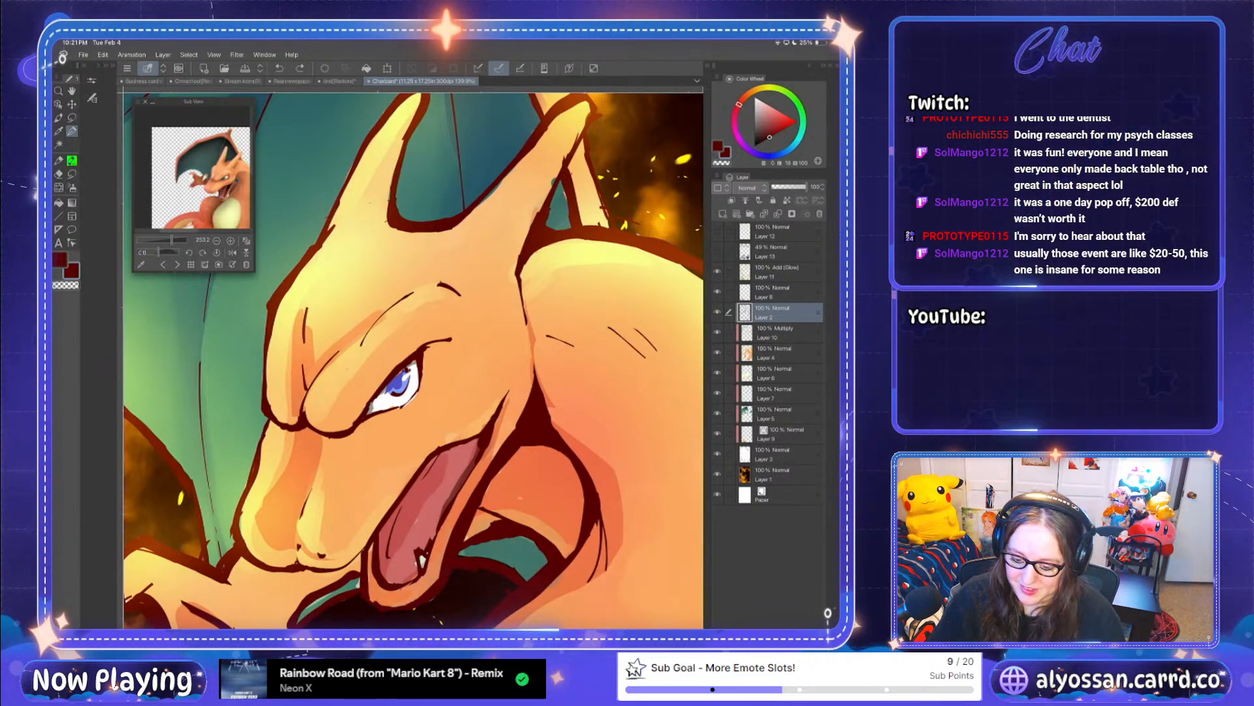
drag(430, 543, 436, 529)
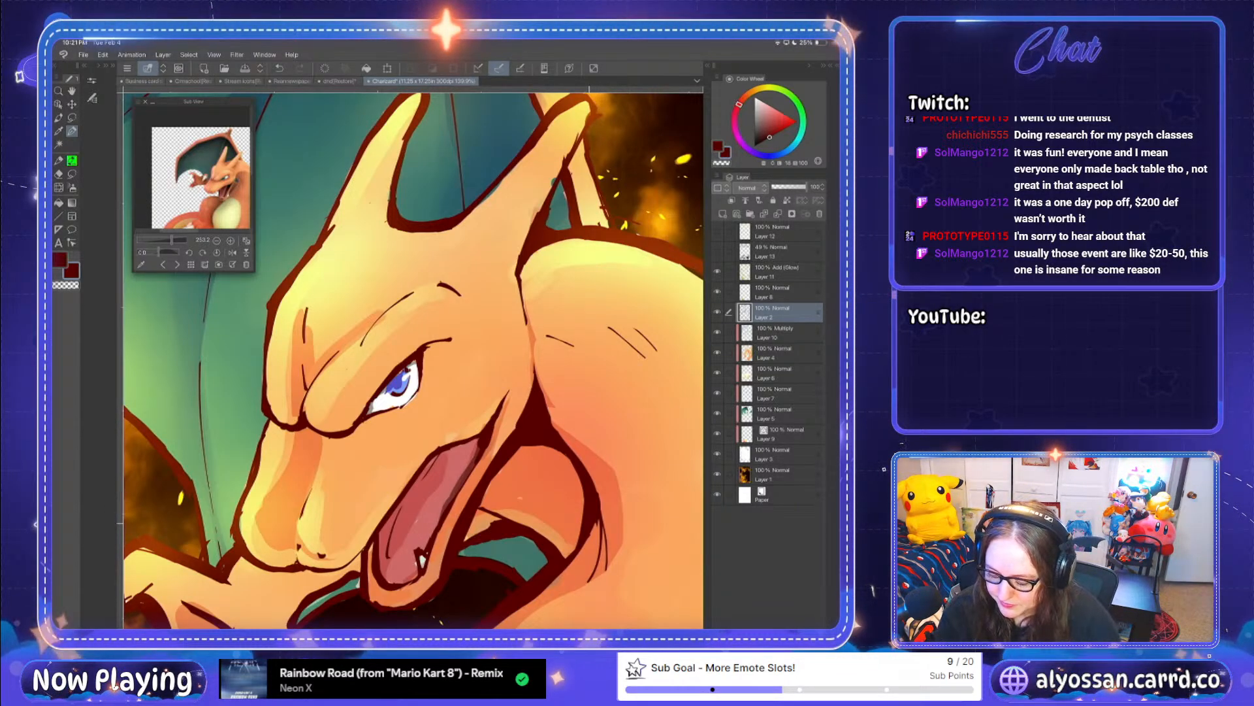
Step: Clean up the Layer 2 outlines around Charizard's raised hand and claws with the eraser and pen
scroll(412, 360, down, 4)
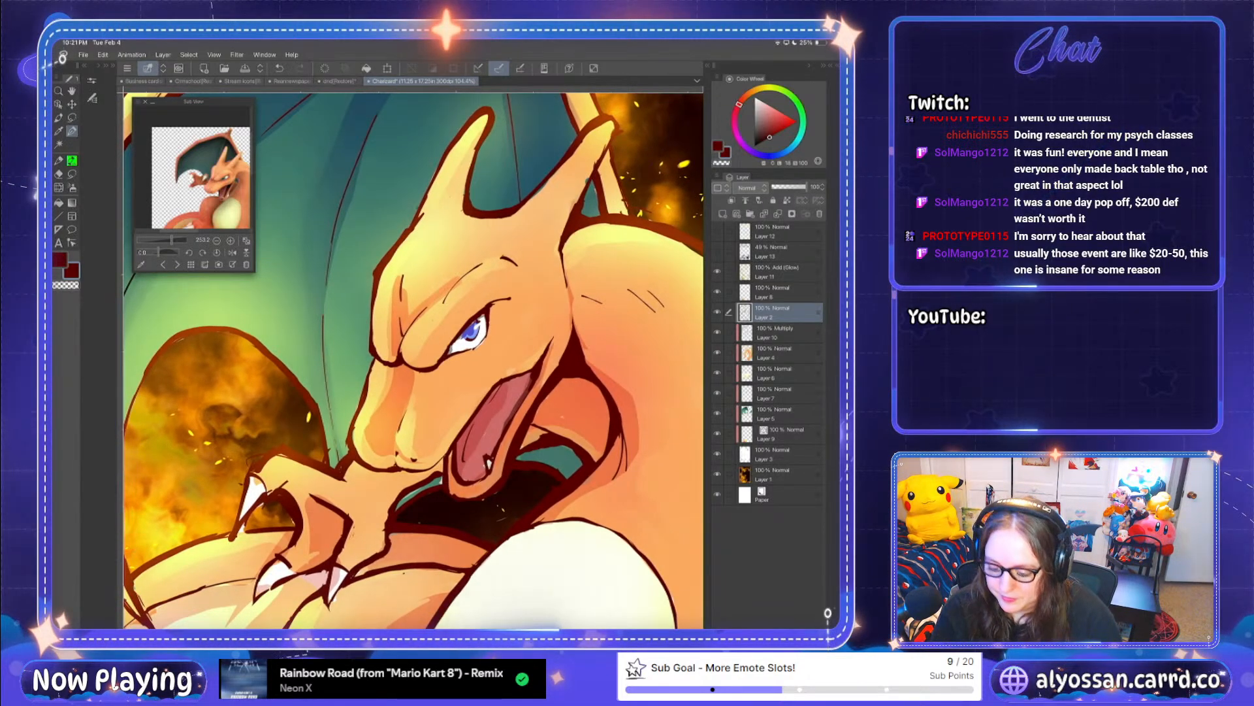
scroll(413, 361, down, 2)
scroll(413, 361, up, 2)
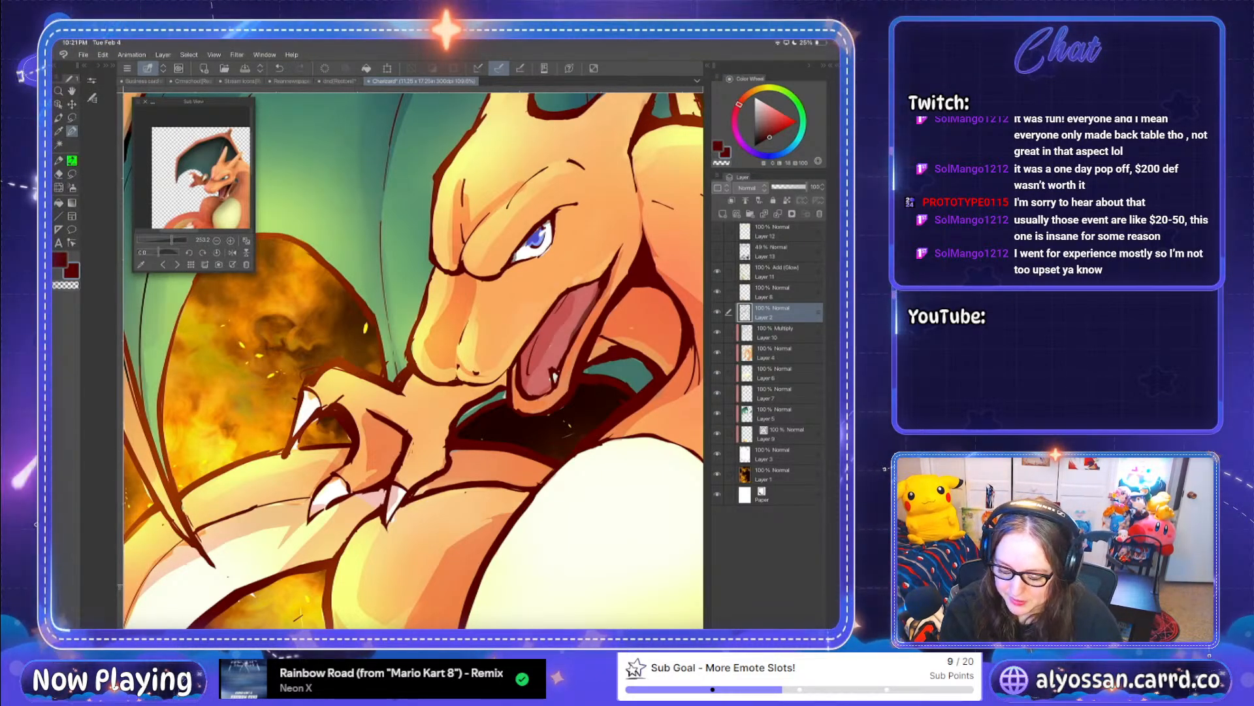
key(e)
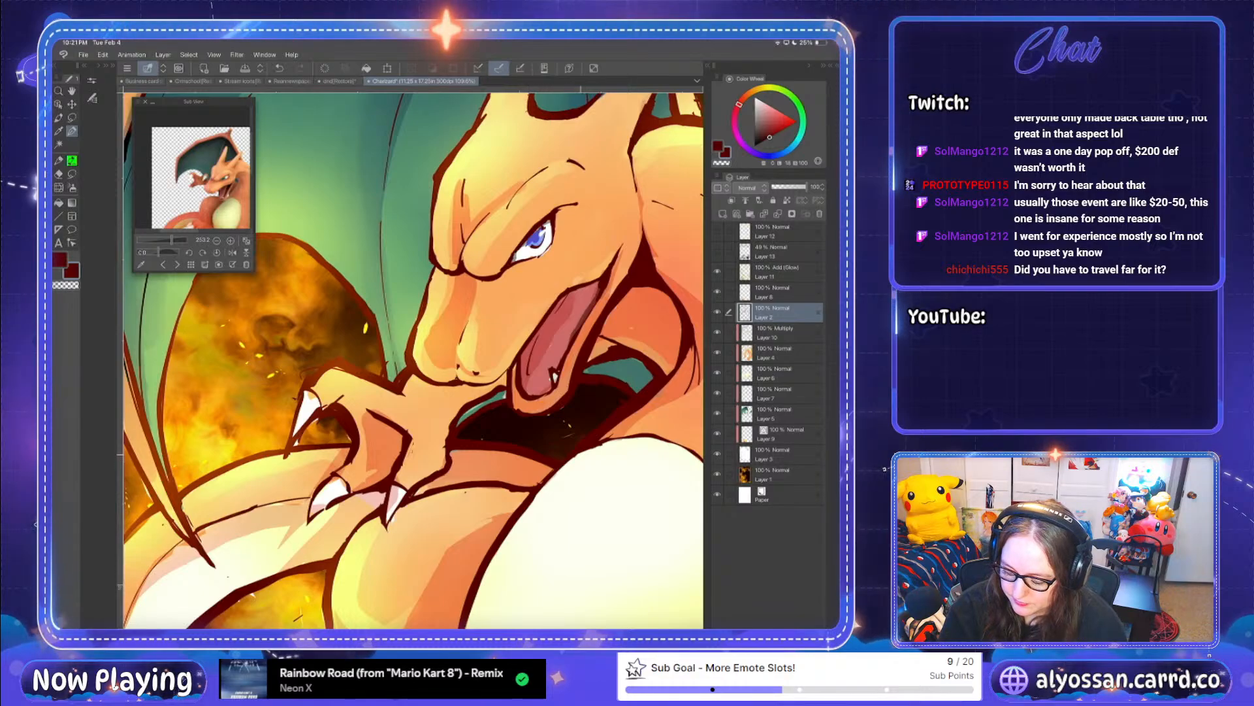
key(e)
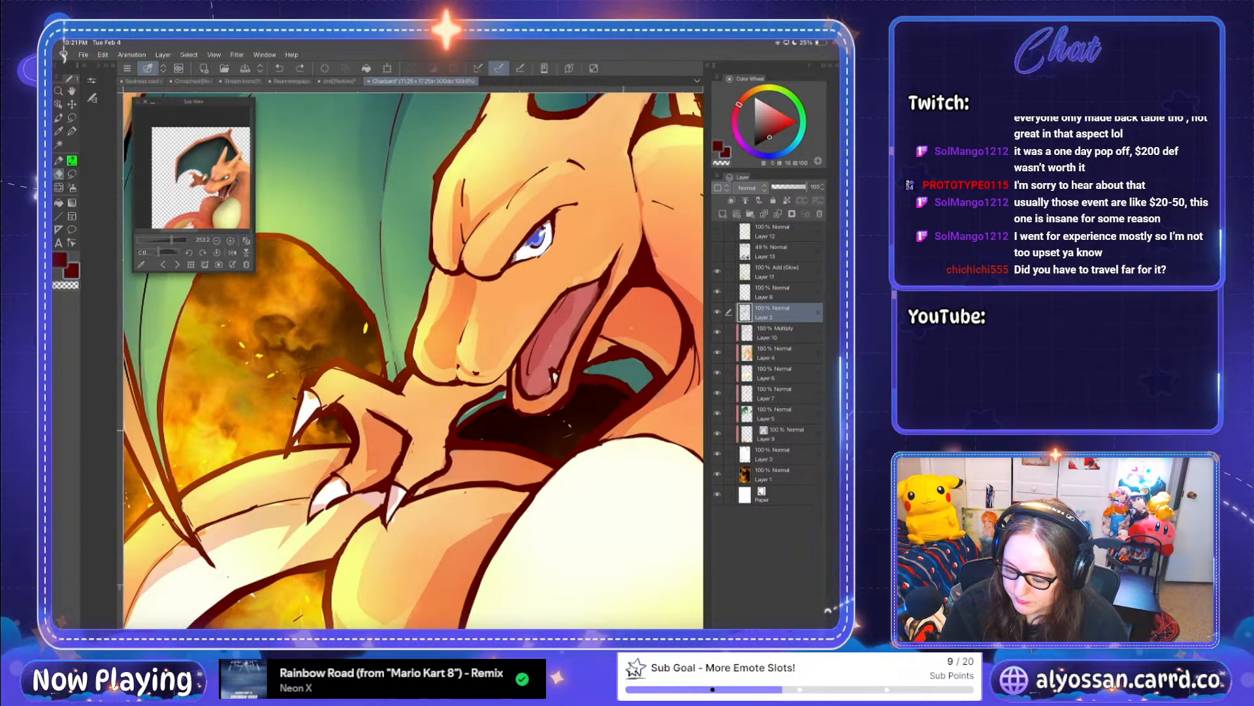
key(p)
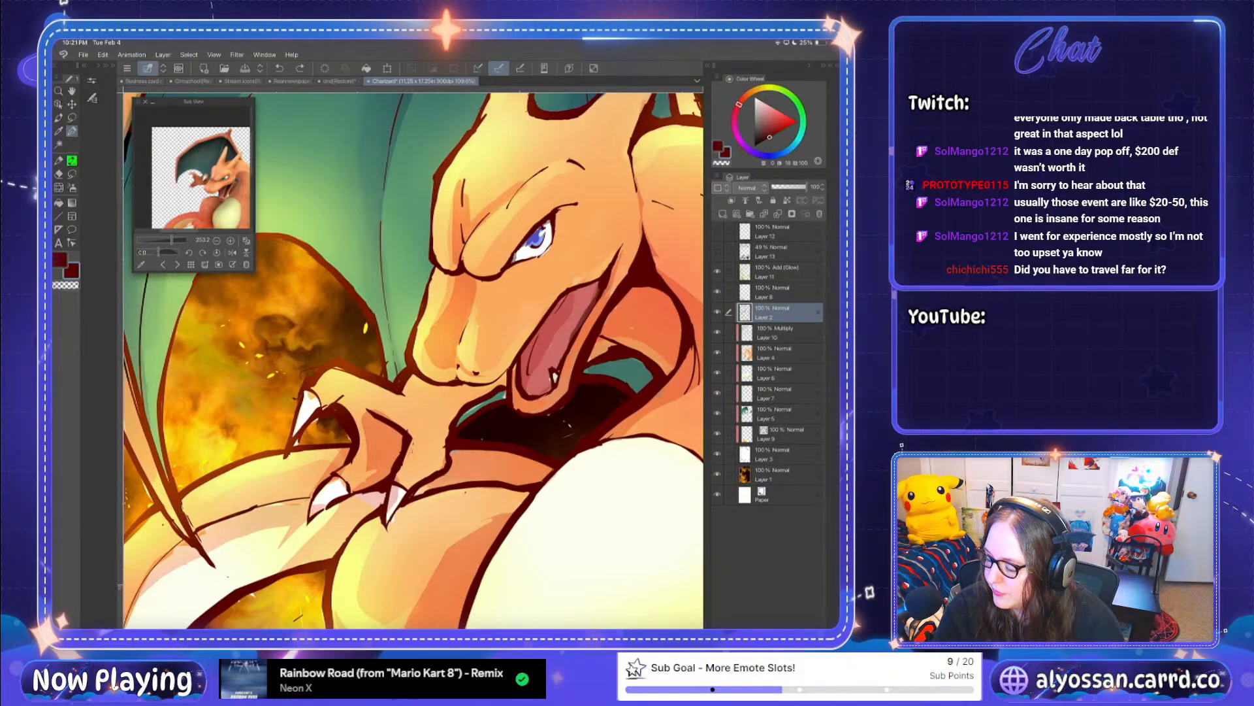
Step: Make Layer 3, just above the fiery background, active and set the drawing colour to white
click(777, 454)
double_click(60, 259)
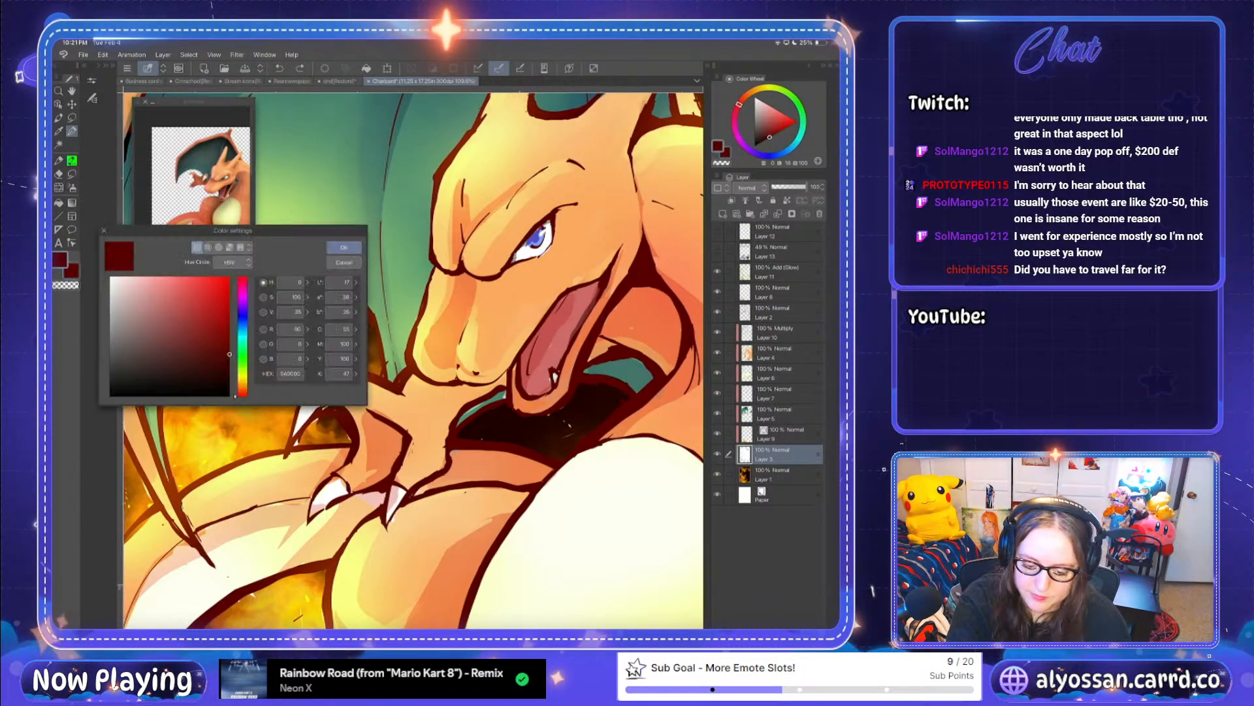
key(Return)
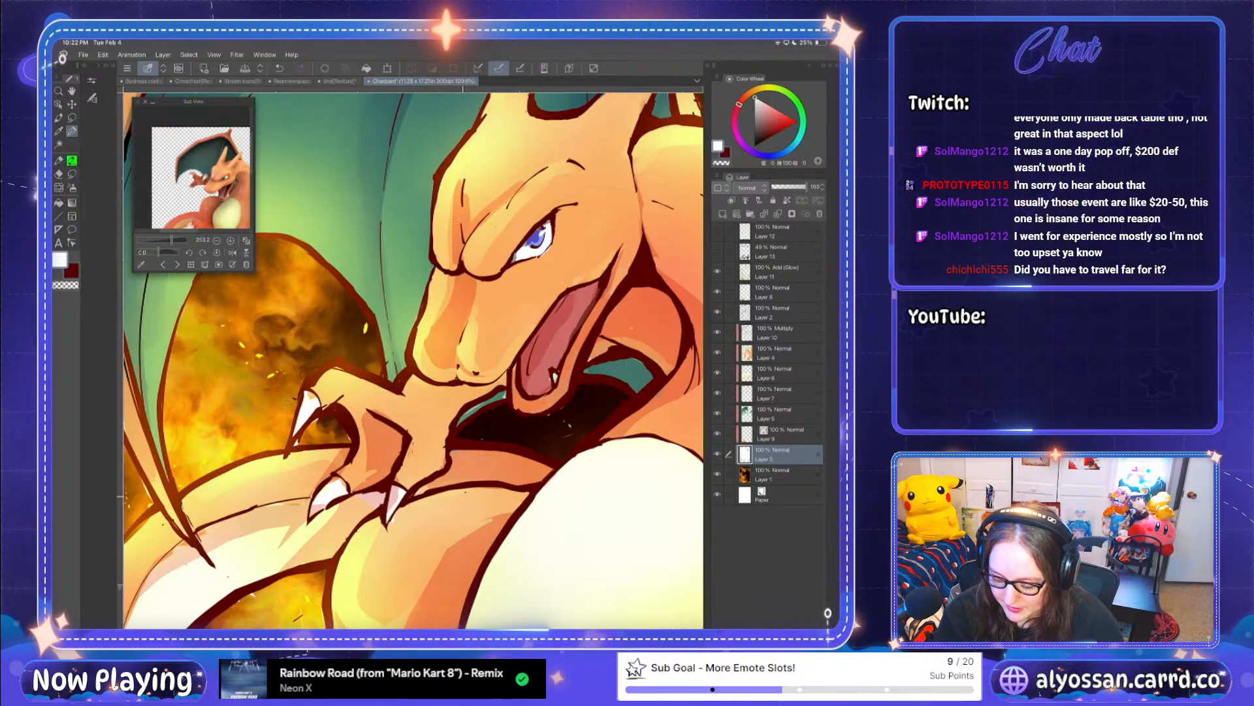
scroll(565, 306, down, 2)
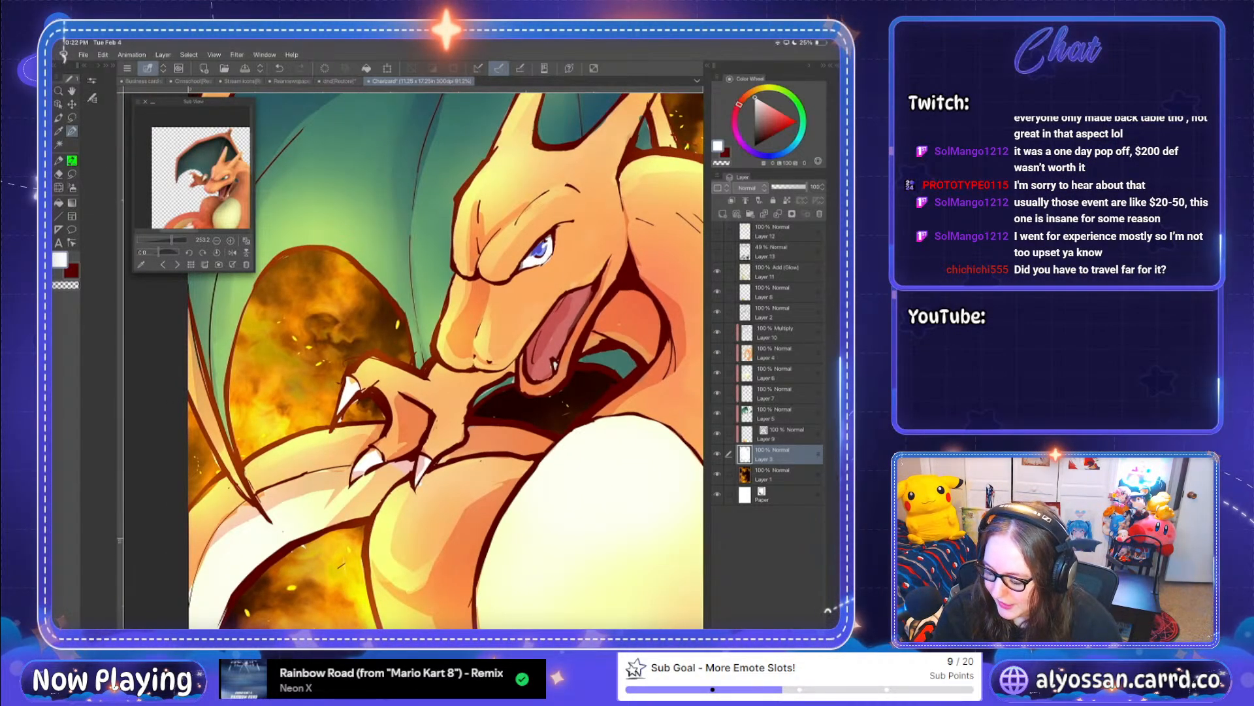
Step: Return to Layer 2 and retouch the lines beside Charizard's claws, undoing an unwanted edit and cancelling the transform
click(778, 313)
key(e)
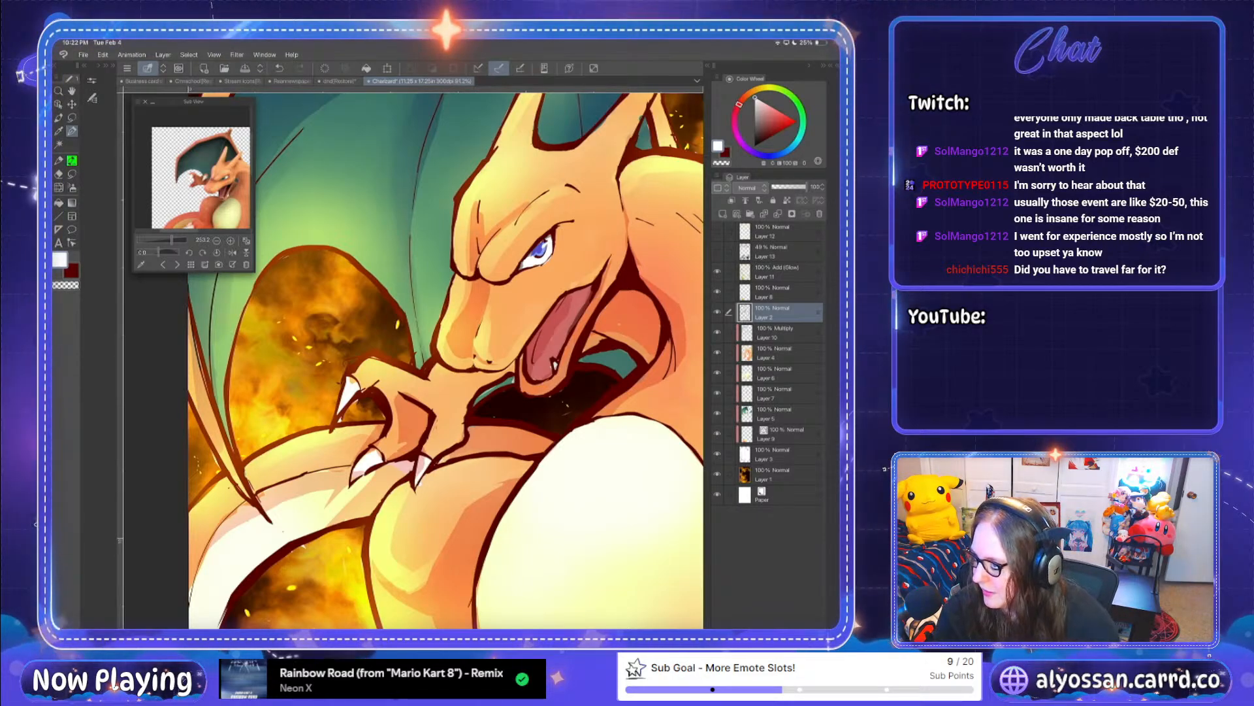
key(ctrl+z)
key(x)
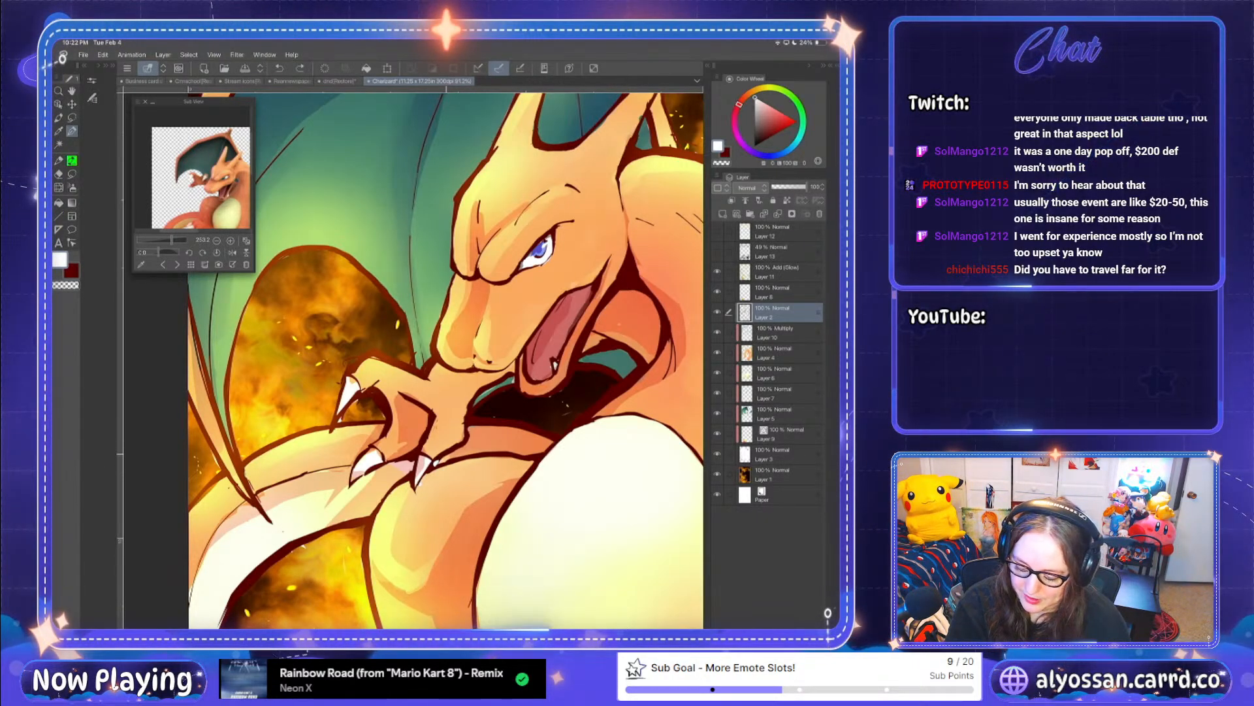
drag(467, 456, 432, 468)
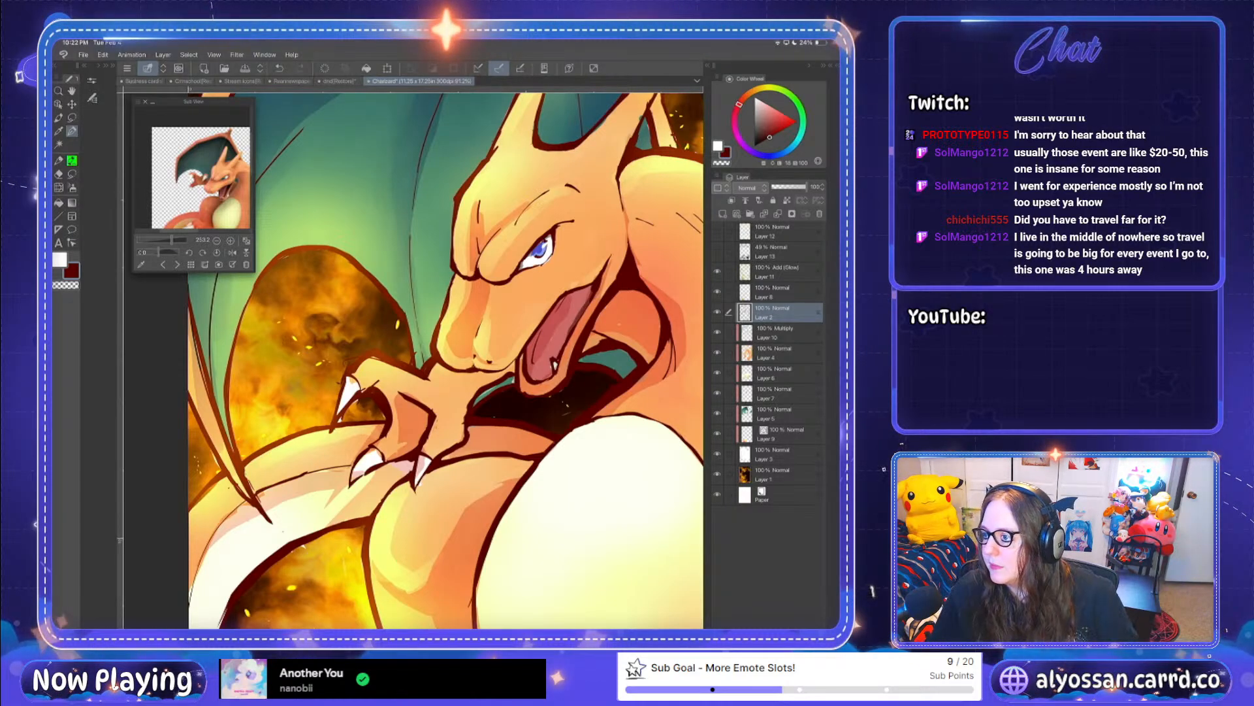
key(ctrl+t)
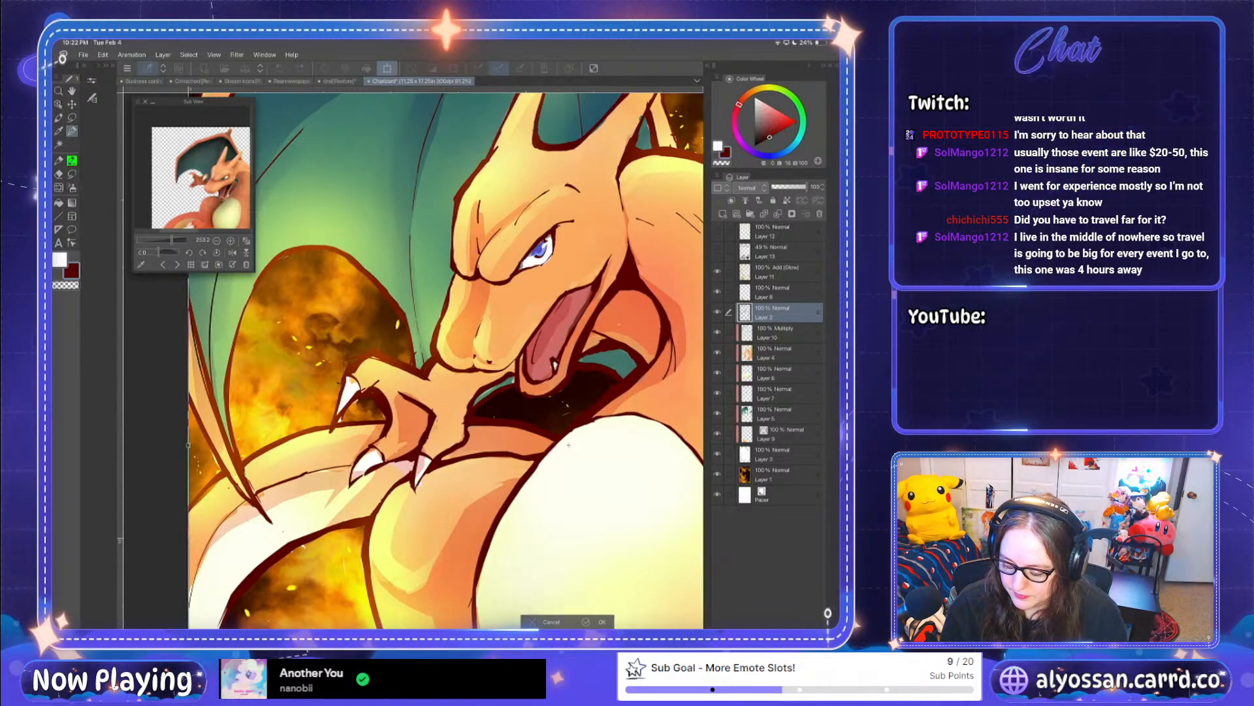
key(Escape)
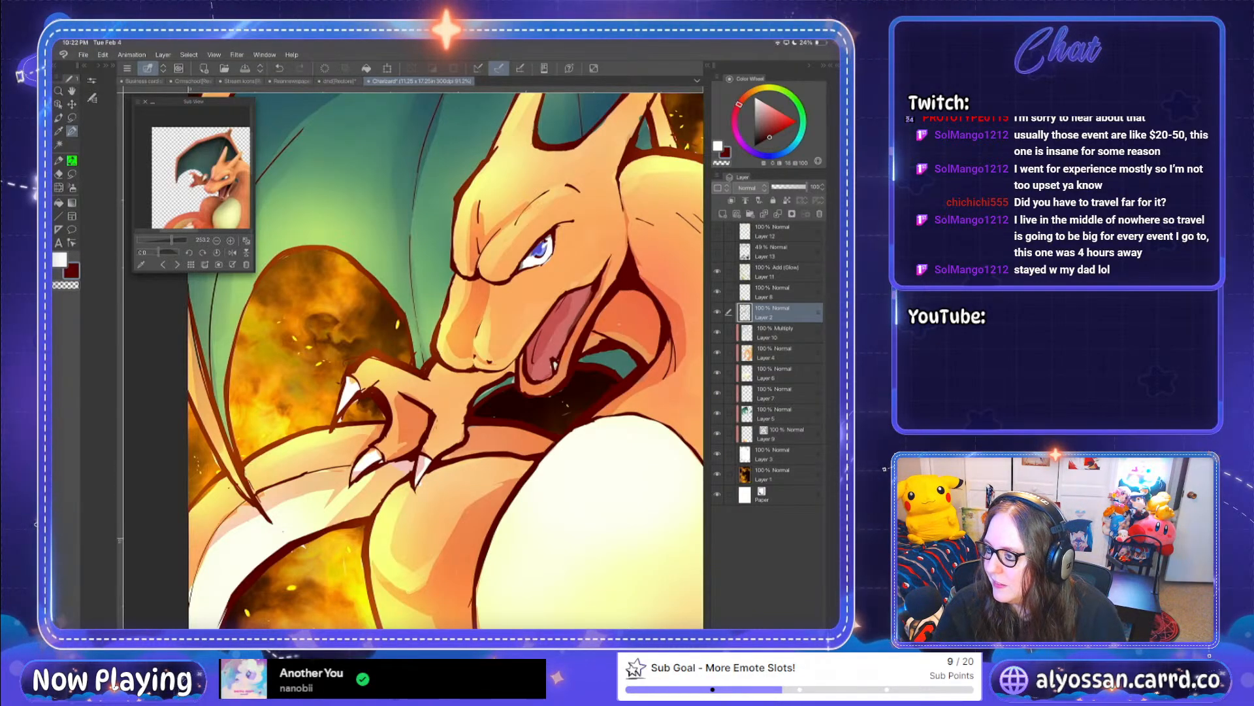
Step: Erase along the claw outlines on Layer 2 and undo the last edit
key(e)
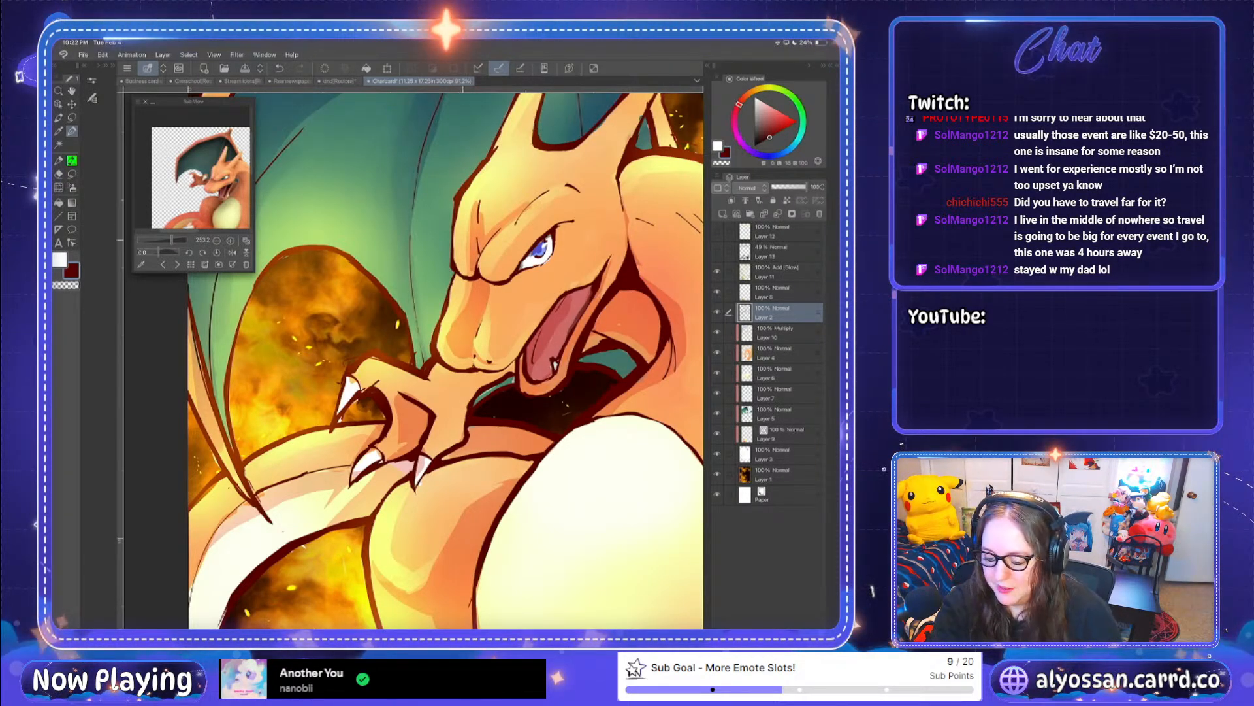
key(e)
key(ctrl+z)
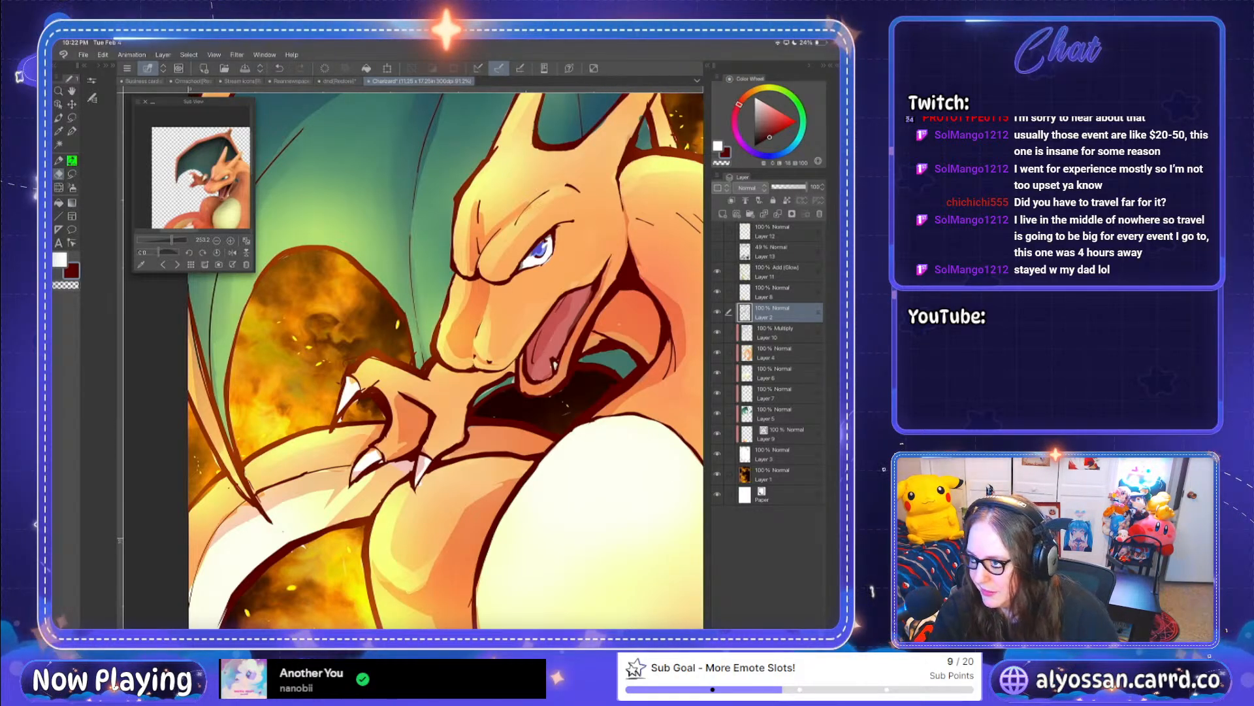
Step: Touch up the Layer 2 line art around Charizard's neck and jaw and undo the last edit
scroll(444, 360, down, 3)
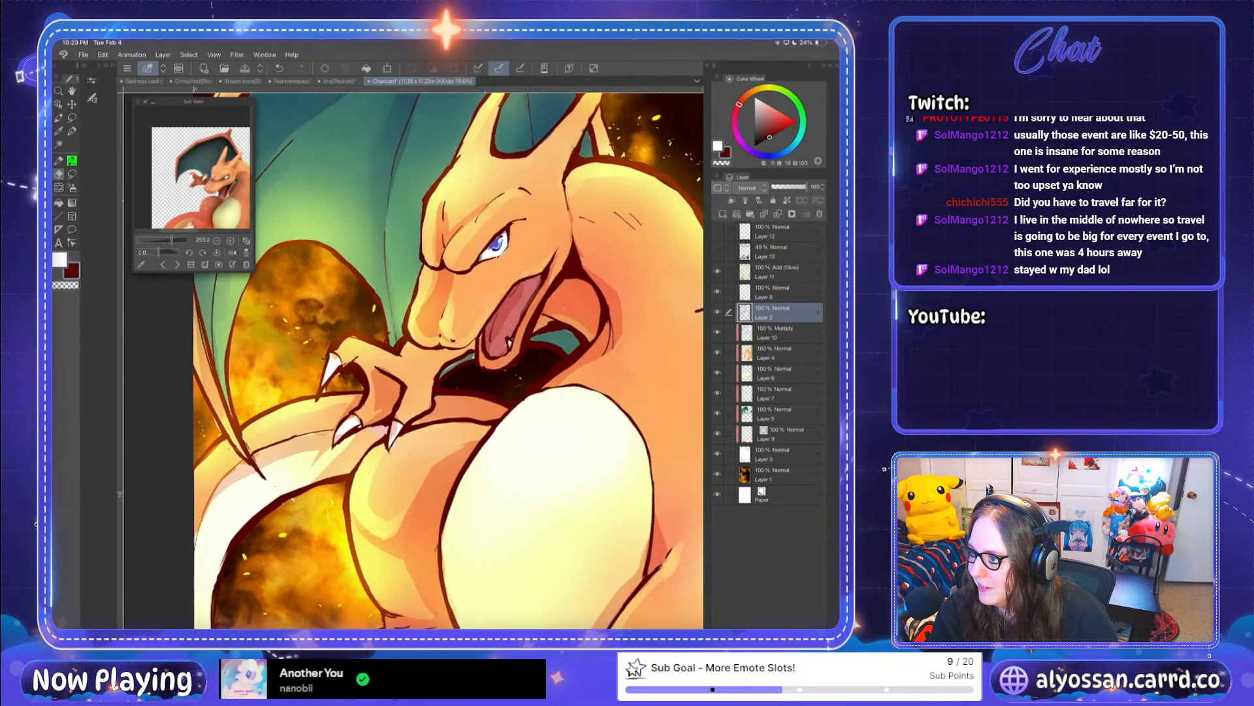
scroll(444, 359, up, 3)
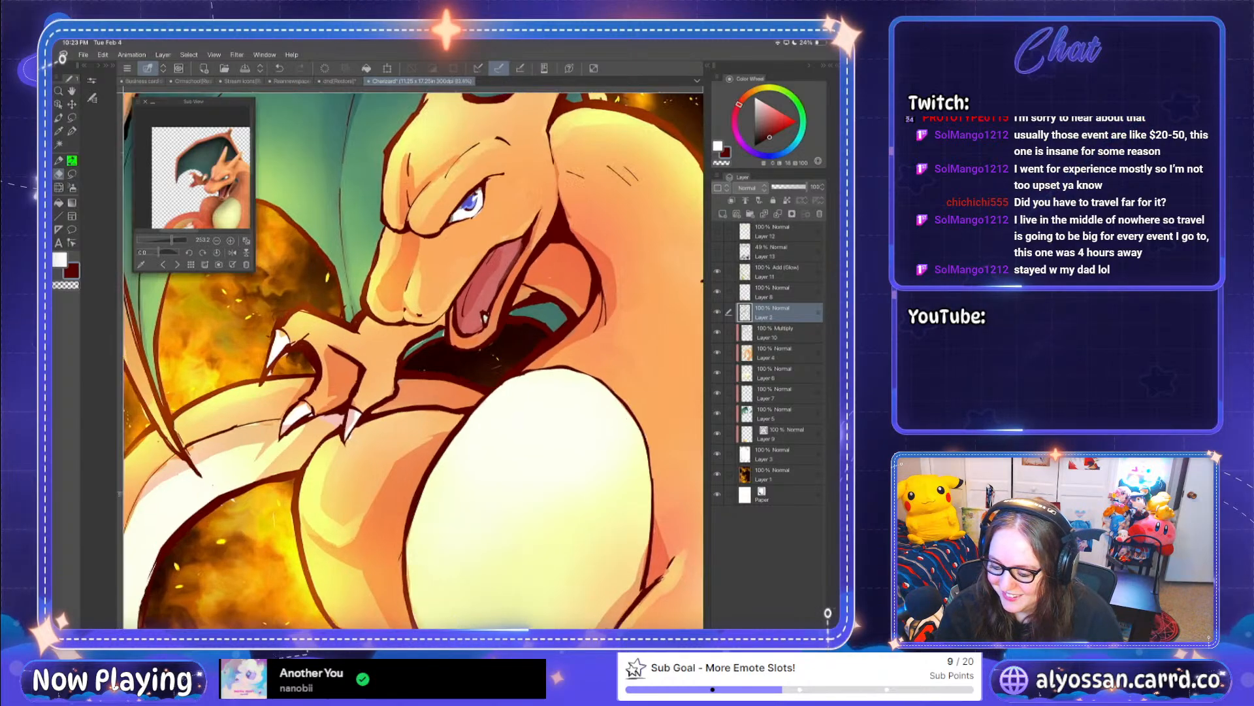
scroll(533, 283, up, 4)
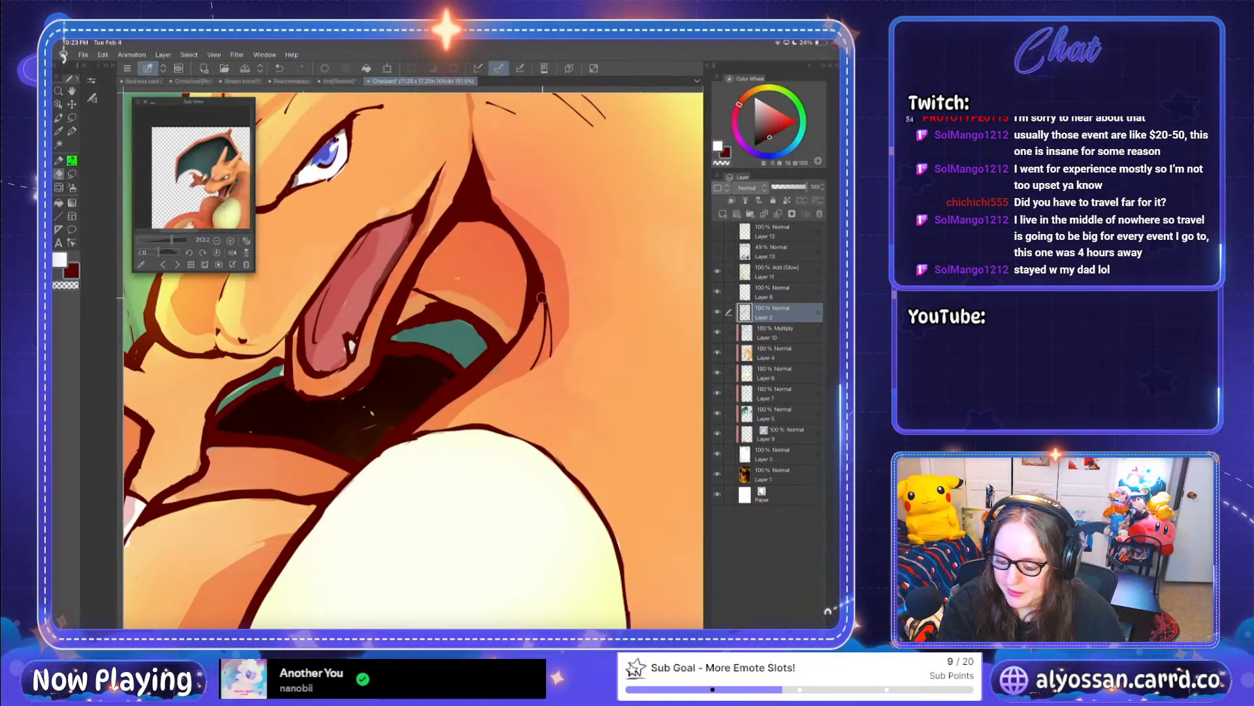
scroll(542, 297, down, 2)
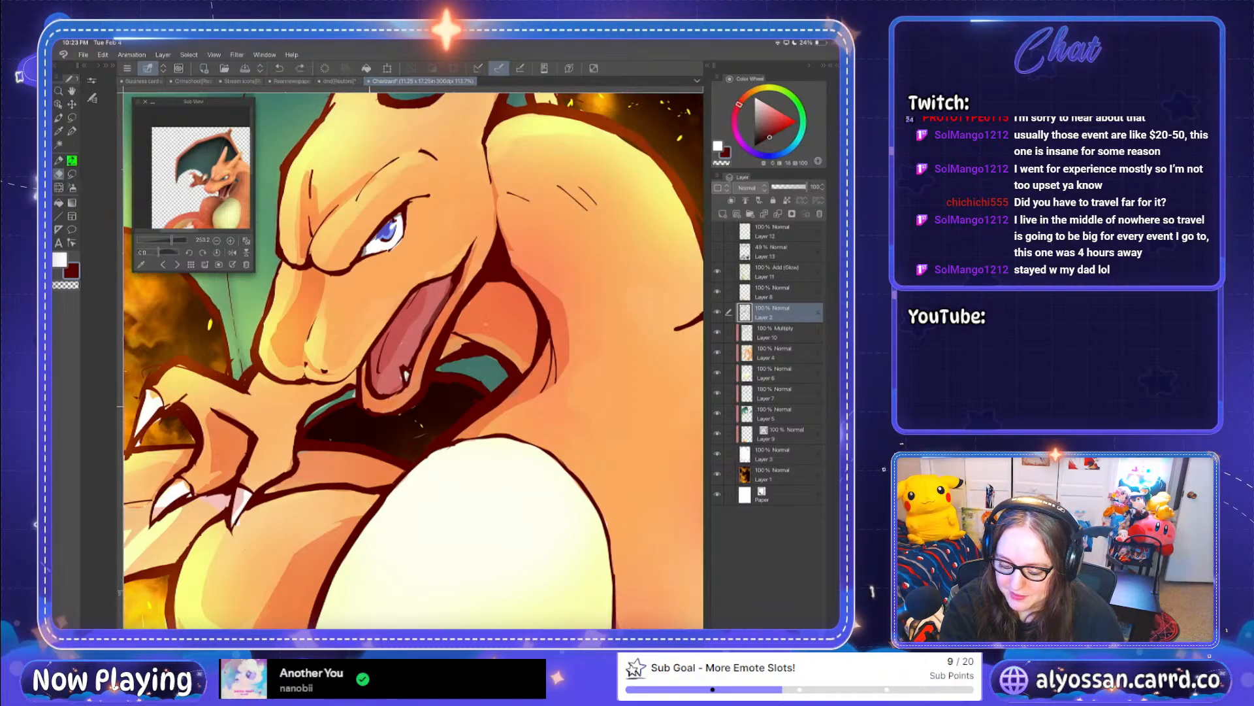
key(p)
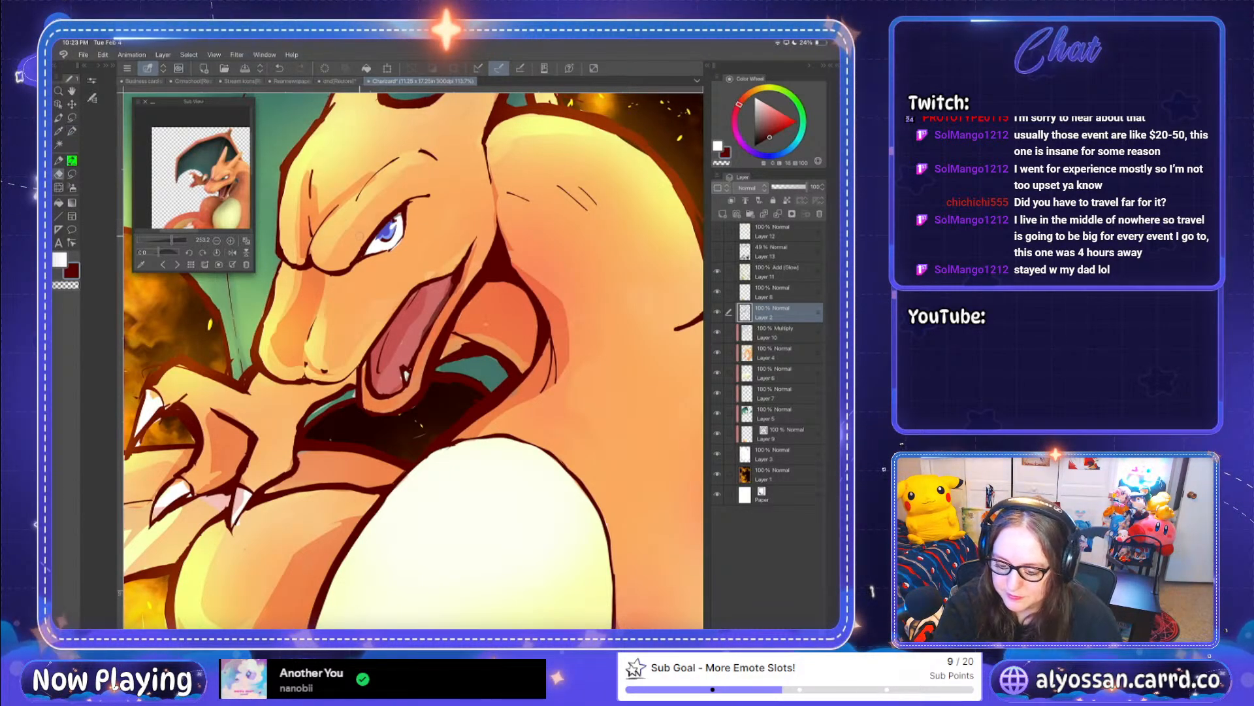
key(ctrl+z)
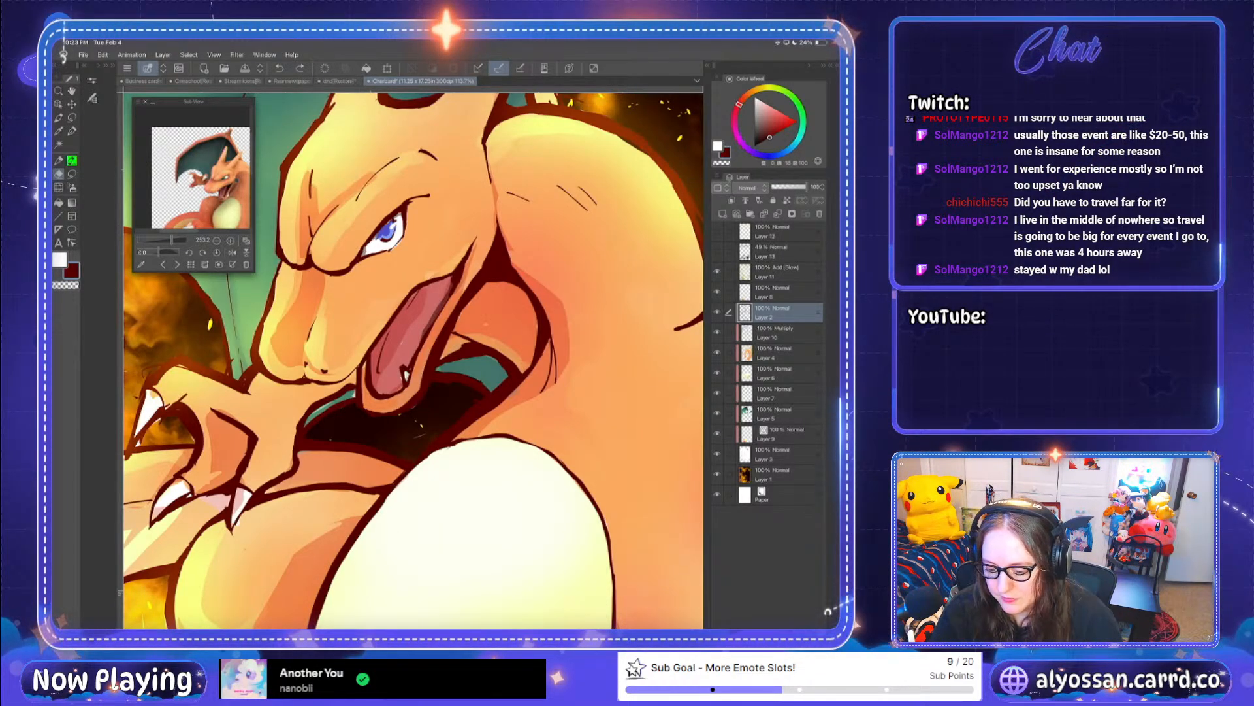
Step: Check the whole illustration and save it
scroll(480, 257, down, 5)
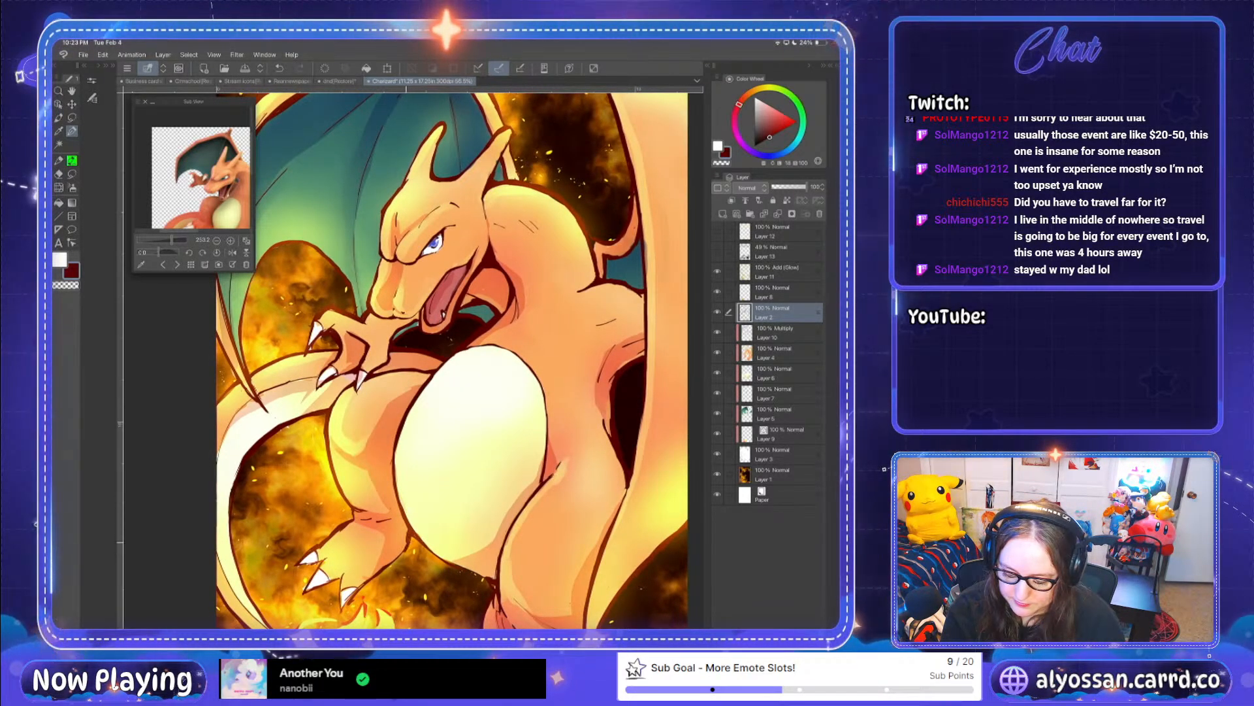
key(ctrl+0)
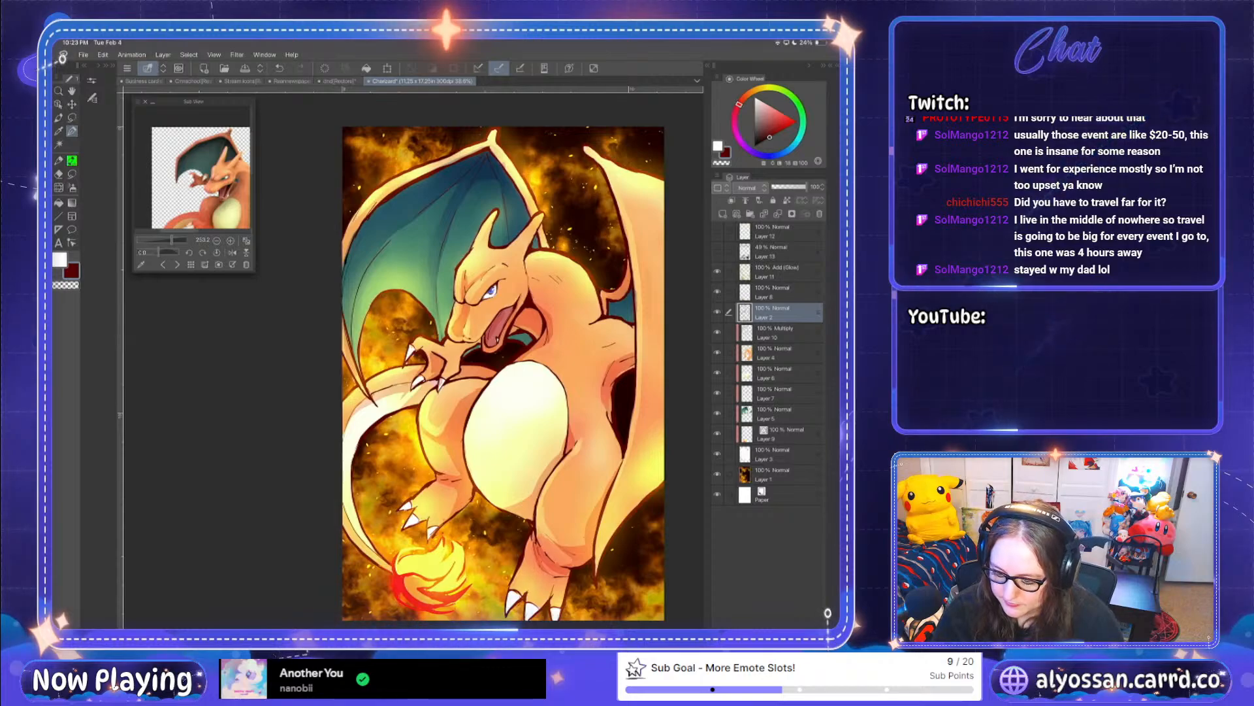
scroll(475, 359, up, 2)
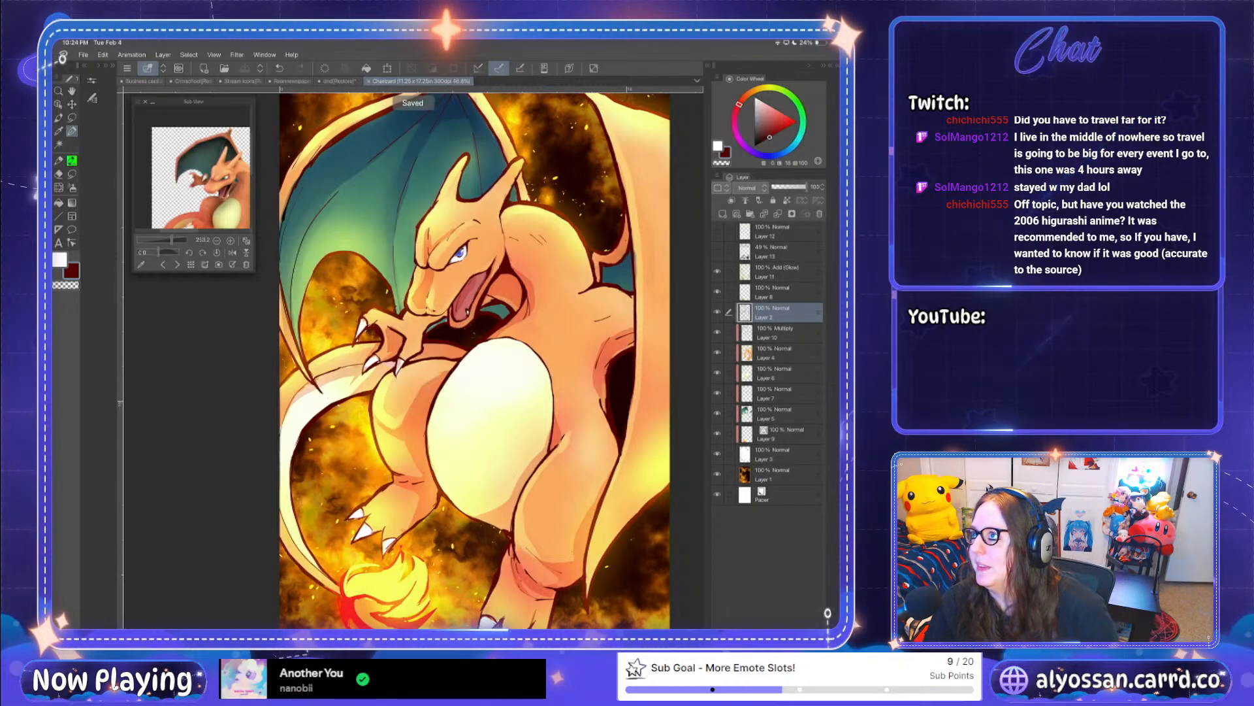
key(ctrl+s)
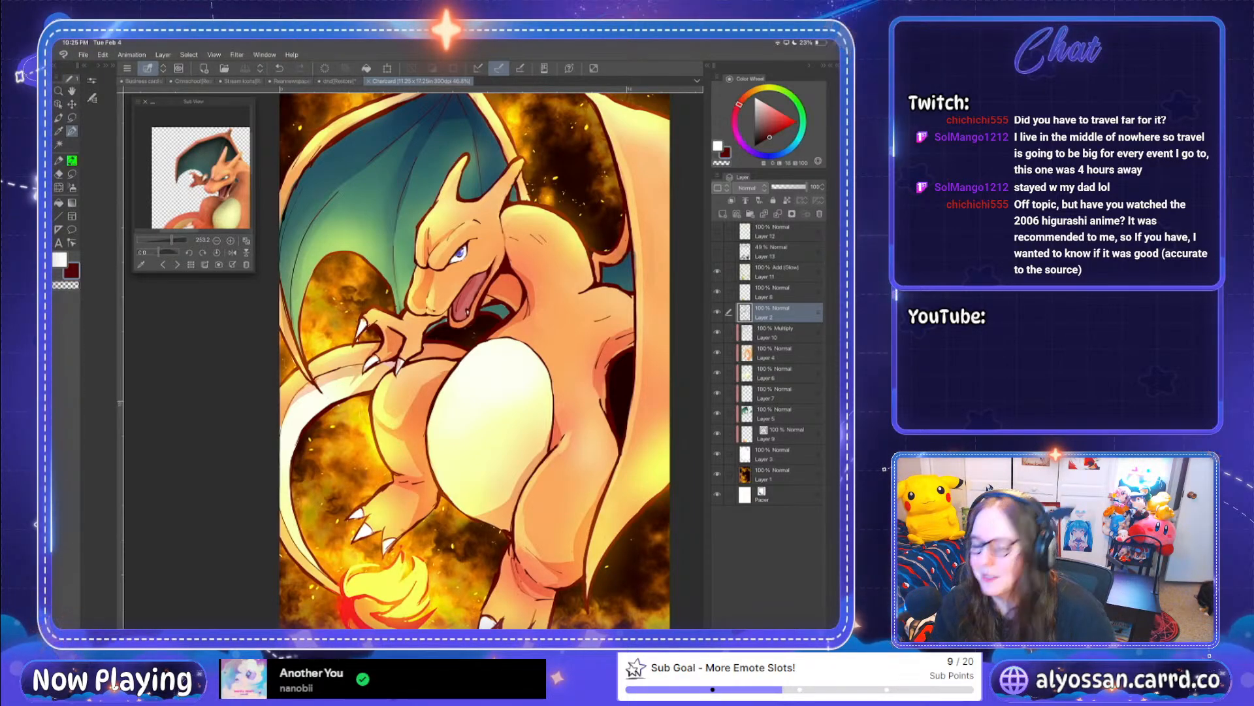
Step: Touch up the Layer 2 line art over Charizard's body with the pen and eraser
key(p)
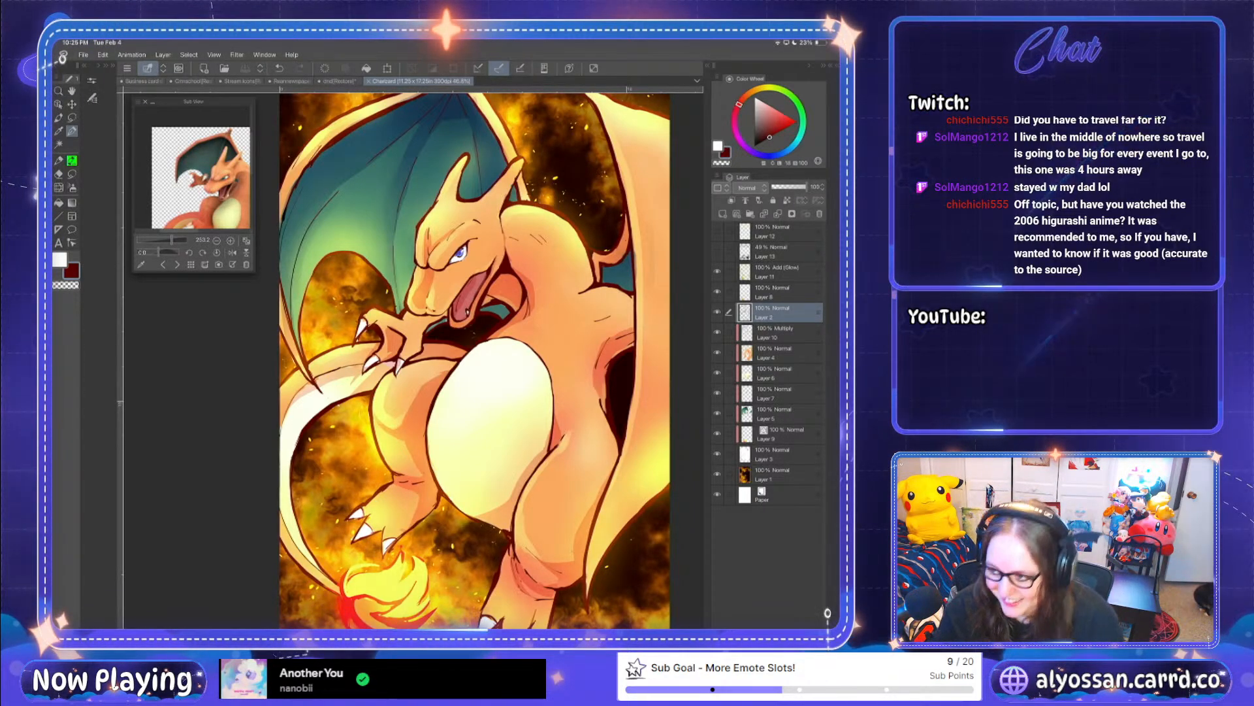
scroll(562, 498, down, 2)
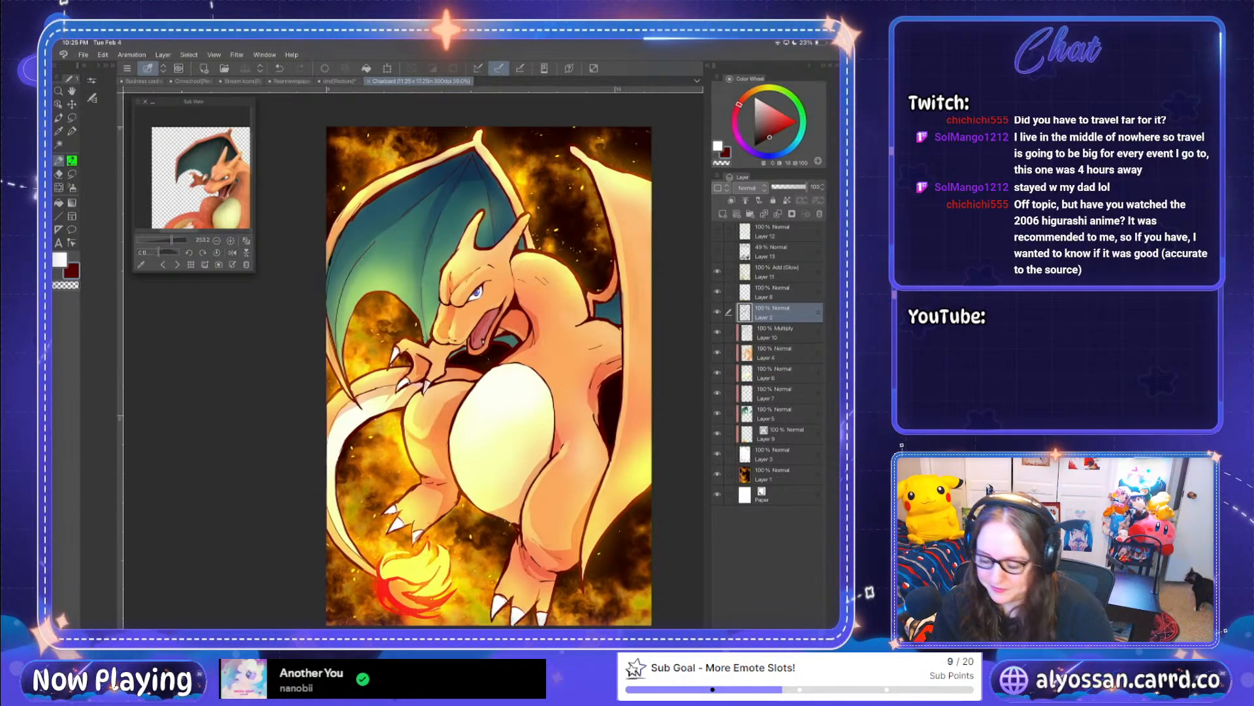
scroll(585, 481, up, 3)
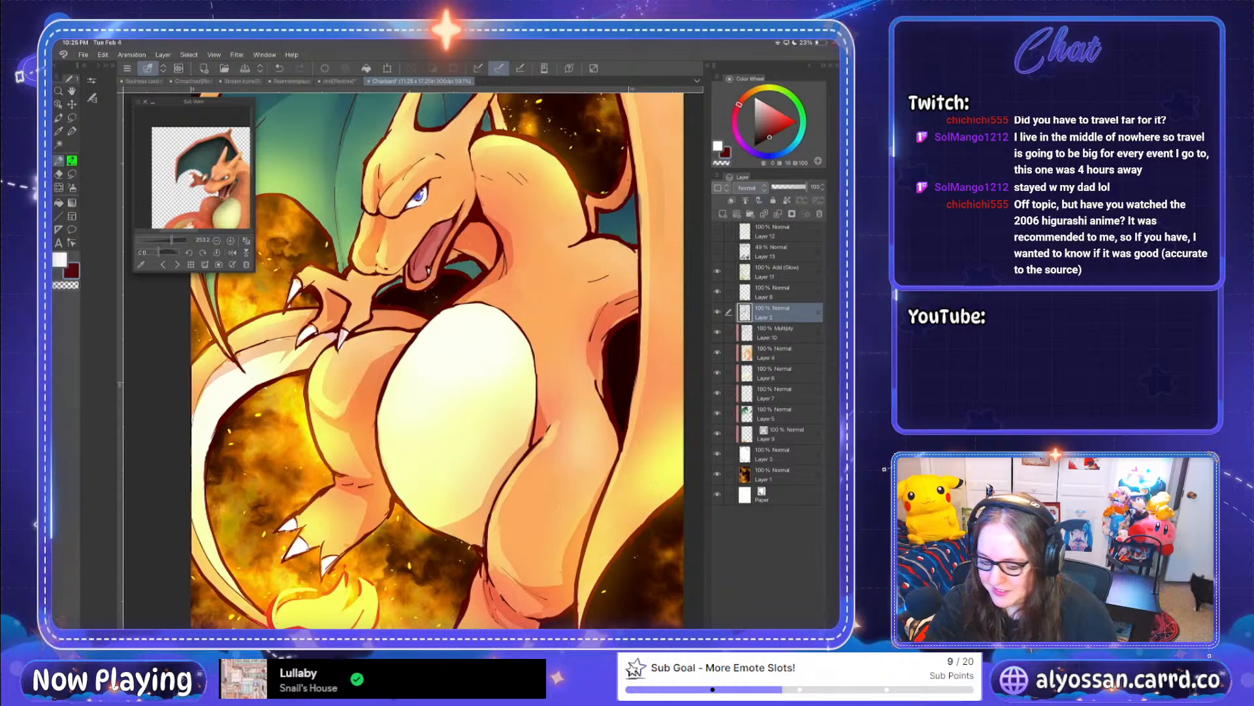
click(72, 131)
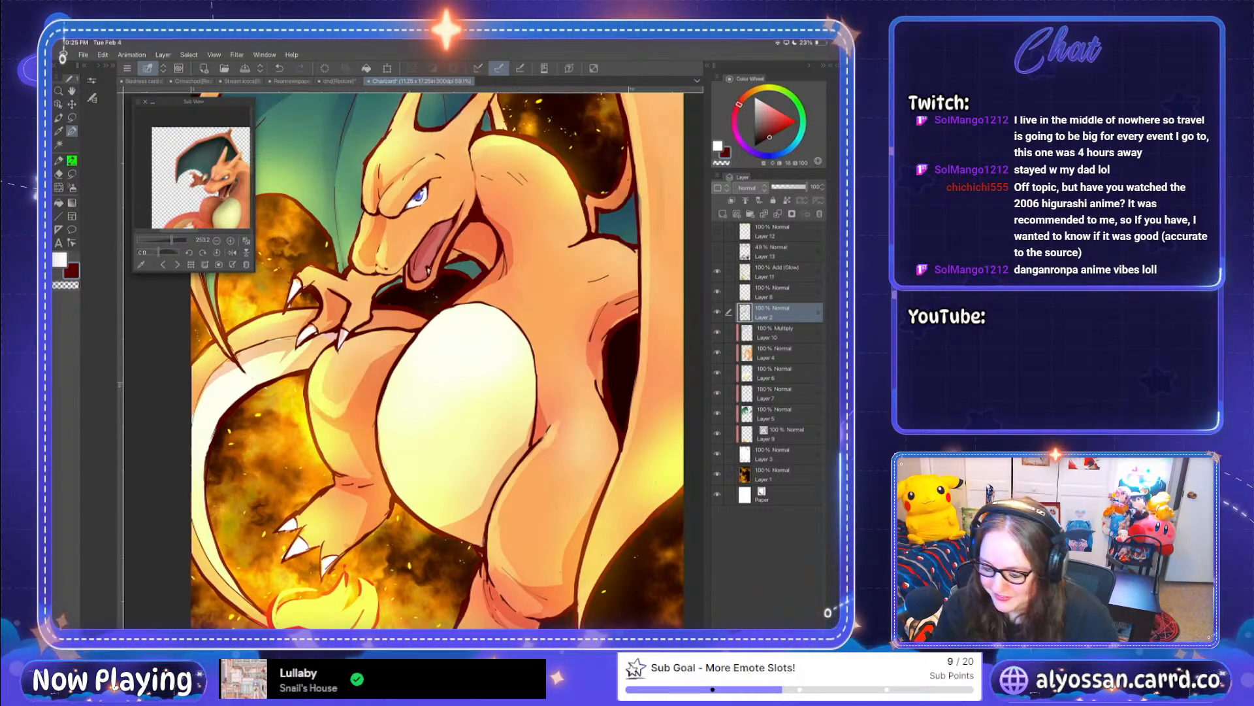
key(e)
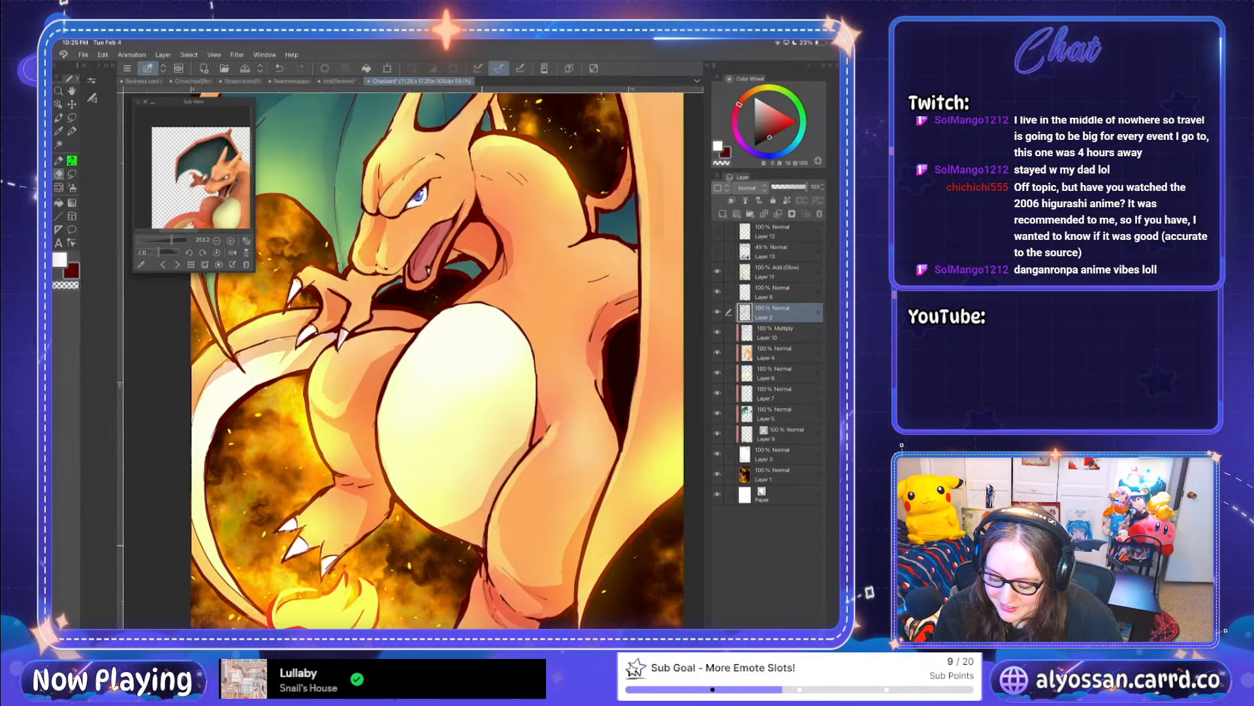
scroll(437, 358, down, 3)
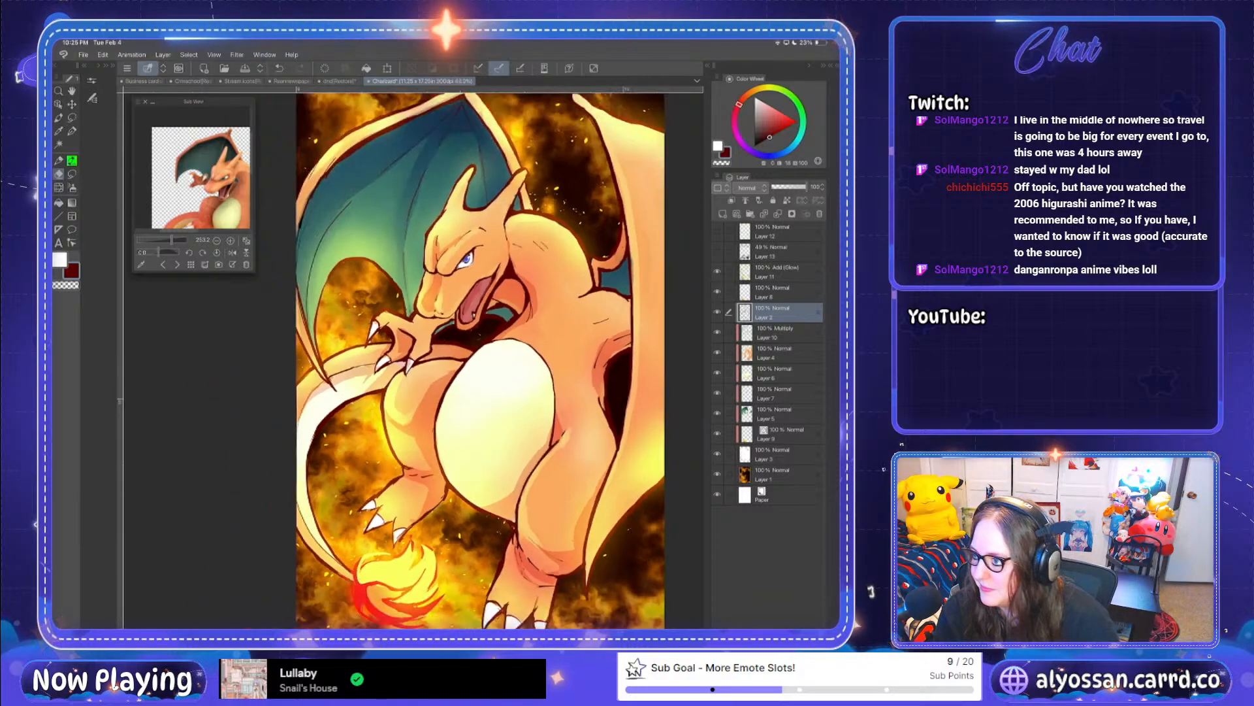
scroll(644, 233, up, 3)
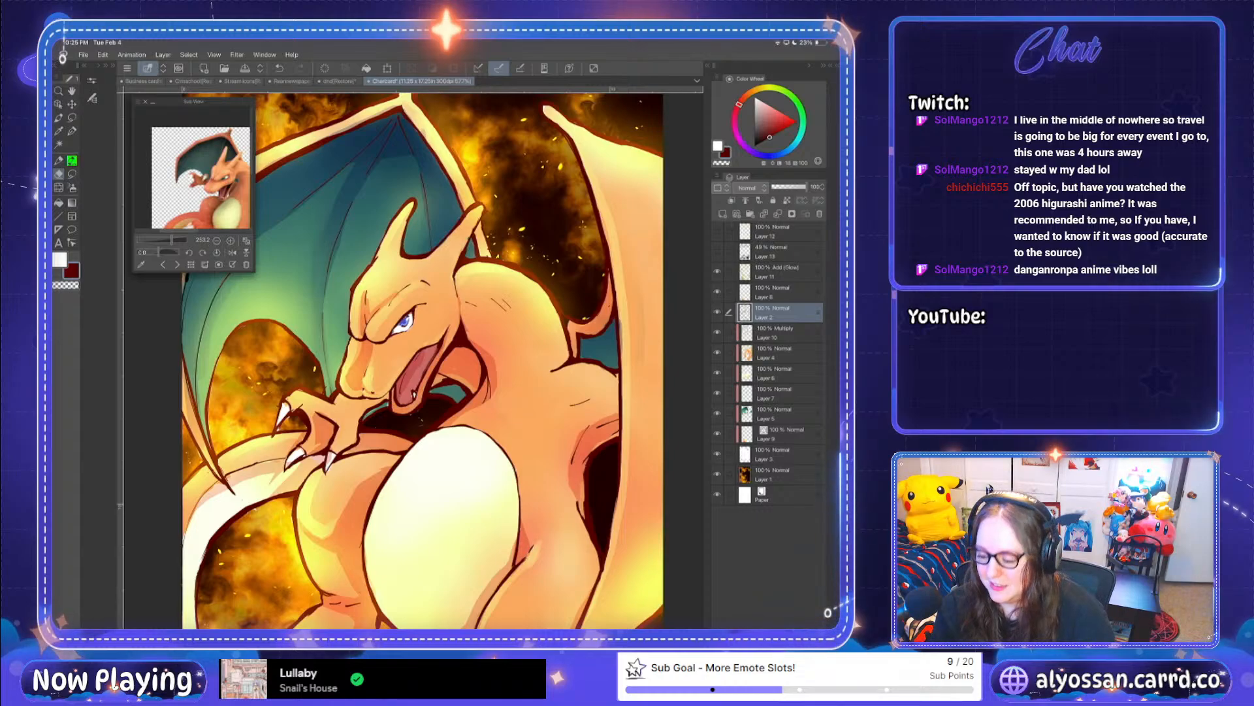
Step: Switch to the Multiply shading on Layer 10 and retouch it, checking it against the whole figure
click(781, 333)
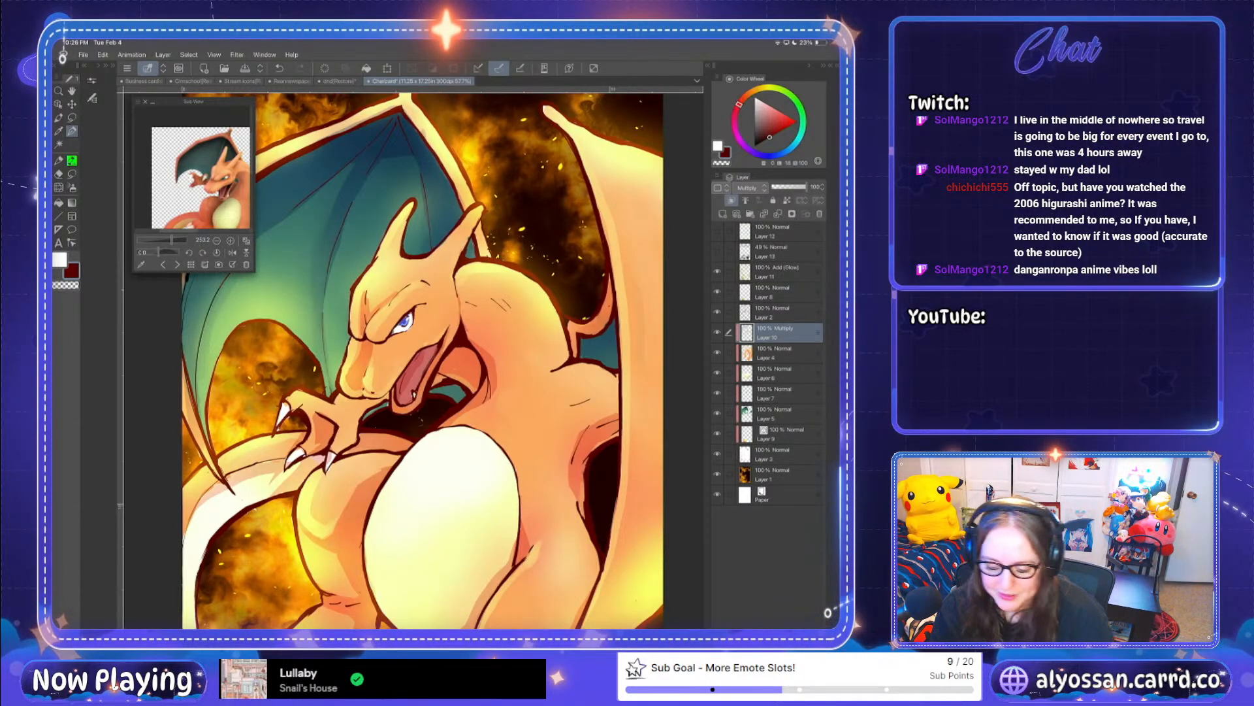
scroll(461, 359, down, 3)
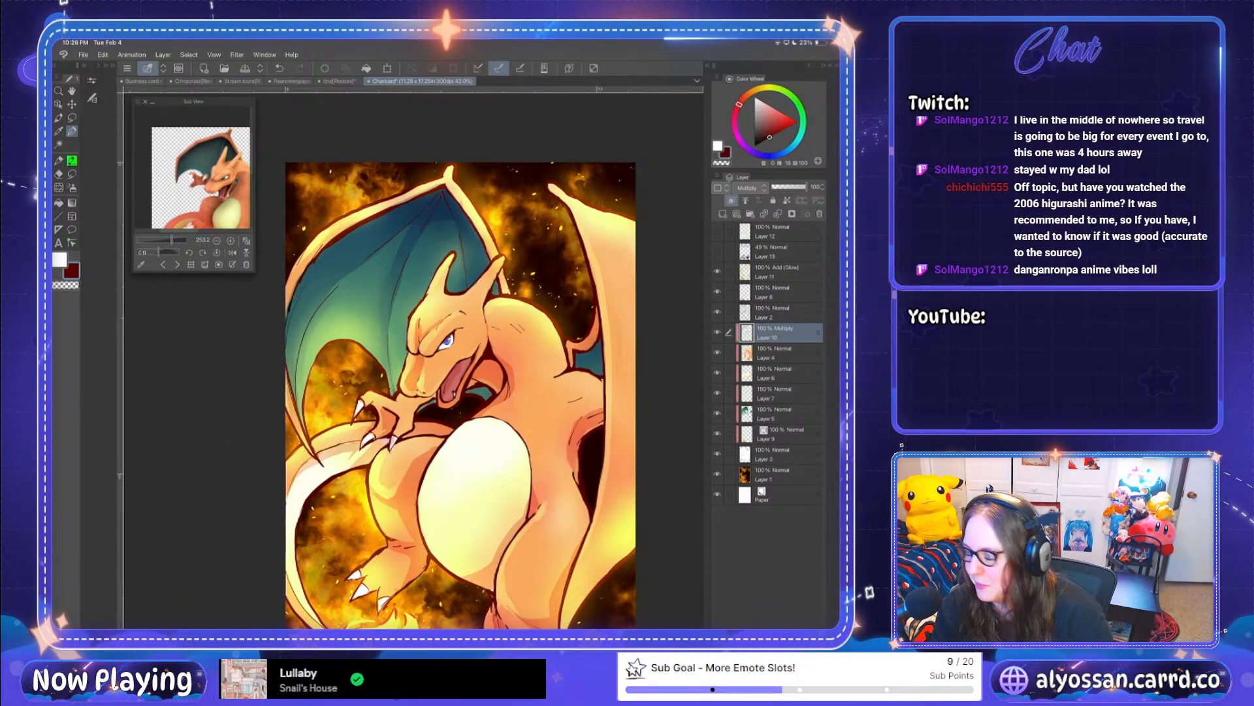
scroll(412, 359, up, 4)
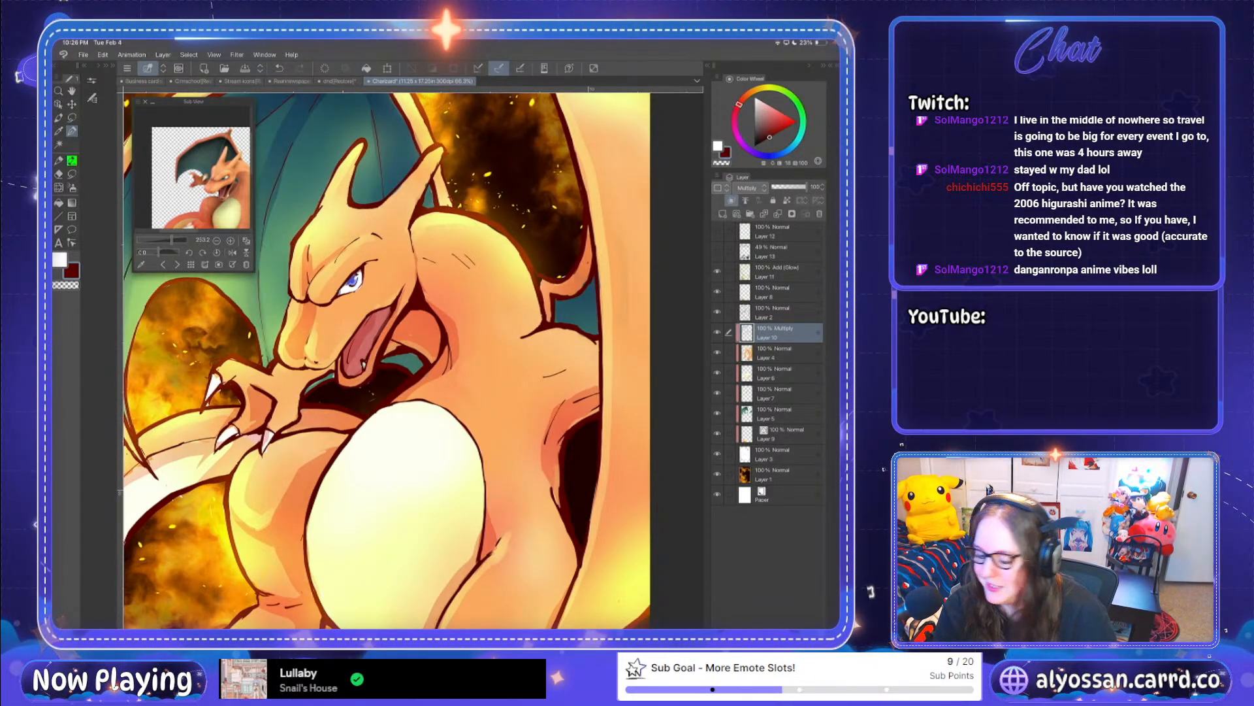
key(ctrl+minus)
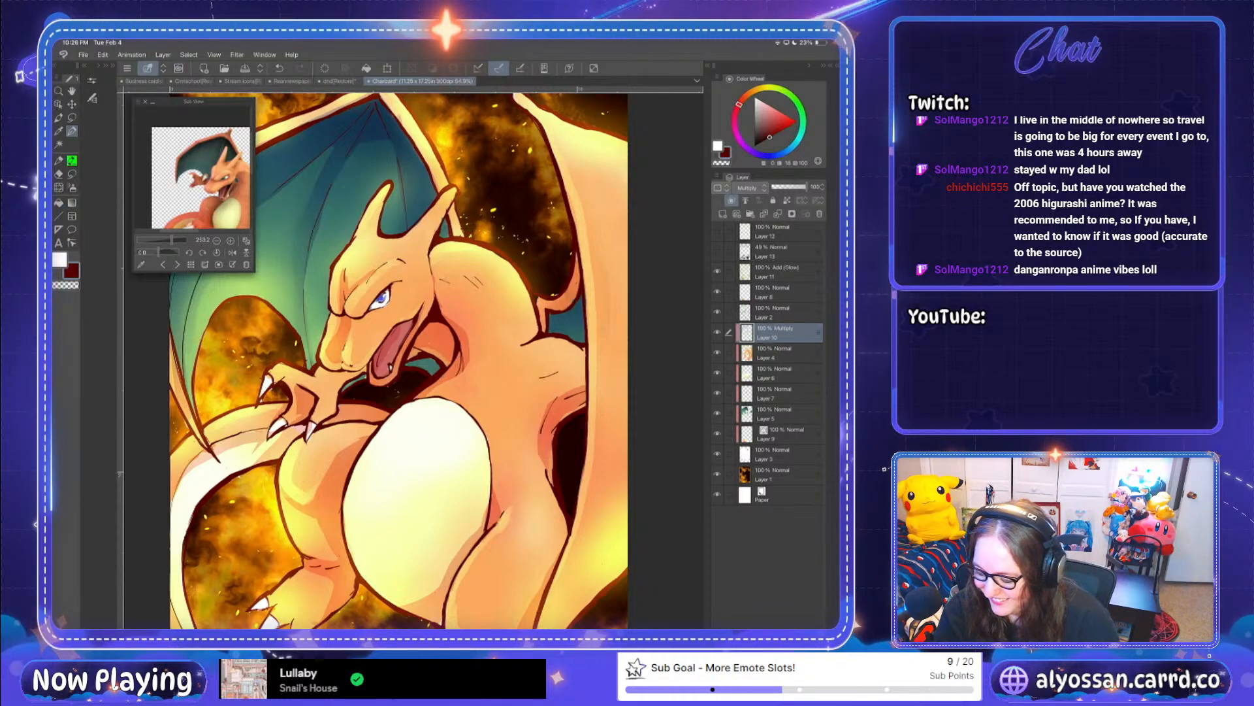
click(778, 454)
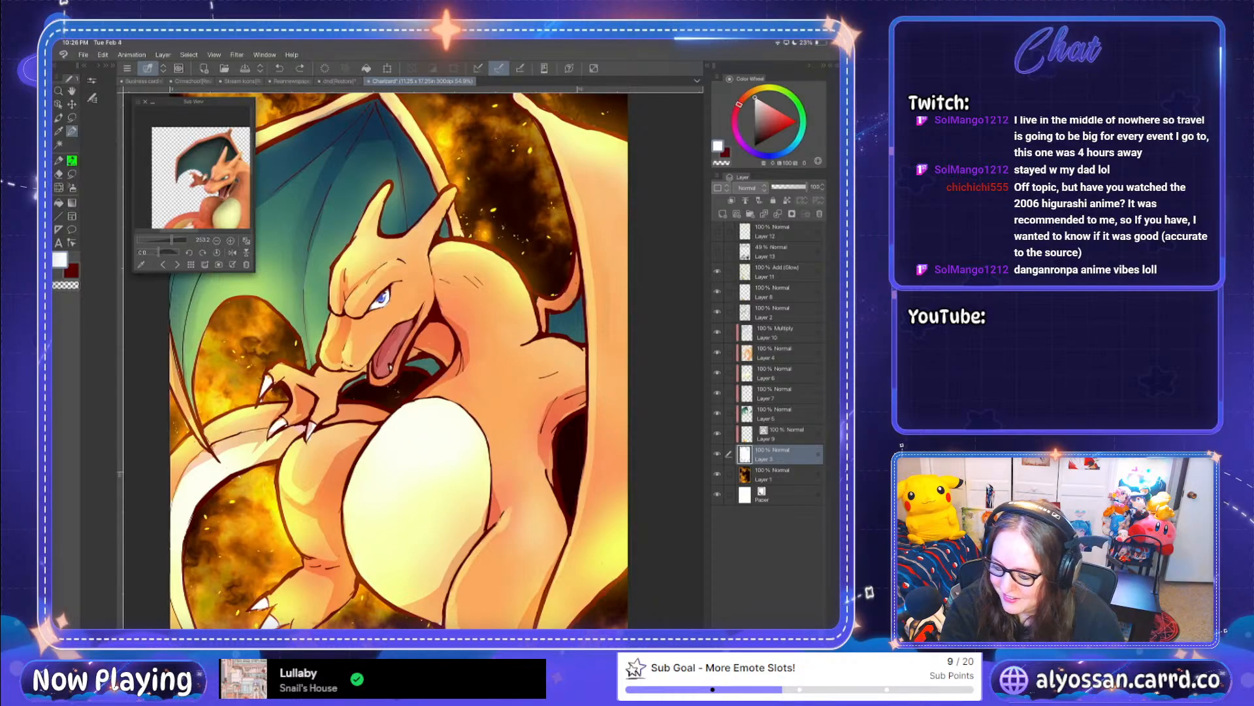
click(777, 252)
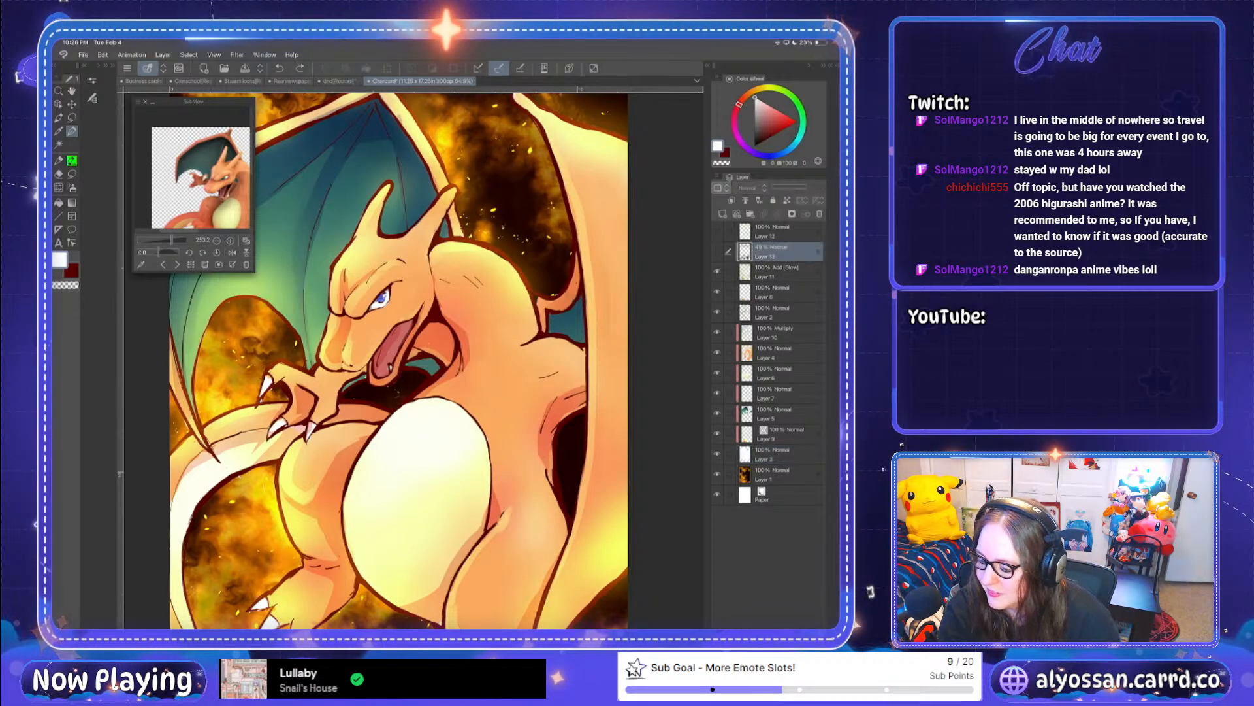
click(777, 231)
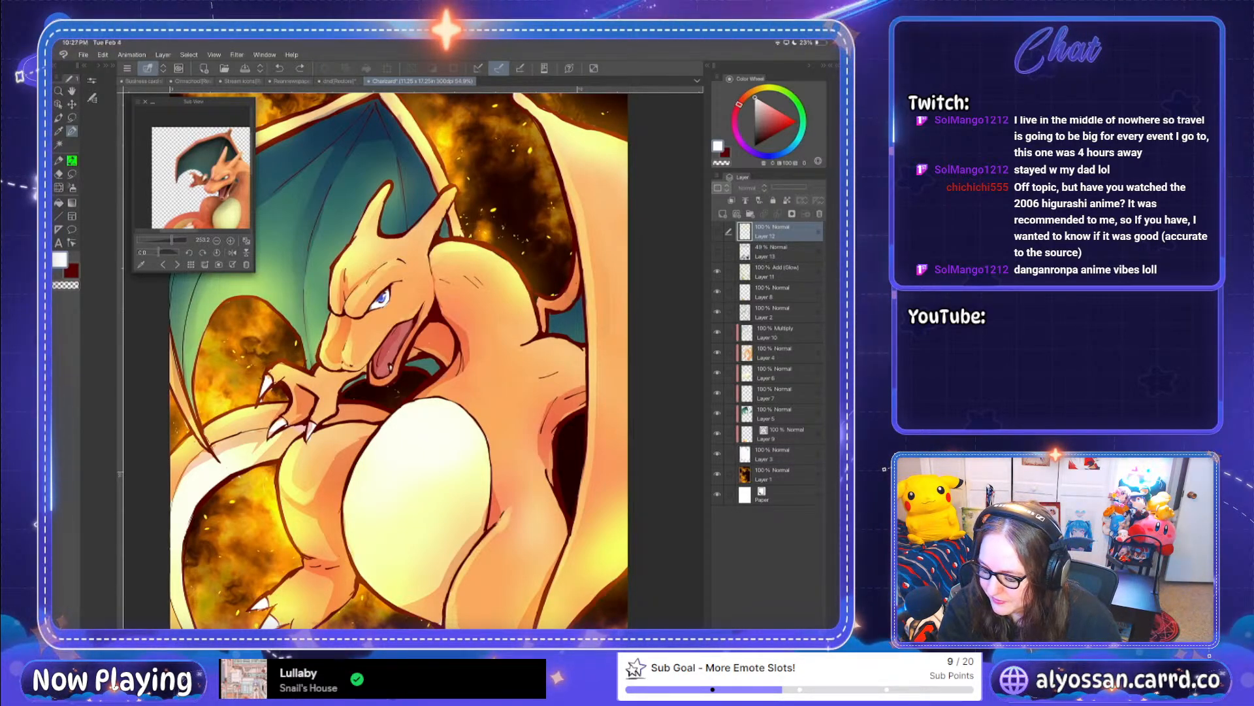
Step: Return to Layer 2, refine Charizard's line art with the eraser and pen, and save the illustration
click(778, 312)
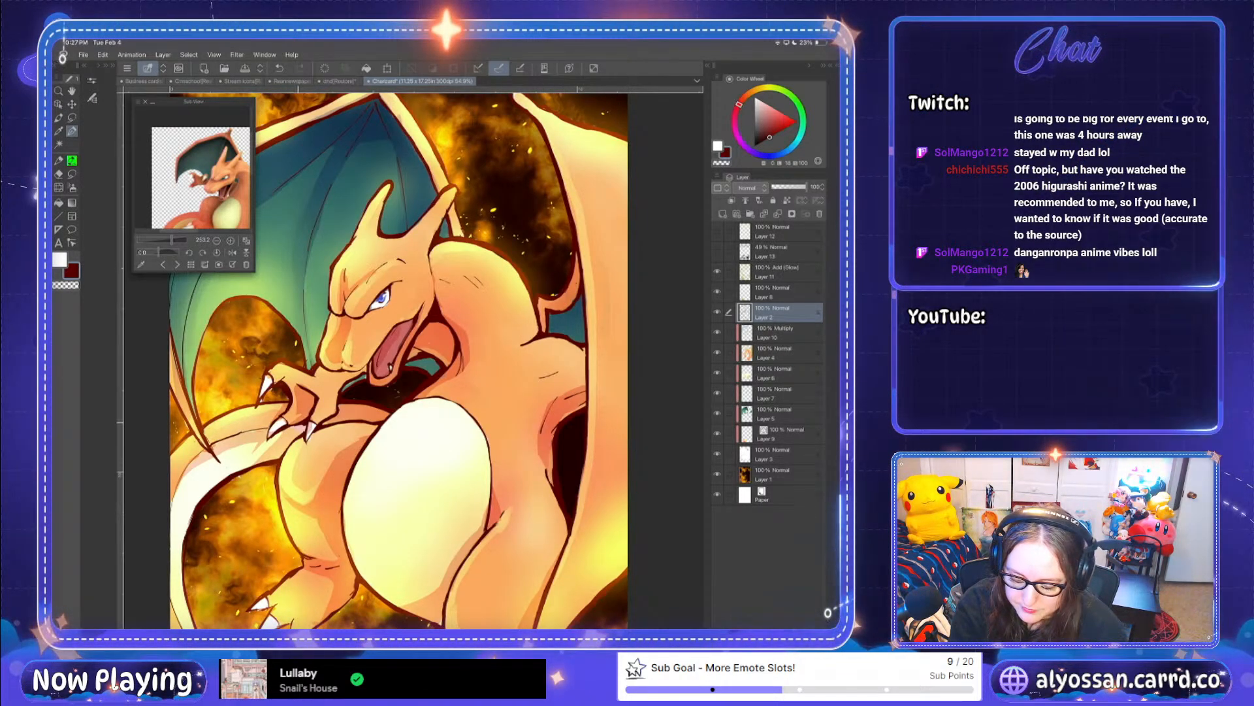
key(e)
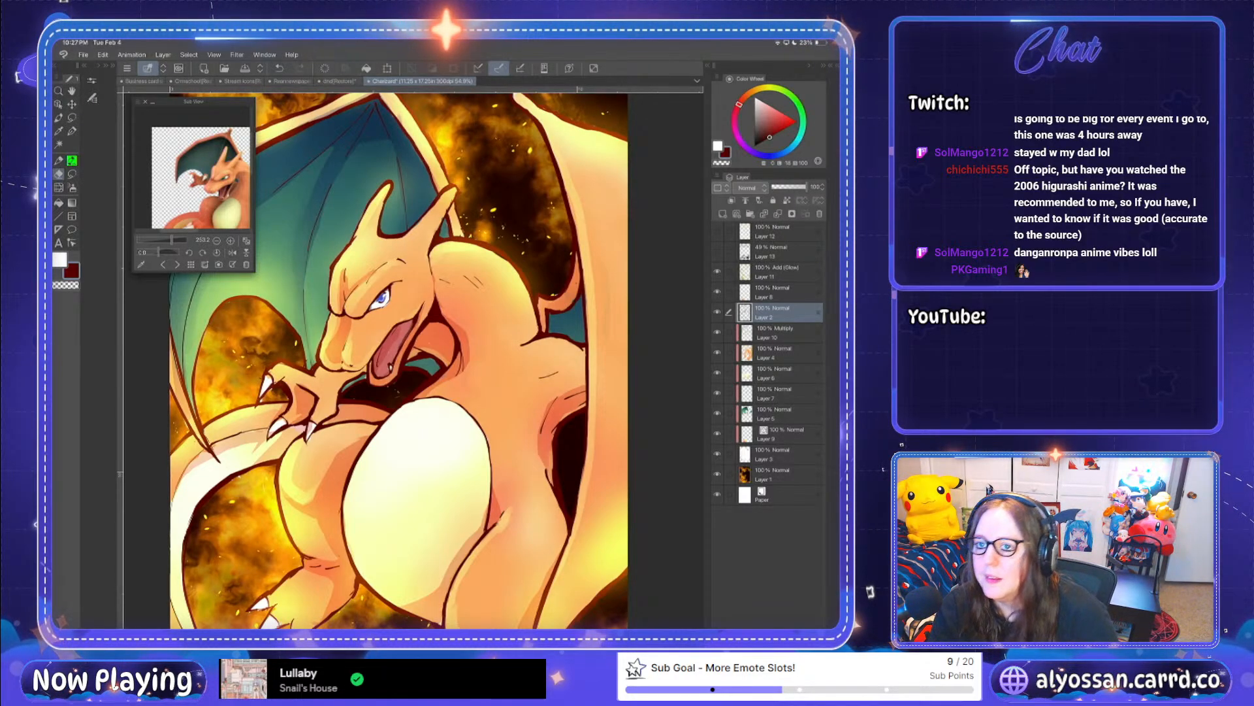
scroll(399, 359, down, 1)
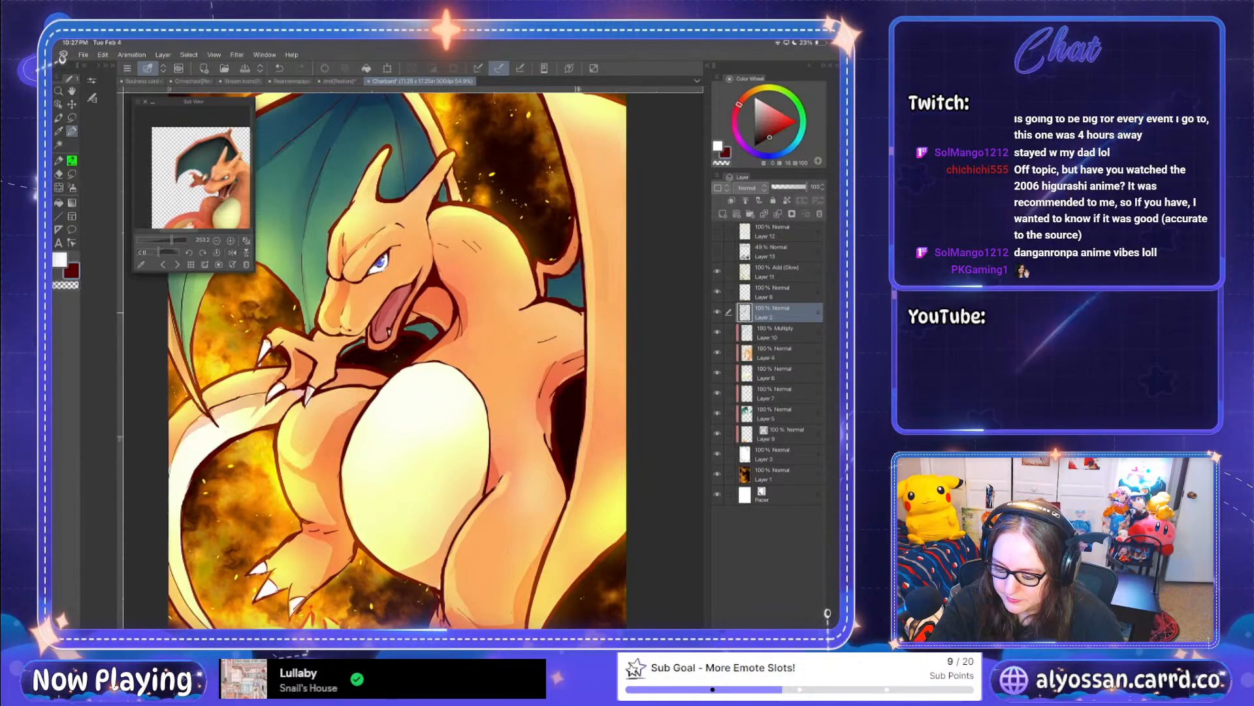
key(p)
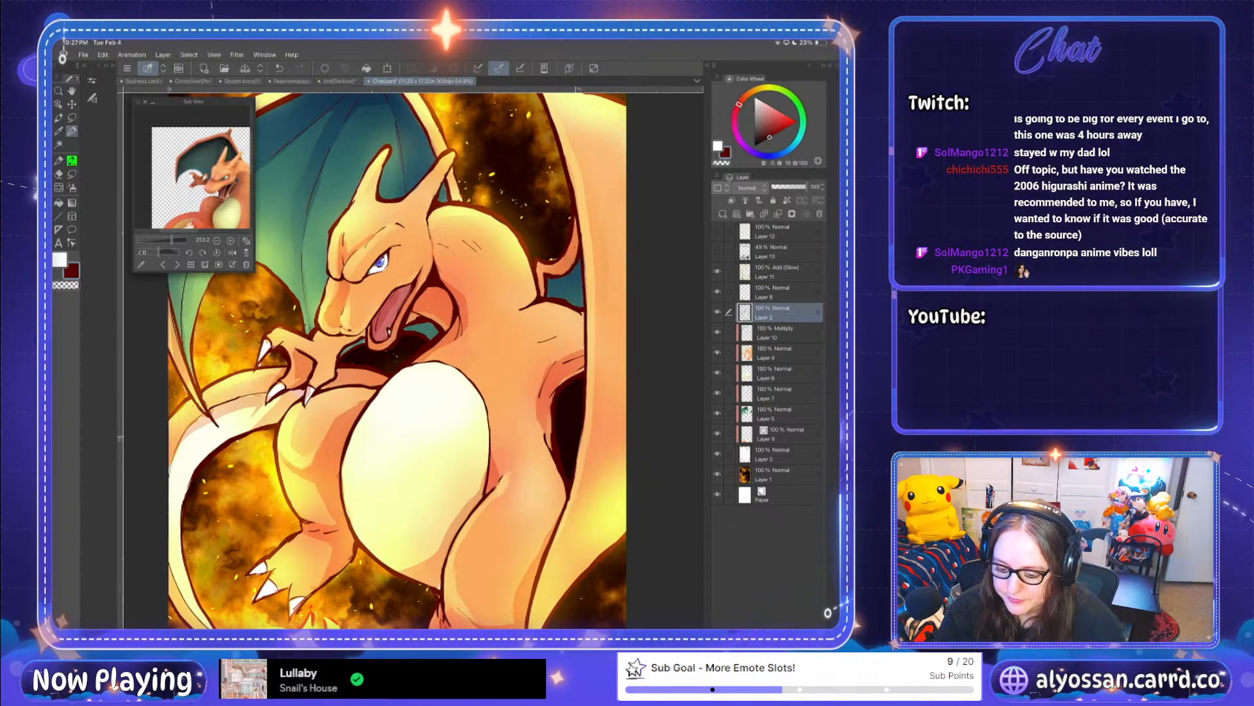
scroll(418, 366, down, 3)
scroll(418, 365, up, 3)
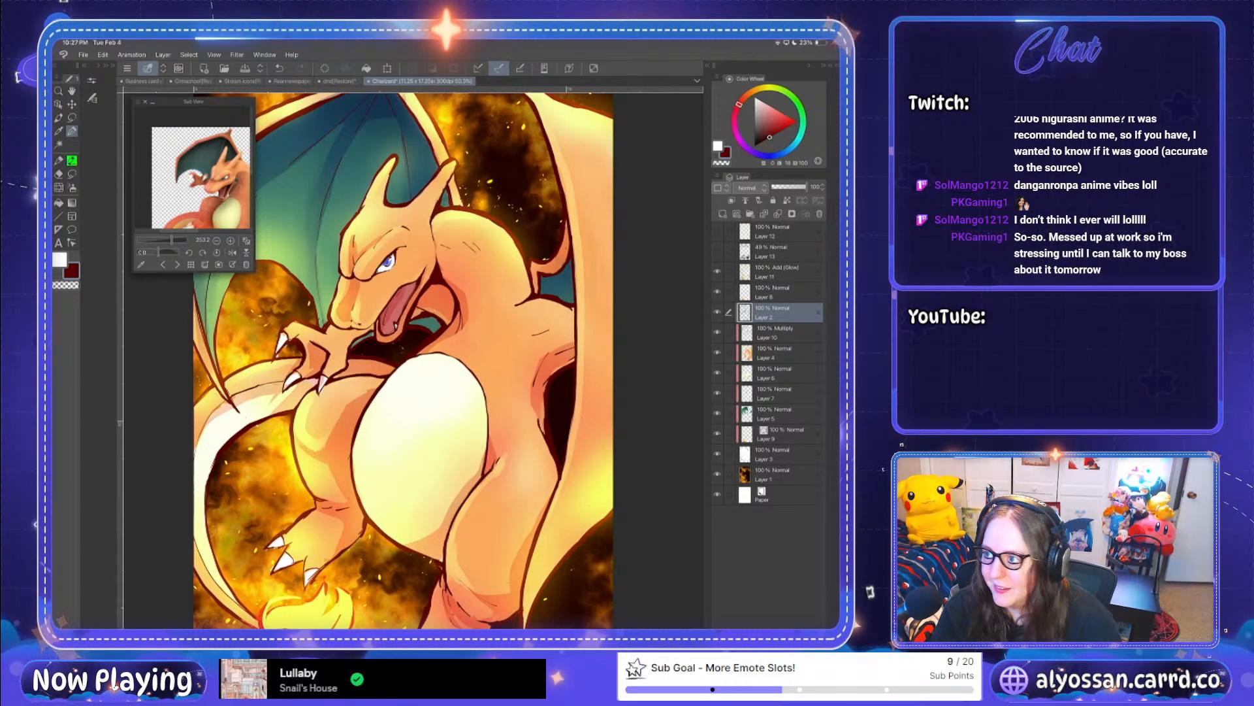
key(e)
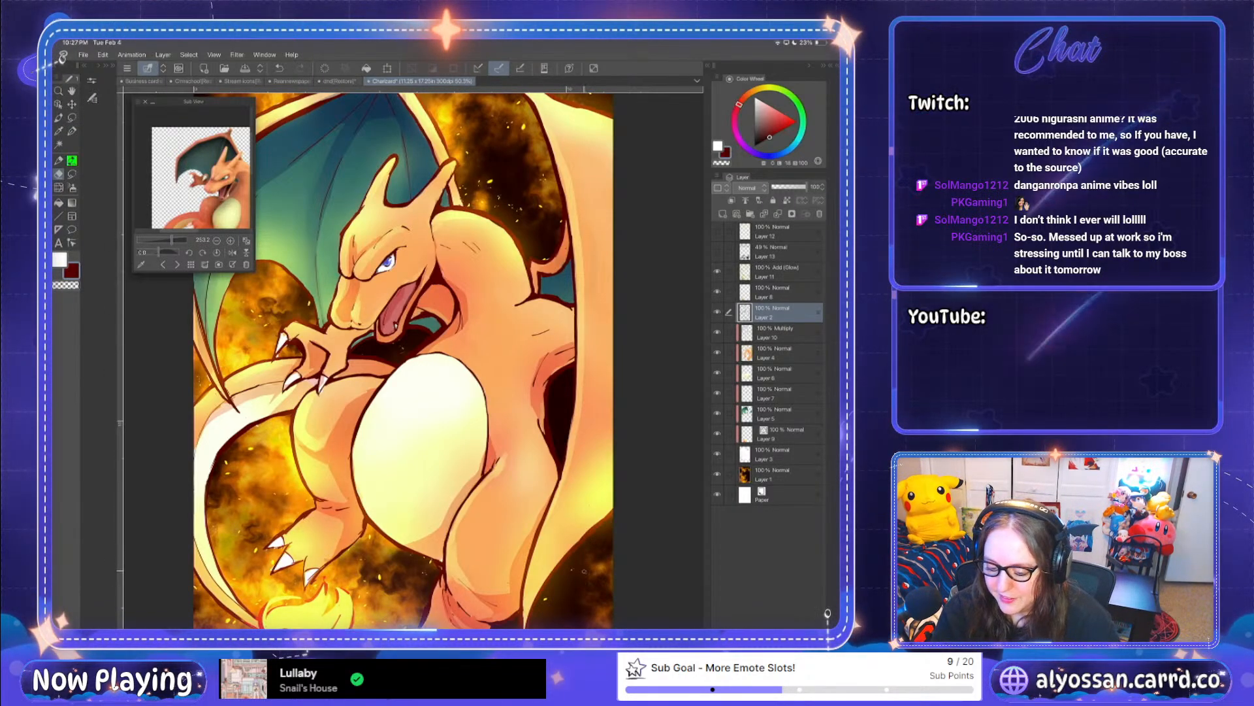
key(p)
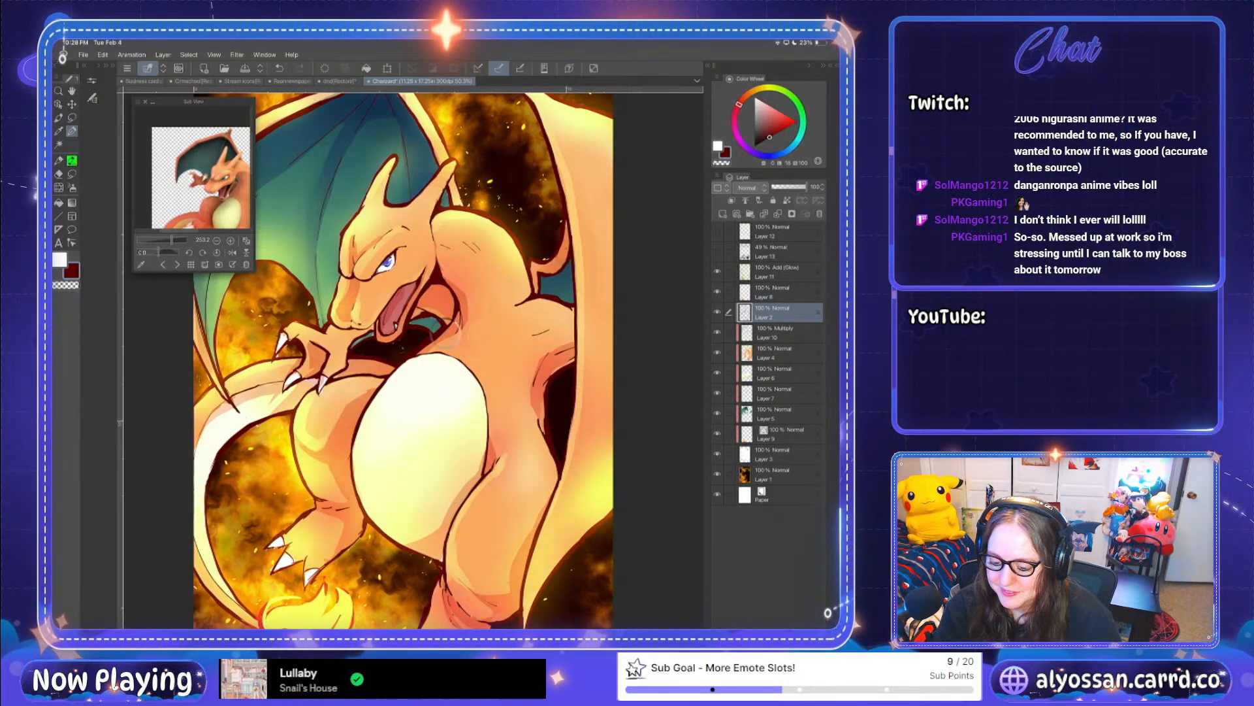
key(ctrl+s)
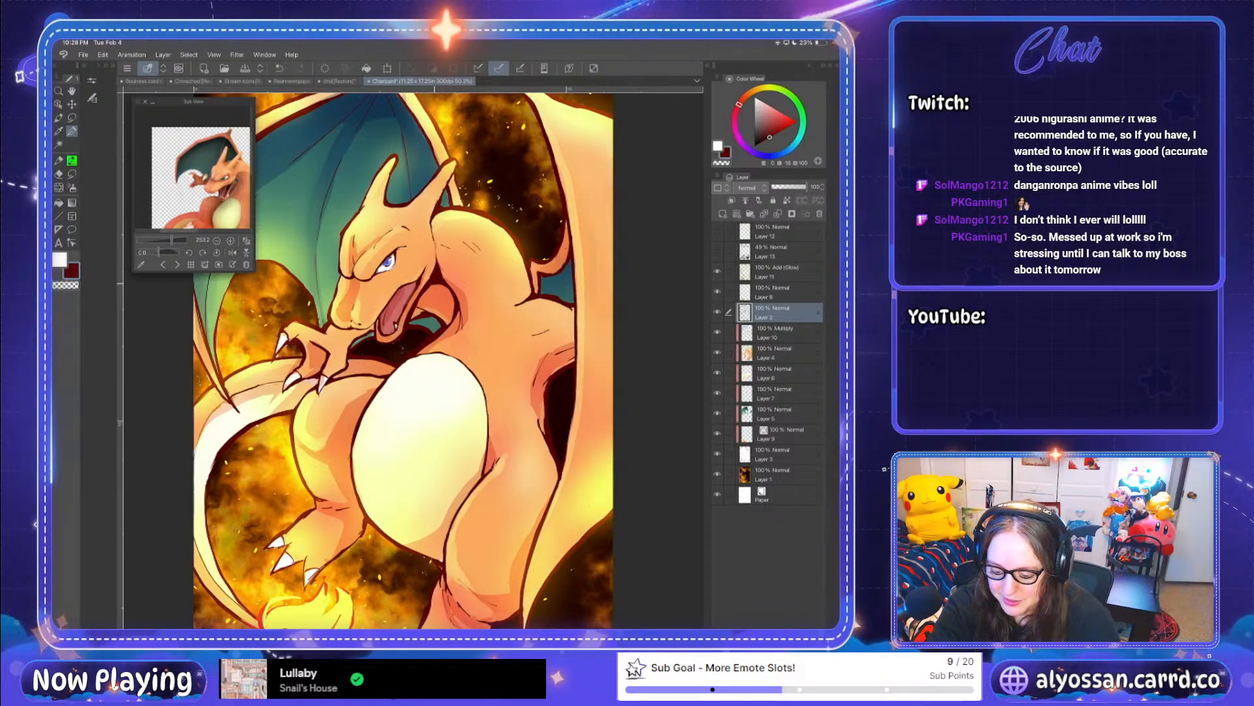
Step: Undo the last edit around Charizard's head, check the whole illustration from Layer 2 and save it
scroll(413, 361, left, 2)
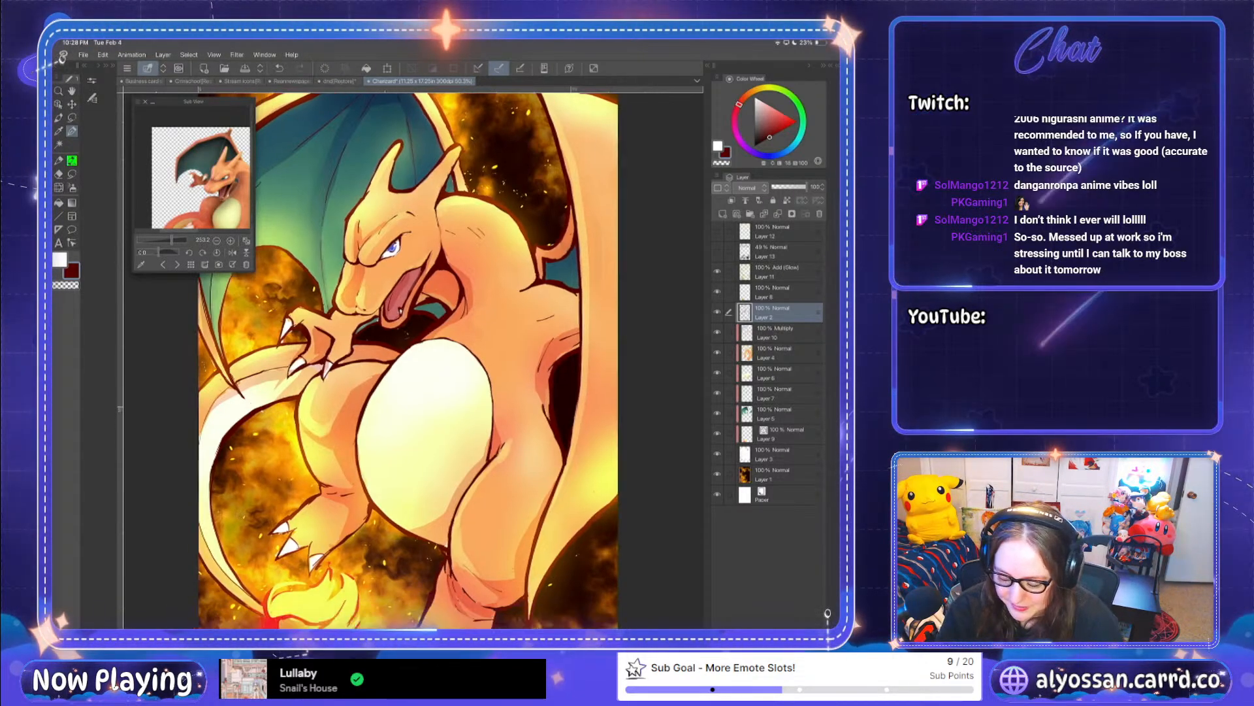
scroll(418, 294, up, 4)
scroll(430, 360, up, 2)
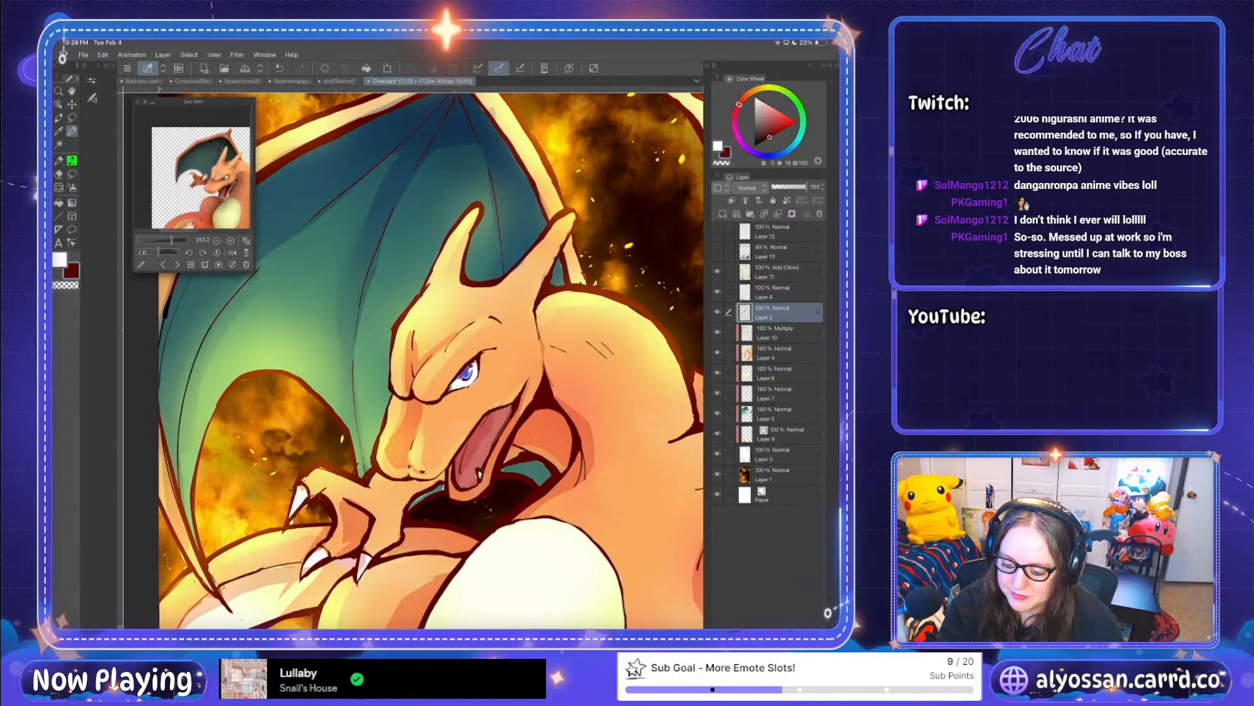
key(ctrl+z)
click(786, 313)
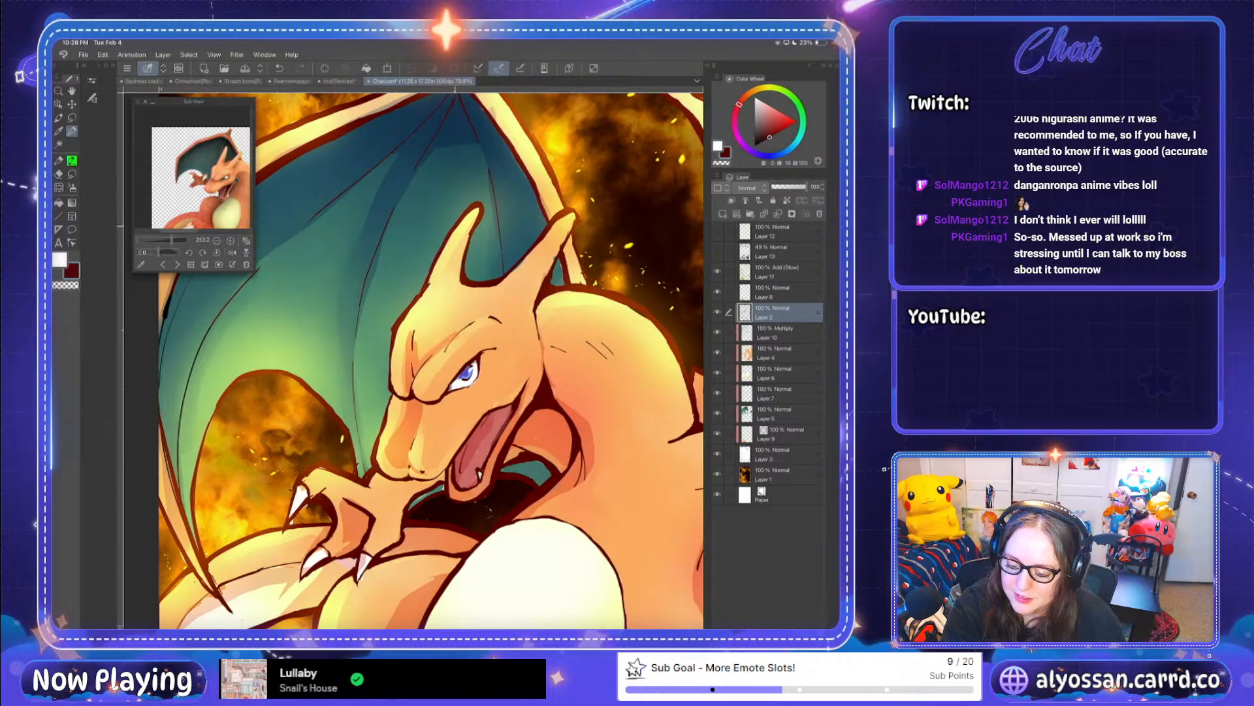
scroll(432, 359, down, 4)
scroll(448, 301, down, 3)
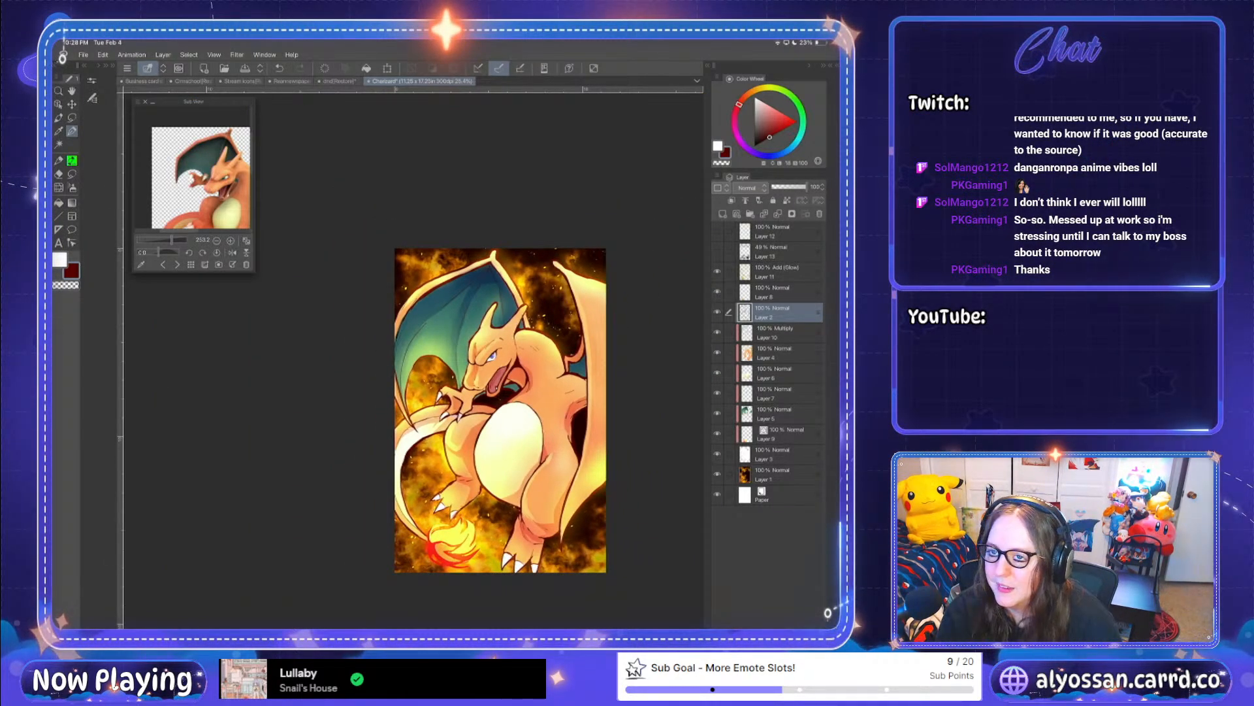
scroll(560, 496, up, 3)
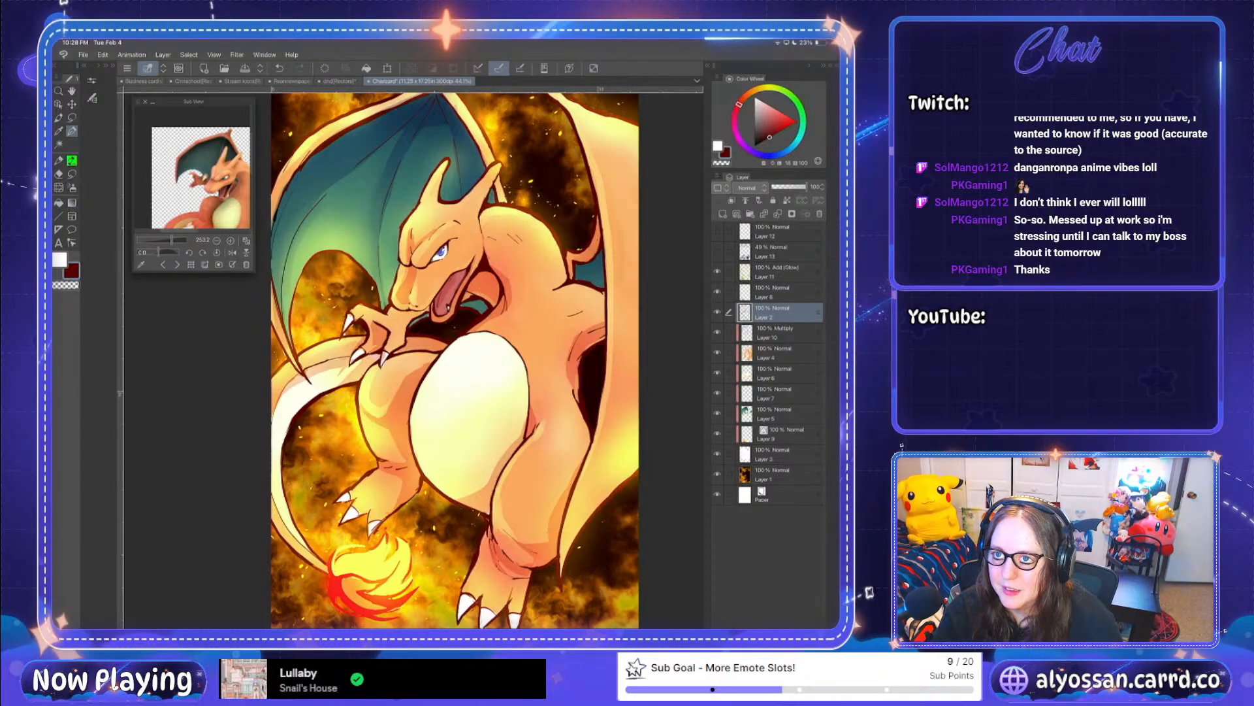
key(ctrl+s)
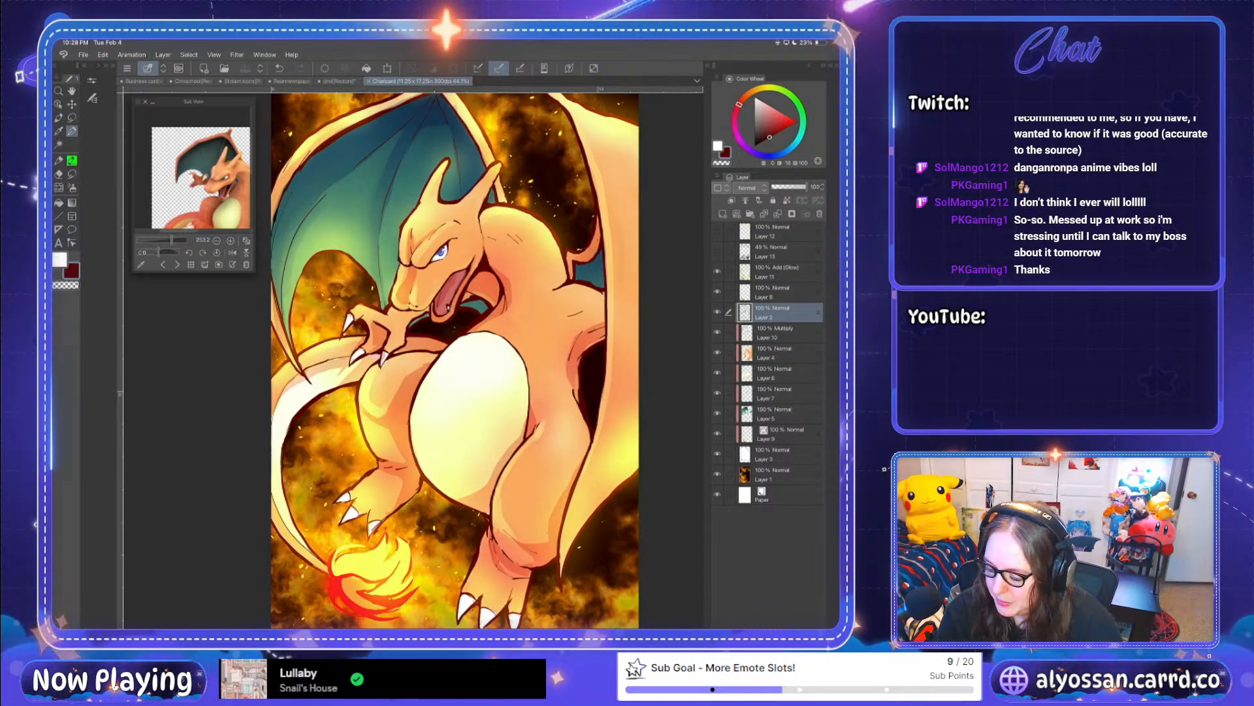
Step: Select Layer 10 and compare the illustration with its shading hidden and shown
click(782, 333)
click(718, 333)
click(717, 332)
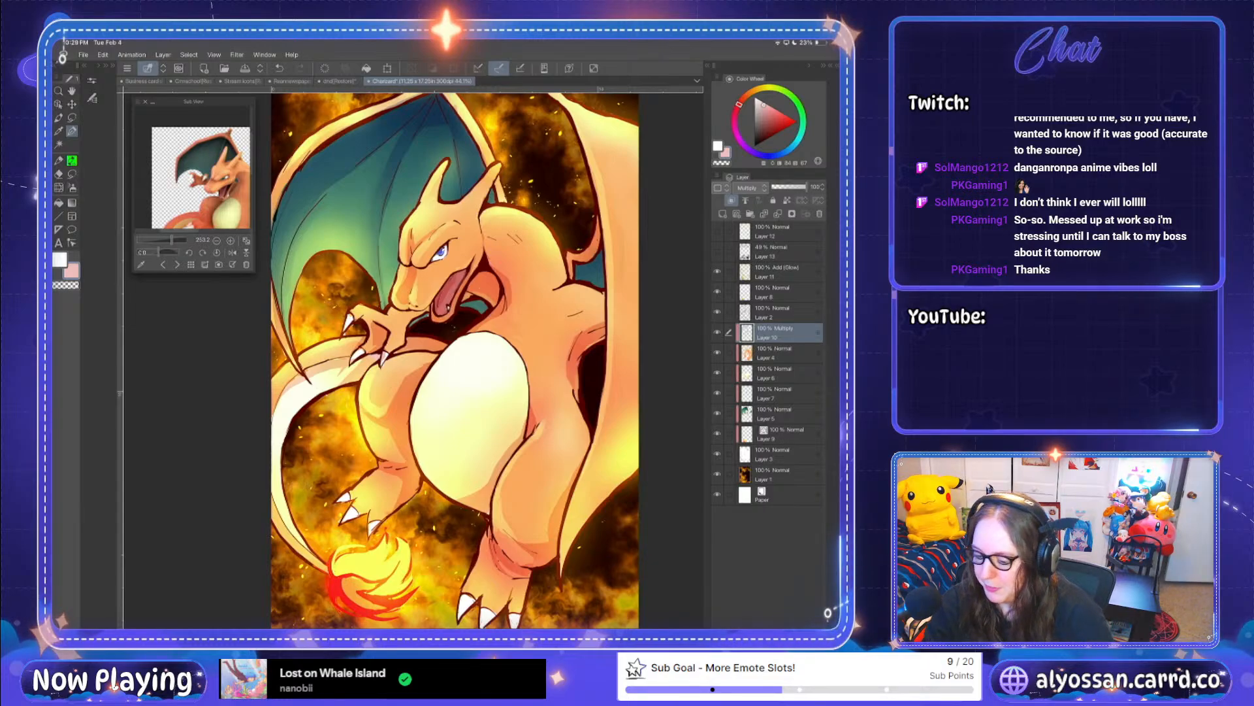
Step: Try the Normal blending mode on Layer 10 and return the layer to Multiply
click(750, 187)
click(746, 196)
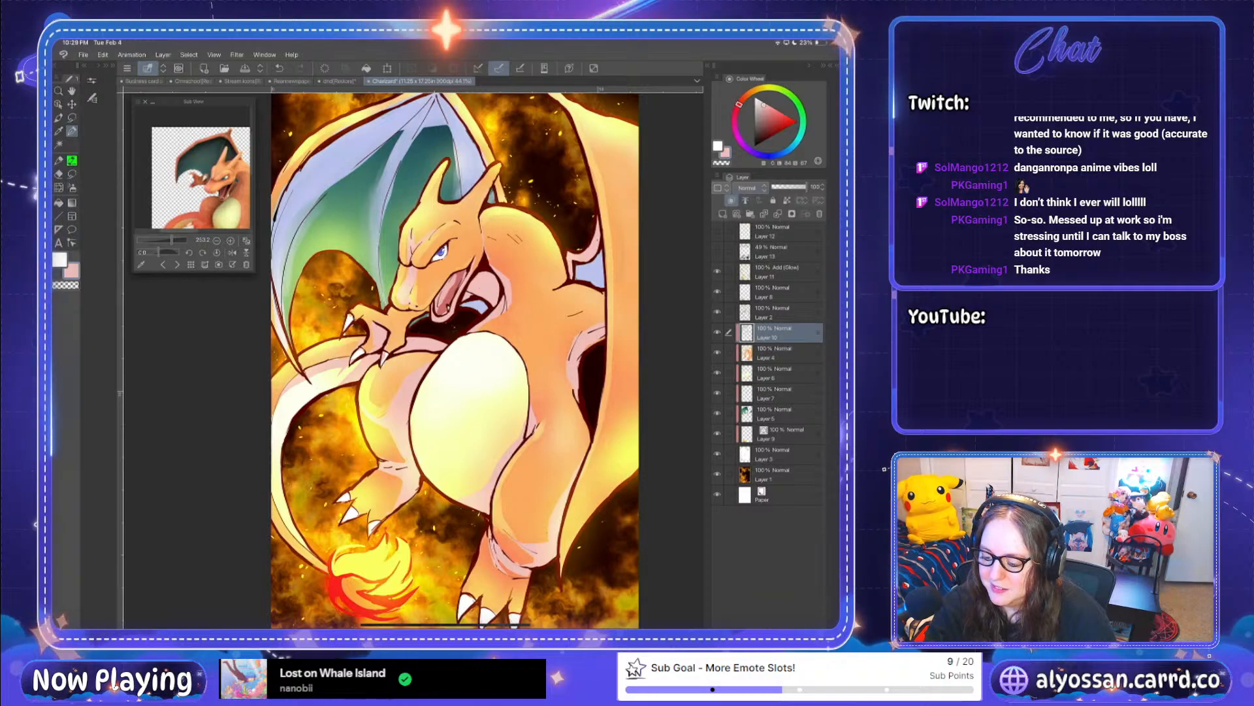
click(750, 187)
click(748, 218)
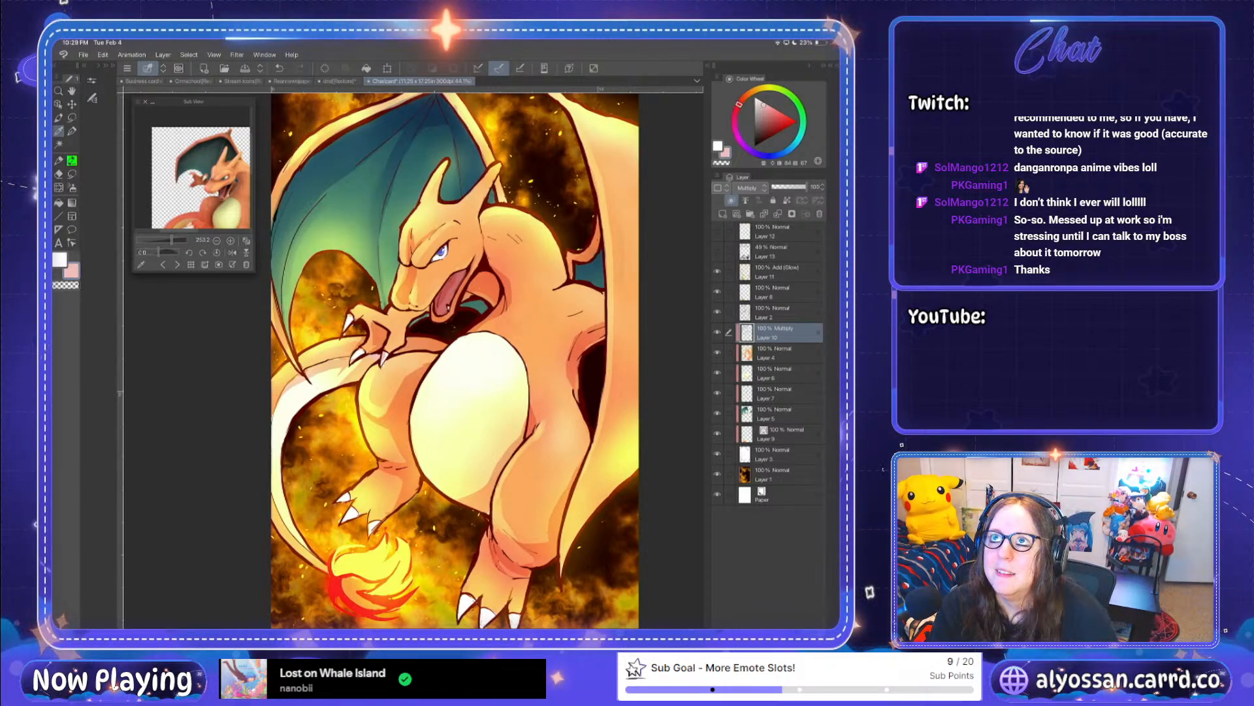
Step: Check Charizard's shading up close with Layer 10 selected and undo the last edit
scroll(457, 366, up, 2)
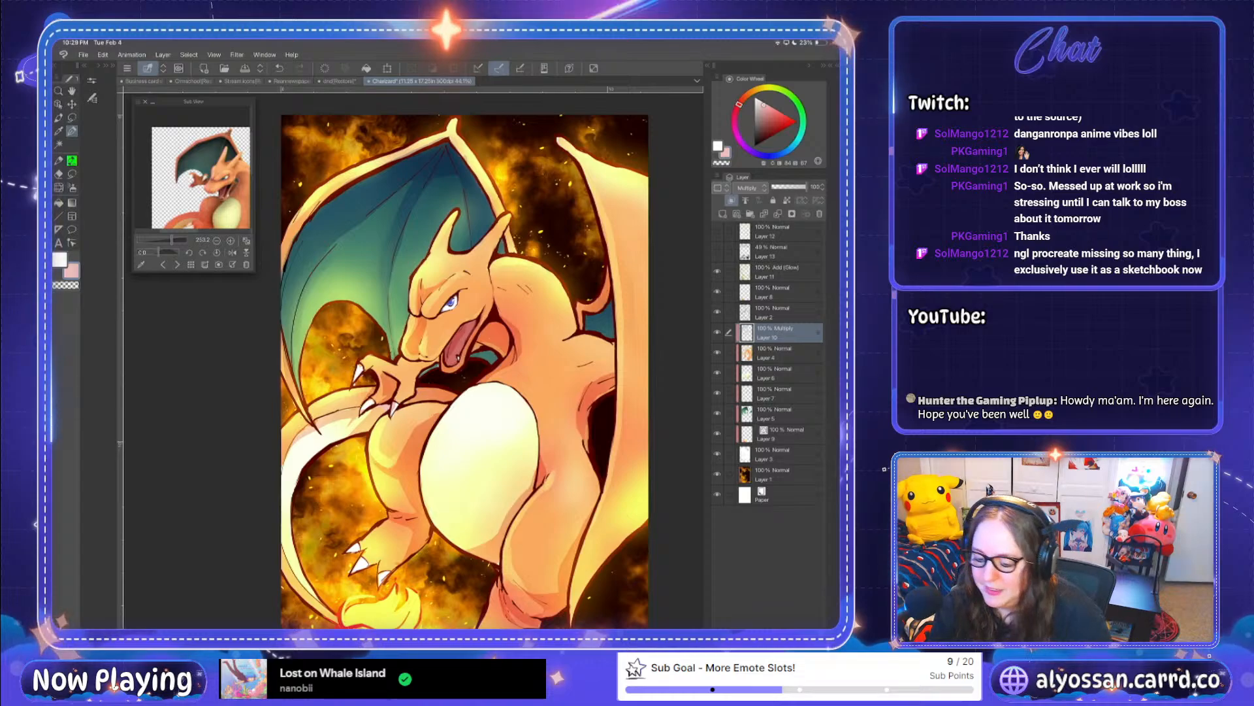
scroll(623, 332, up, 3)
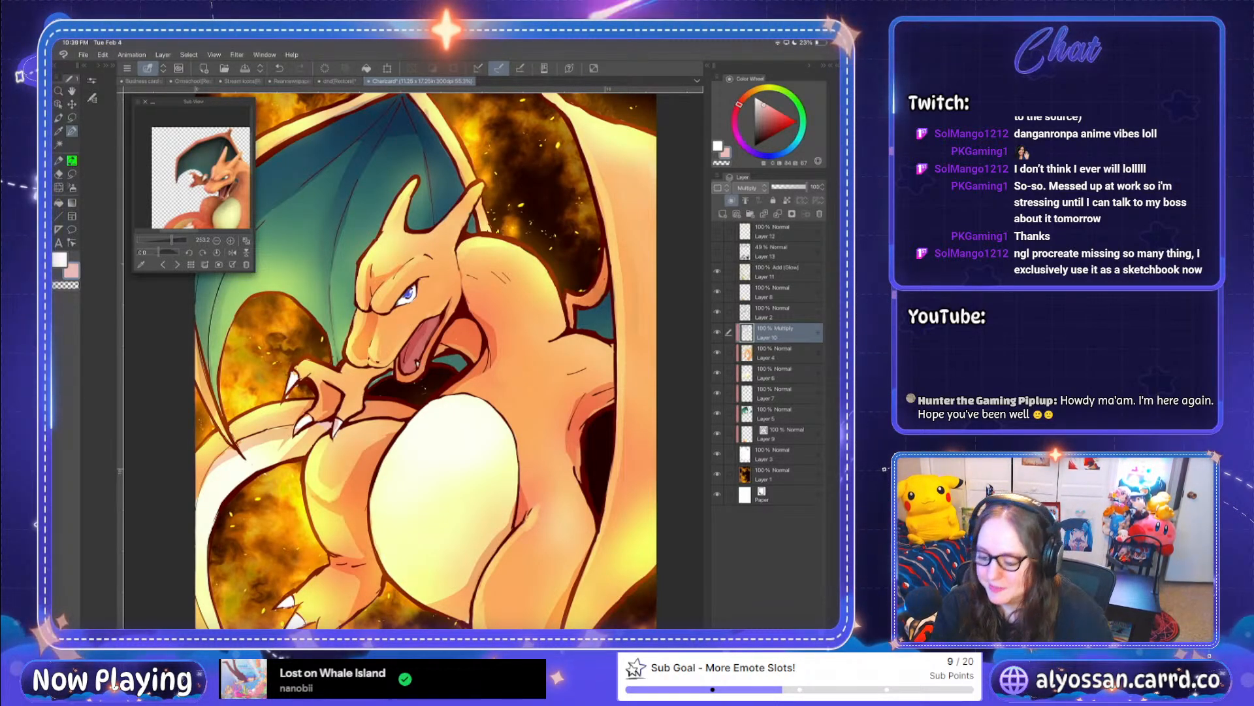
scroll(426, 362, down, 1)
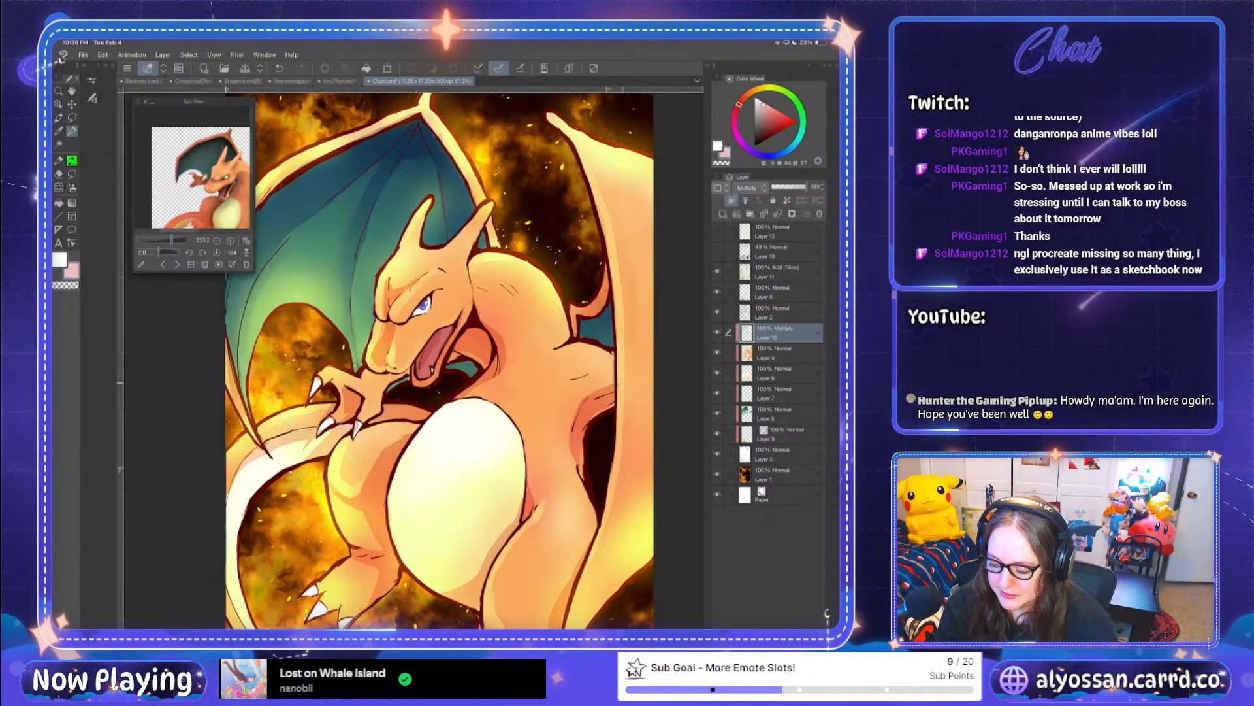
key(ctrl+z)
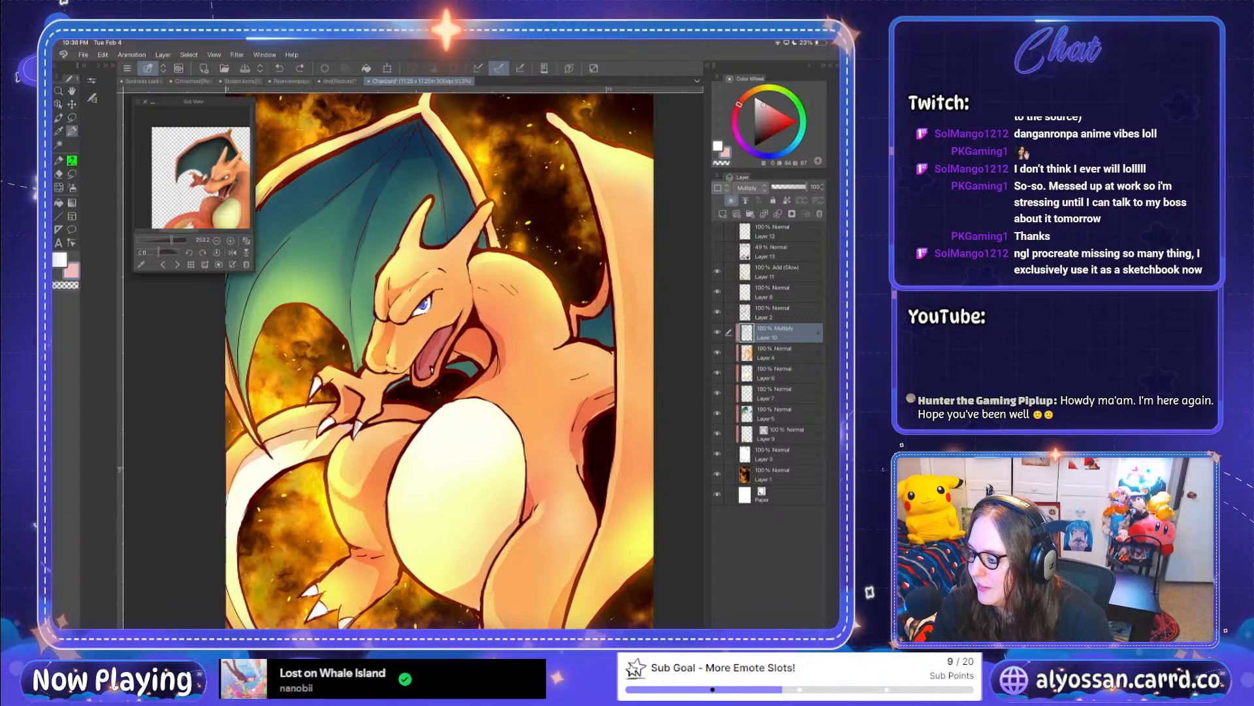
Step: Refine the shading on Charizard's lower body on Layer 10 with the pen and eraser, undoing stray strokes
key(e)
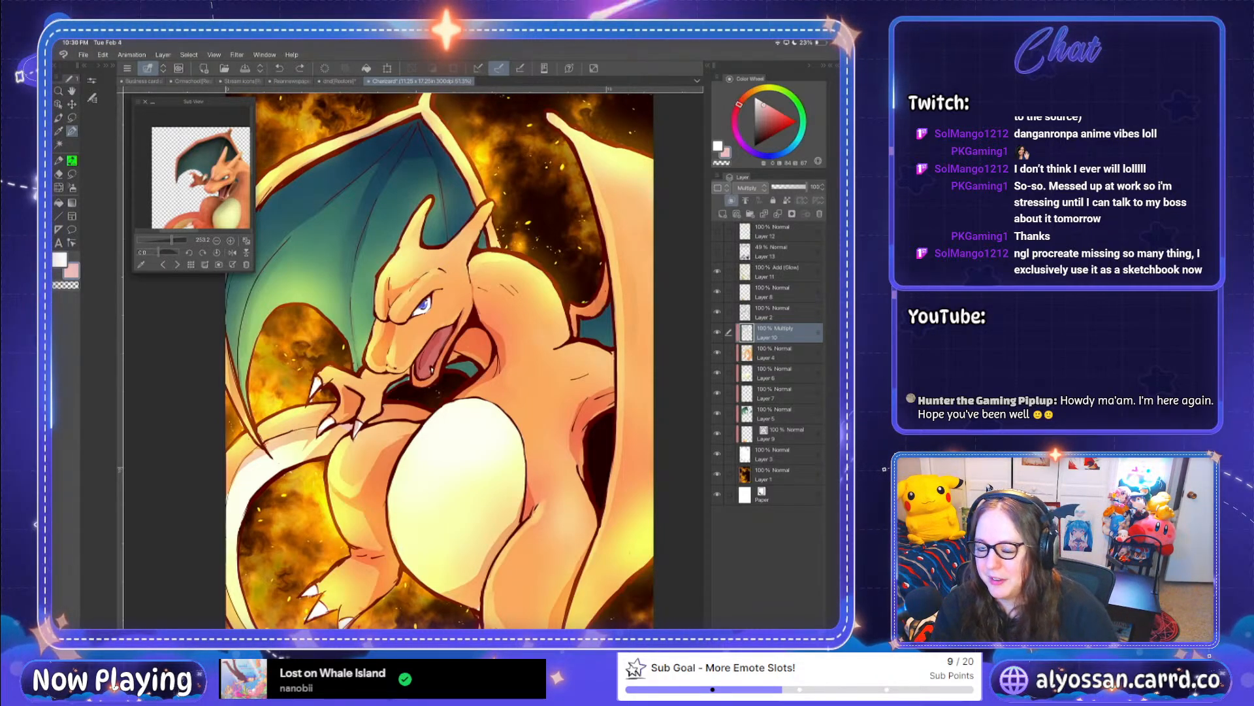
scroll(451, 359, down, 1)
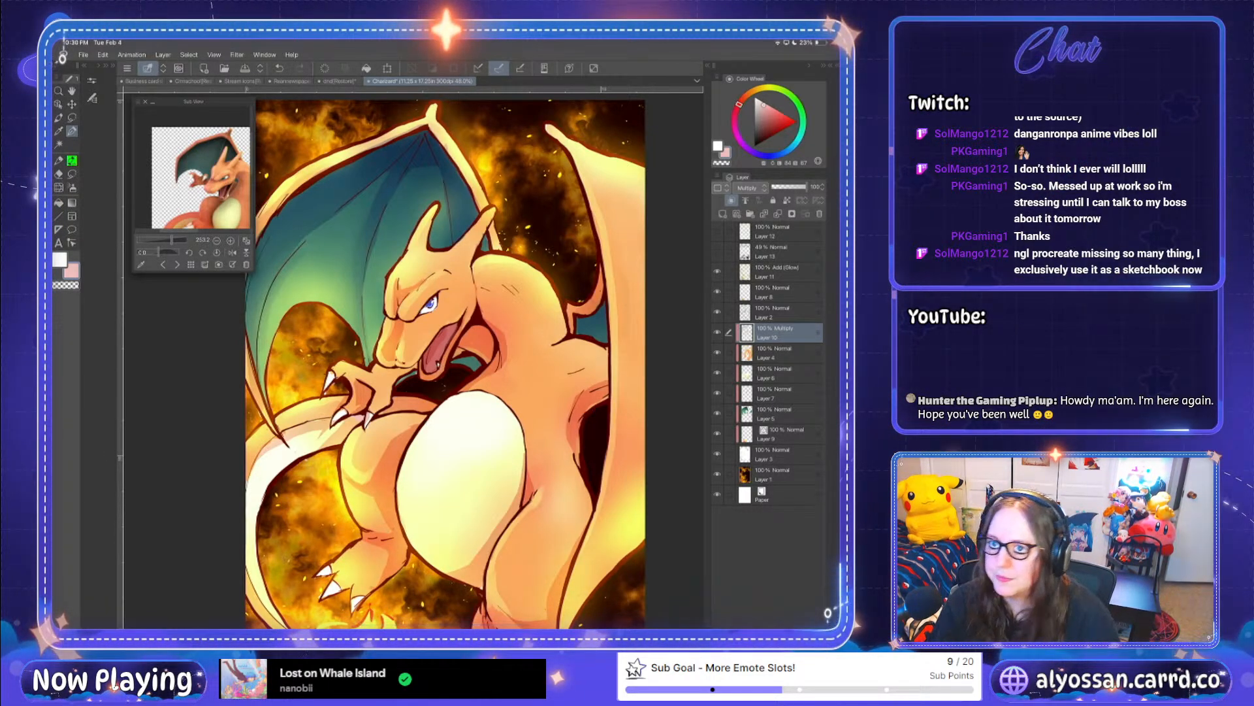
scroll(447, 359, down, 3)
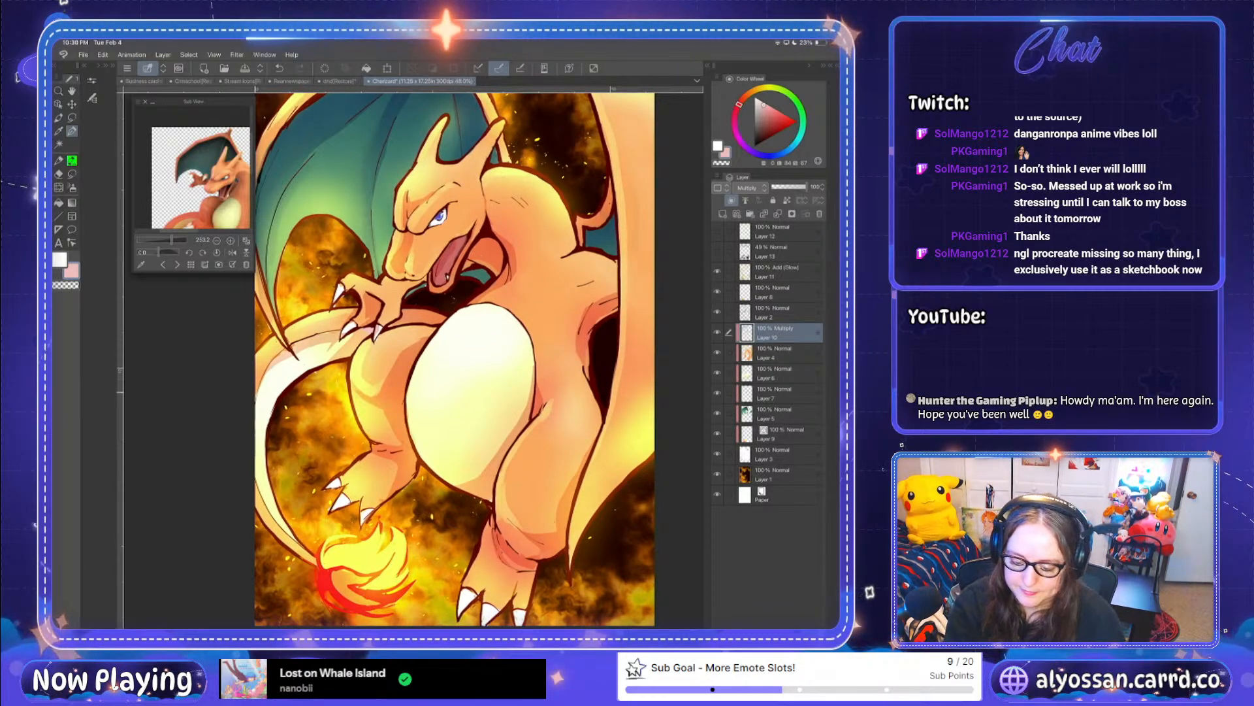
key(ctrl+z)
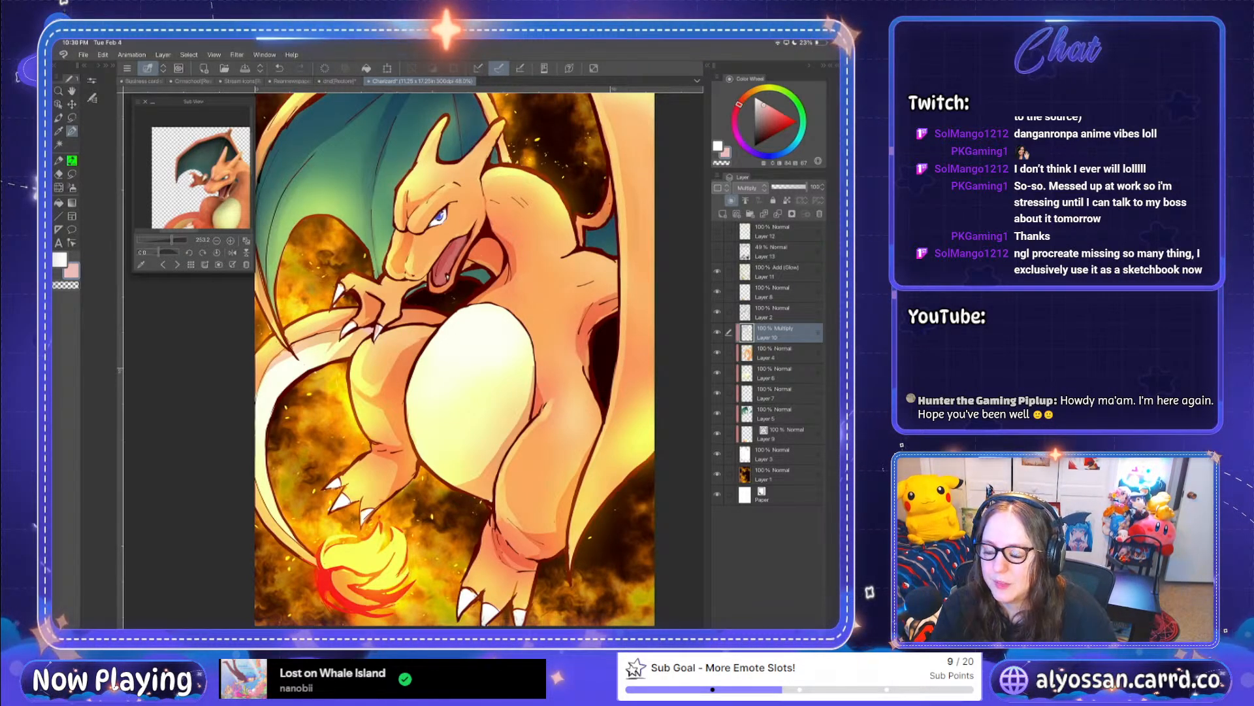
key(e)
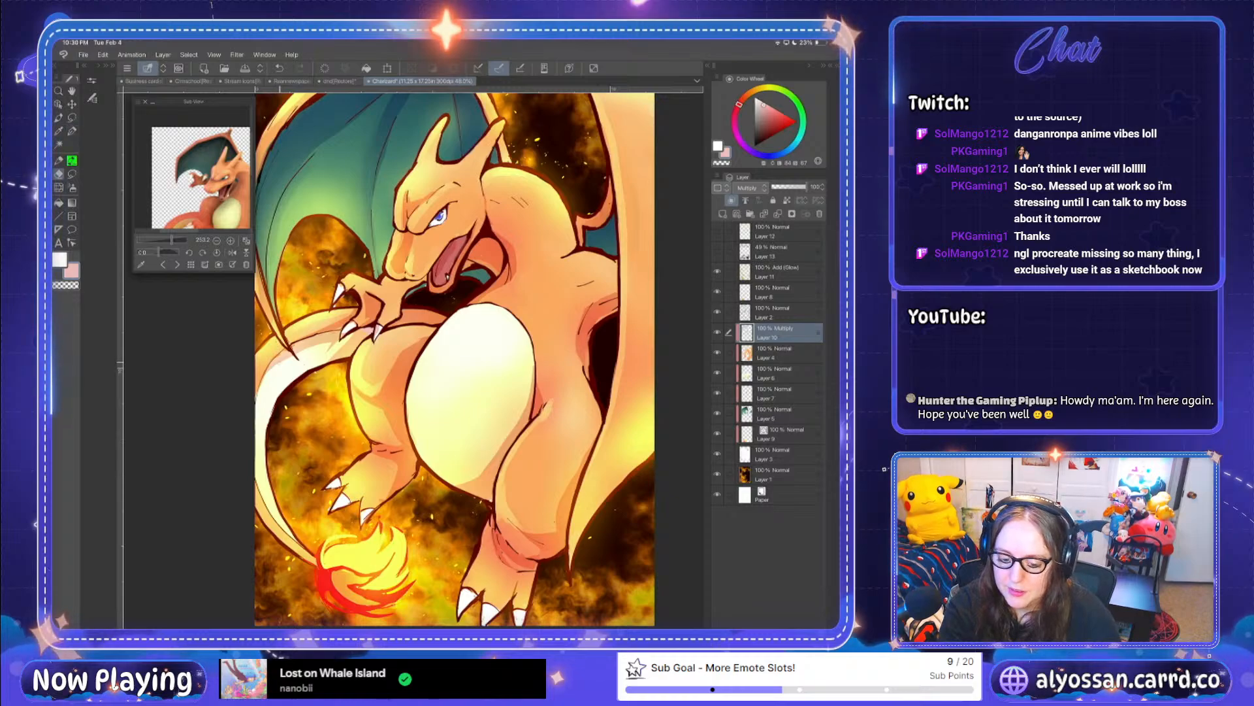
key(ctrl+z)
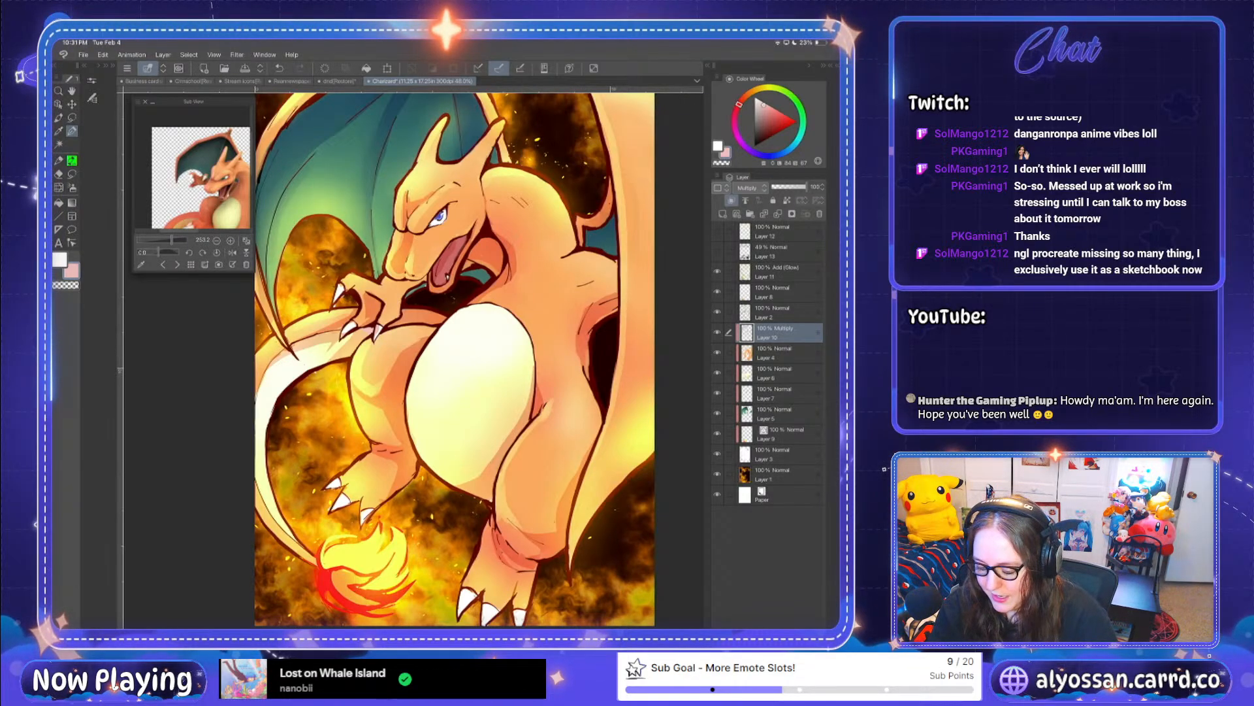
key(e)
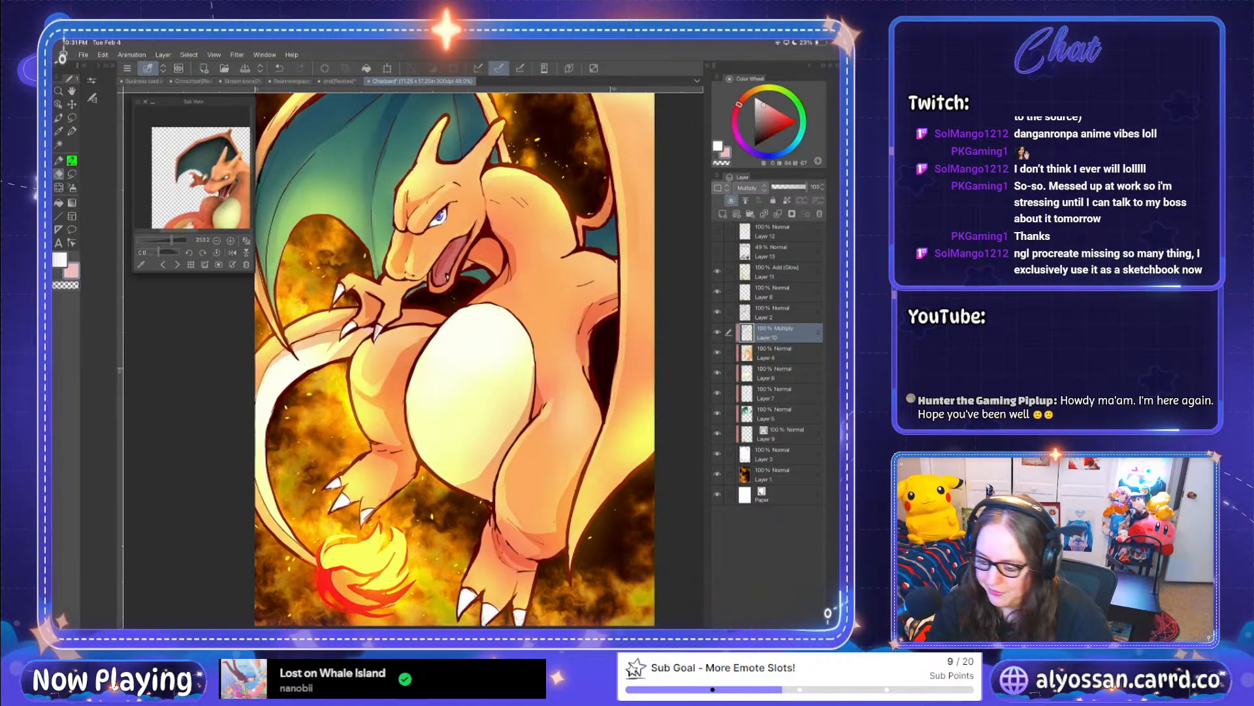
Step: Erase stray shading between Charizard's back arm and the wing on Layer 10, undoing the misplaced strokes
scroll(455, 360, down, 2)
key(p)
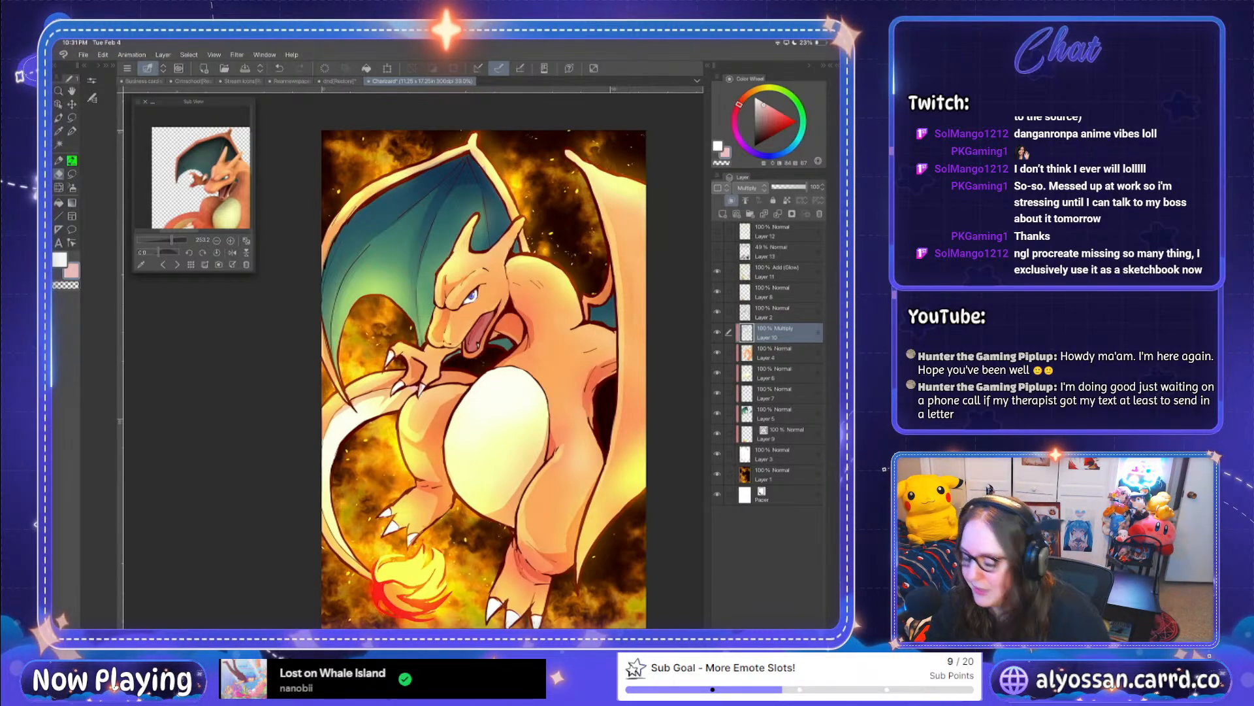
click(72, 131)
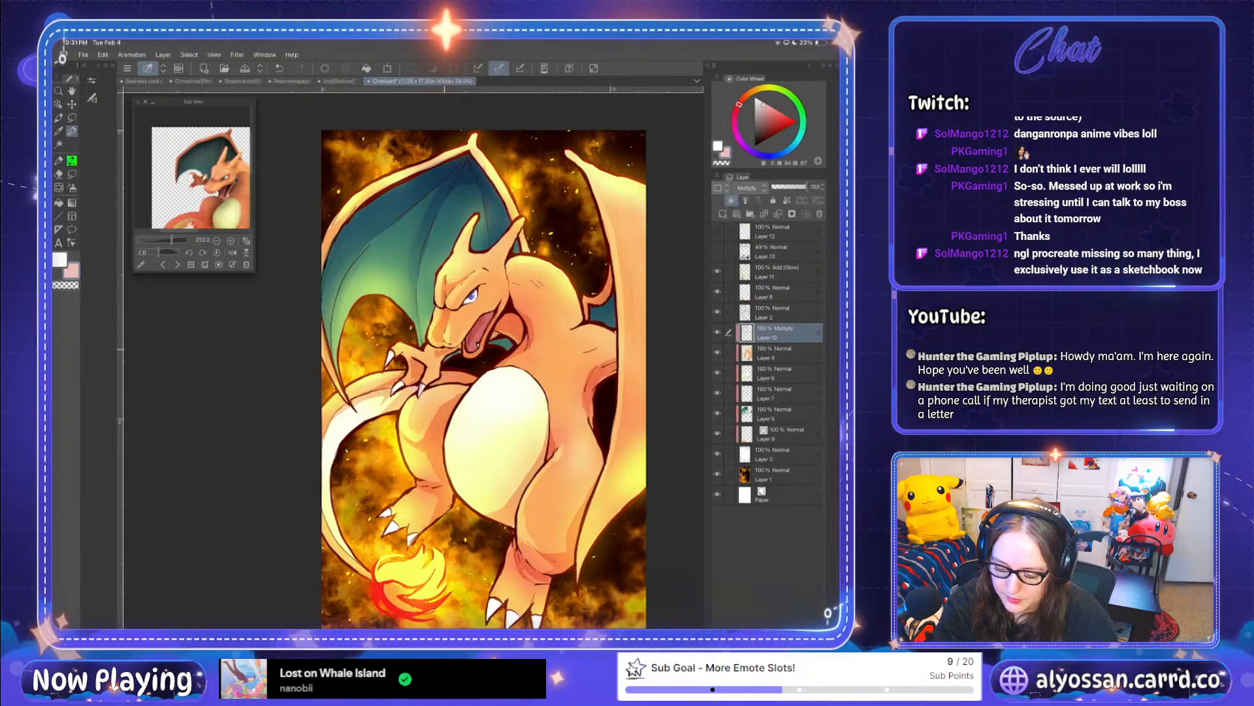
key(ctrl+z)
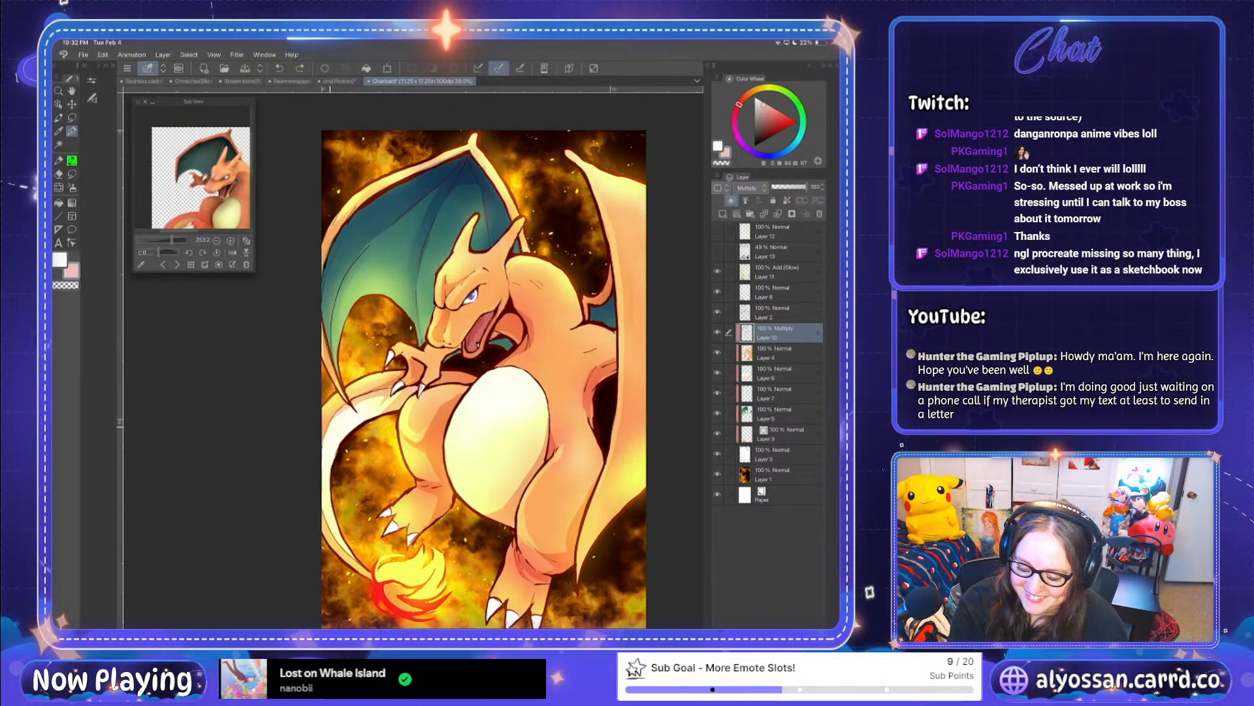
click(58, 173)
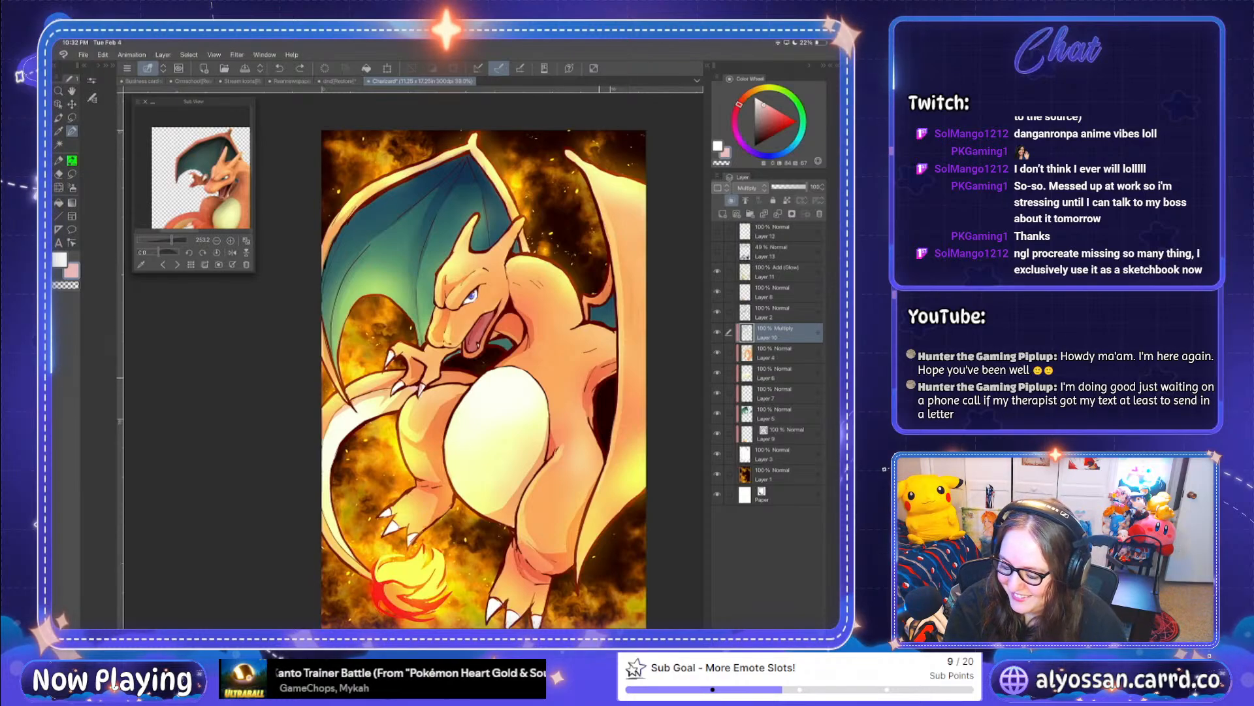
drag(604, 381, 596, 387)
key(ctrl+z)
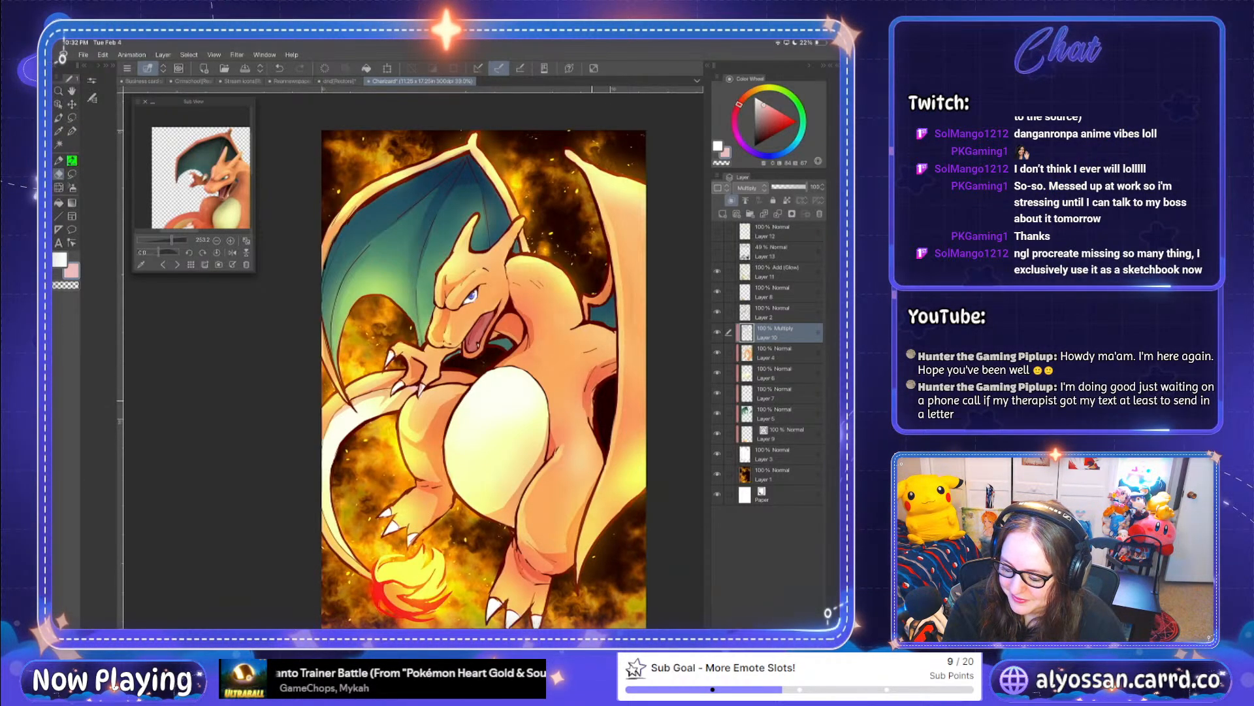
drag(592, 388, 590, 404)
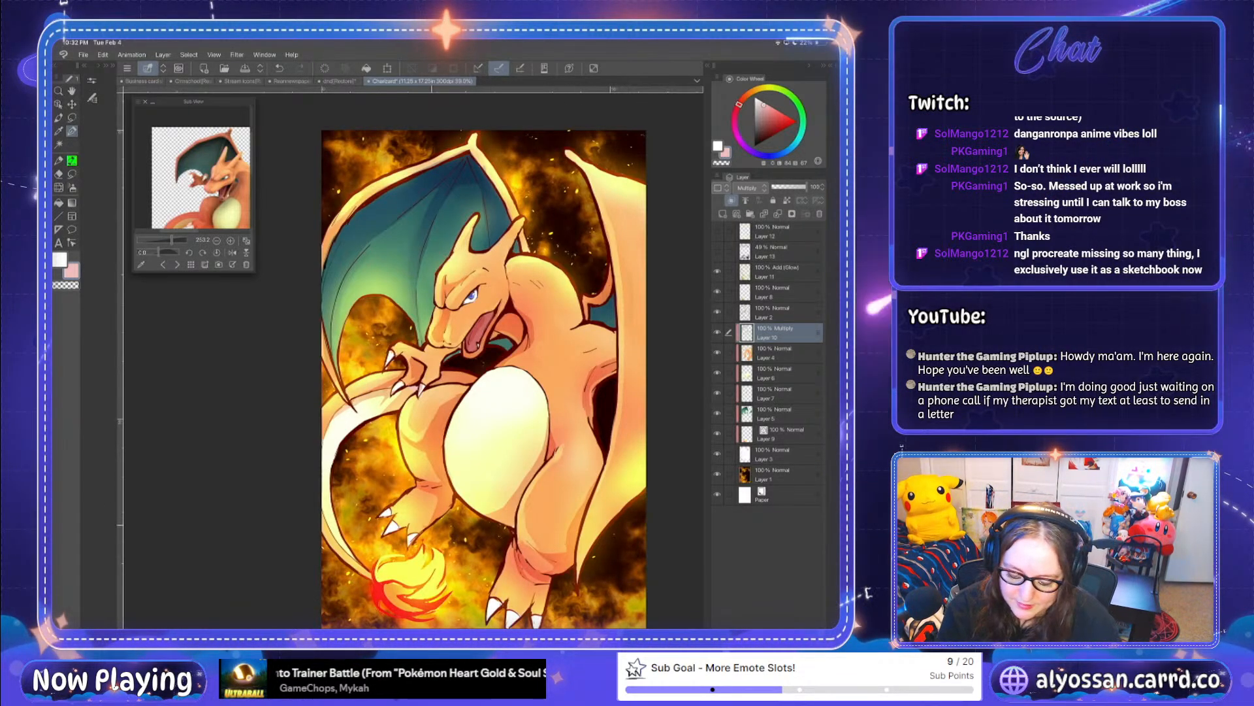
Step: Try pen shading on the cream-coloured wing along the canvas edge on Layer 10 and undo it
key(p)
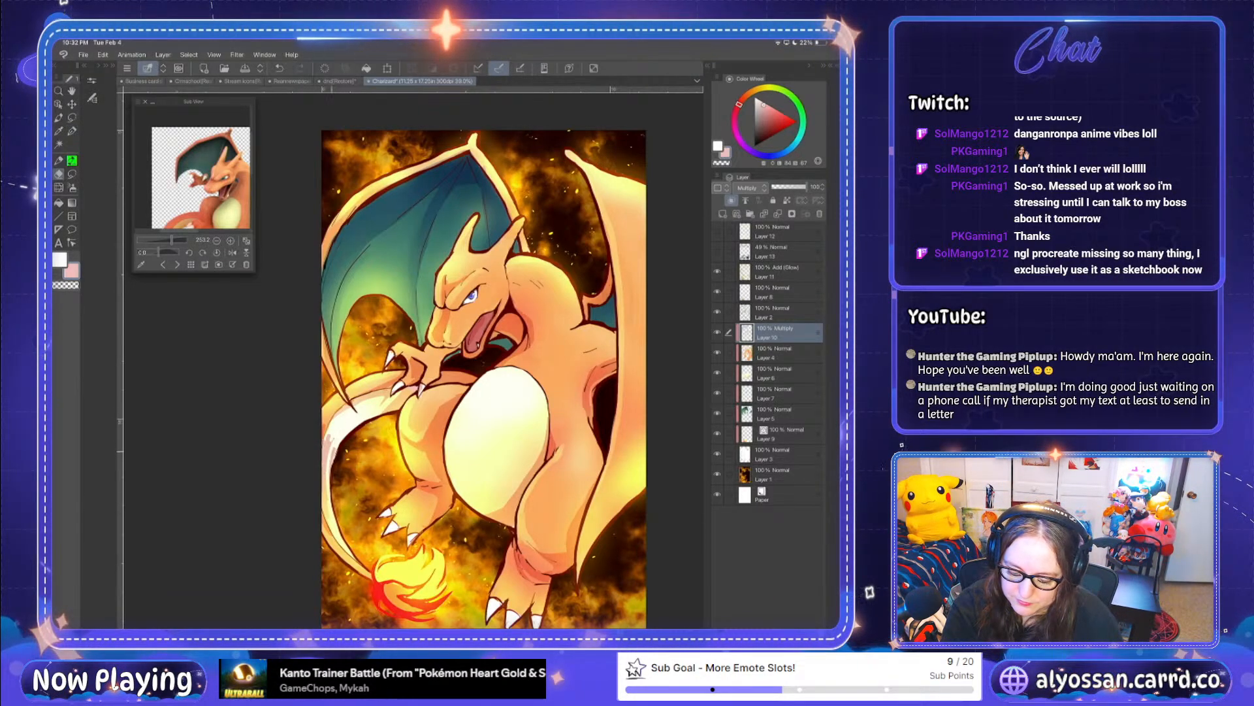
key(ctrl+z)
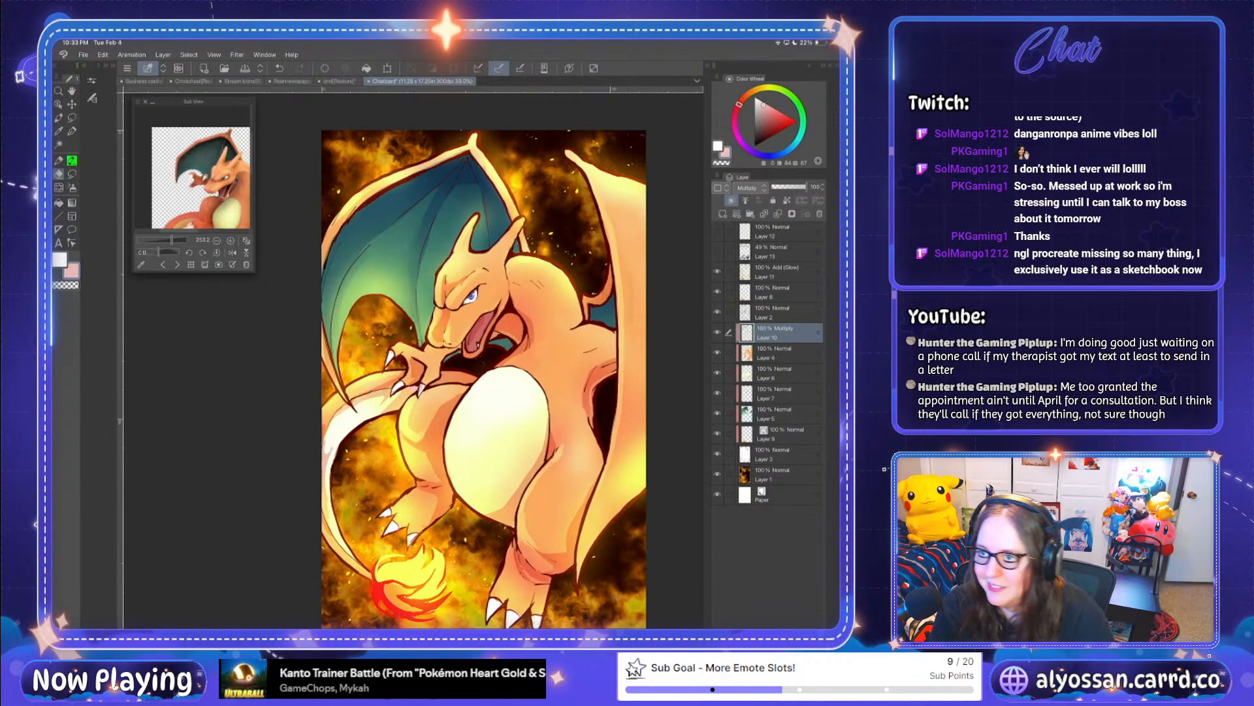
key(p)
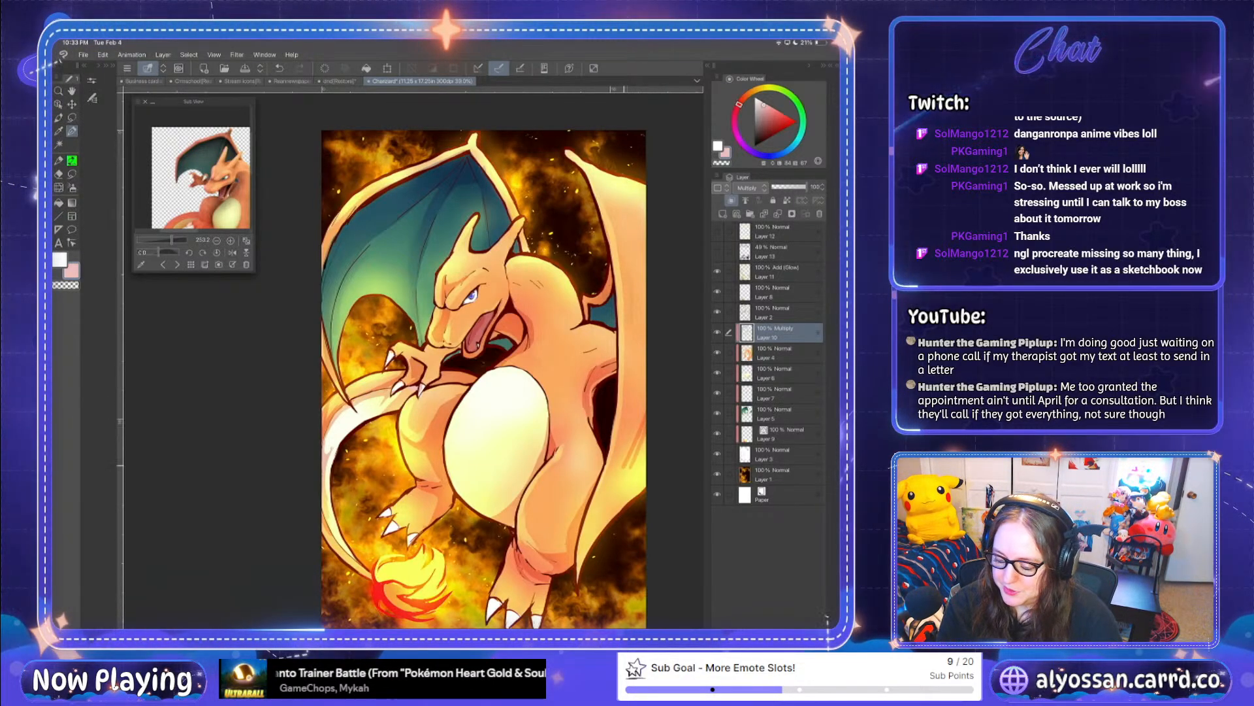
key(ctrl+z)
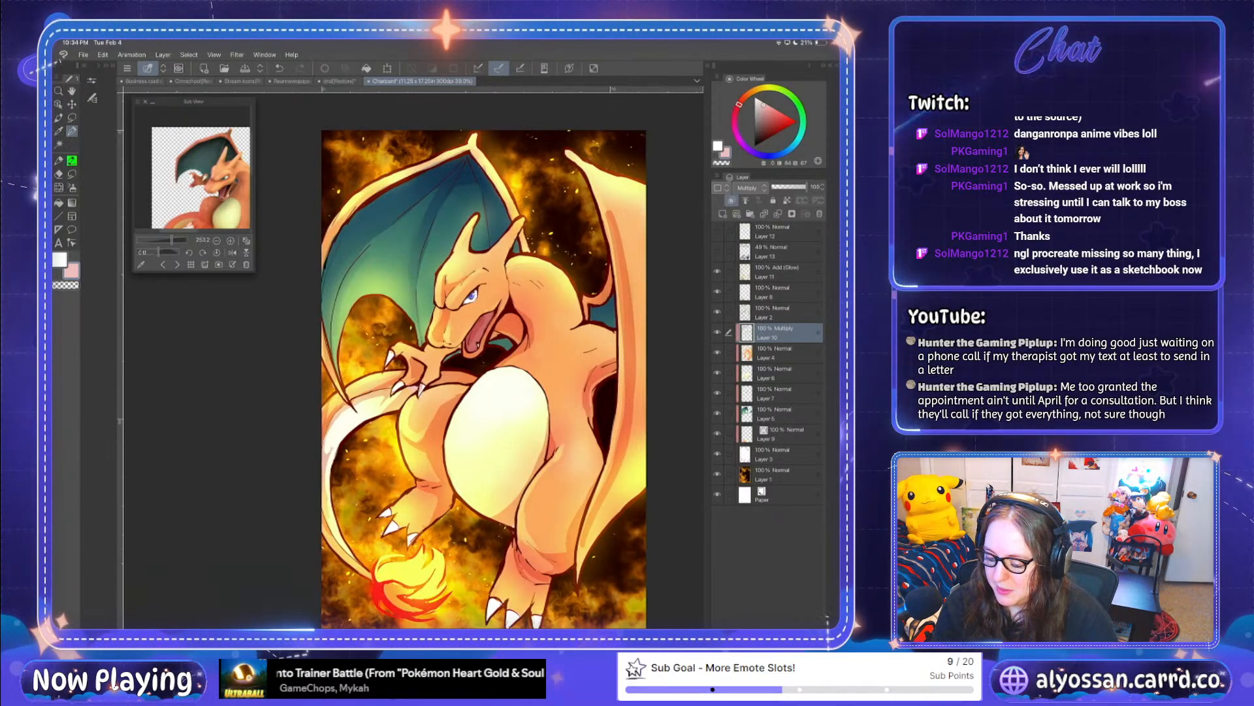
key(ctrl+z)
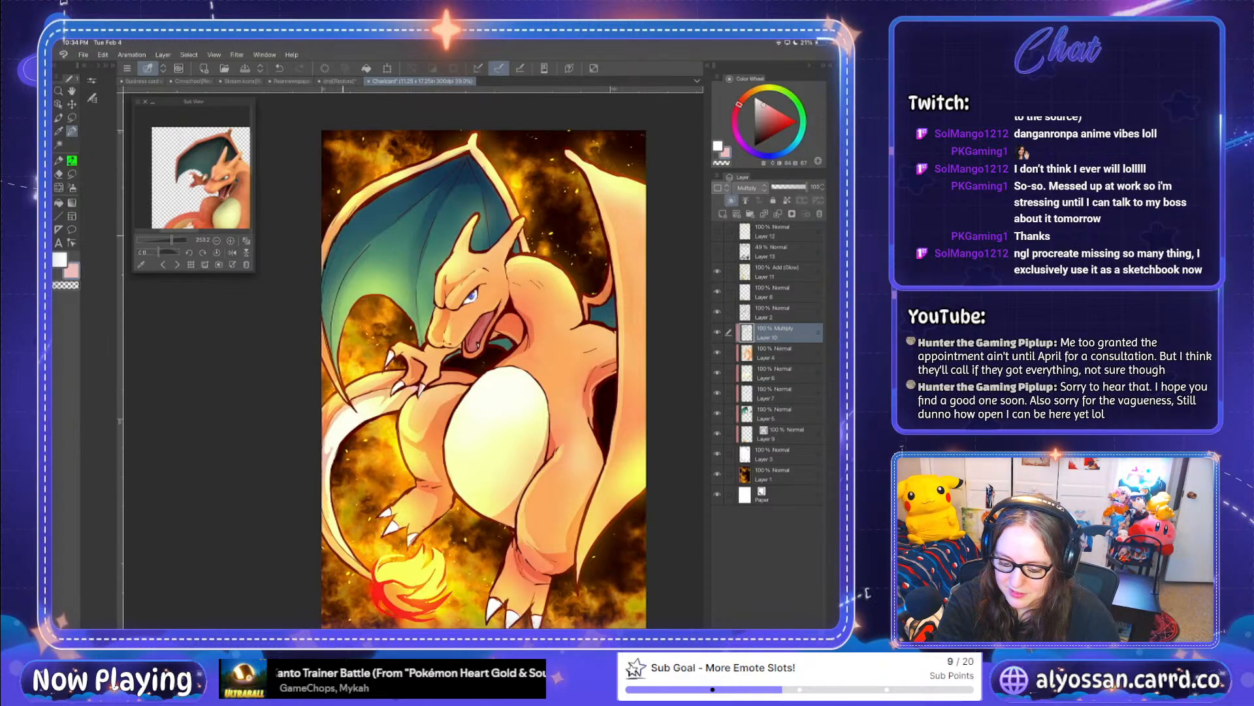
Step: Touch up the shading along the upper outer edge of the teal wing, comparing it with undo and redo
drag(374, 189, 348, 213)
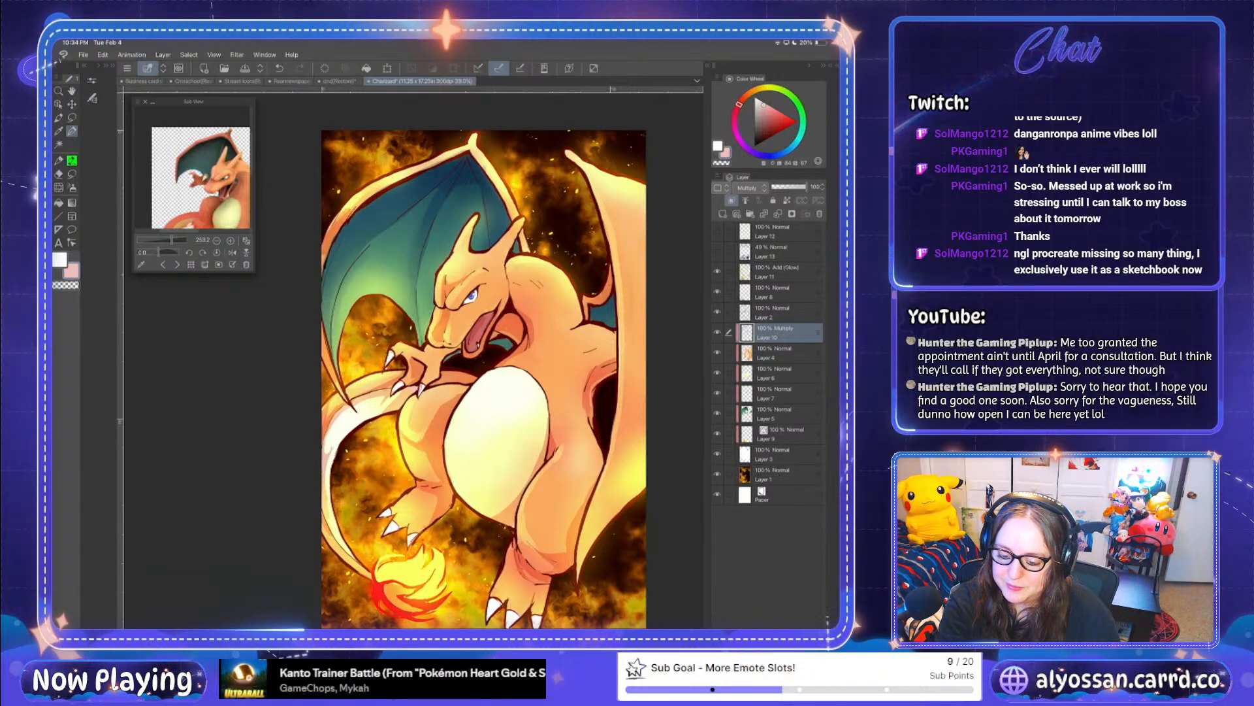
key(ctrl+z)
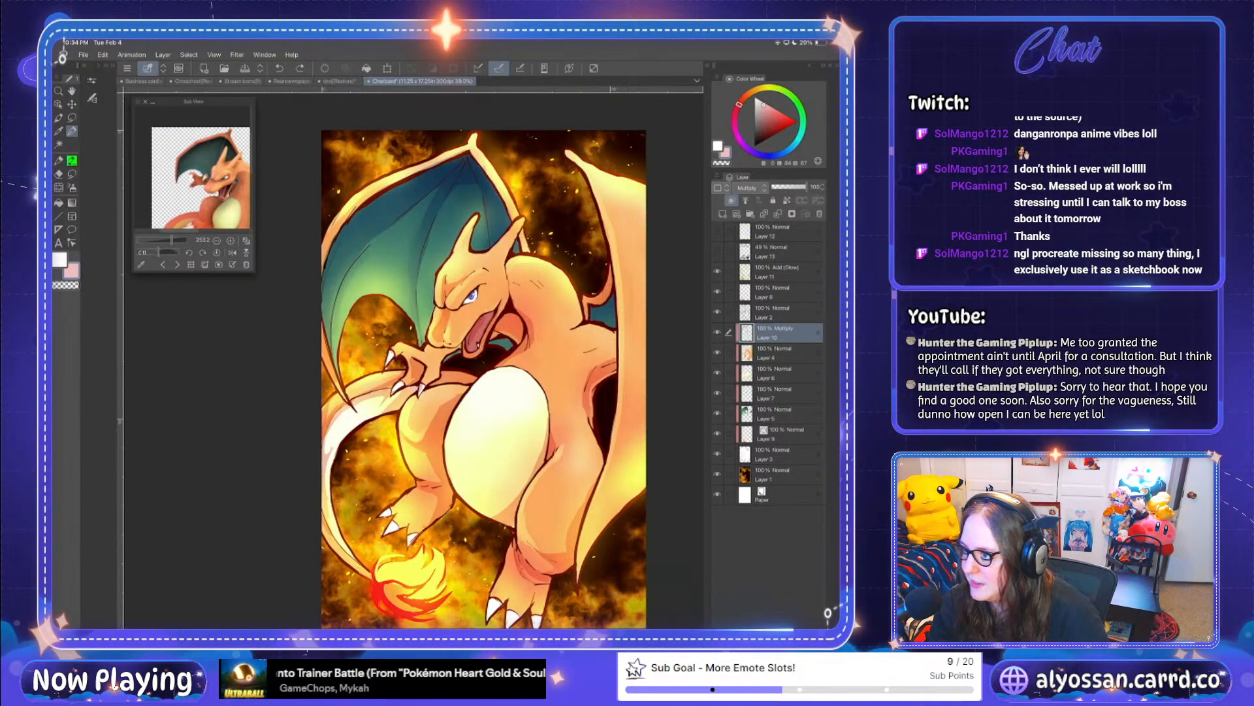
key(ctrl+y)
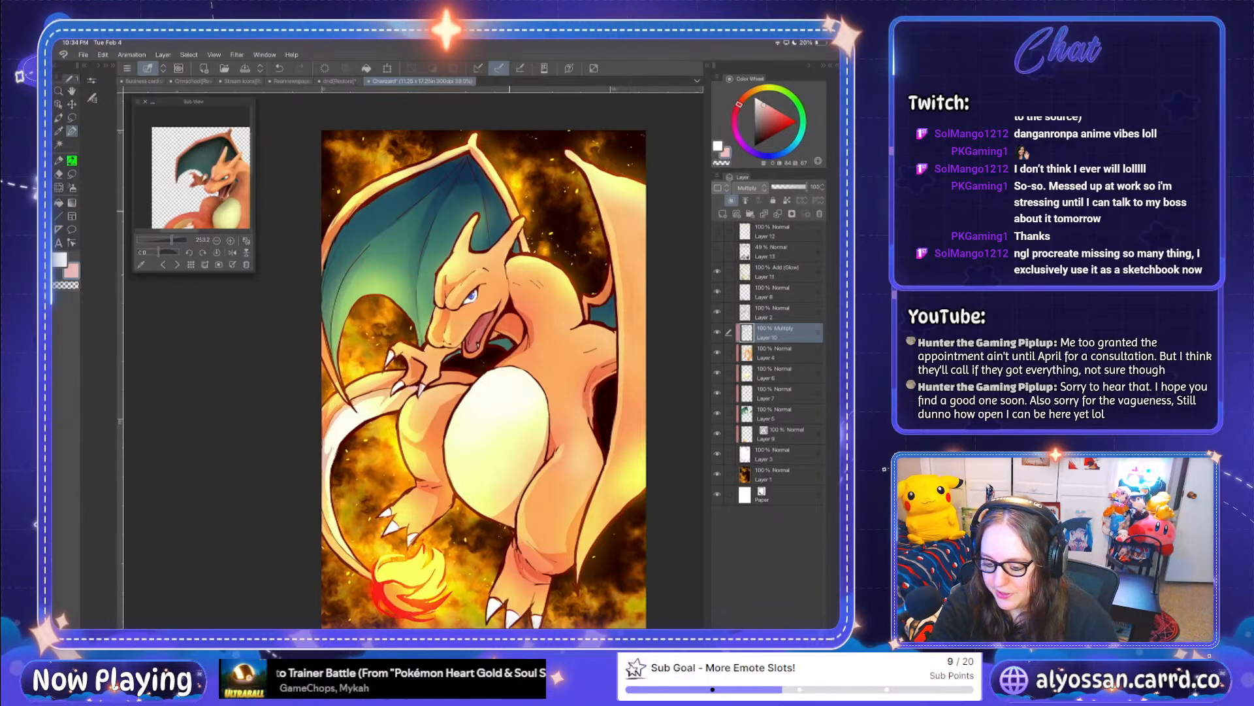
key(ctrl+z)
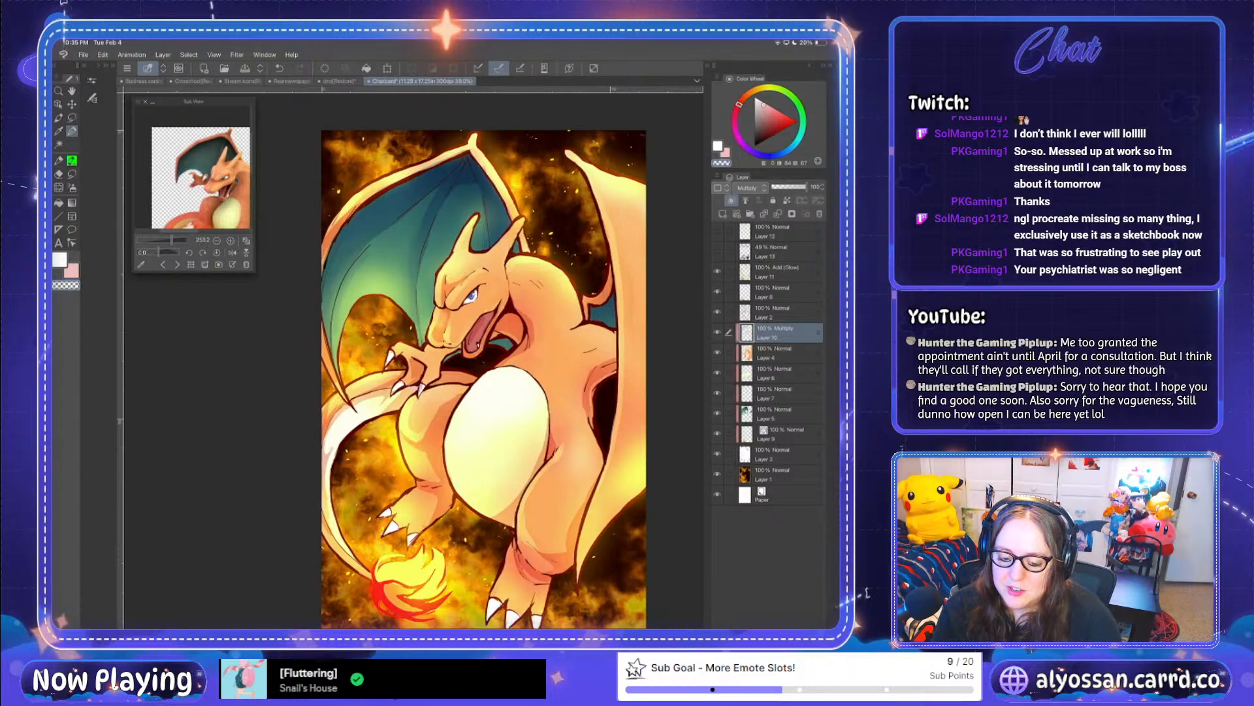
click(71, 131)
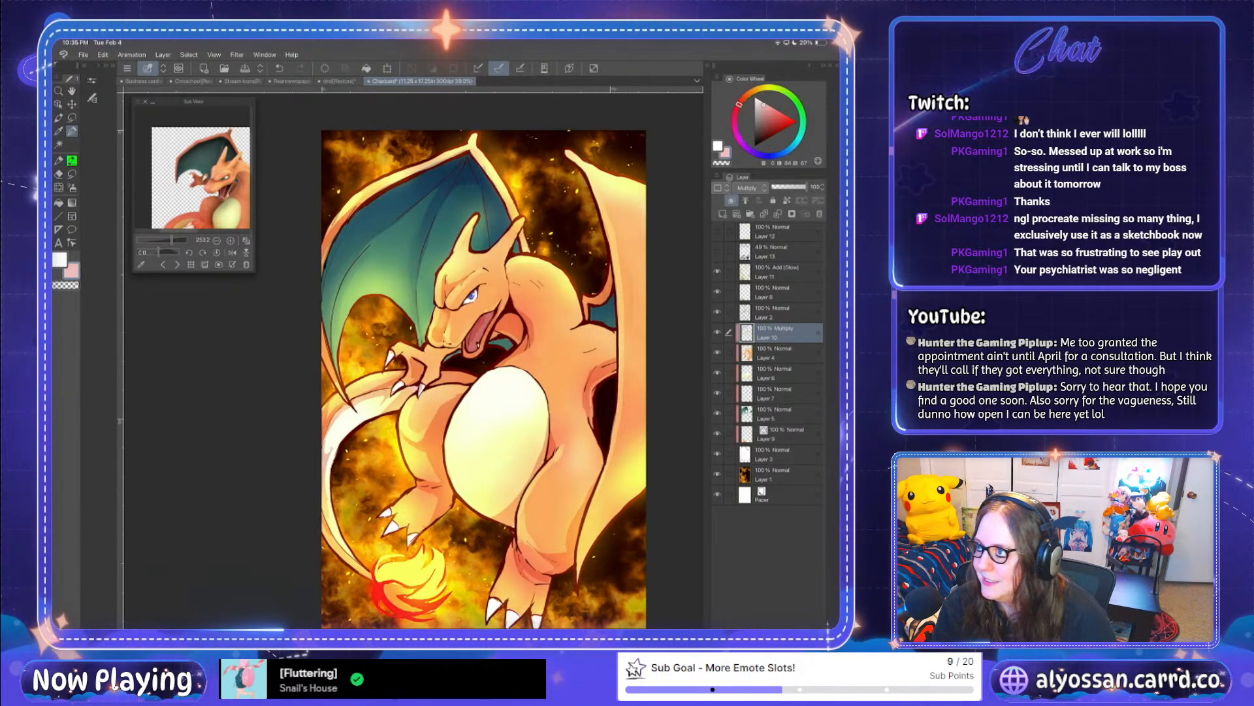
key(e)
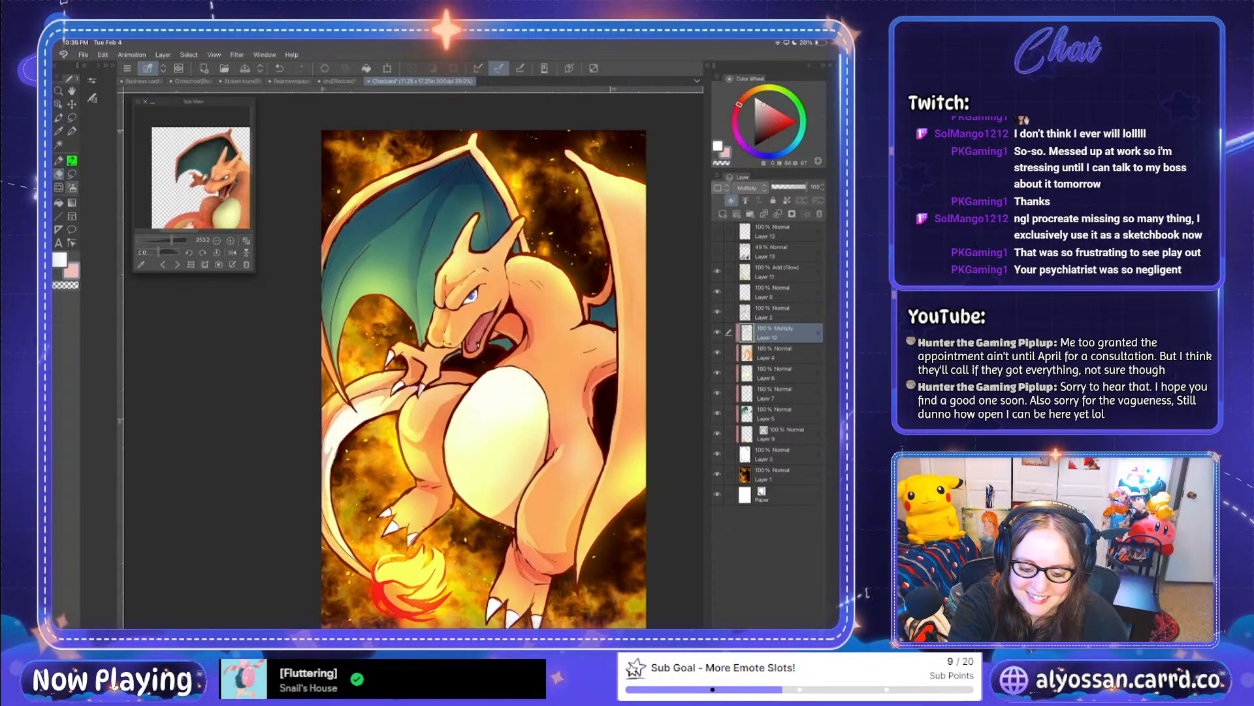
Step: Lock Layer 10's transparent pixels and set the secondary colour to a darker dusty pink with saturation 31 and value 84
key(b)
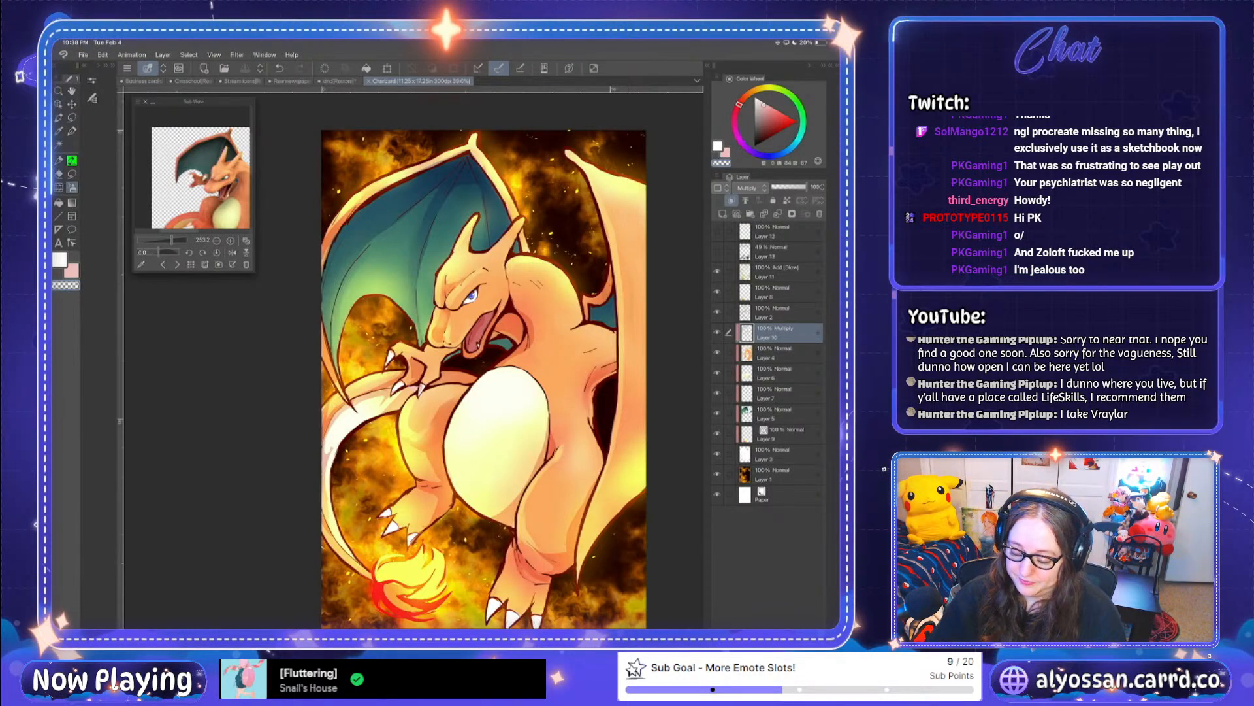
scroll(557, 350, down, 2)
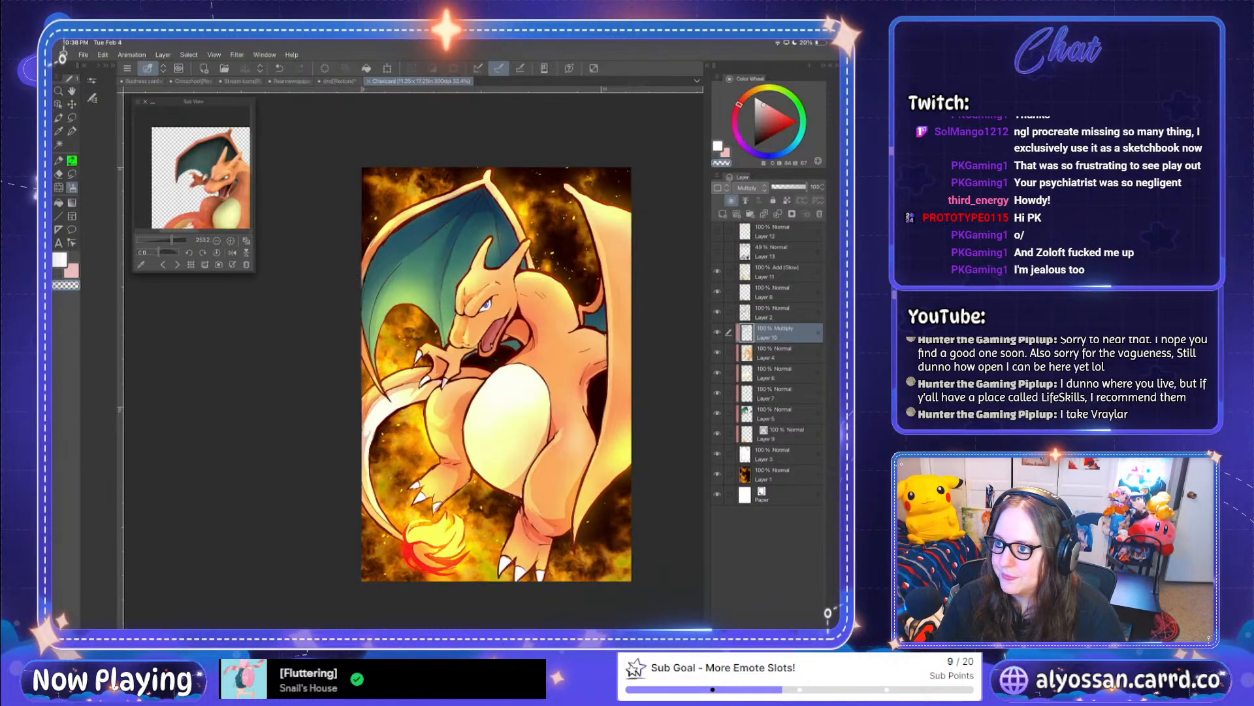
scroll(670, 408, up, 2)
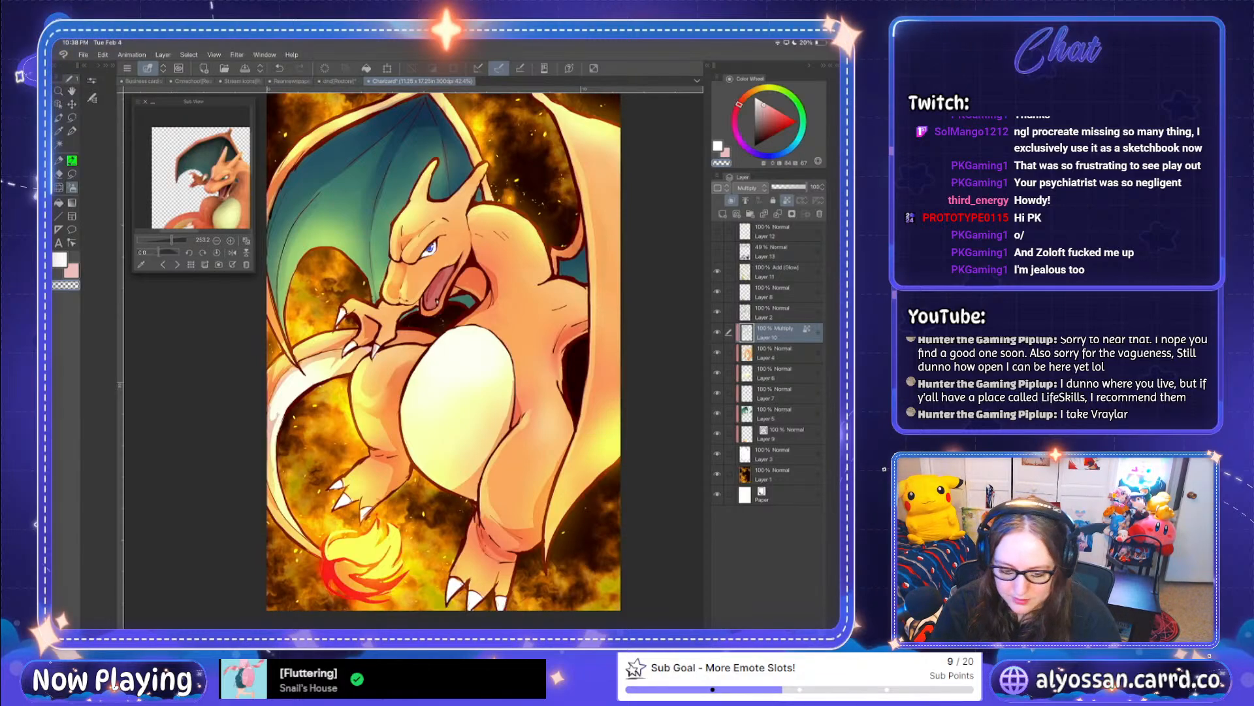
double_click(73, 272)
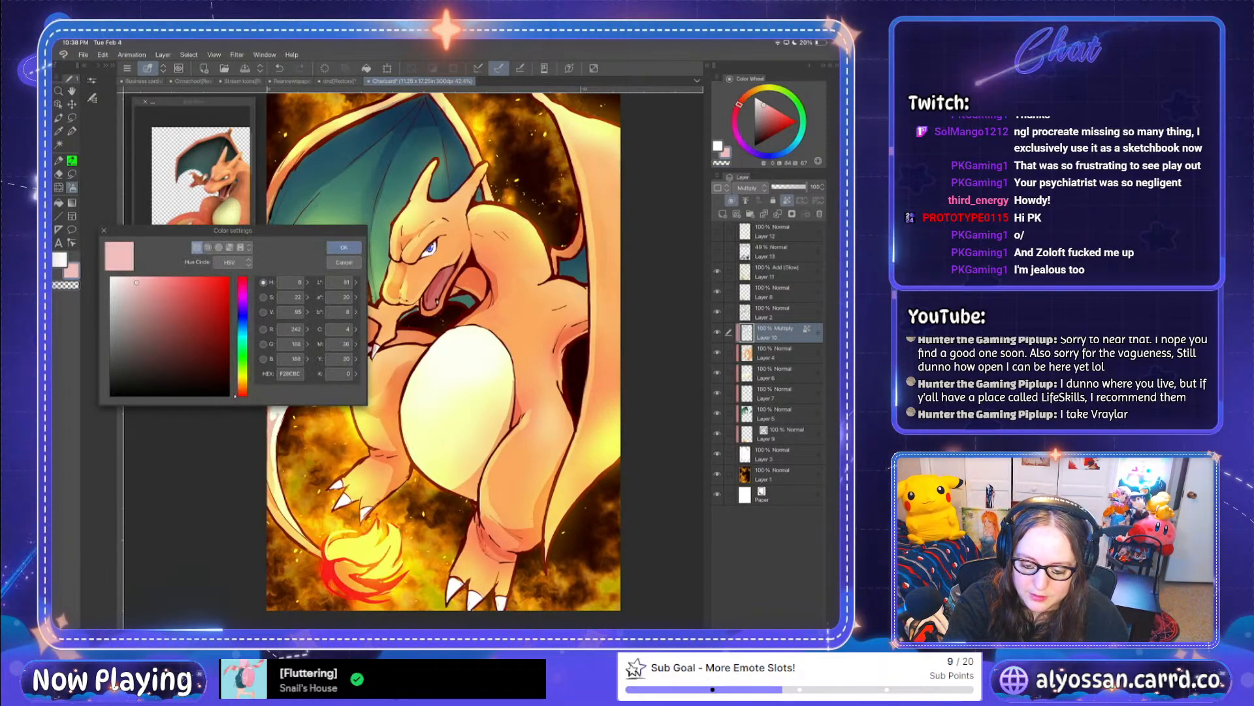
click(151, 292)
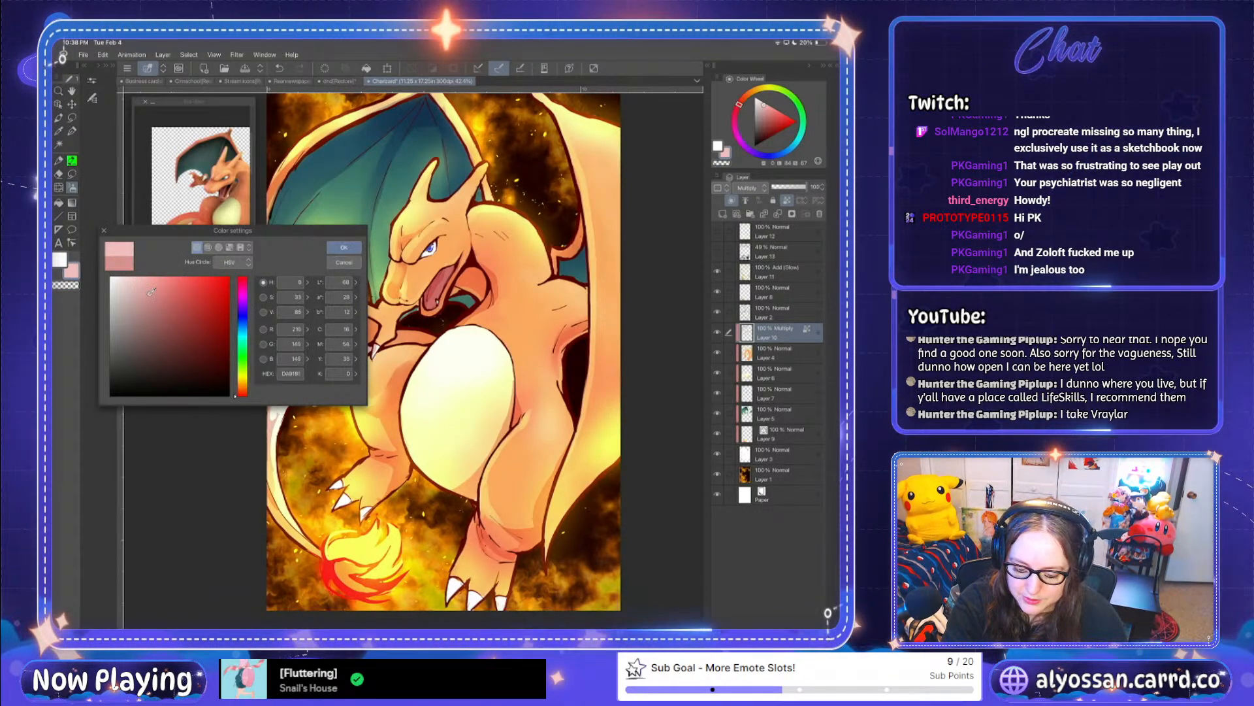
drag(150, 291, 146, 296)
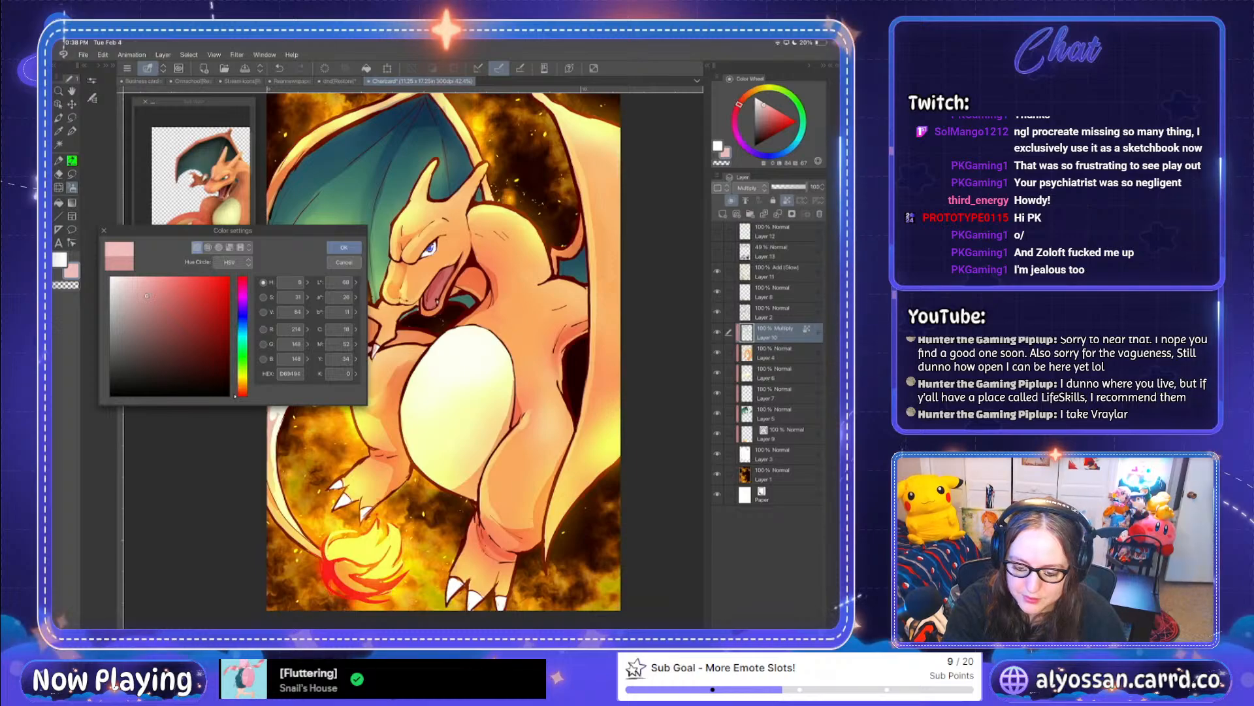
click(343, 248)
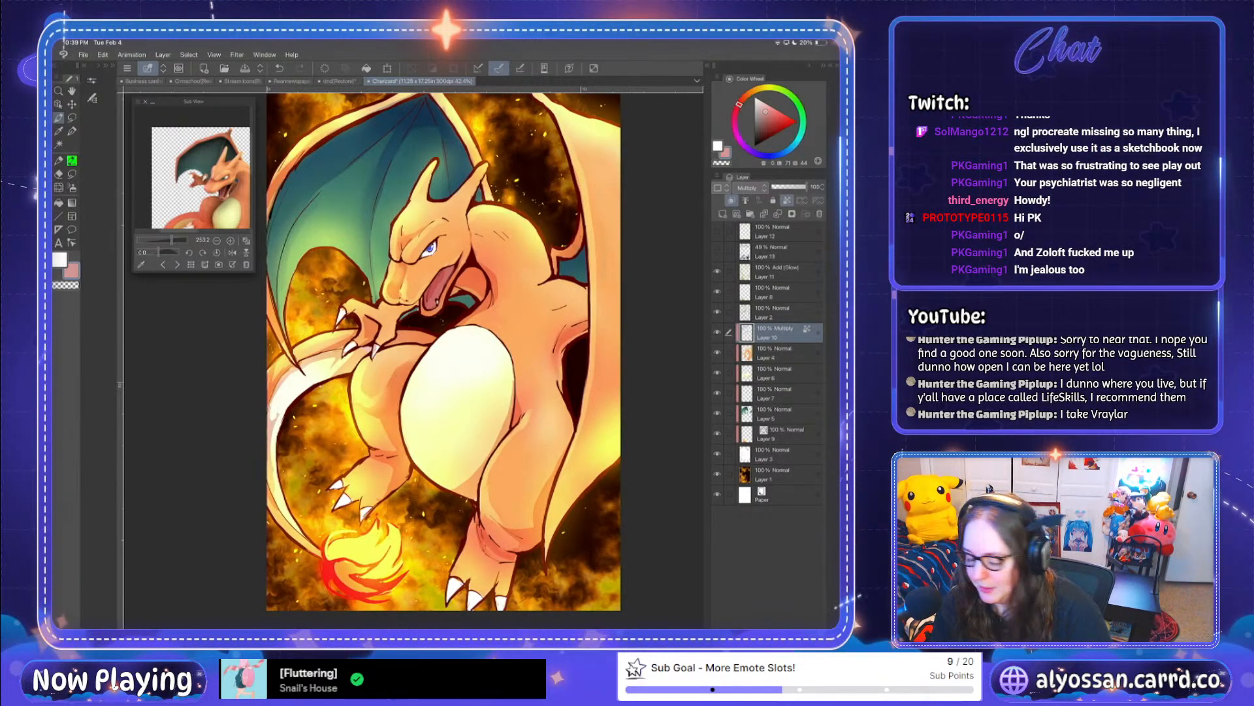
Step: Review the shading across the whole illustration with Layer 10 selected and undo the last edit
scroll(444, 353, down, 1)
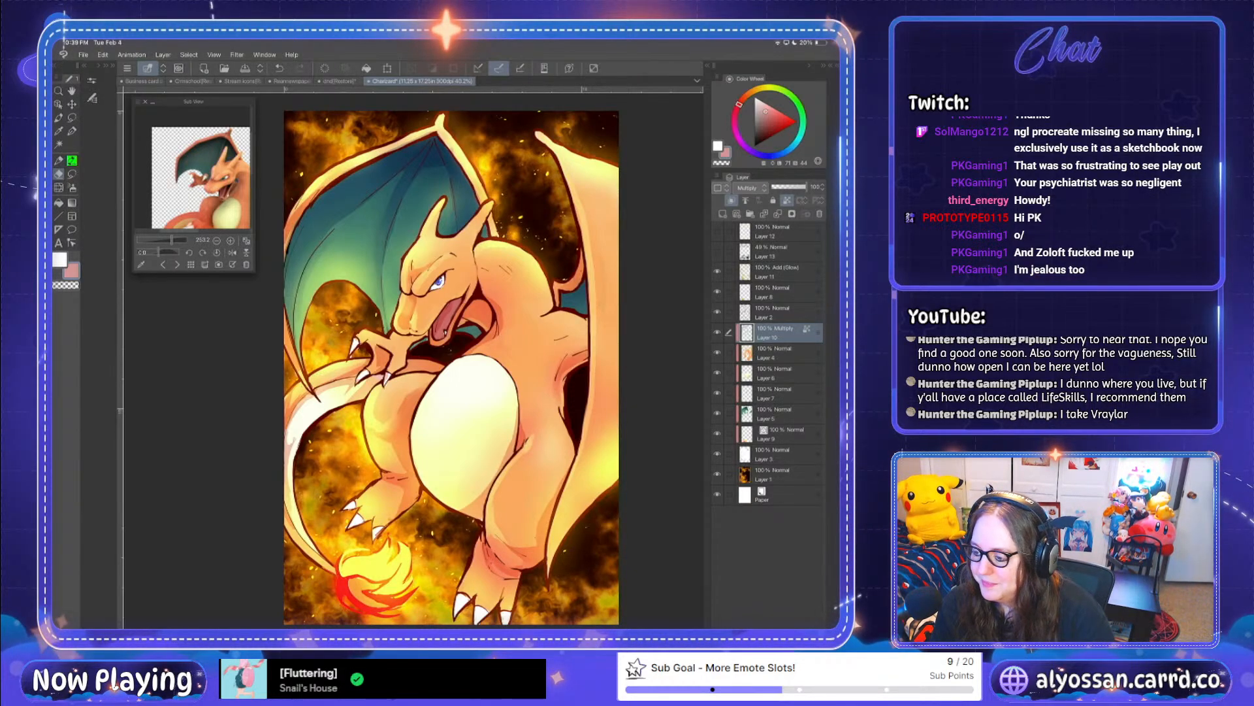
key(m)
key(b)
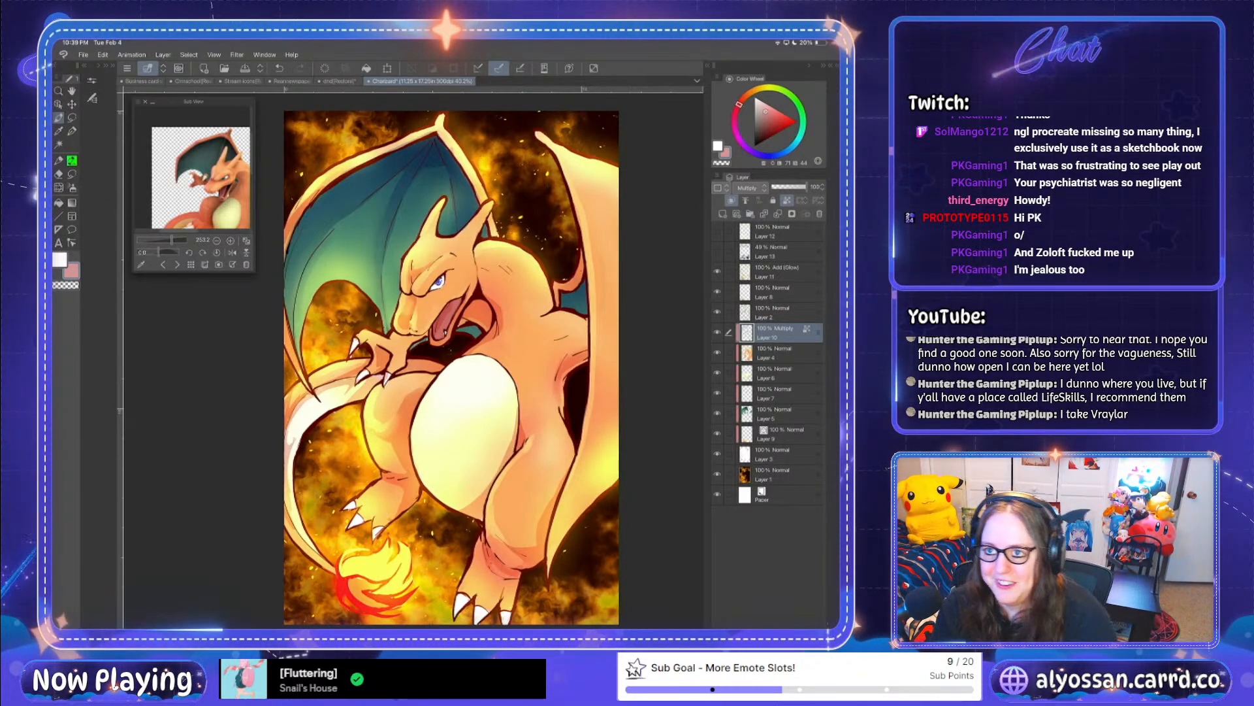
scroll(490, 367, down, 1)
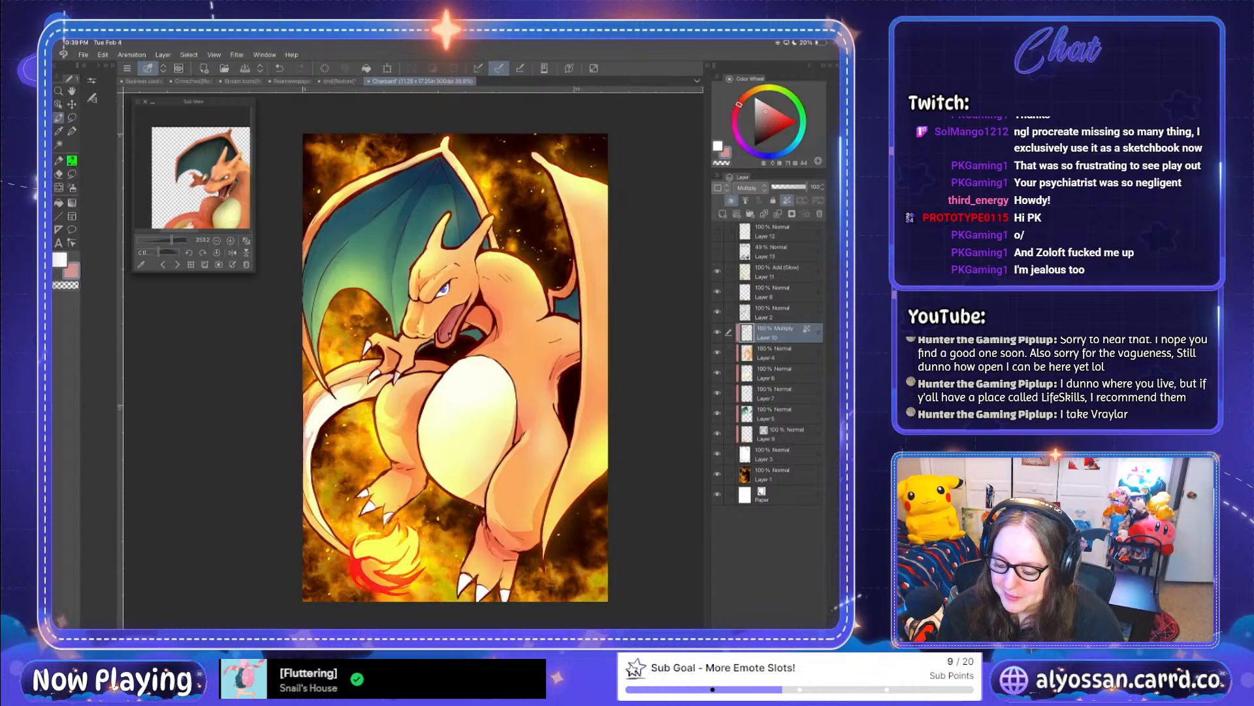
key(ctrl+z)
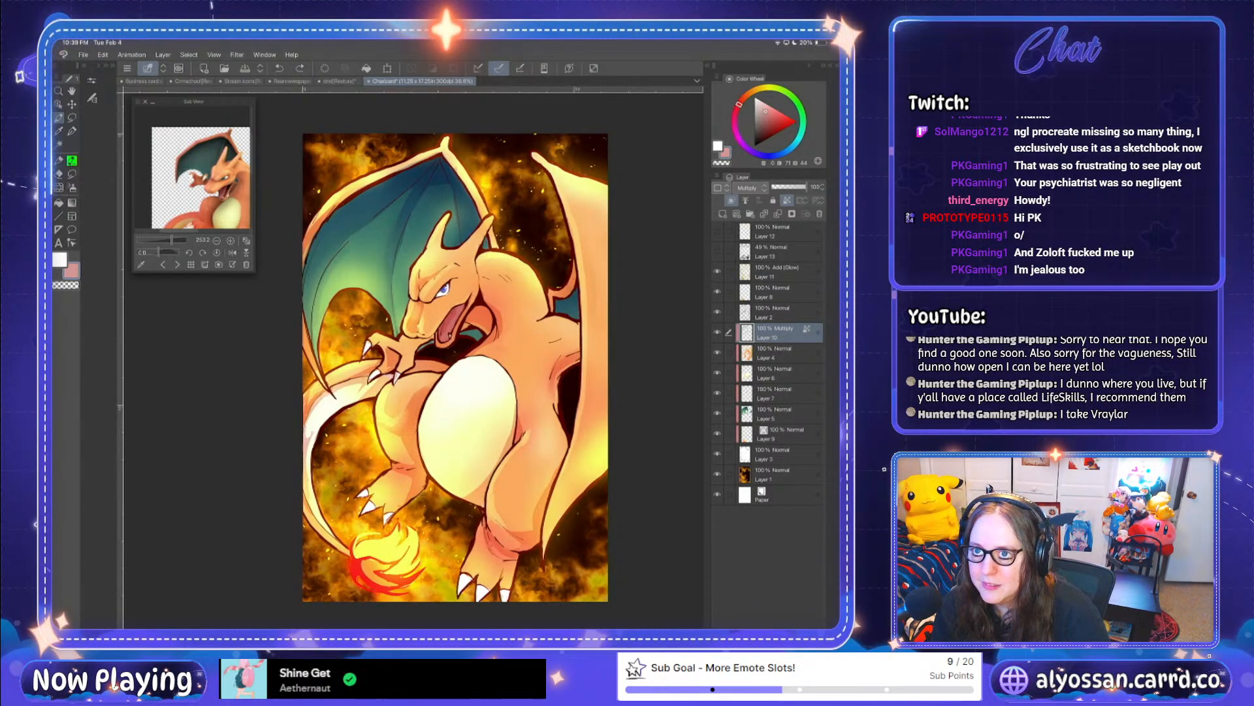
scroll(424, 358, up, 2)
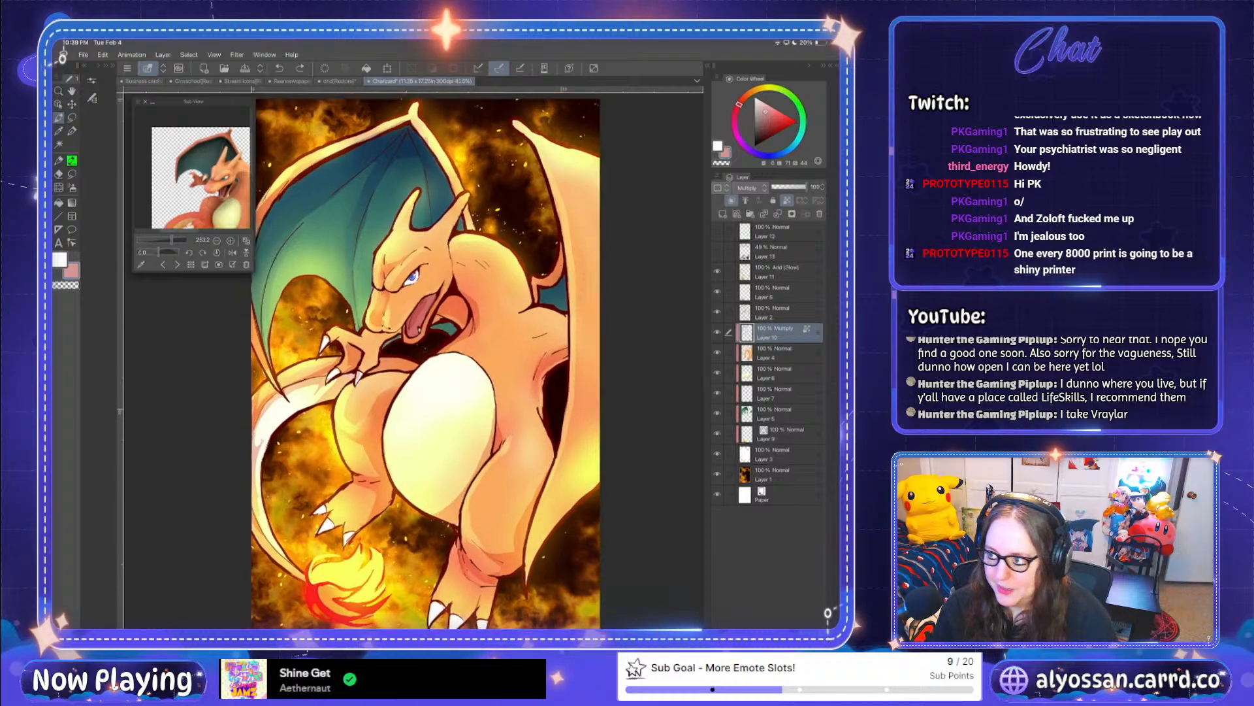
scroll(422, 359, down, 1)
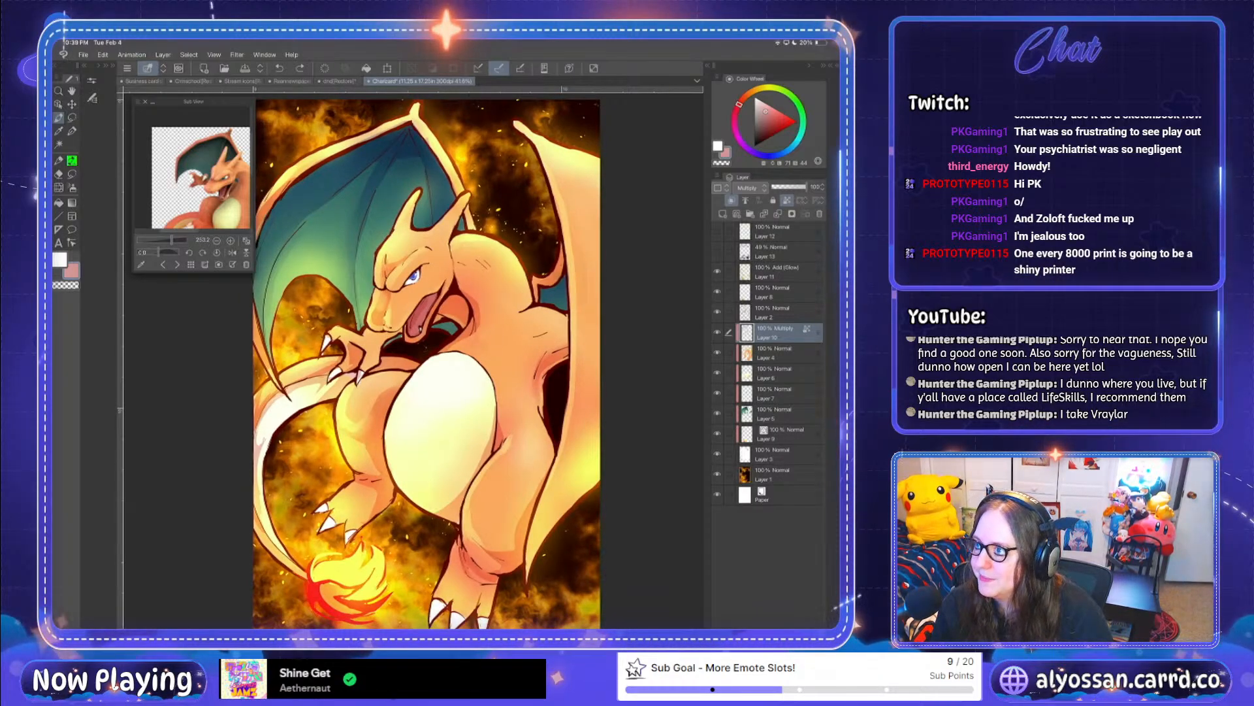
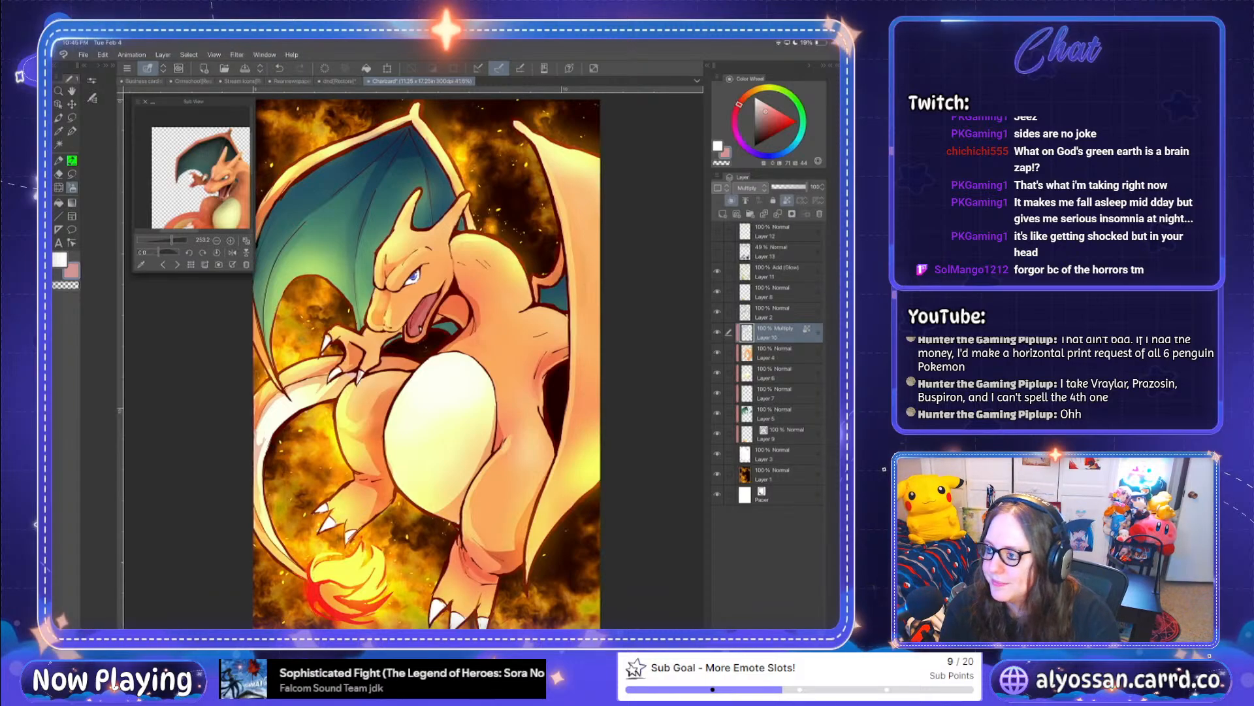
scroll(547, 335, up, 2)
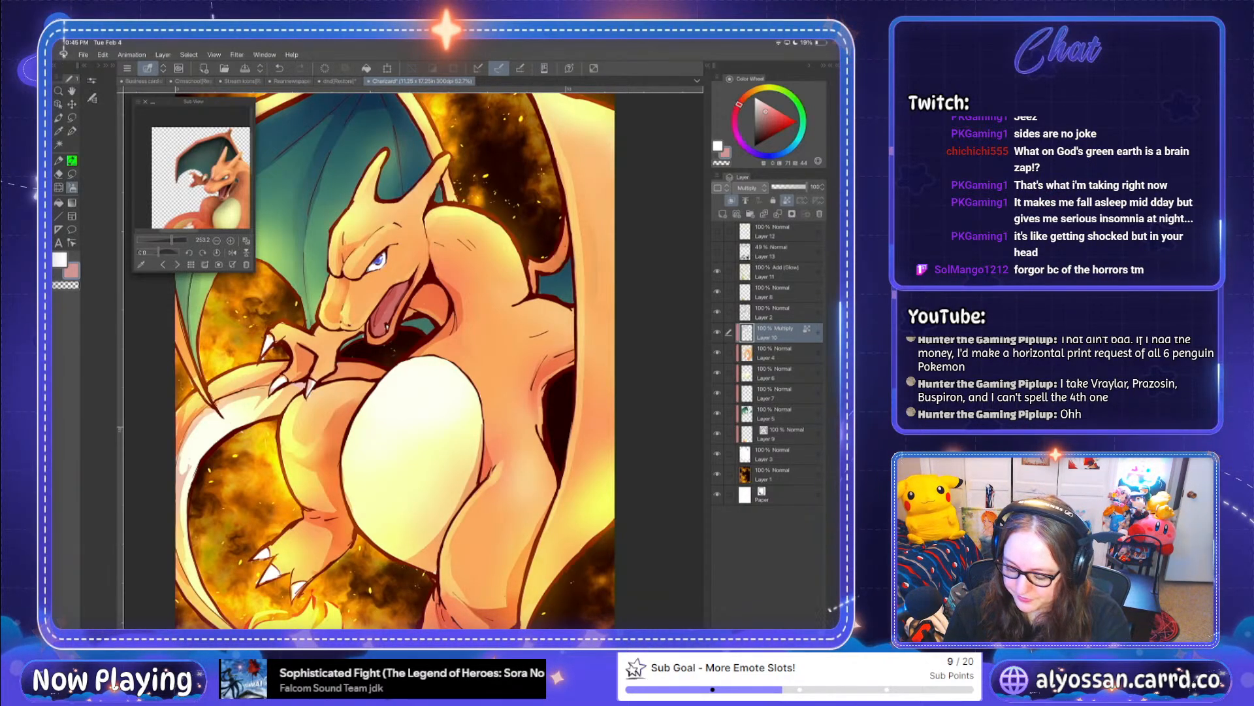
scroll(549, 225, down, 1)
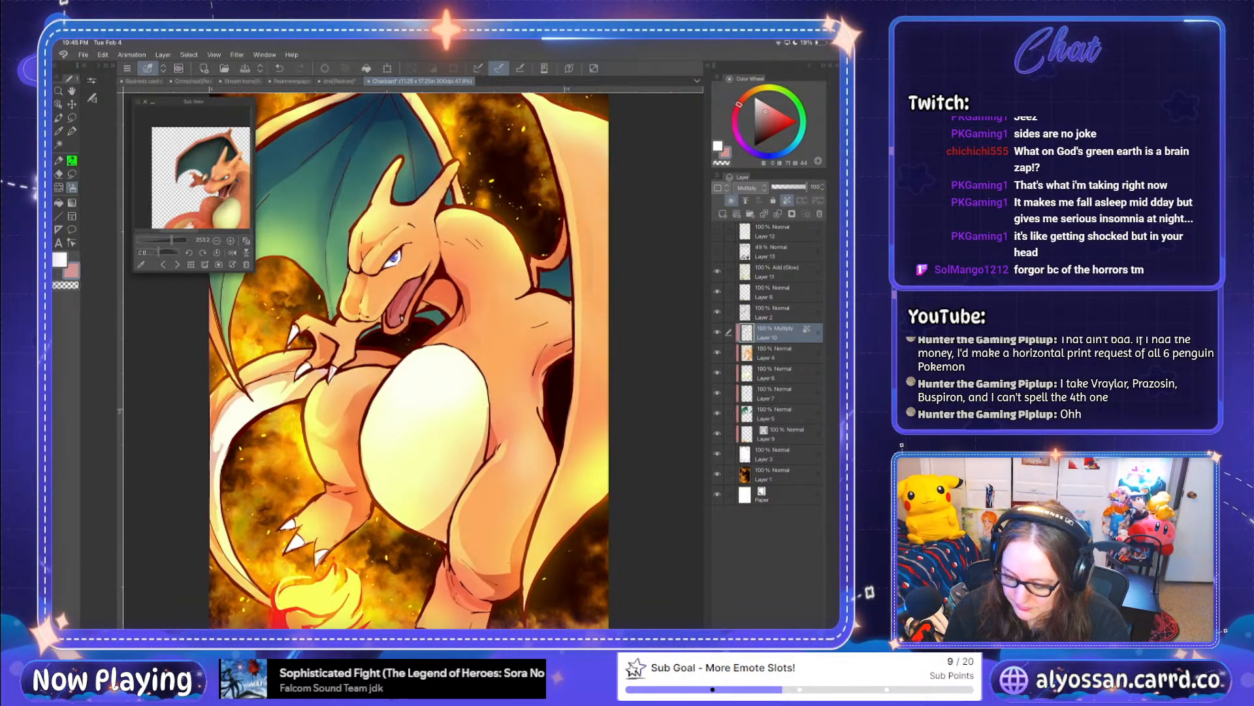
scroll(409, 358, down, 2)
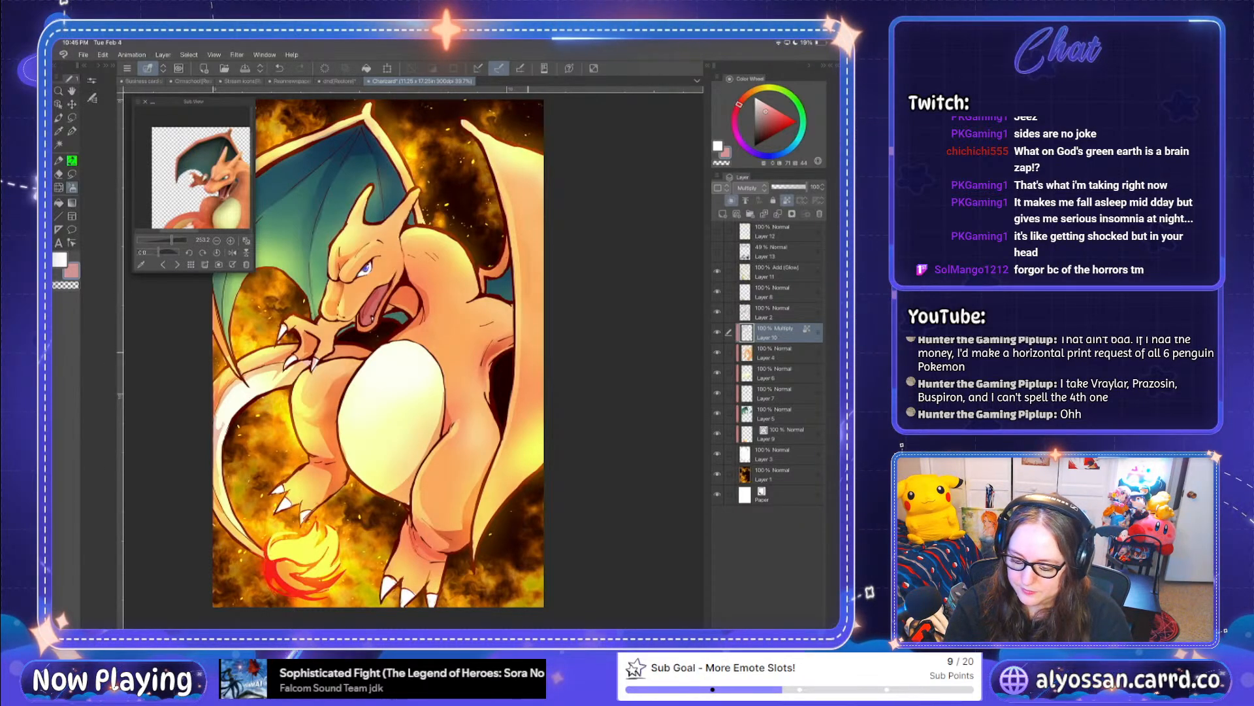
scroll(379, 352, down, 5)
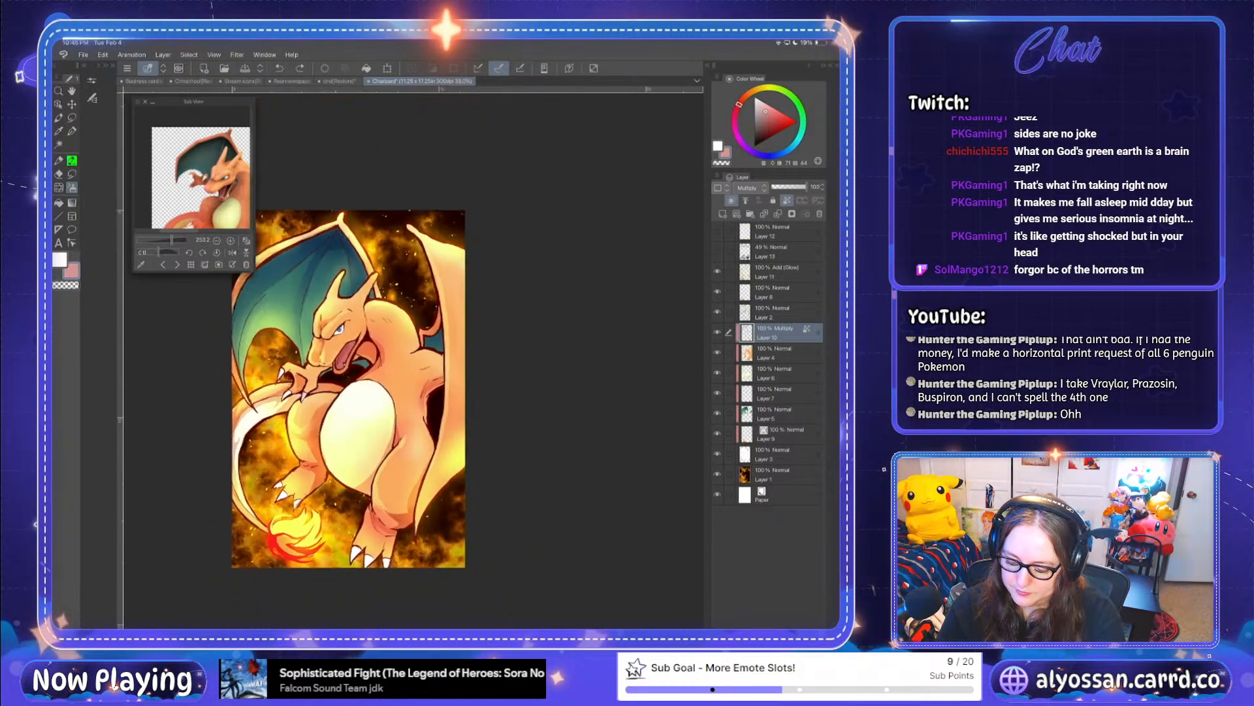
scroll(366, 396, up, 3)
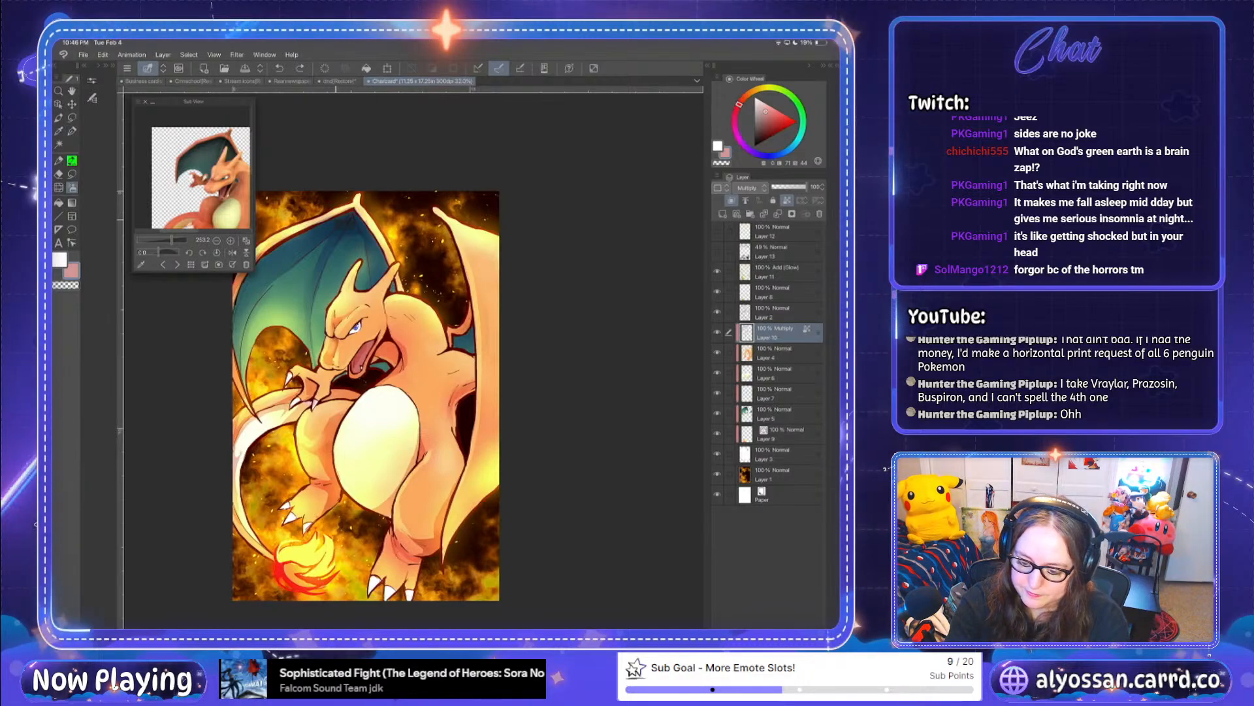
Step: Sample the pale blue from Charizard's eye and set it to a darker blue in the colour settings
alt+click(353, 326)
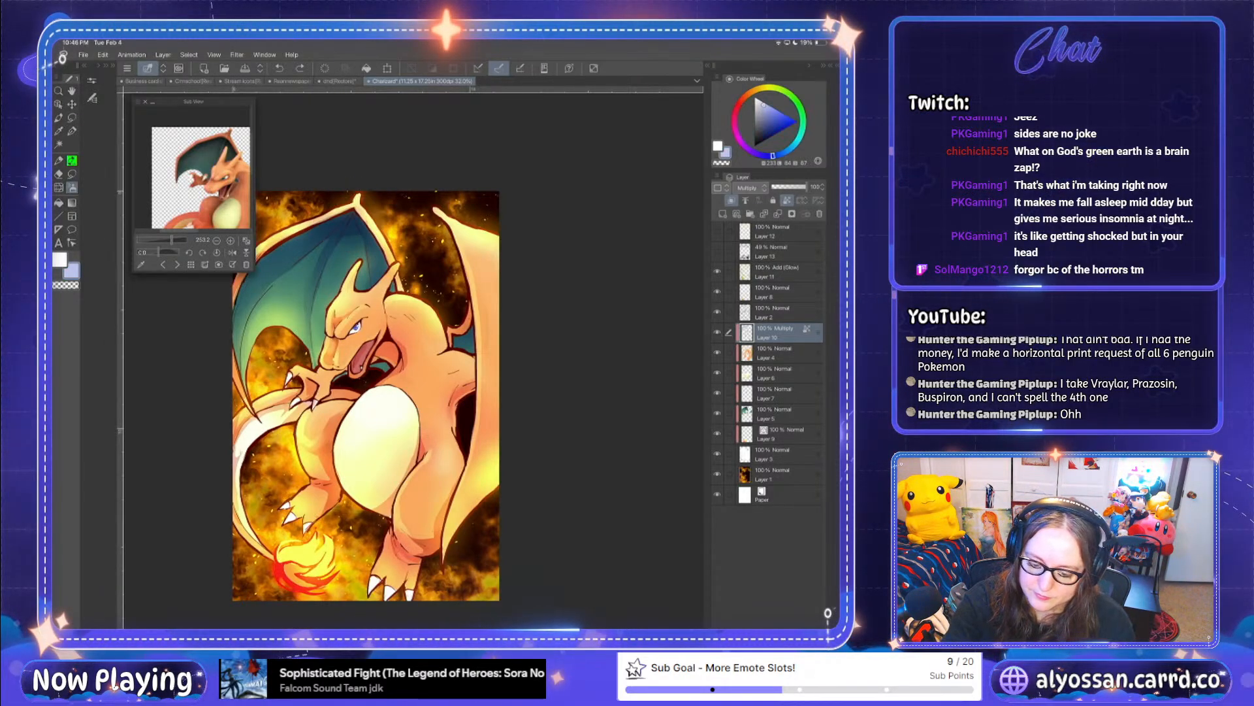
double_click(72, 271)
click(150, 294)
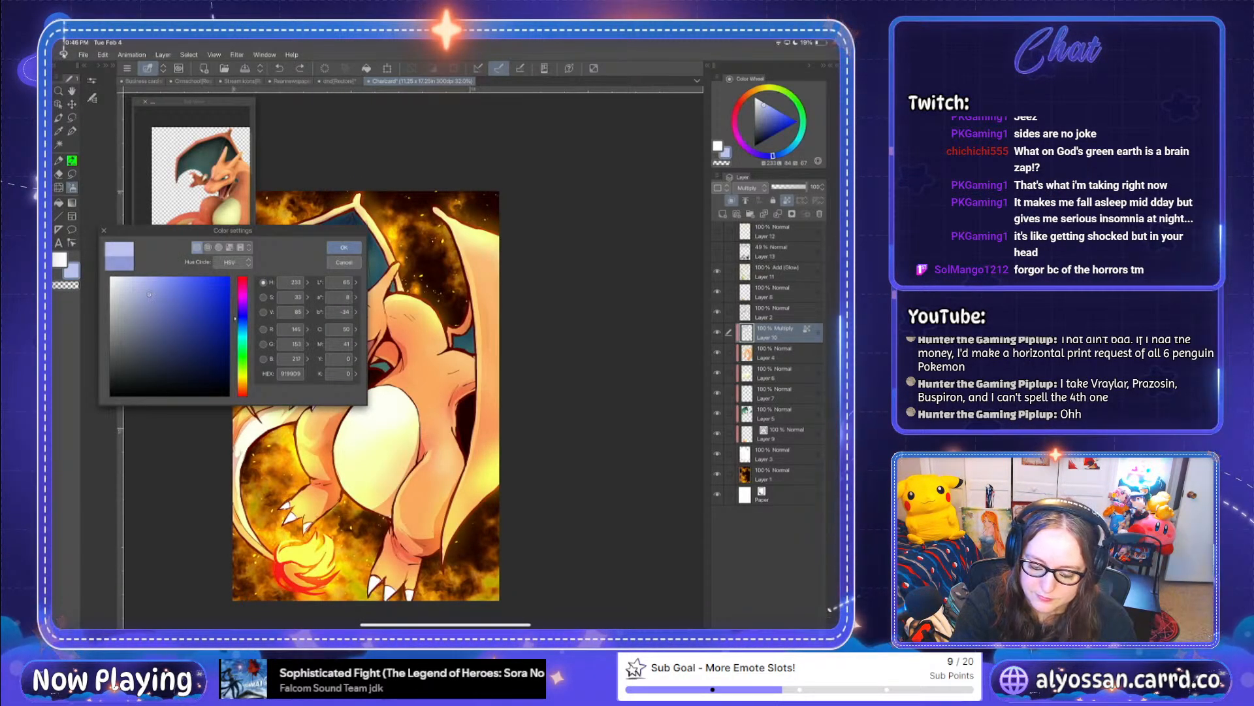
click(154, 299)
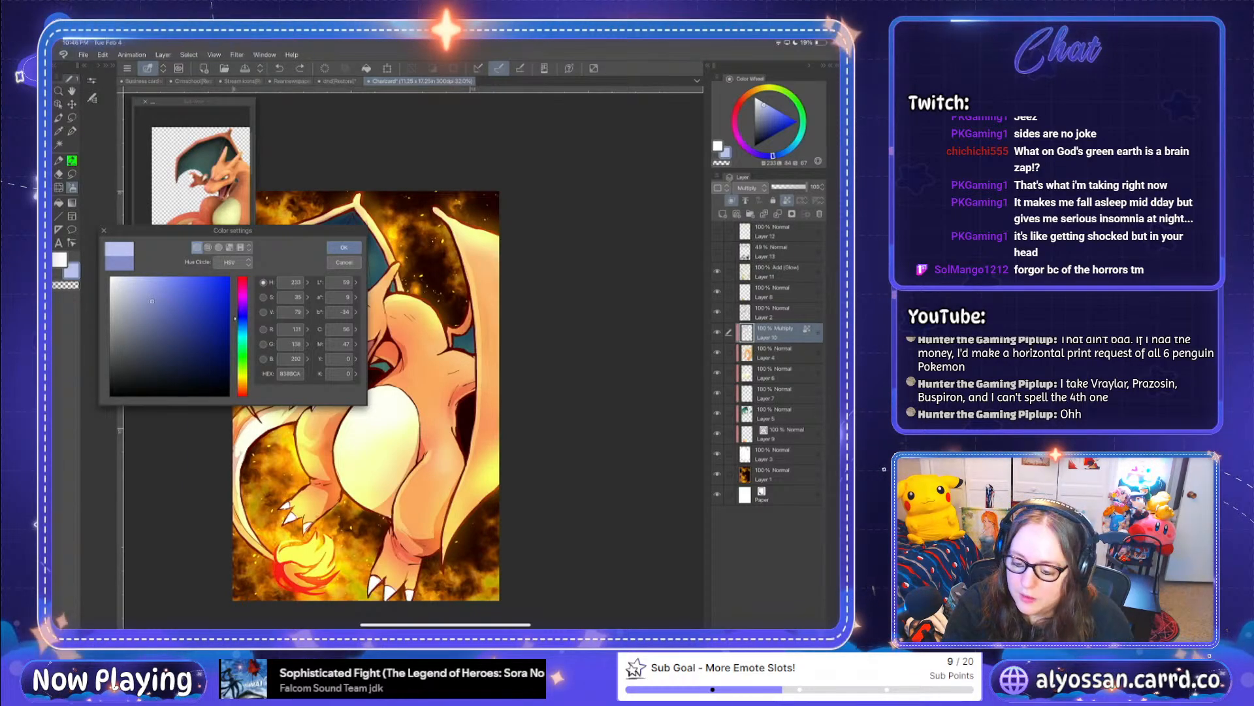
click(343, 248)
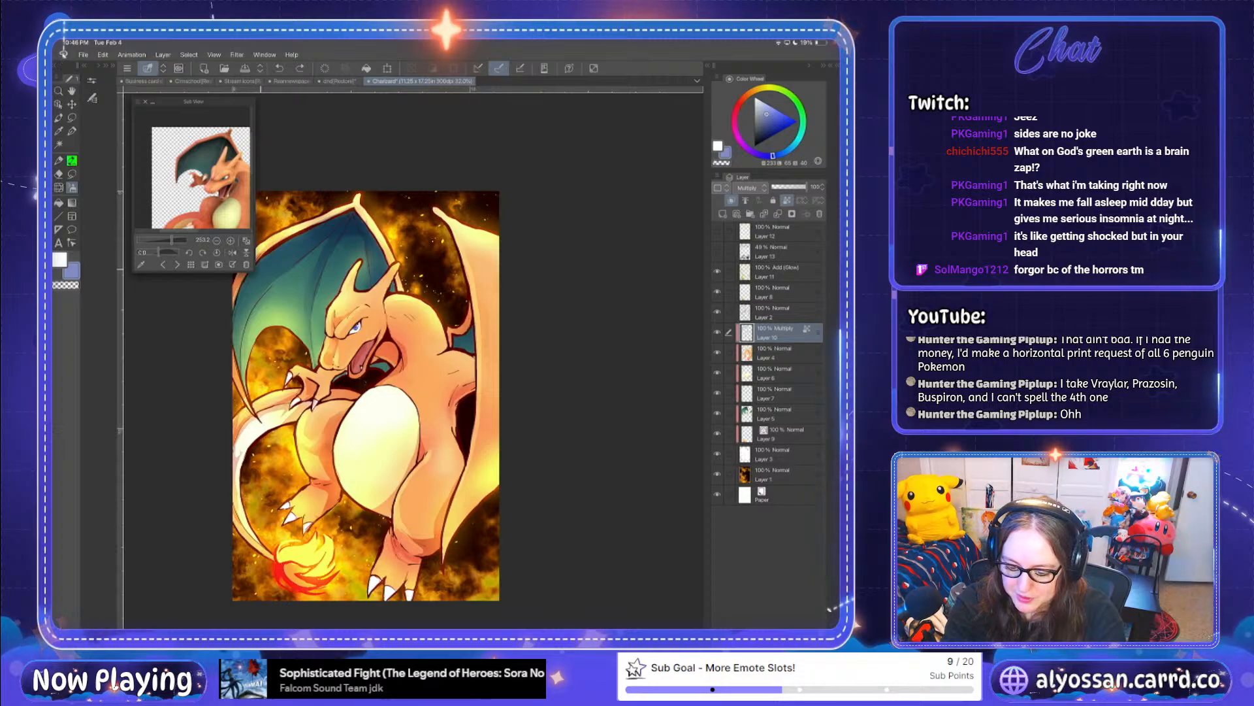
Step: Try an eraser touch-up on Layer 2 and undo the last edit
scroll(392, 392, up, 1)
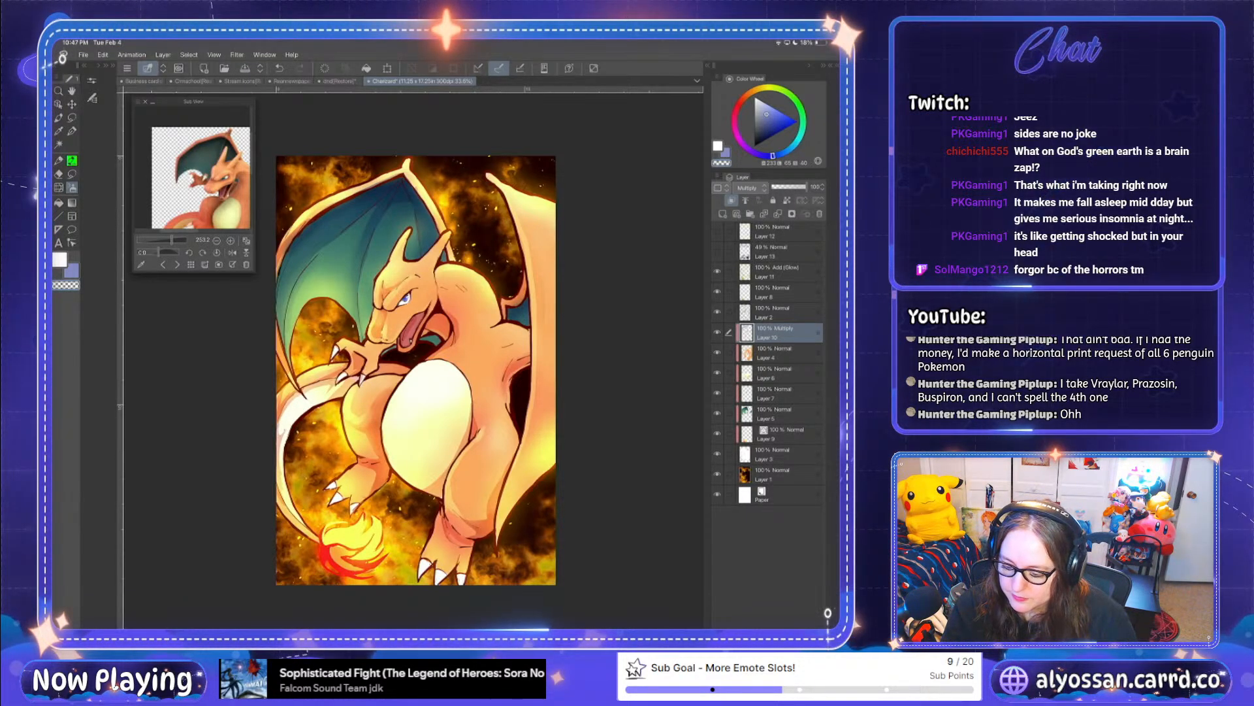
click(777, 353)
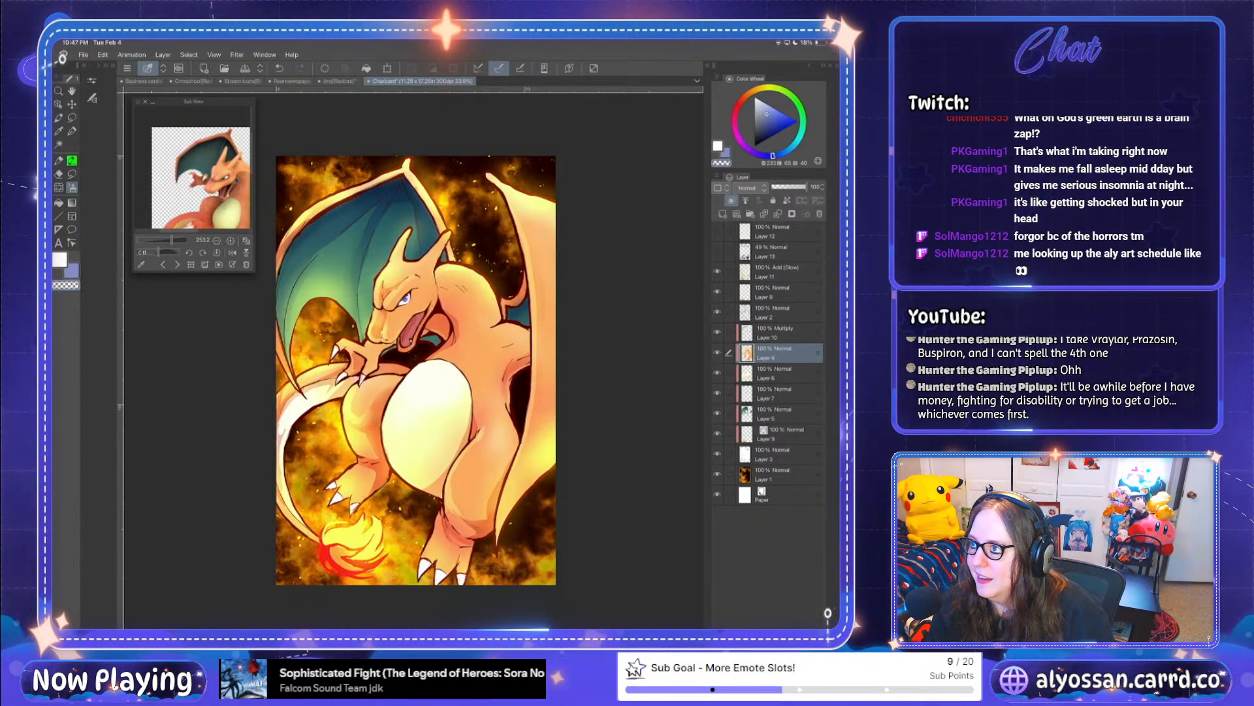
scroll(416, 366, up, 2)
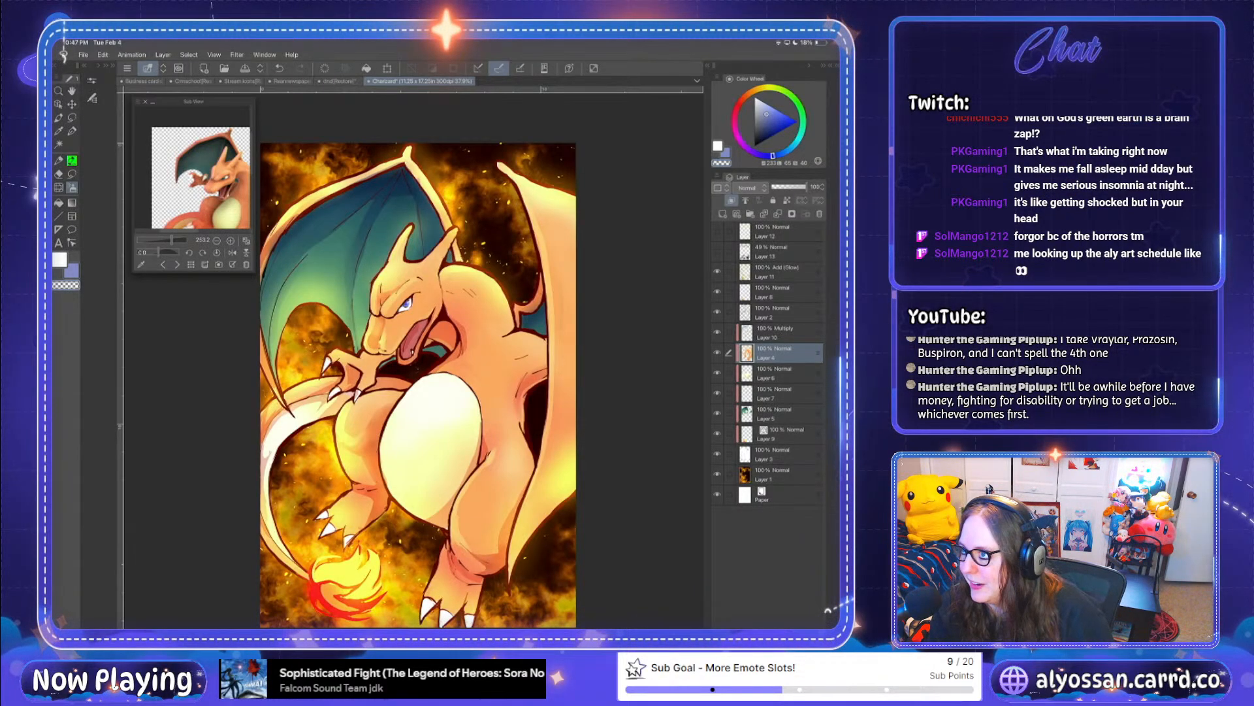
scroll(418, 366, up, 1)
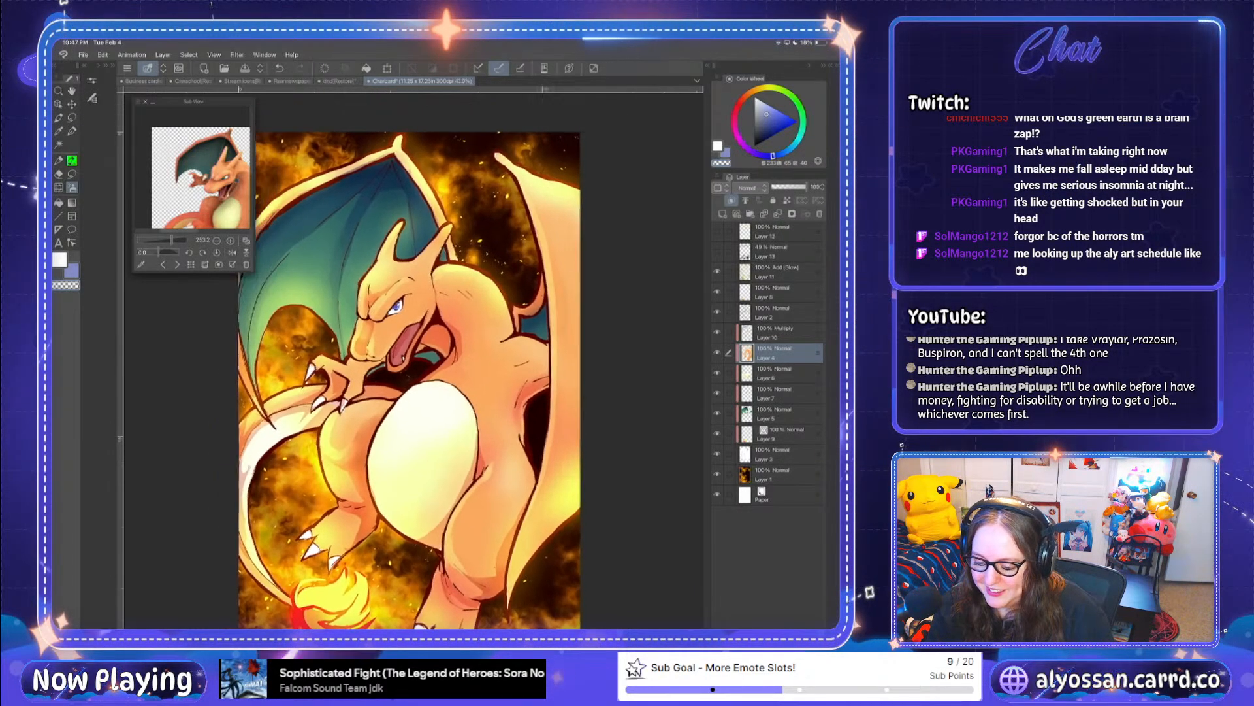
scroll(419, 366, down, 2)
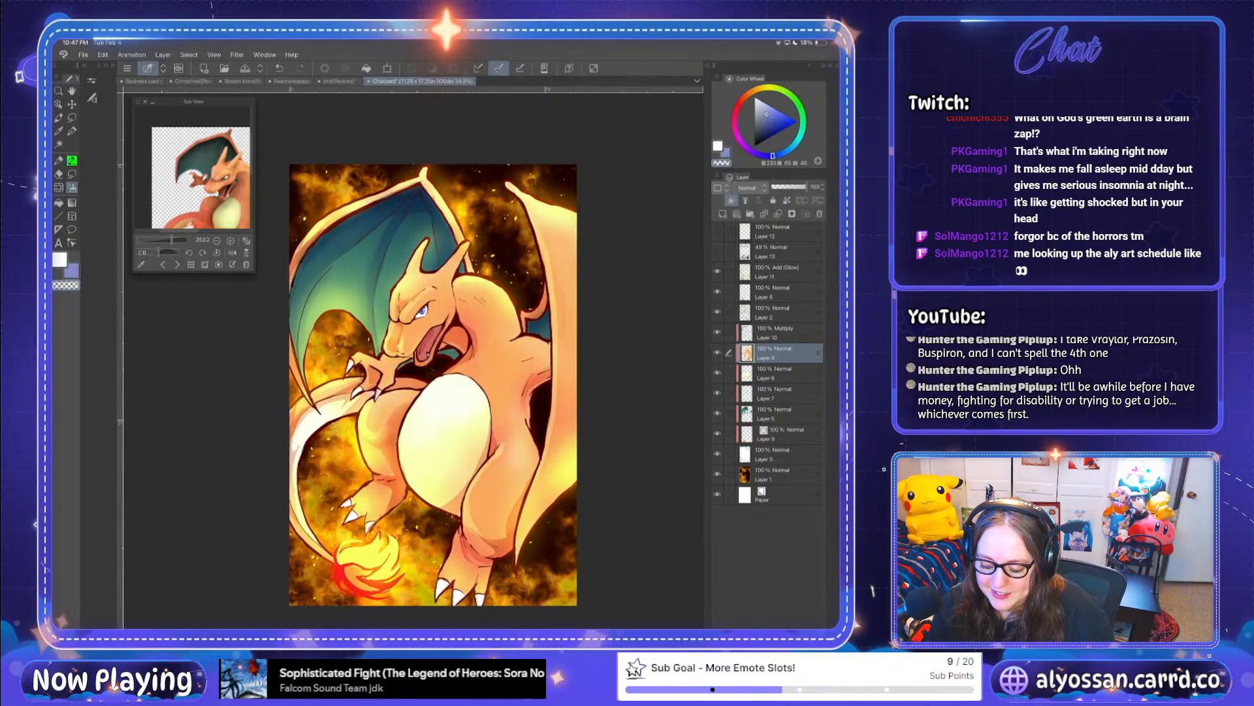
click(777, 272)
click(777, 313)
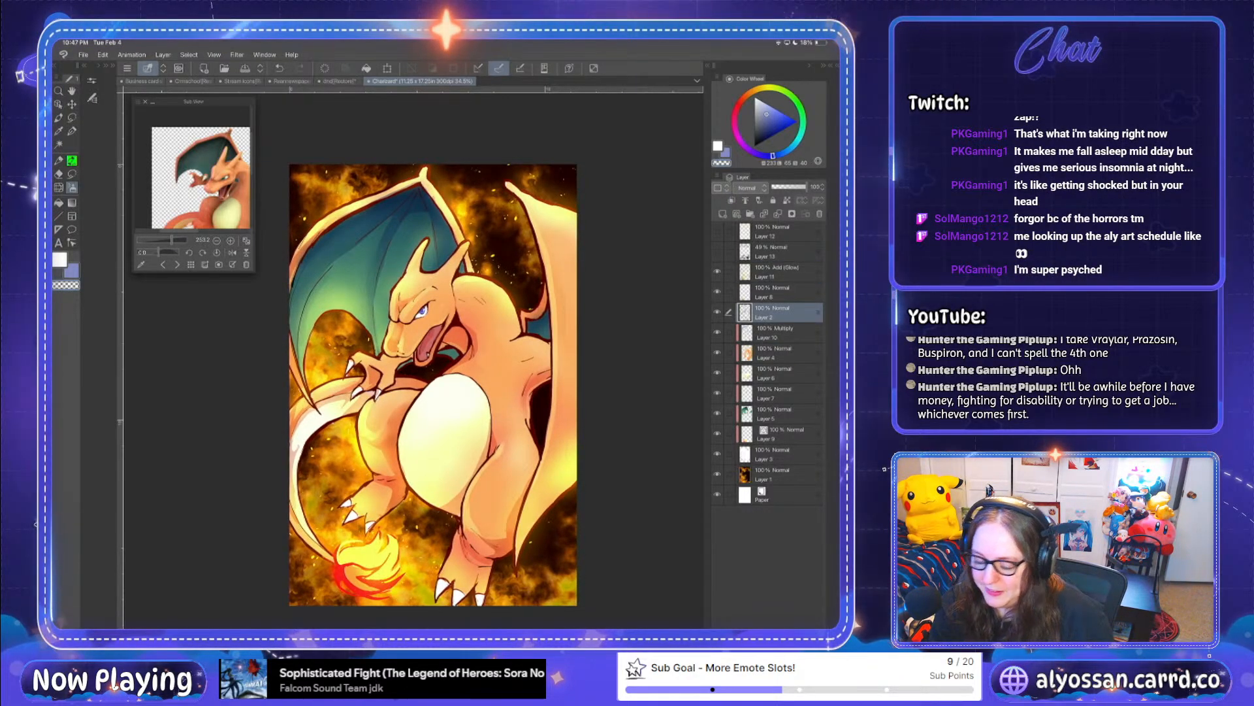
scroll(446, 484, up, 2)
scroll(446, 405, up, 1)
click(59, 174)
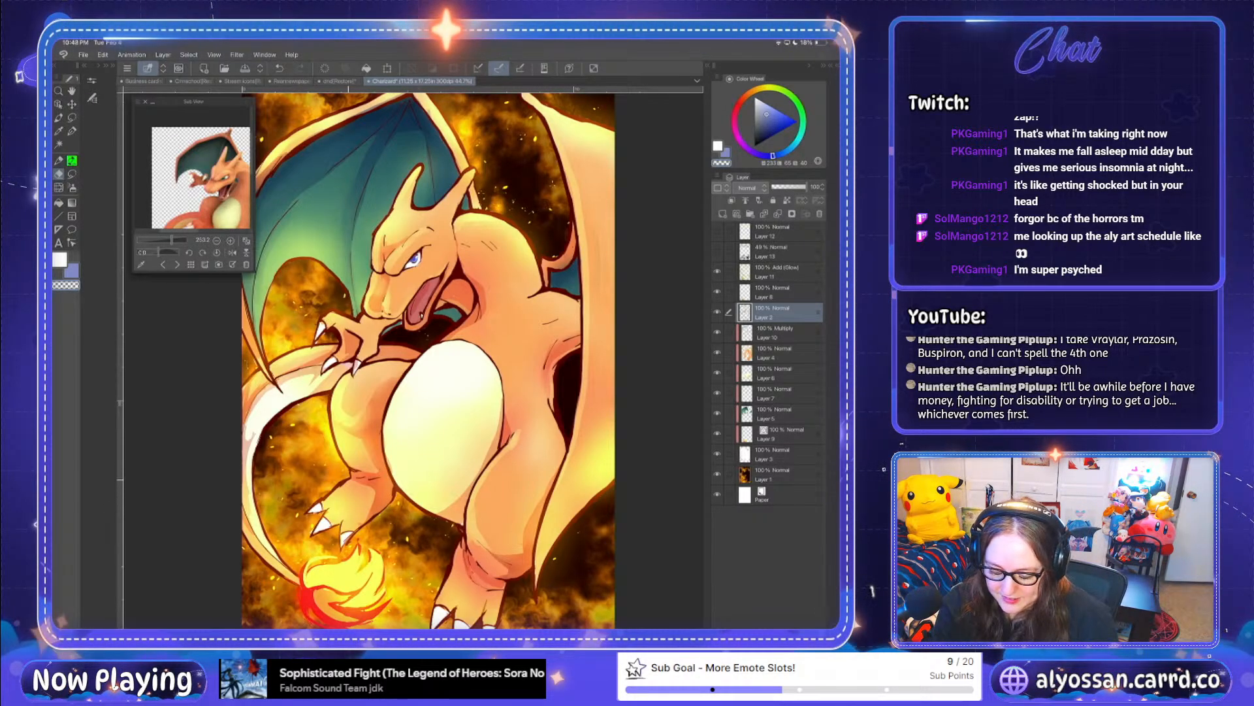
key(ctrl+z)
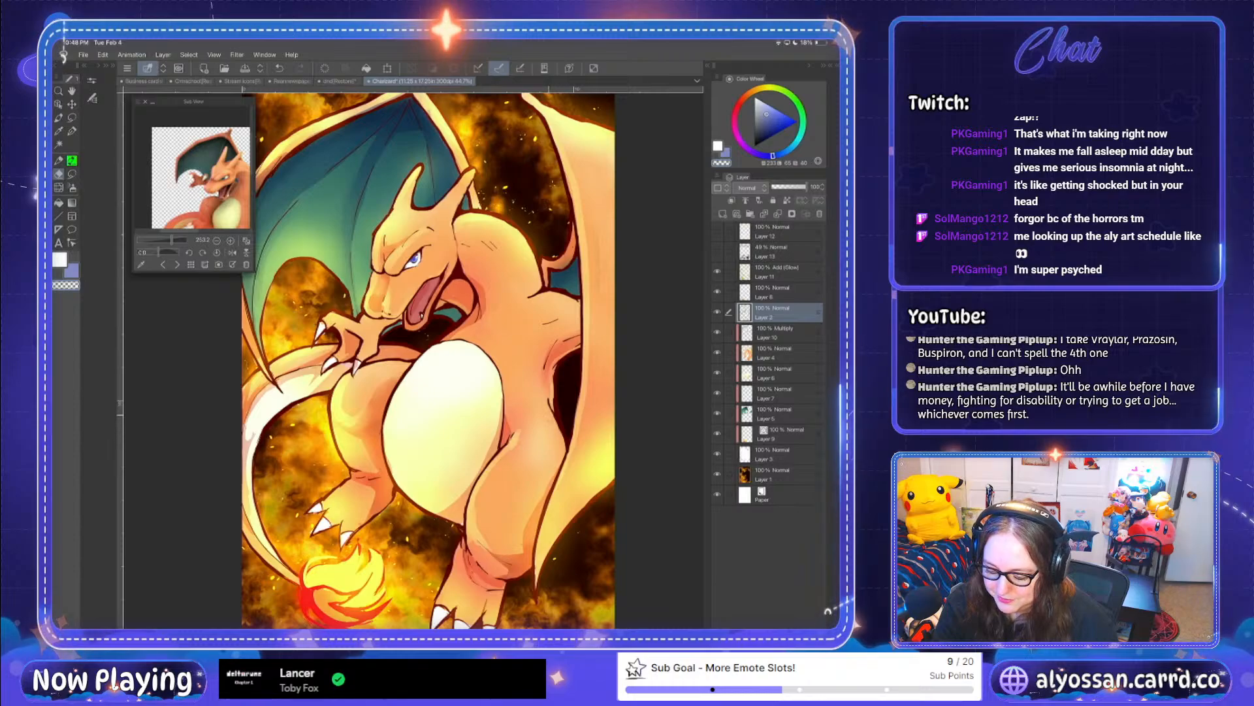
Step: Try sampling the tail flame's orange and red while switching between Layers 8, 4 and 11
scroll(580, 437, down, 5)
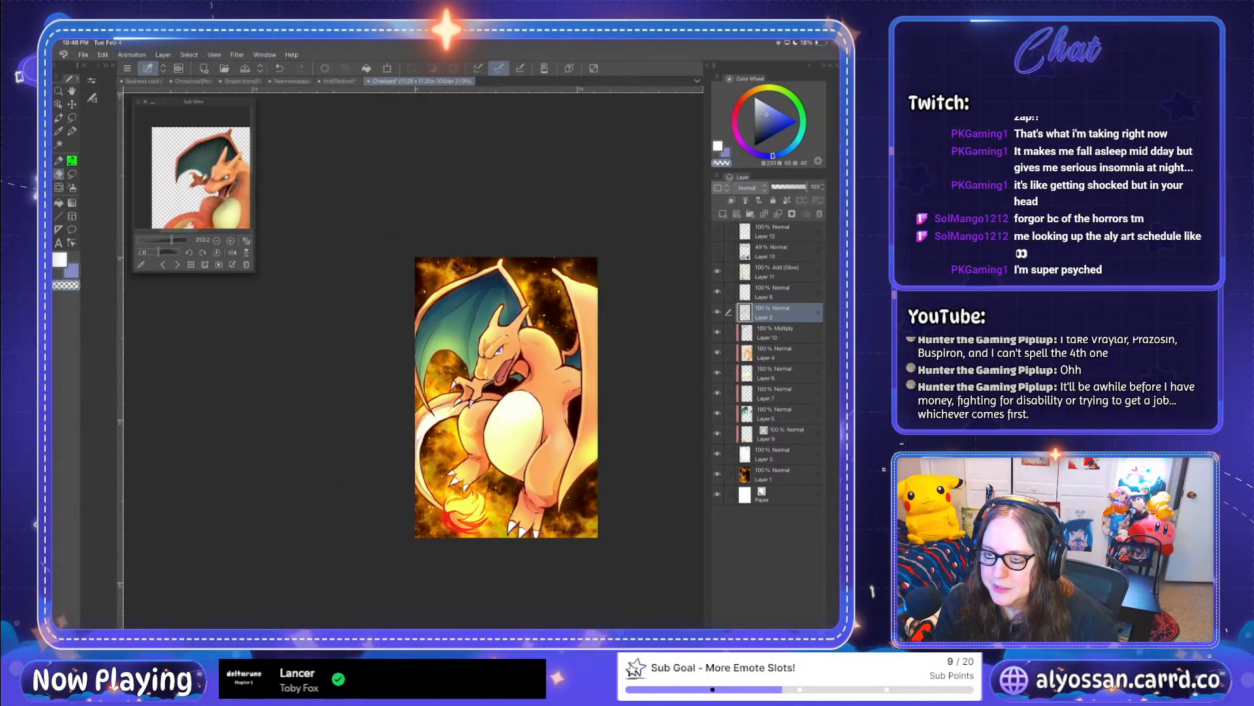
scroll(605, 448, up, 4)
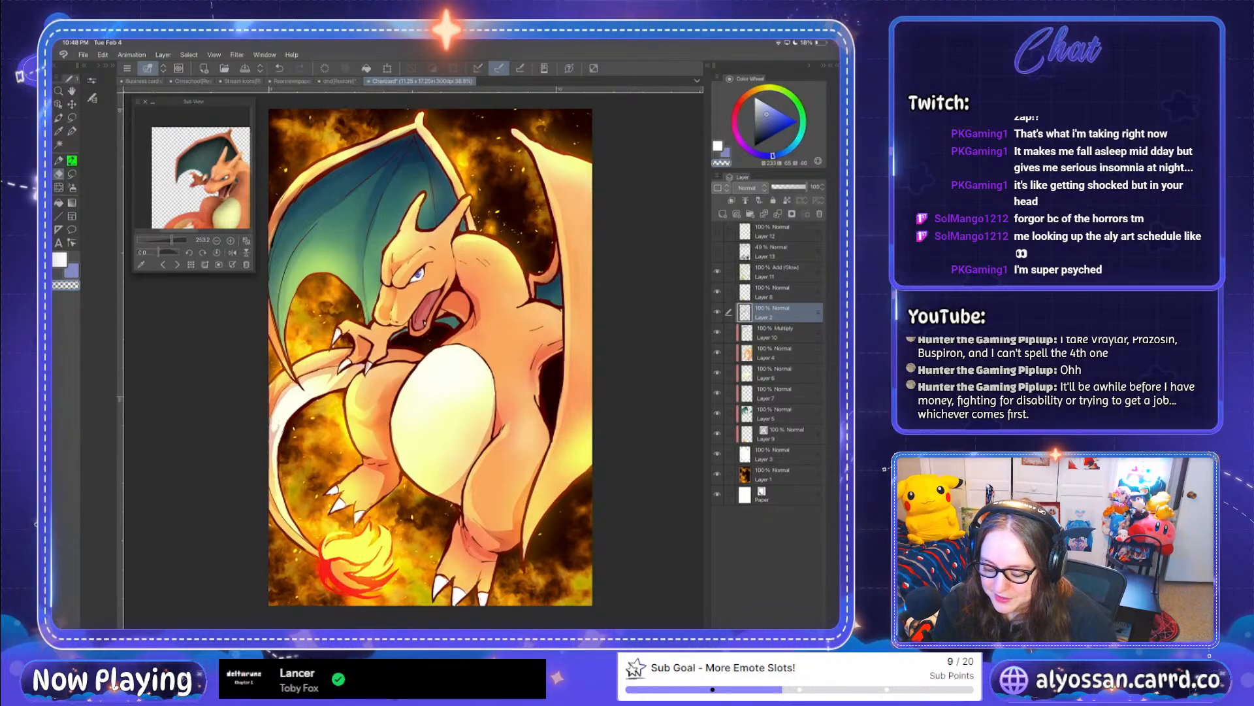
scroll(511, 473, up, 1)
click(777, 292)
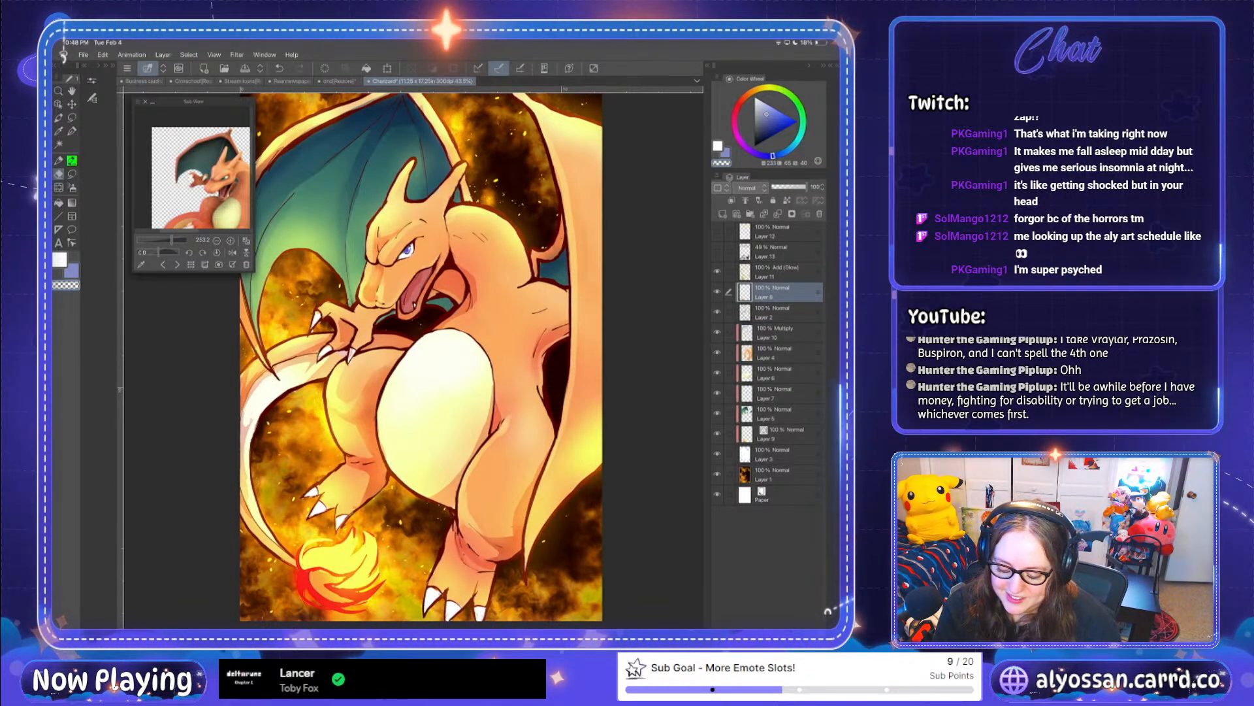
drag(364, 542, 324, 560)
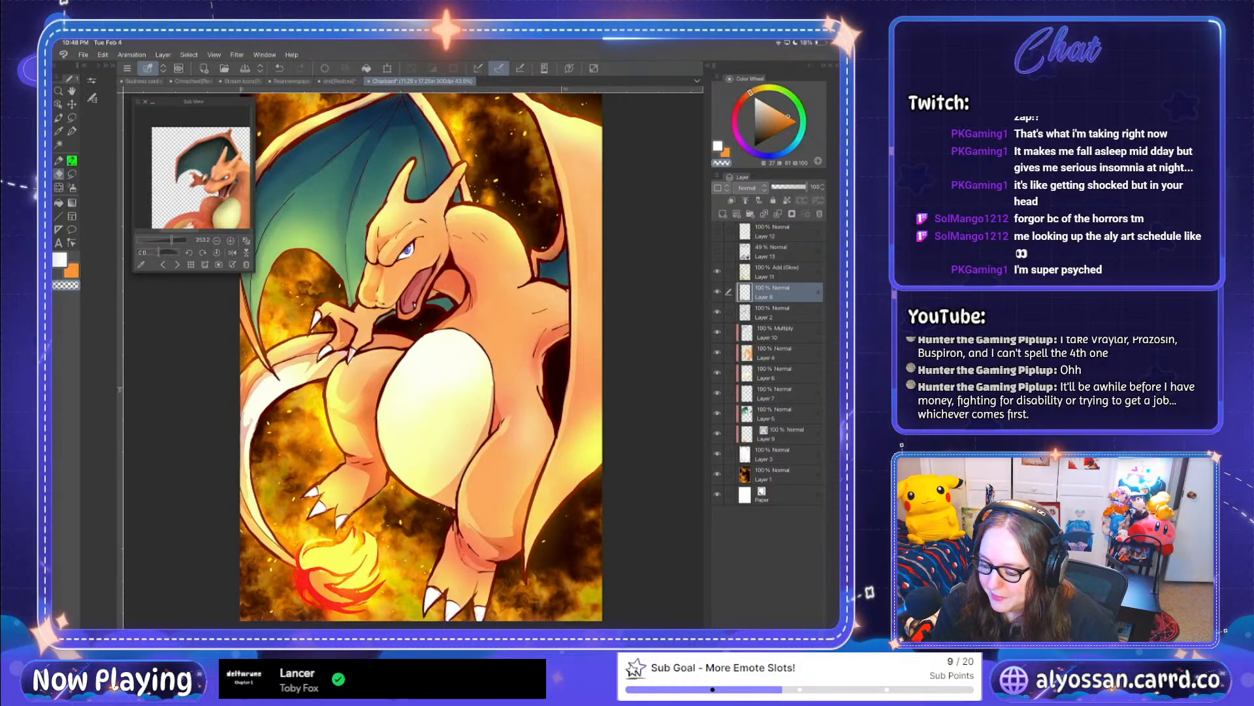
click(777, 353)
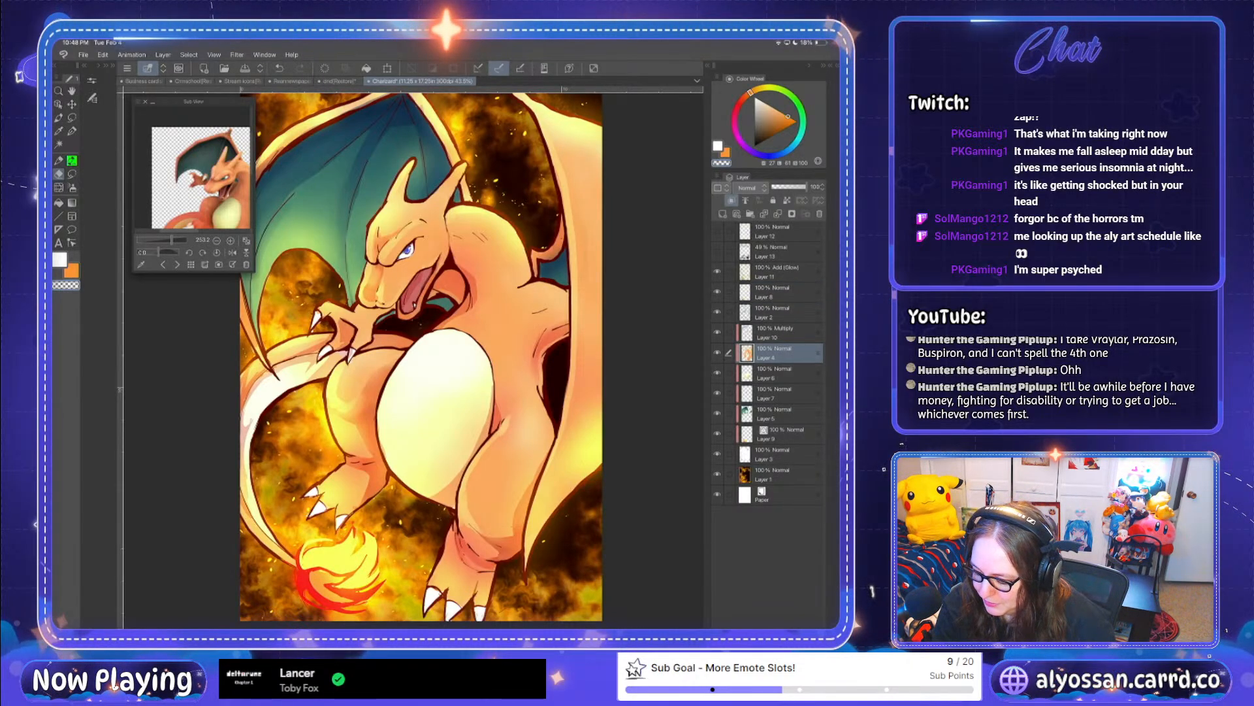
click(777, 292)
click(778, 273)
click(778, 272)
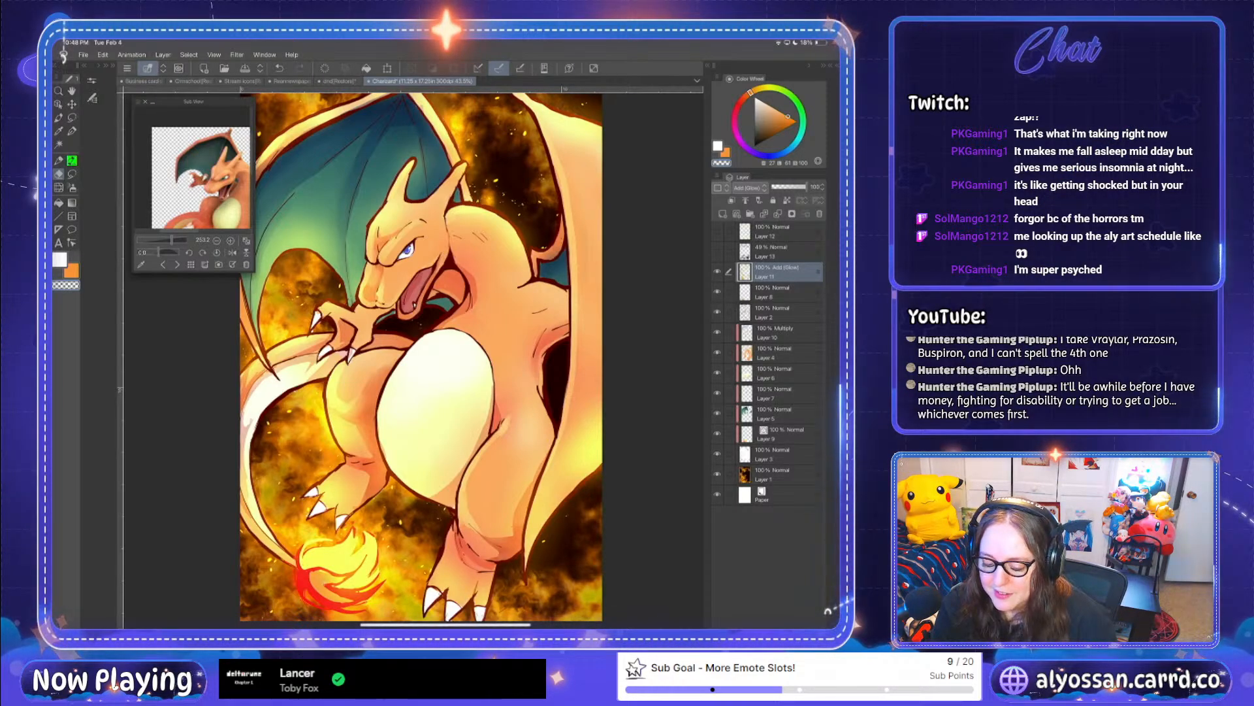
alt+click(315, 565)
drag(316, 565, 311, 554)
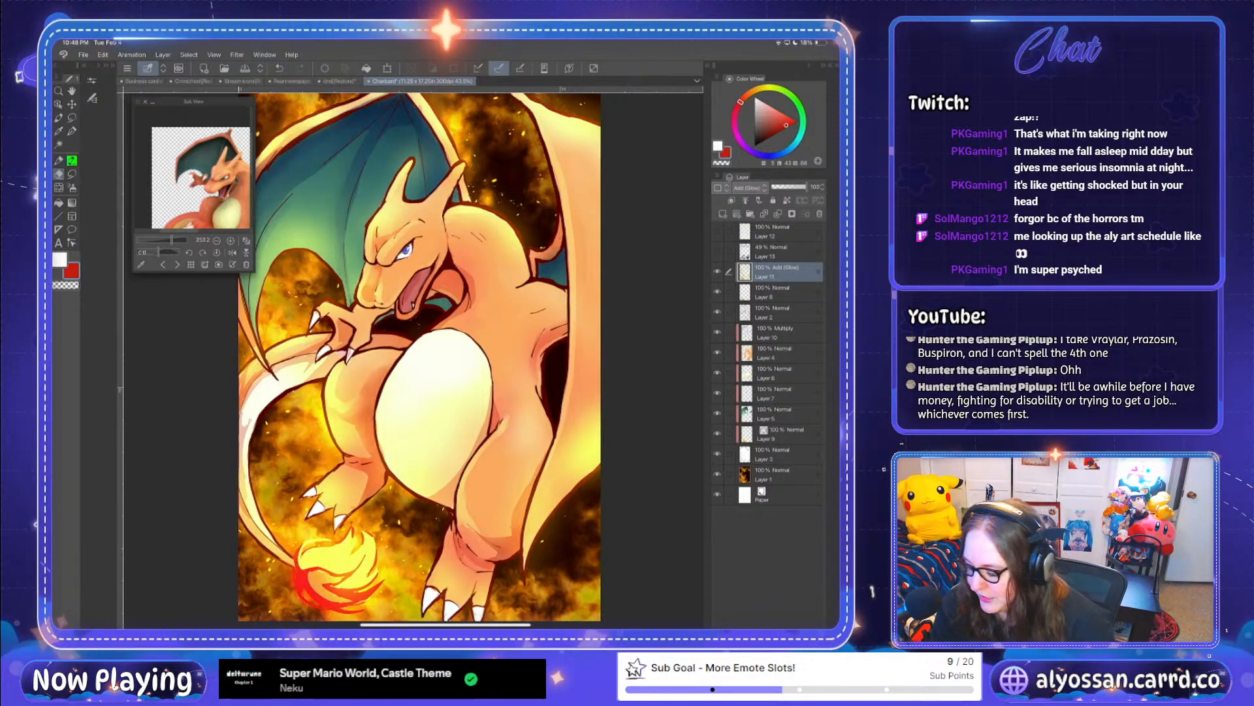
Step: Rework the red lower part of the tail flame on Layer 8 with orange sampled from the flame, and tidy it with the eraser
click(778, 292)
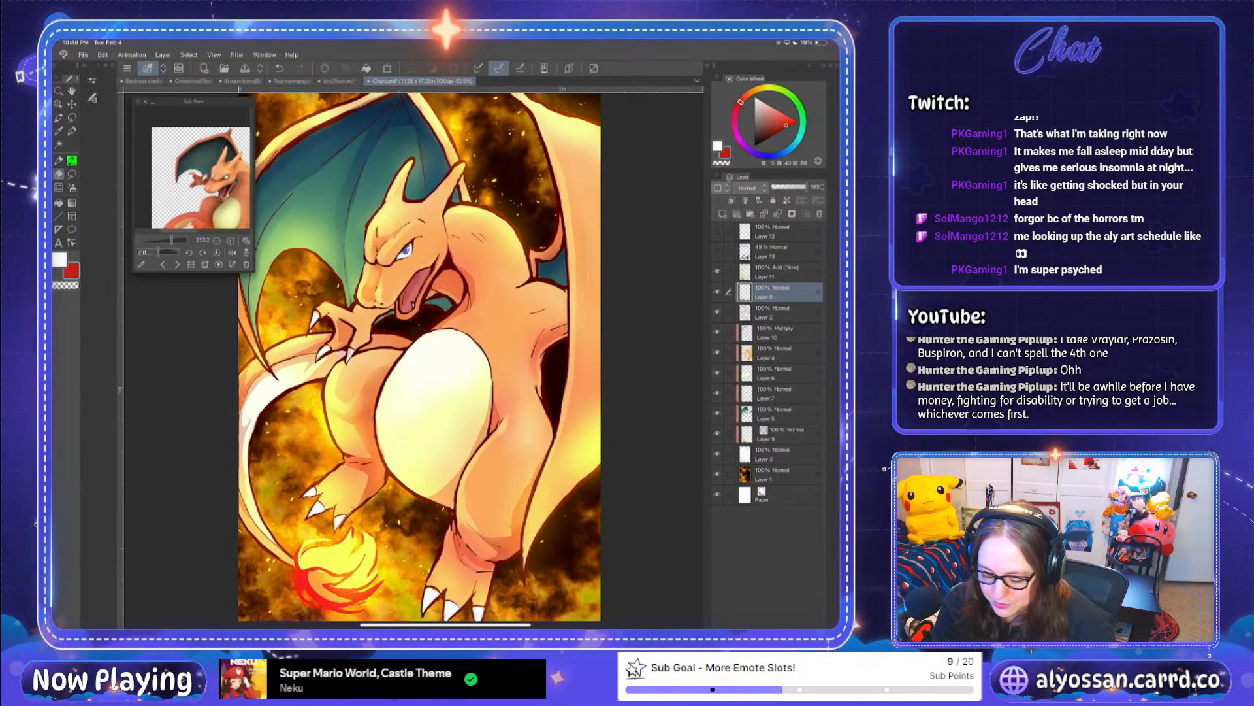
alt+click(328, 563)
drag(328, 563, 318, 568)
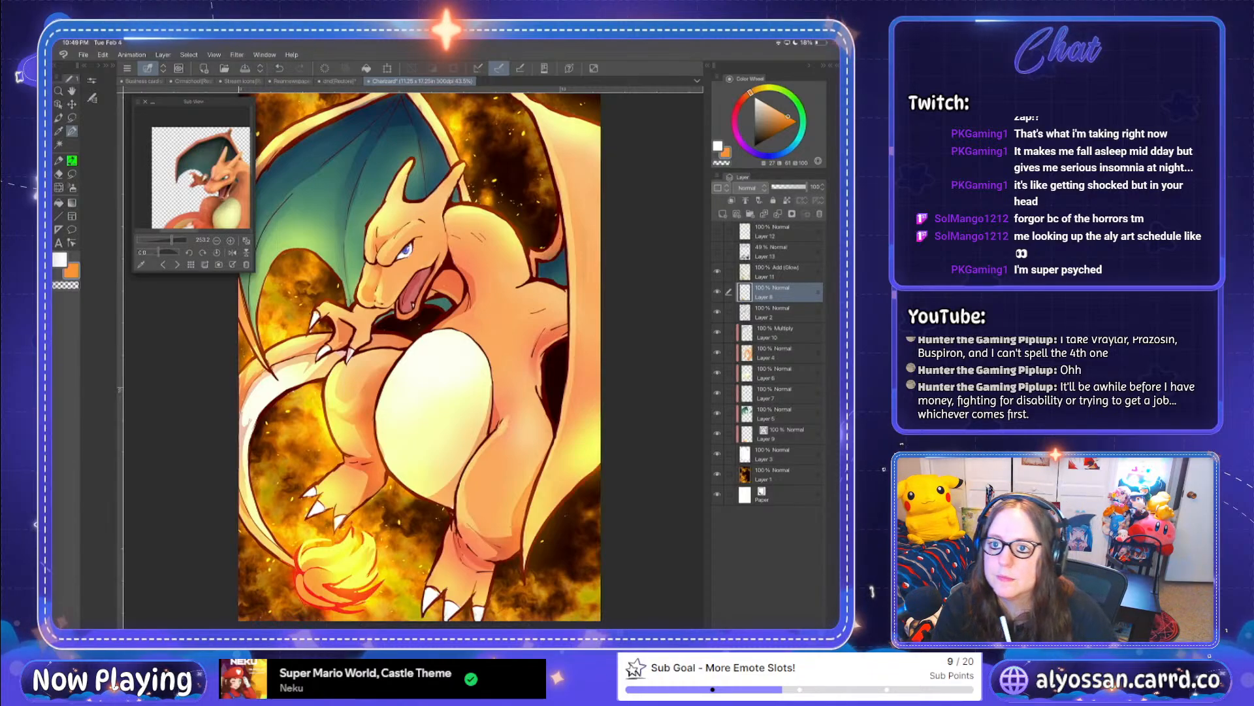
key(e)
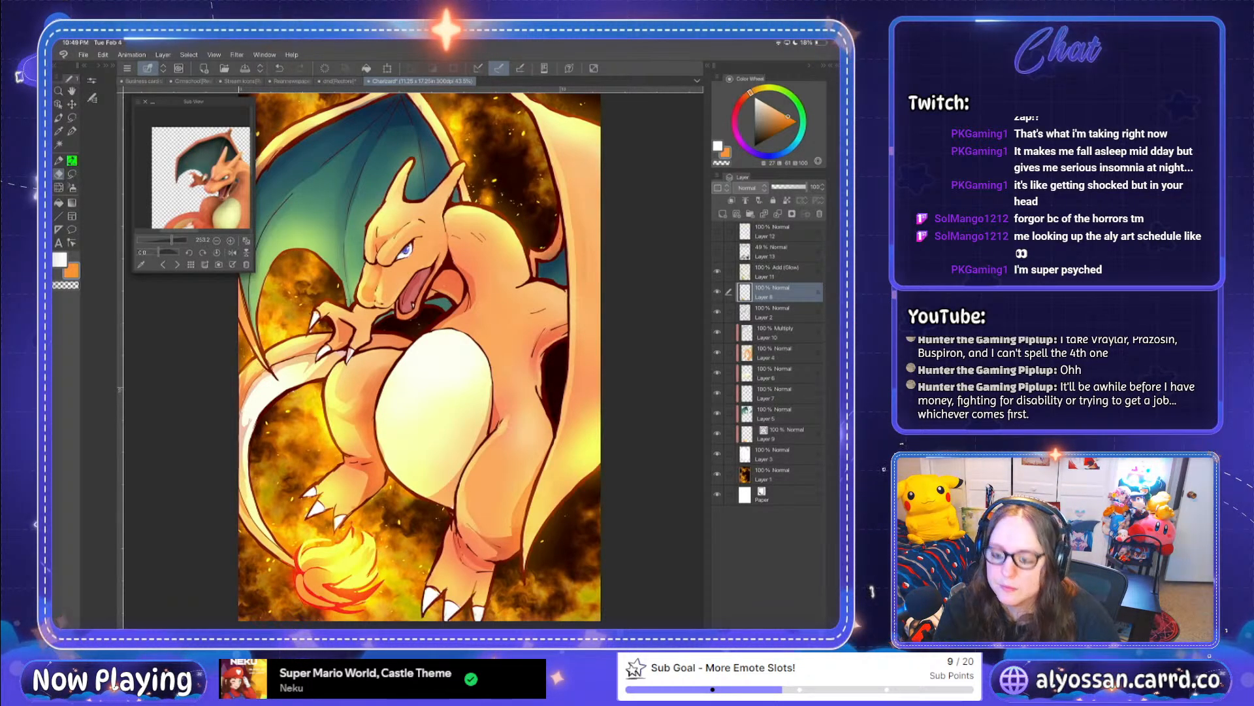
drag(401, 627, 401, 597)
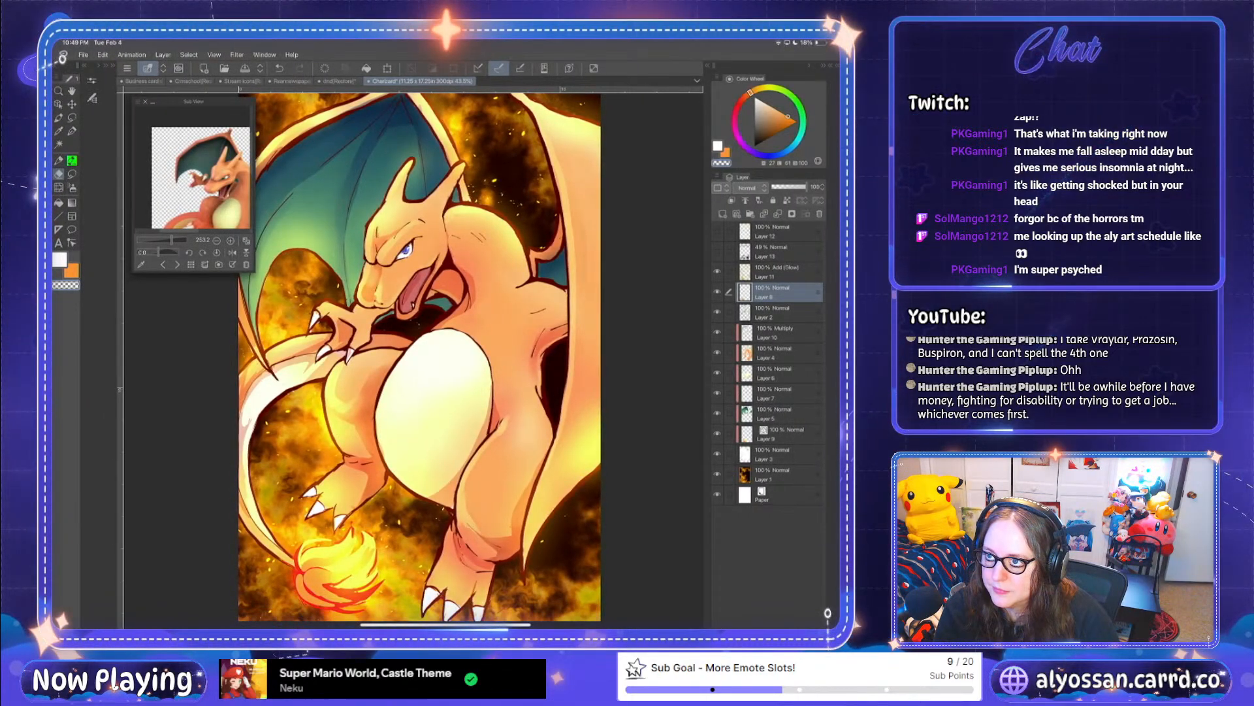
drag(409, 540, 327, 565)
key(p)
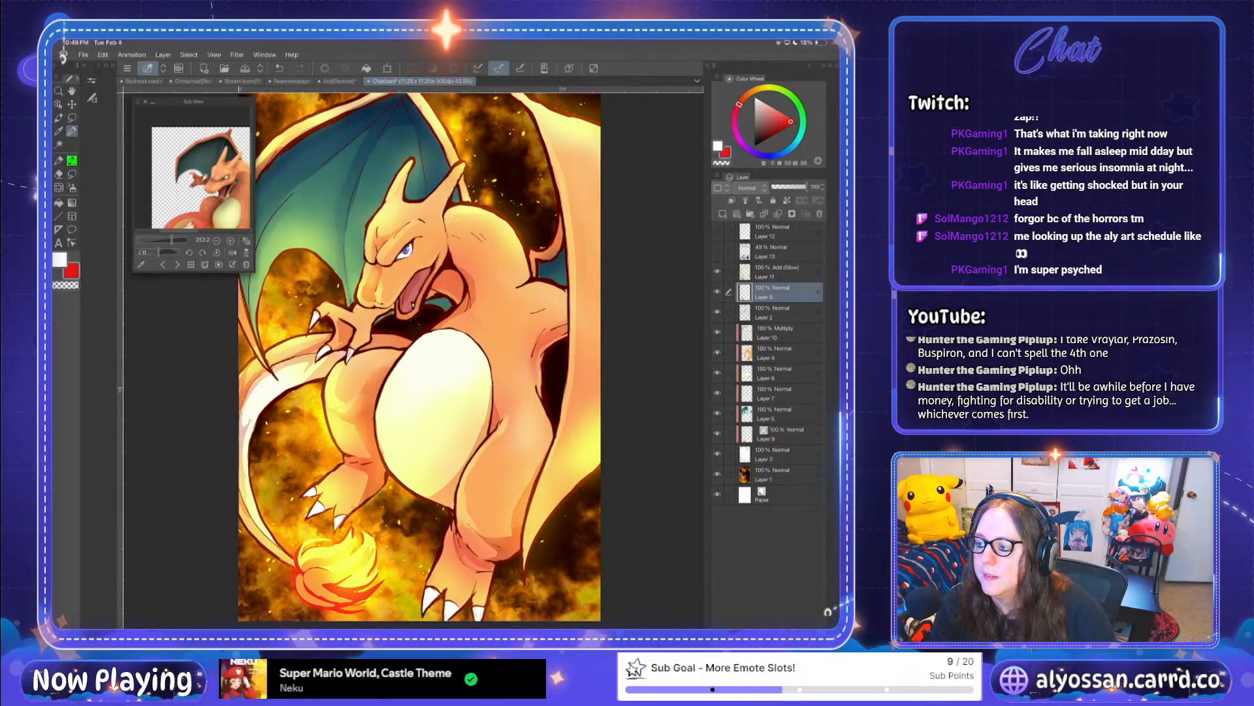
Step: Save the Charizard illustration and sample the tail flame's orange for more painting on Layer 8
click(83, 55)
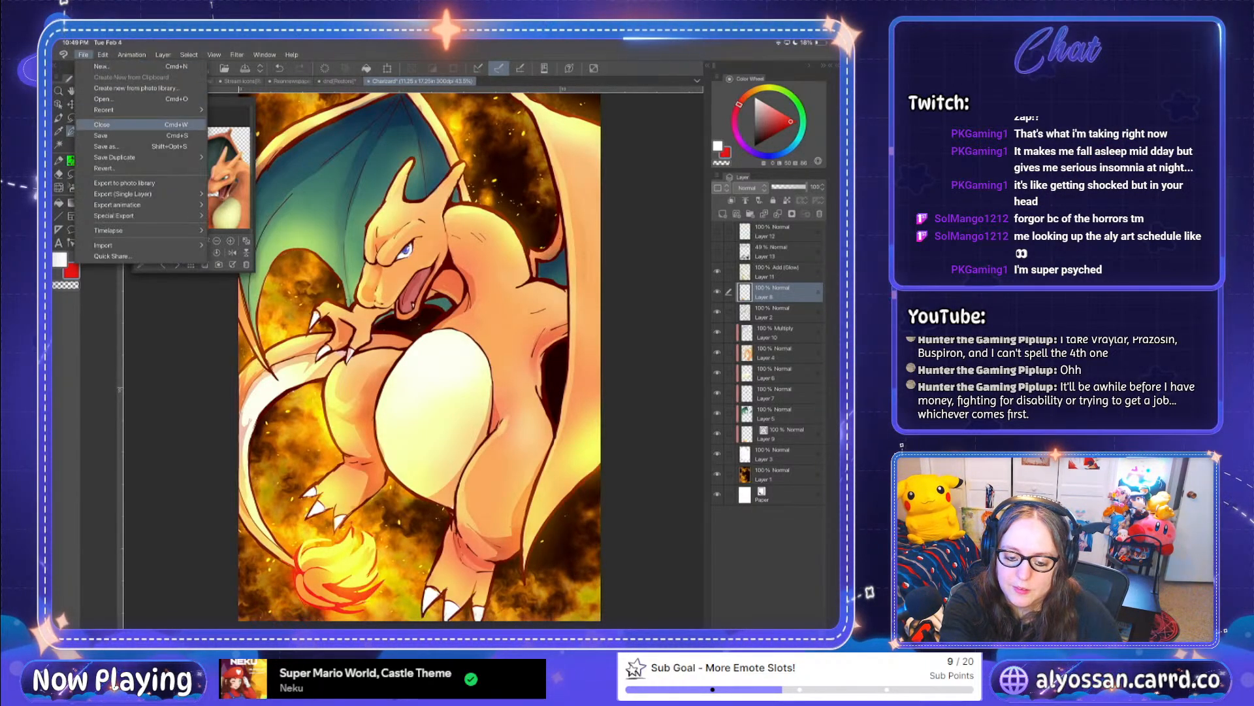
click(101, 135)
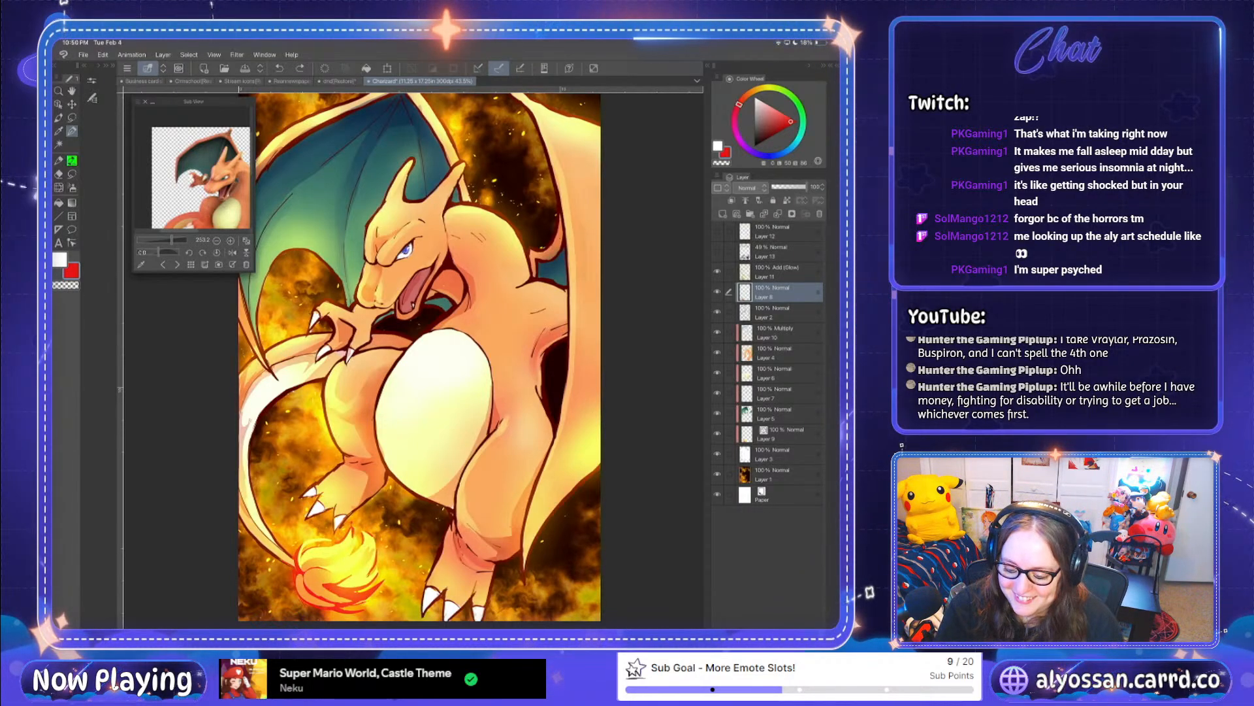
alt+click(324, 585)
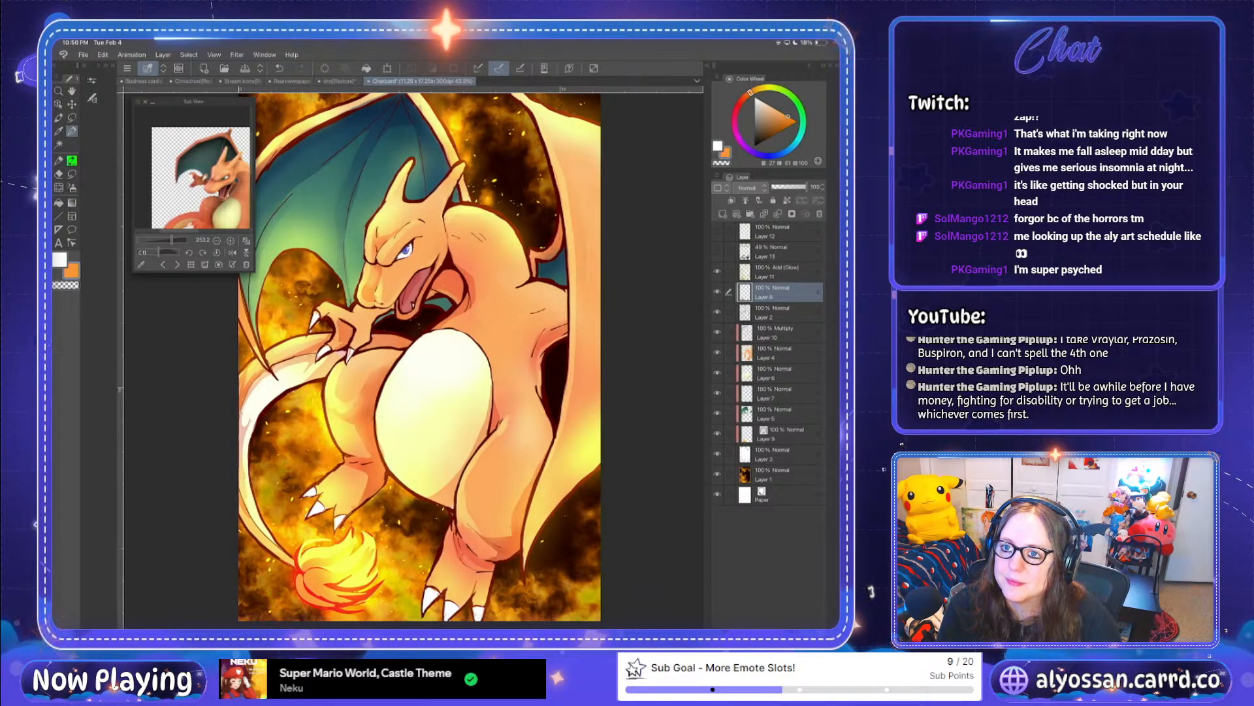
Step: Touch up the red and orange strokes along the tail flame's lower part on Layer 8, undoing stray edits and tidying with the eraser
drag(301, 579, 308, 569)
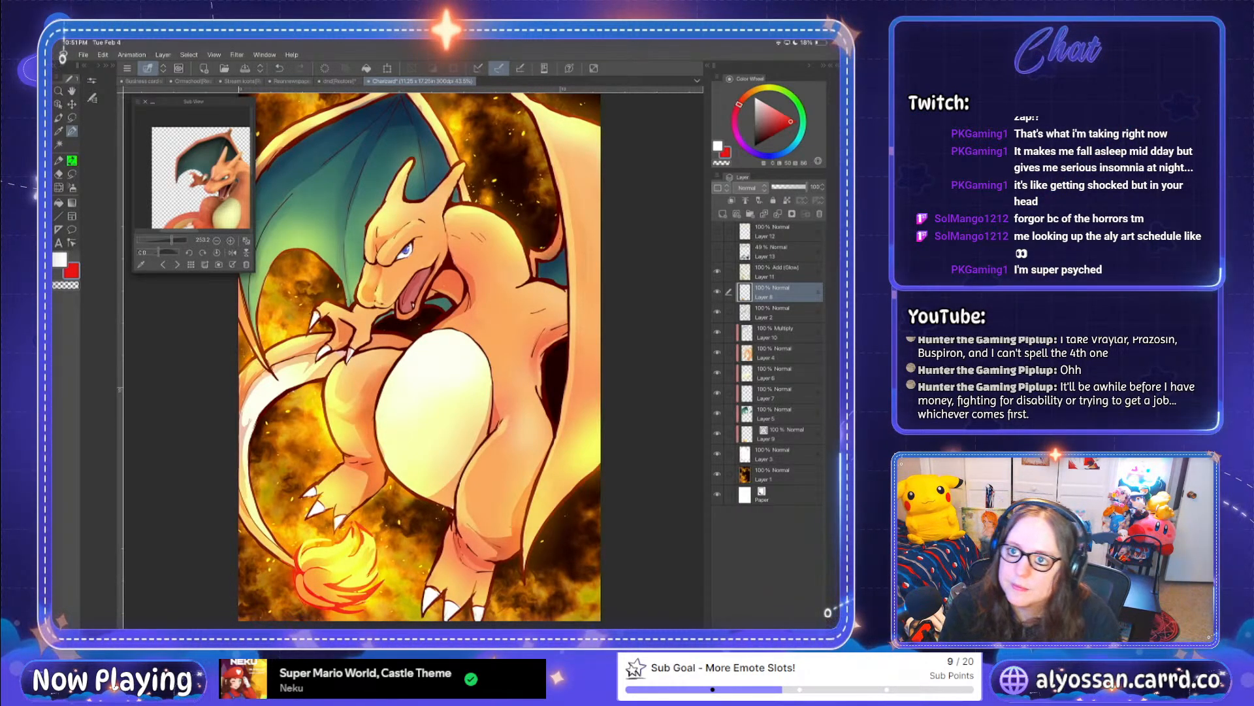
key(ctrl+z)
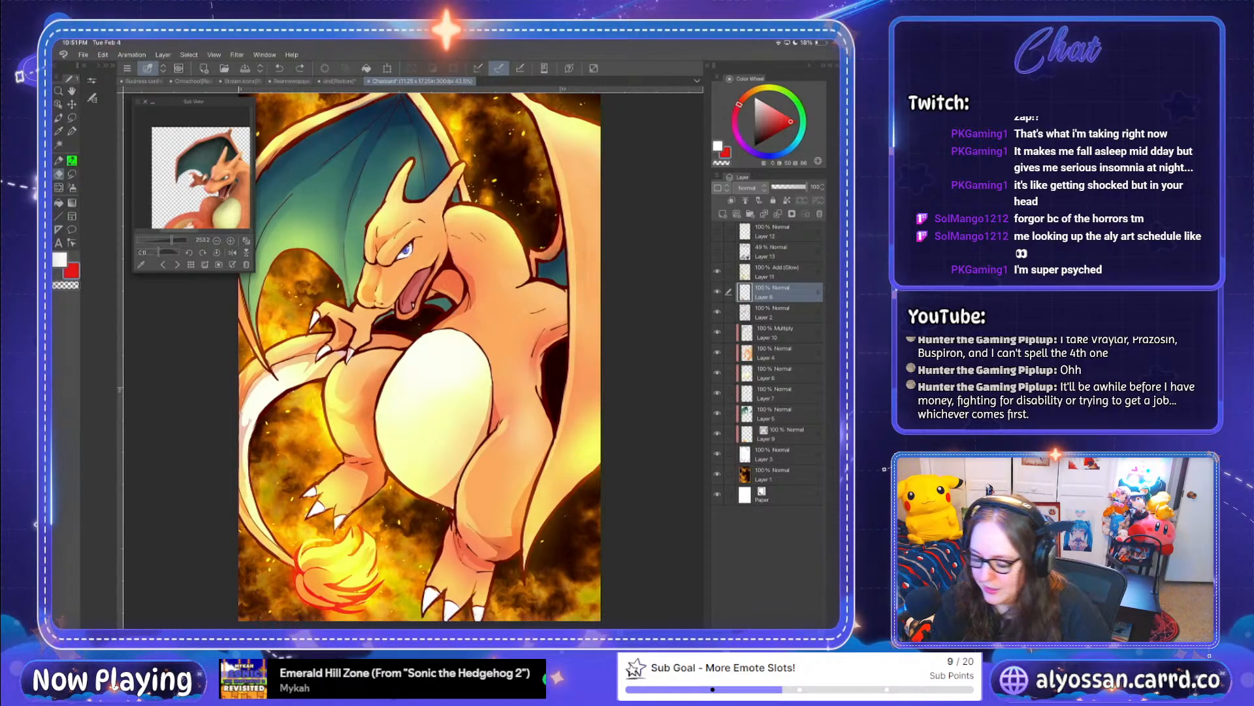
scroll(419, 357, down, 1)
scroll(464, 476, up, 2)
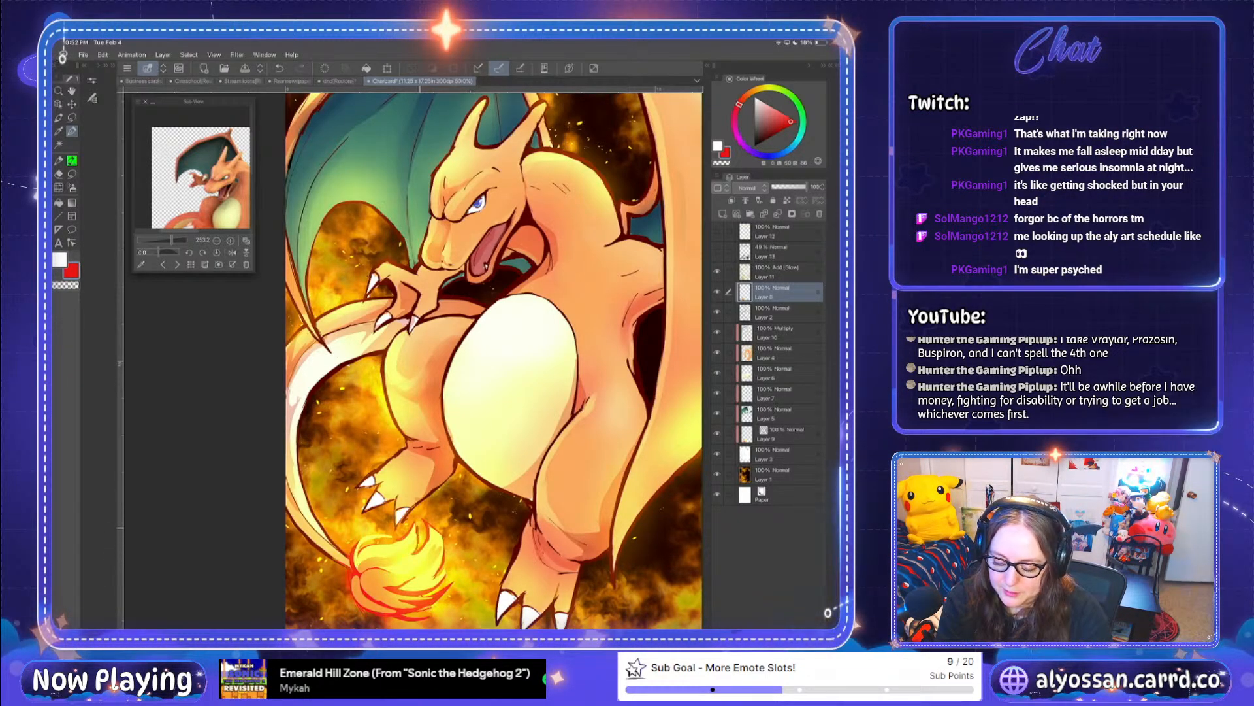
key(ctrl+z)
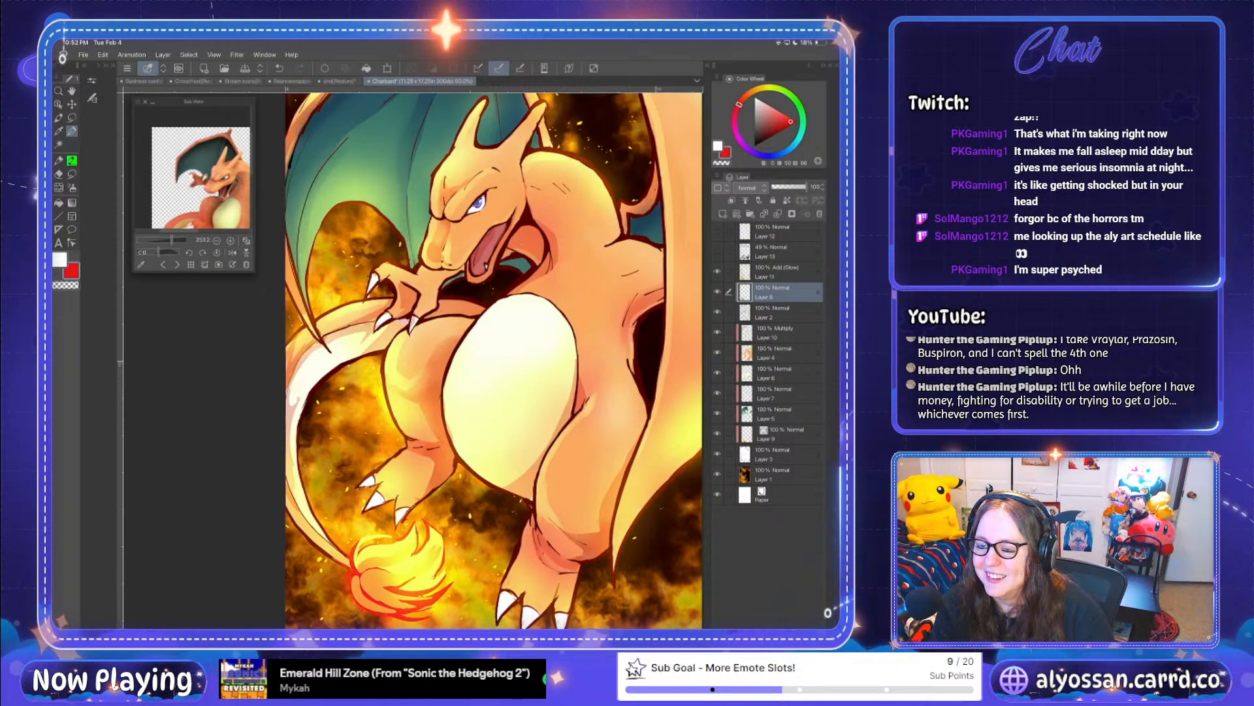
key(e)
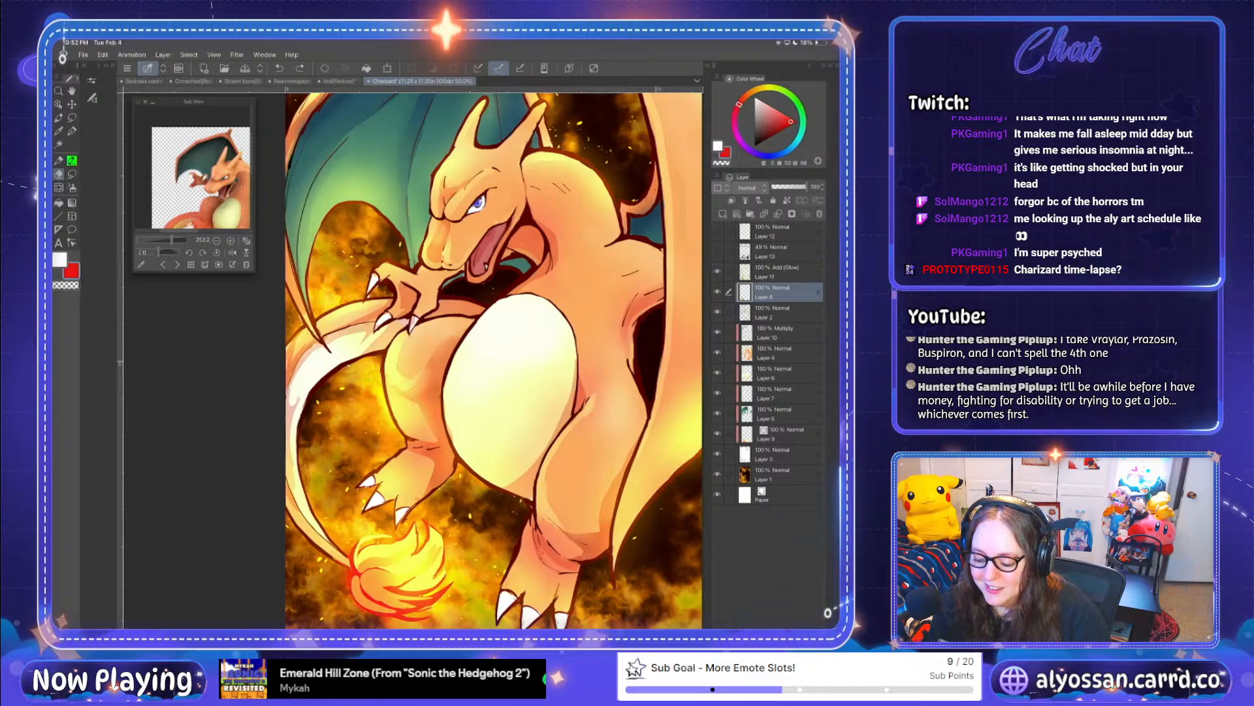
drag(383, 590, 379, 575)
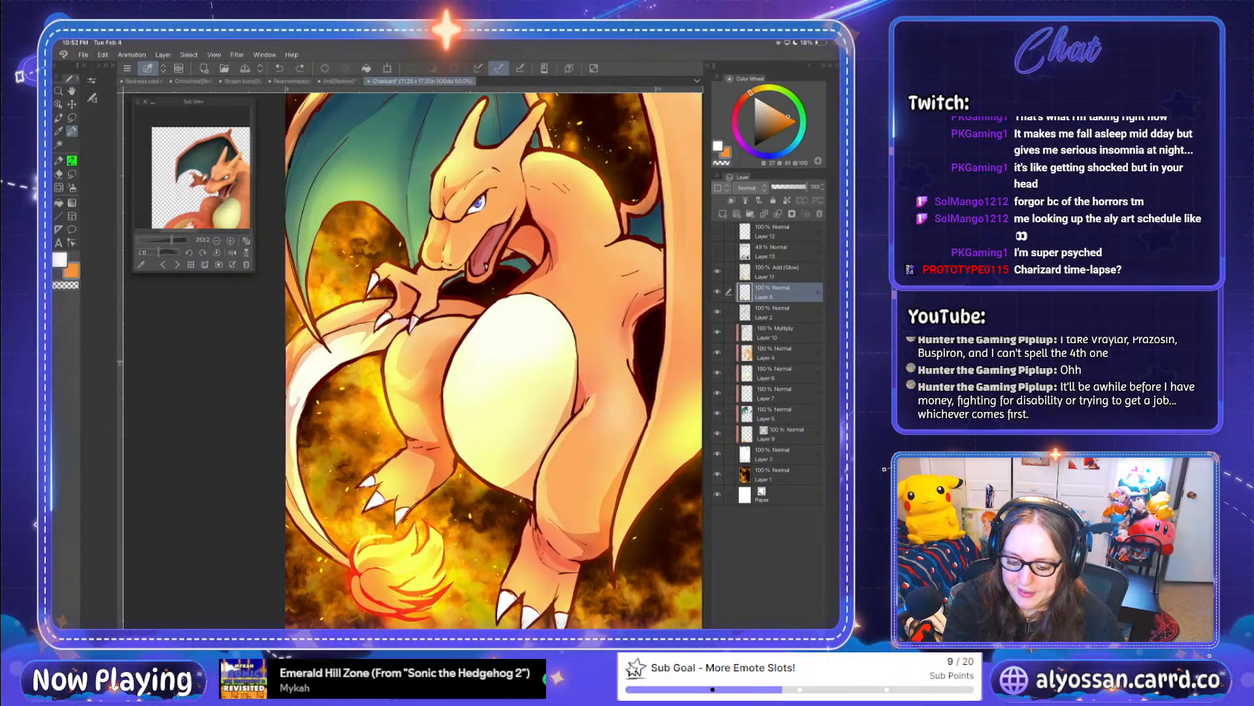
alt+click(428, 584)
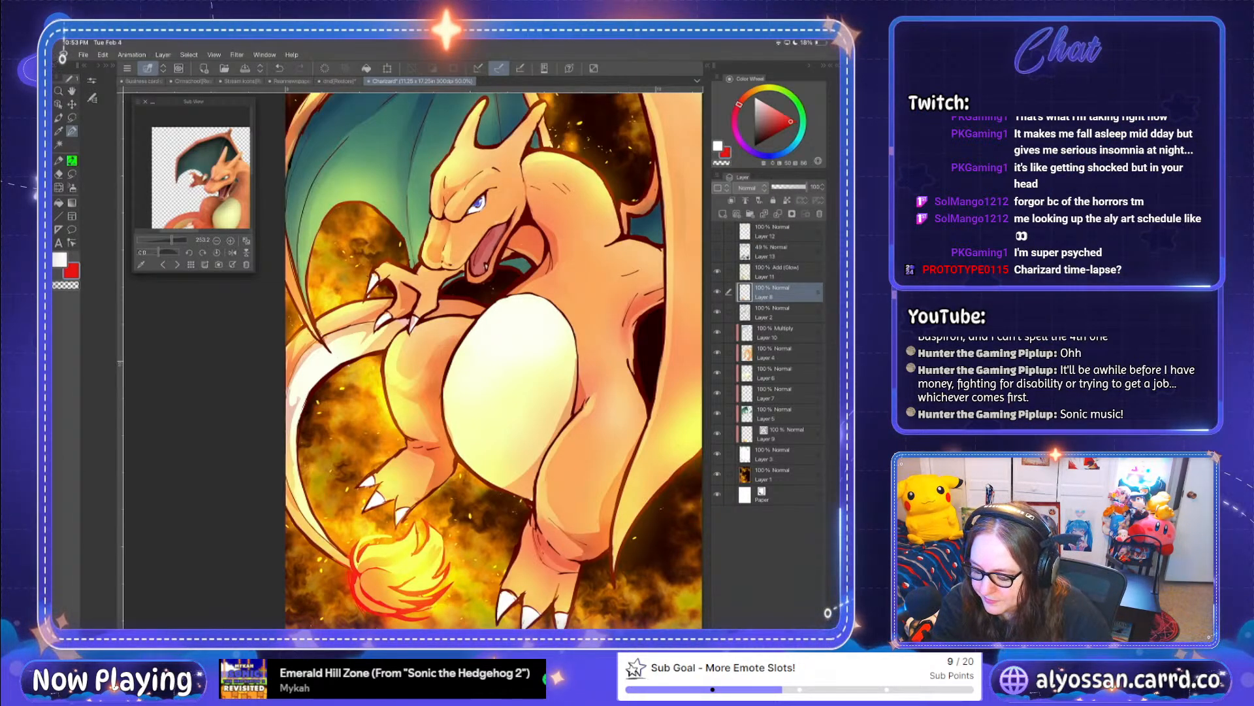
Step: Switch to Layer 2 and sample the dark red line colour from the body outline for line work near the tail flame
click(777, 312)
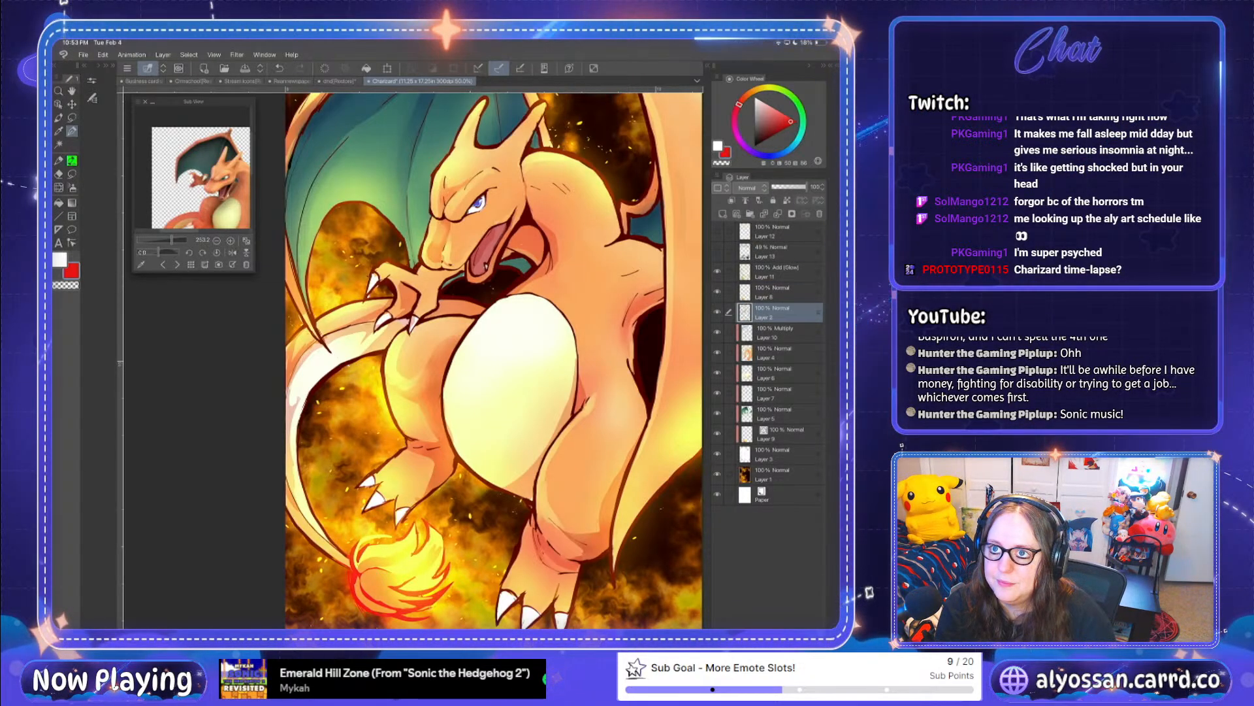
alt+click(458, 444)
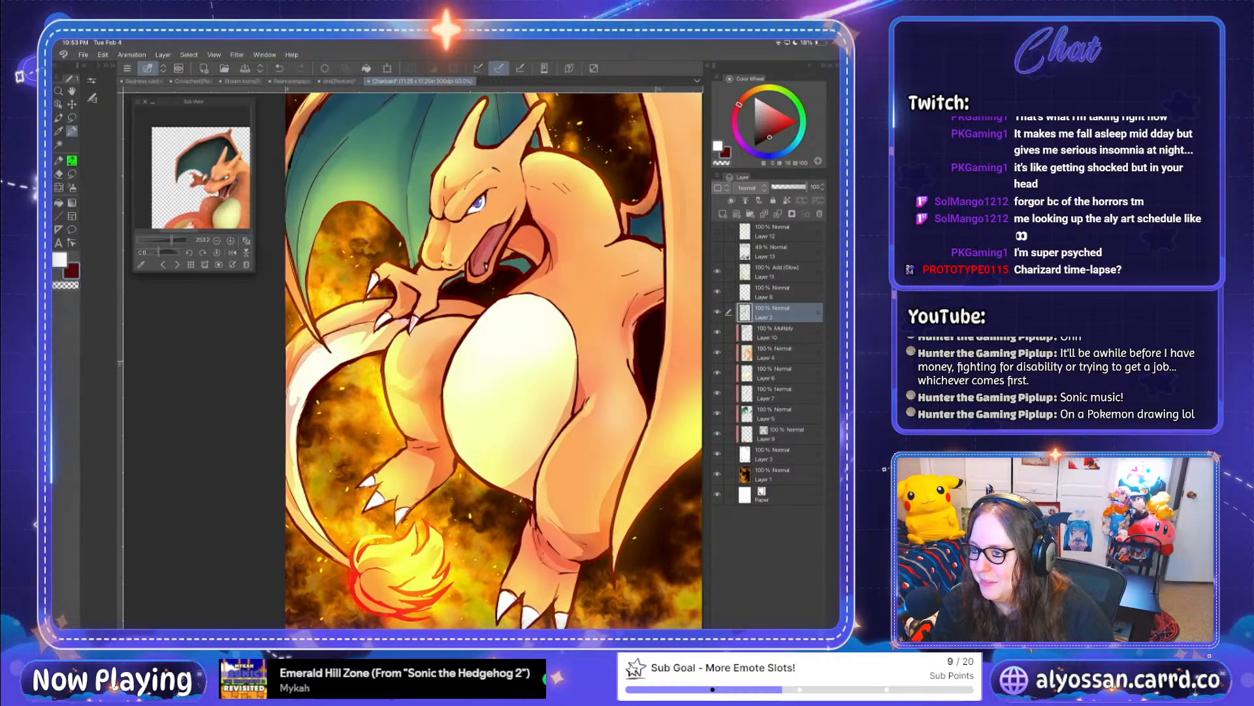
key(ctrl+minus)
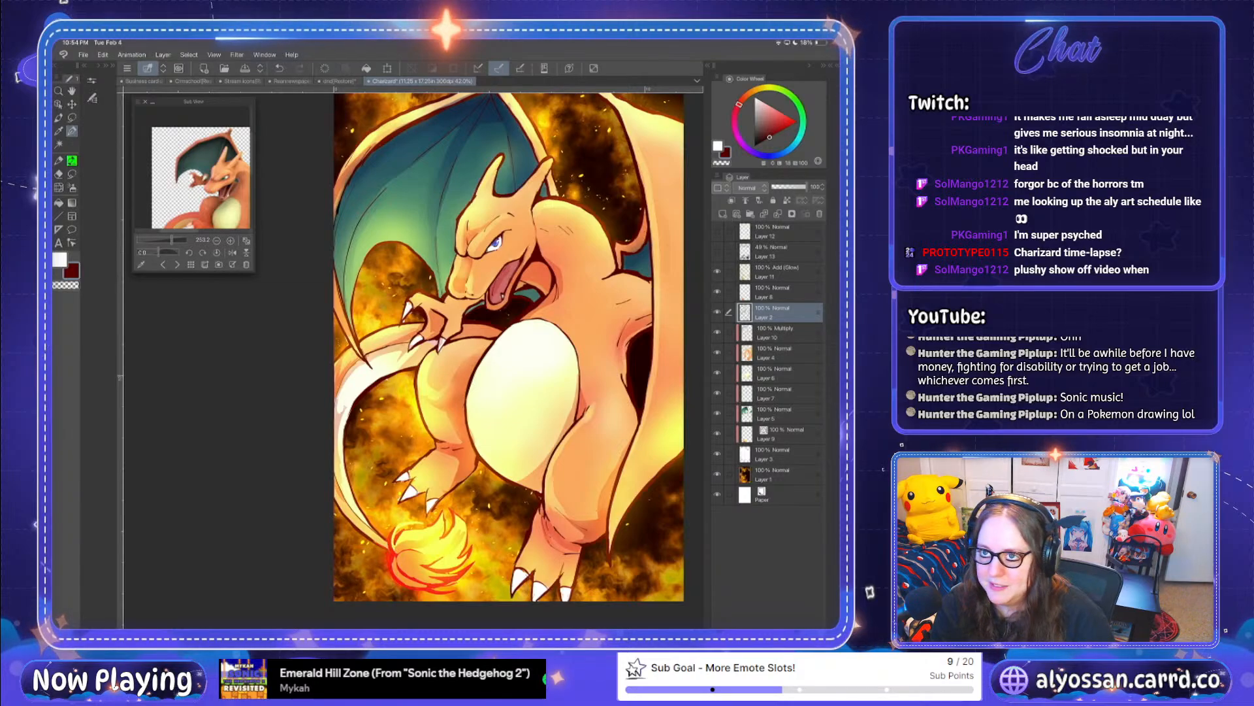
scroll(496, 359, up, 2)
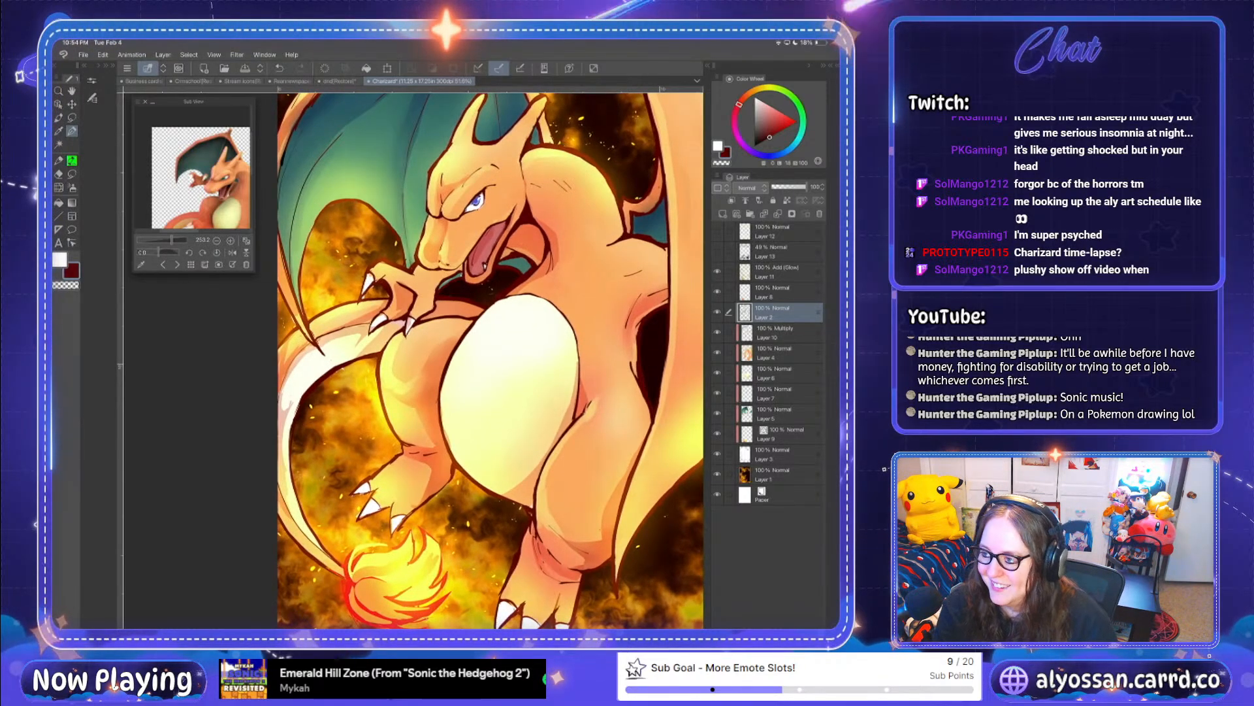
scroll(497, 359, down, 1)
scroll(482, 353, down, 1)
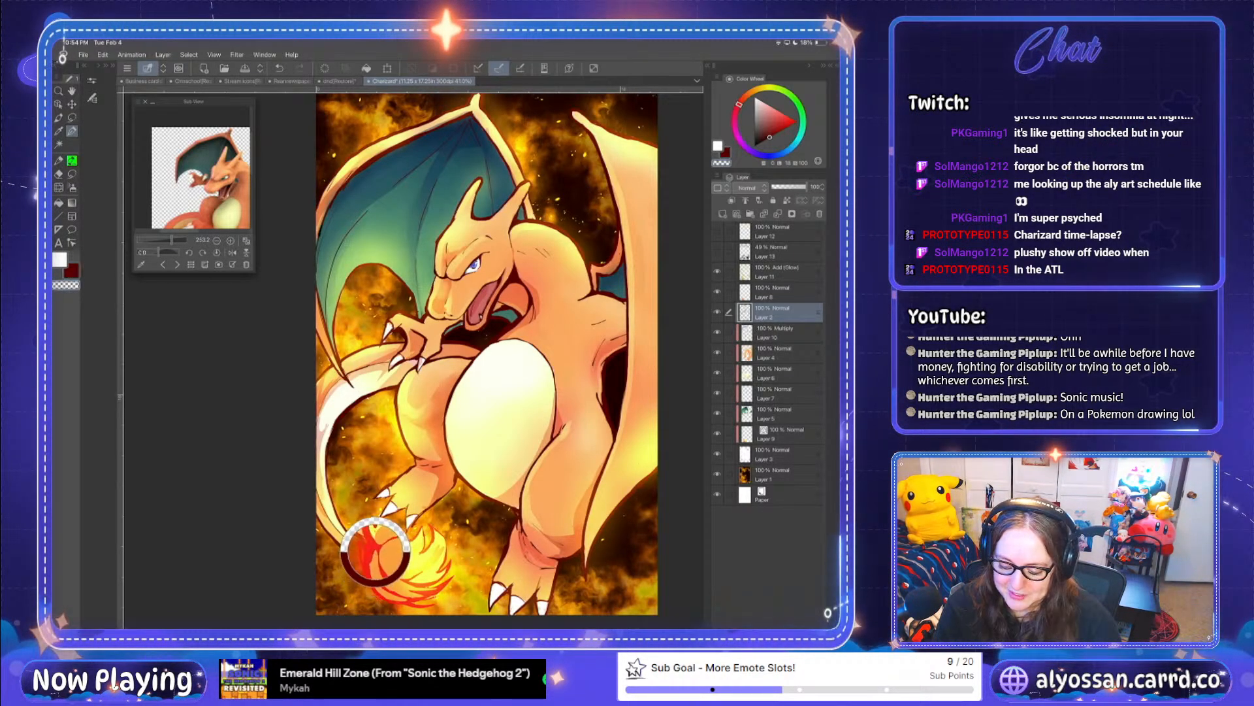
Step: On the normal layer just below the Add (Glow) layer, paint red and yellow strokes on Charizard's tail flame
click(777, 292)
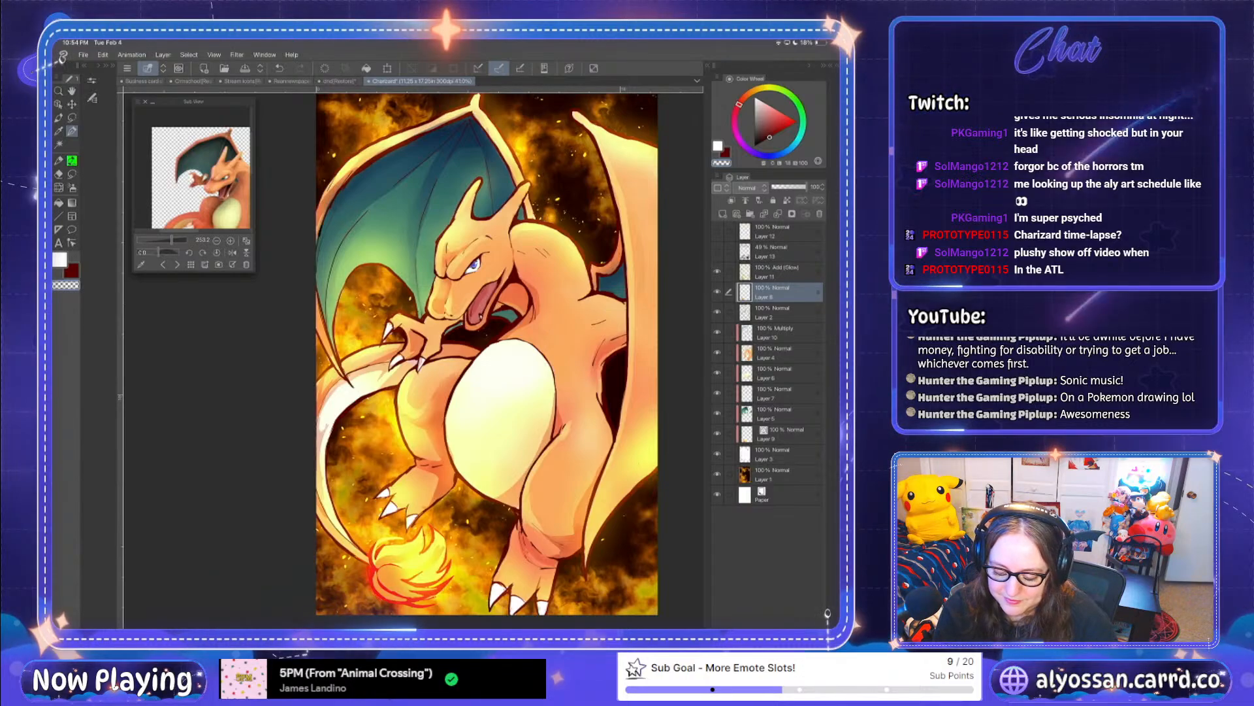
drag(377, 563, 373, 547)
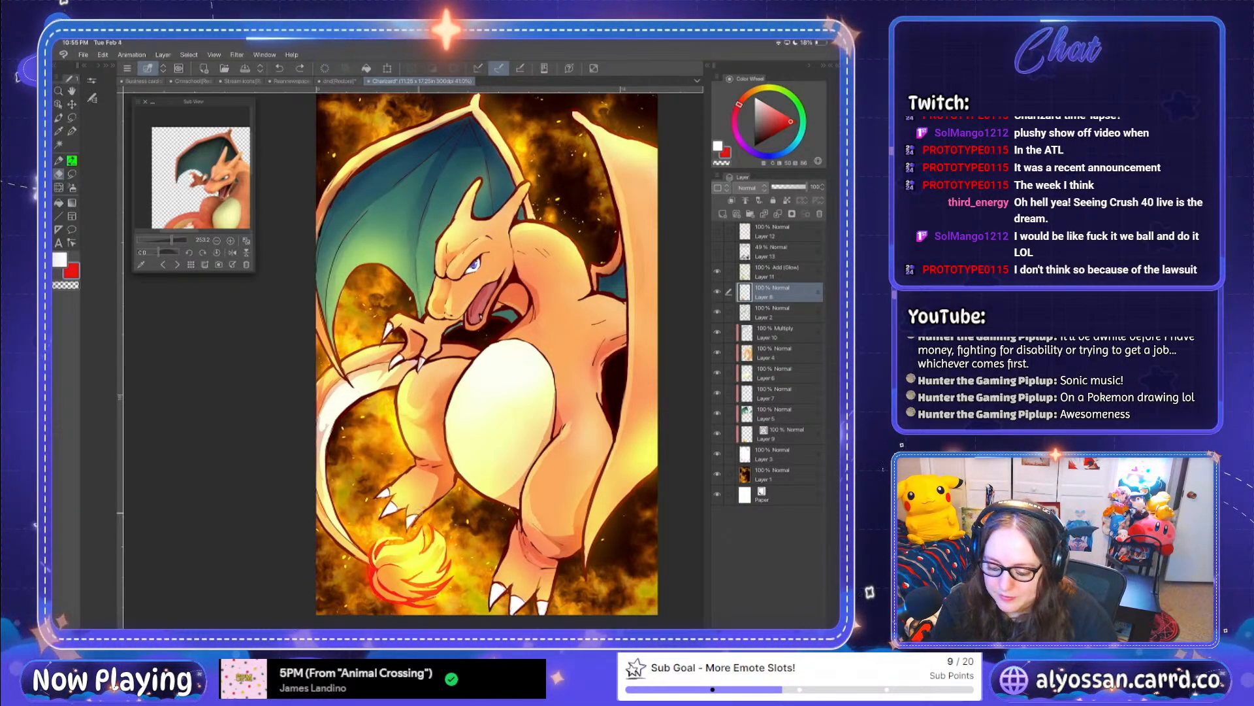
drag(396, 540, 410, 524)
click(72, 130)
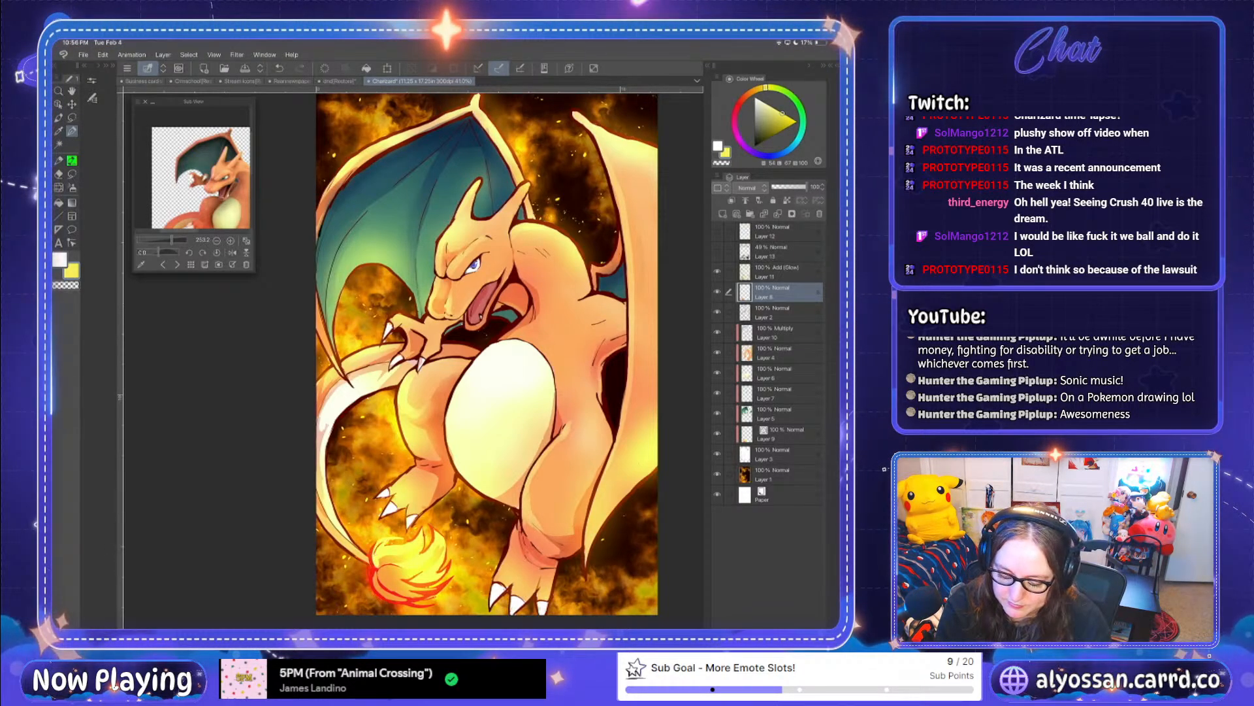
key(ctrl+z)
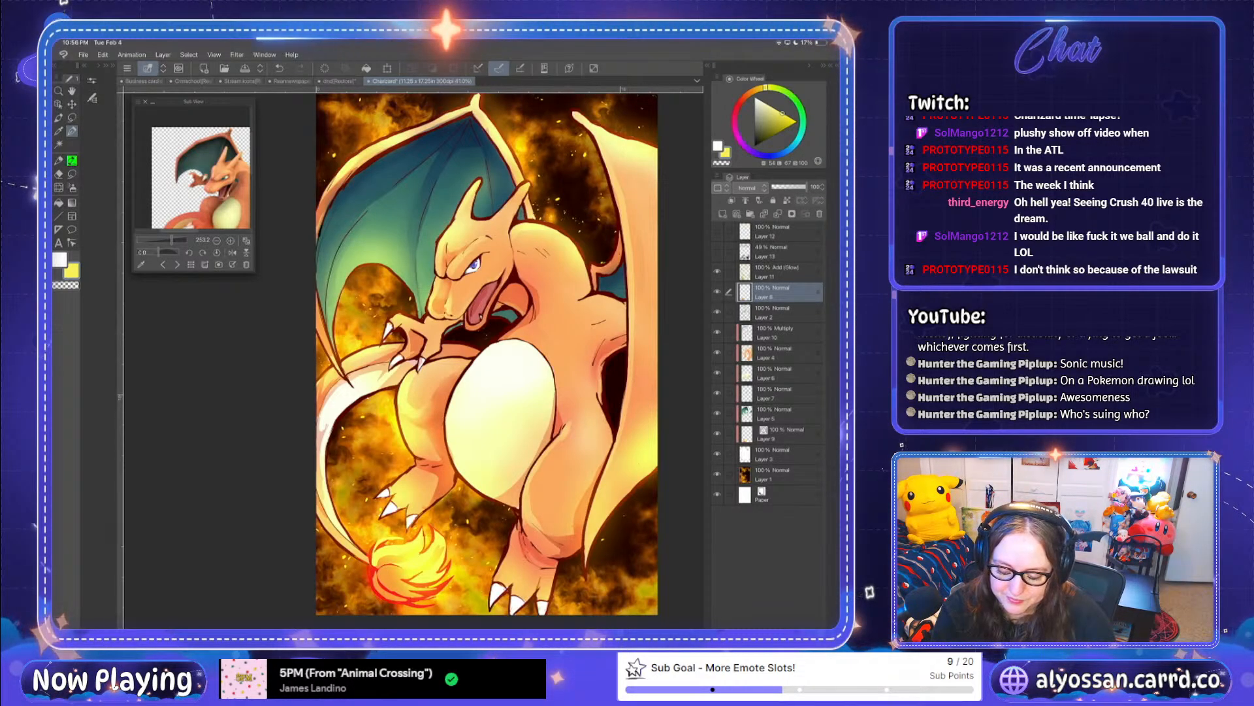
Step: Sample orange and red from the tail flame and paint curved strokes along its lower-left edge
alt+click(382, 573)
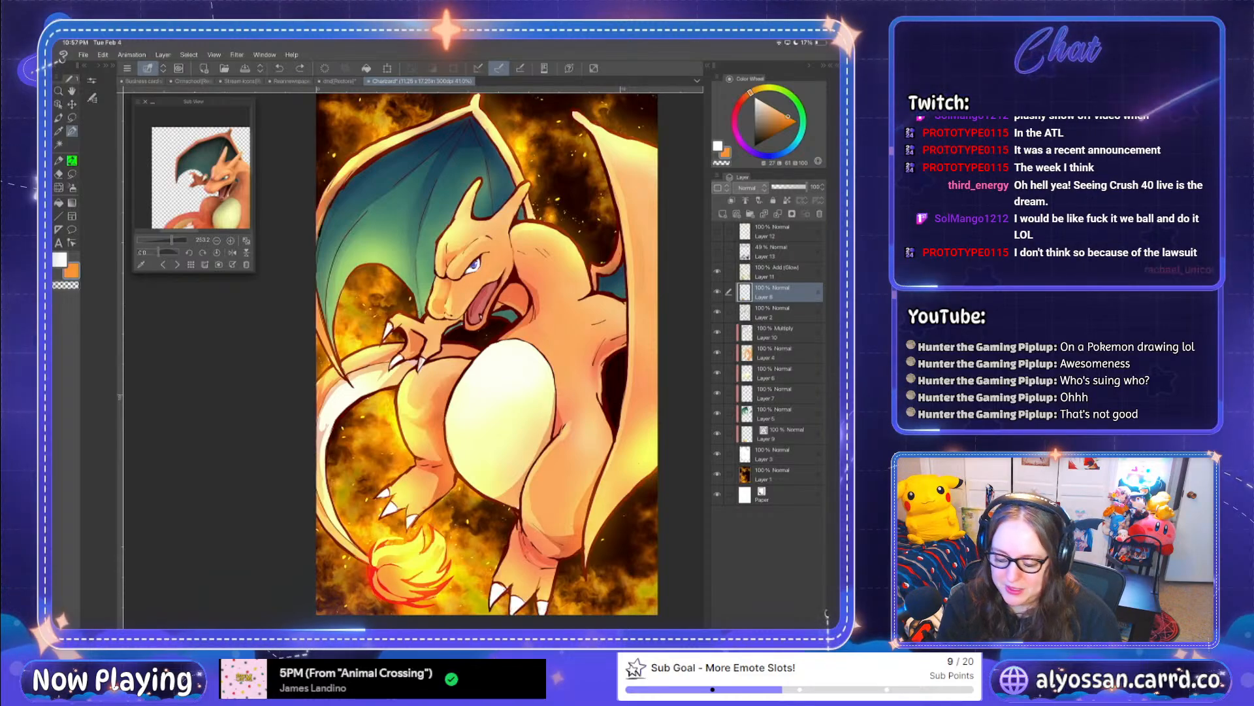
click(371, 563)
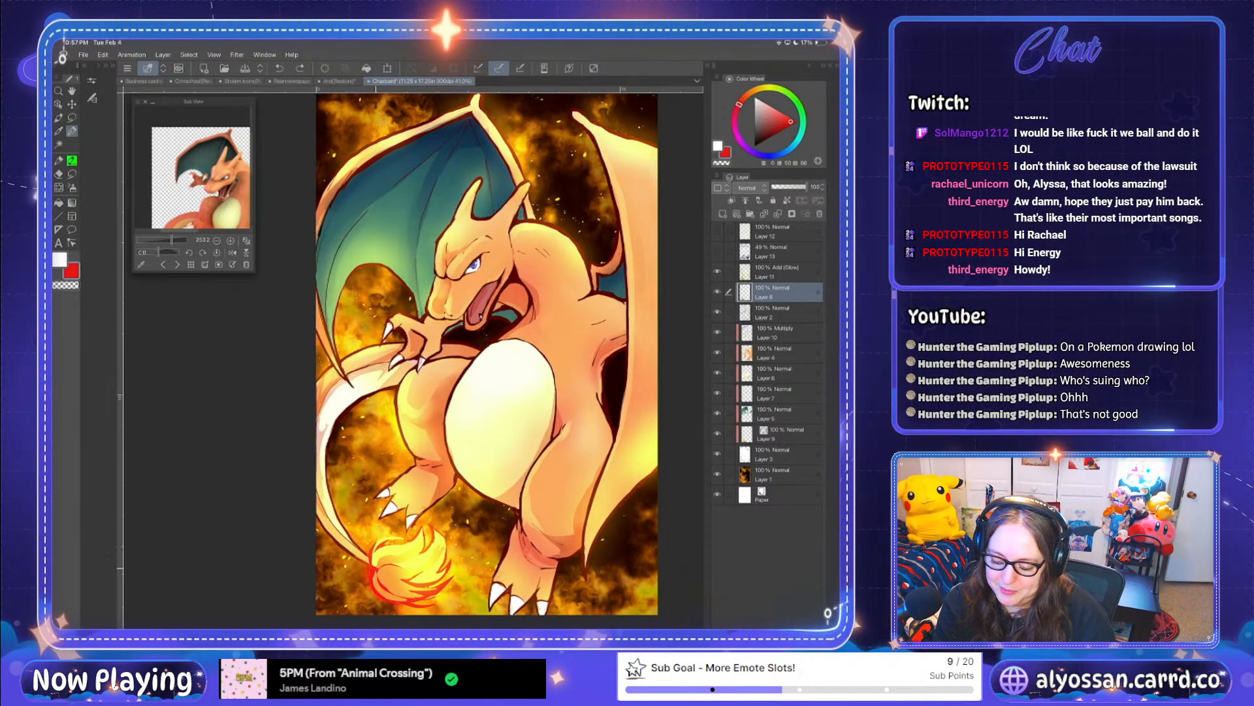
key(ctrl+z)
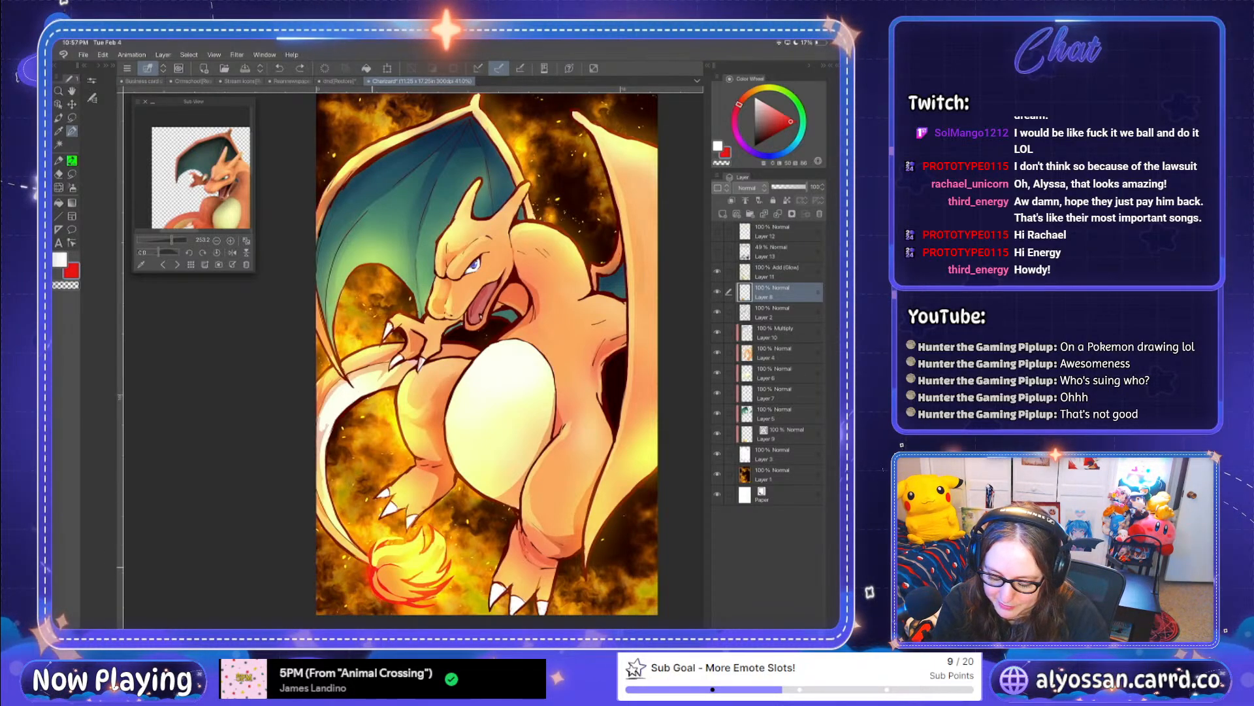
drag(369, 567, 379, 601)
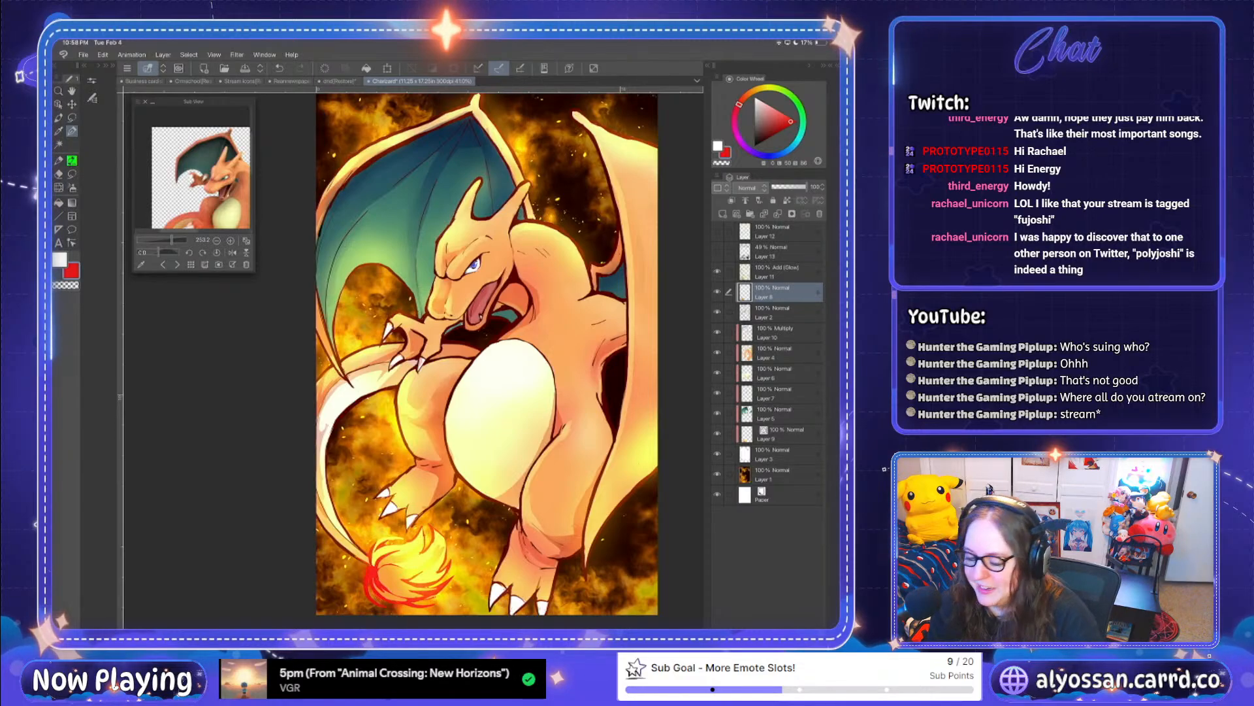
Step: Clean up the tail flame with the eraser and add red strokes to its upper-right tips
key(e)
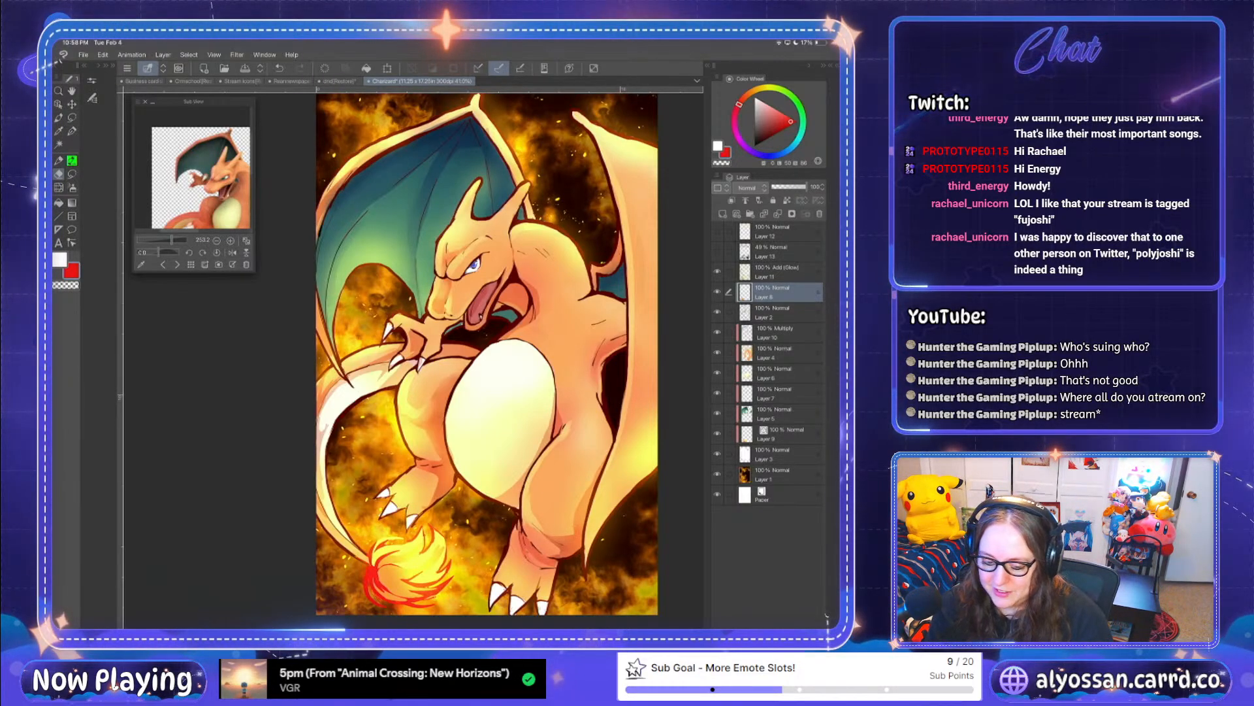
key(p)
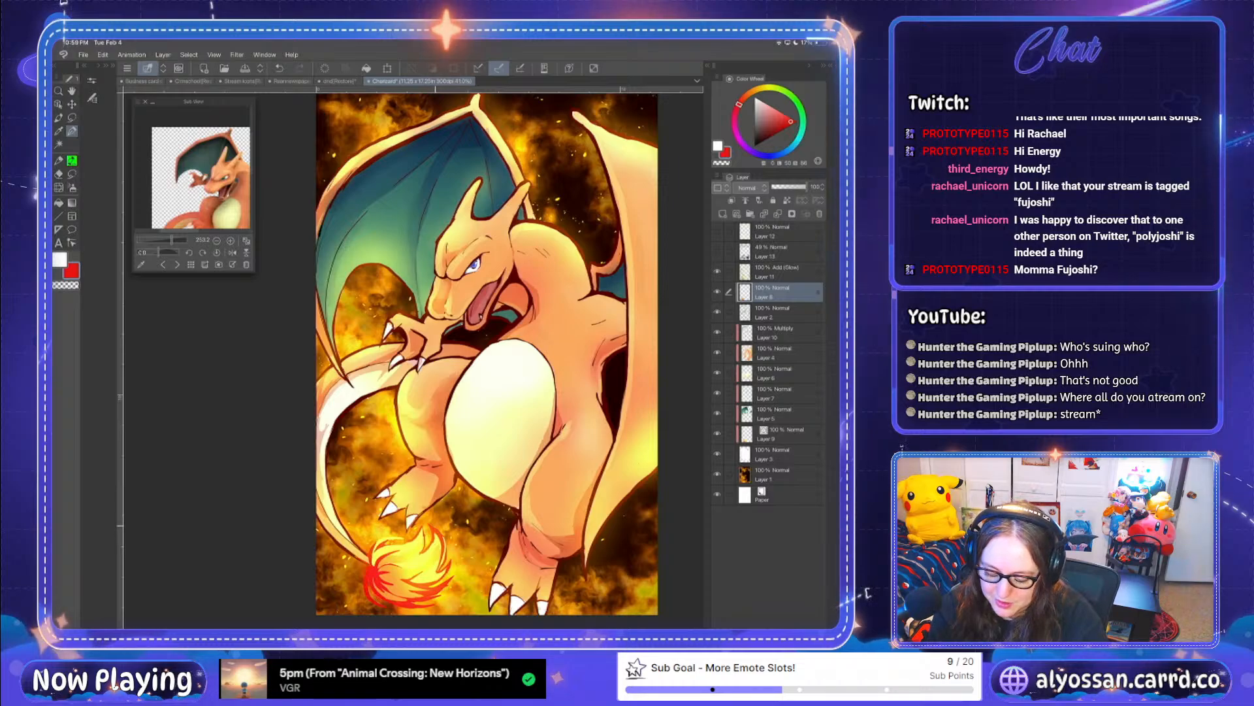
drag(433, 526, 443, 534)
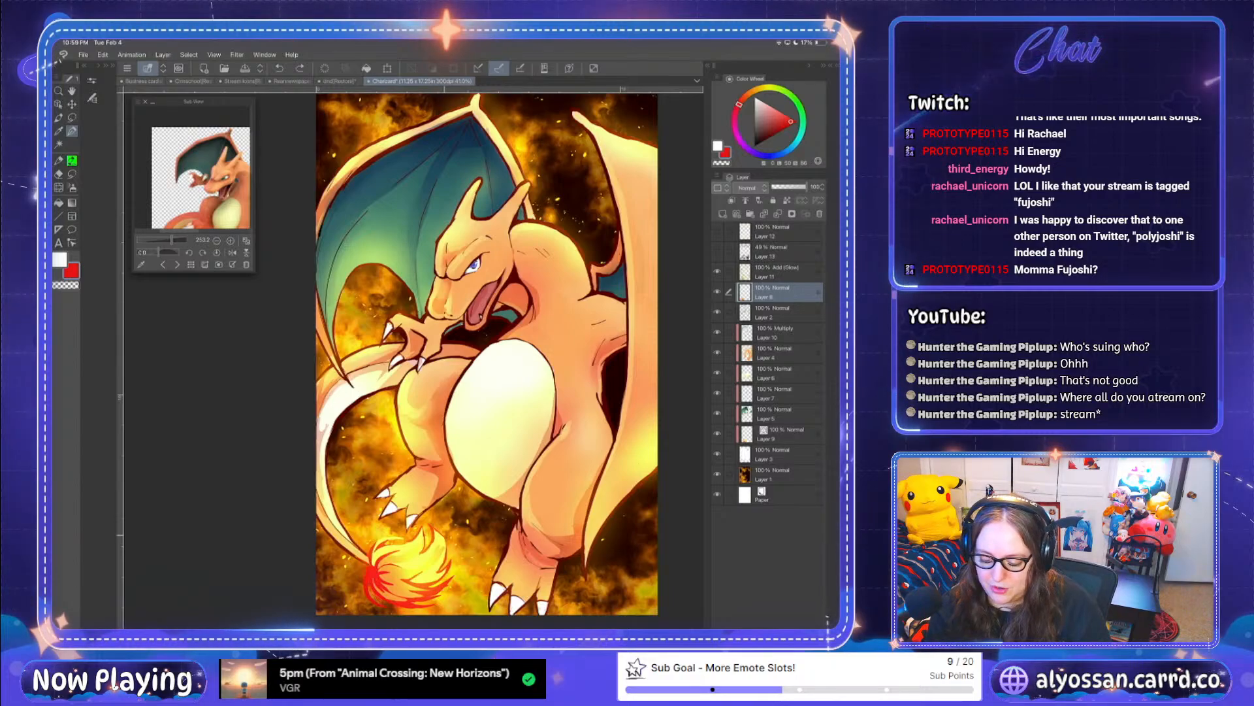
key(ctrl+y)
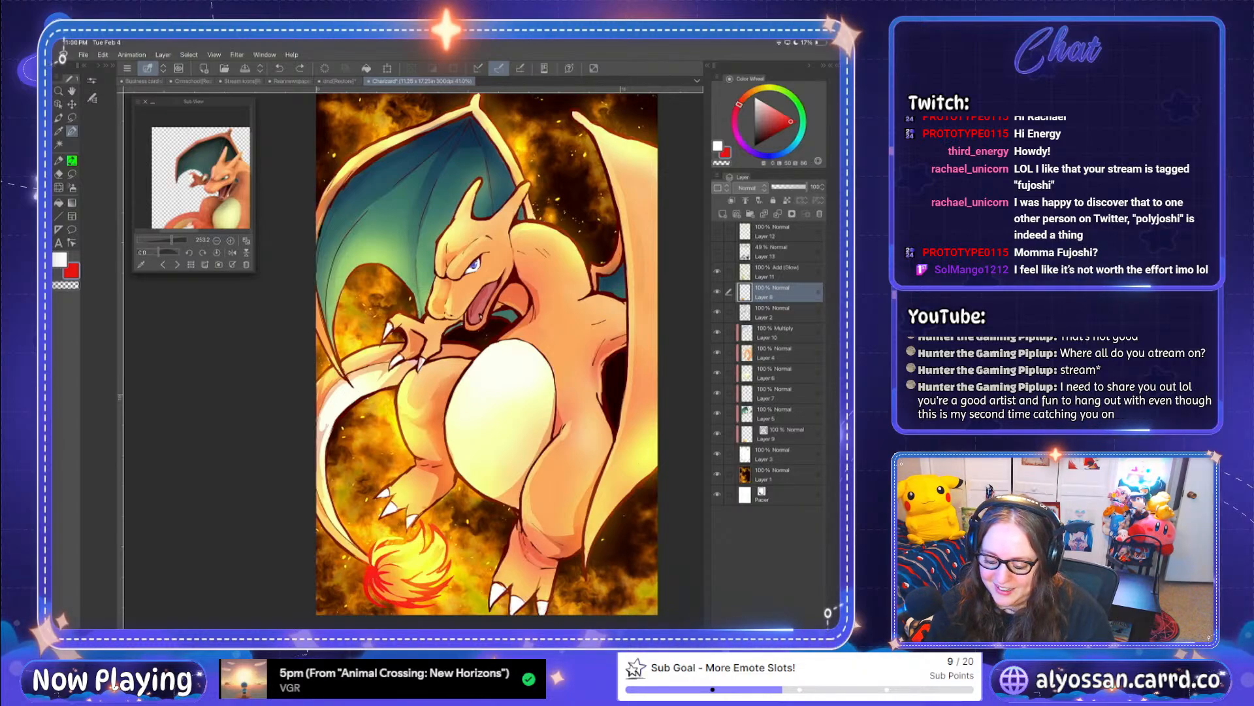
Step: Sample yellow, red and orange from the tail flame and refine the strokes inside it, erasing stray marks
alt+click(406, 556)
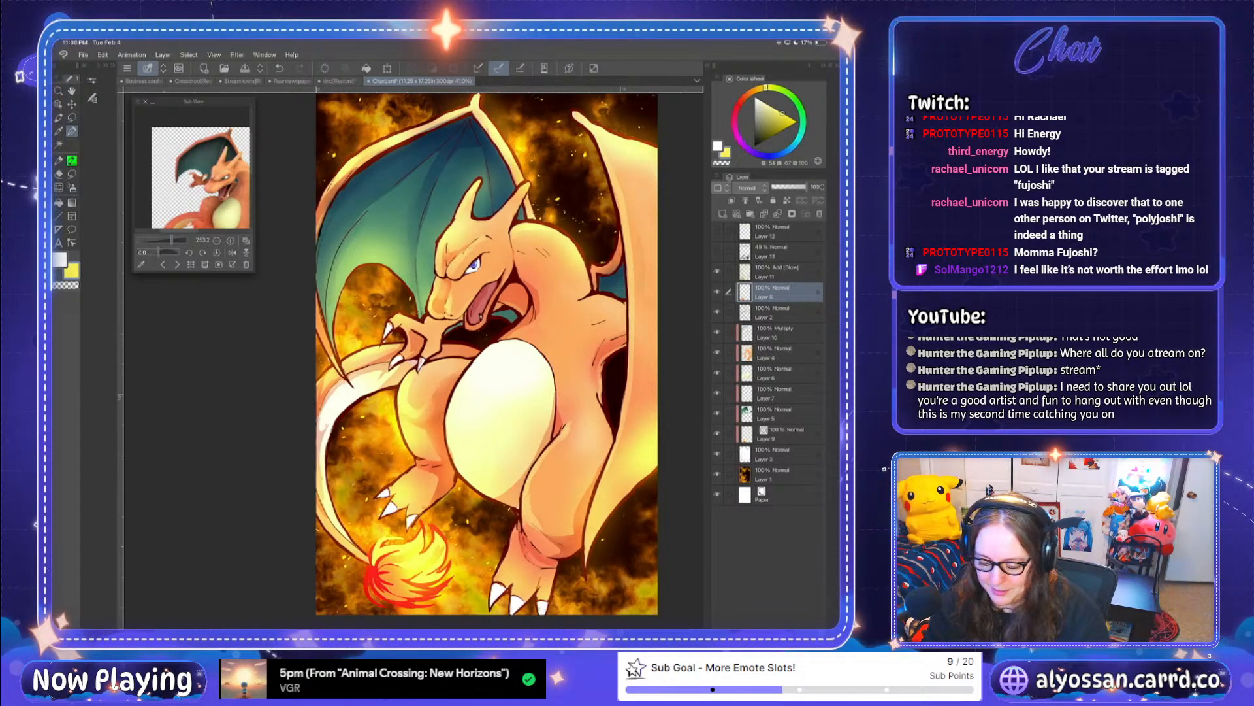
click(426, 580)
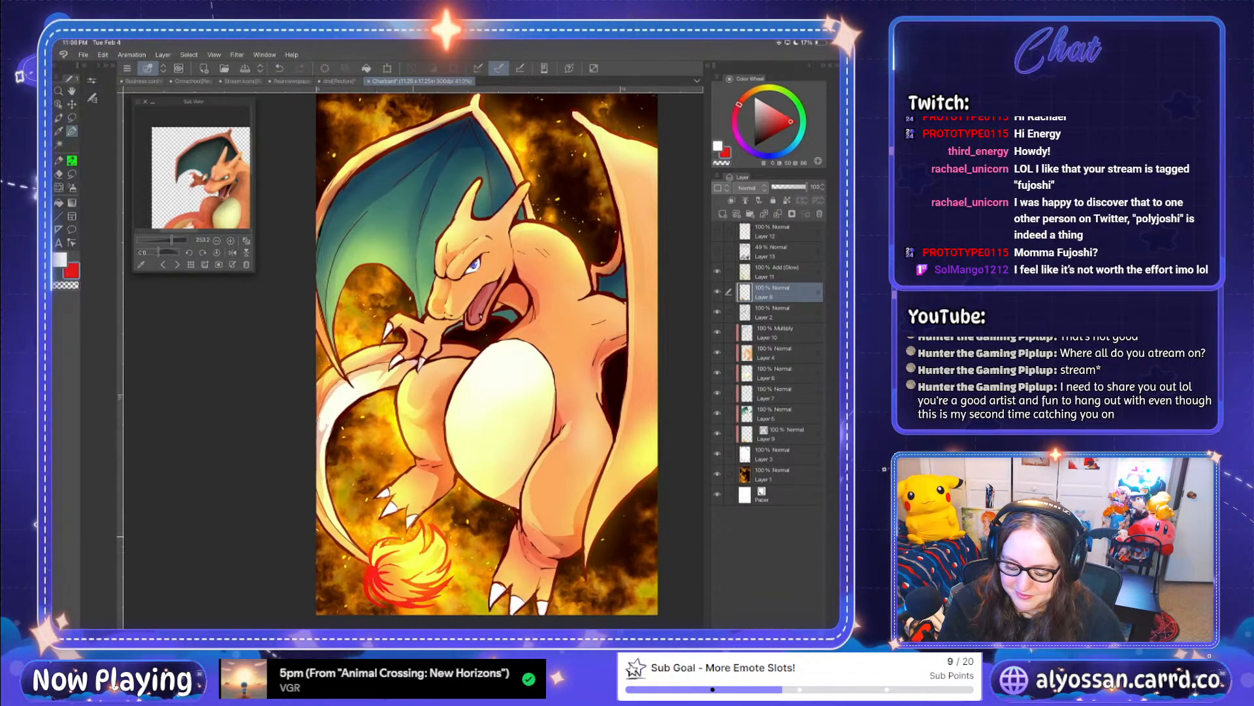
key(ctrl+z)
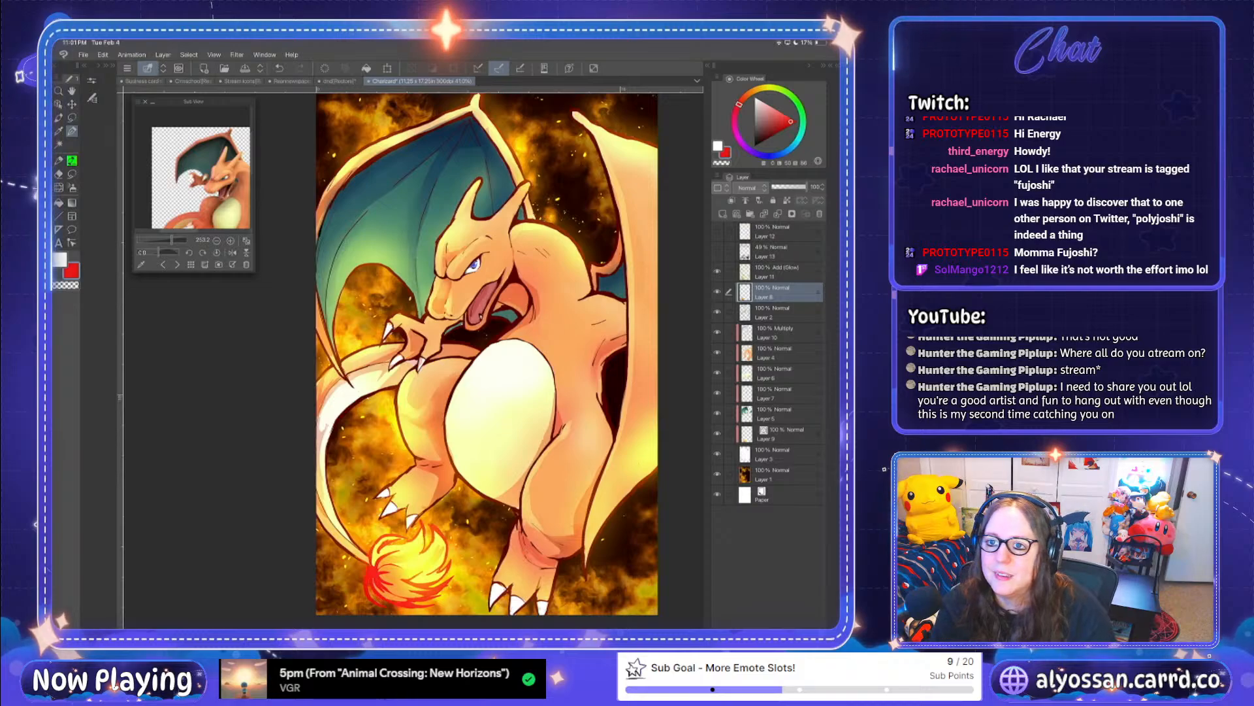
key(e)
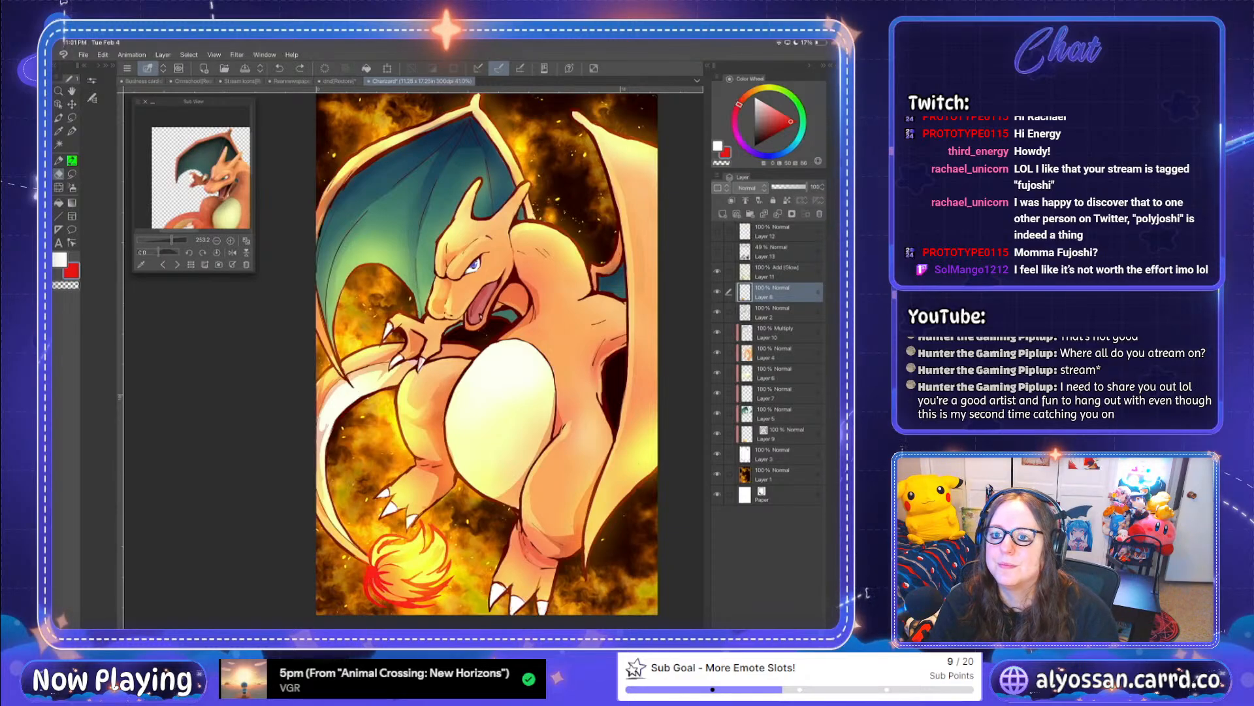
key(p)
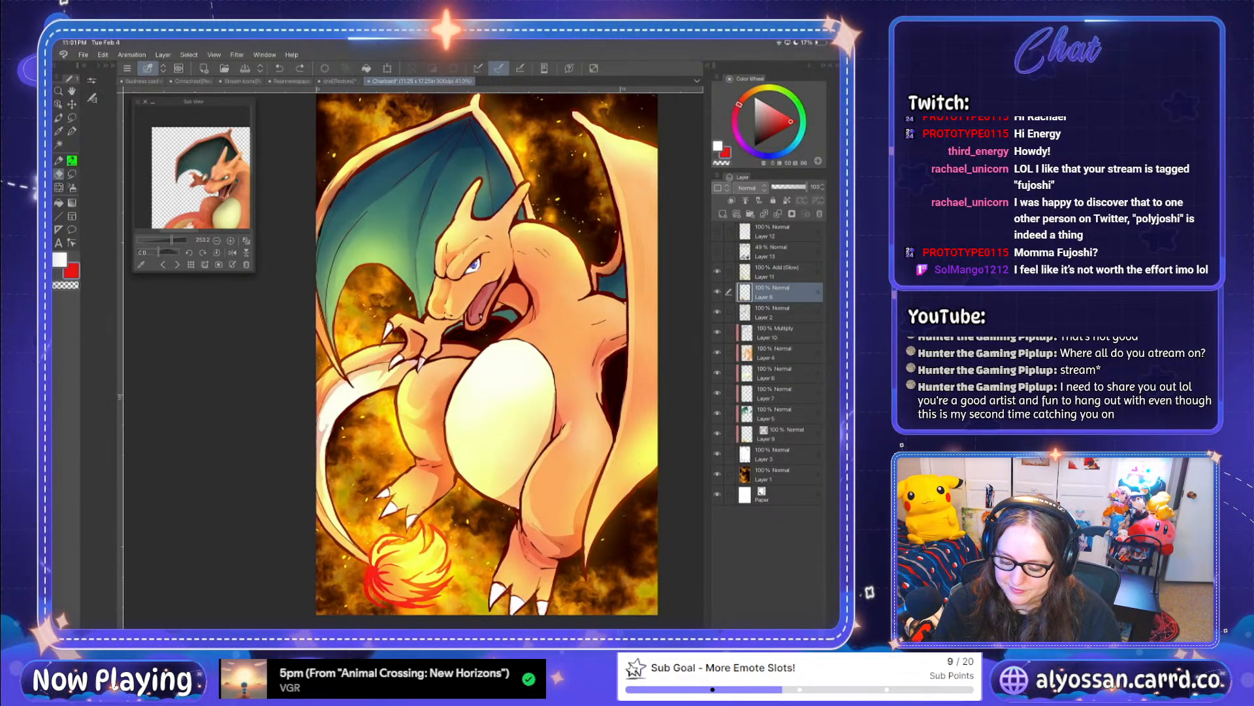
drag(418, 555, 400, 566)
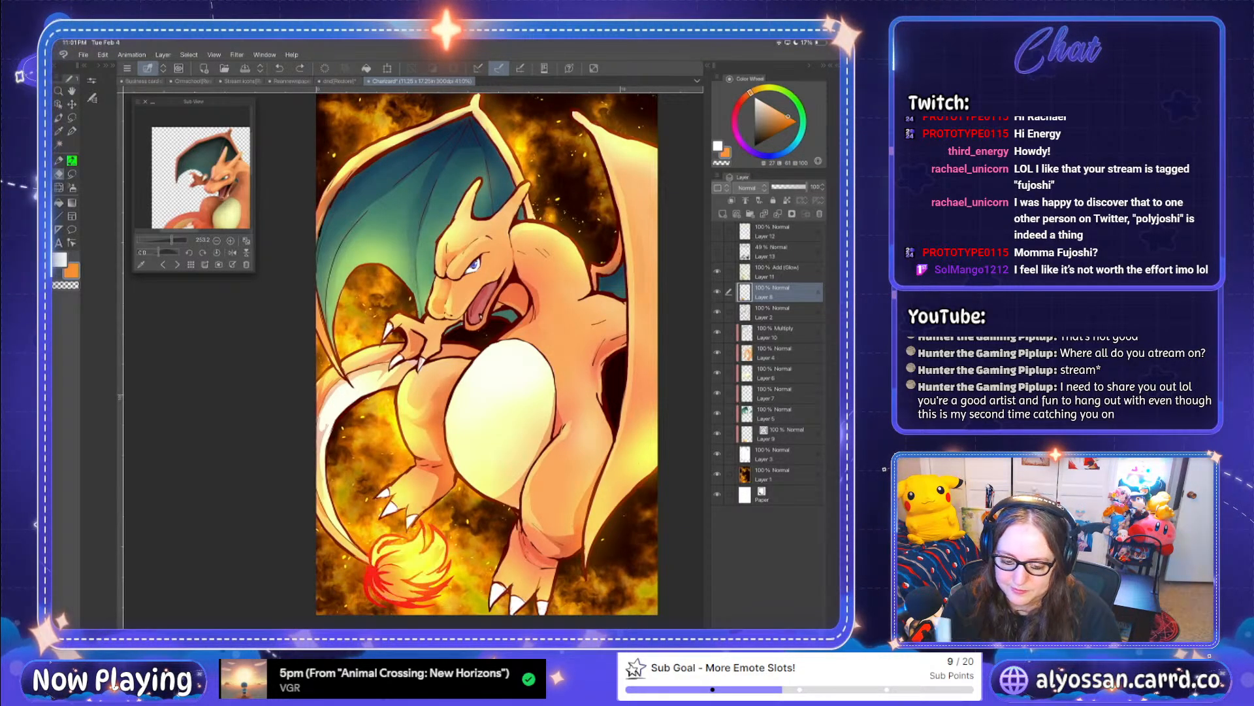
key(p)
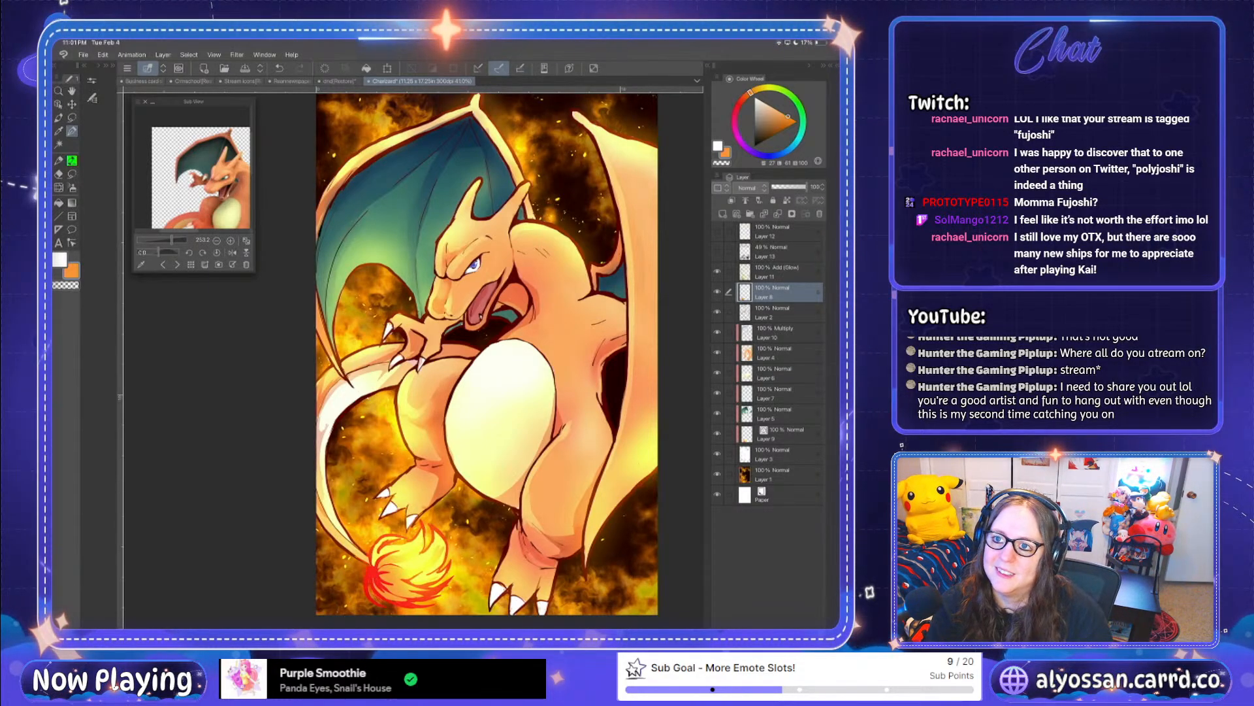
Step: Undo and redo the latest tail flame strokes repeatedly to compare the flame with and without them
scroll(487, 353, up, 1)
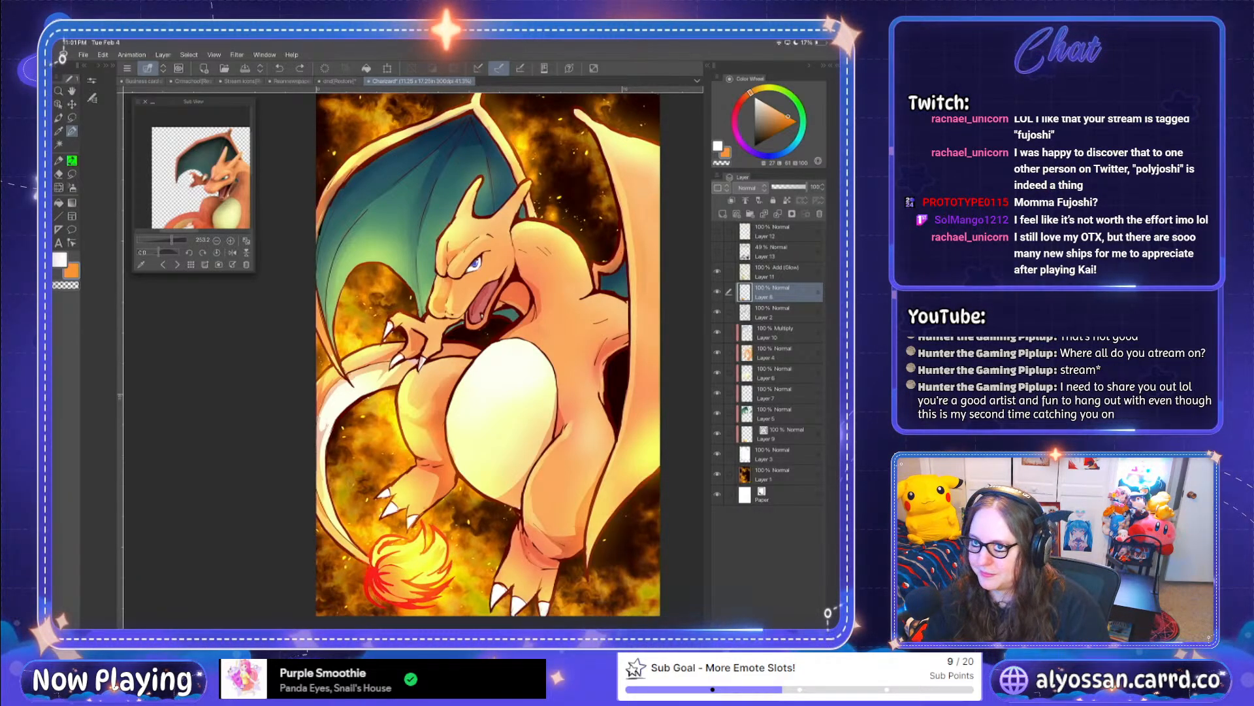
key(ctrl+y)
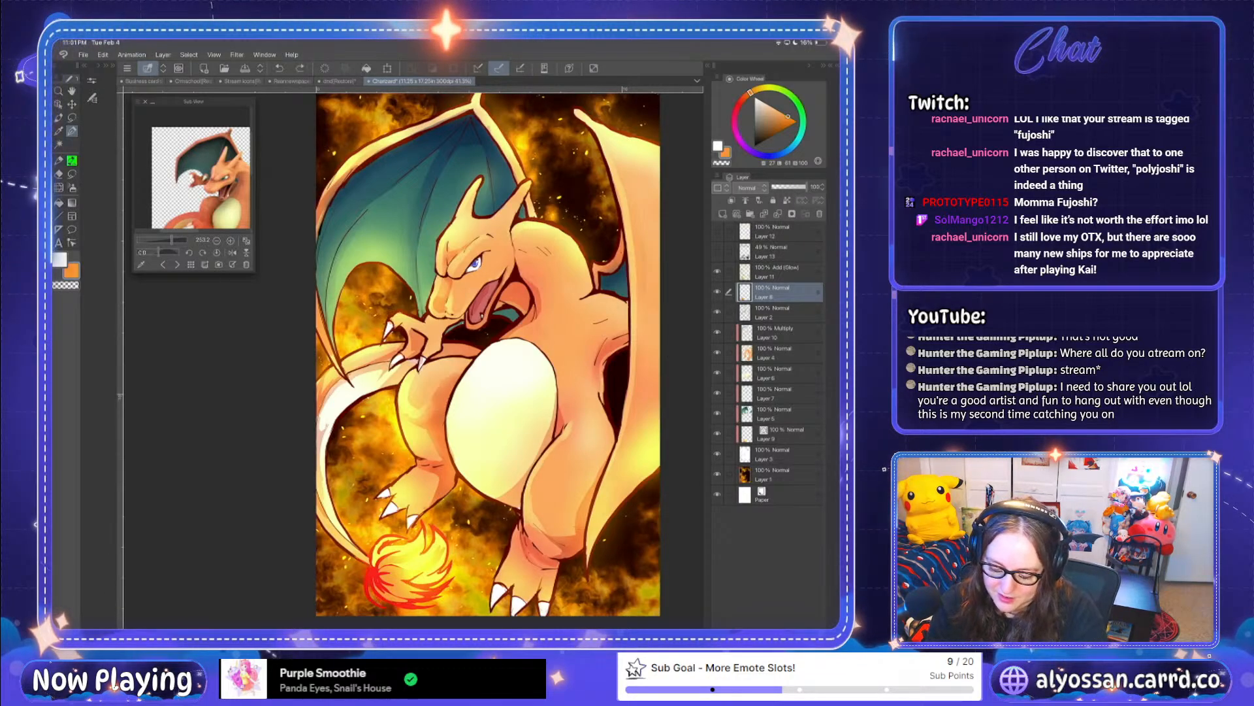
key(ctrl+y)
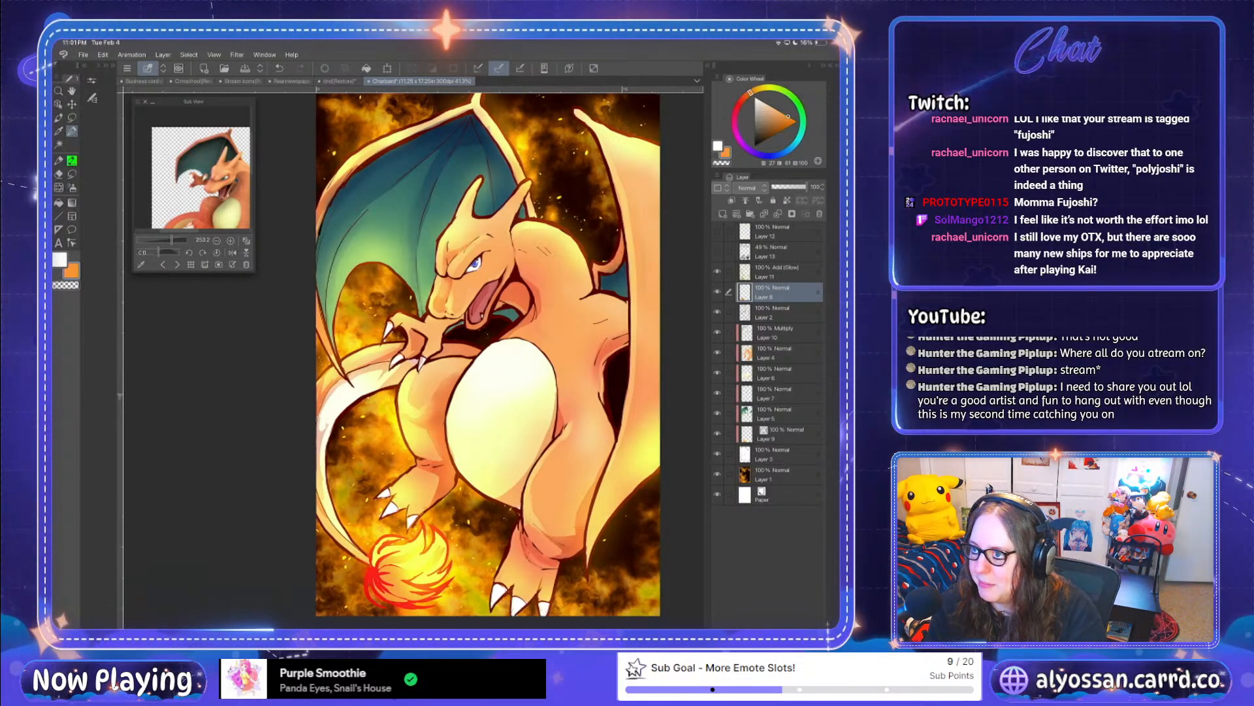
key(ctrl+z)
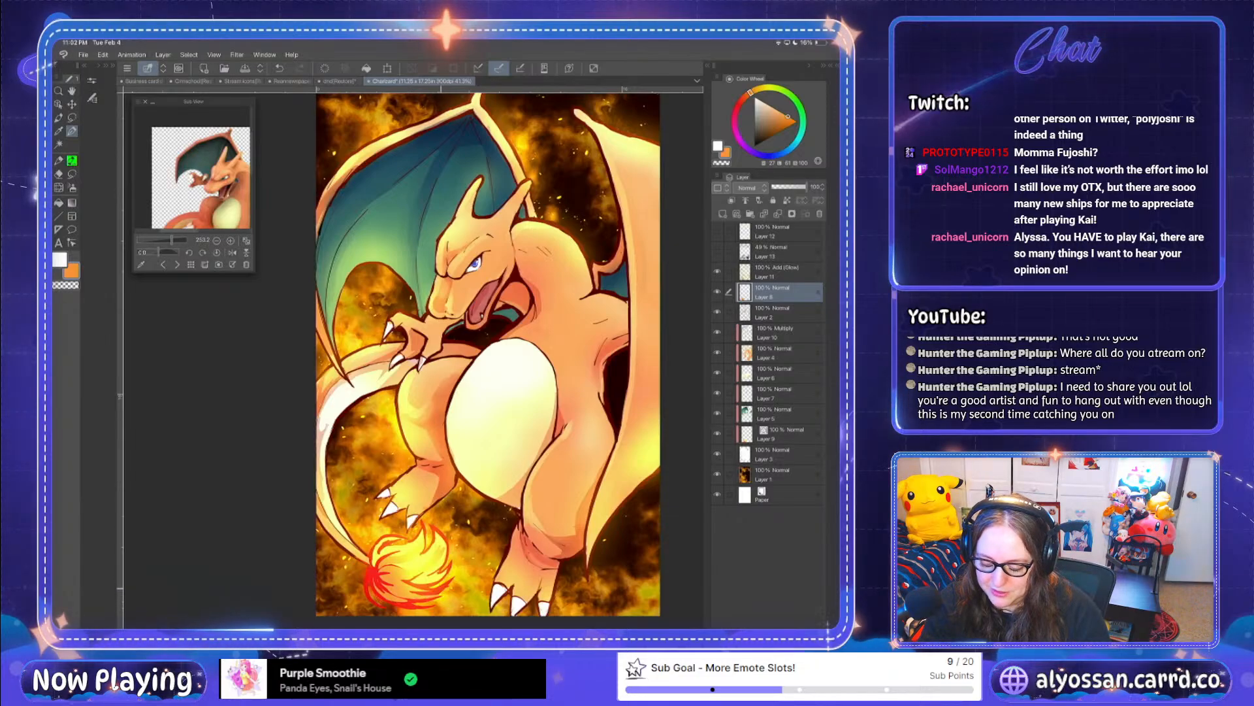
key(ctrl+z)
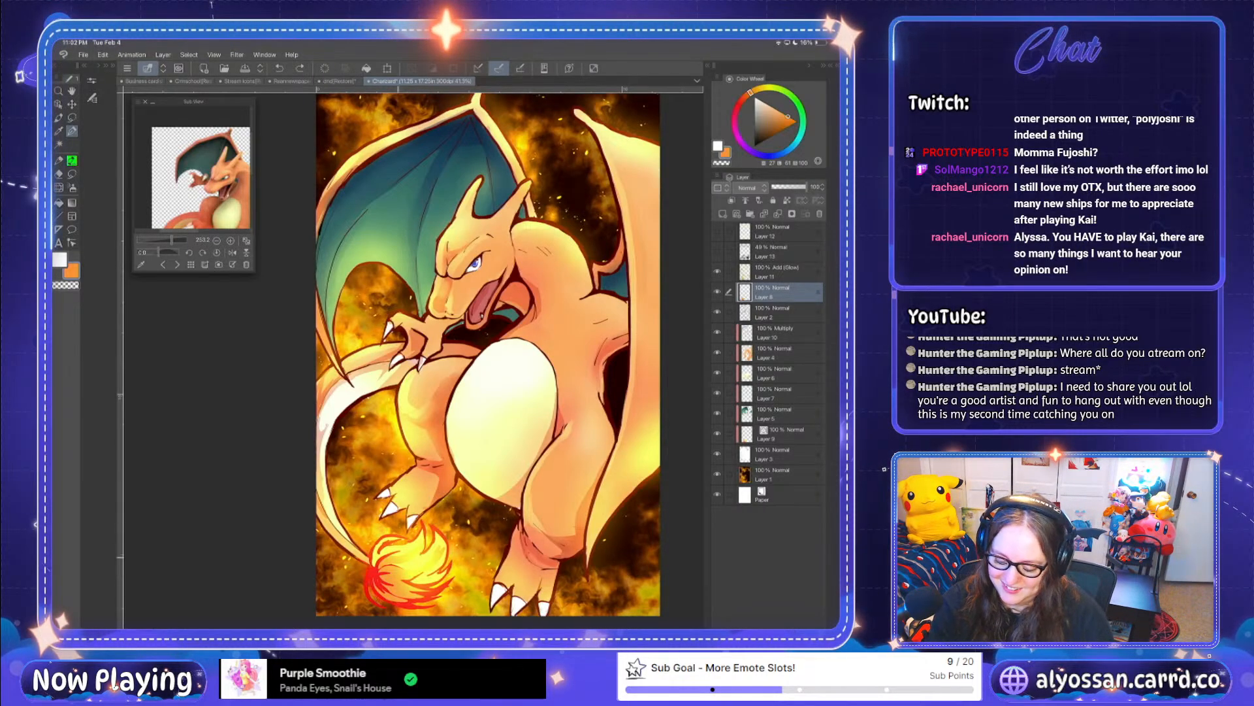
key(ctrl+shift+z)
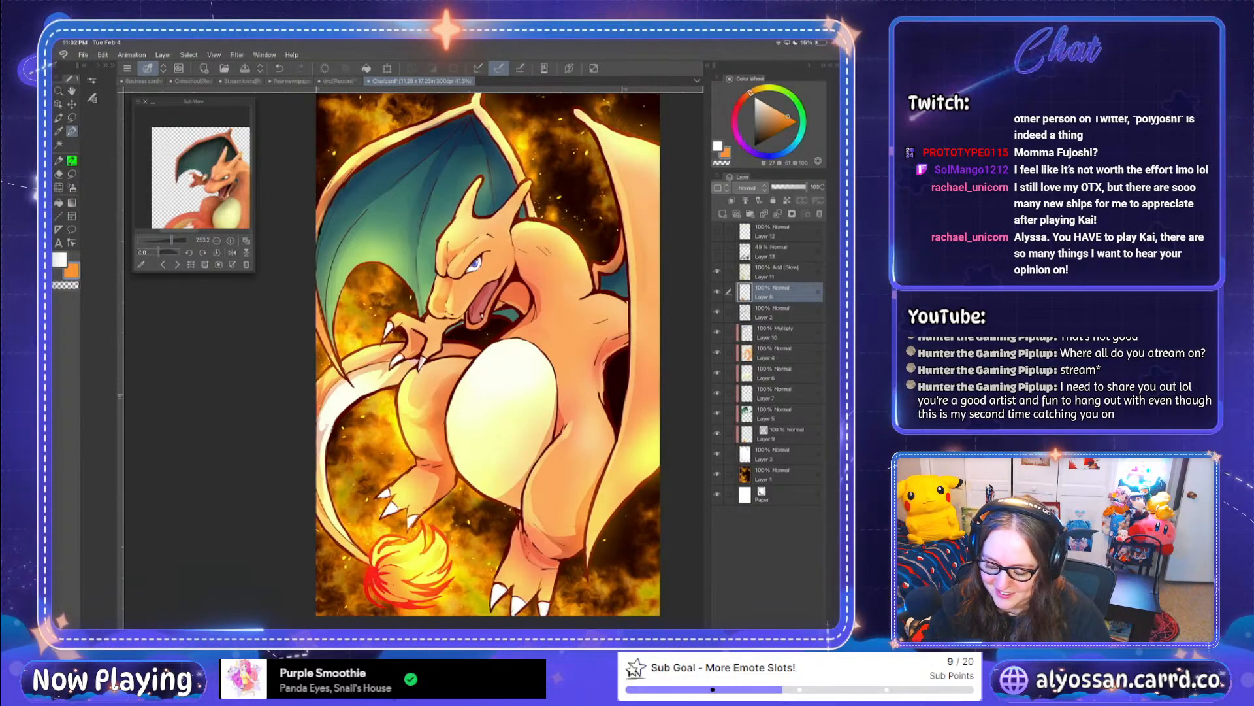
key(ctrl+z)
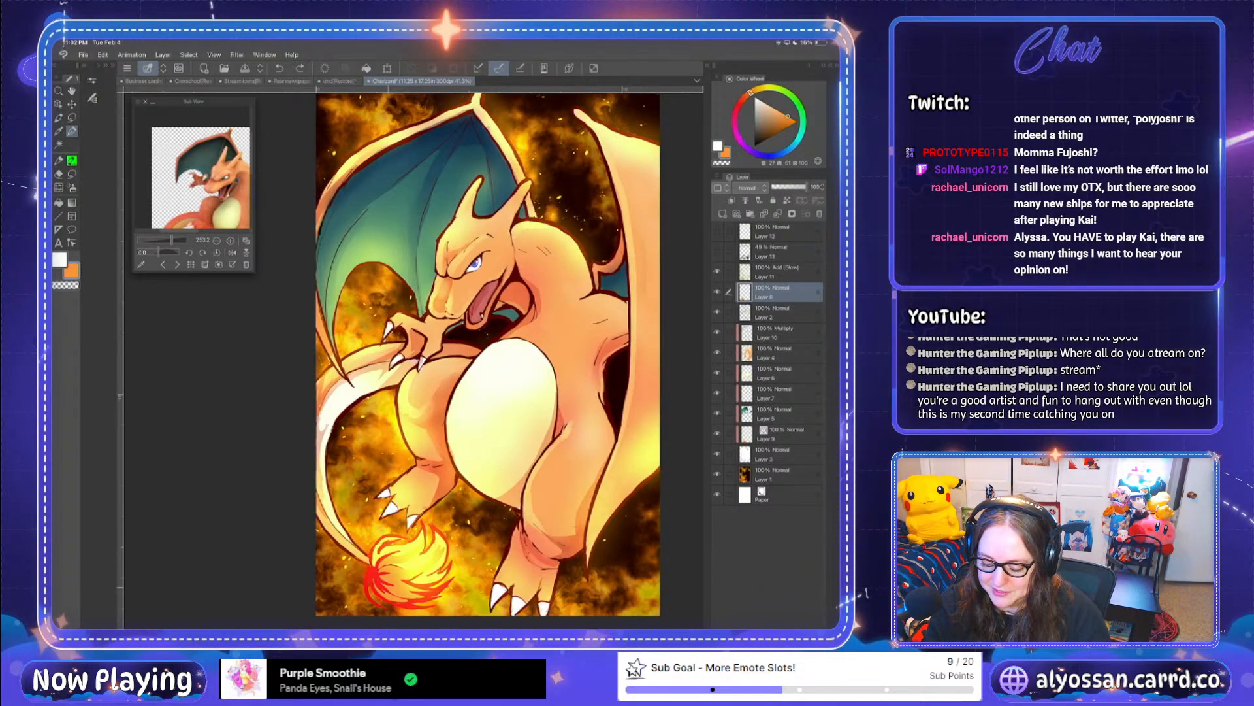
key(ctrl+shift+z)
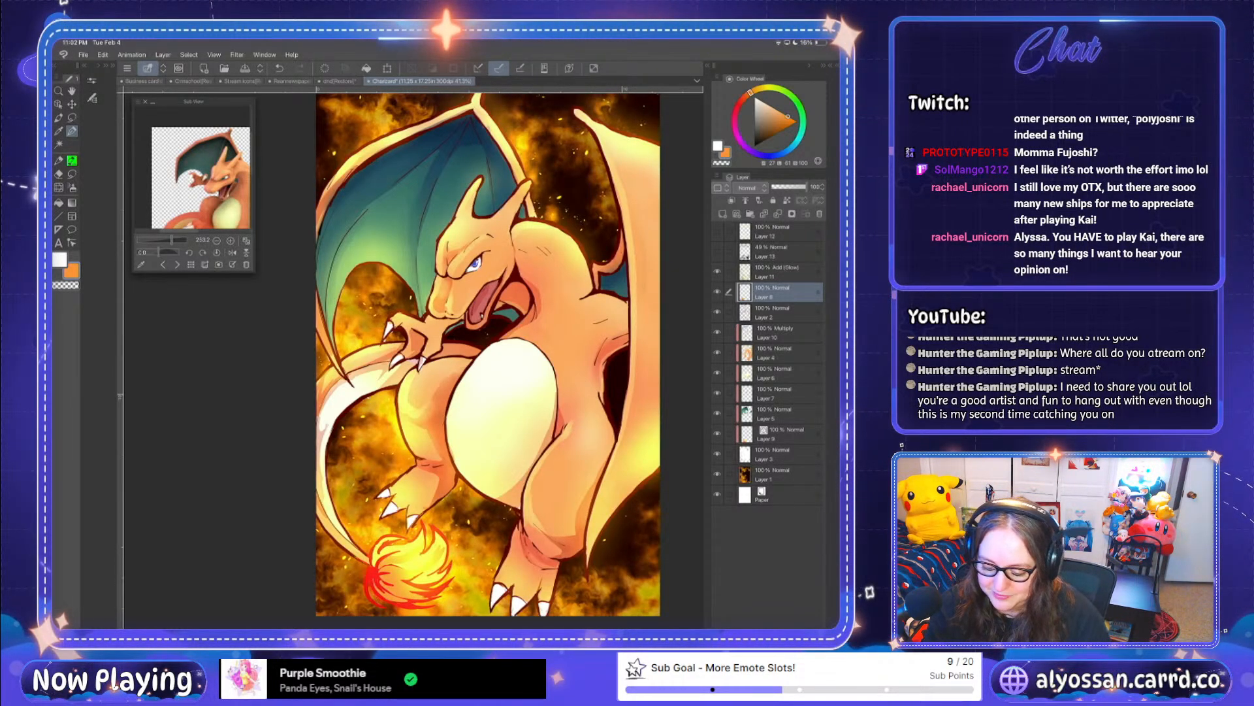
key(ctrl+z)
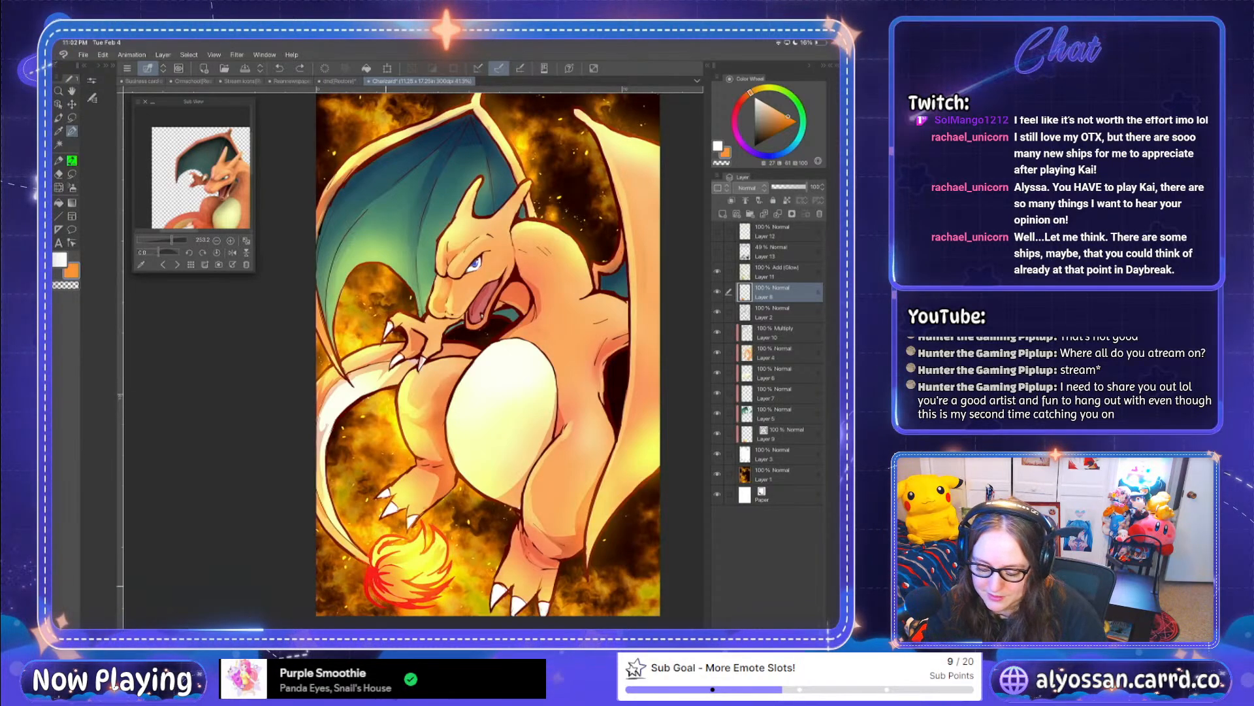
key(ctrl+shift+z)
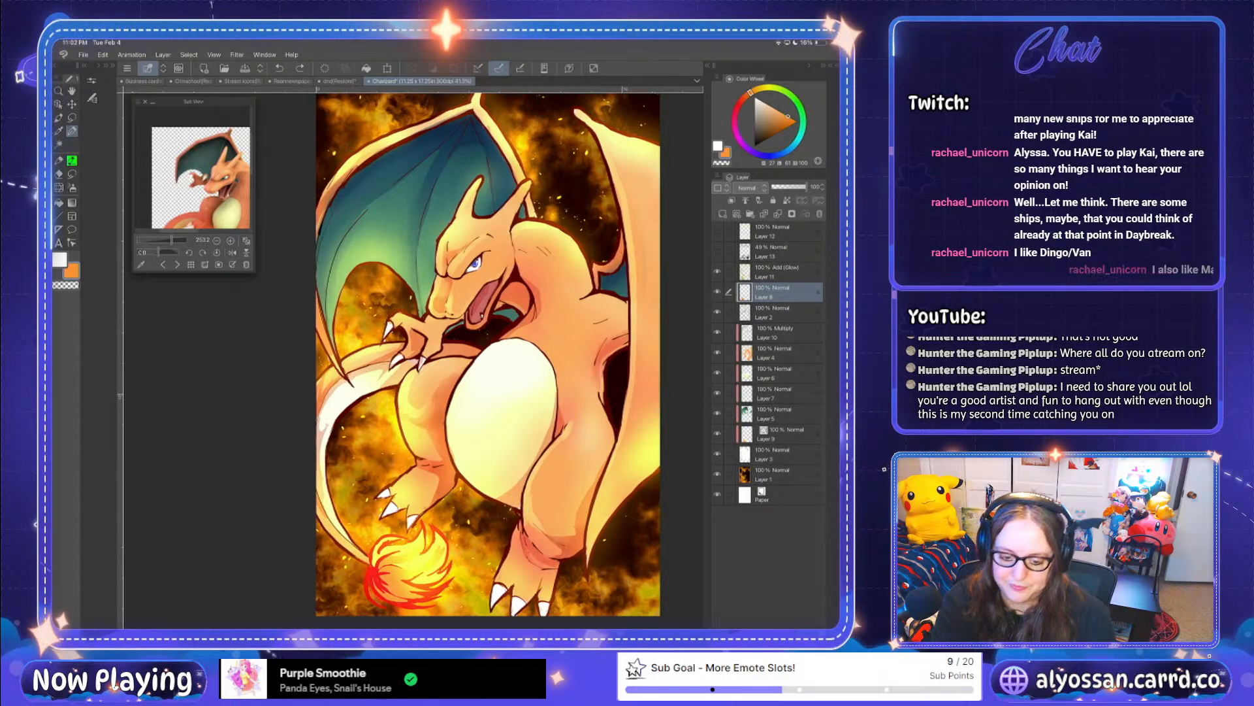
Step: Switch to the Transparent watercolor brush and review its brush variants and tool properties
click(59, 118)
click(92, 98)
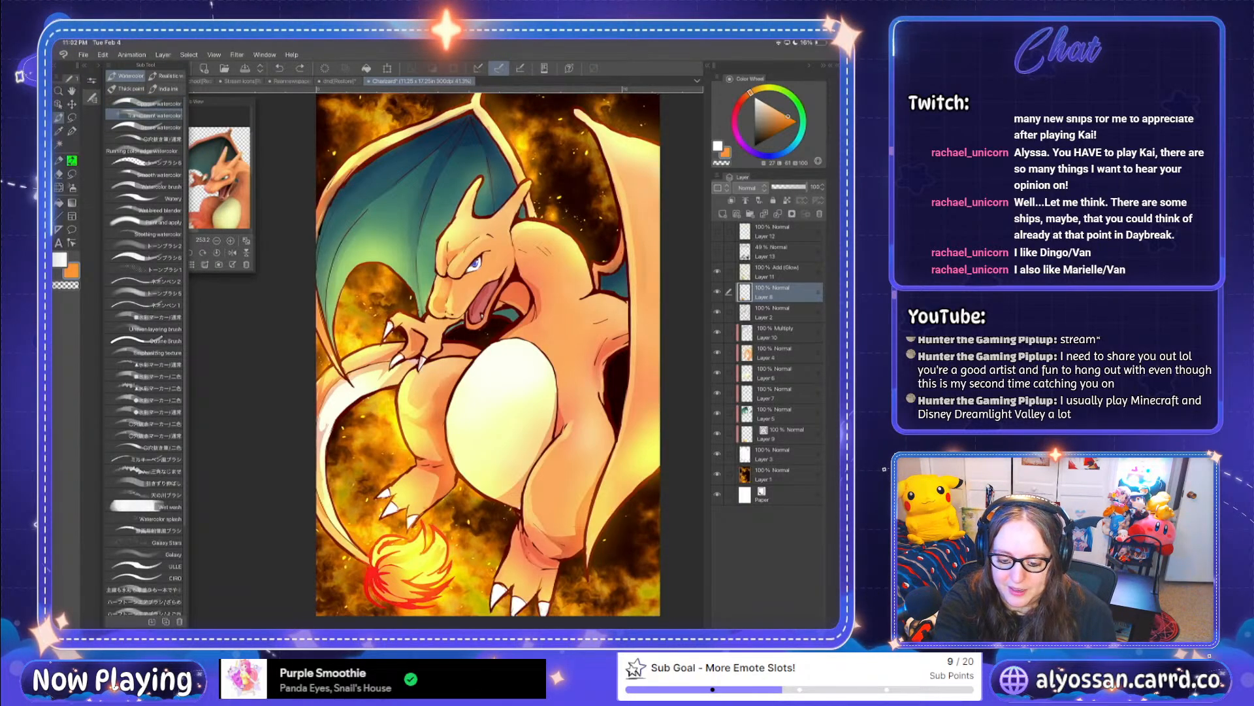
click(92, 98)
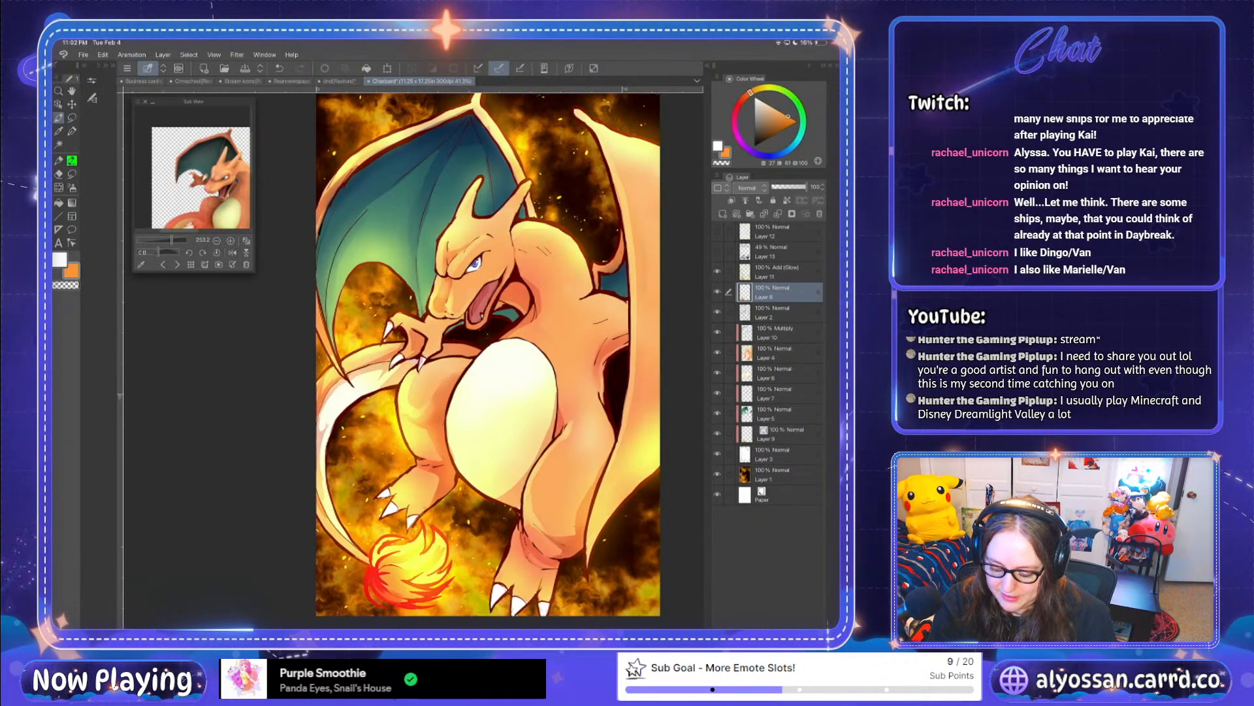
key(ctrl+z)
click(92, 98)
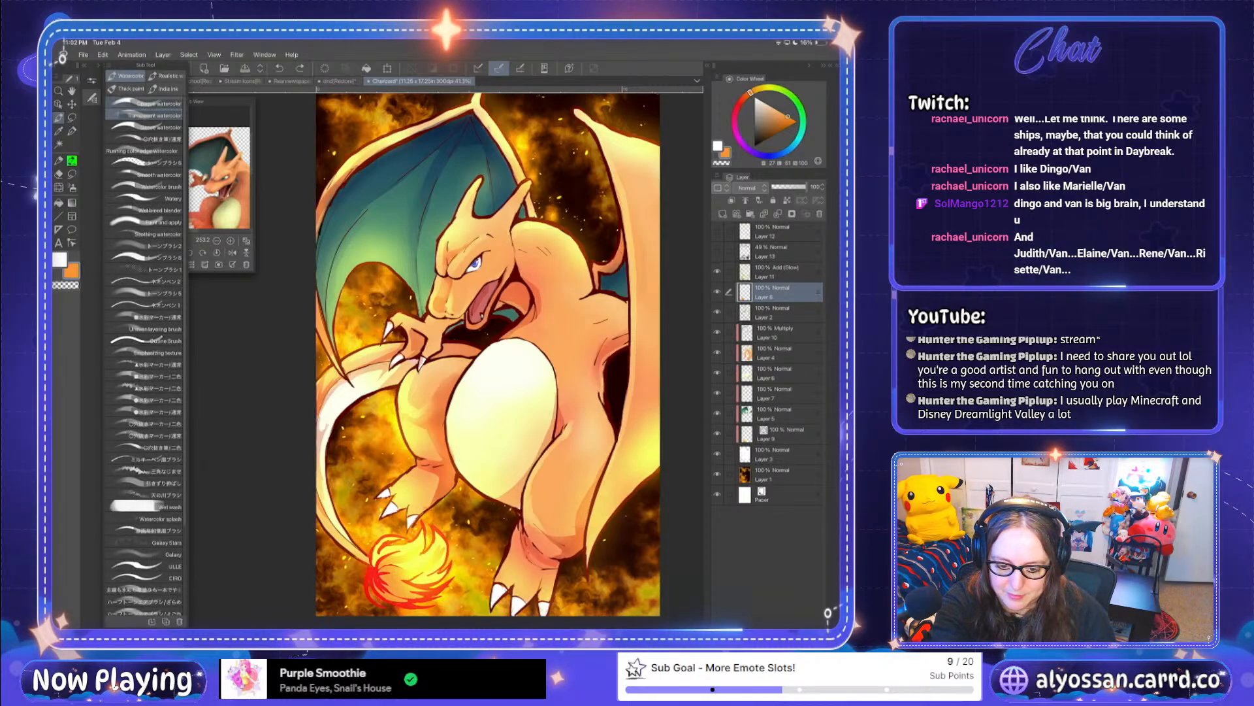
click(92, 80)
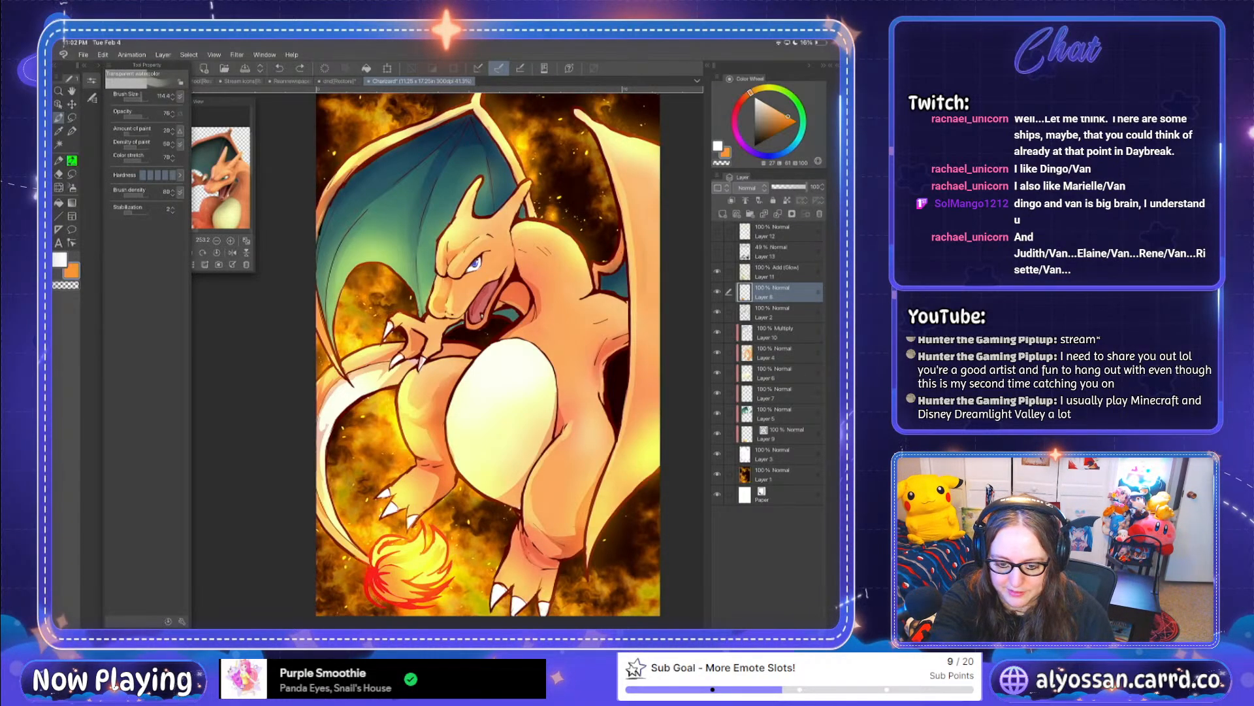
key(bracketright)
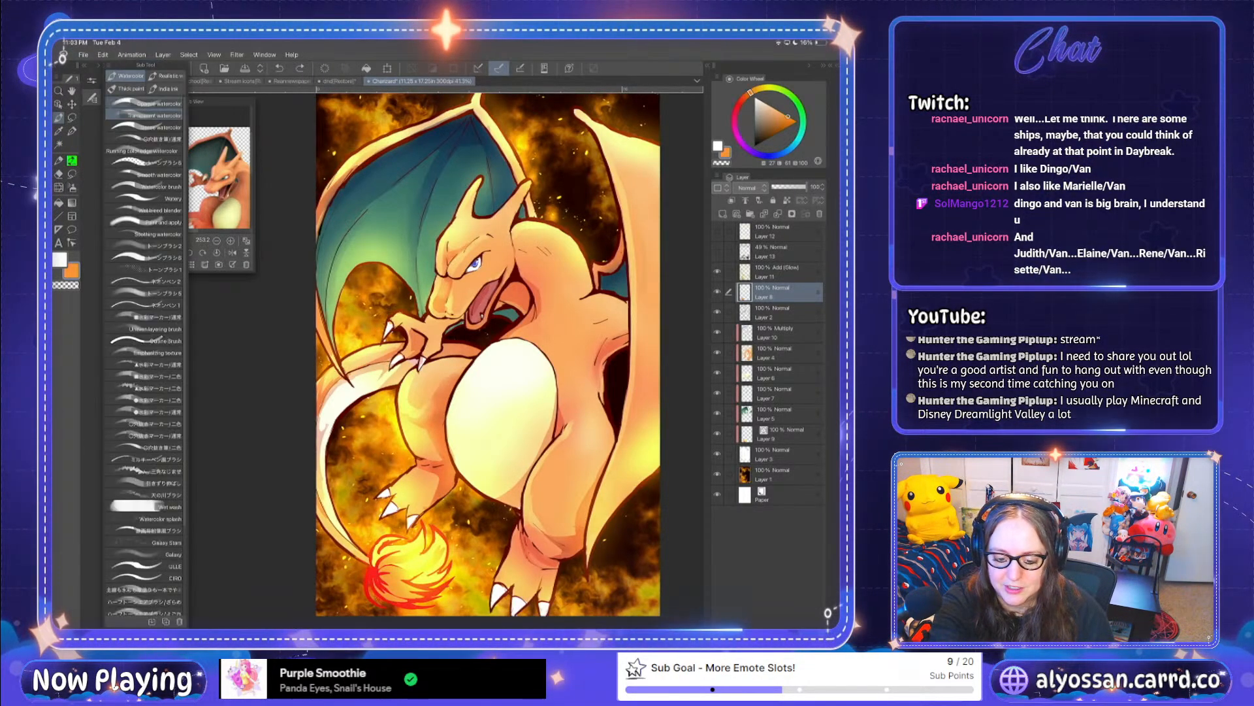
drag(143, 99, 139, 99)
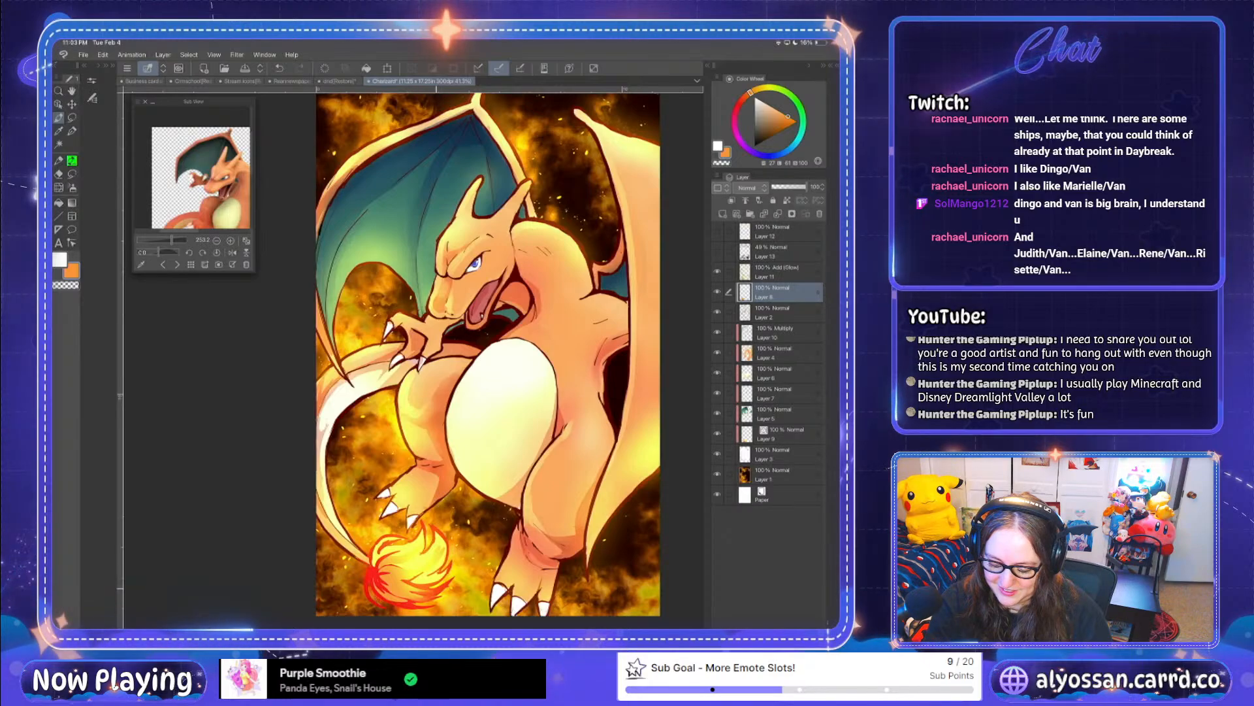
Step: Touch up the tail flame with the eraser and brush, undoing and redoing its latest strokes
key(ctrl+z)
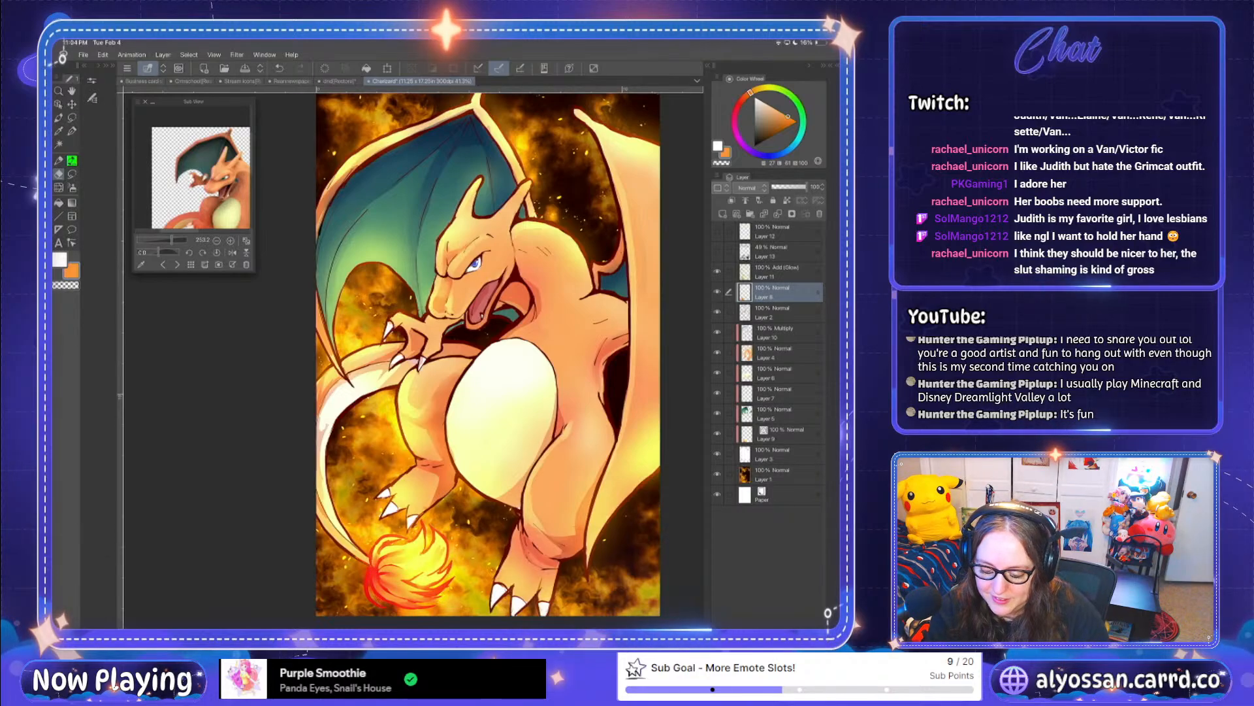
key(e)
key(p)
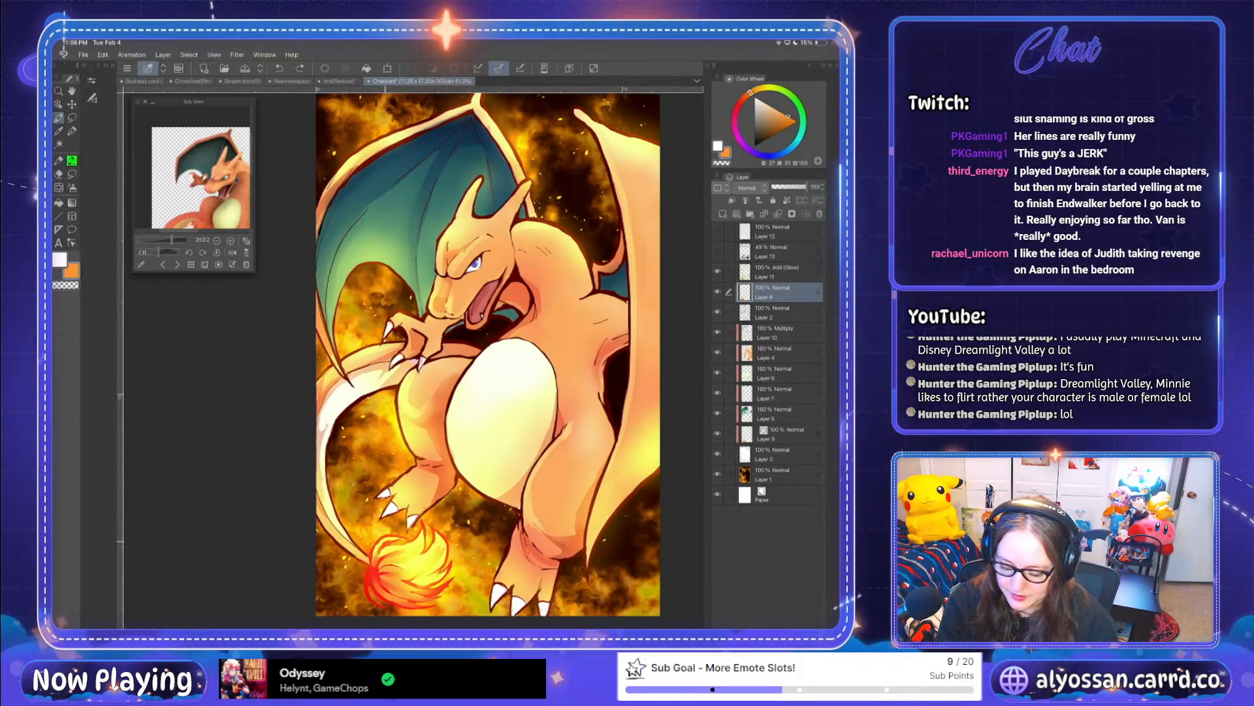
key(ctrl+y)
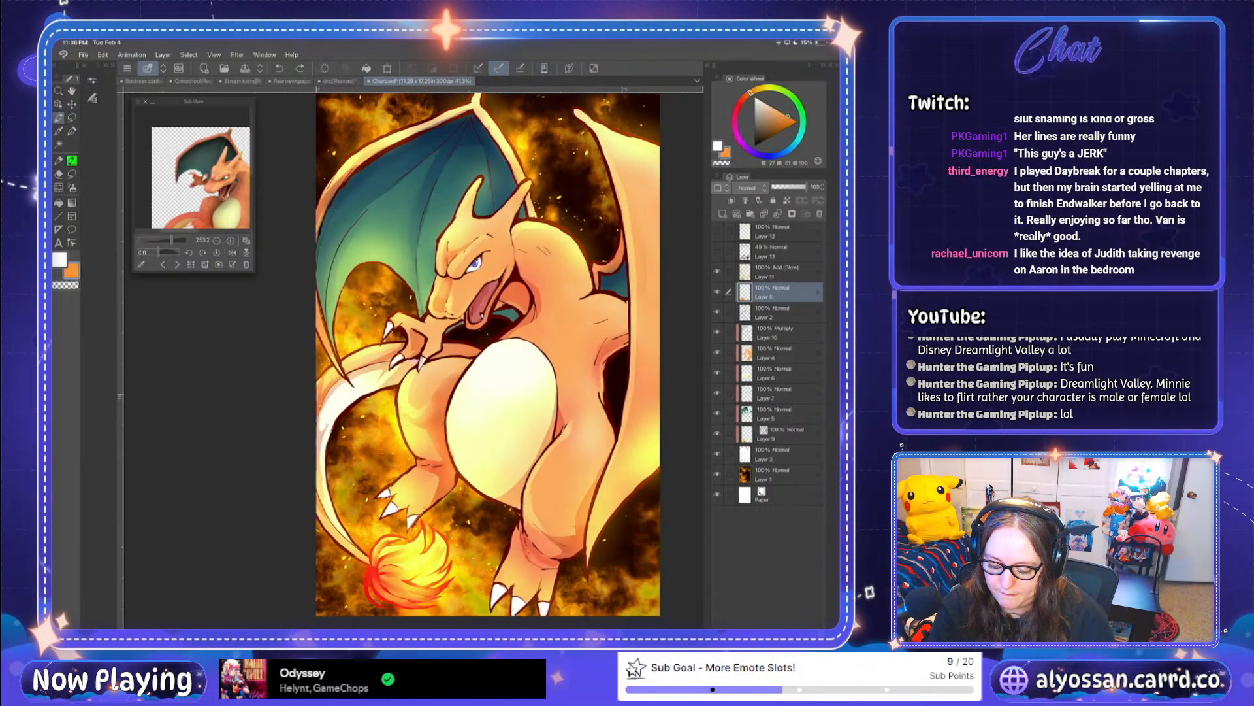
Step: Sample red from the tail flame, darken it to RGB 179, 2, 0, and paint it along the flame's left edge
alt+click(376, 578)
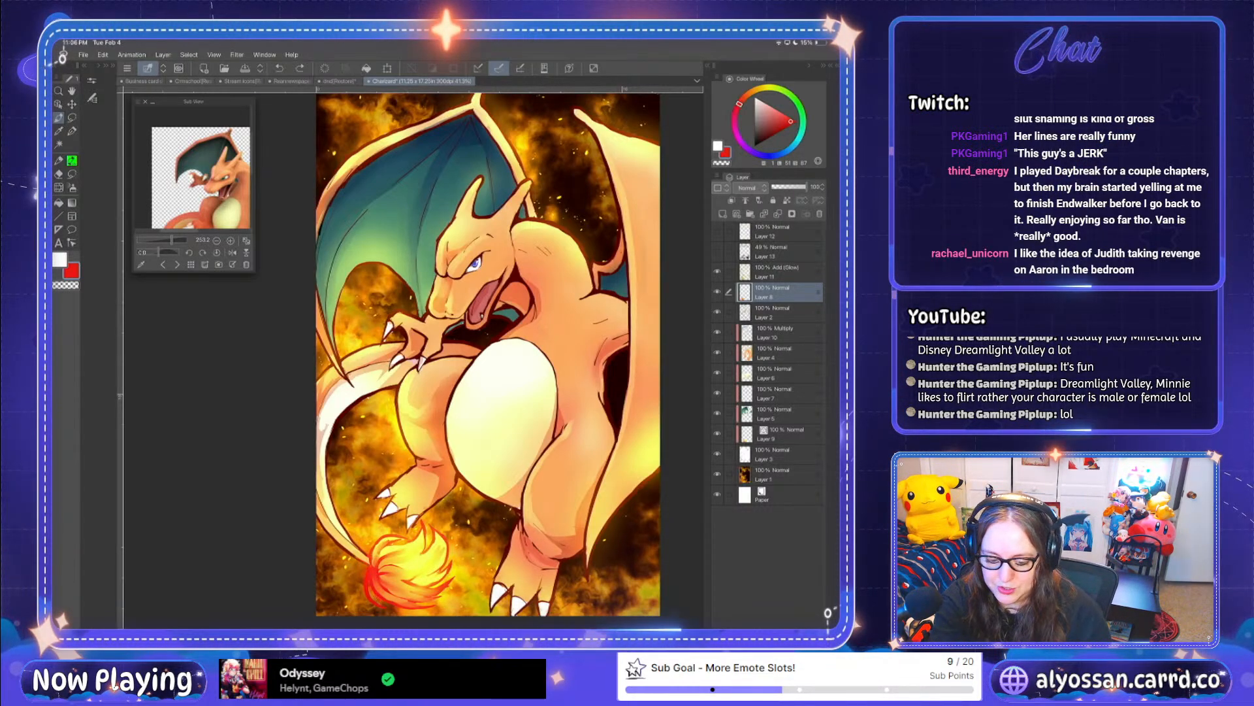
click(70, 270)
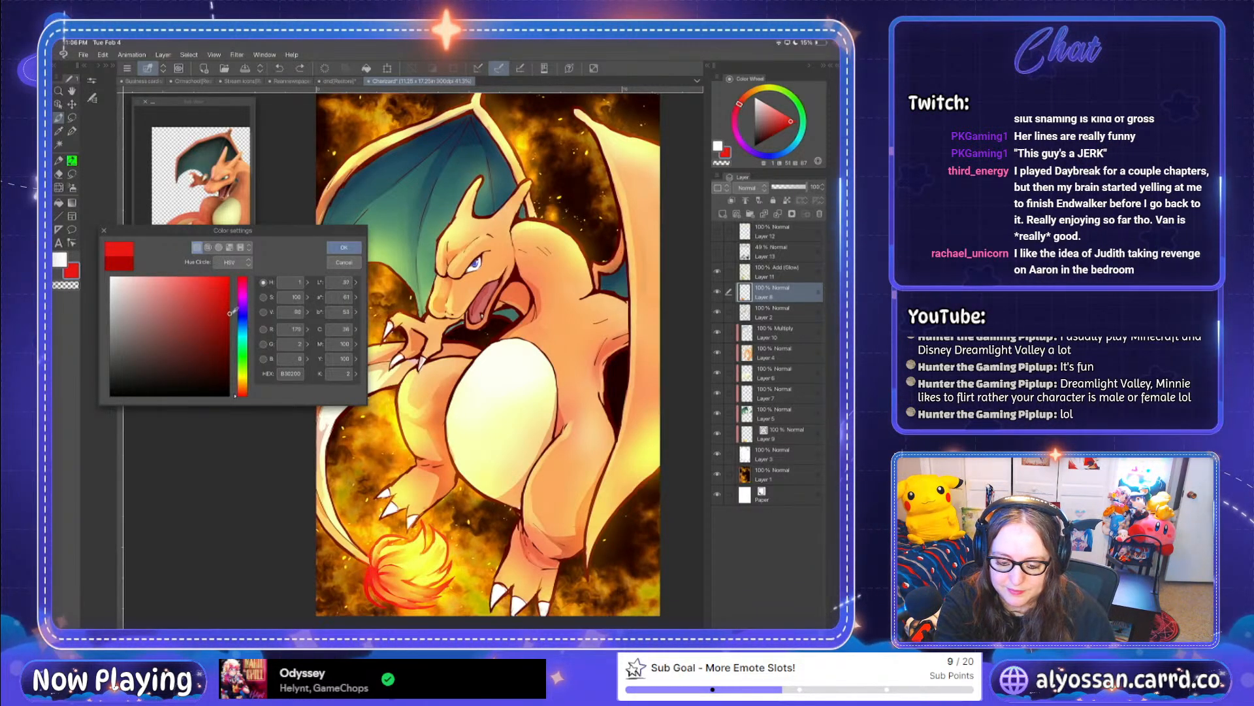
click(344, 247)
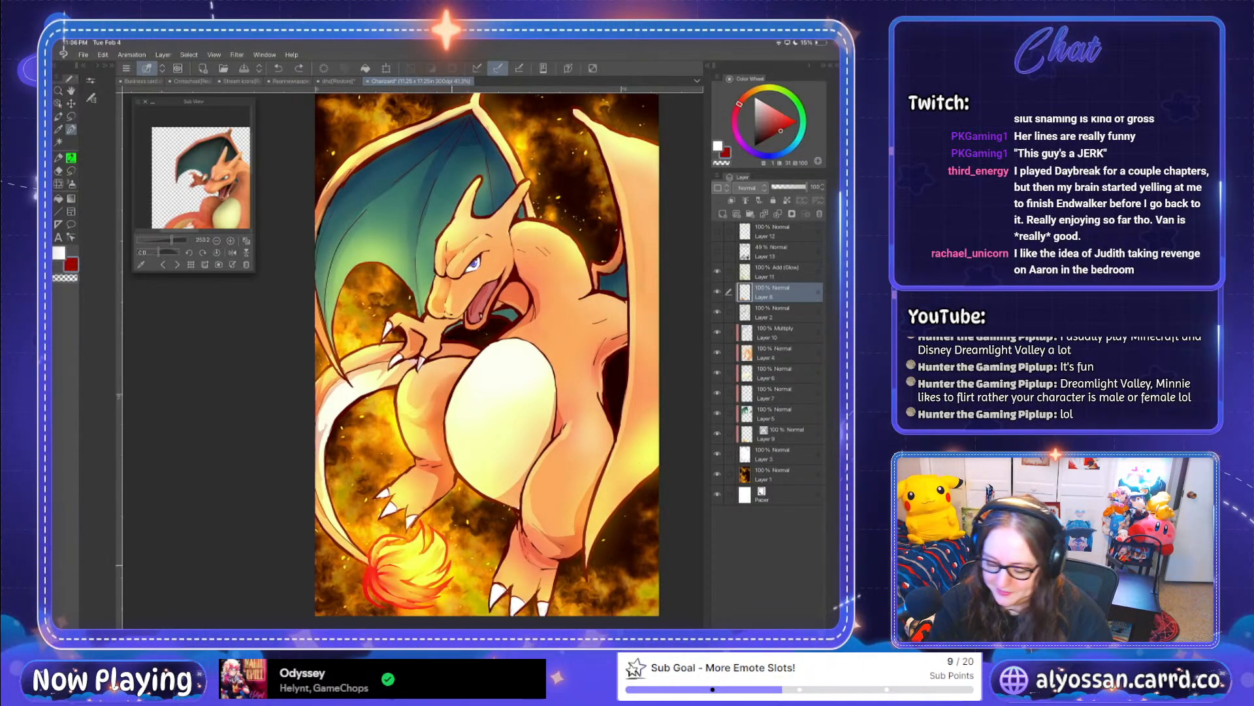
drag(367, 552, 373, 557)
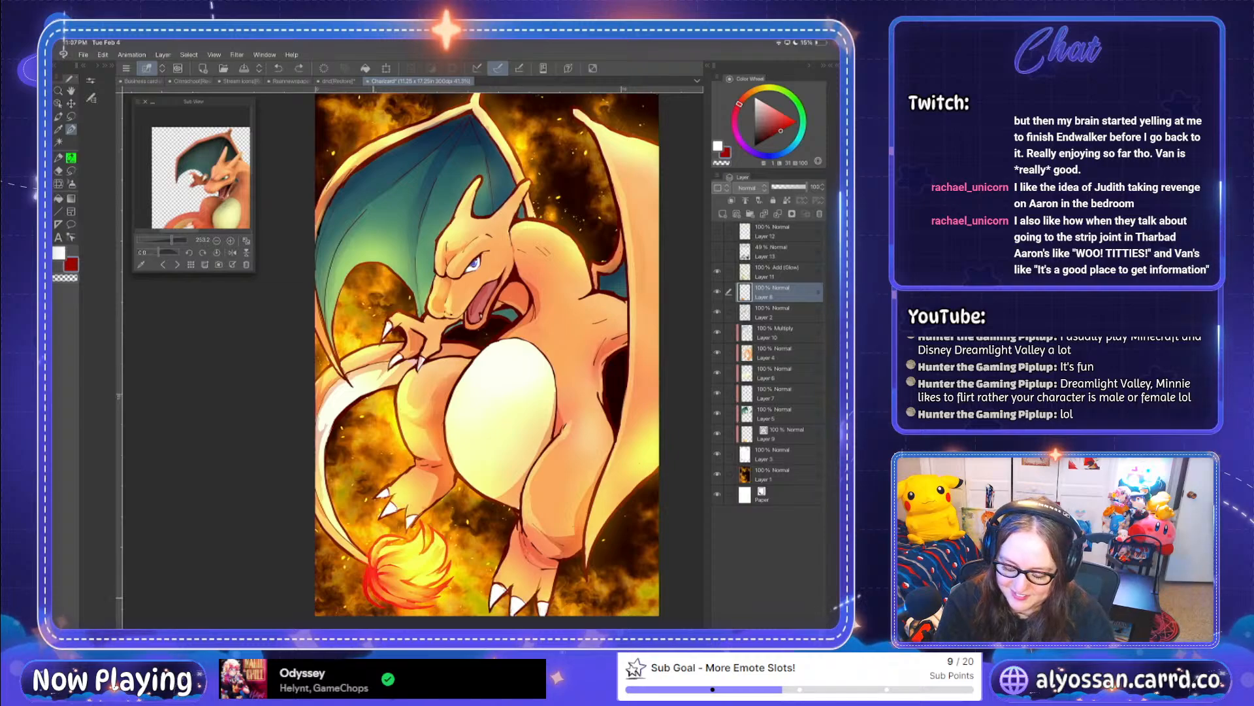
Step: Erase along the flame's left edge and rework the dark red strokes there and at its upper tip, undoing unwanted ones
key(ctrl+z)
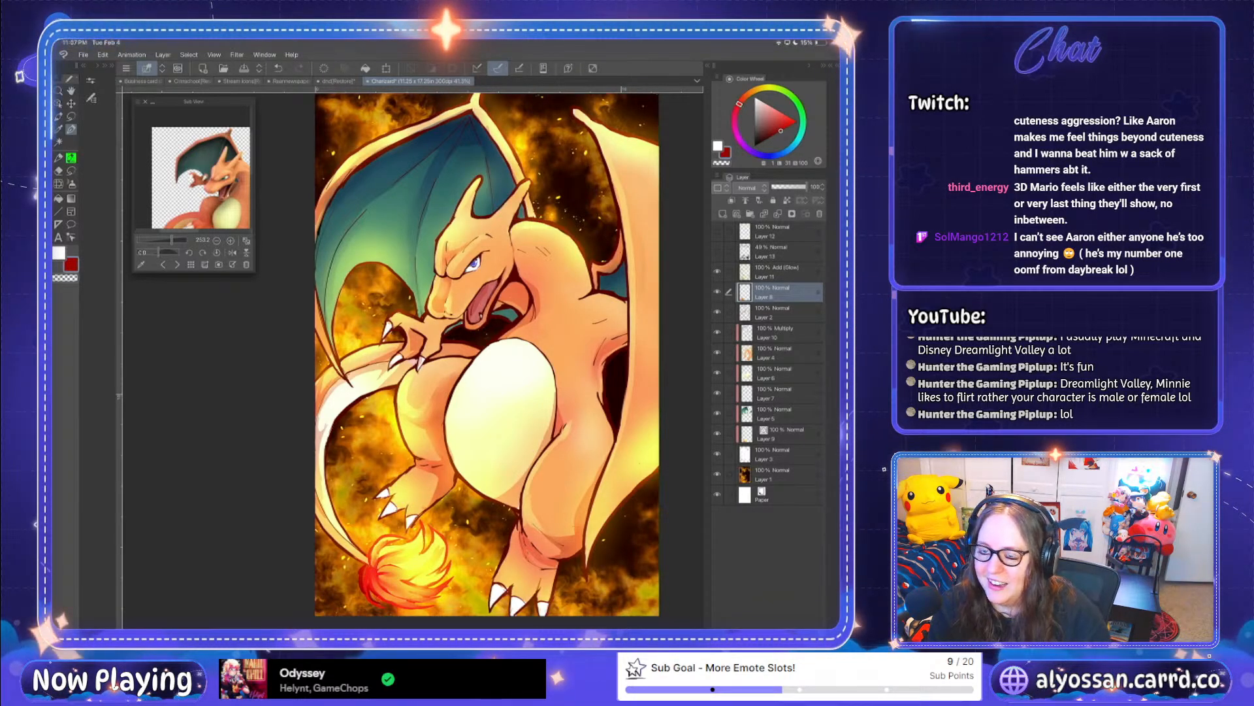
key(e)
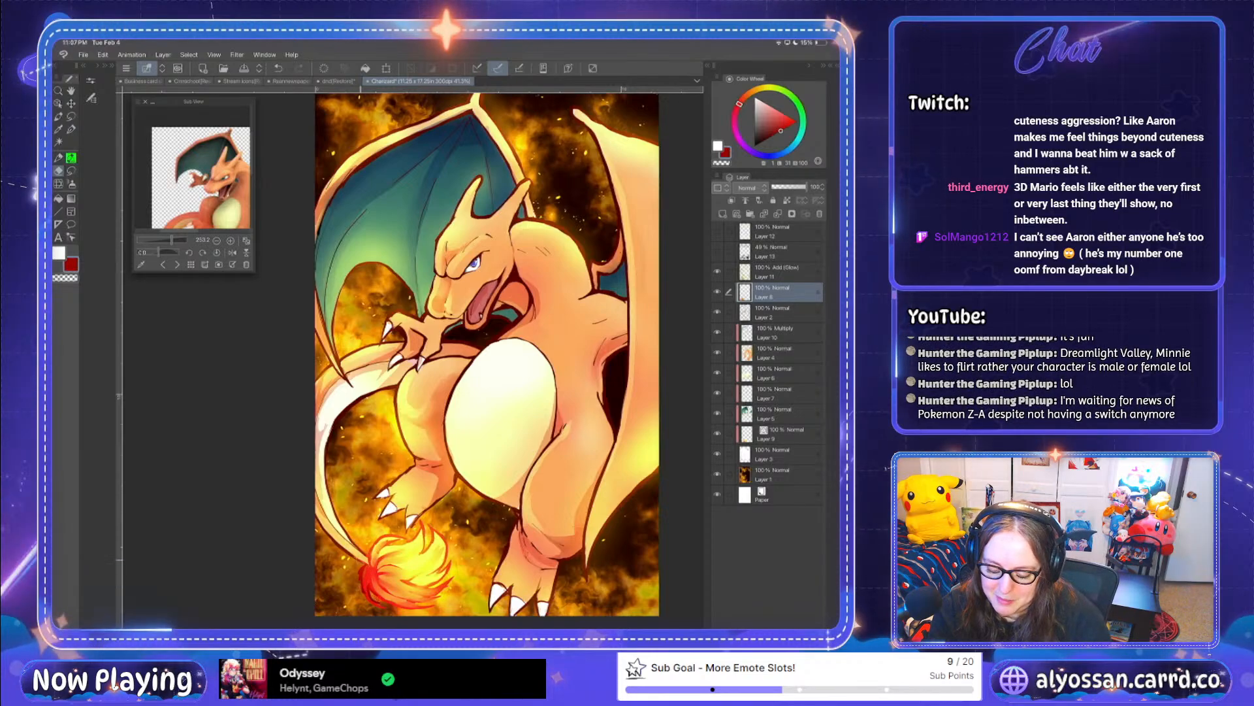
drag(360, 588, 370, 559)
key(p)
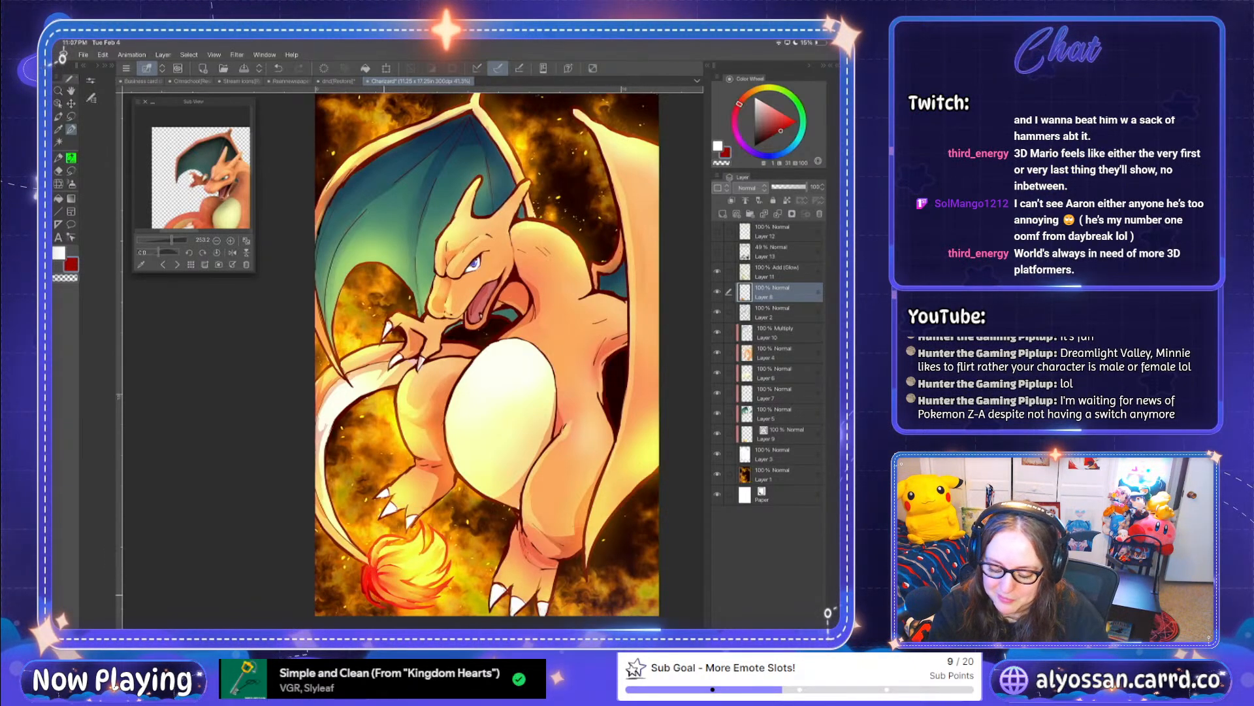
key(ctrl+z)
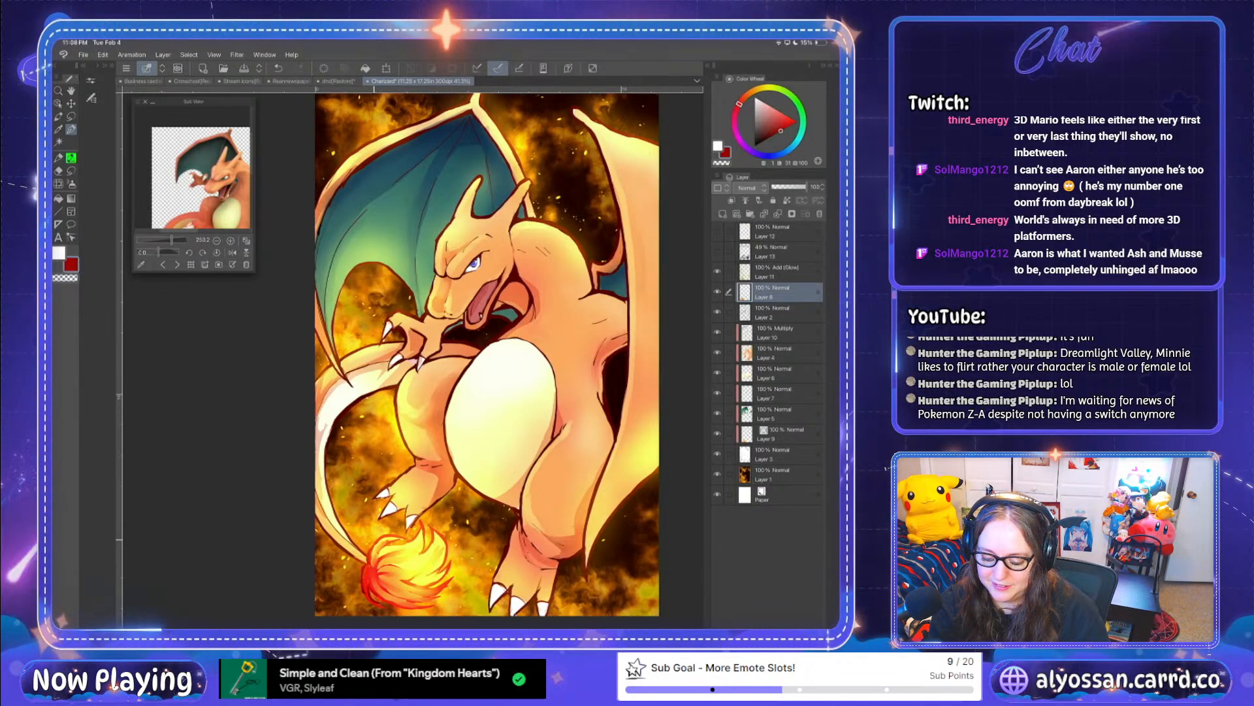
drag(418, 527, 423, 515)
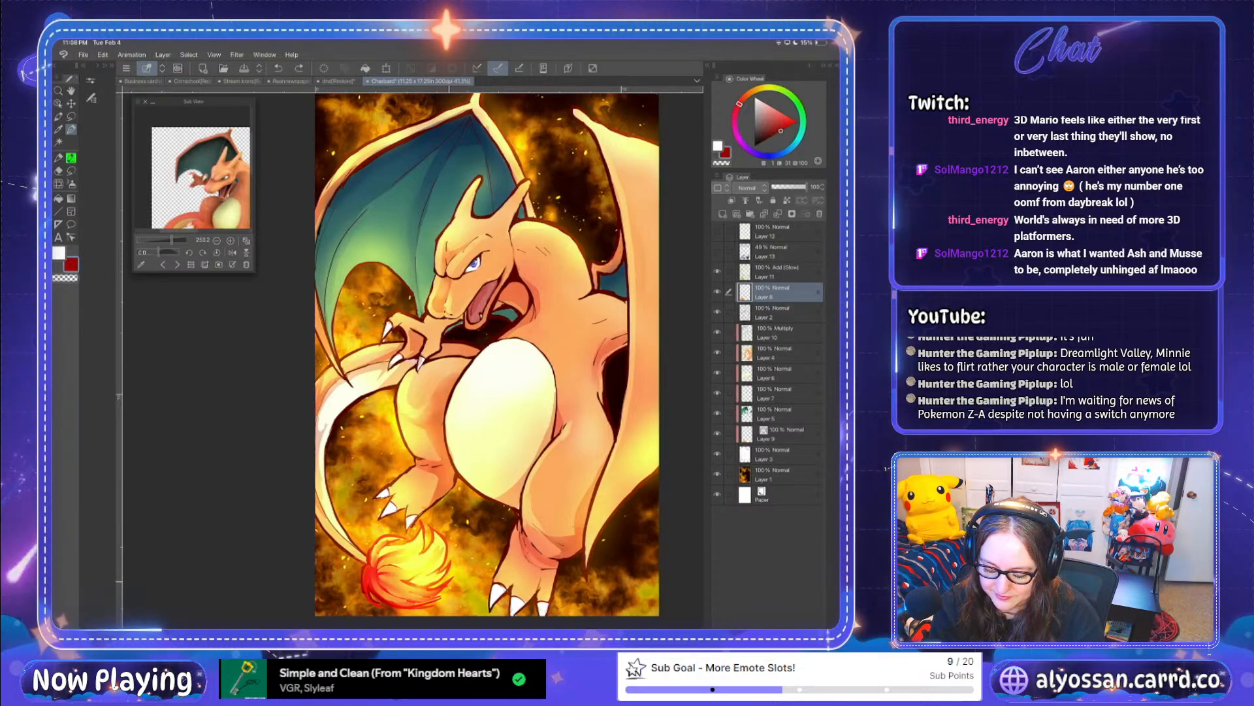
key(ctrl+z)
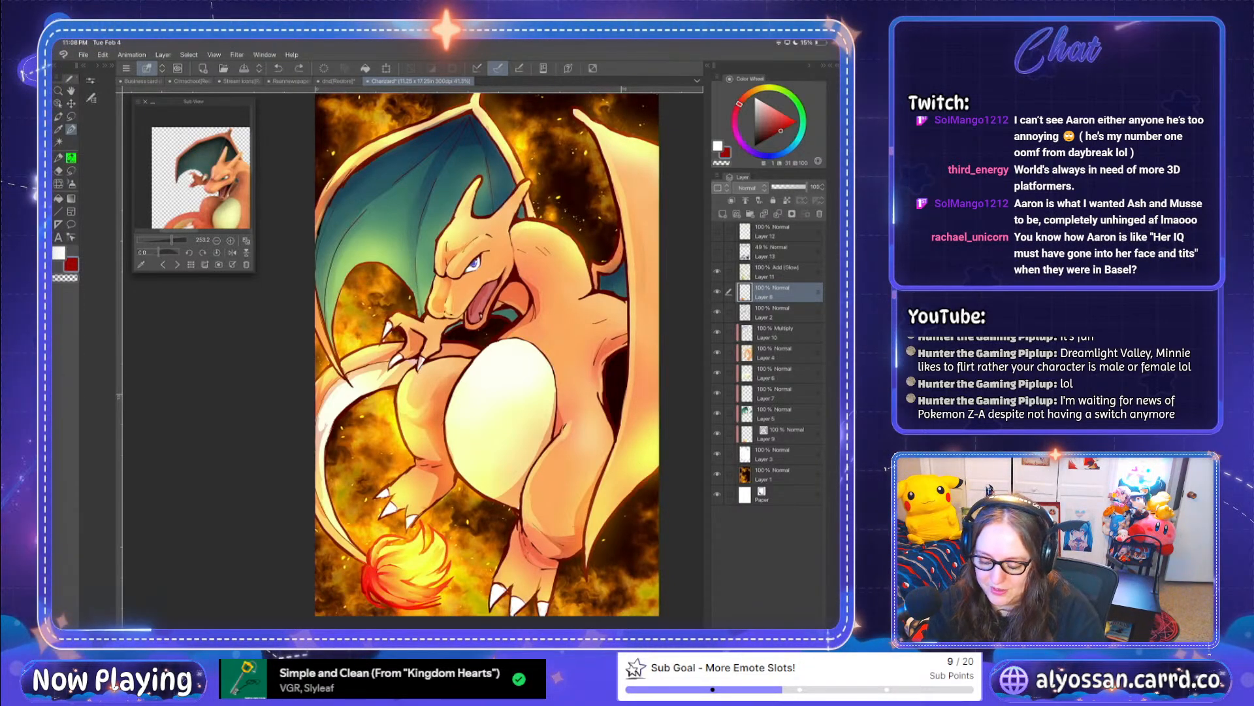
key(ctrl+z)
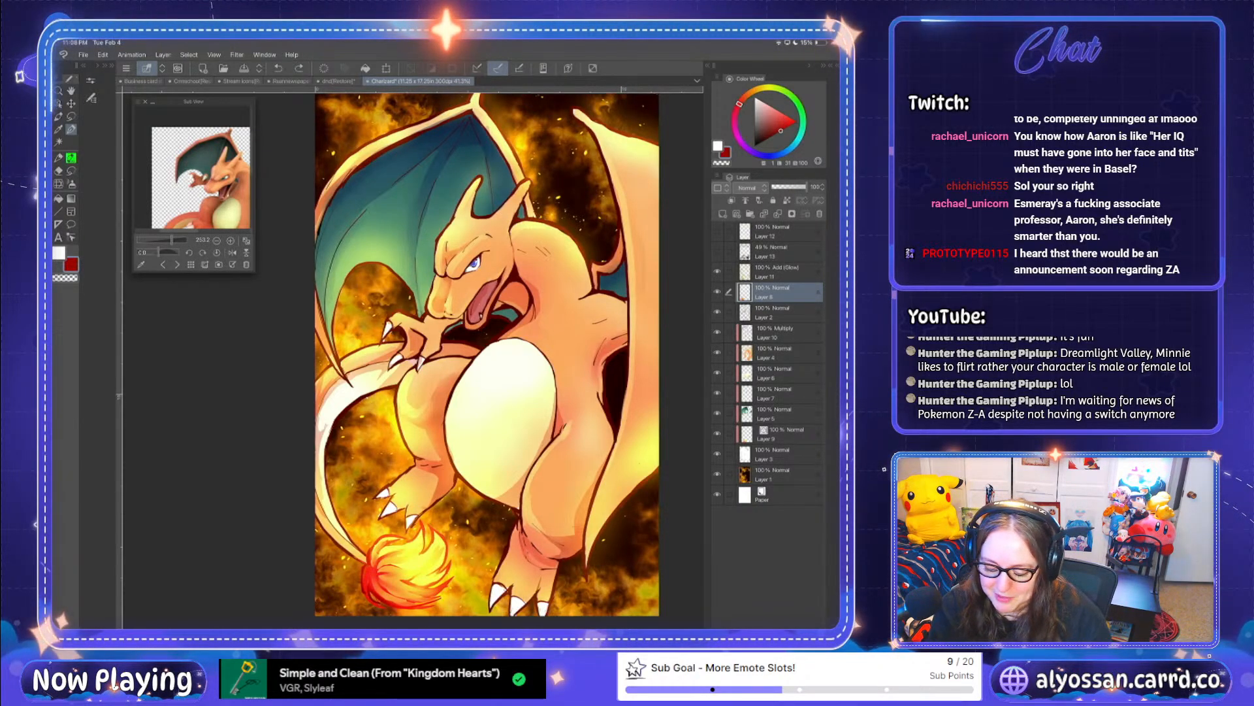
Step: Sample light orange and red-orange from the flame and blend strokes into its left base, undoing and redoing attempts
click(391, 562)
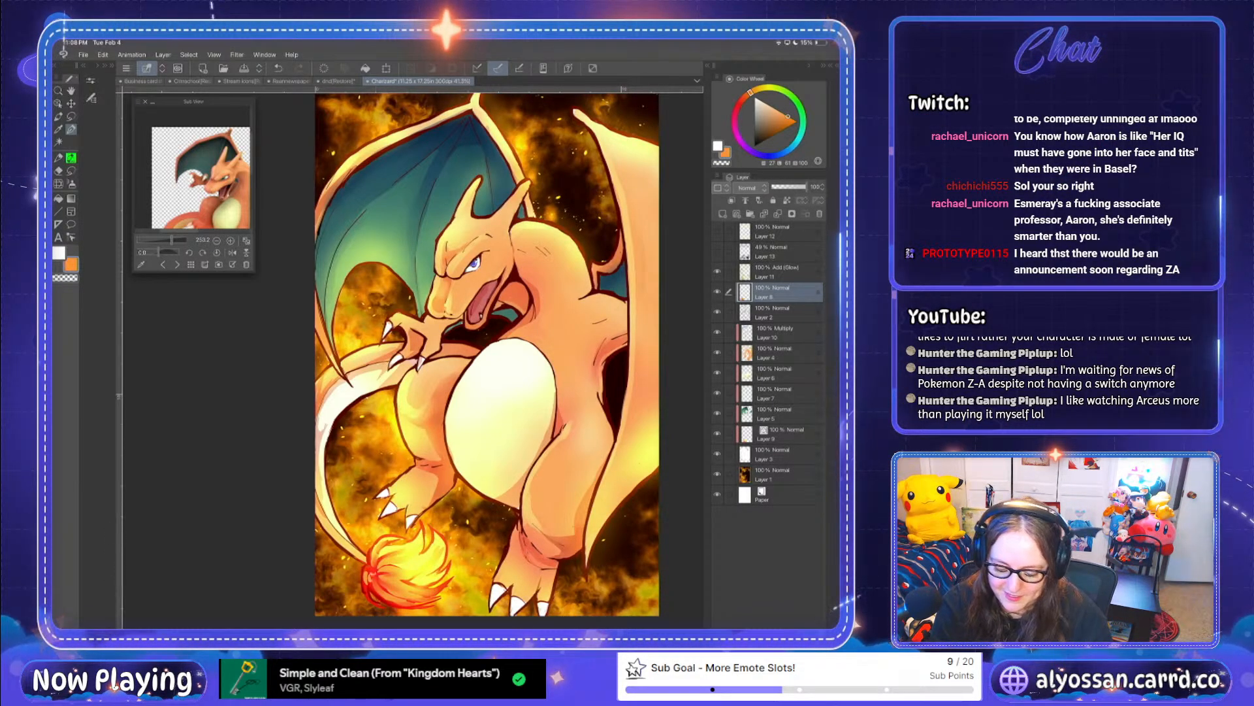
key(ctrl+z)
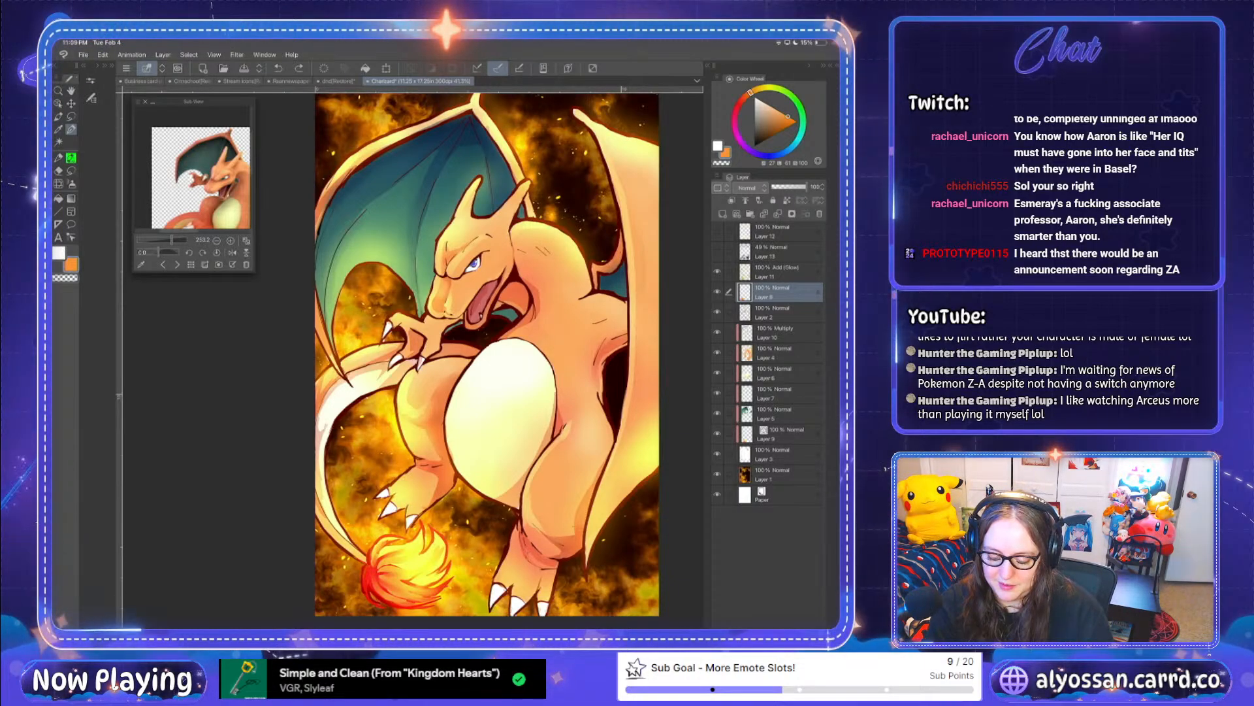
click(382, 574)
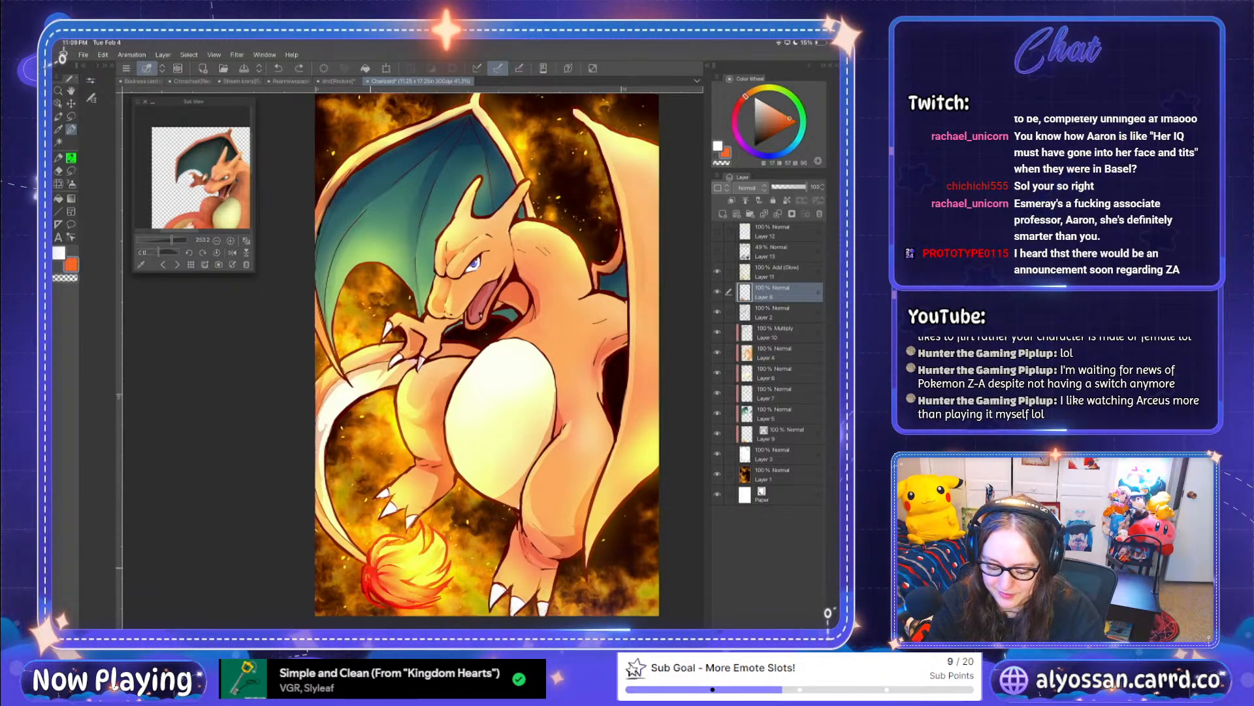
key(ctrl+z)
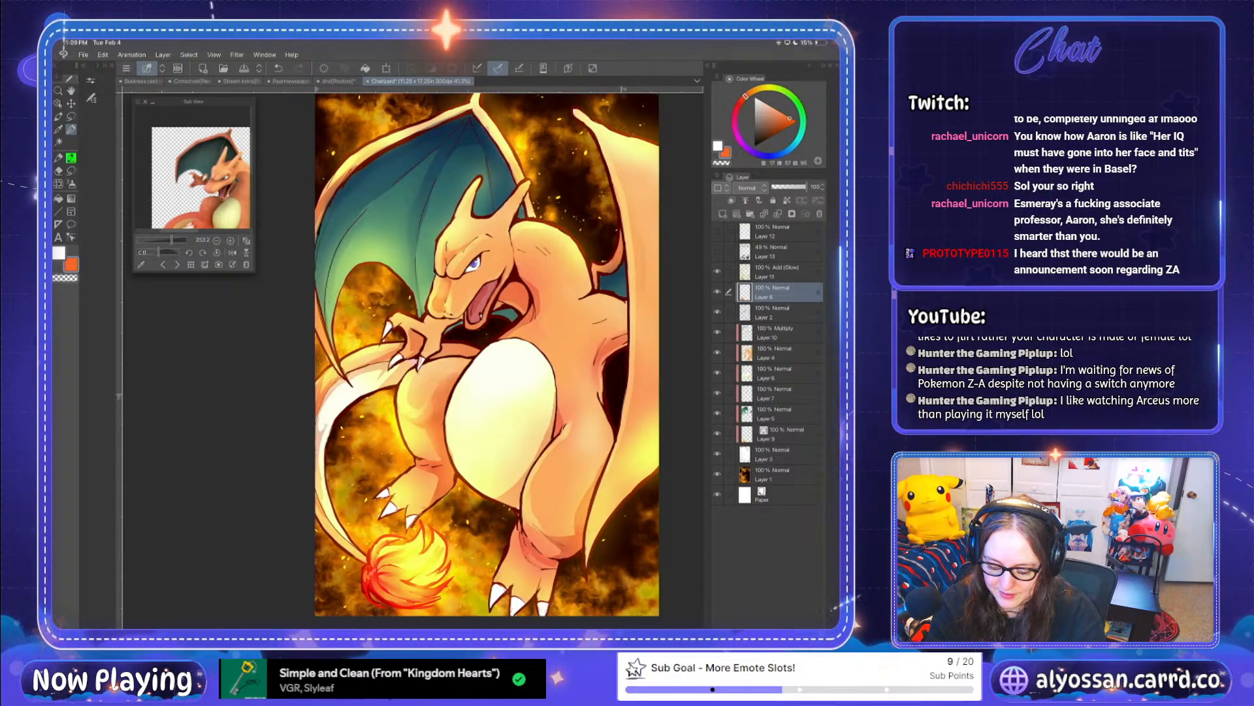
key(ctrl+z)
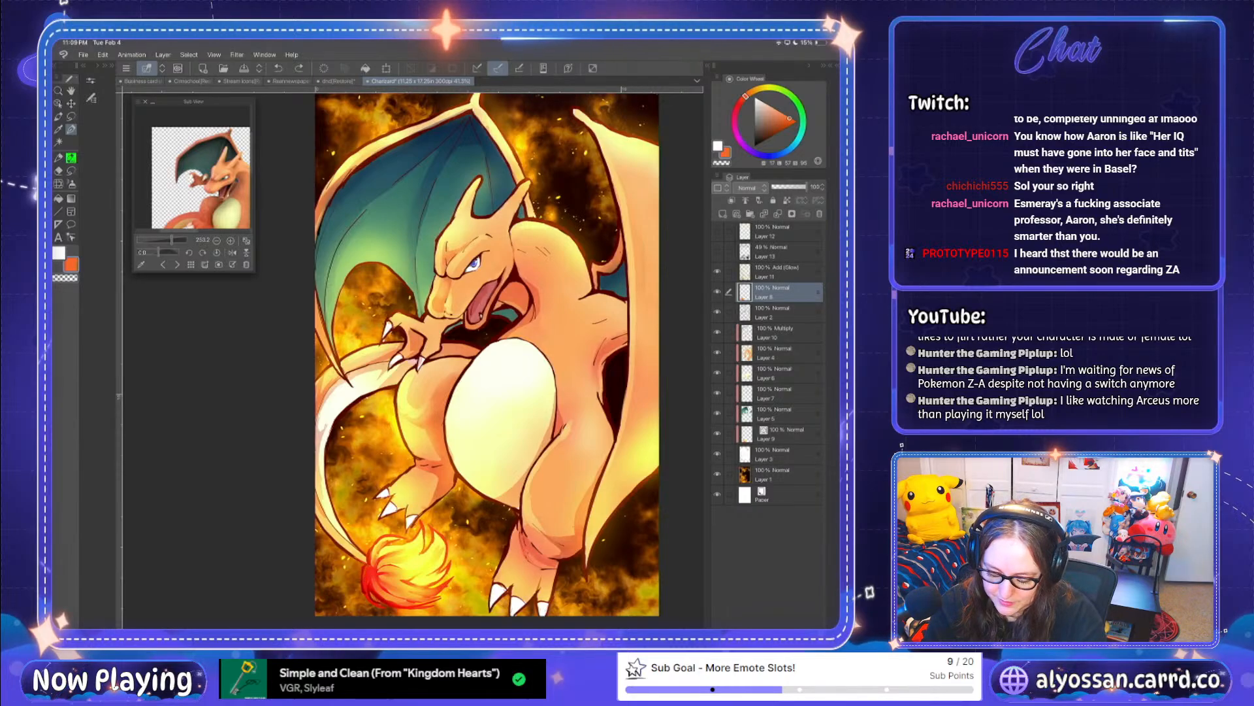
drag(405, 559, 384, 560)
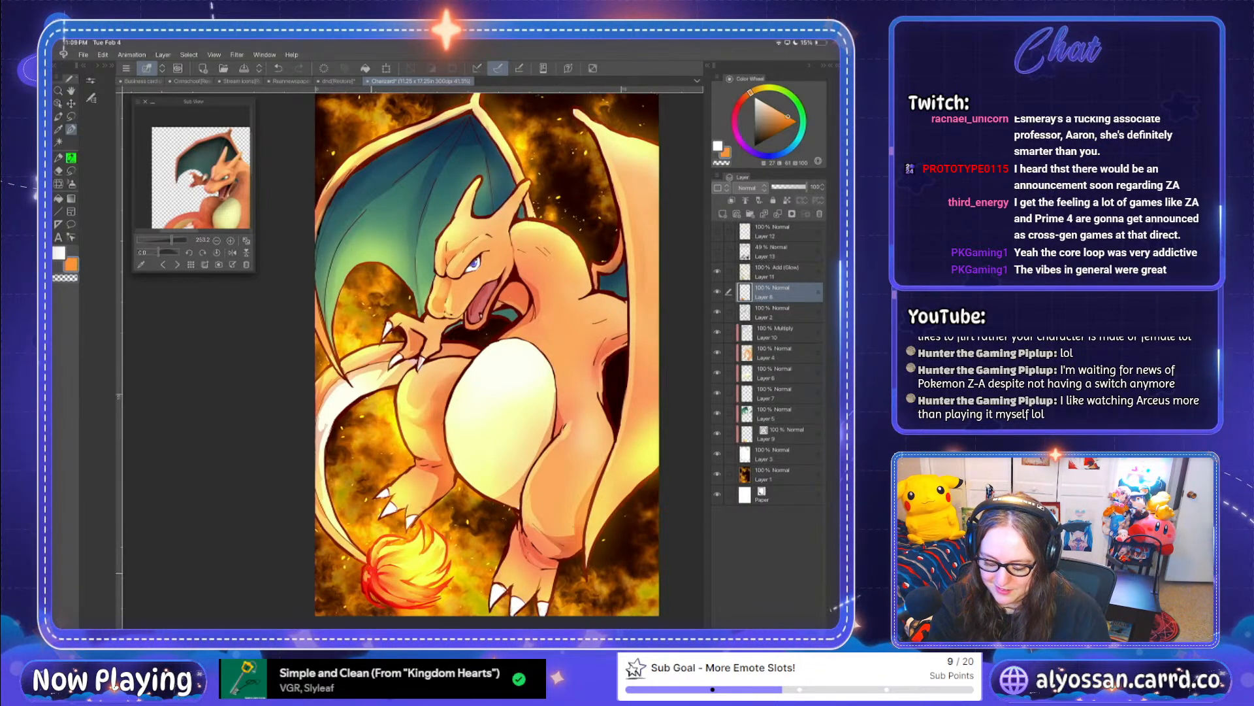
key(ctrl+y)
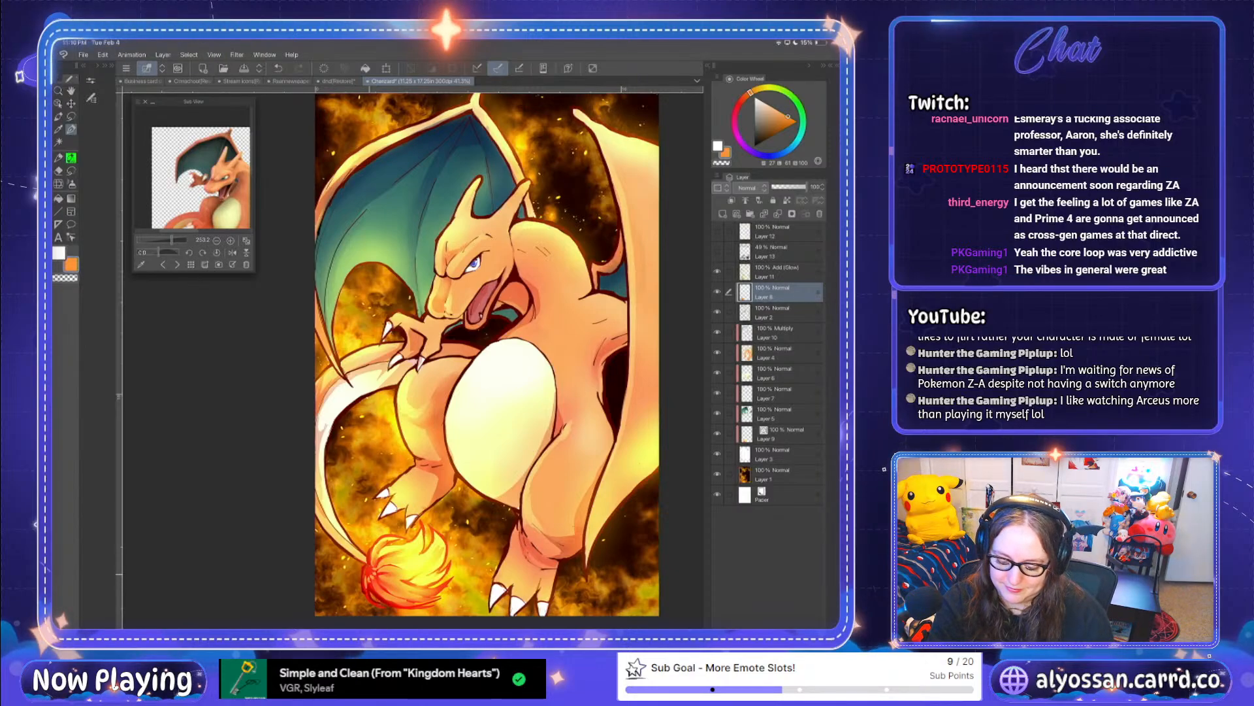
key(ctrl+z)
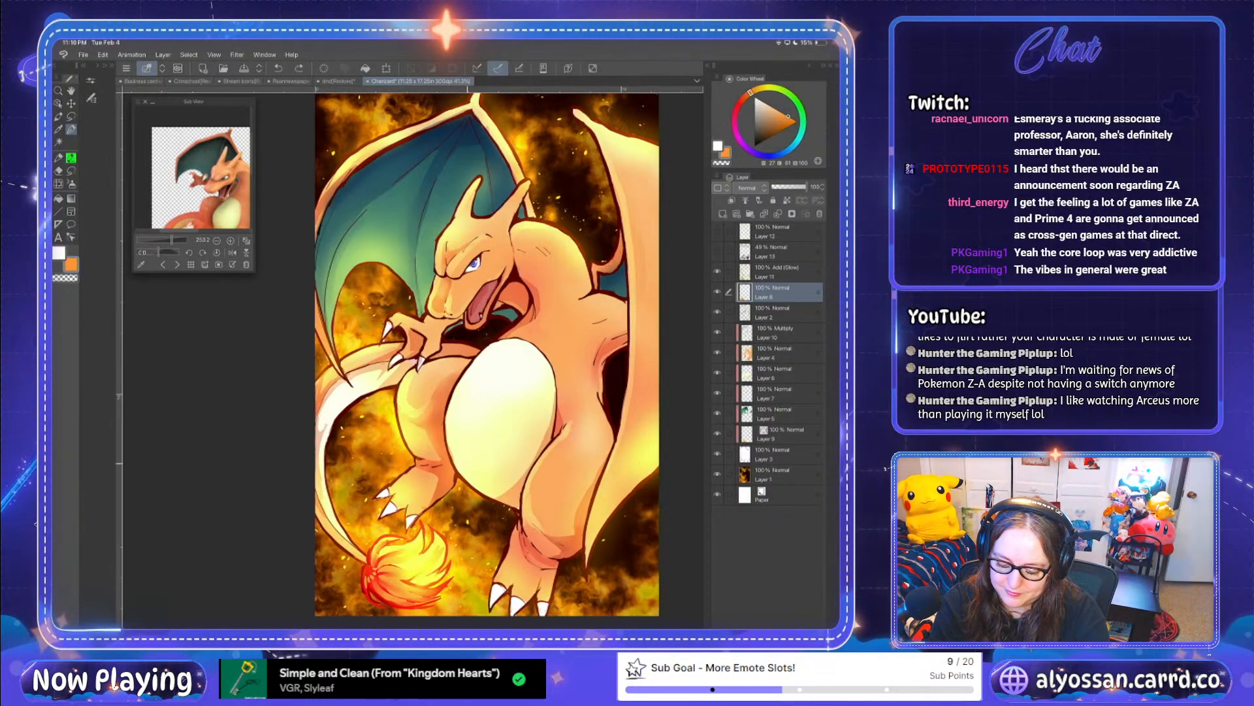
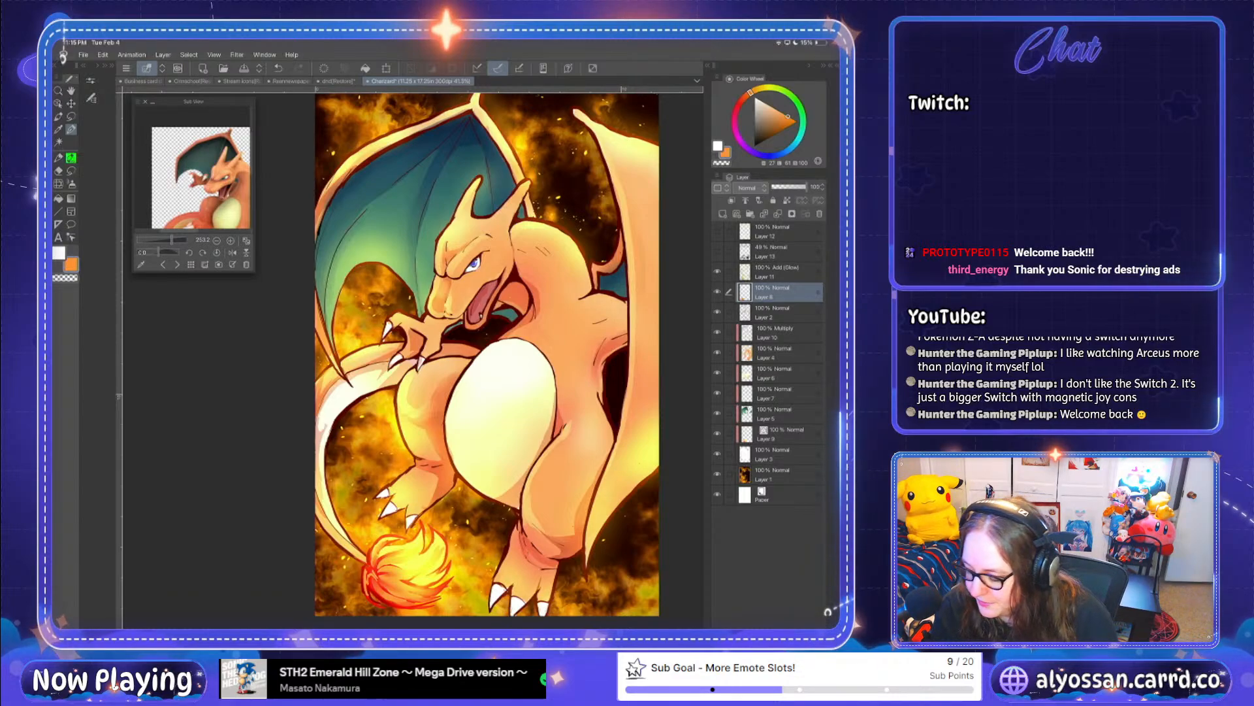
Step: Select the Multiply layer, sample pink shading tones from the raised leg, and rework its shading, undoing unwanted strokes
click(781, 332)
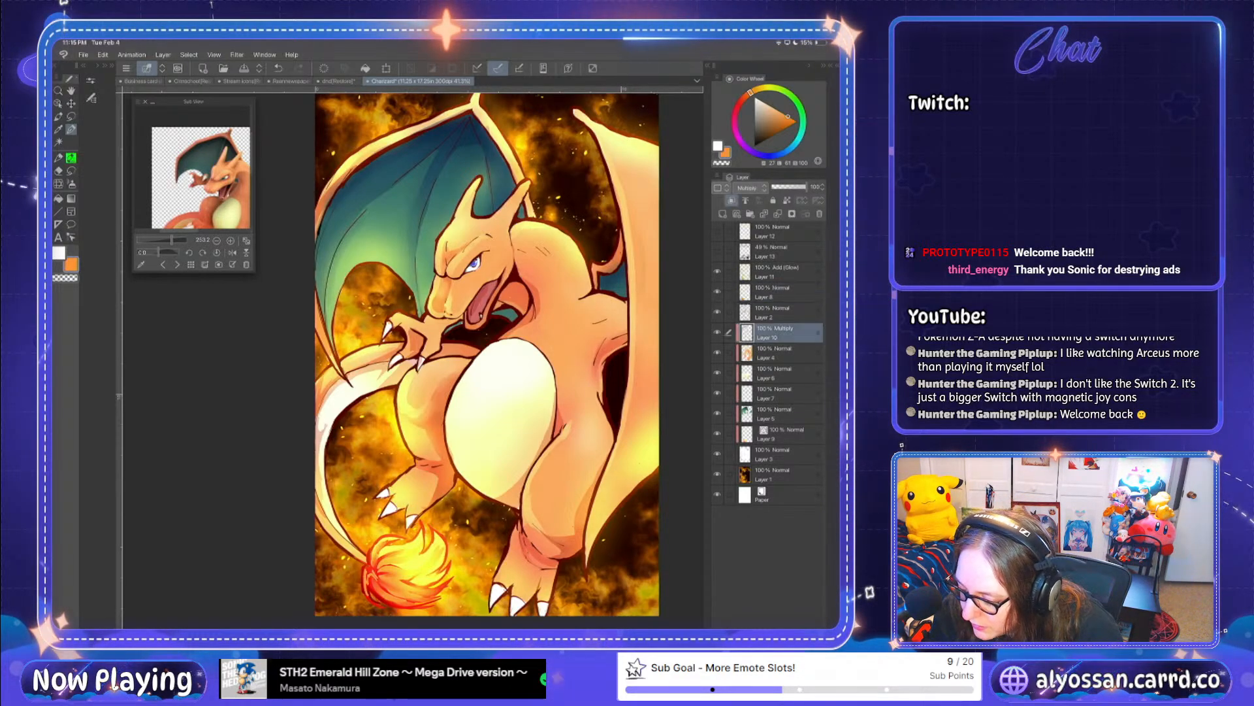
click(434, 426)
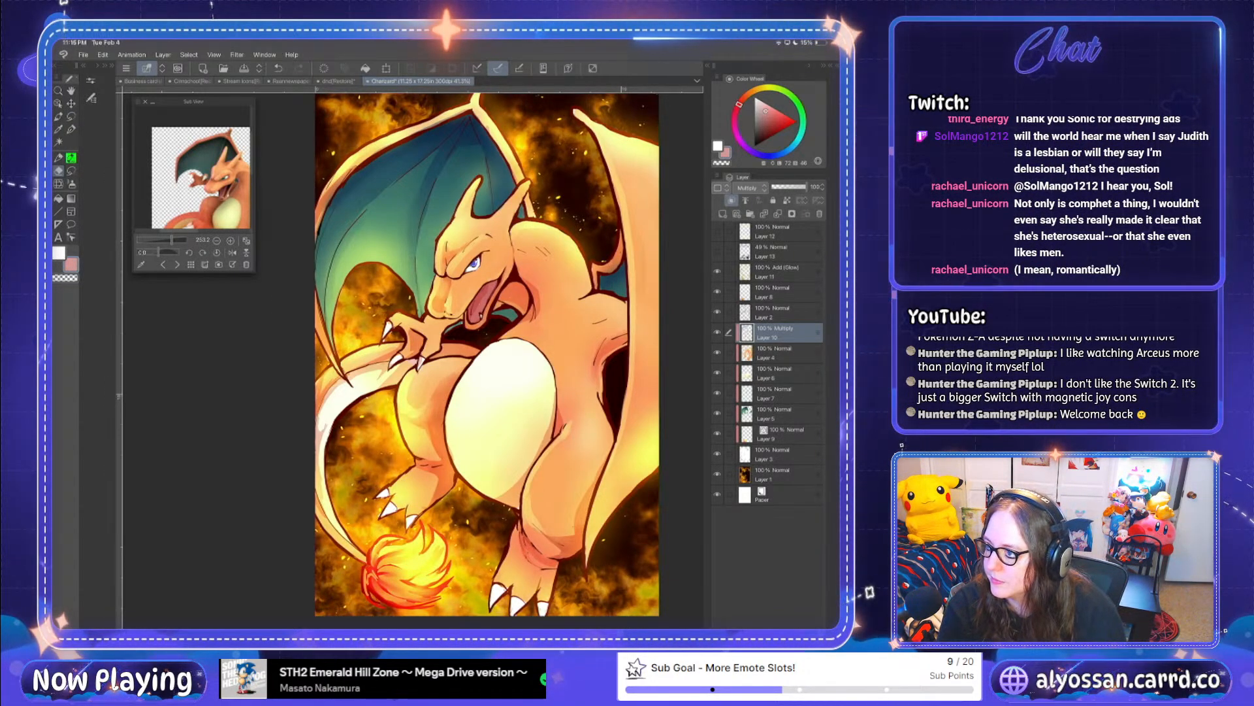
alt+click(425, 410)
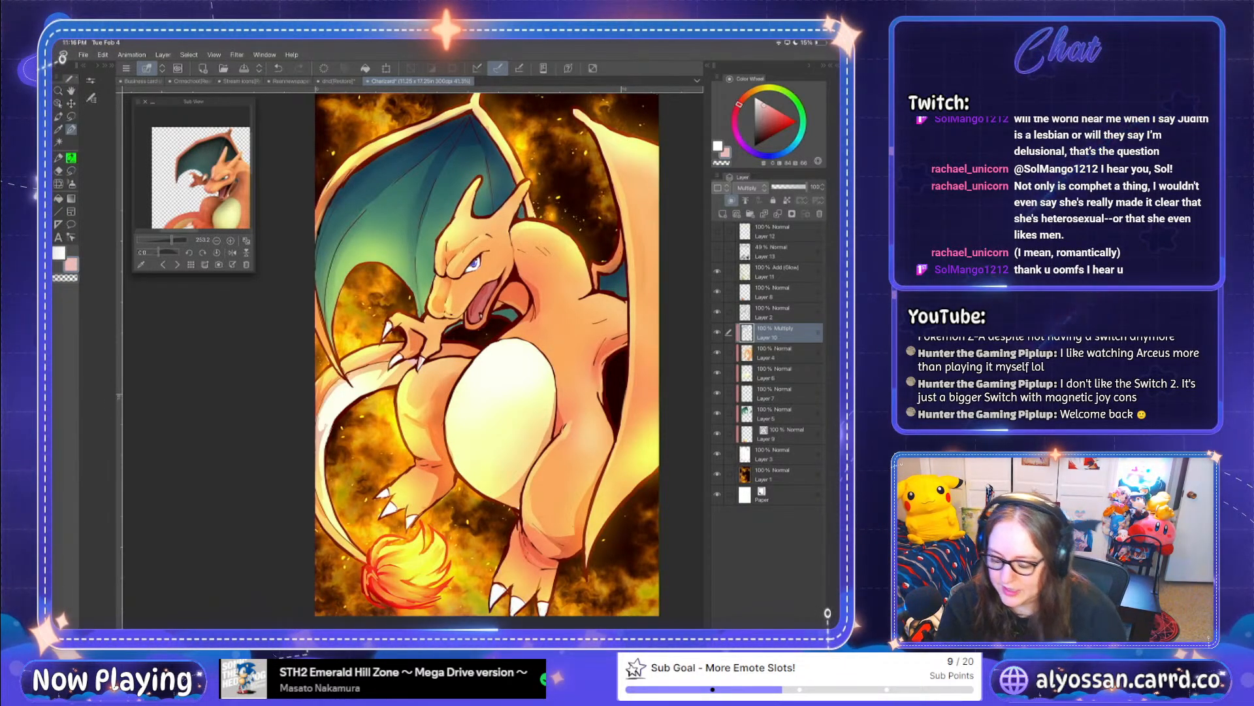
key(ctrl+z)
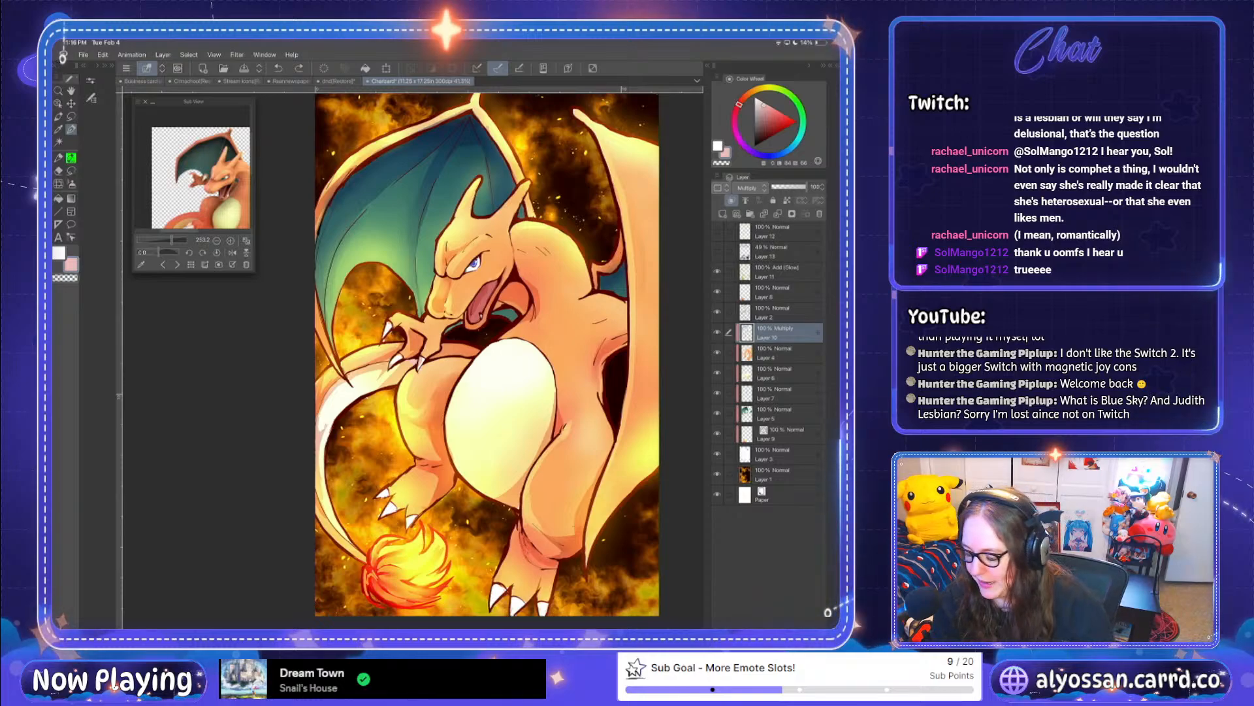
scroll(487, 356, up, 2)
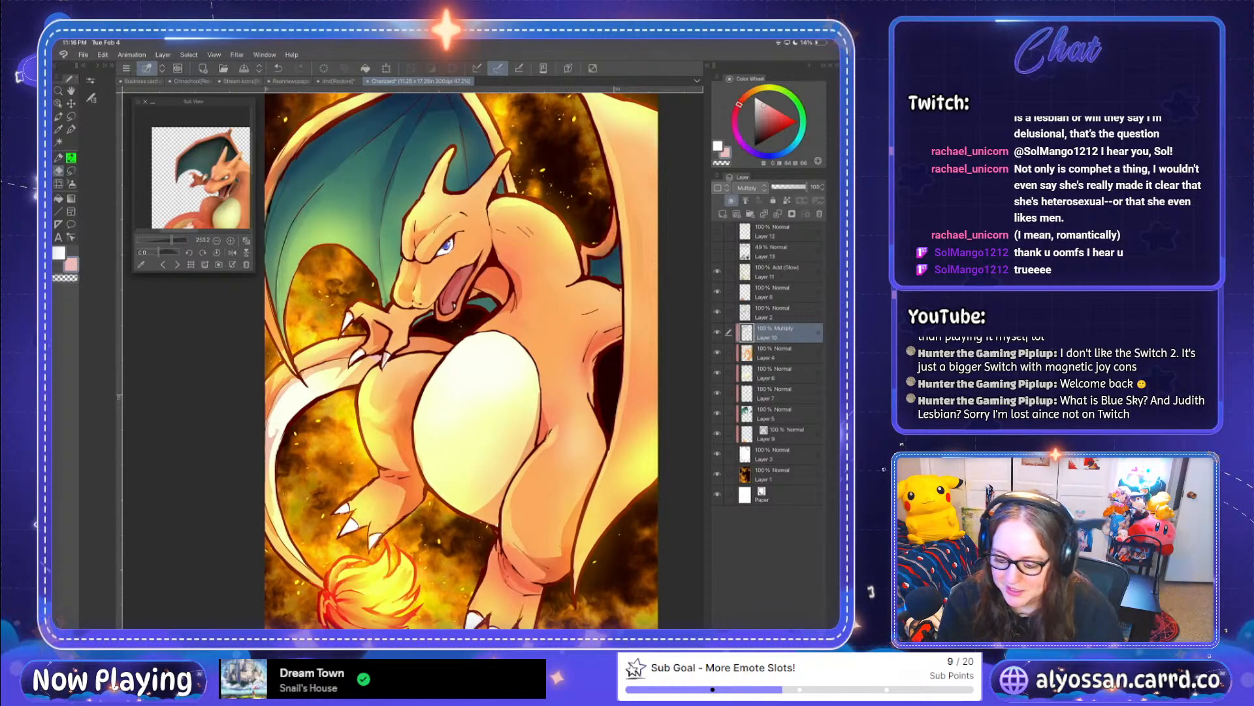
key(ctrl+minus)
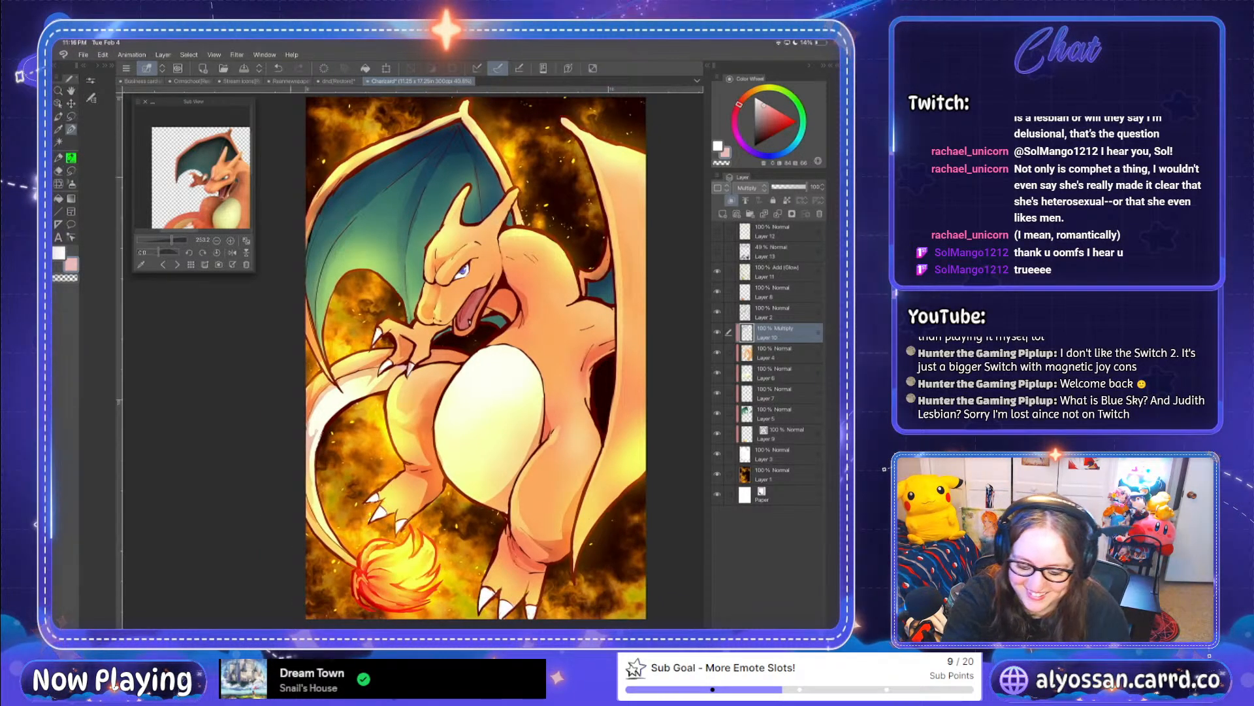
key(ctrl+z)
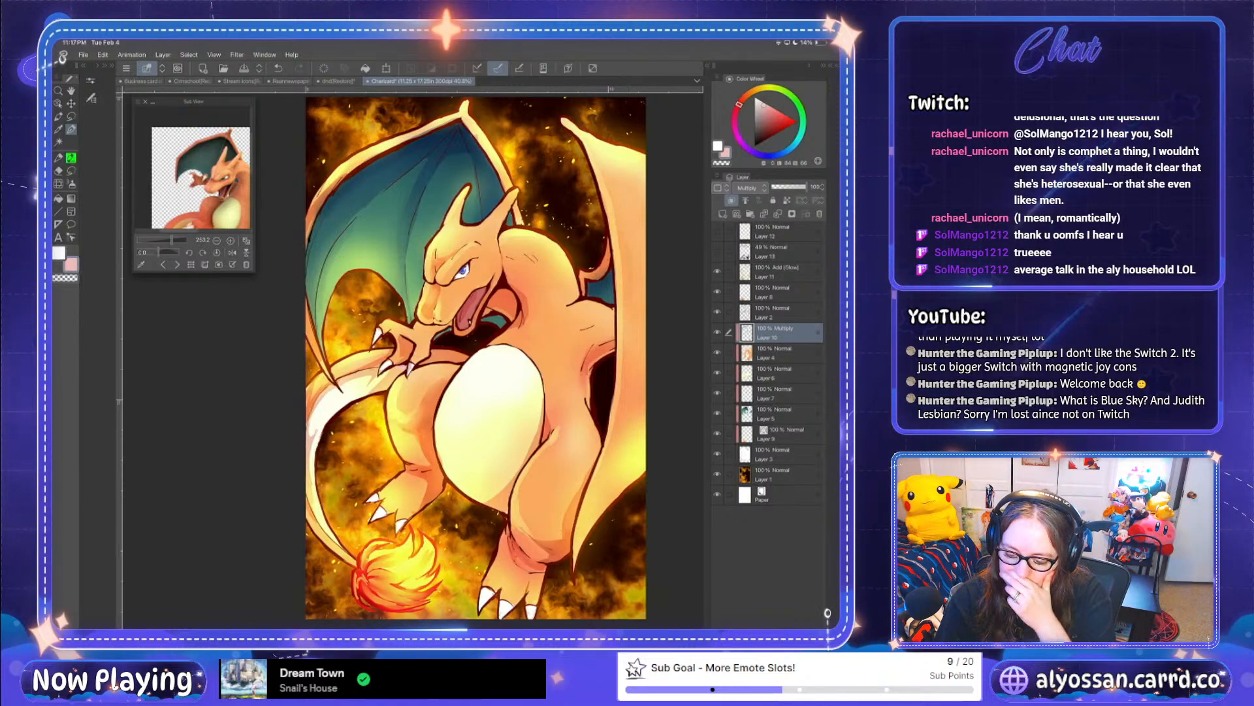
Step: Select the Normal layer directly above Layer 2 and switch to the Eraser
click(778, 271)
click(778, 292)
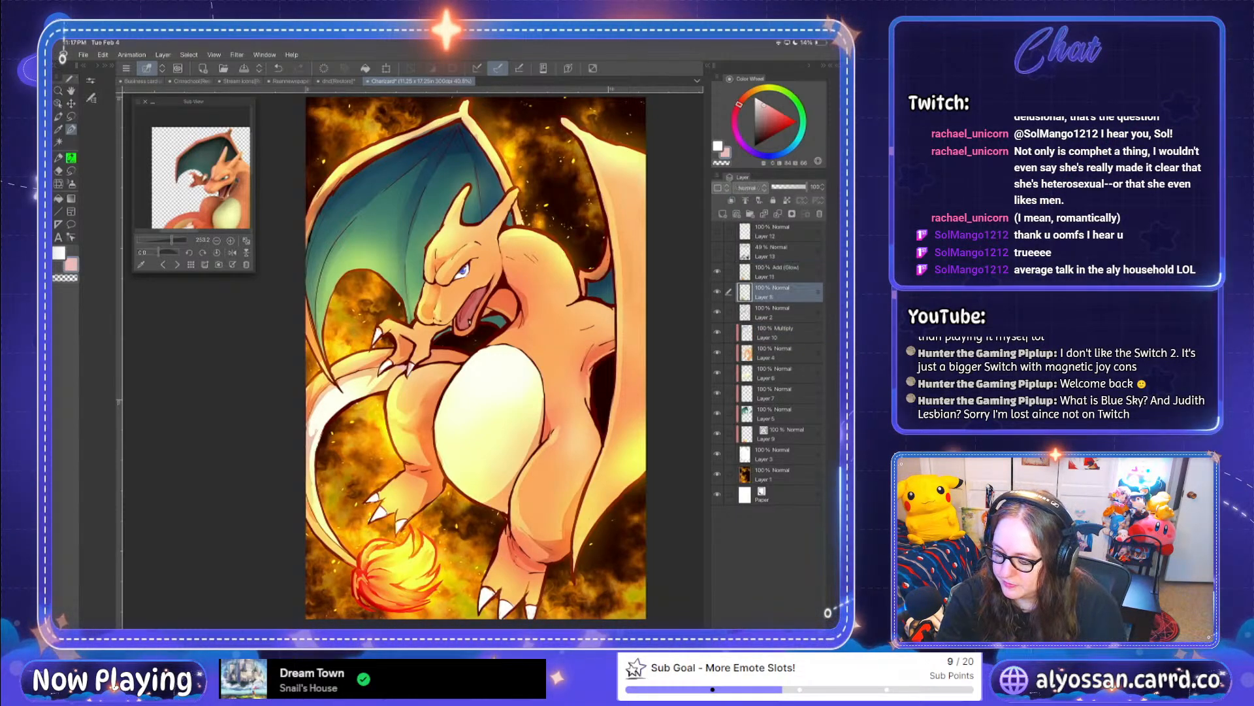
click(58, 170)
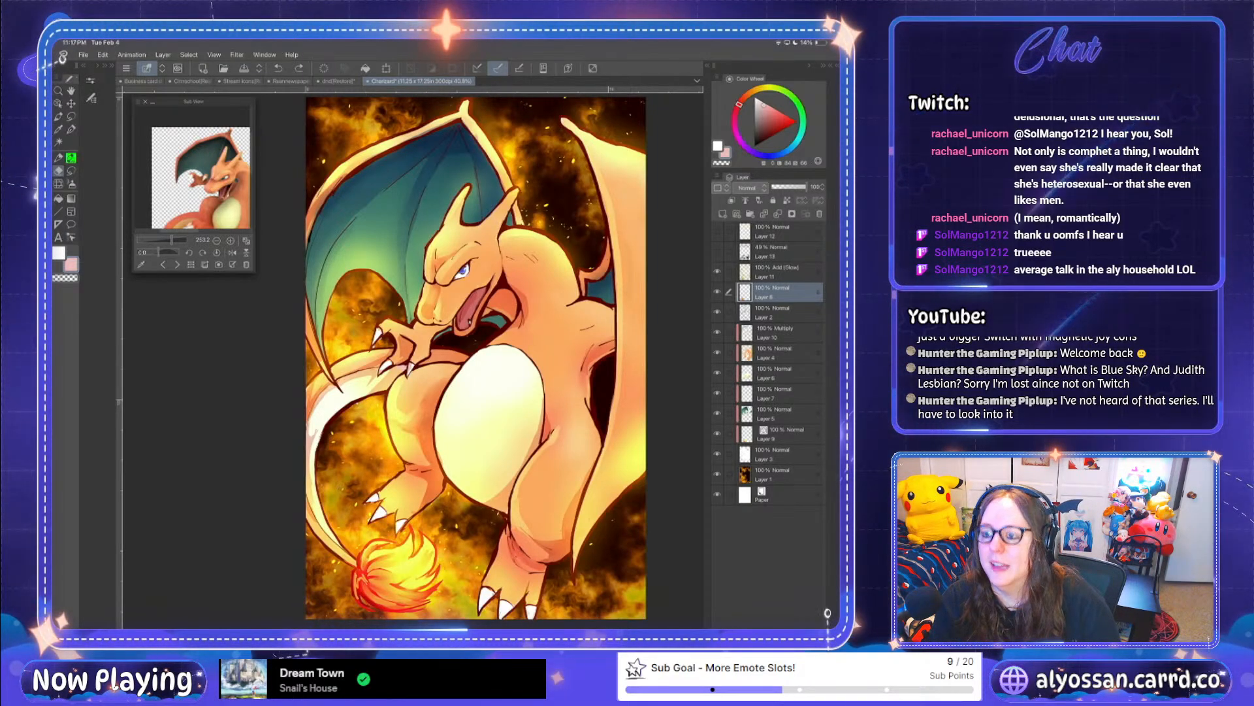
scroll(547, 509, down, 1)
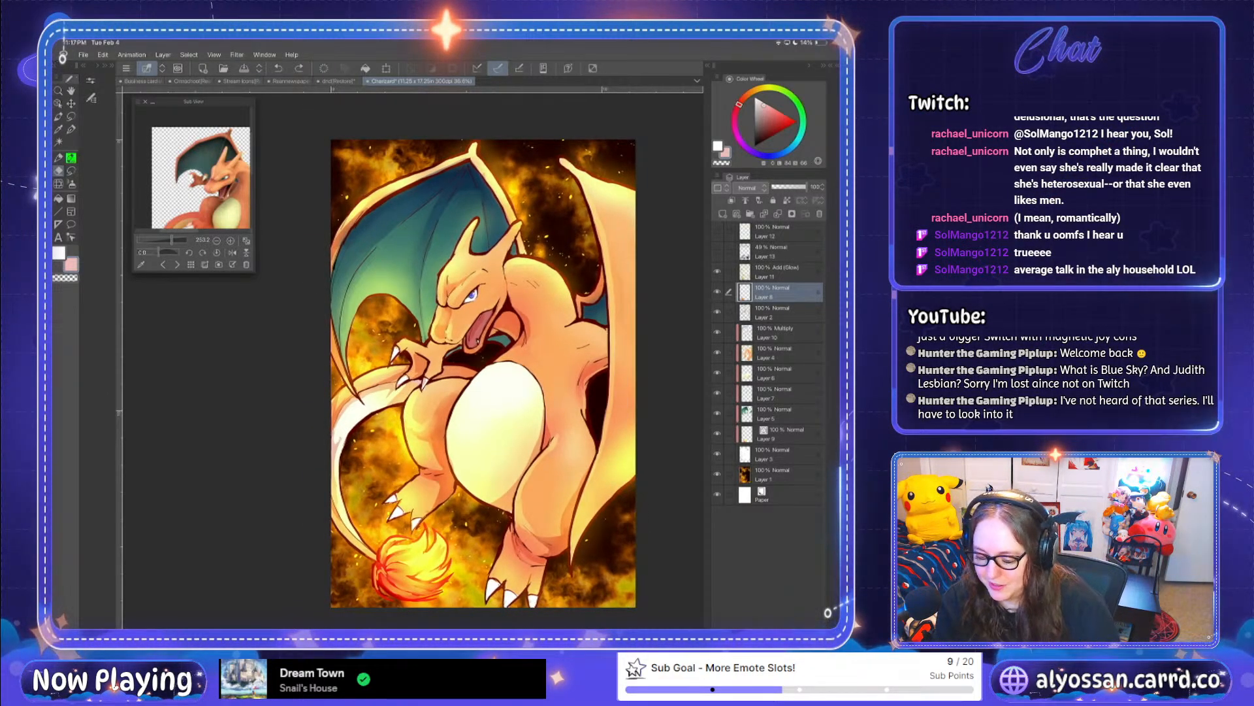
scroll(663, 412, up, 4)
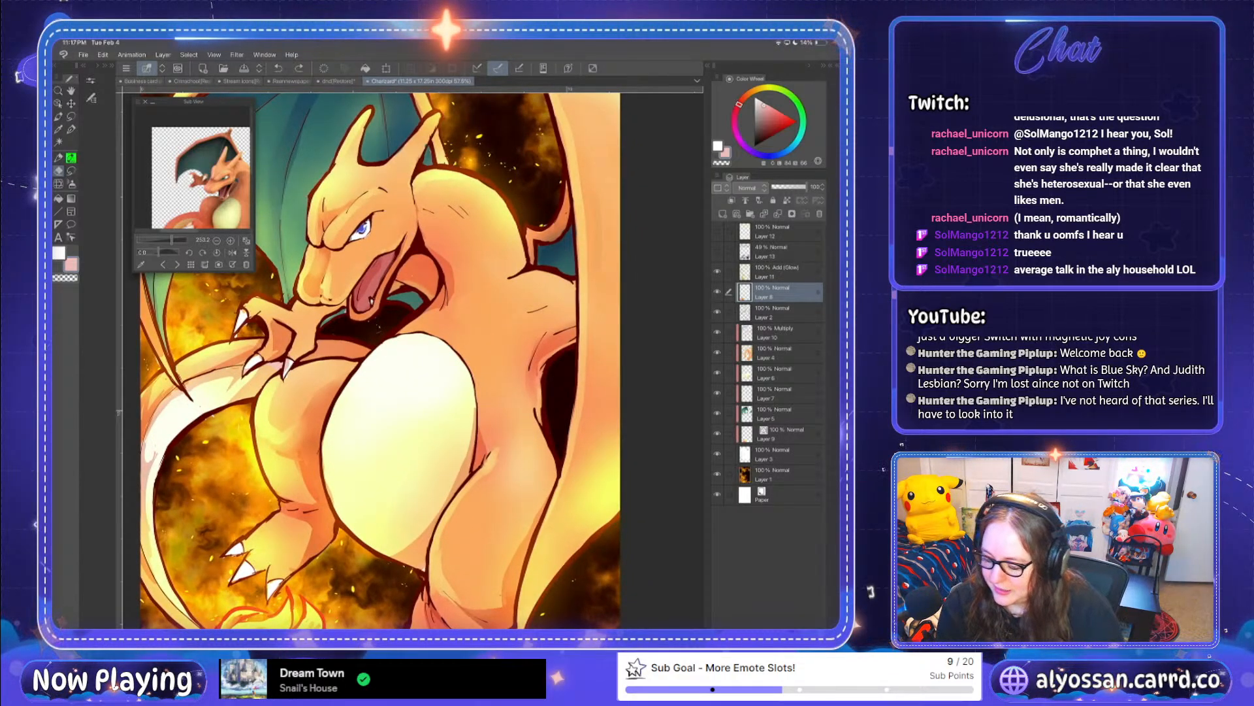
Step: Sample orange from Layer 4, compare the body with the Multiply shading hidden and shown, and pick up pink on the Multiply layer beside the shoulder
click(781, 354)
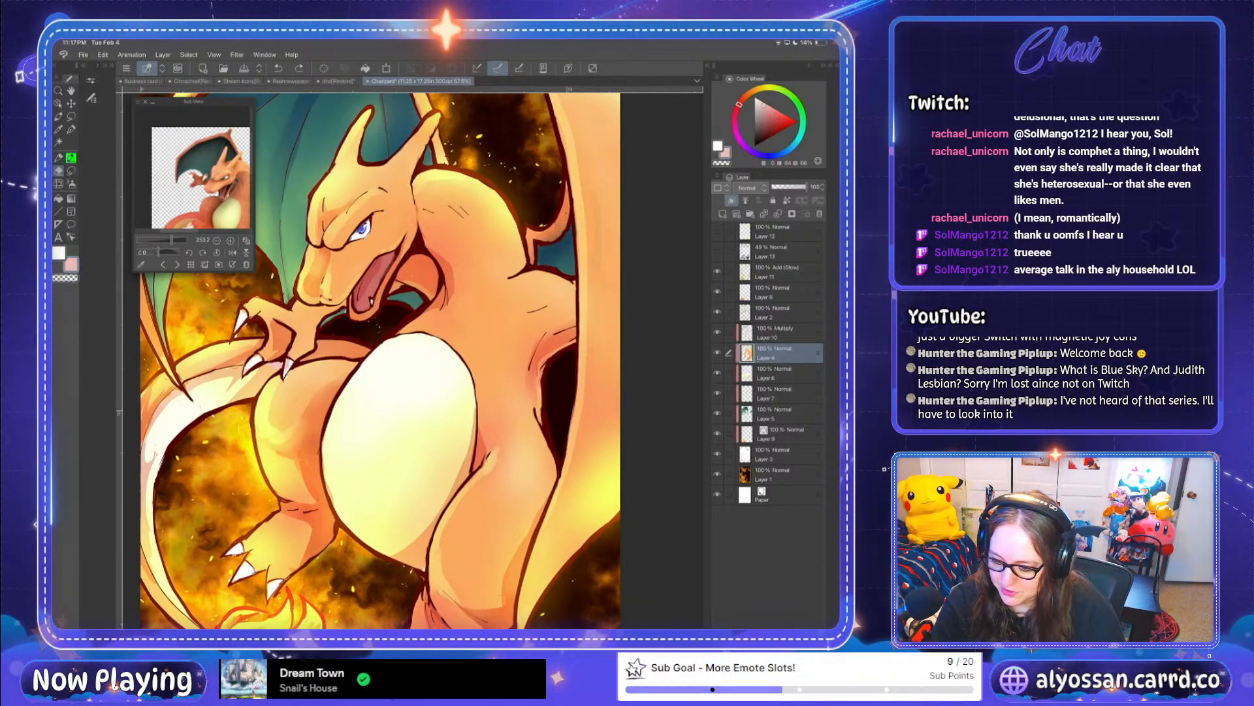
drag(560, 217, 533, 215)
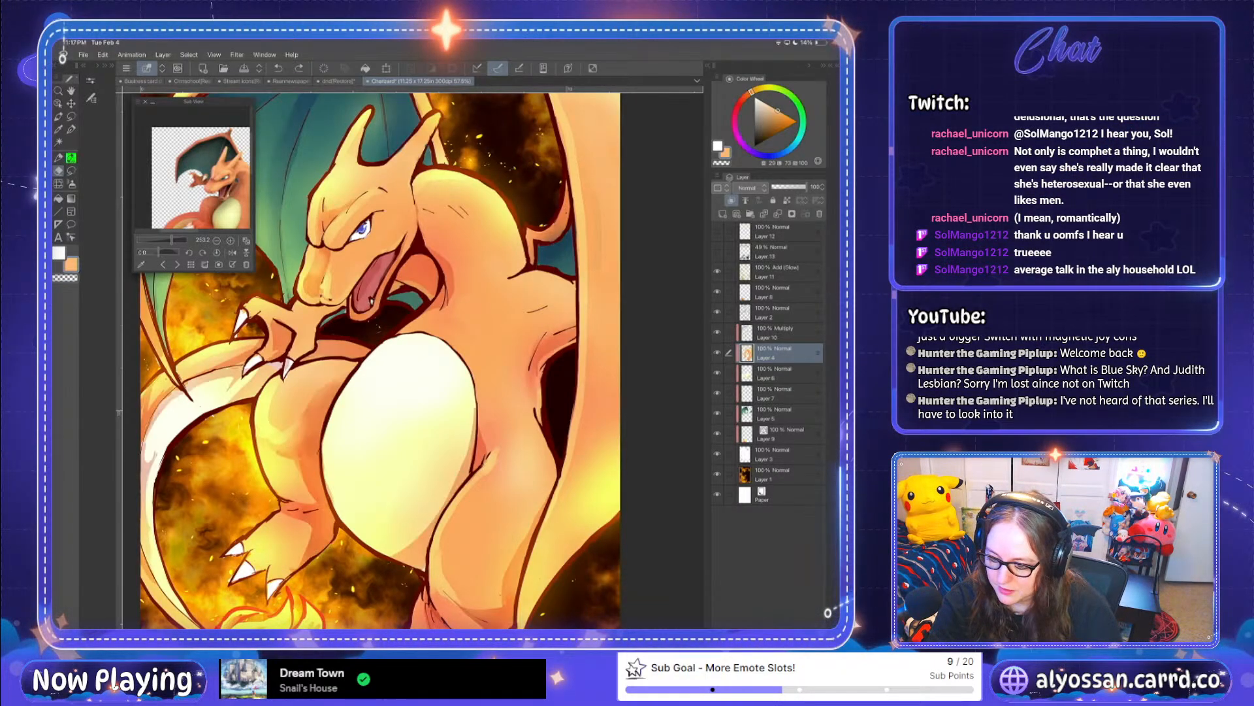
click(717, 332)
click(718, 332)
click(781, 334)
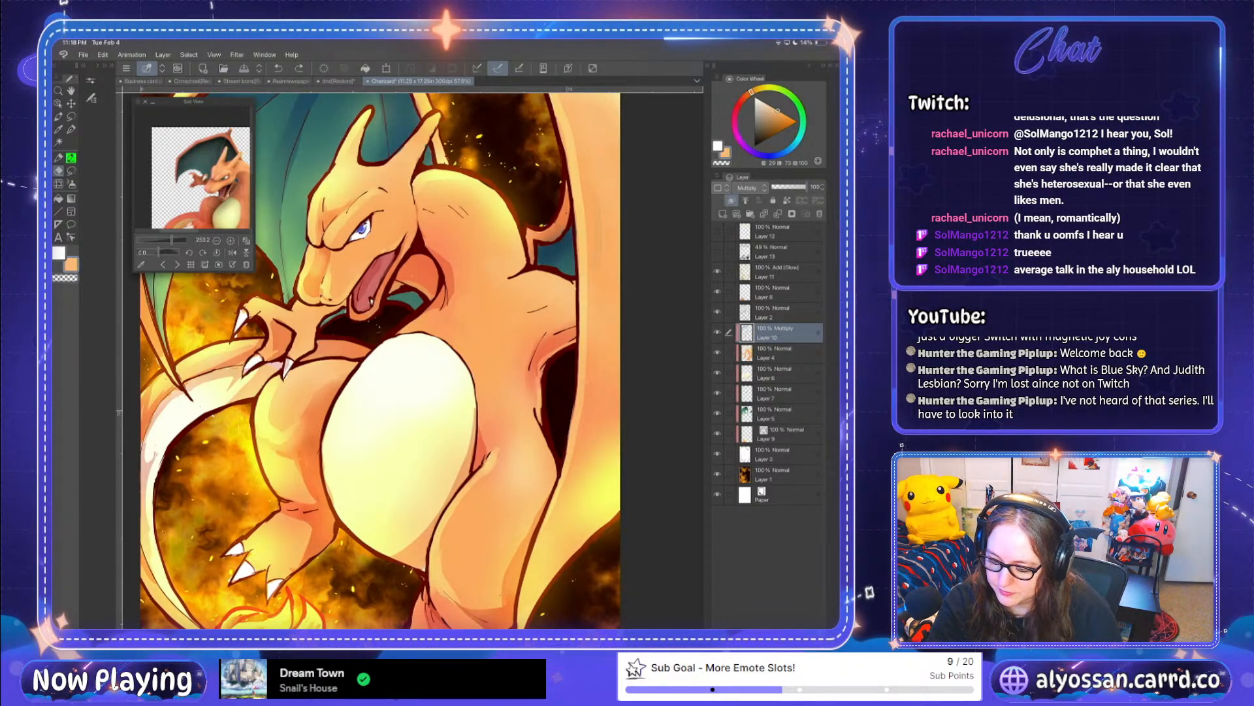
drag(527, 230, 529, 219)
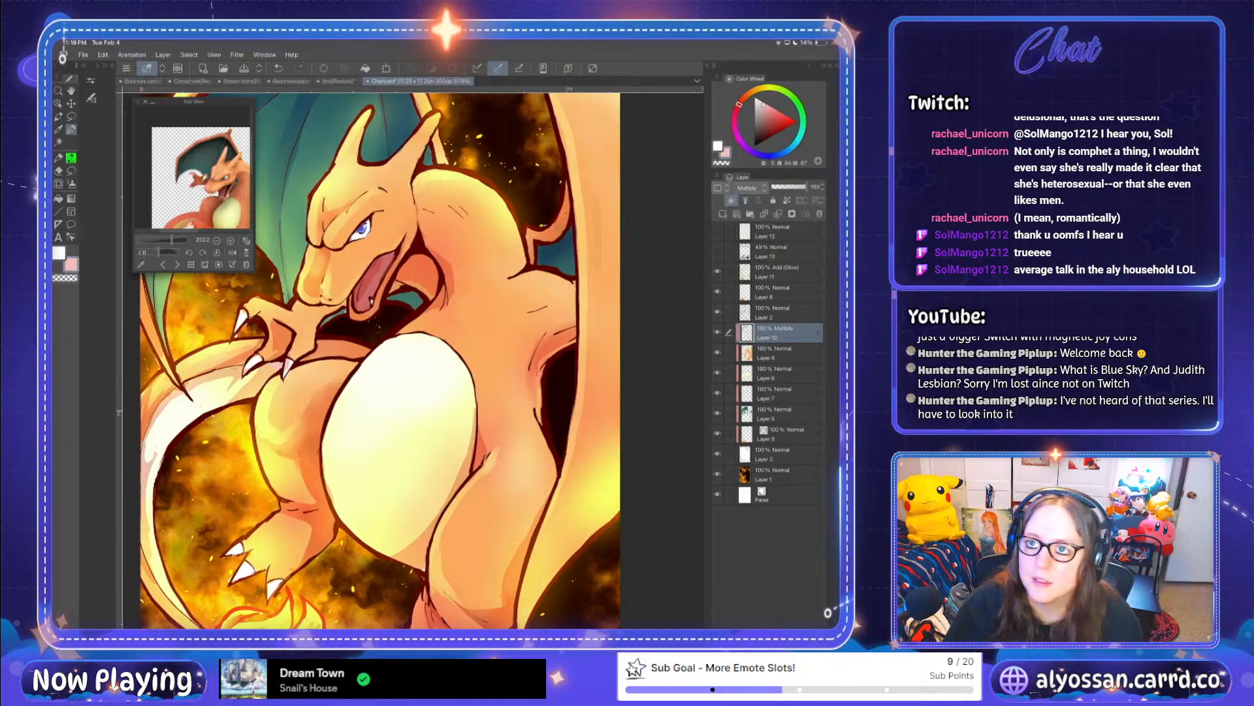
Step: Select Layer 4, sample orange from the raised leg, and touch up the leg's base color
scroll(418, 359, down, 4)
scroll(451, 359, down, 1)
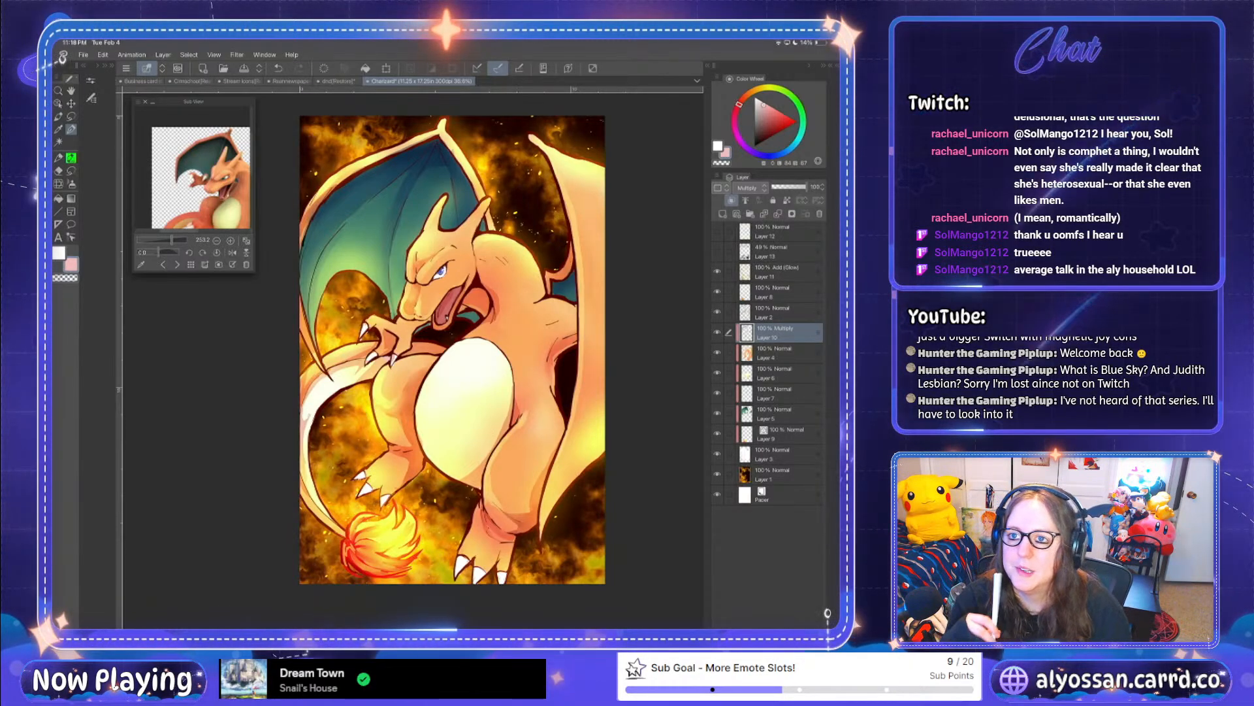
scroll(614, 399, up, 1)
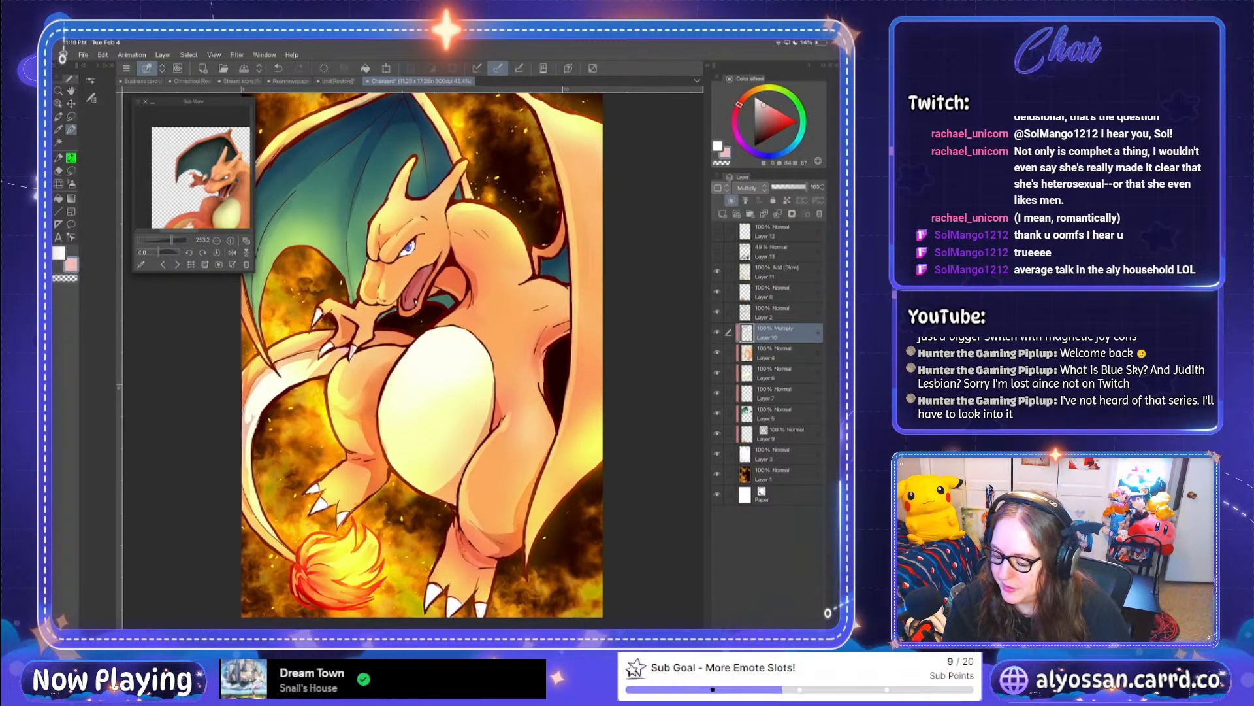
click(777, 353)
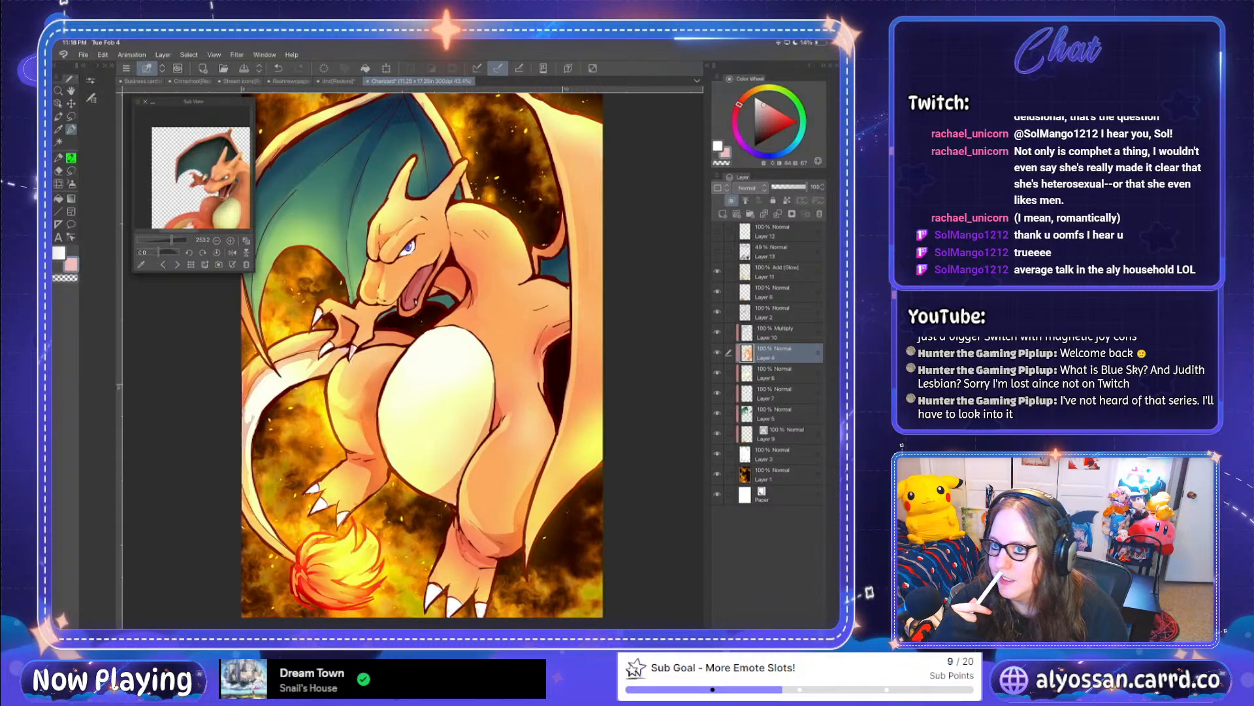
key(1)
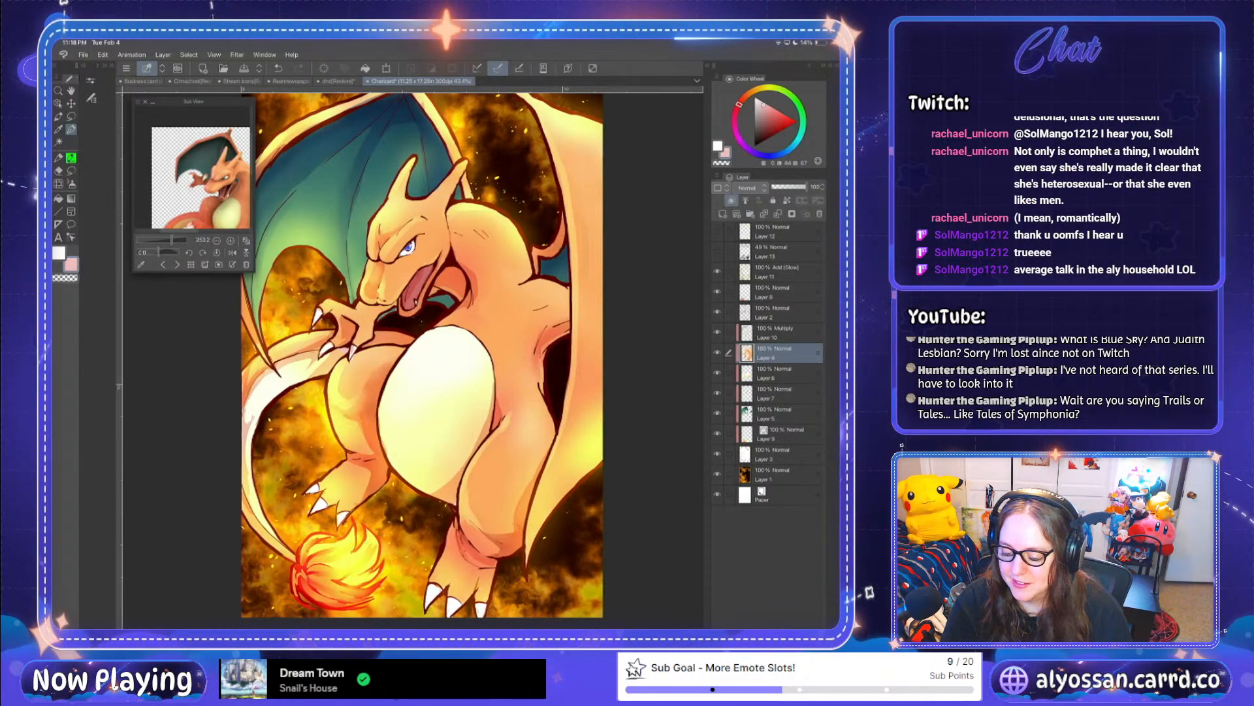
scroll(422, 356, down, 1)
scroll(422, 356, up, 1)
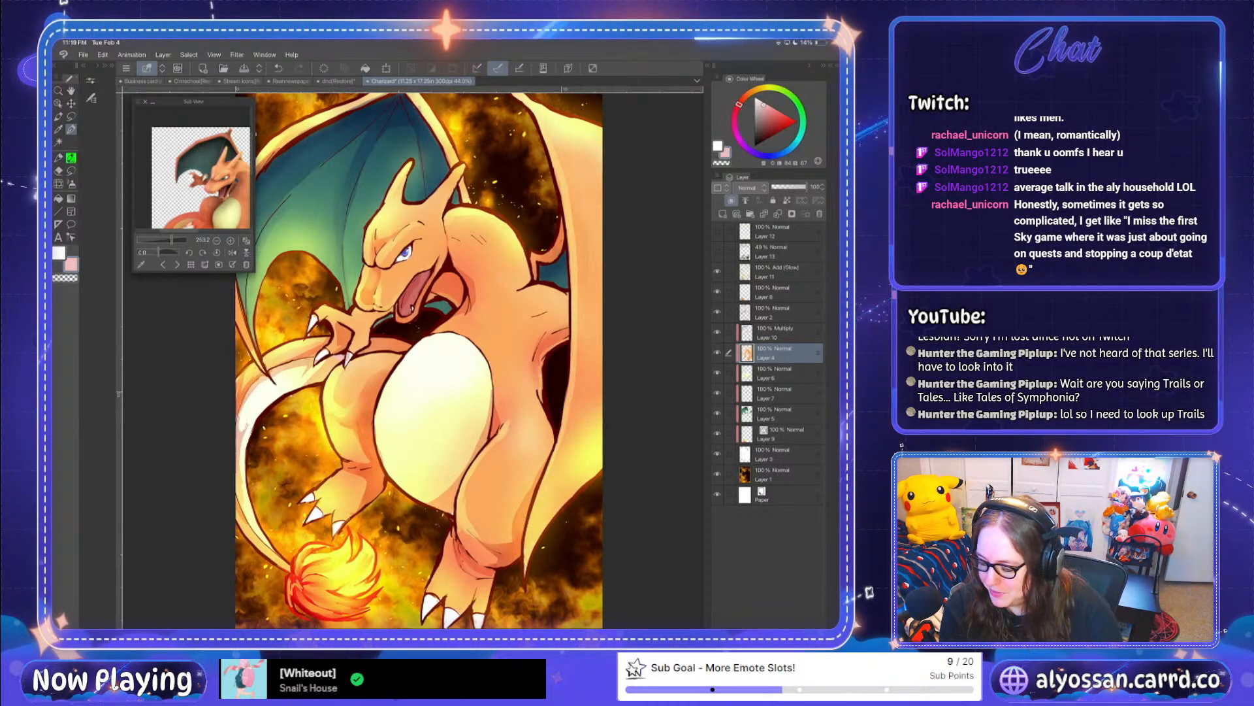
alt+click(356, 469)
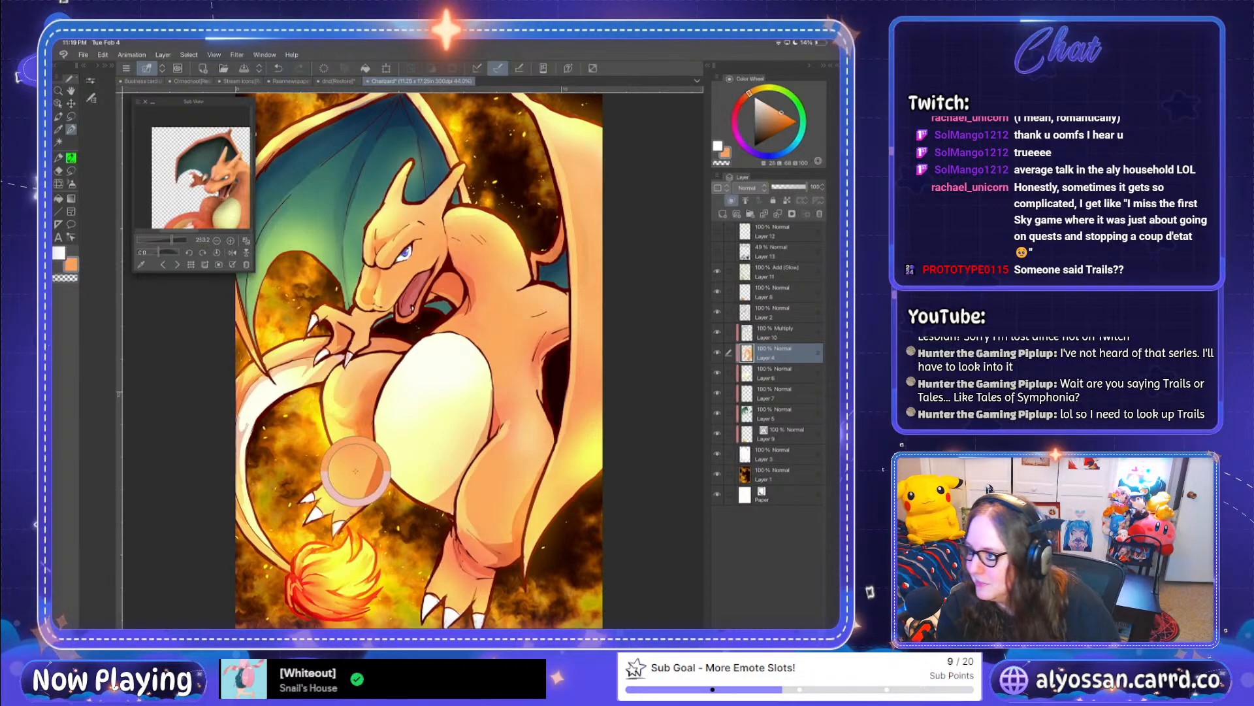
drag(355, 473, 366, 424)
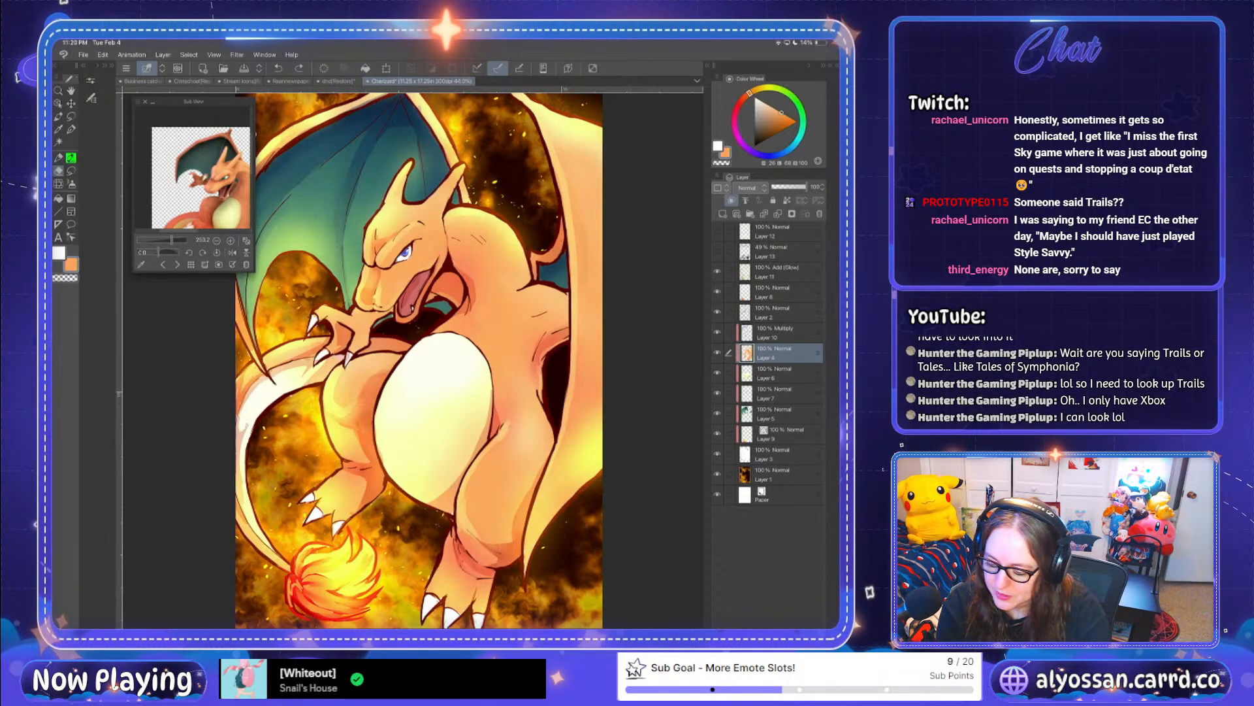
Step: Choose a watercolor brush and brush soft orange along the torso's side below the arm
click(778, 333)
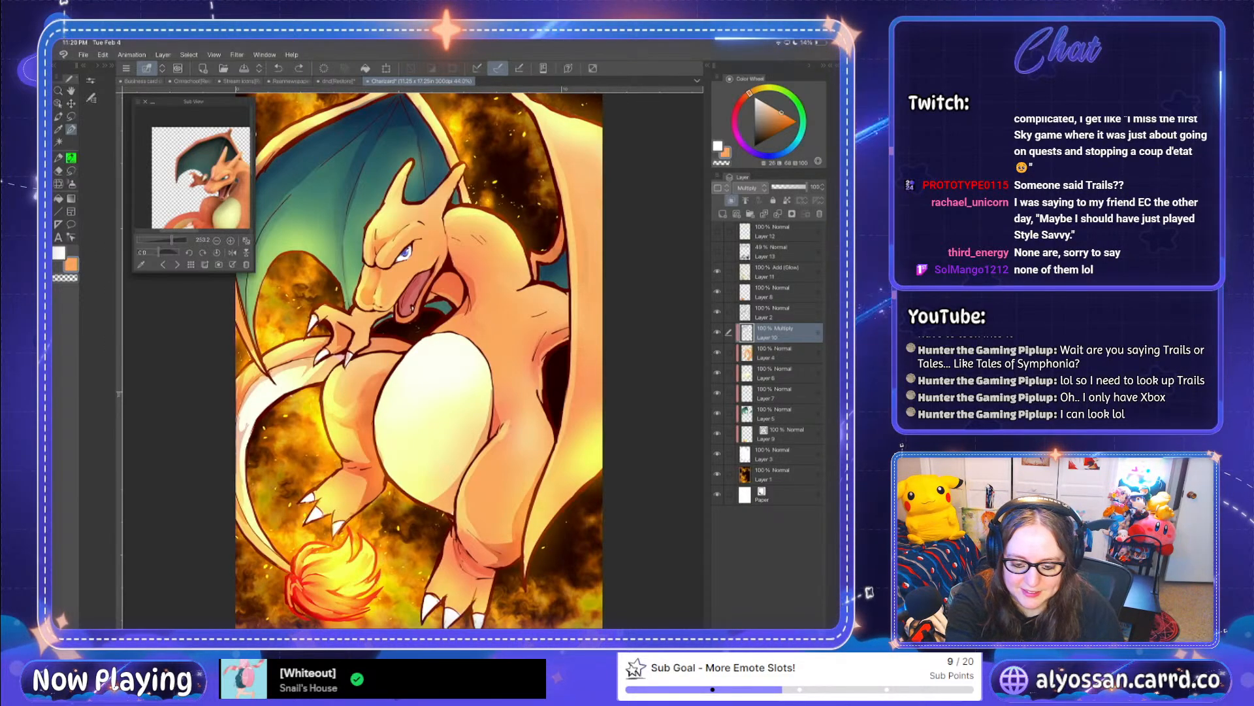
click(90, 98)
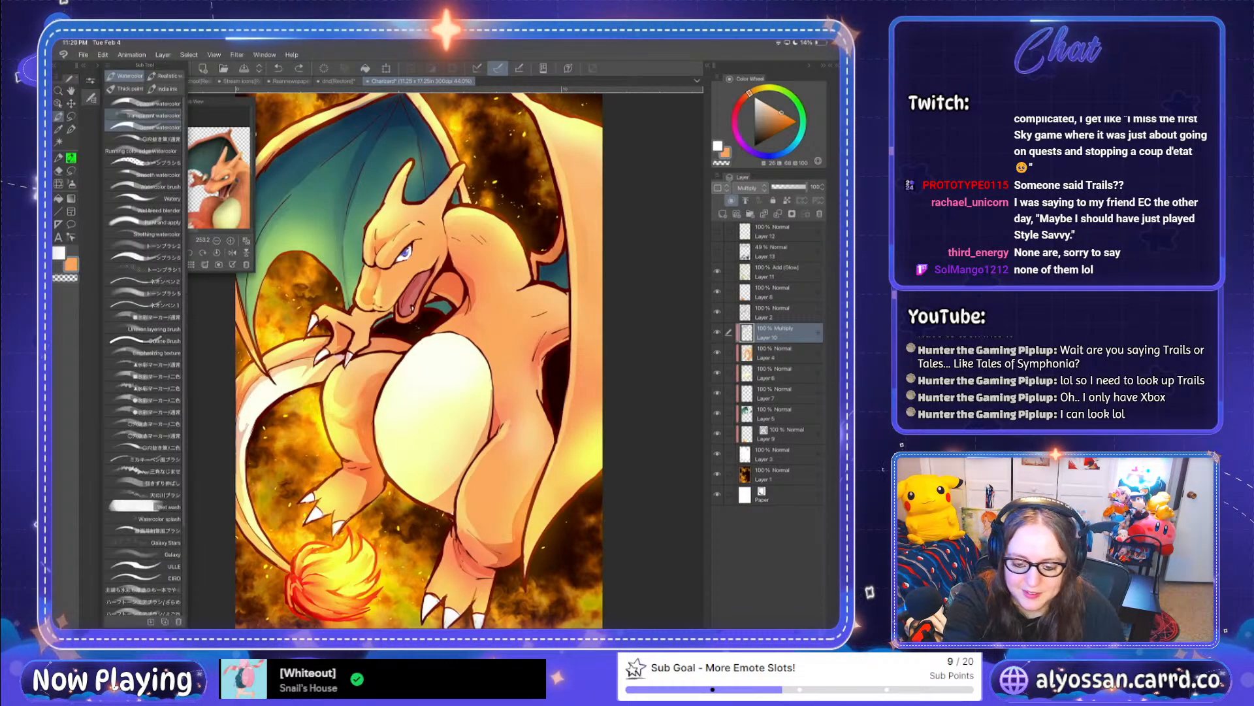
drag(524, 377, 528, 406)
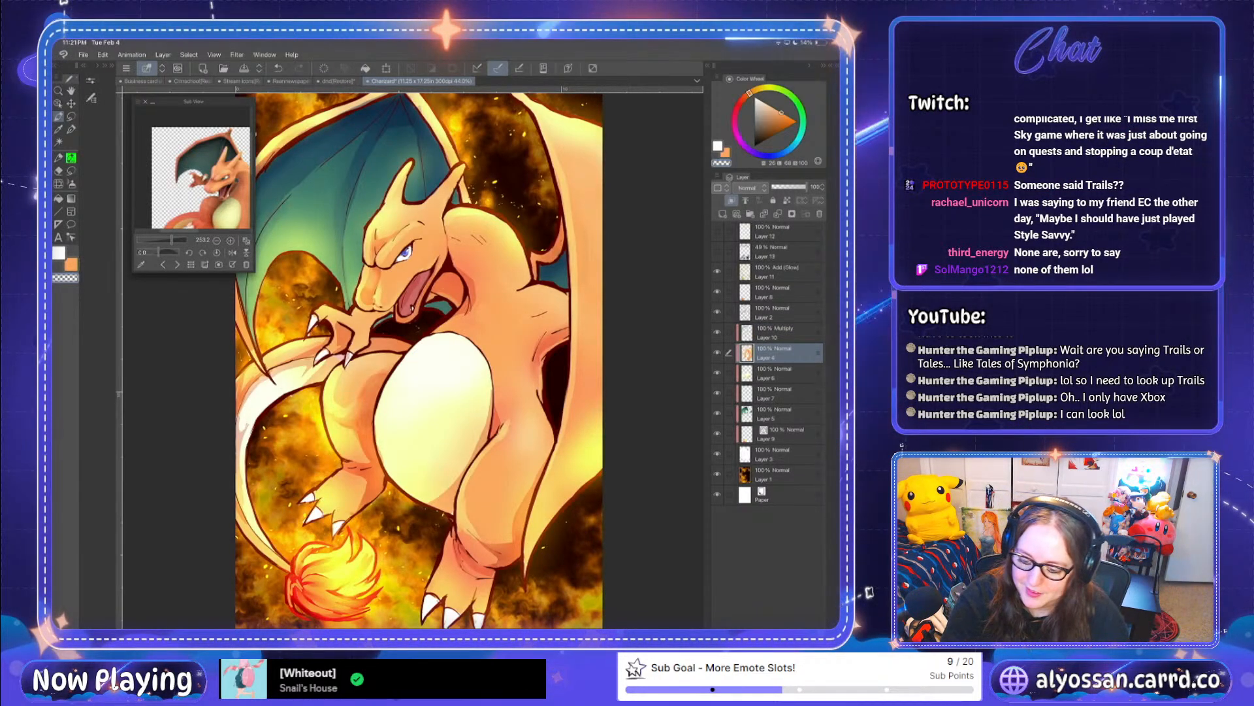
Step: Sample the shoulder's orange on Layer 4, shift it to RGB 255, 99, 51 for a watercolor brush, and raise its saturation further
drag(493, 263, 476, 256)
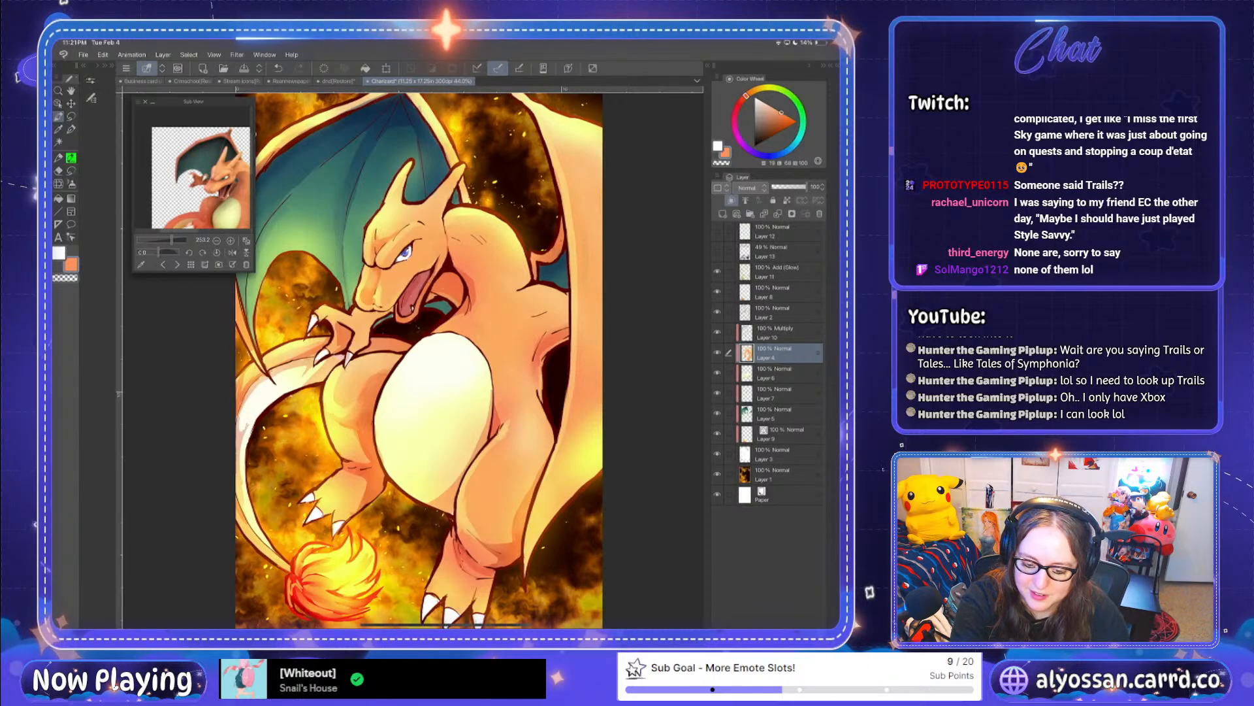
double_click(71, 264)
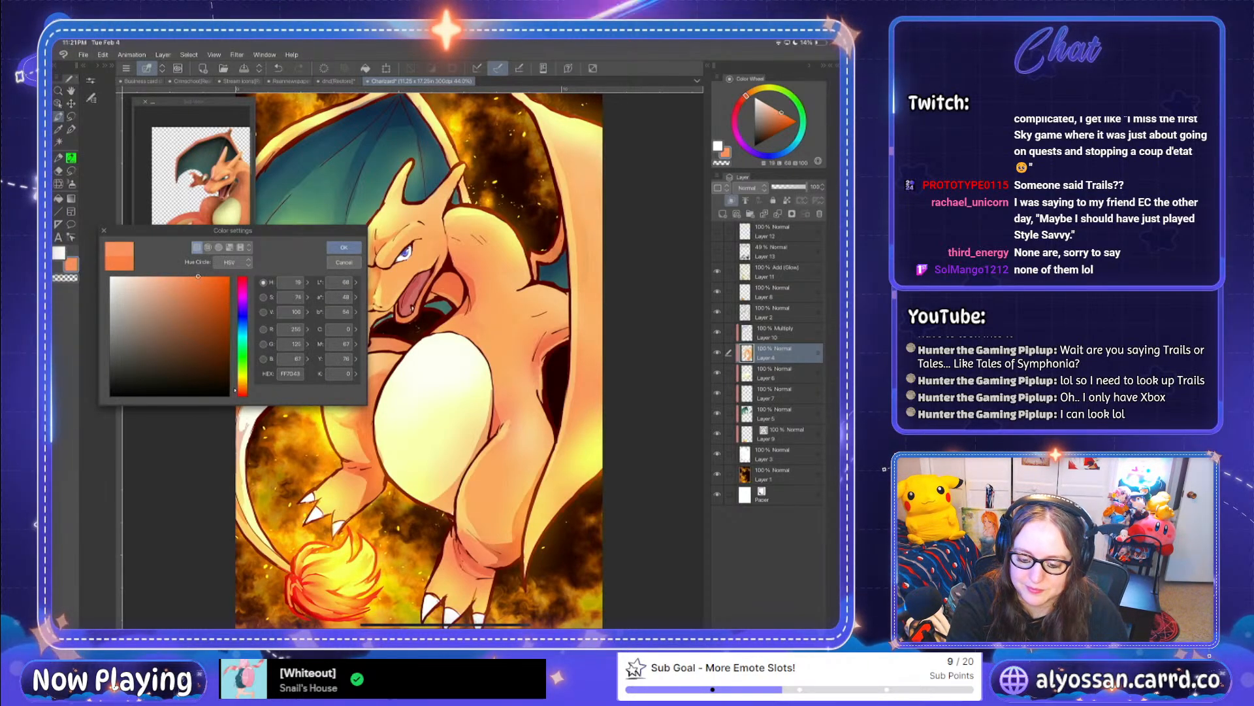
click(198, 275)
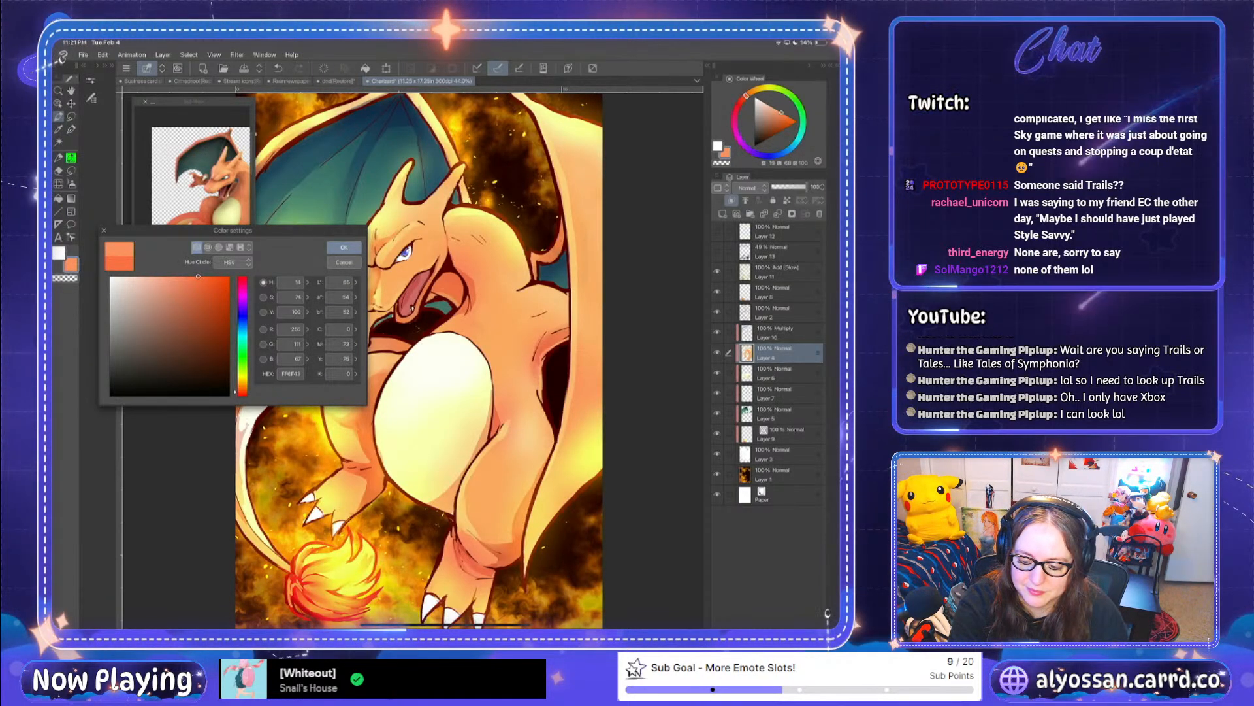
click(344, 248)
click(92, 98)
click(145, 127)
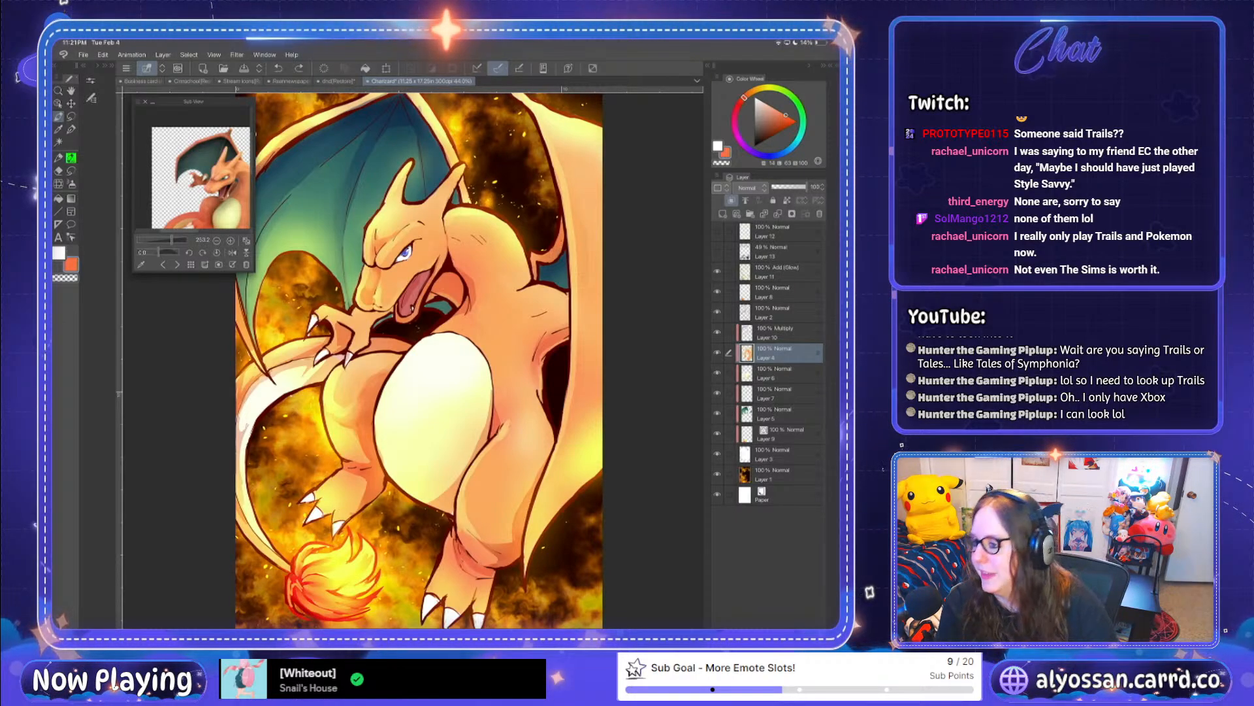
double_click(71, 265)
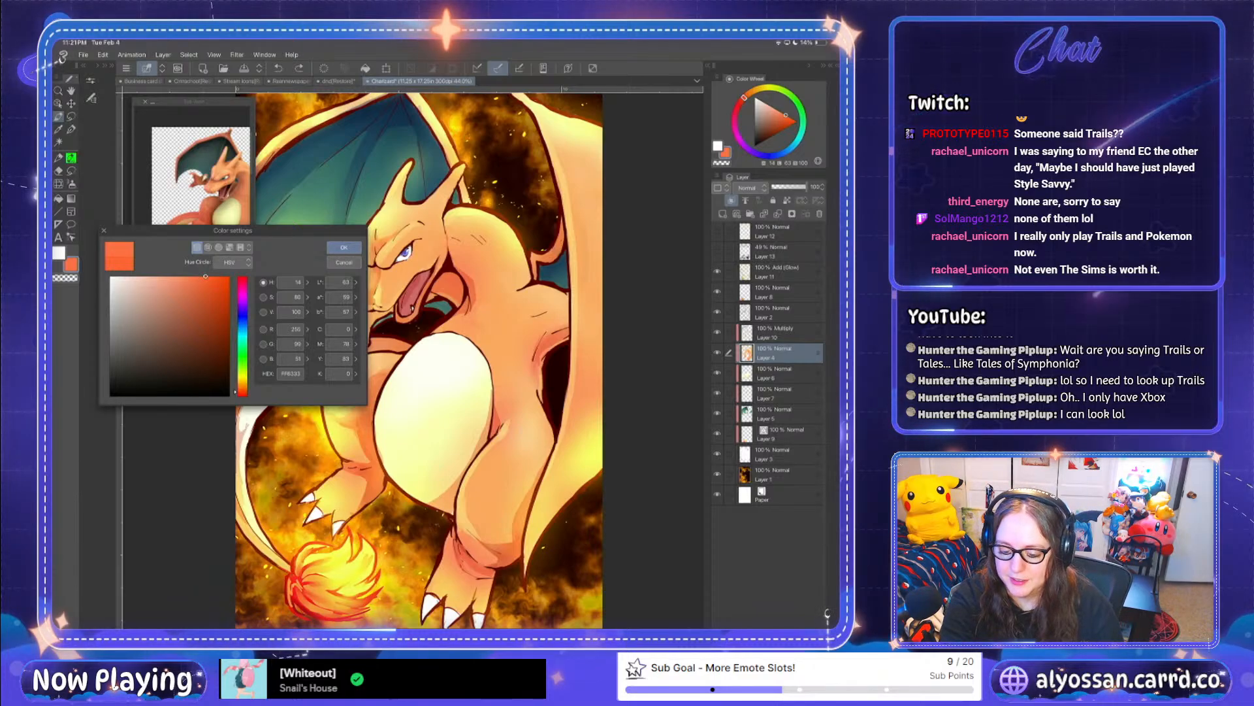
click(217, 277)
click(344, 248)
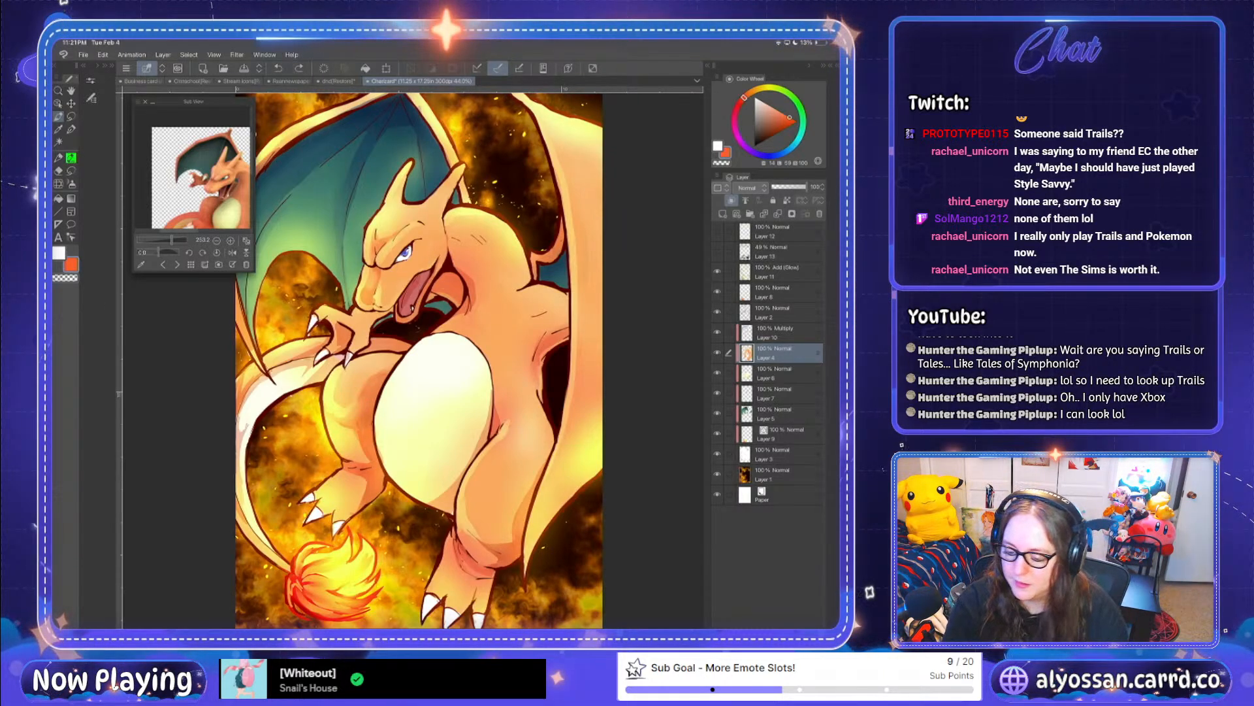
Step: Sample the chest's light orange, raise its saturation to 77, and shift its hue to 14 for the body shading
alt+click(488, 298)
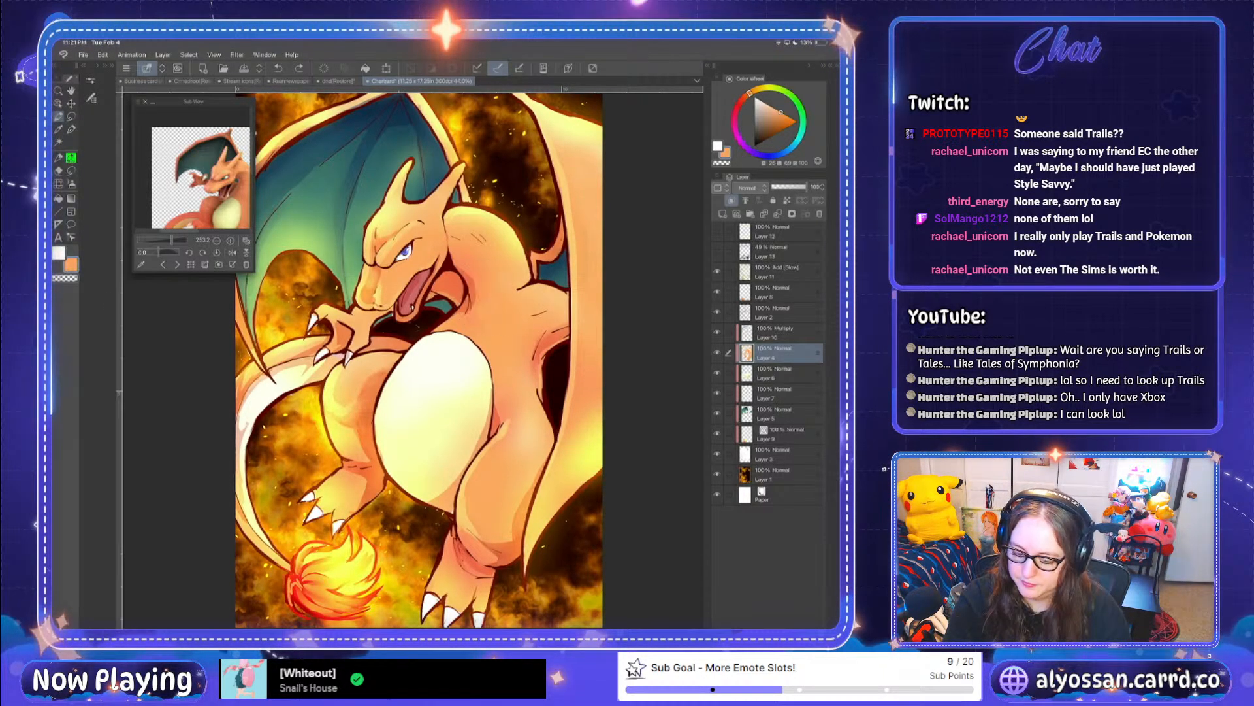
double_click(72, 265)
drag(193, 277, 202, 269)
click(242, 391)
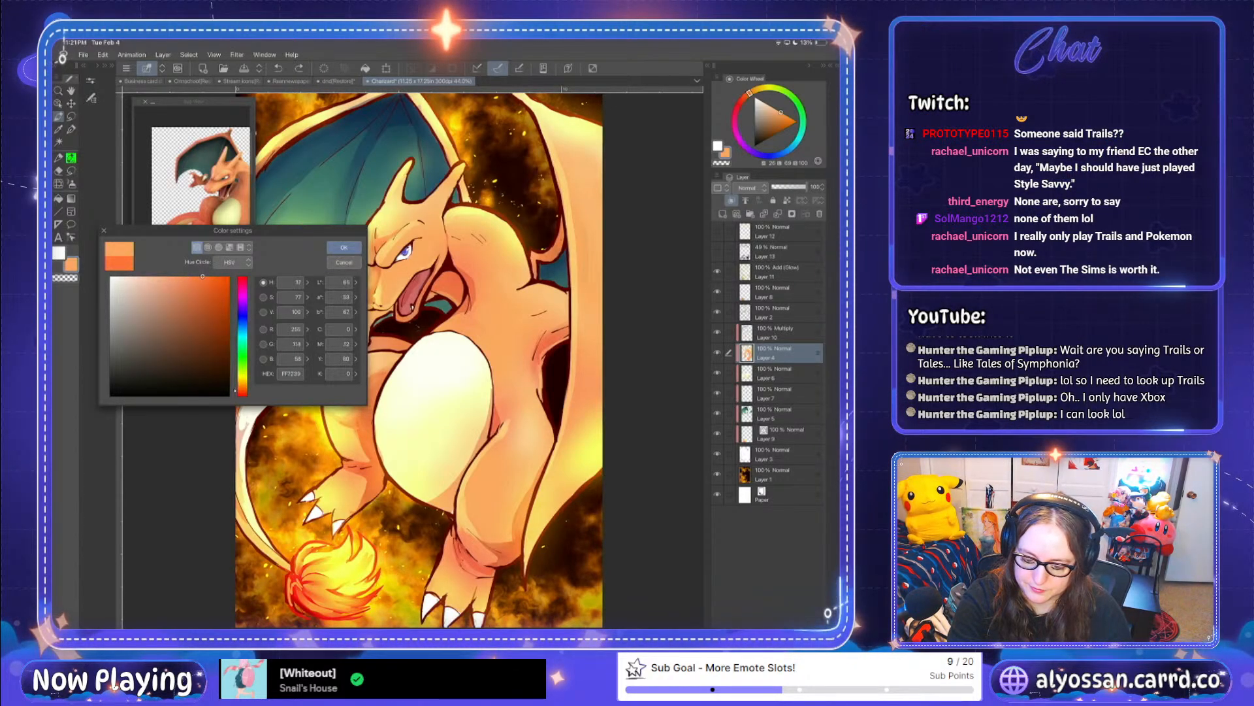
drag(242, 391, 242, 389)
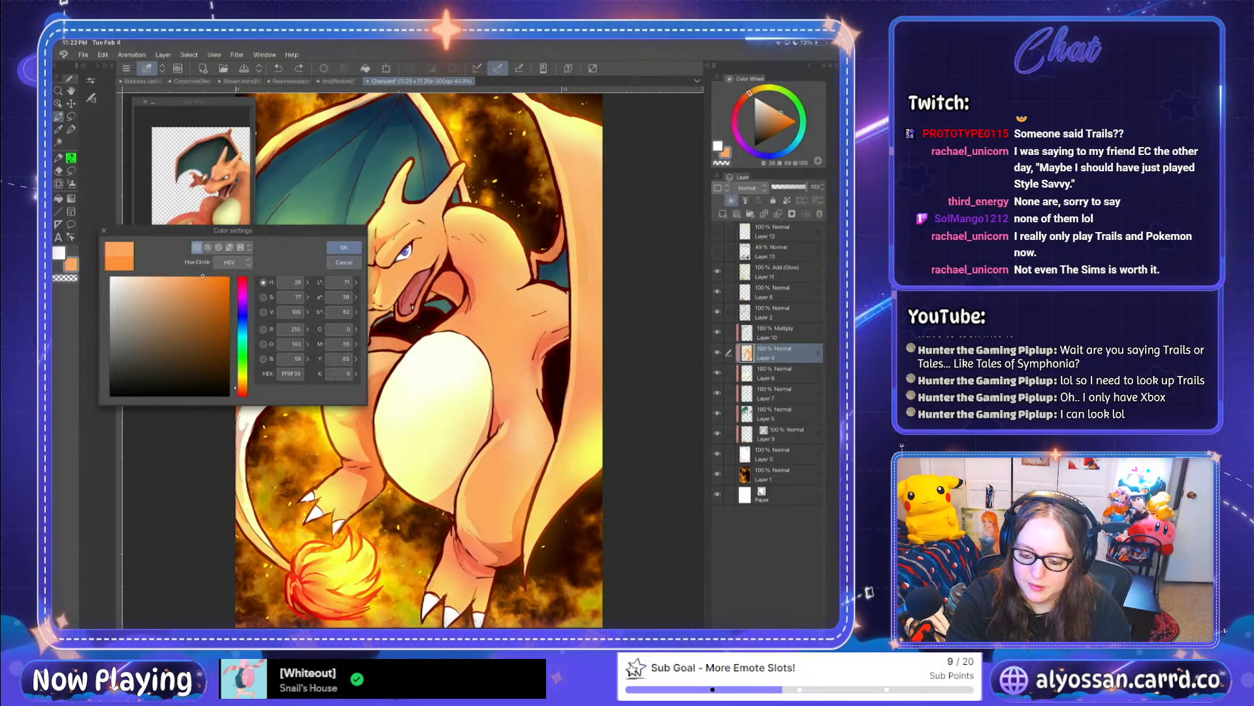
key(Return)
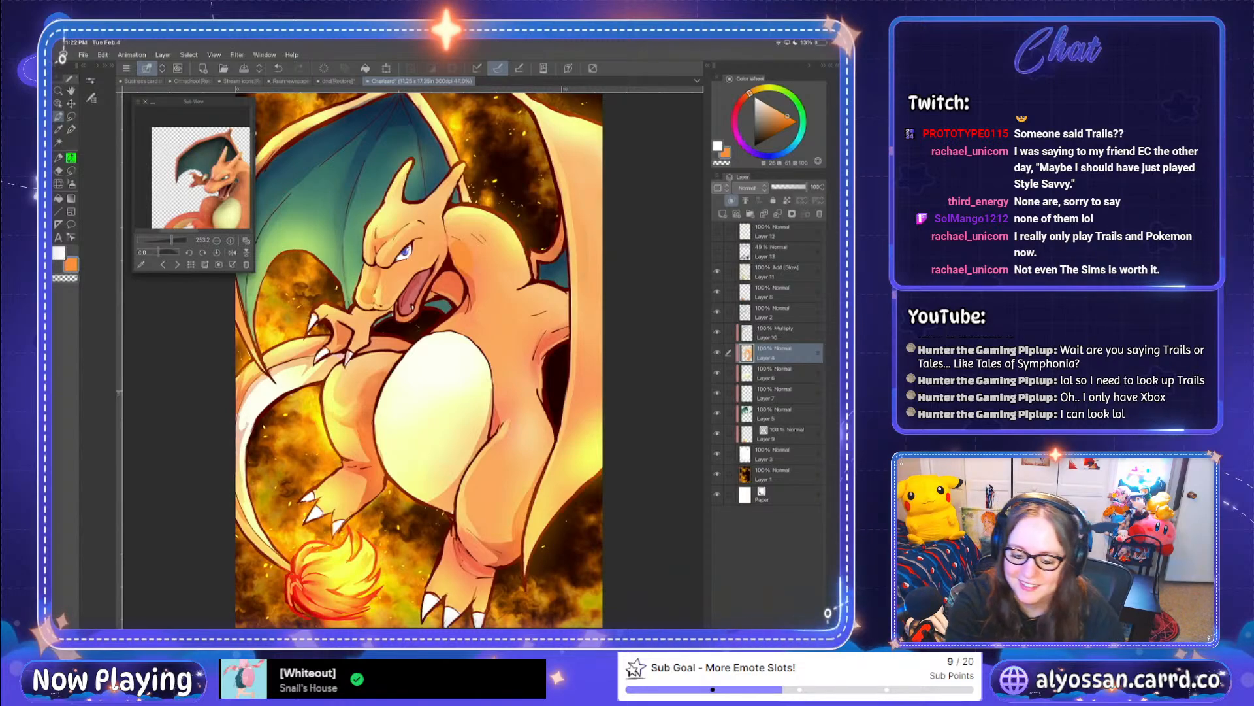
double_click(72, 264)
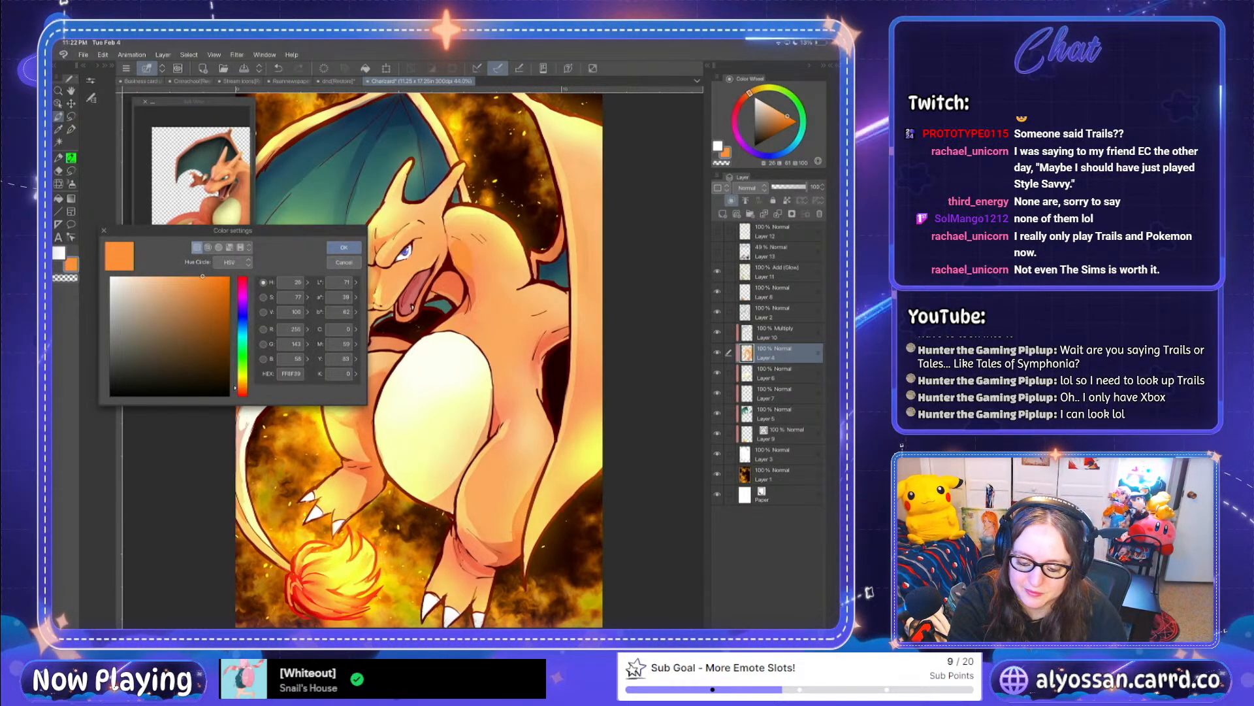
drag(243, 390, 243, 392)
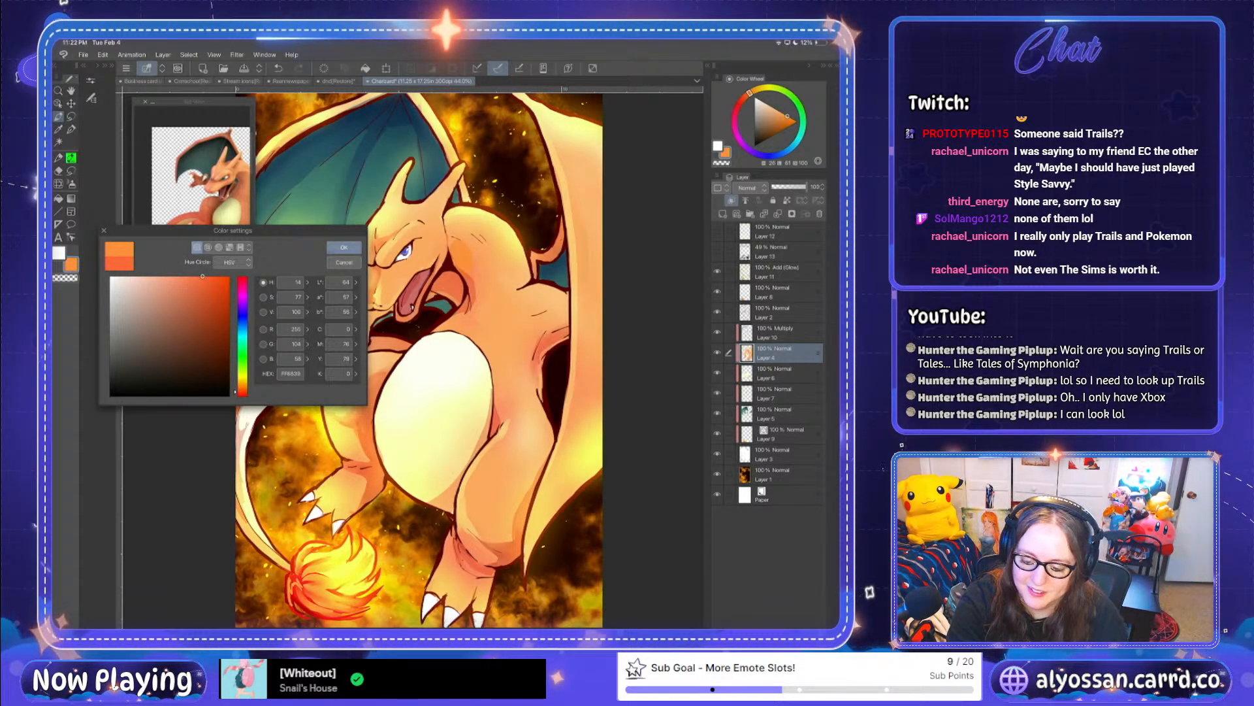
click(343, 248)
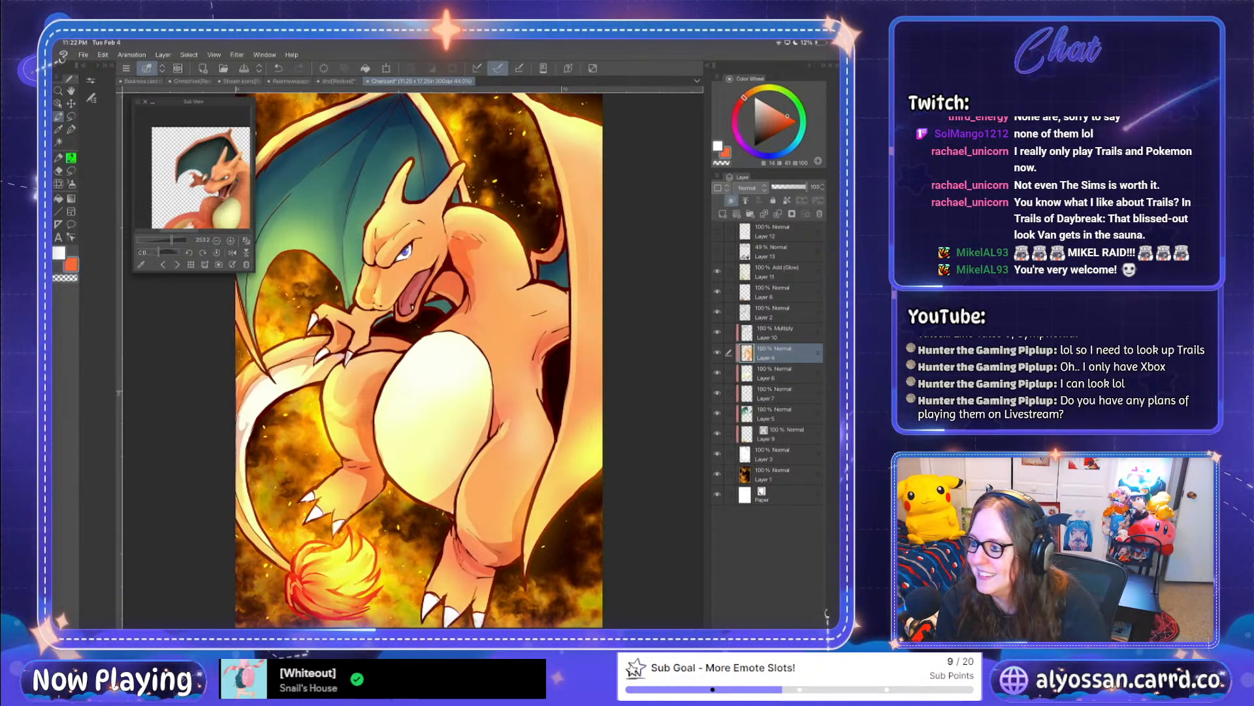
Step: Undo the last orange shading stroke around the neck and shoulder and check the whole figure
key(minus)
key(minus)
key(minus)
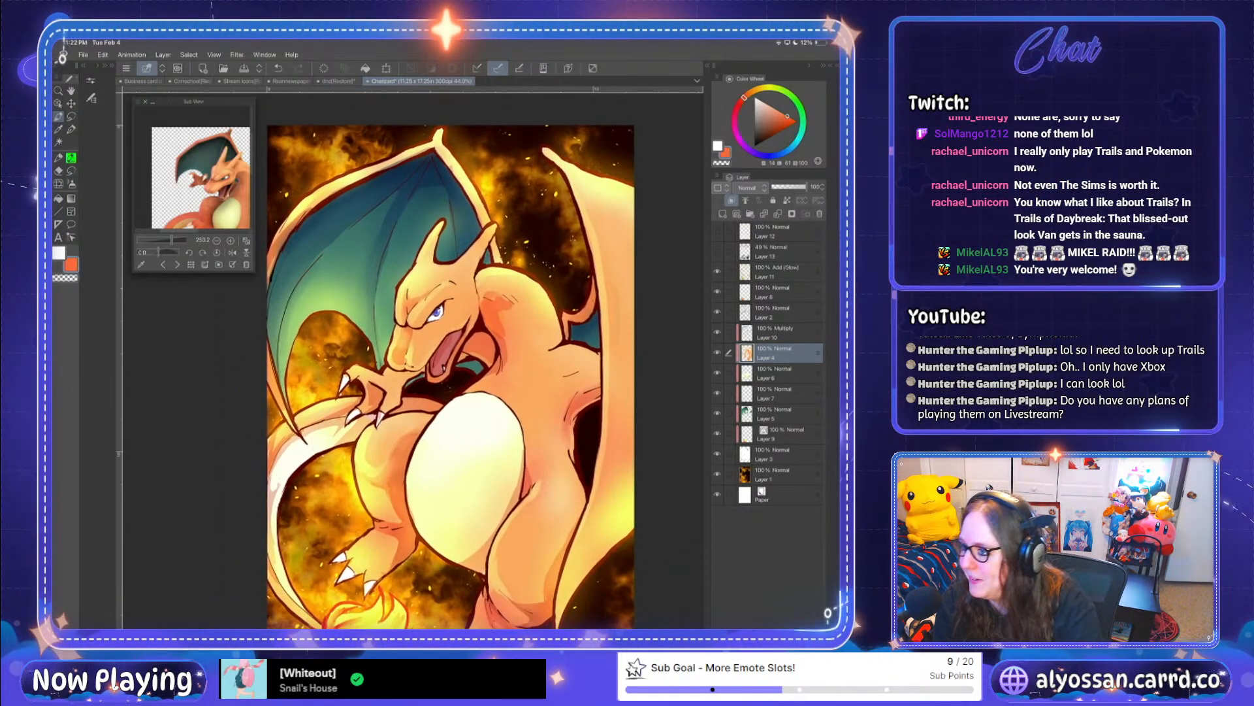
key(ctrl+z)
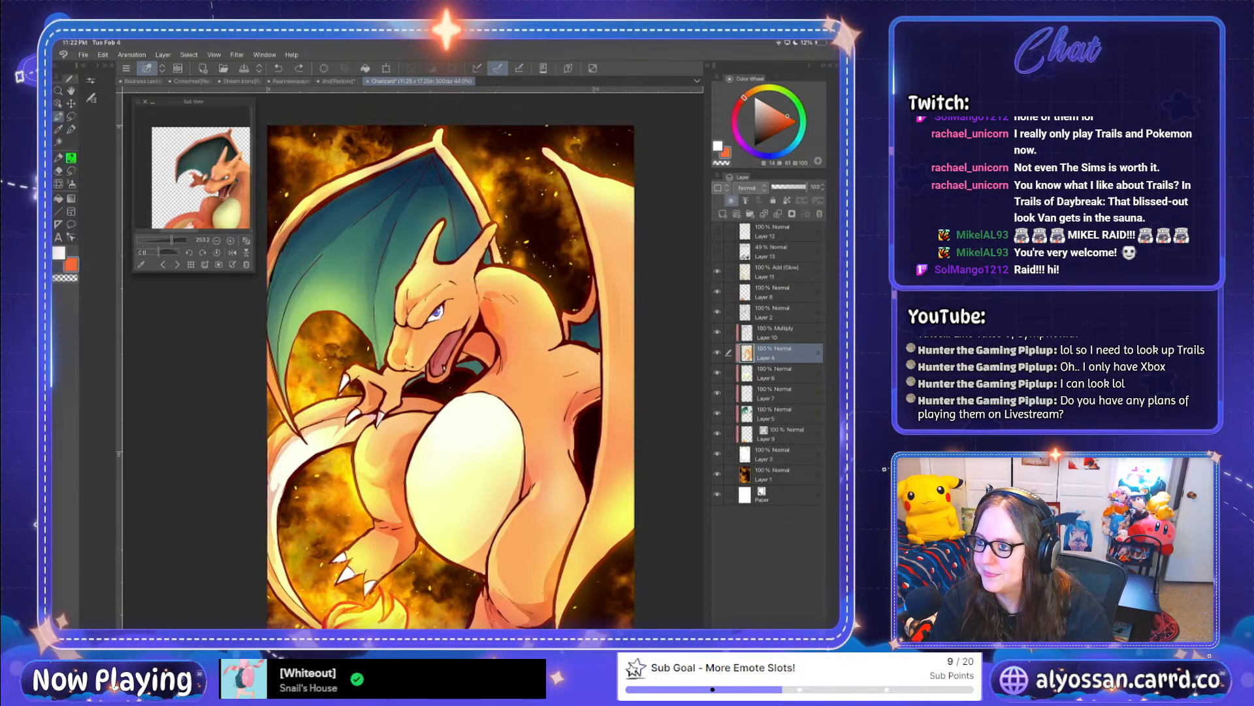
key(ctrl+plus)
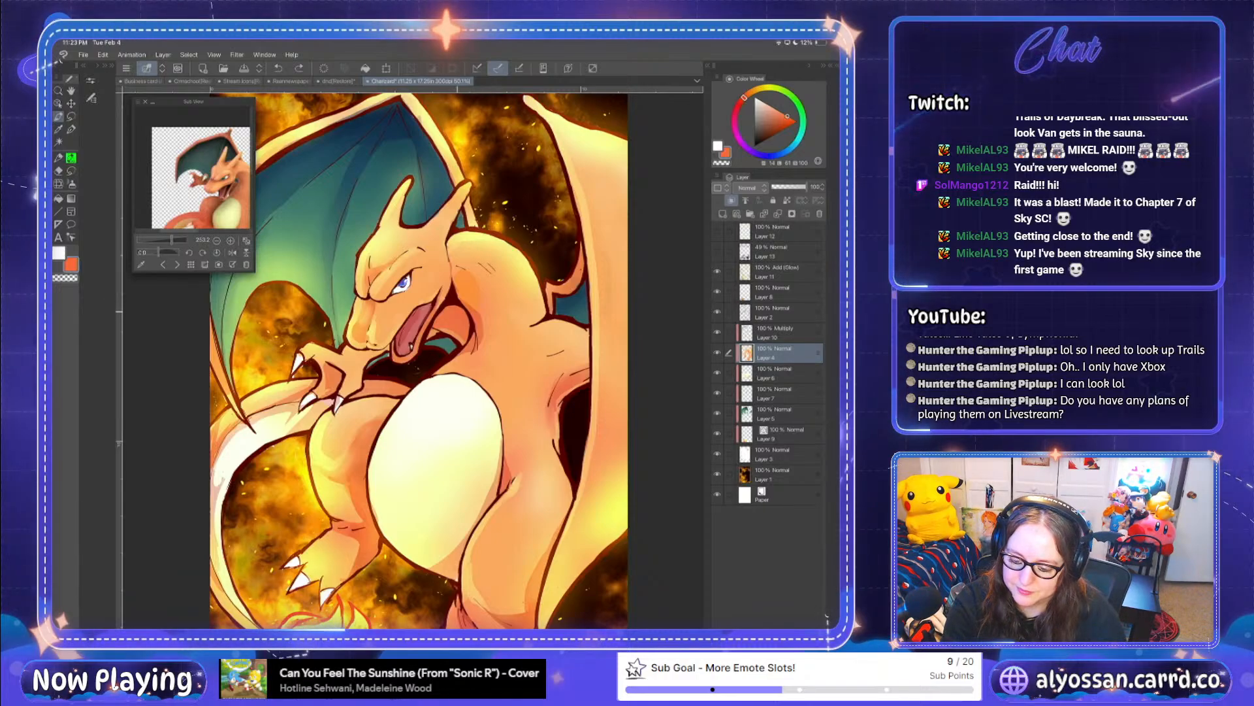
key(ctrl+minus)
key(ctrl+minus)
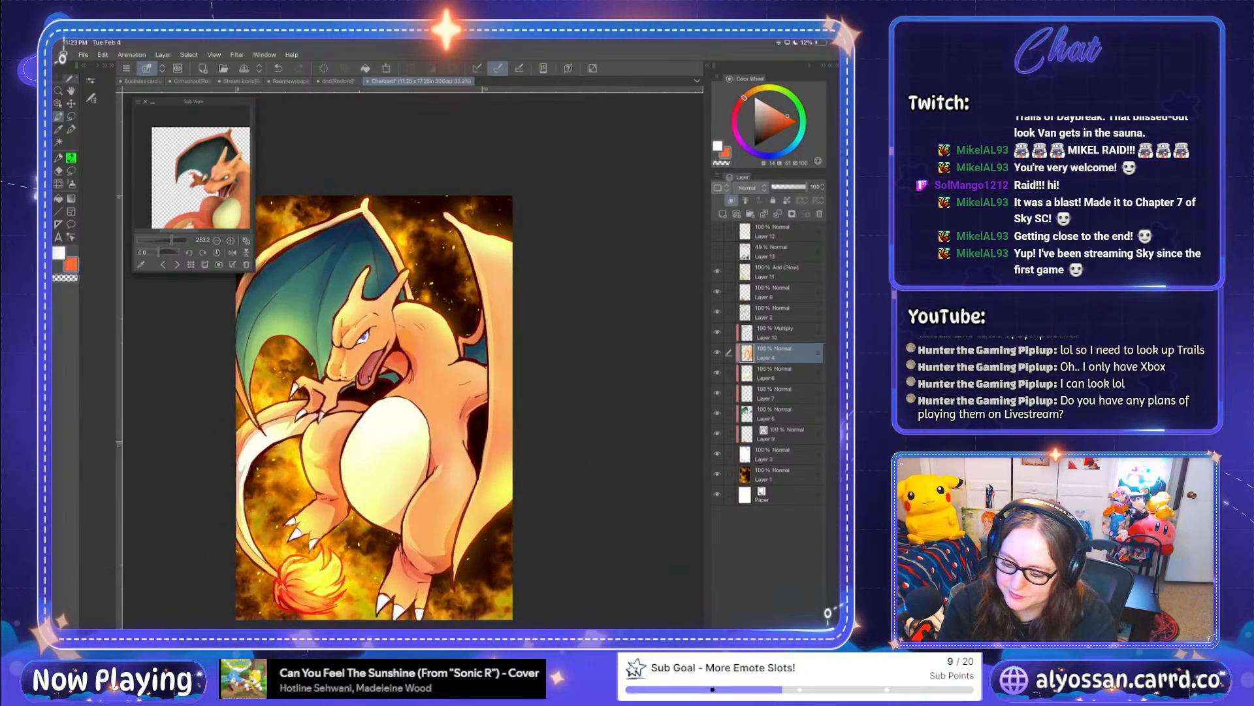
Step: Choose a watercolor brush for Layer 4 and sample the light orange from the thigh
scroll(333, 401, up, 1)
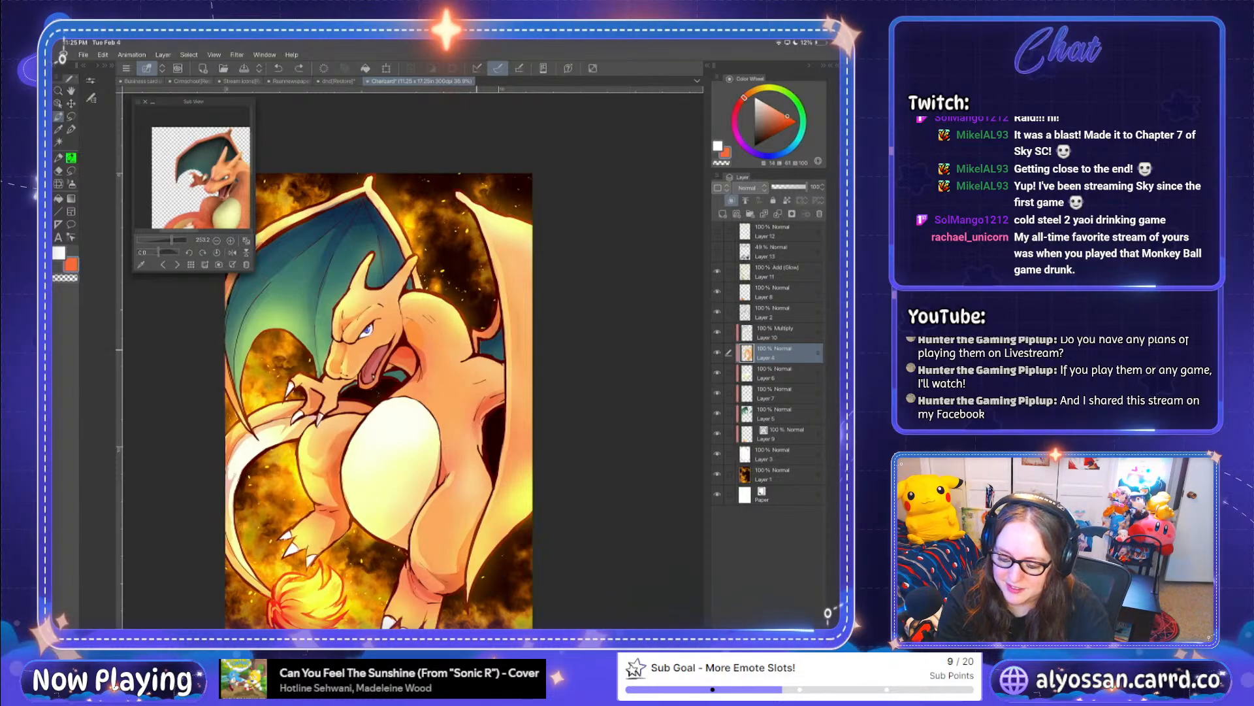
scroll(413, 360, down, 1)
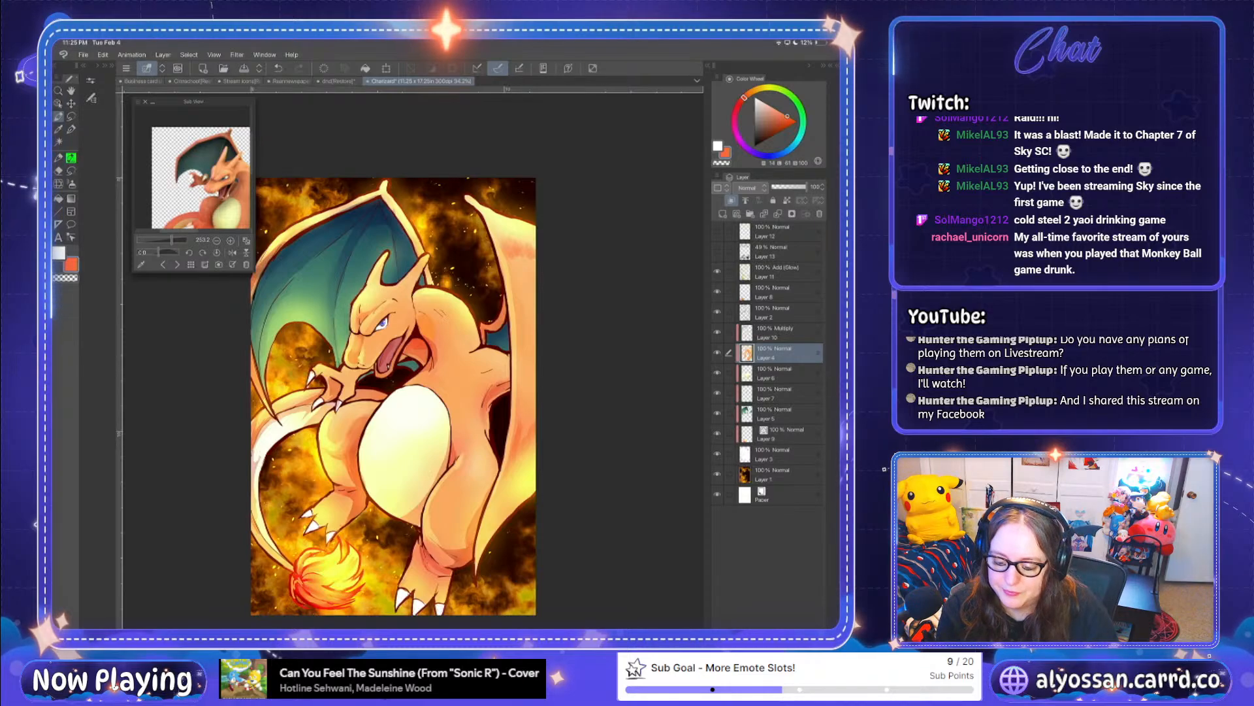
scroll(393, 396, up, 2)
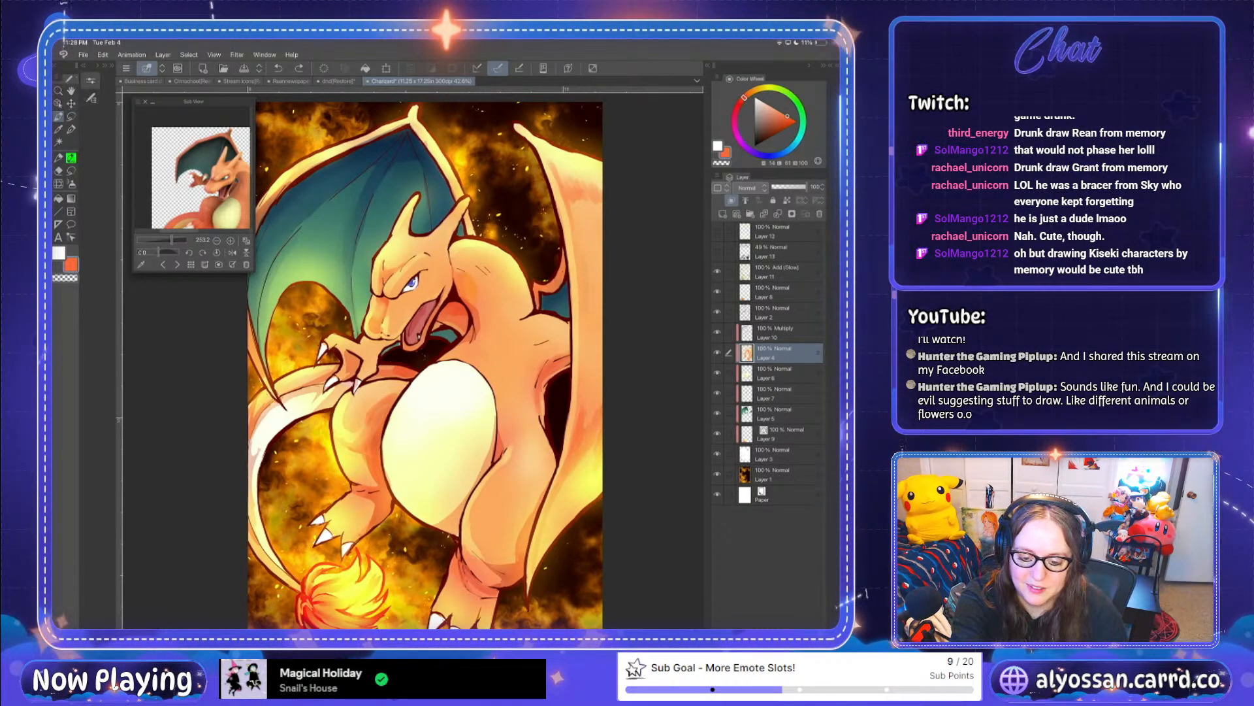
click(91, 98)
click(91, 98)
click(145, 115)
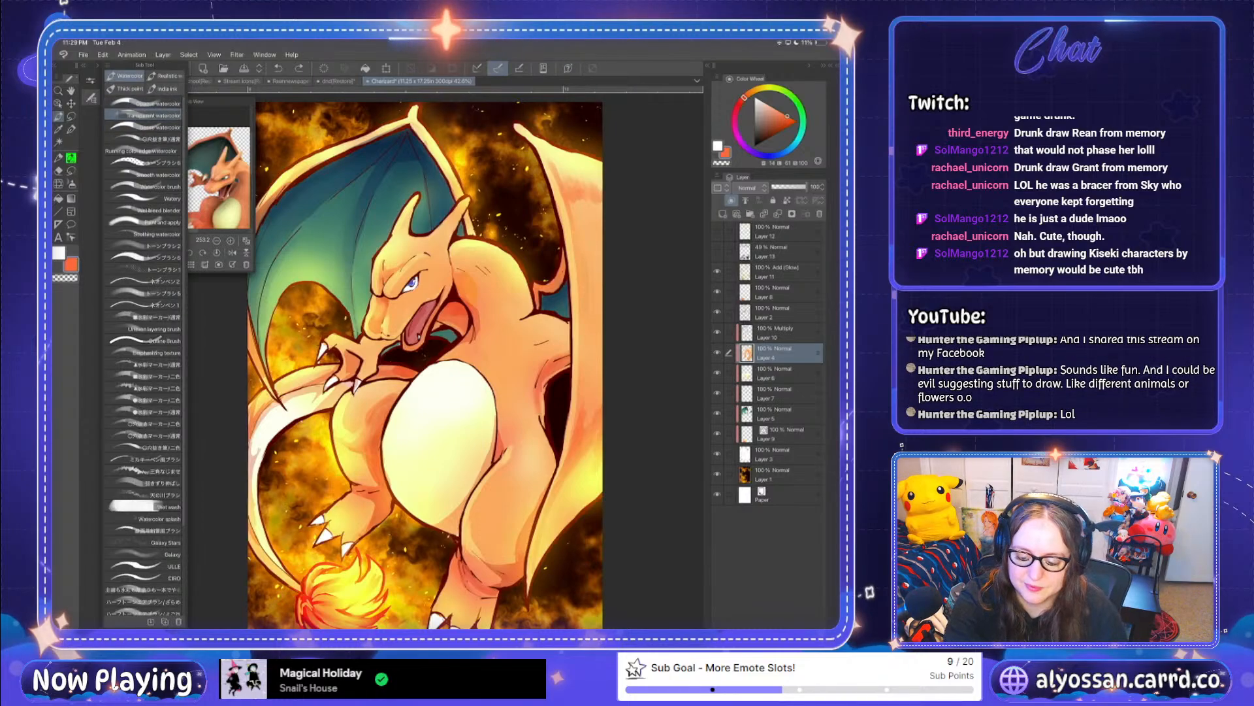
click(91, 98)
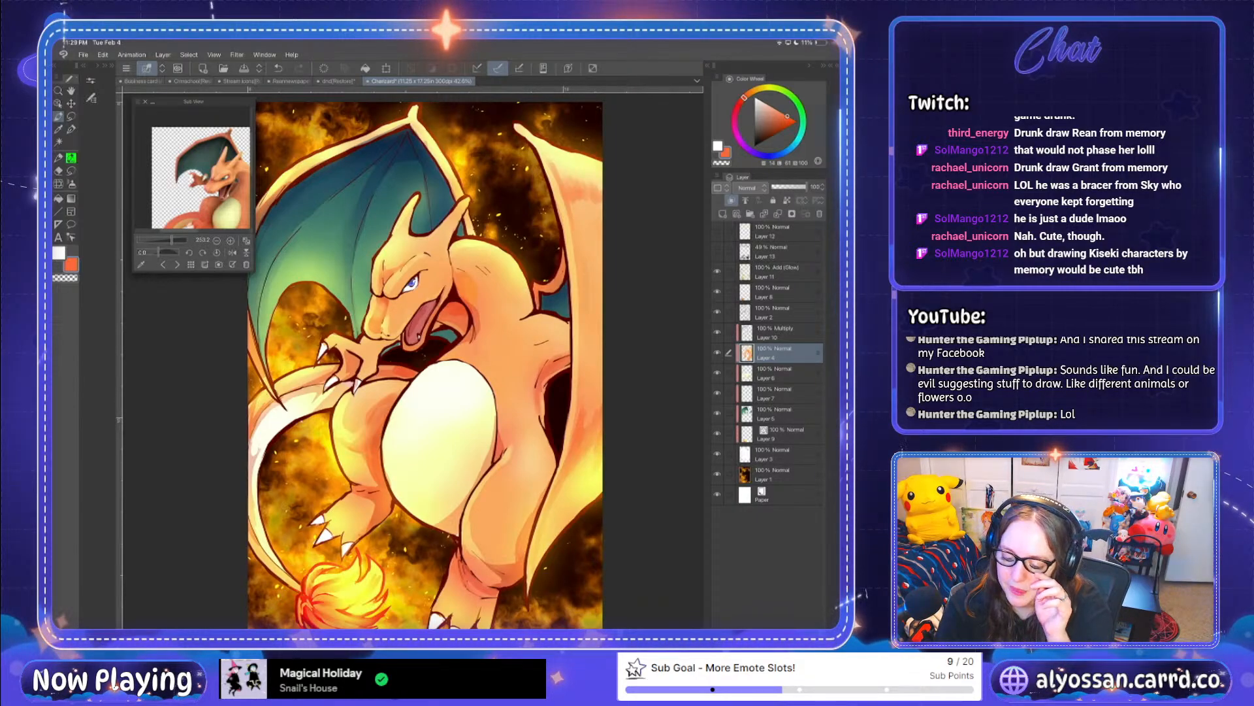
click(92, 98)
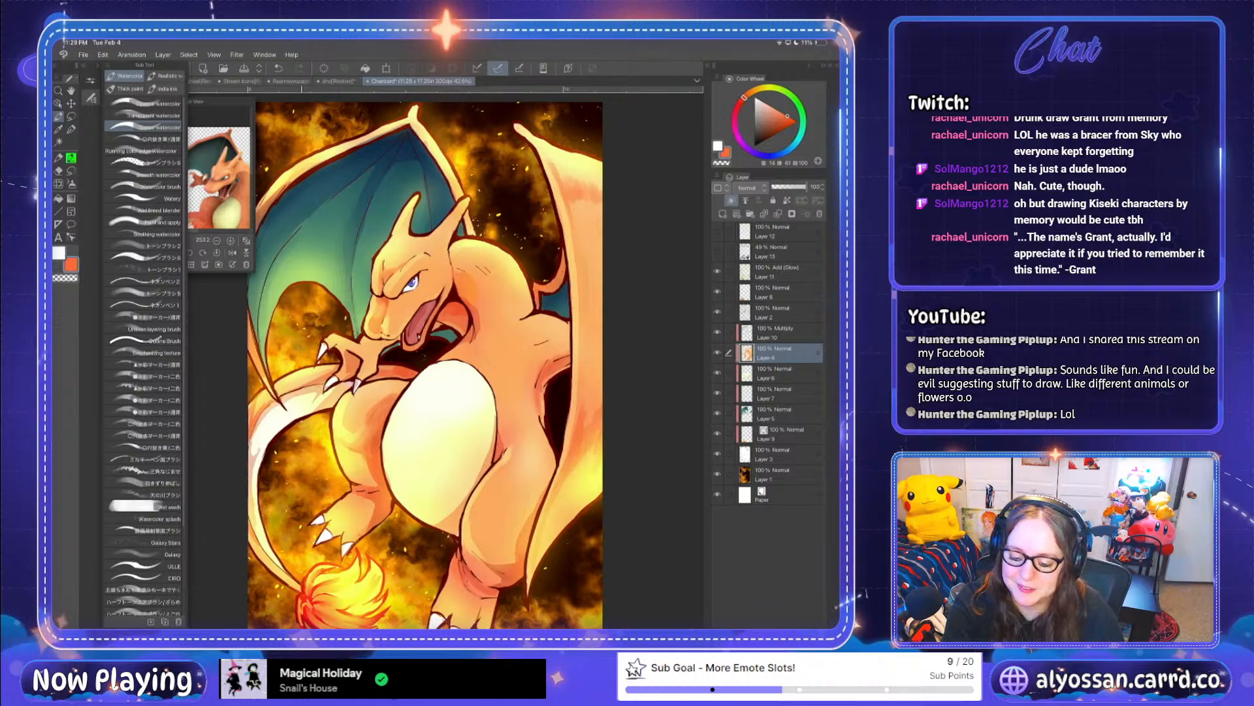
click(91, 98)
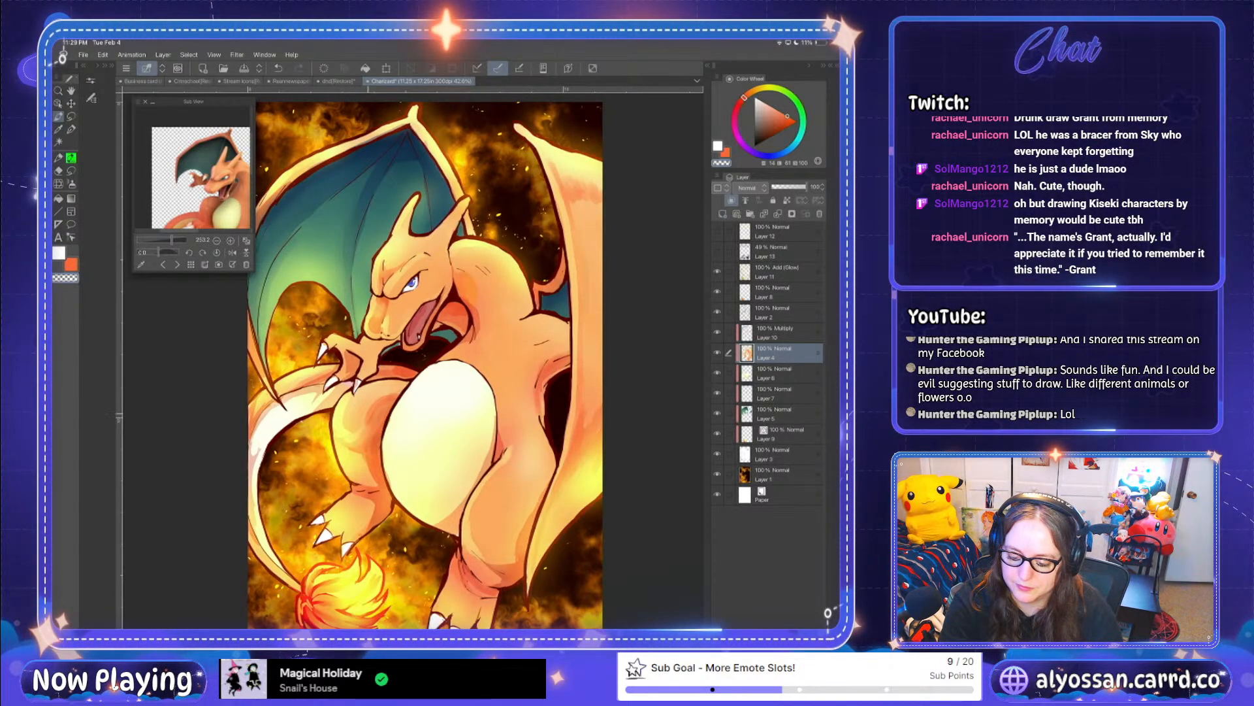
alt+click(373, 392)
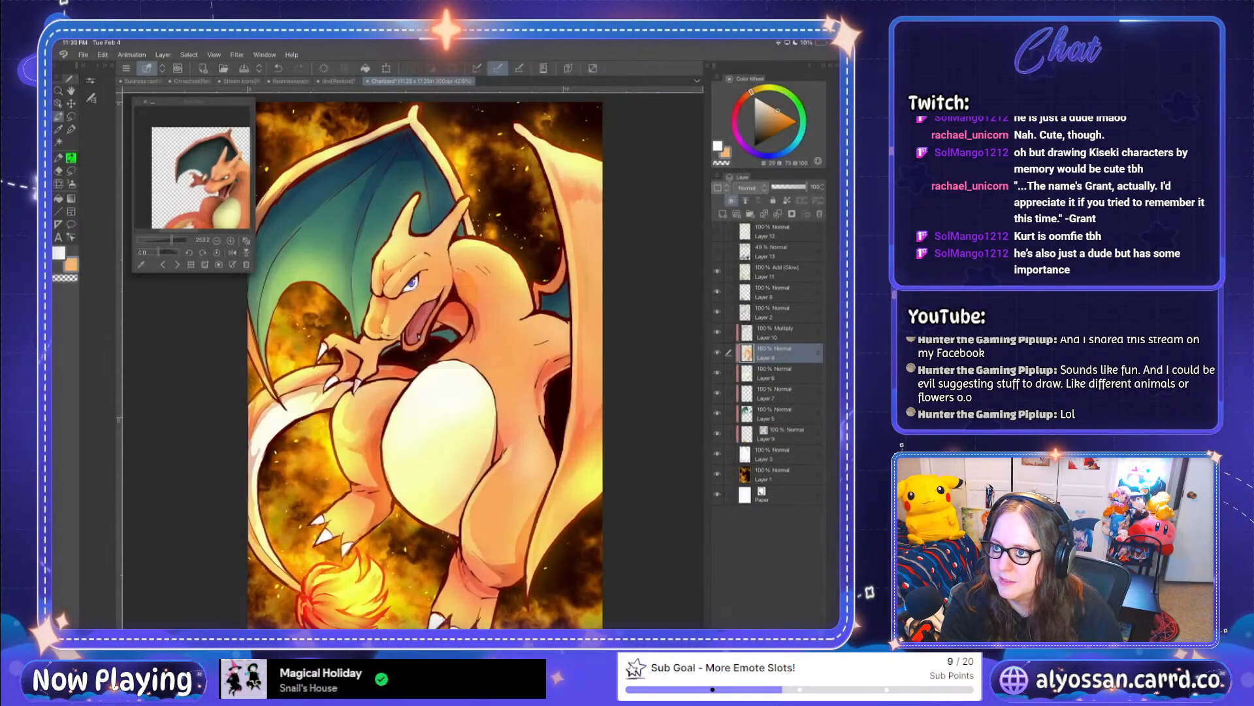
Step: Save the illustration and sample a deeper orange from the thigh near the belly
click(83, 54)
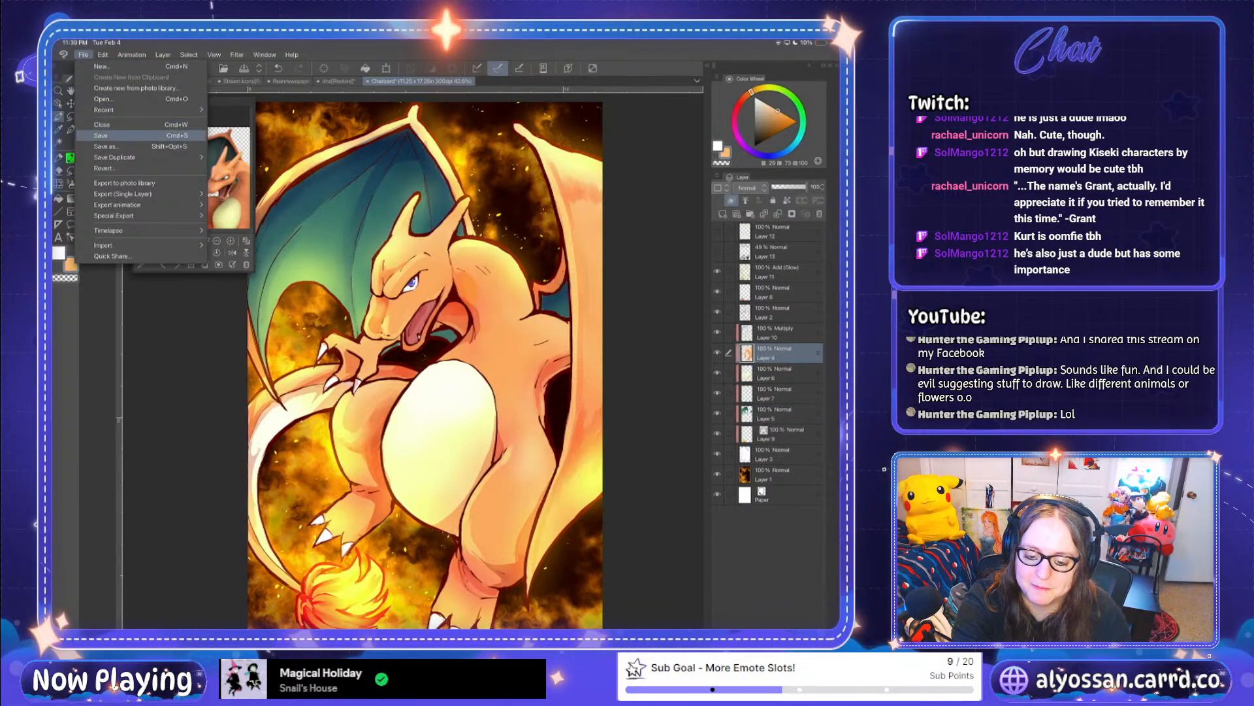
click(101, 135)
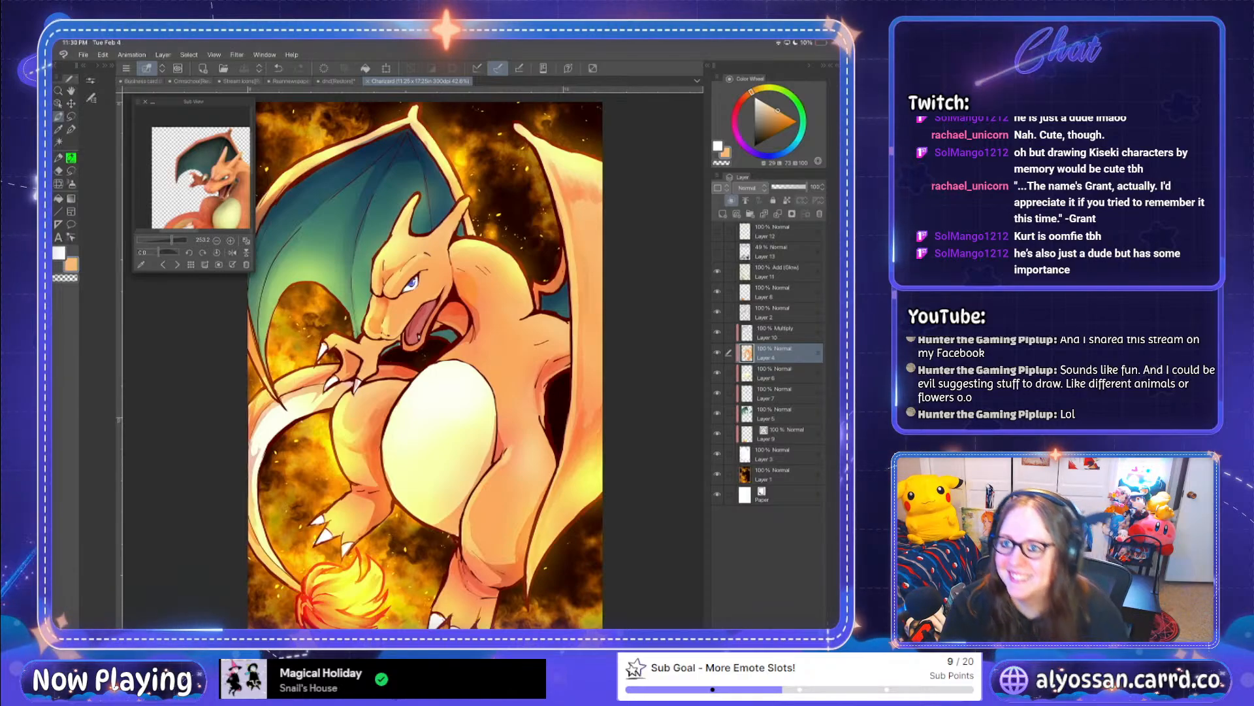
key(ctrl+minus)
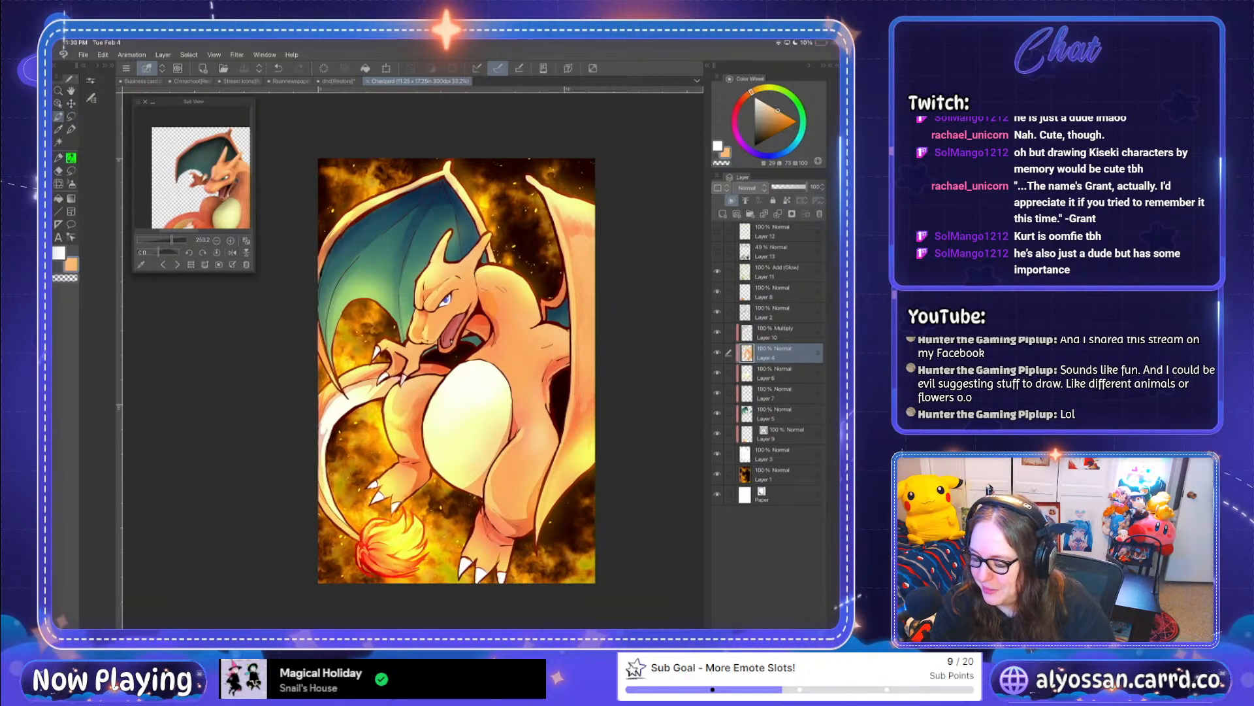
drag(427, 427, 415, 420)
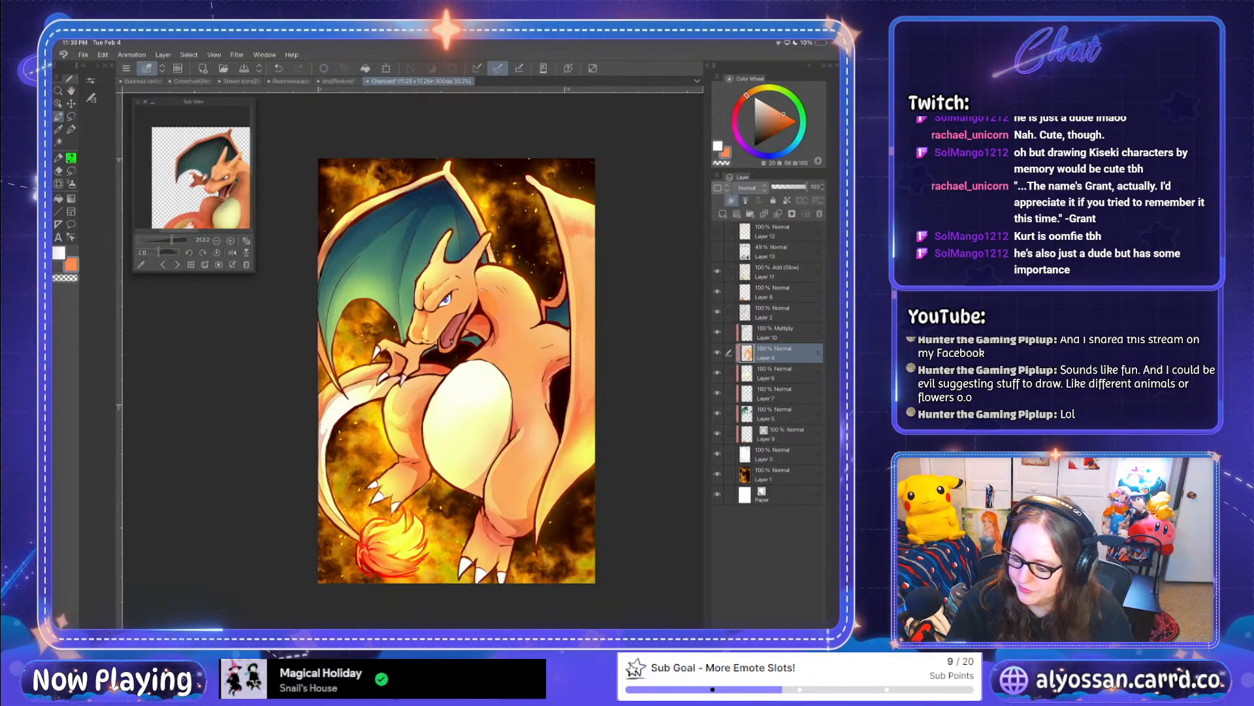
Step: Select the Multiply Layer 10 and compare the body shading with that layer hidden and shown
click(778, 333)
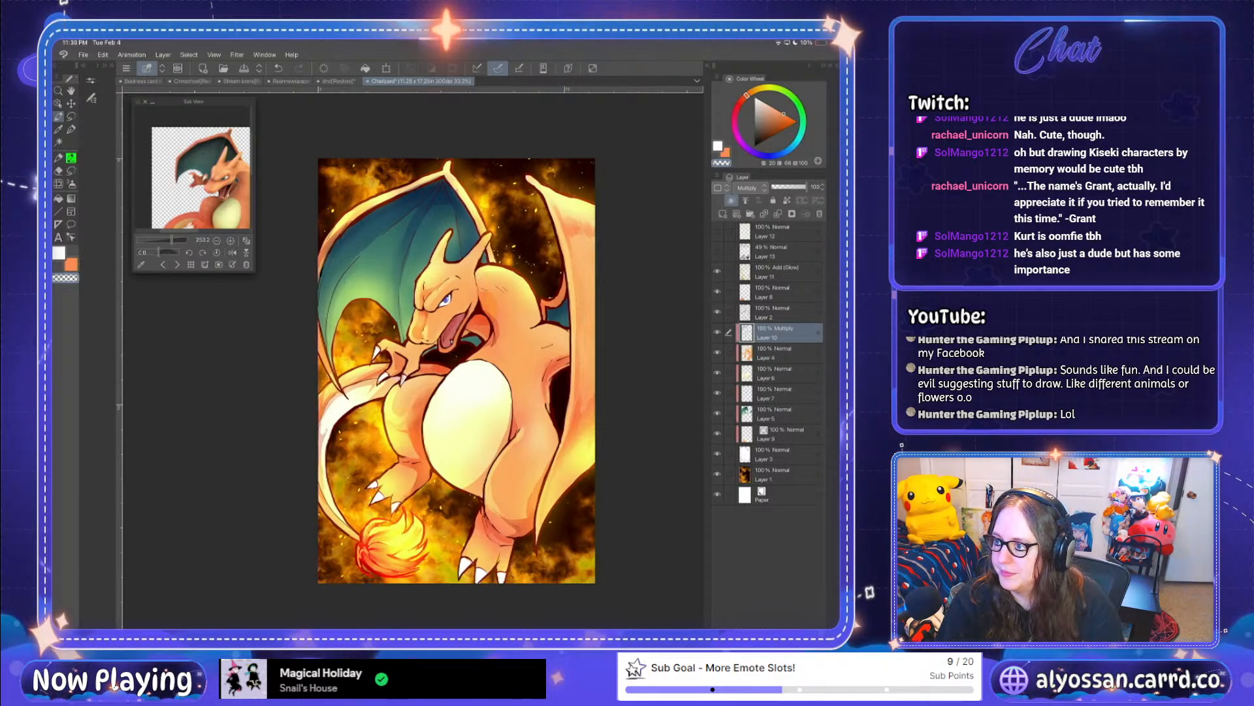
scroll(456, 371, up, 2)
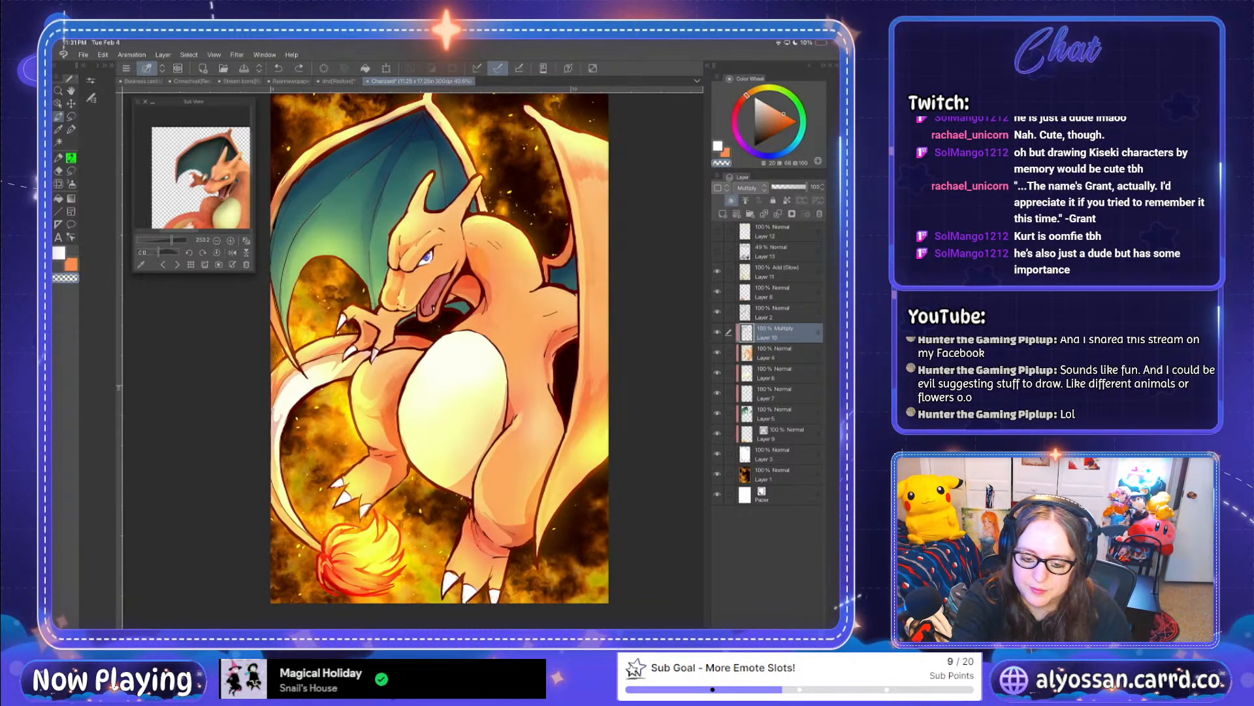
click(91, 98)
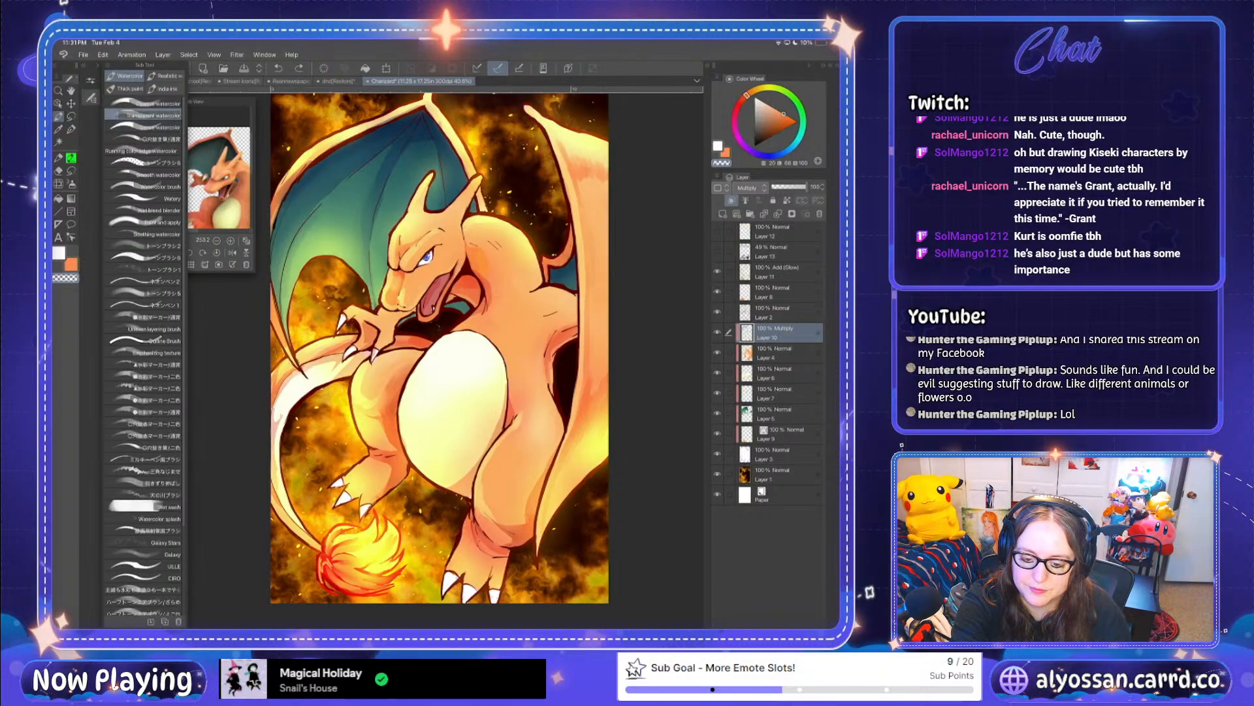
click(91, 98)
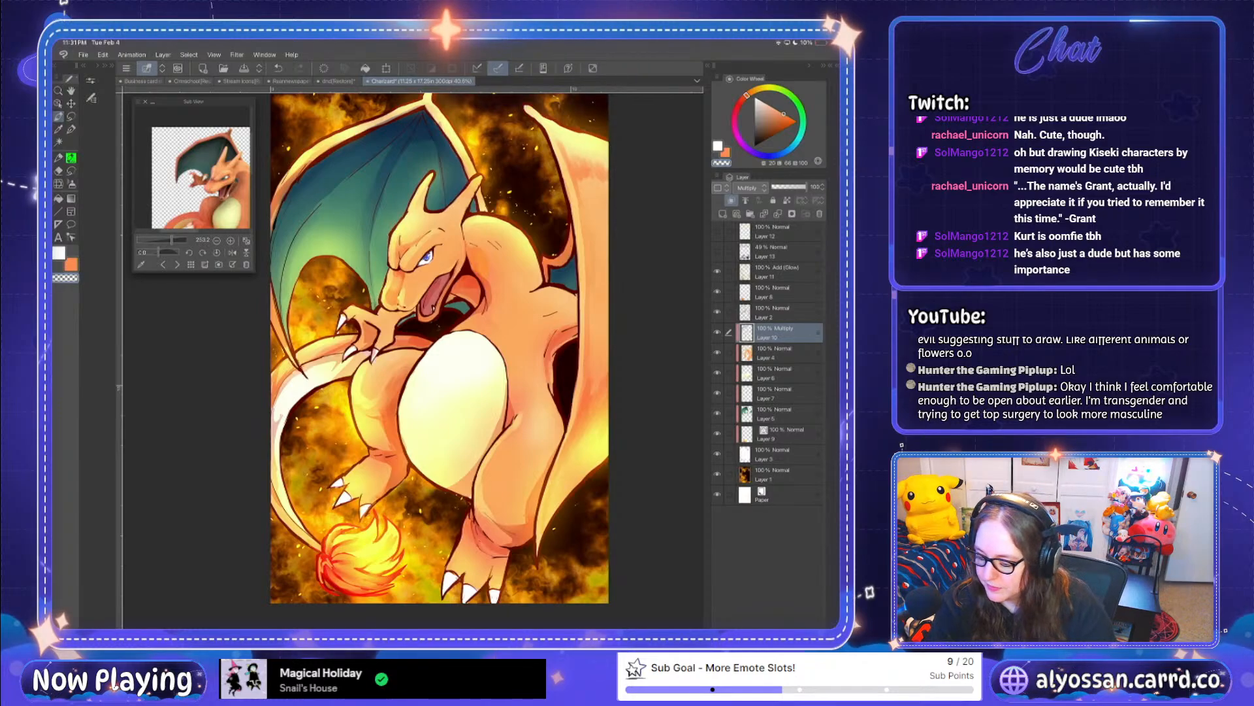
click(717, 332)
click(718, 332)
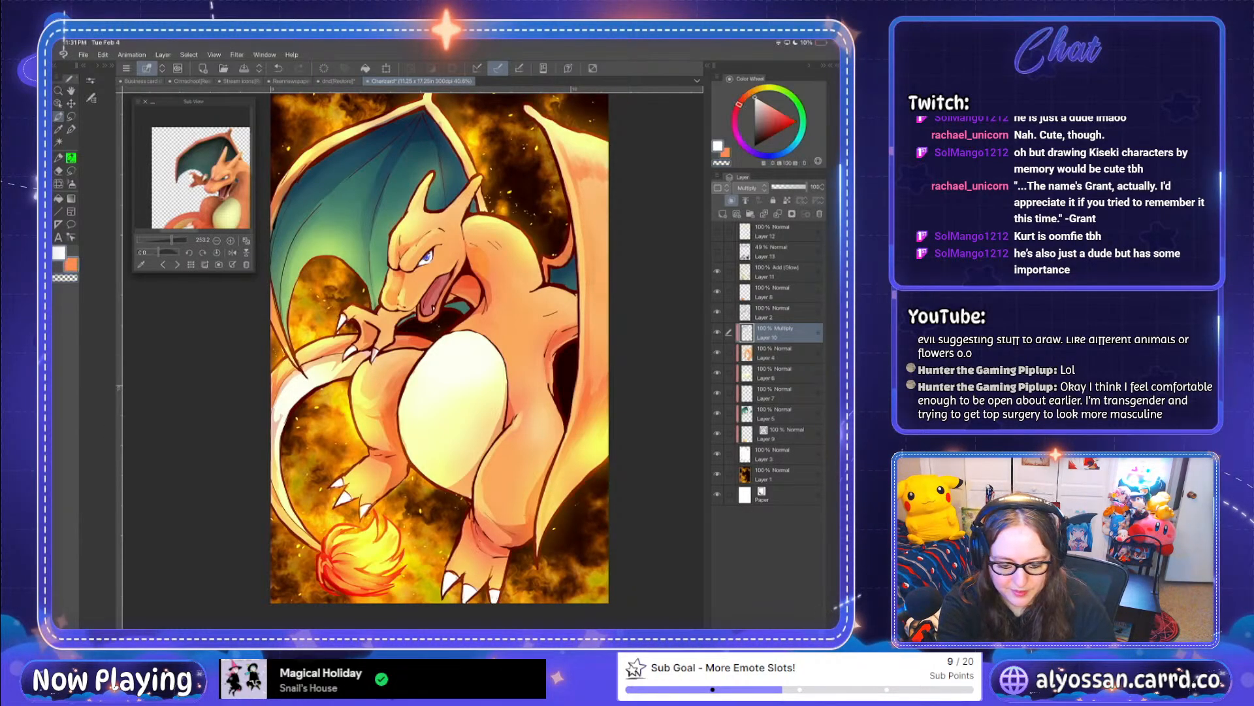
Step: Choose a different watercolor brush for the Multiply shading and undo the last stroke
click(72, 129)
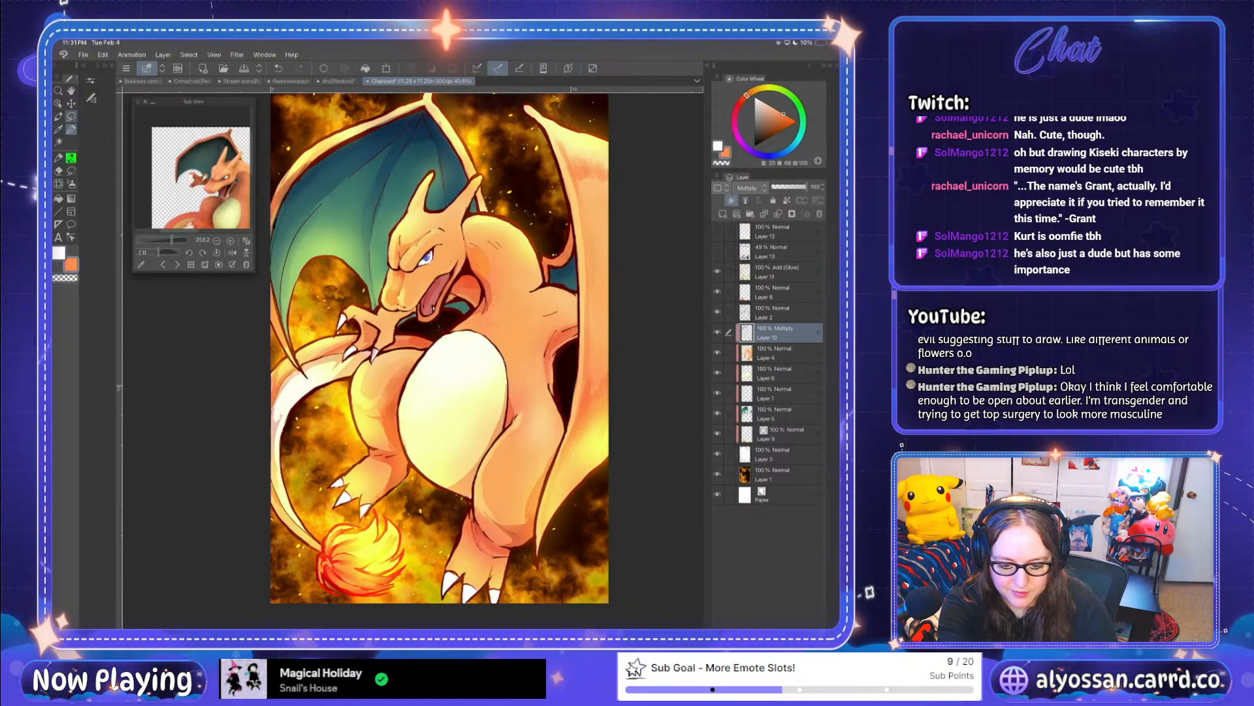
click(91, 98)
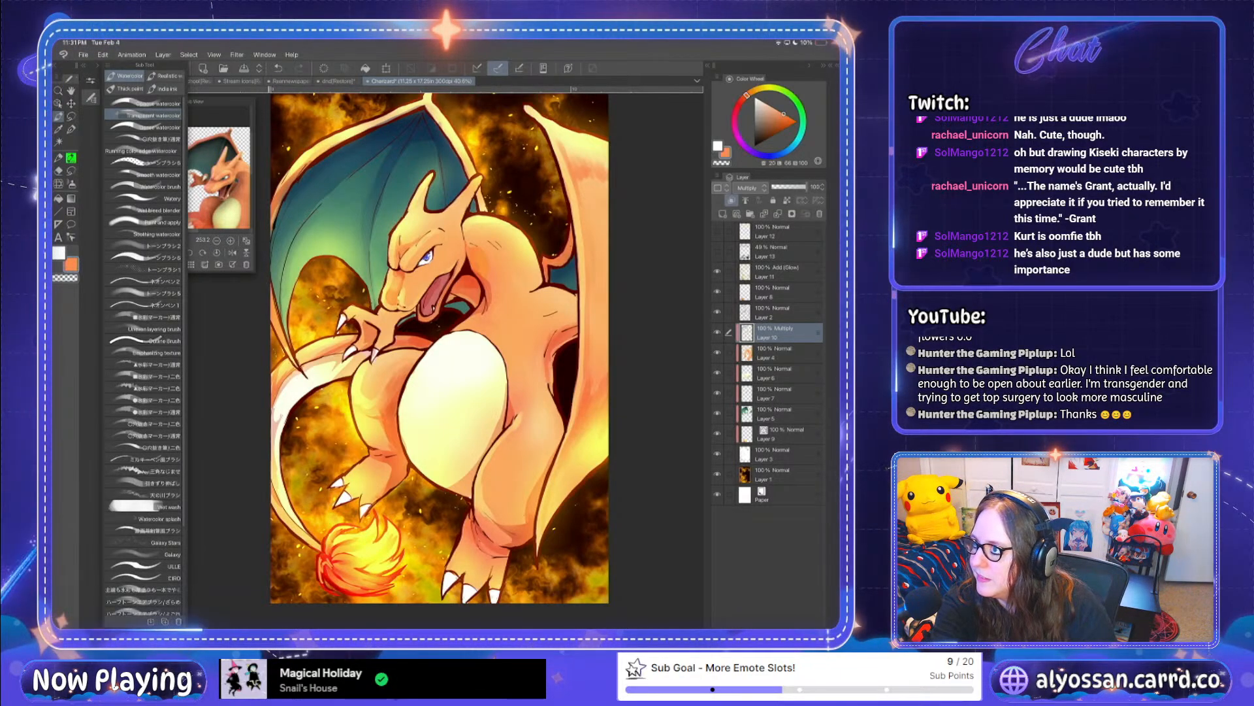
click(145, 127)
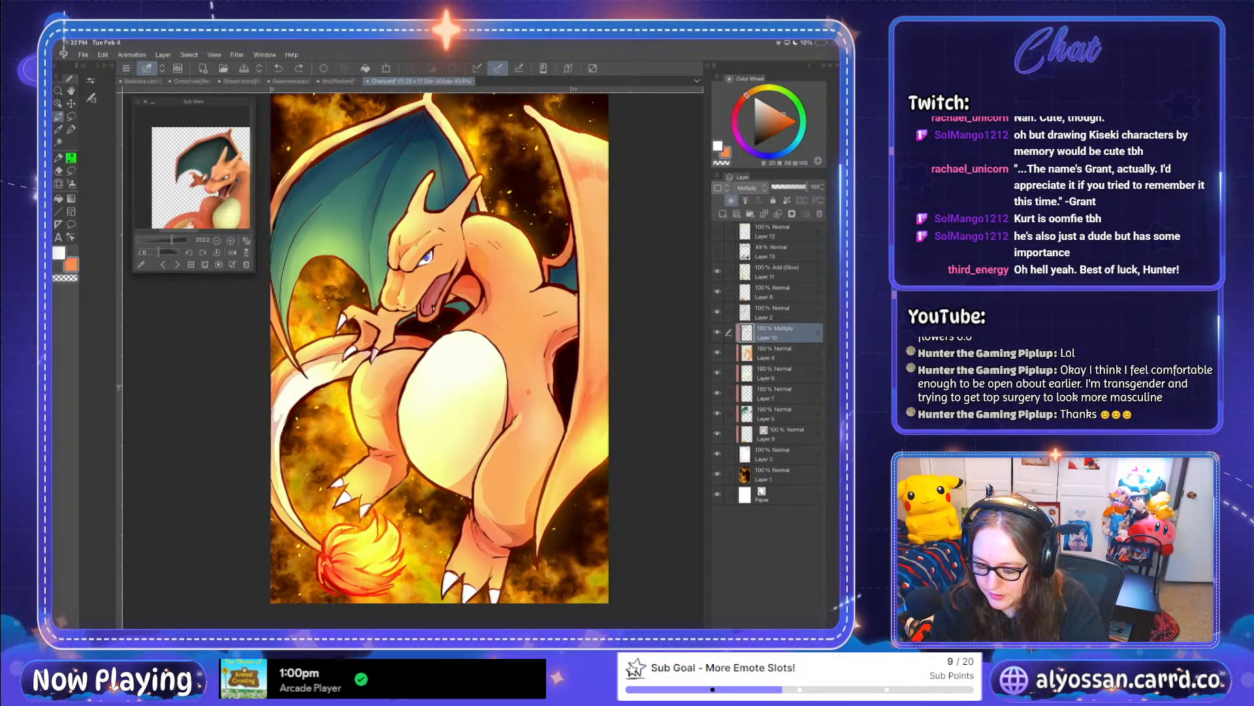
key(ctrl+z)
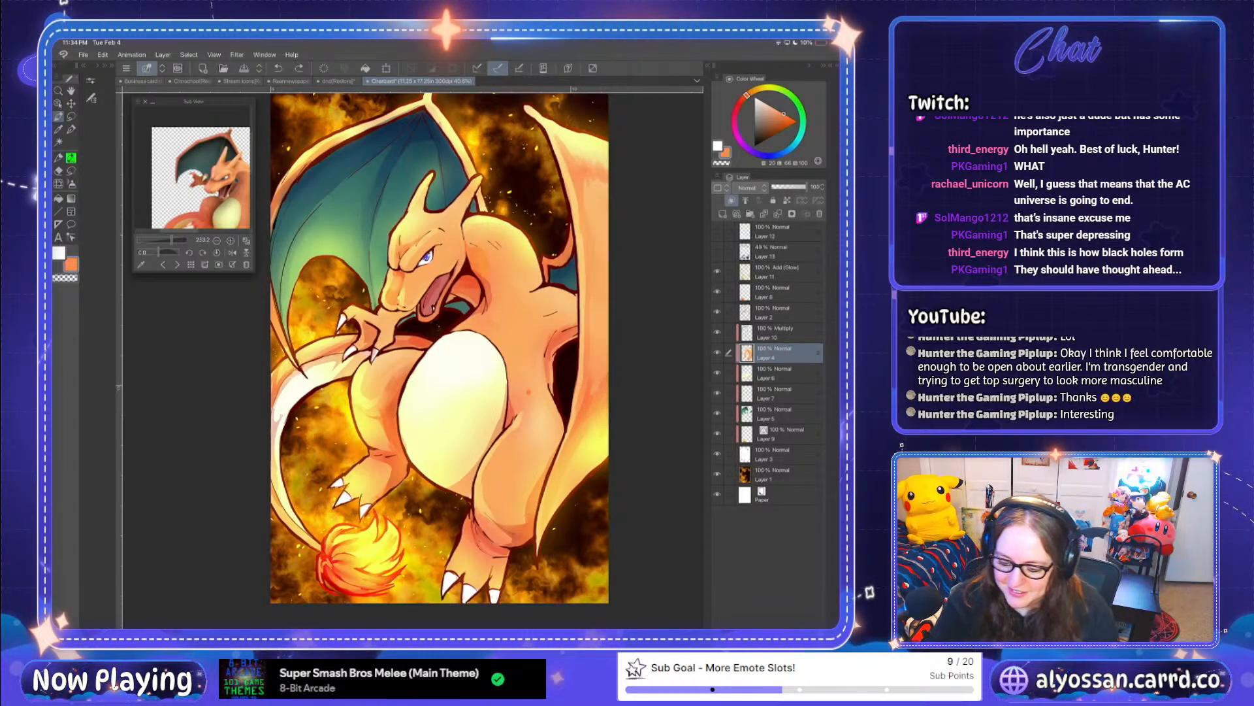
Step: Check Layer 10's shading, erase the stray spot beside the belly on that layer, and save the illustration
click(717, 332)
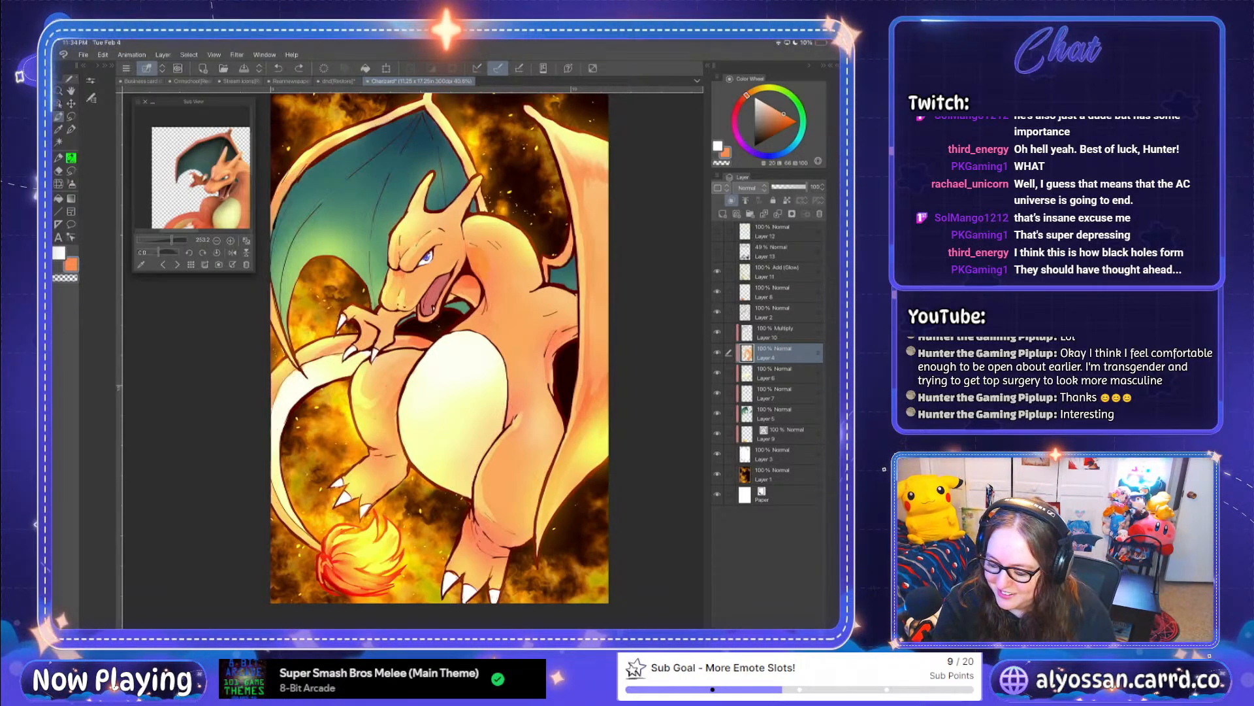
click(717, 332)
click(778, 333)
click(58, 170)
click(528, 392)
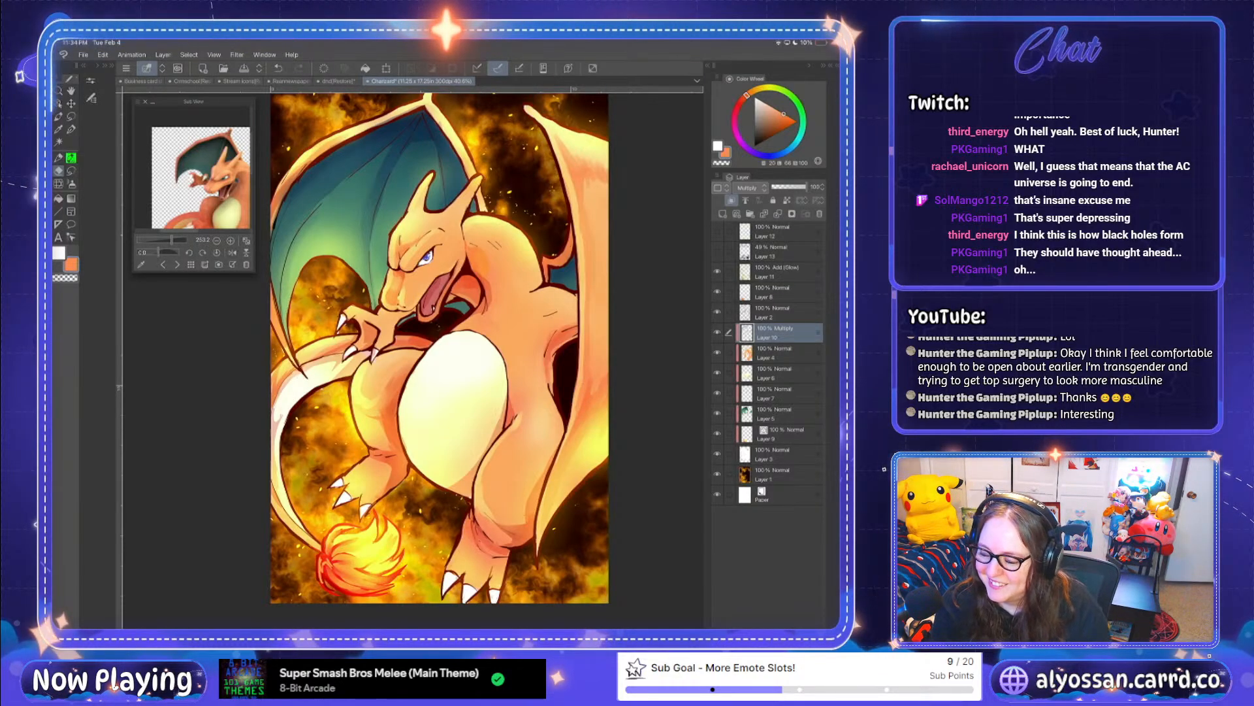
click(83, 54)
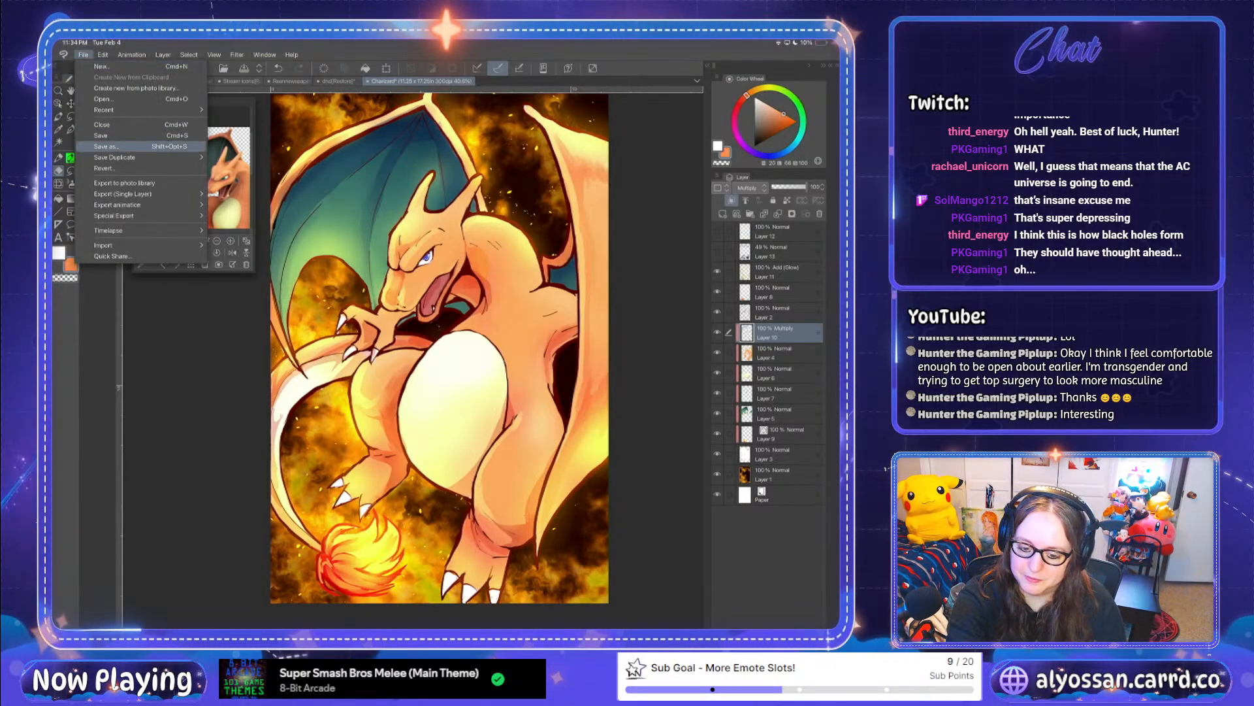
click(101, 135)
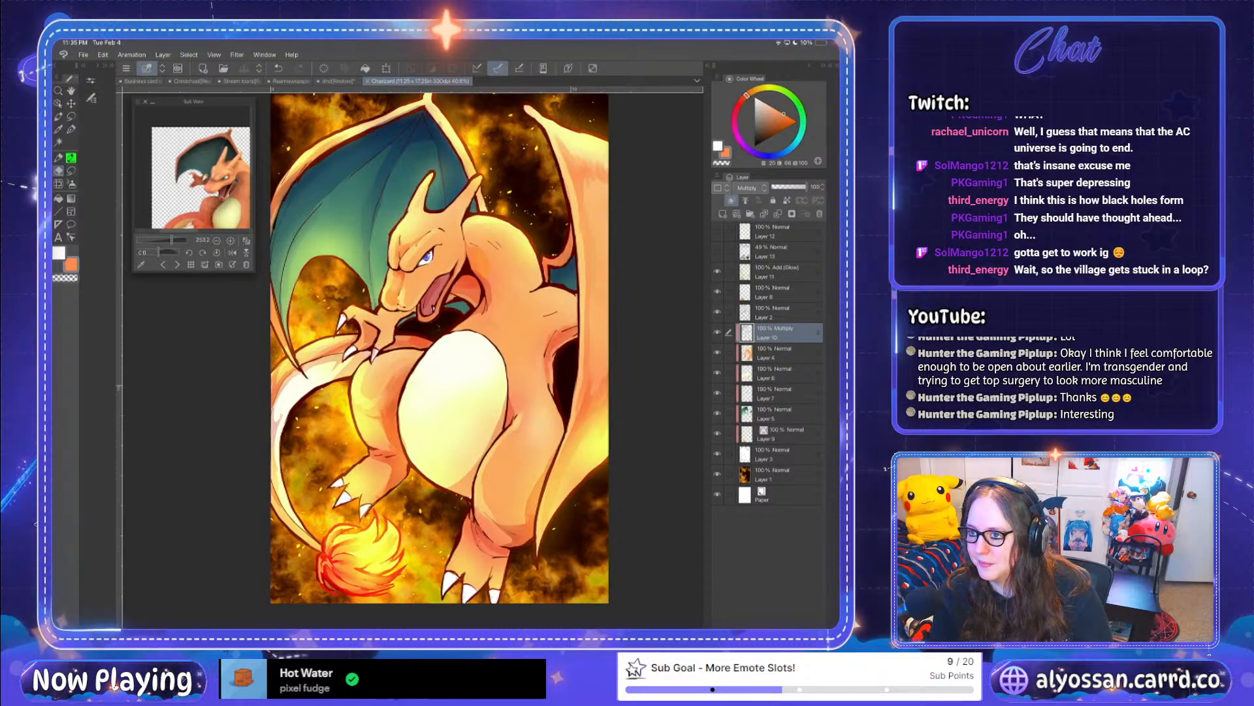
Step: Check the visibility of the tail flame layer and the line art layer, and select Layer 2
scroll(439, 348, up, 1)
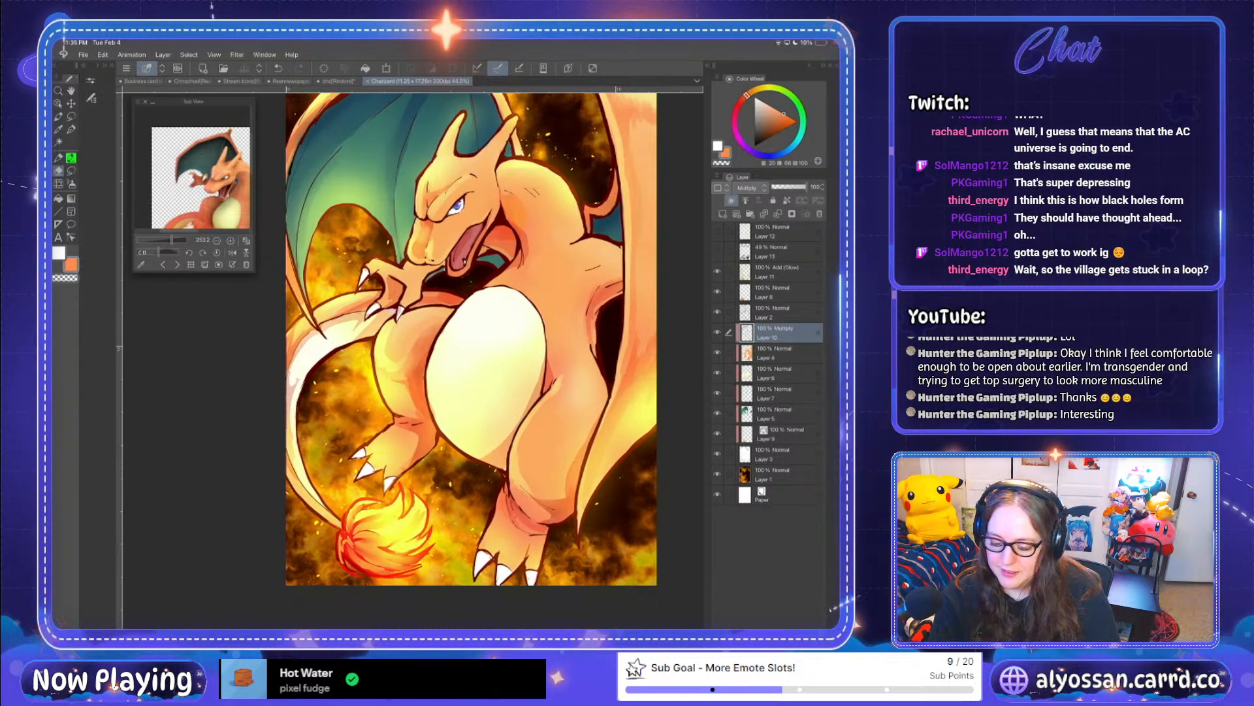
click(777, 251)
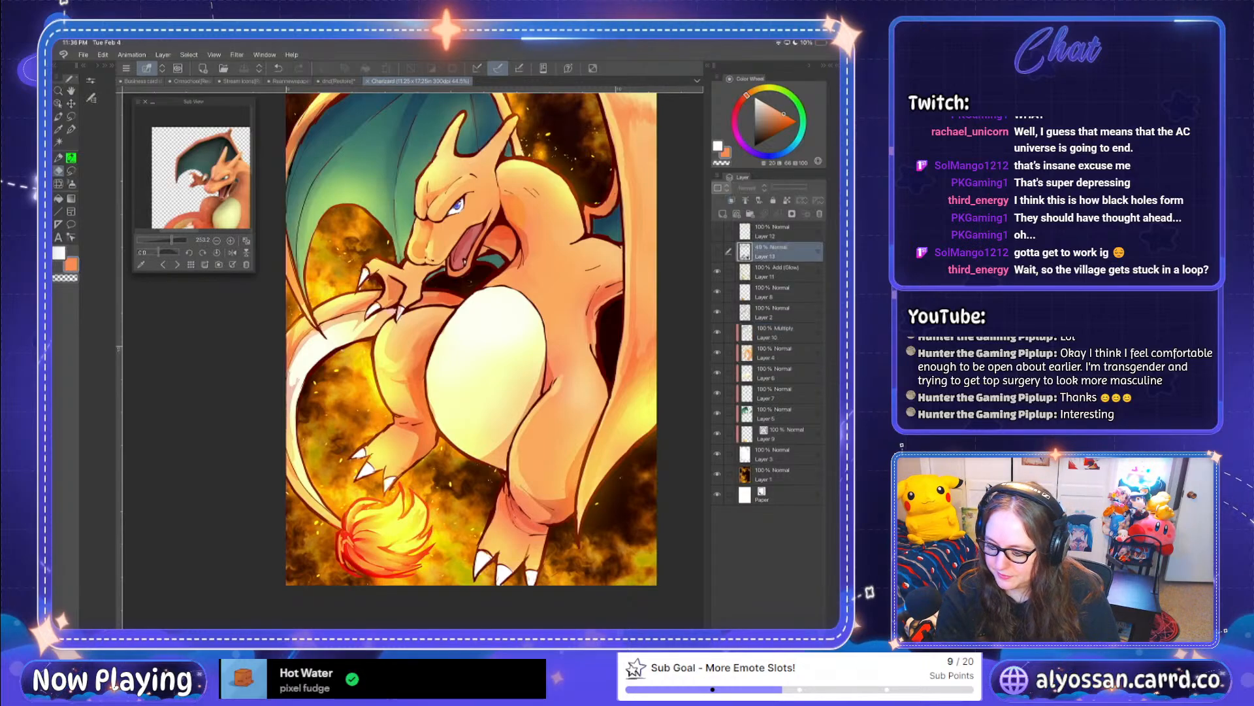
click(778, 272)
click(778, 292)
click(717, 292)
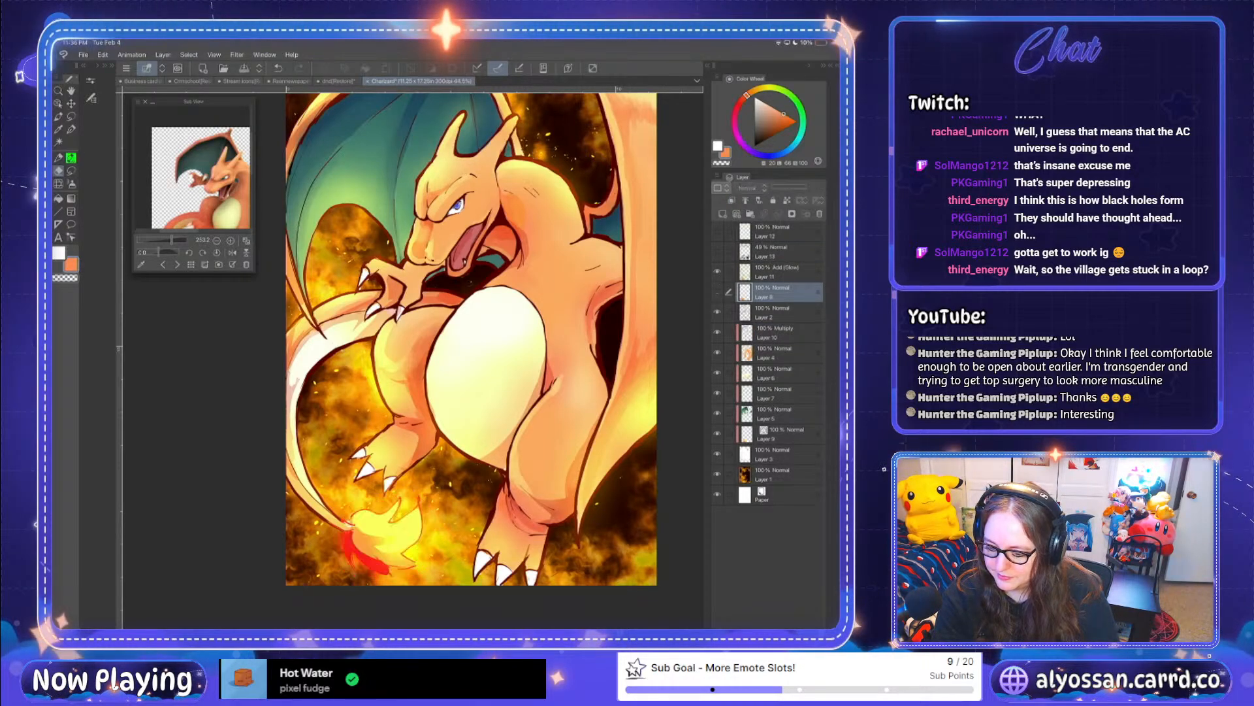
click(717, 292)
click(777, 312)
click(718, 311)
click(718, 312)
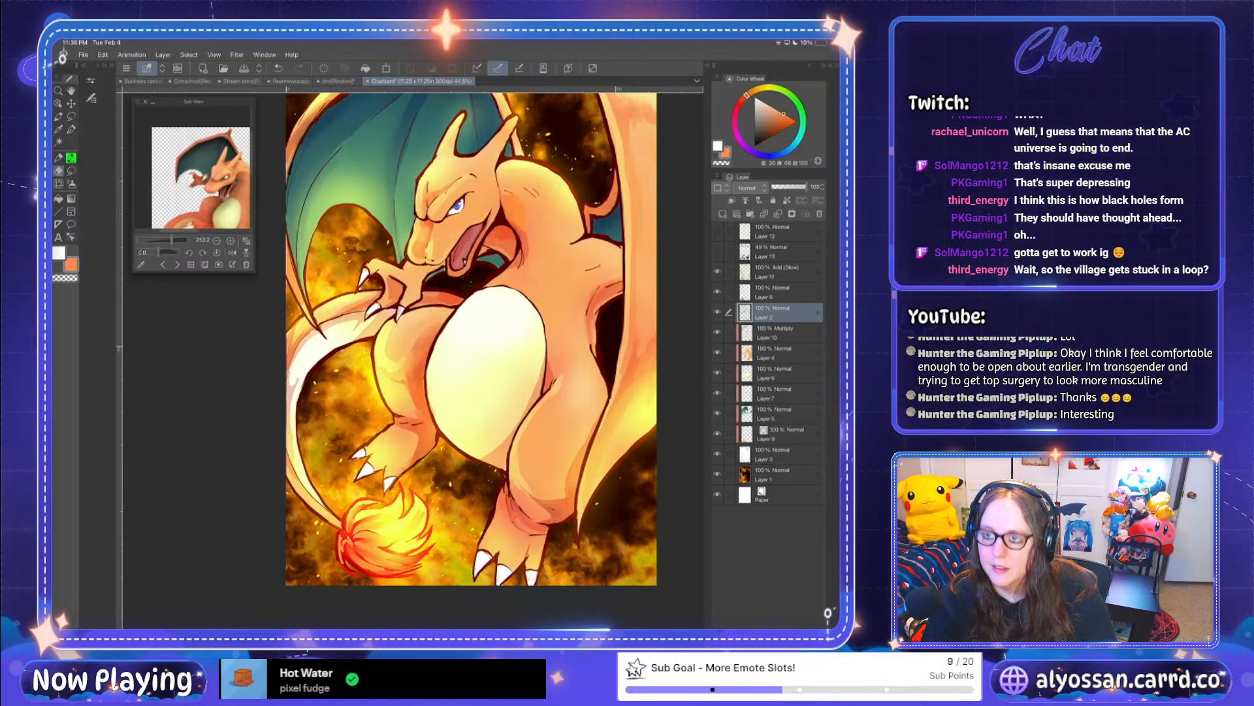
Step: Sample the dark red outline color between the belly and leg for line touch-ups with the eraser and pen on Layer 2
drag(471, 340, 476, 347)
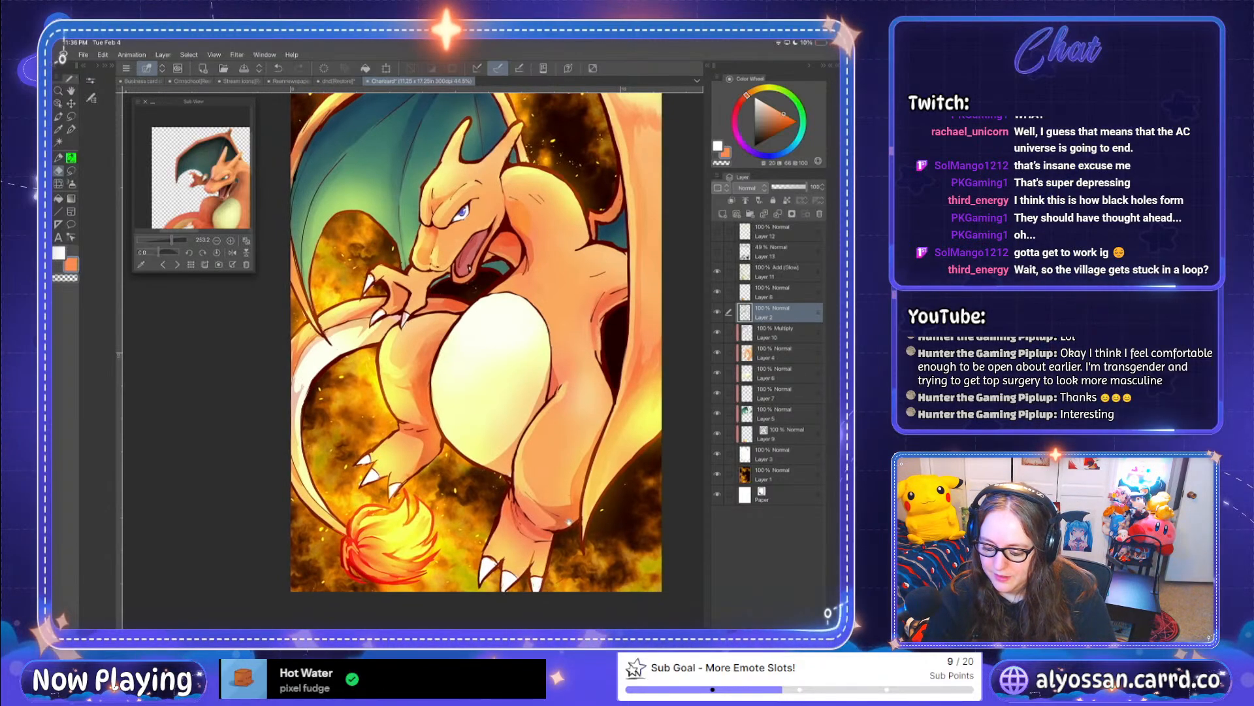
alt+click(509, 448)
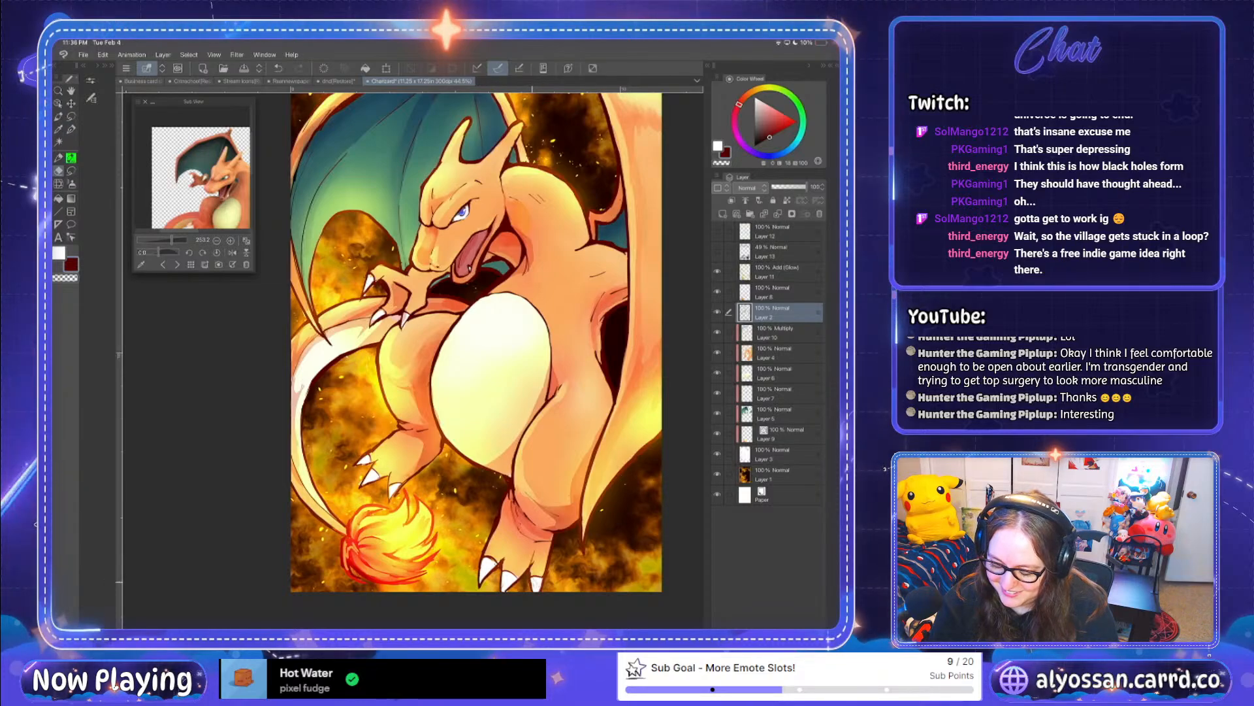
key(e)
key(p)
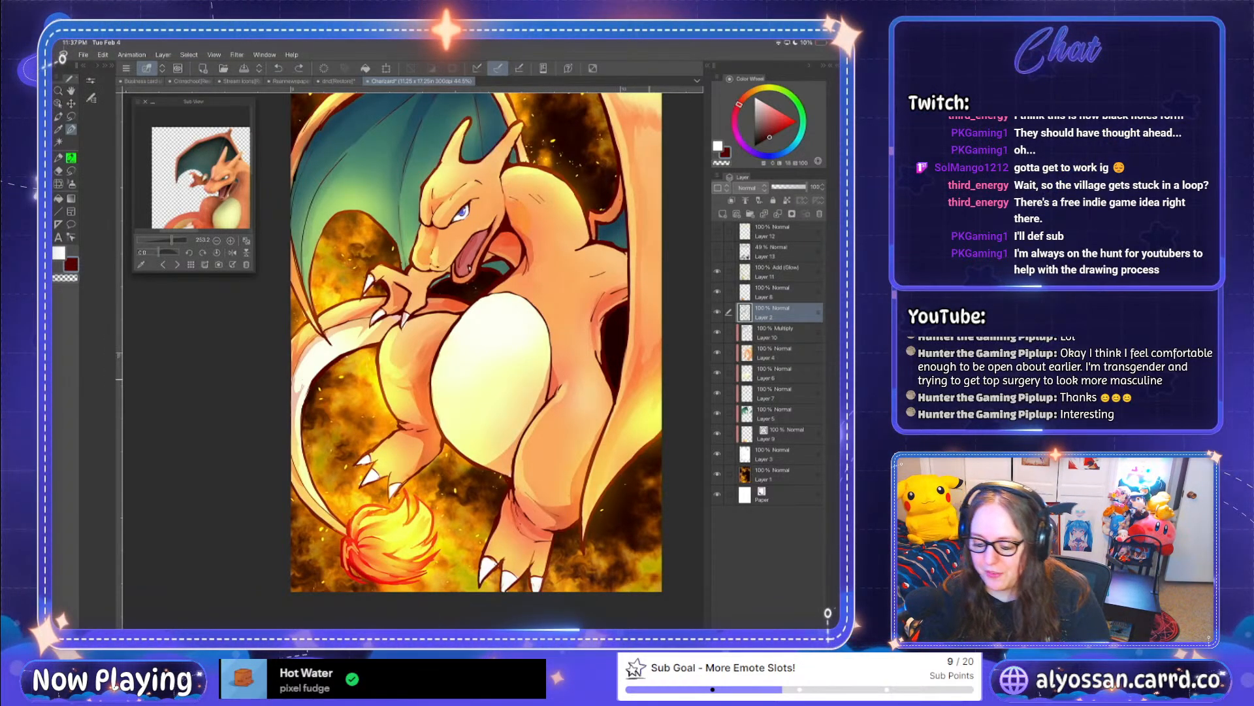
Step: Check the whole figure and make Layer 4 with the body colors the active layer
key(ctrl+minus)
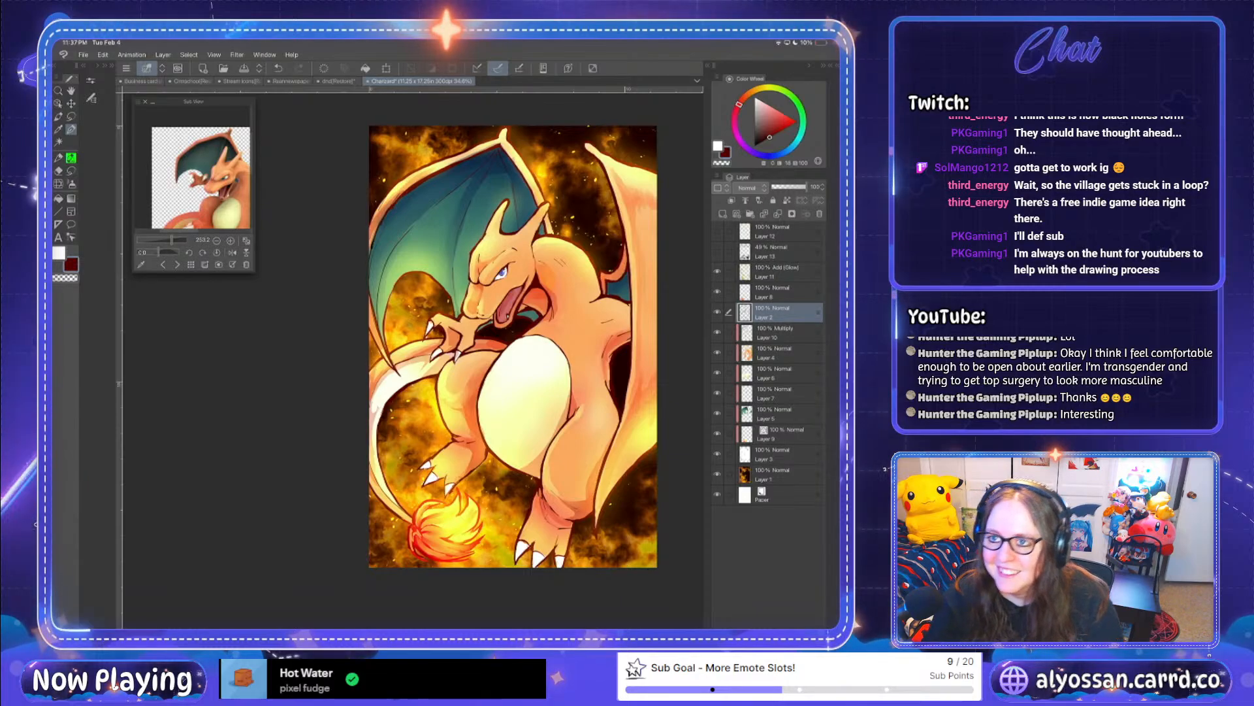
scroll(513, 346, up, 2)
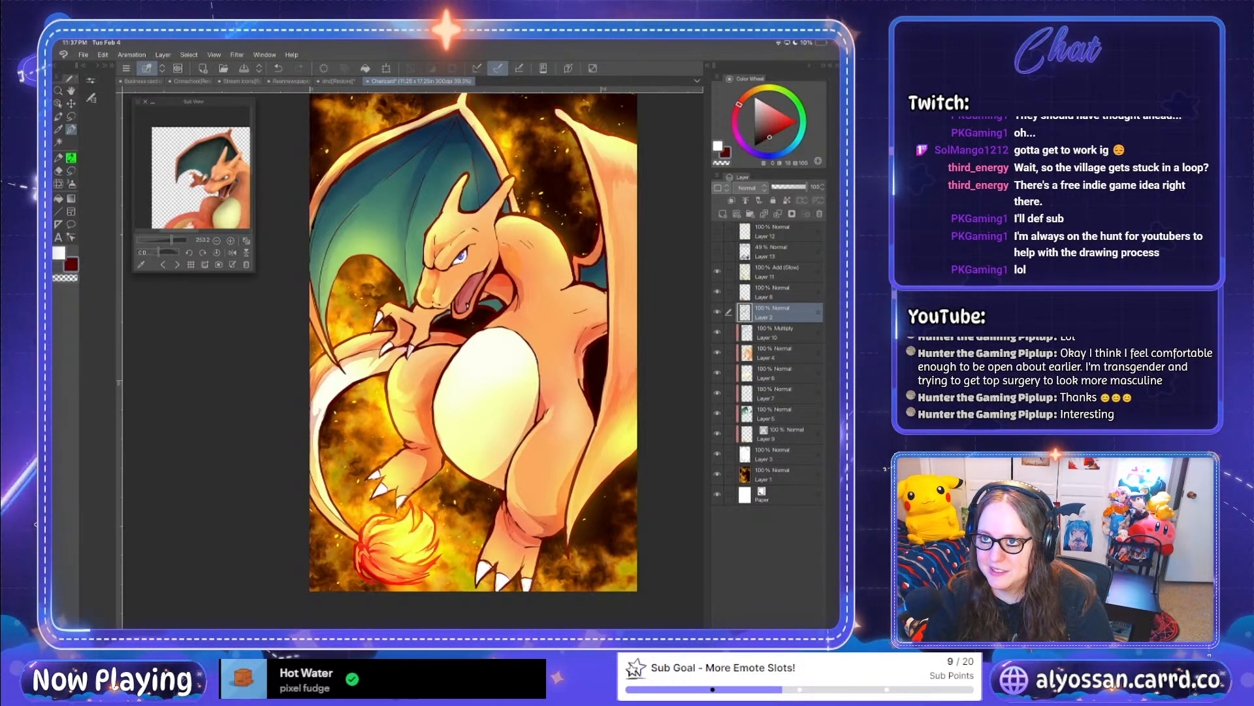
click(779, 353)
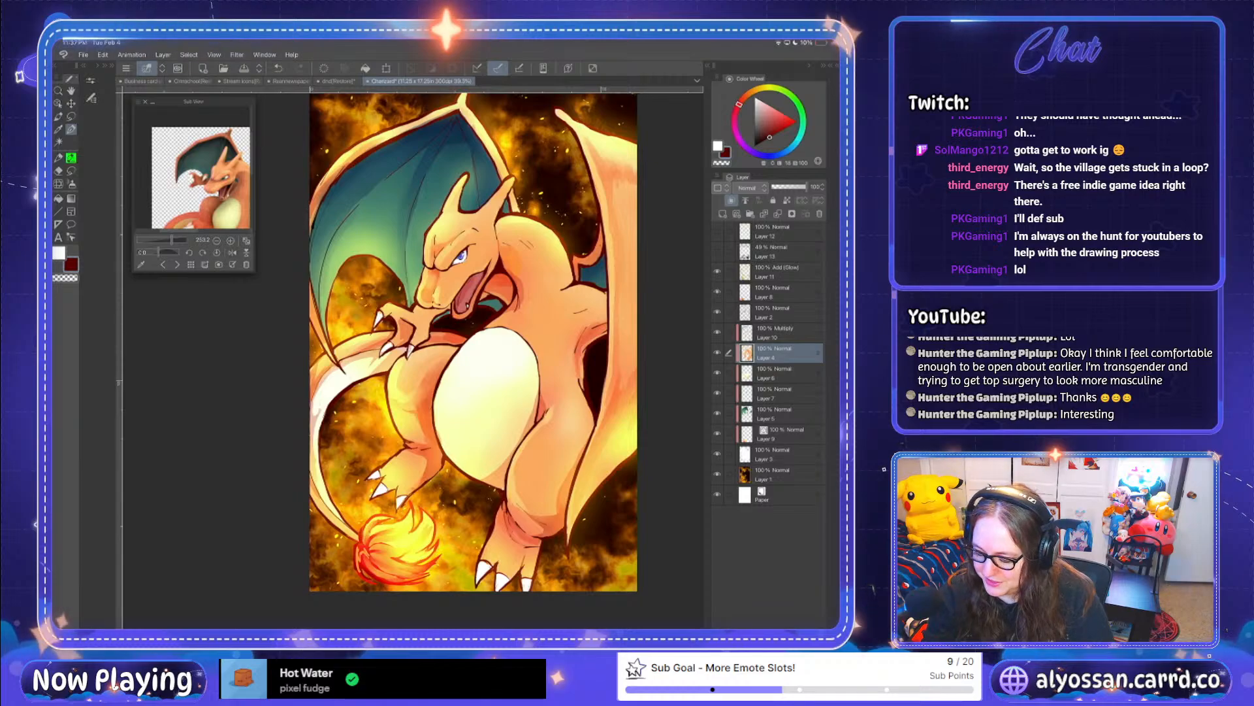
Step: Prepare the Transparent watercolor brush with the transparent color and use it with the eraser to refine the Multiply shading on Layer 10
click(781, 332)
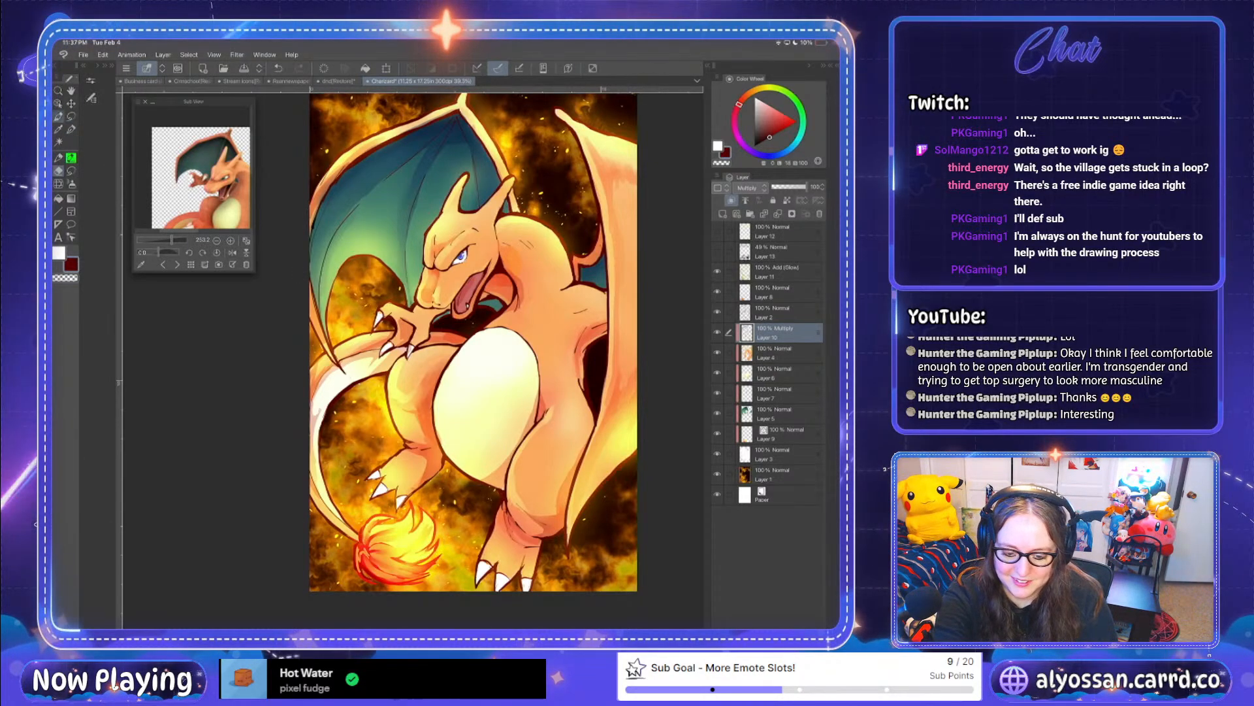
click(58, 117)
click(92, 98)
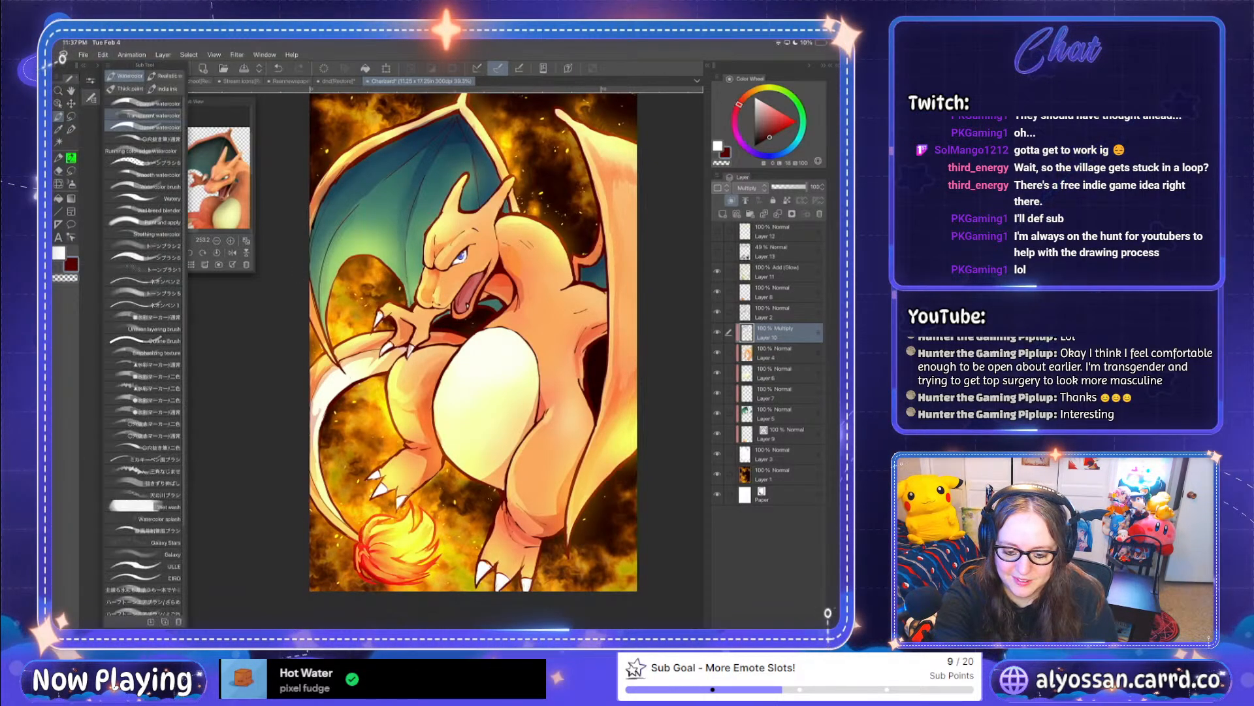
click(144, 115)
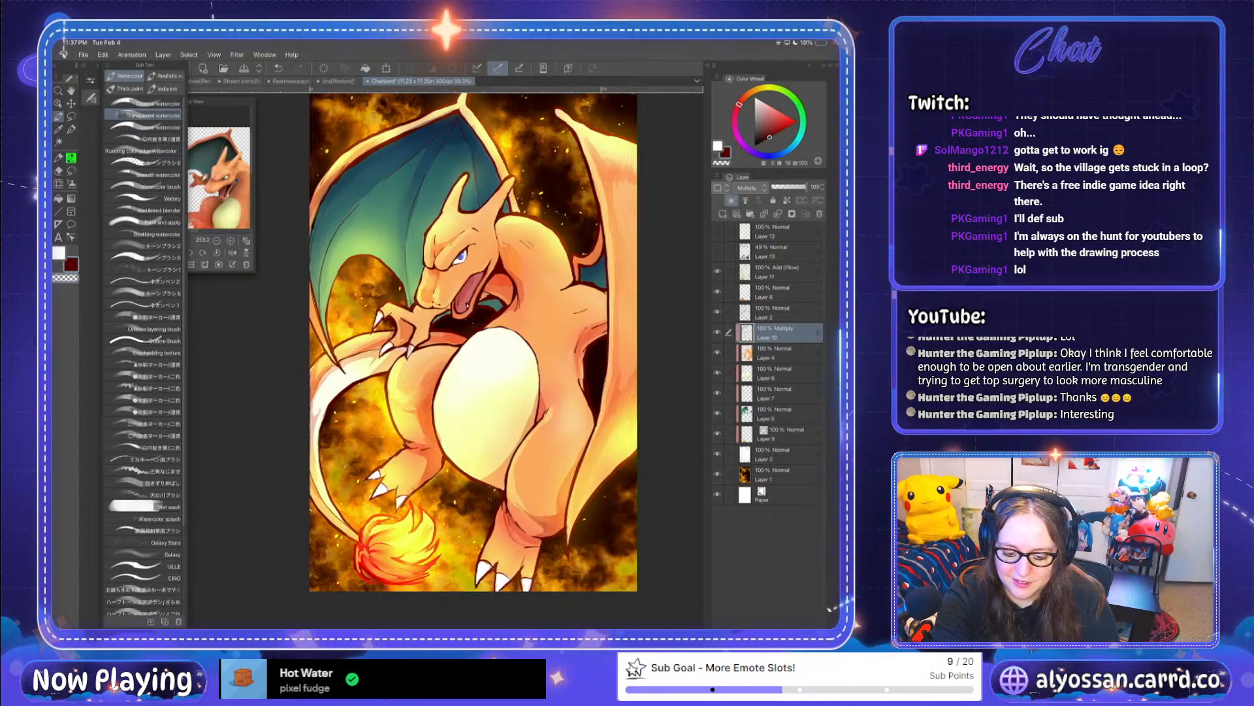
click(91, 98)
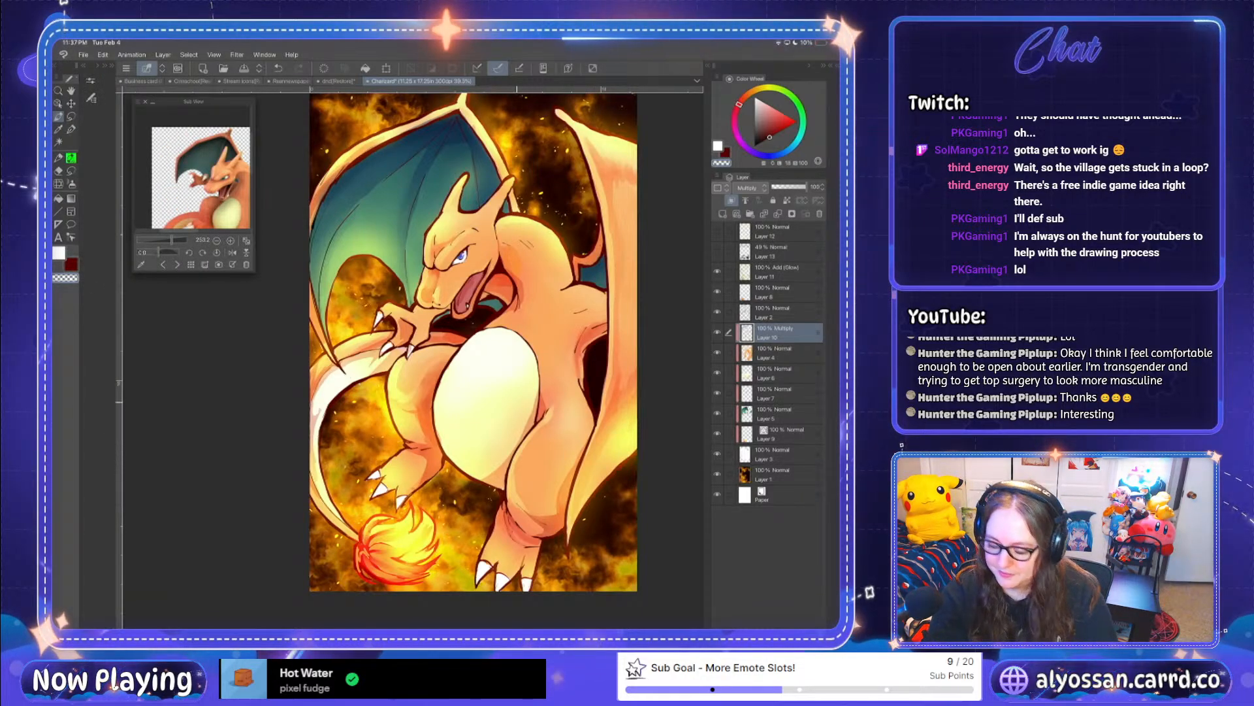
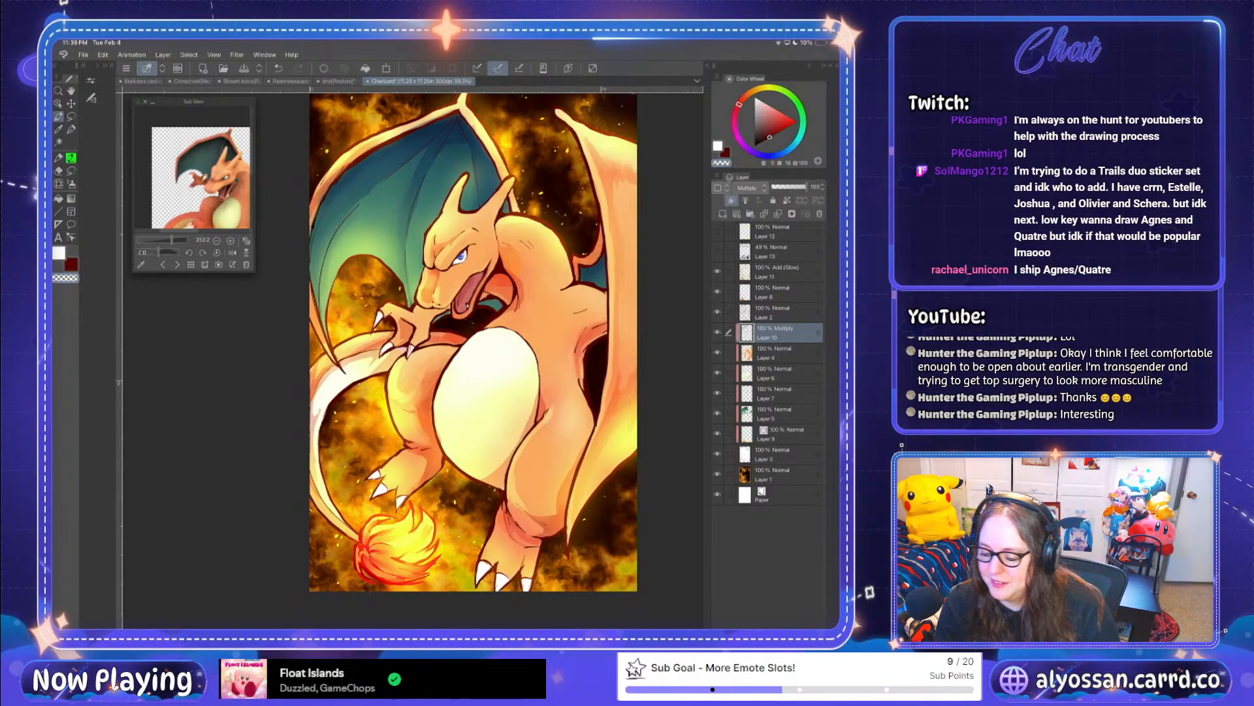
key(e)
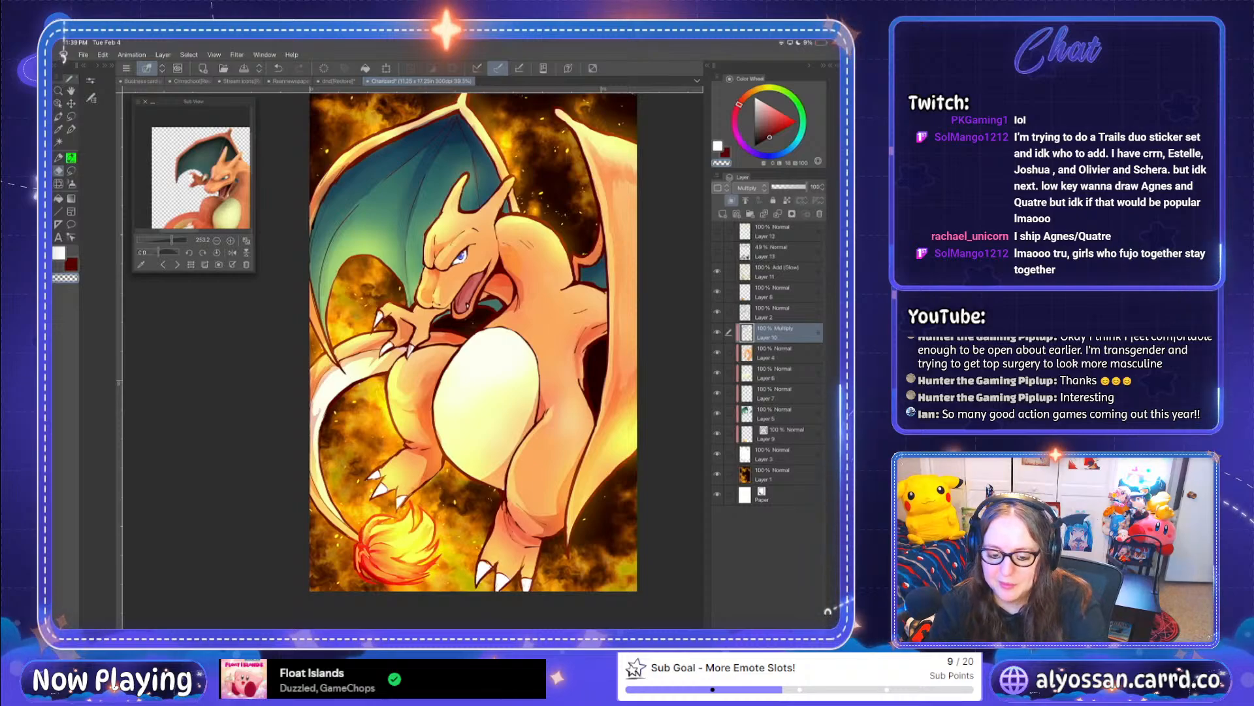
key(p)
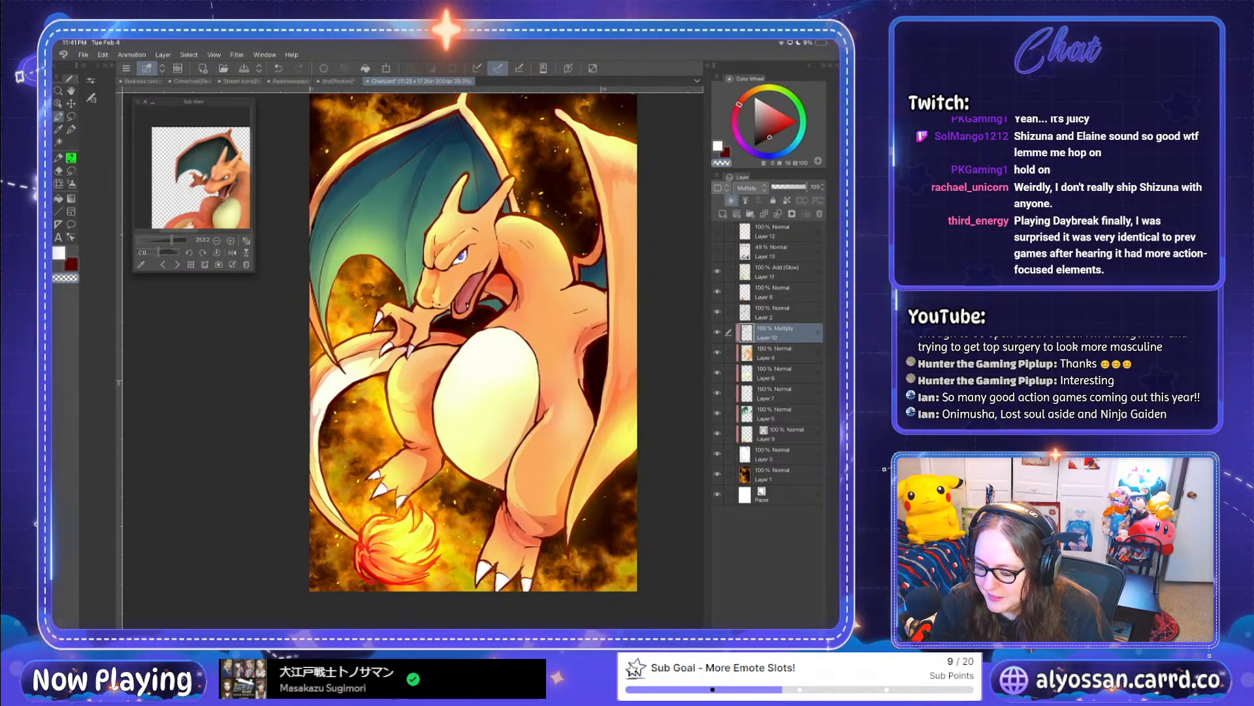
Step: Touch up the orange of the wing beside the body on Layer 4 and save the illustration
click(777, 353)
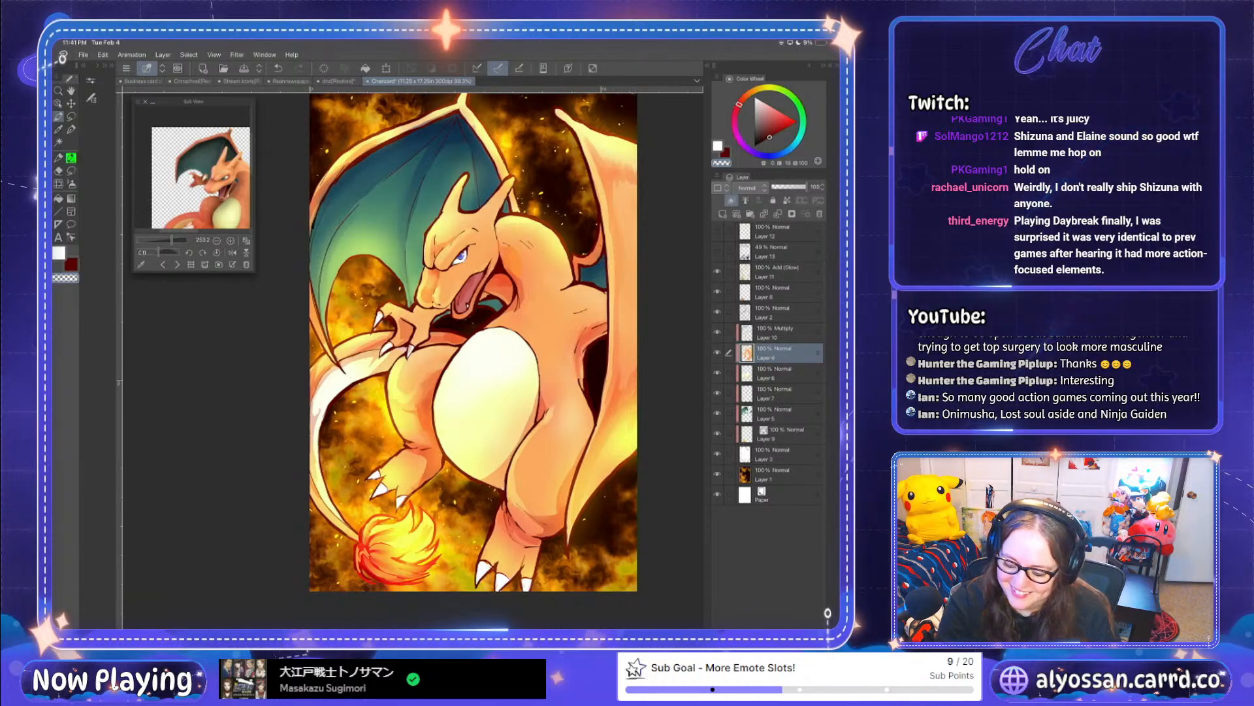
drag(598, 394, 614, 374)
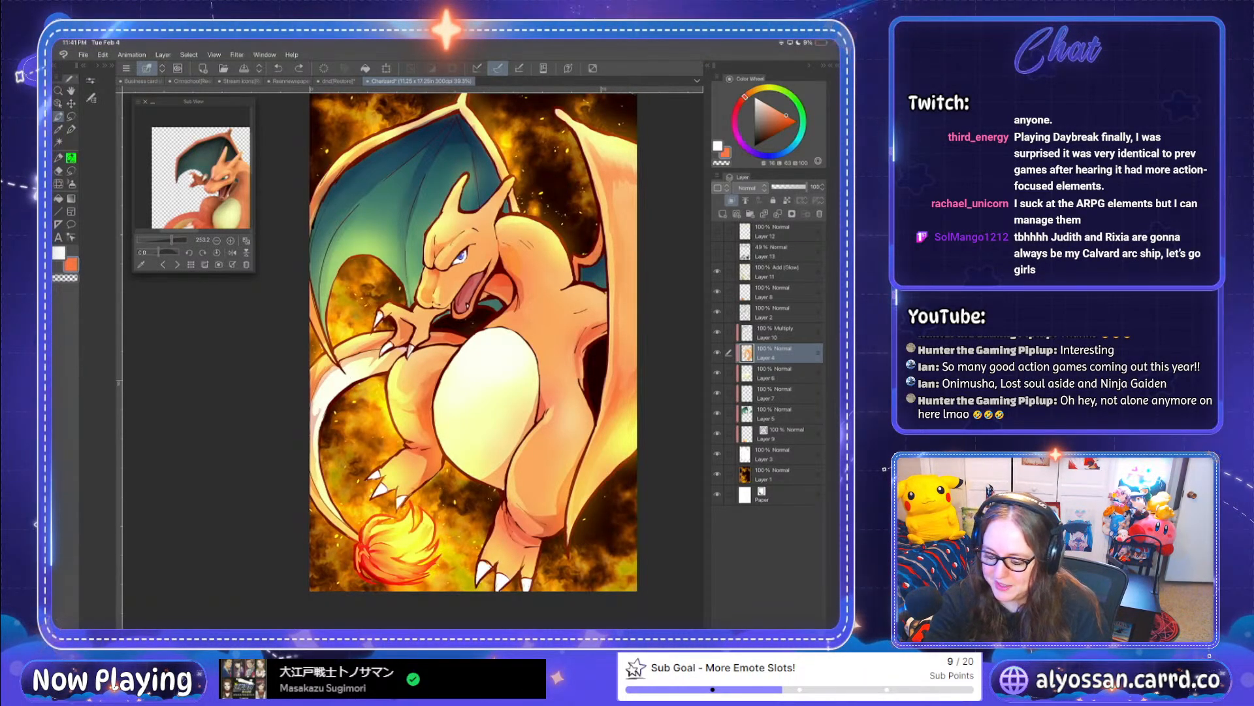
key(ctrl+y)
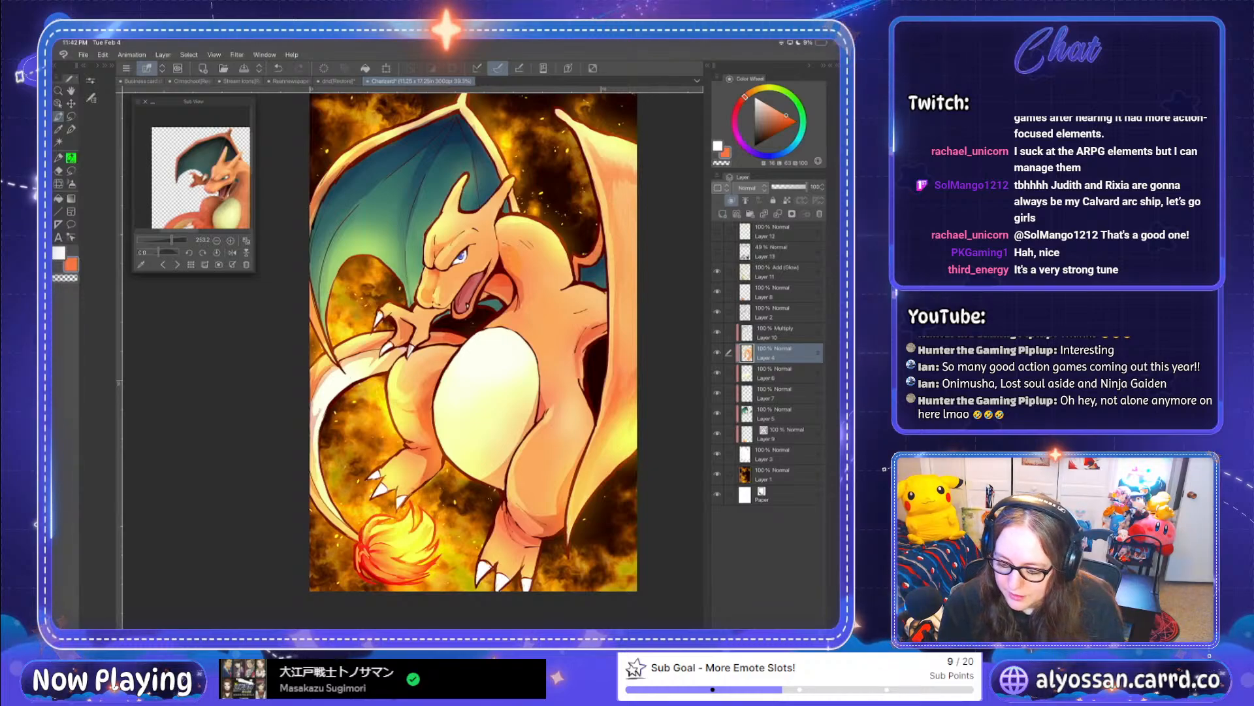
scroll(458, 353, up, 1)
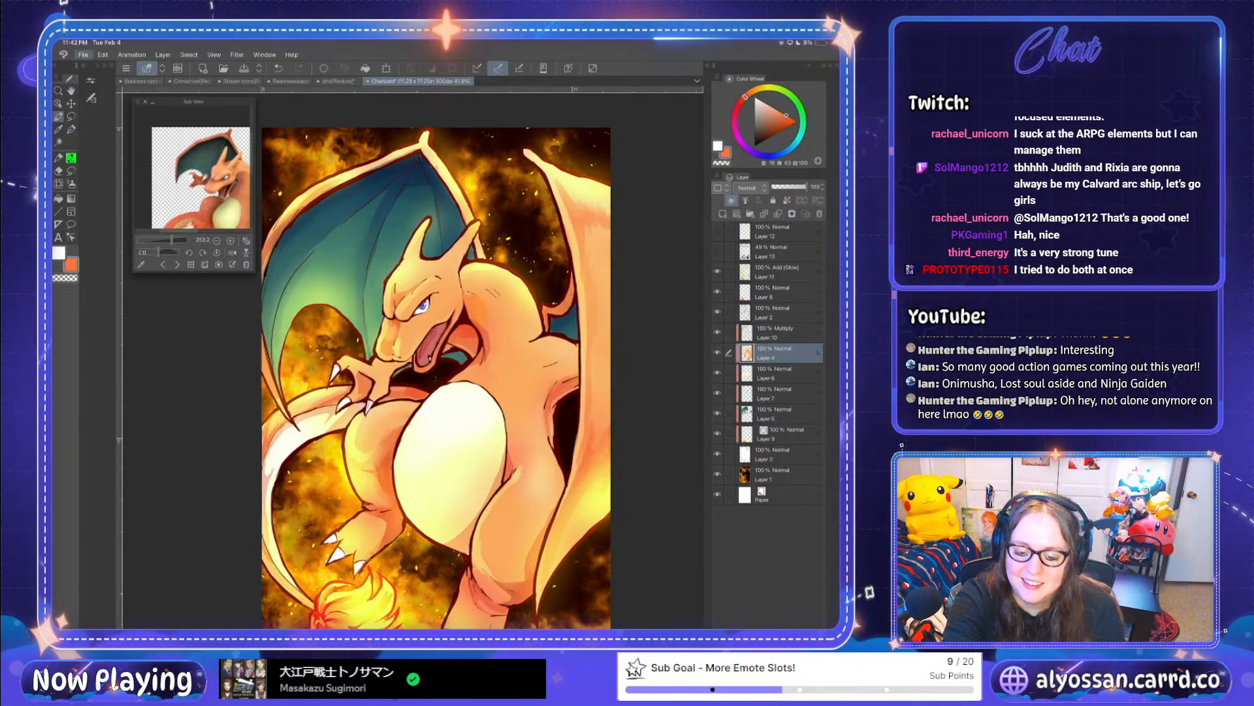
click(83, 55)
click(102, 135)
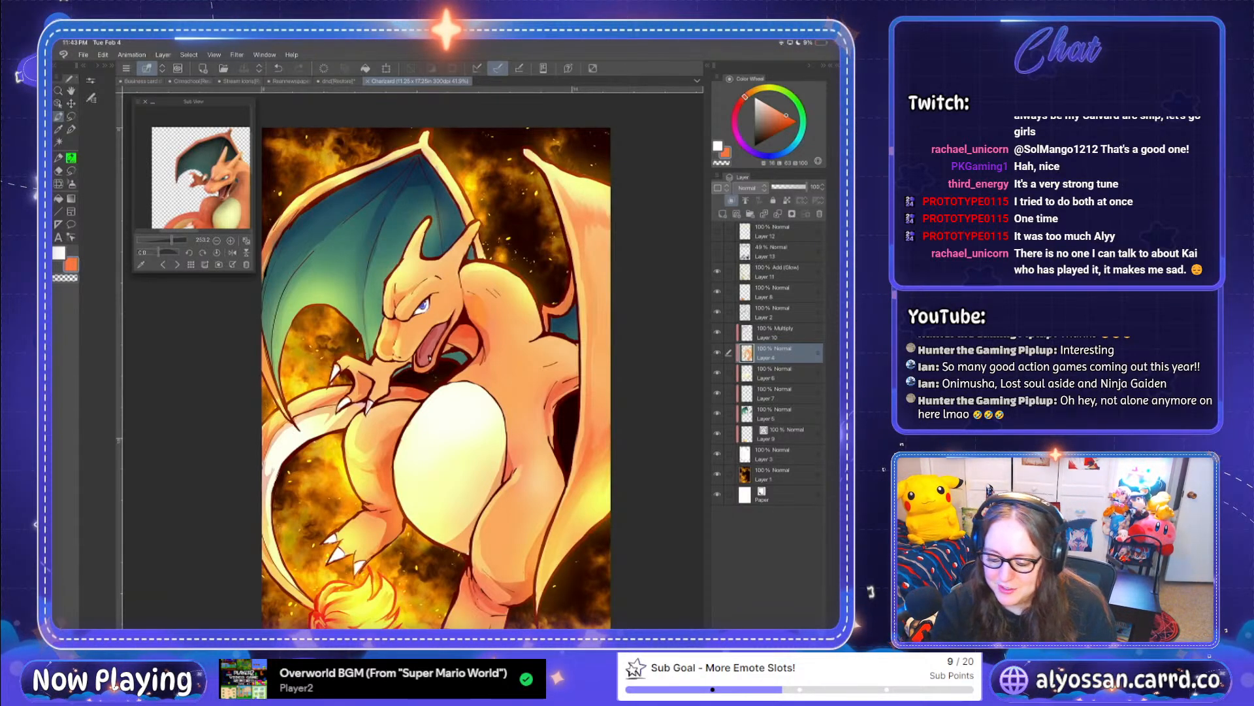
Step: Erase a small bit of line art at the claws of the lower foot on Layer 2
scroll(435, 358, down, 2)
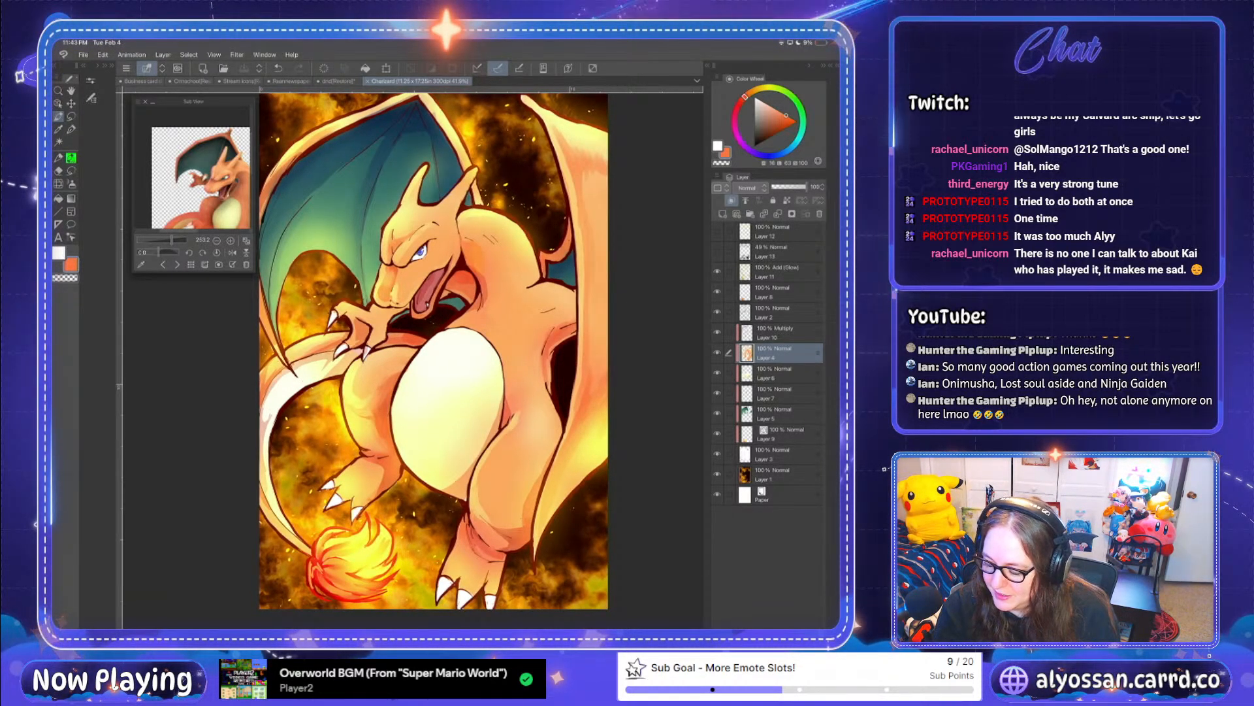
click(778, 272)
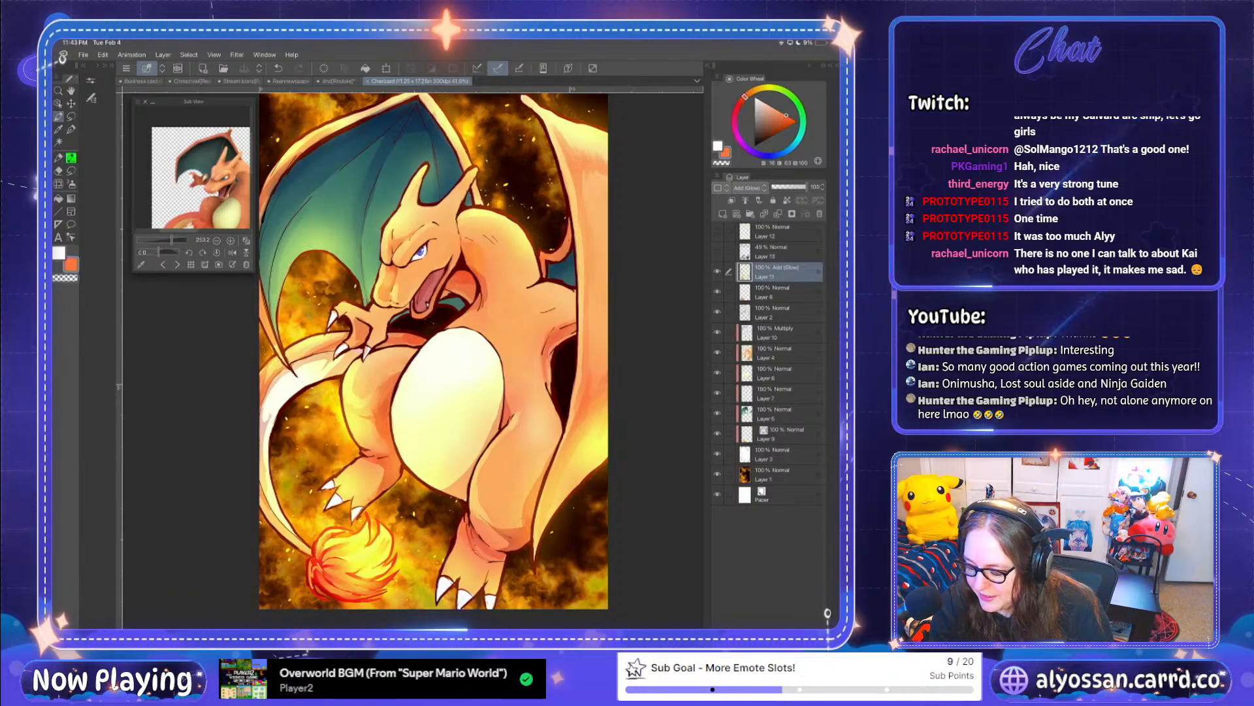
click(778, 312)
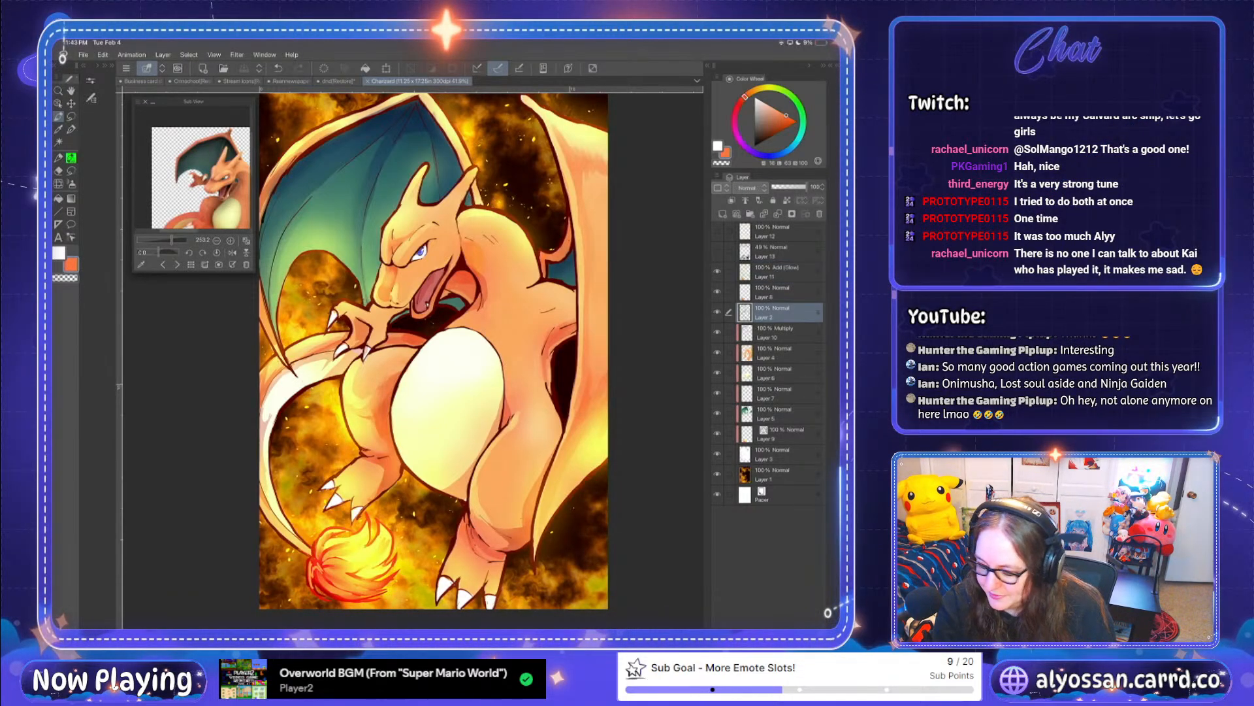
click(58, 171)
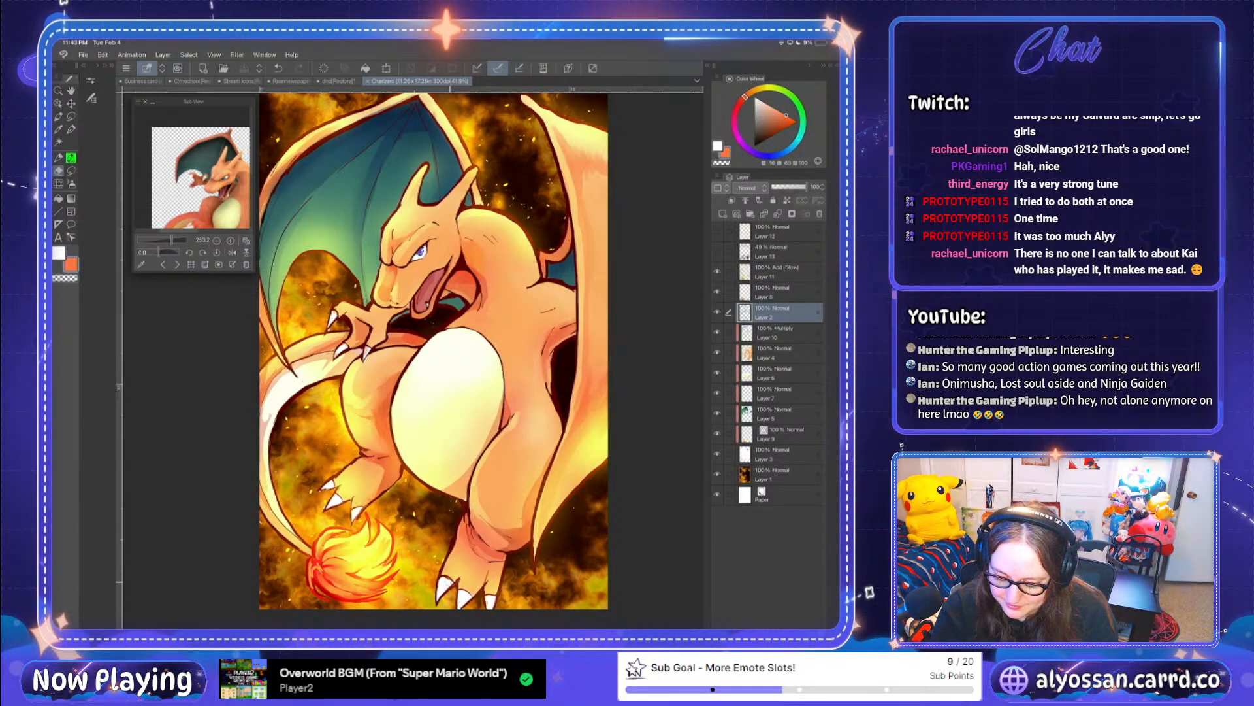
drag(444, 577, 447, 580)
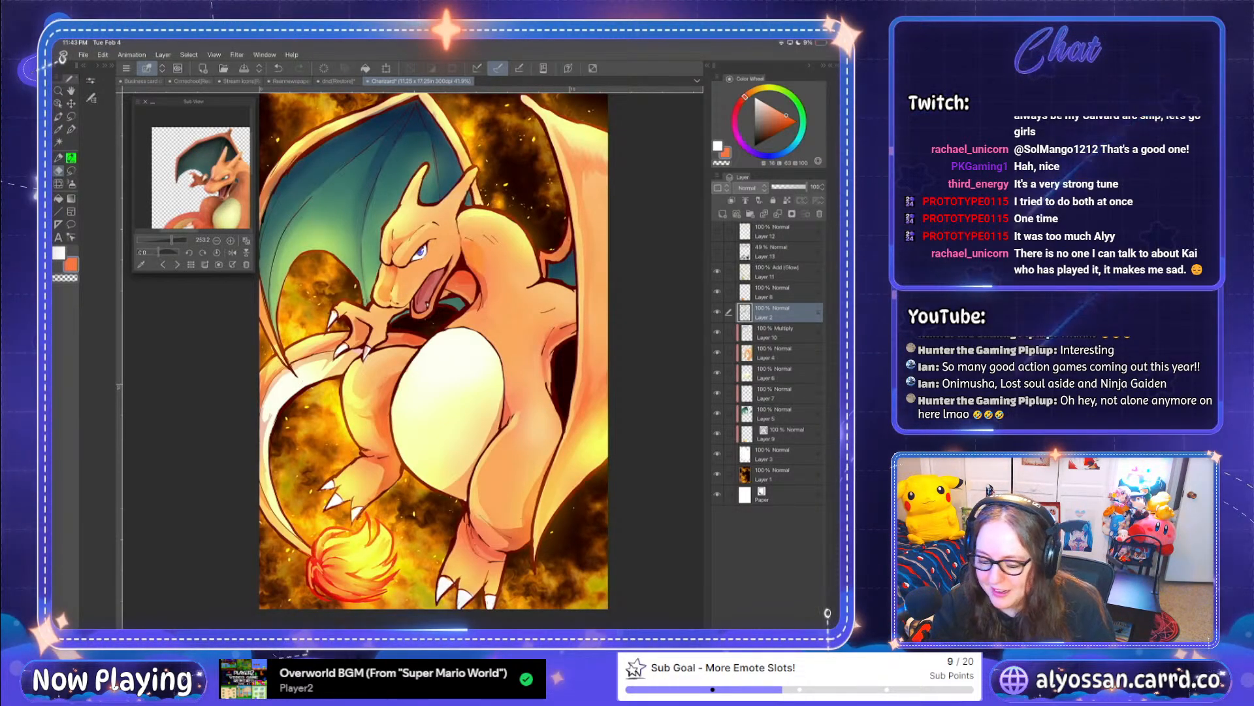
click(58, 253)
click(174, 342)
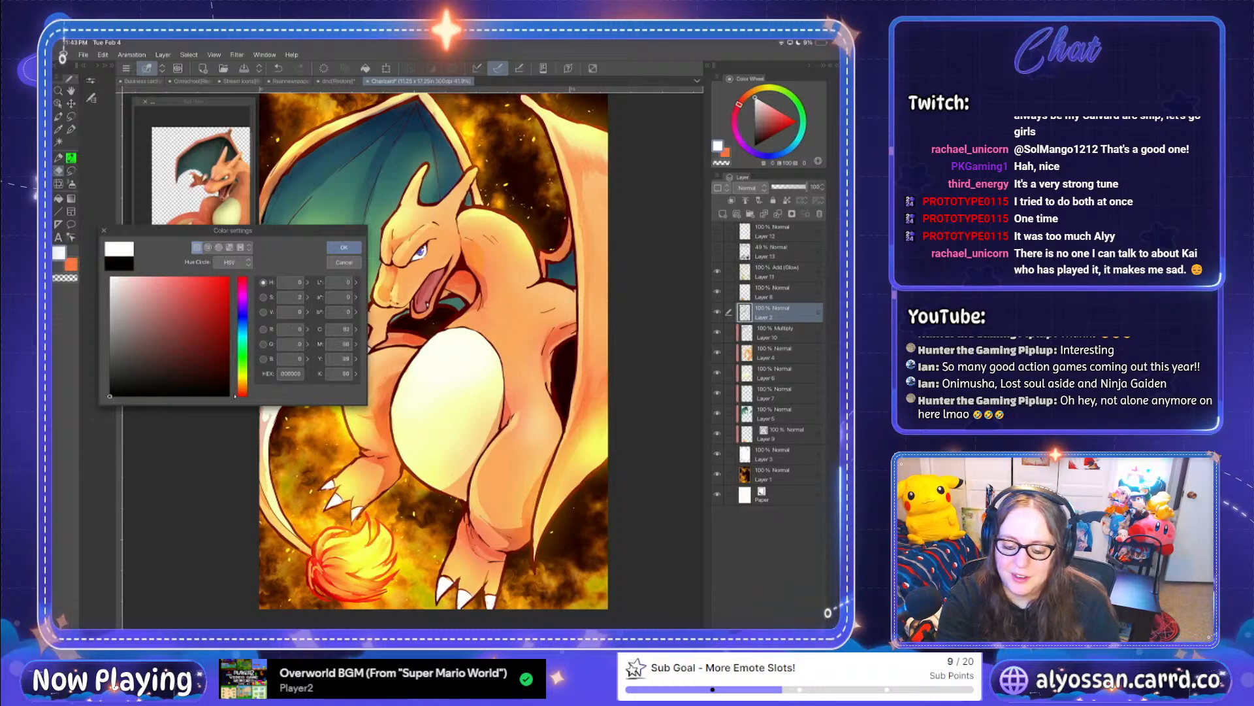
key(Escape)
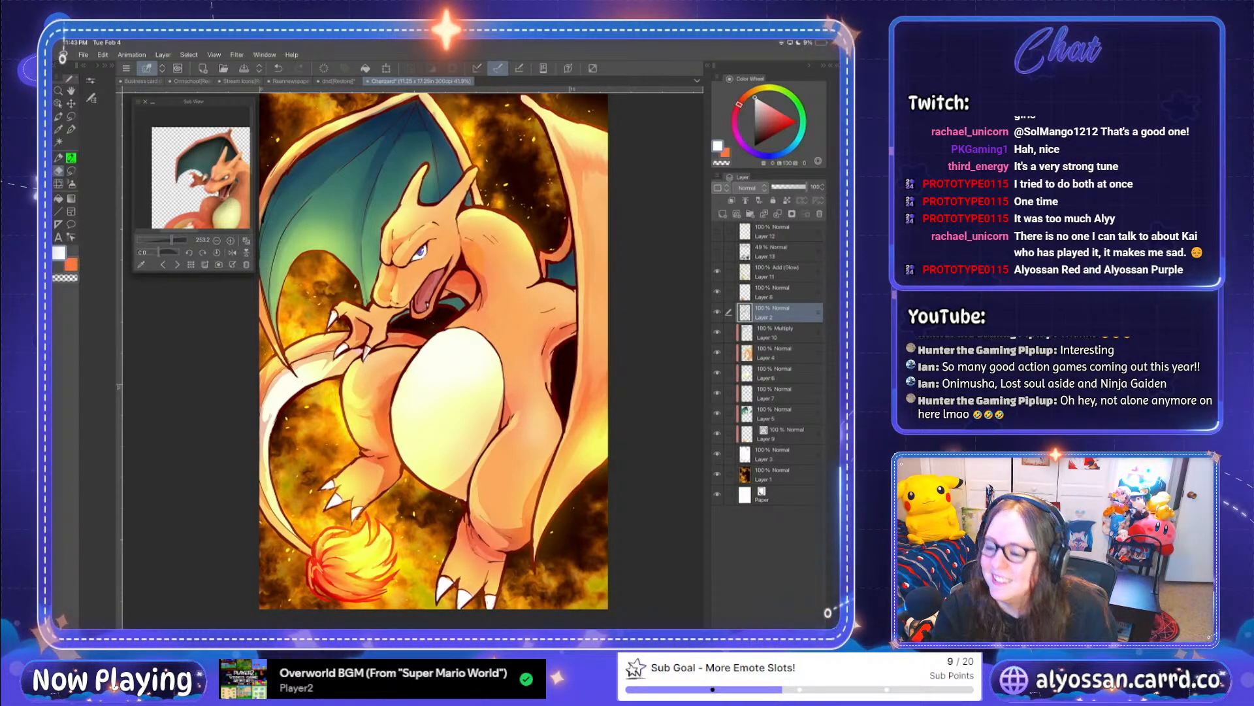
Step: Sample the dark red outline color beside the wing for pen touch-ups on Layer 2, and save the illustration
alt+click(555, 378)
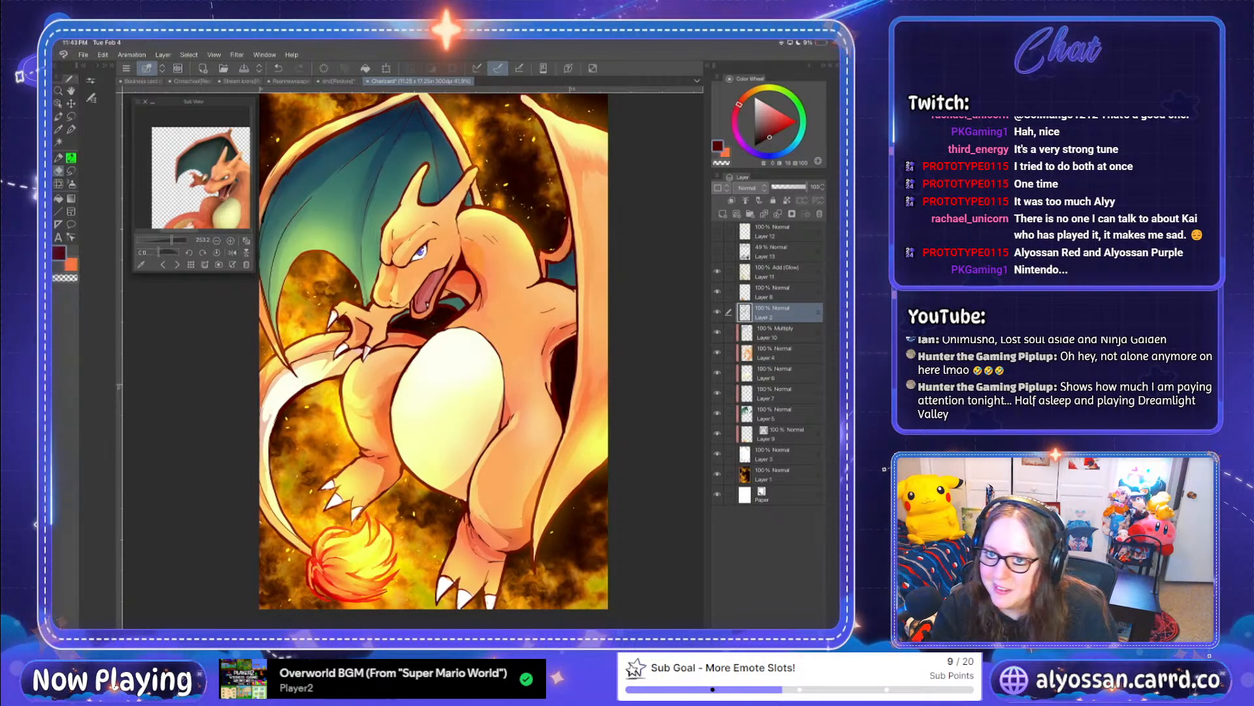
key(p)
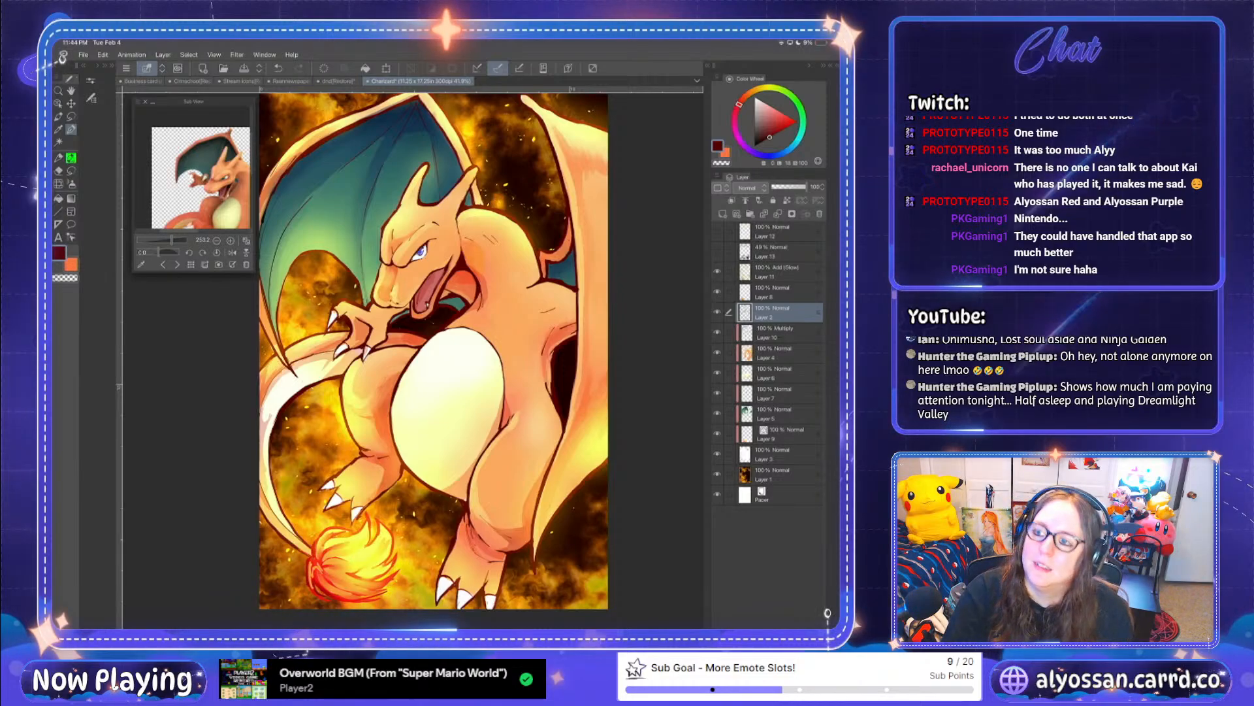
click(83, 54)
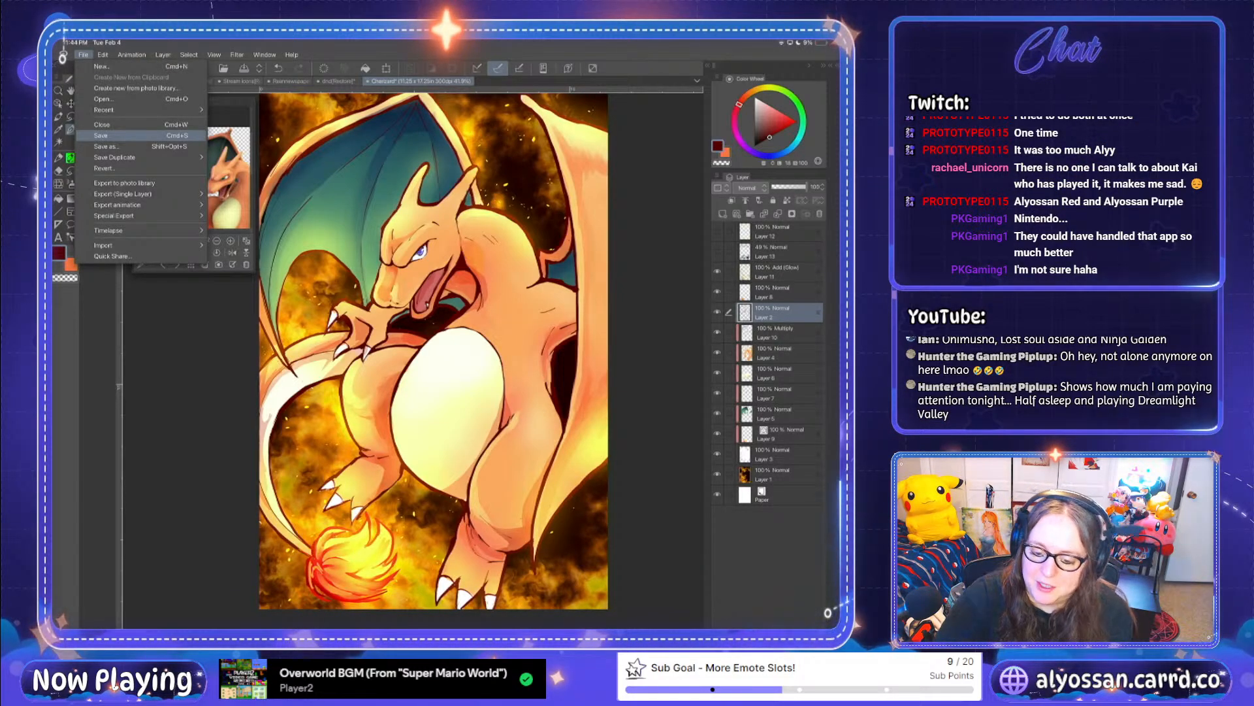
click(101, 136)
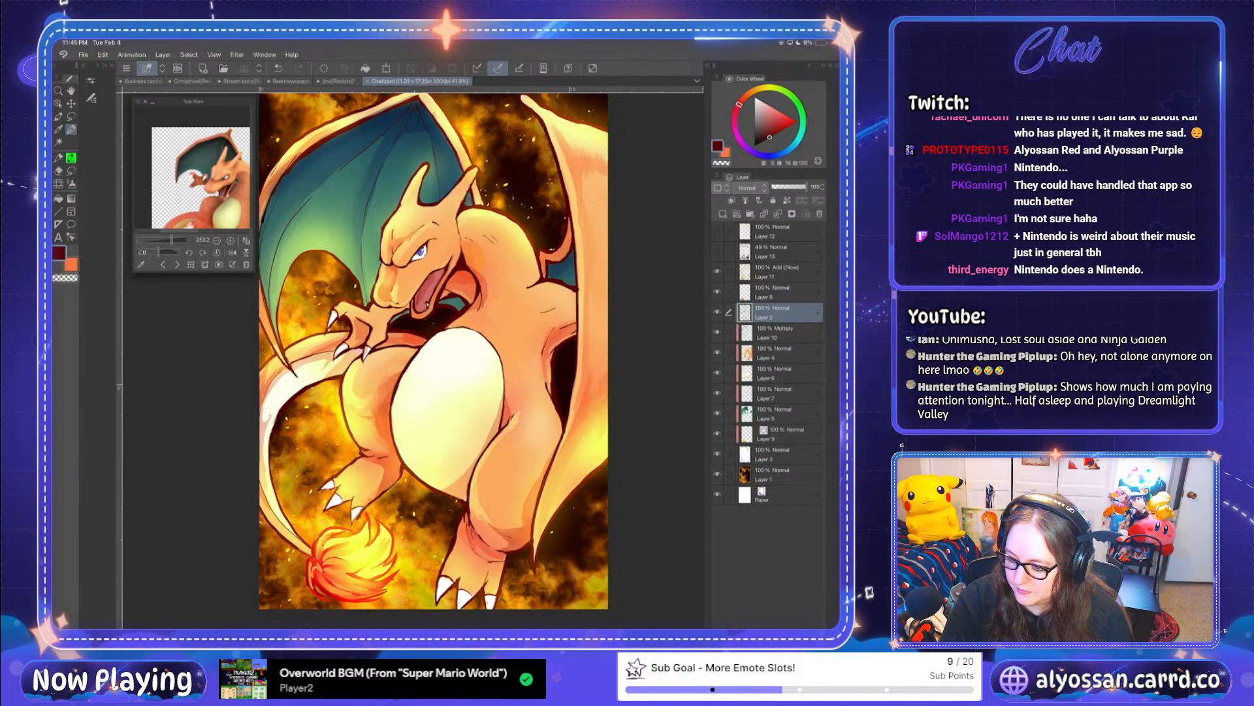
Step: Compare the picture with and without the Add (Glow) layer, and sample the pale yellow of the belly with Layer 6 active
click(718, 272)
click(718, 271)
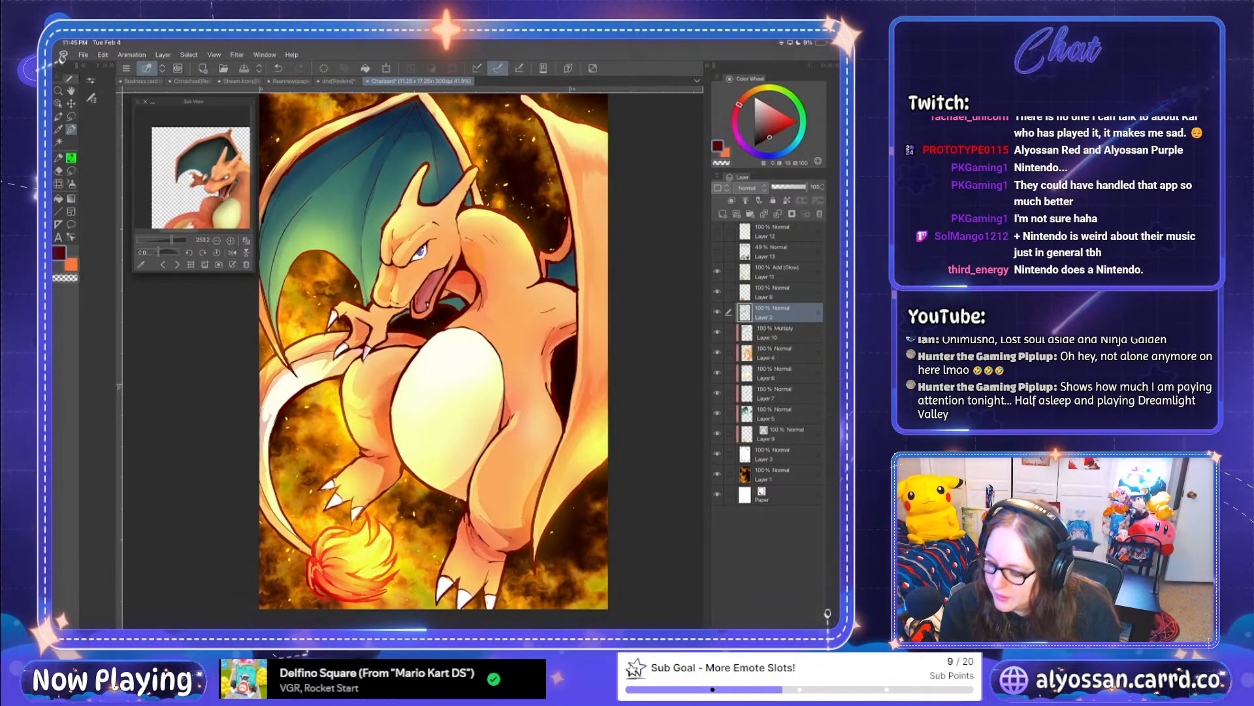
click(784, 373)
scroll(434, 352, down, 1)
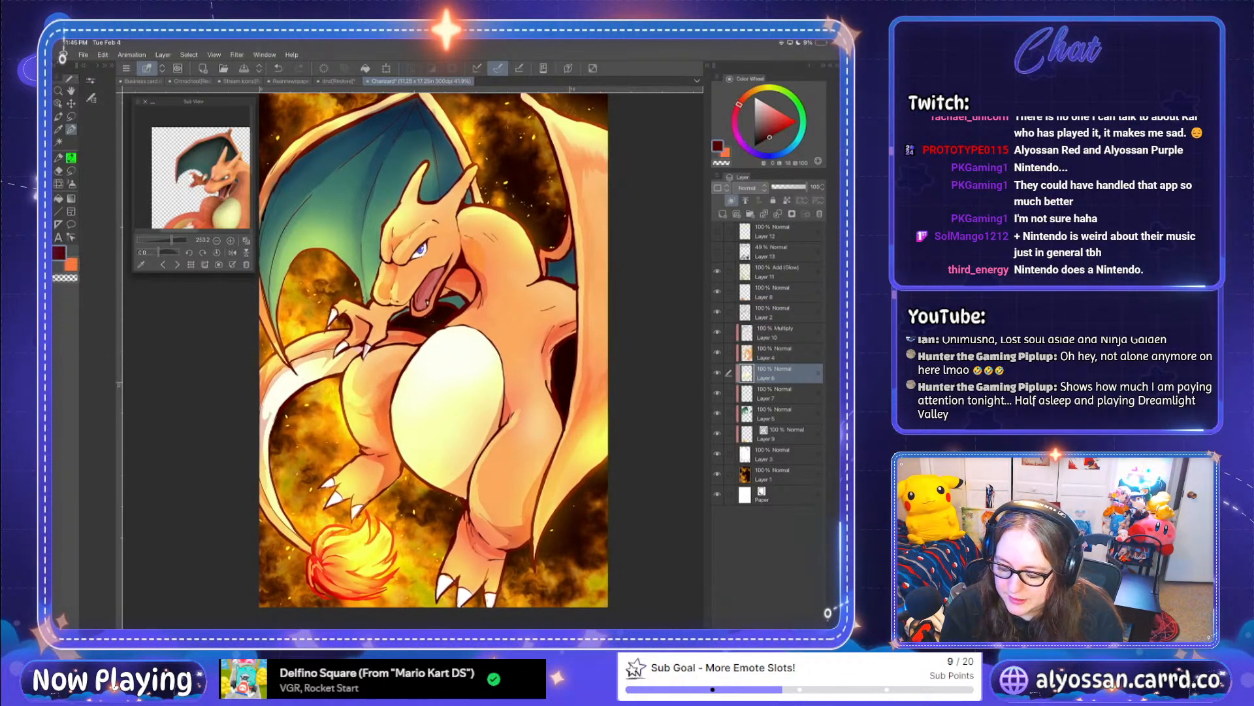
click(448, 441)
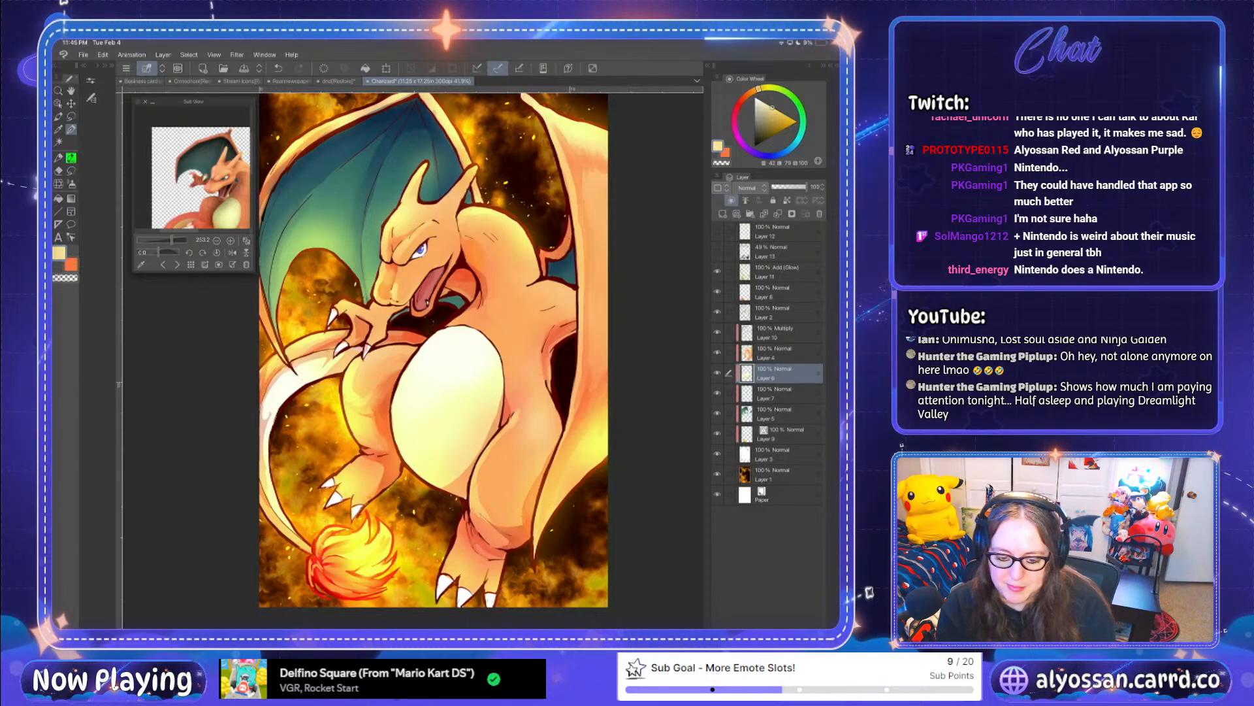
Step: Switch to the watercolor brush and set its color to a more saturated golden yellow for the belly on Layer 6
click(58, 117)
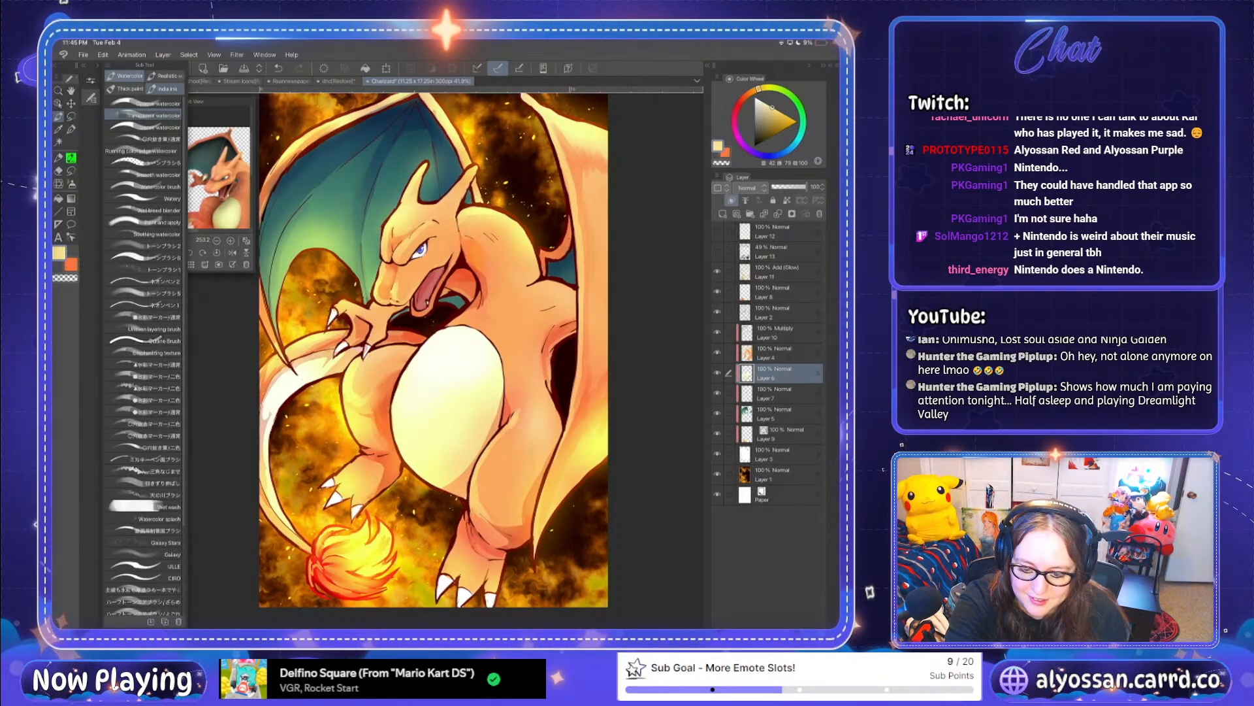
double_click(59, 252)
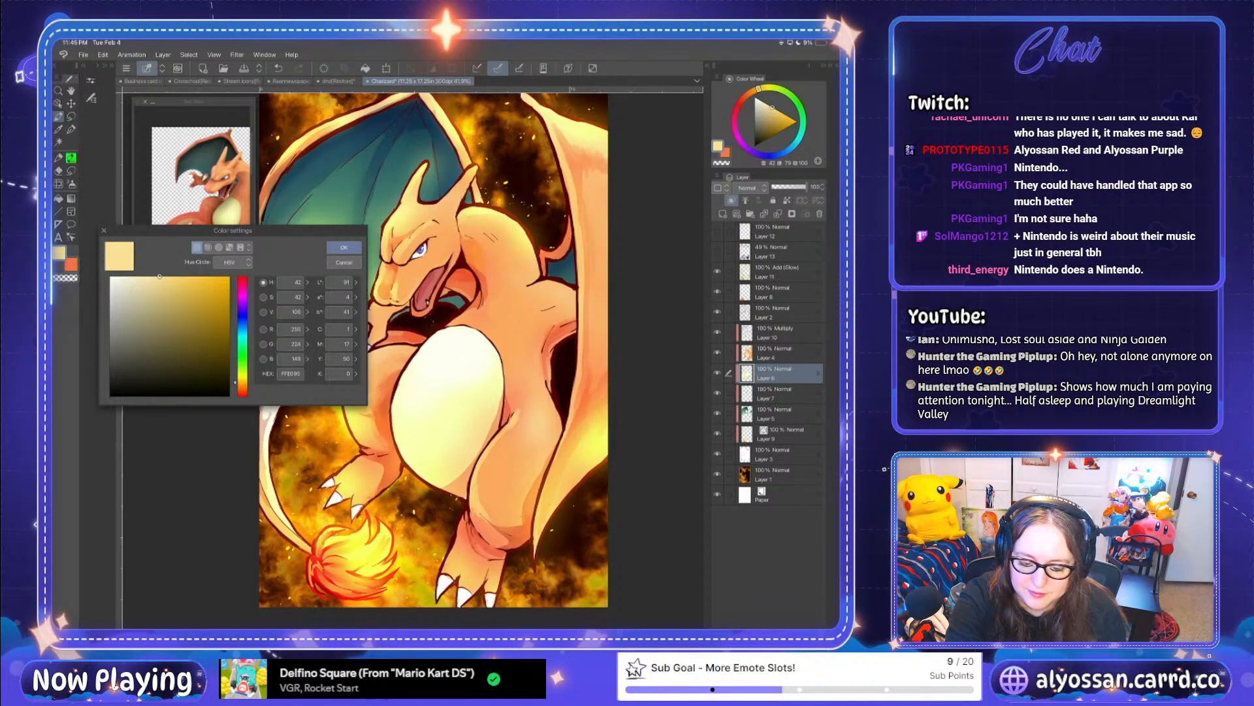
click(188, 277)
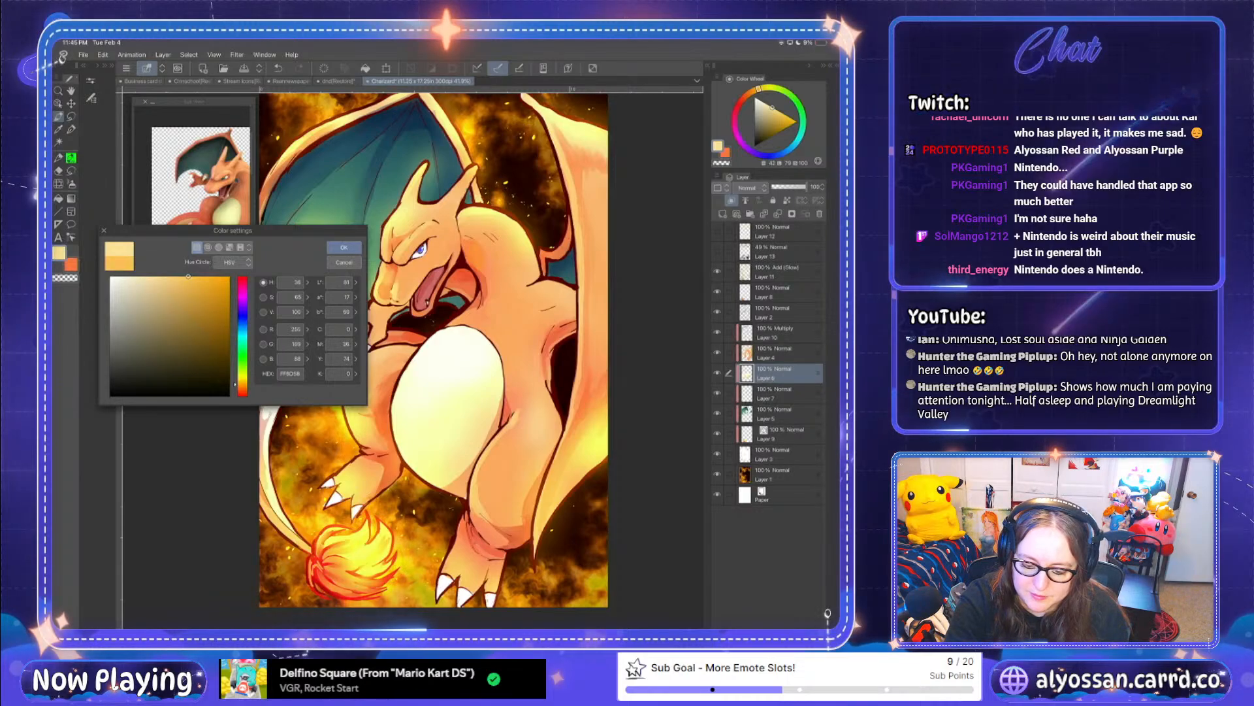
key(Return)
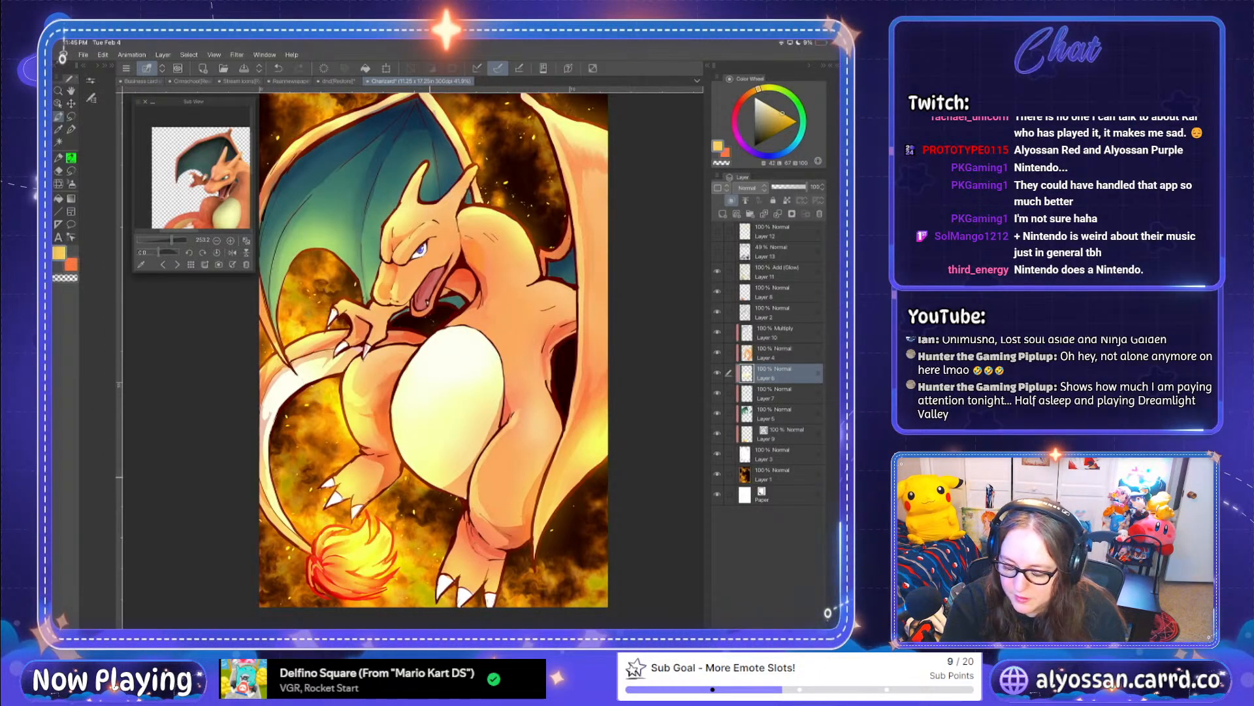
scroll(434, 353, down, 1)
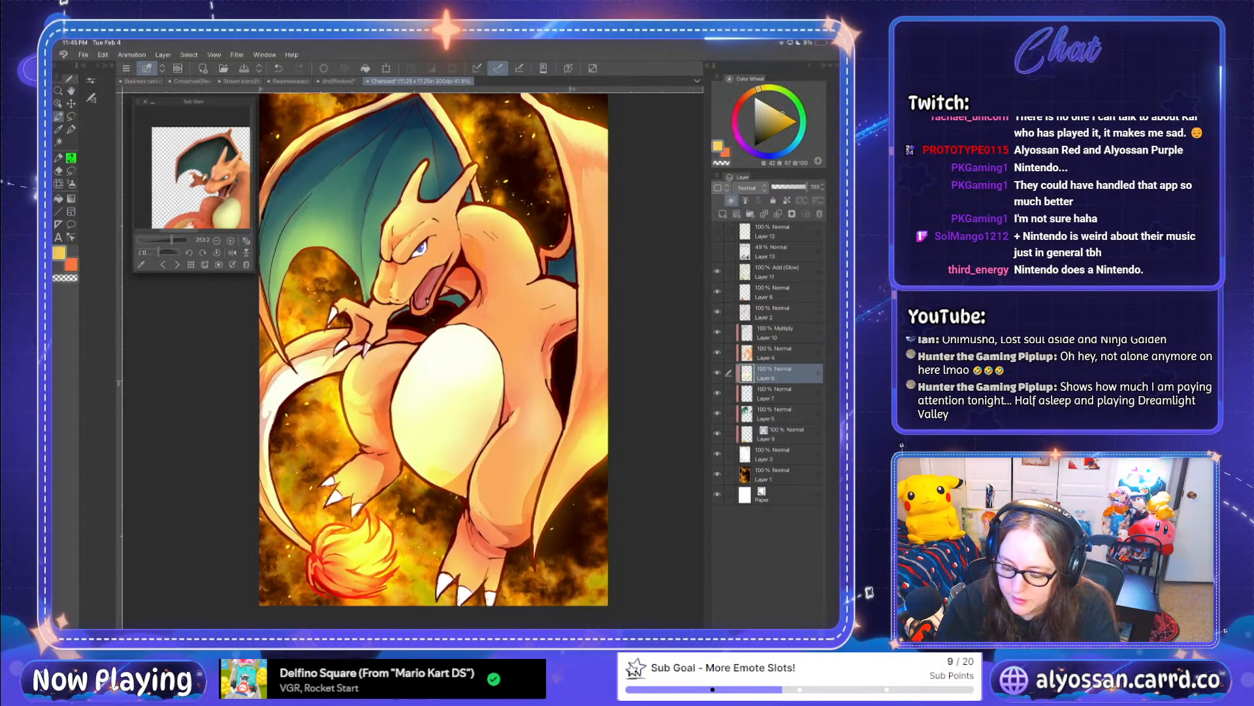
Step: Shift the brush color's hue toward a light orange for Layer 6 and undo the last stroke
double_click(58, 252)
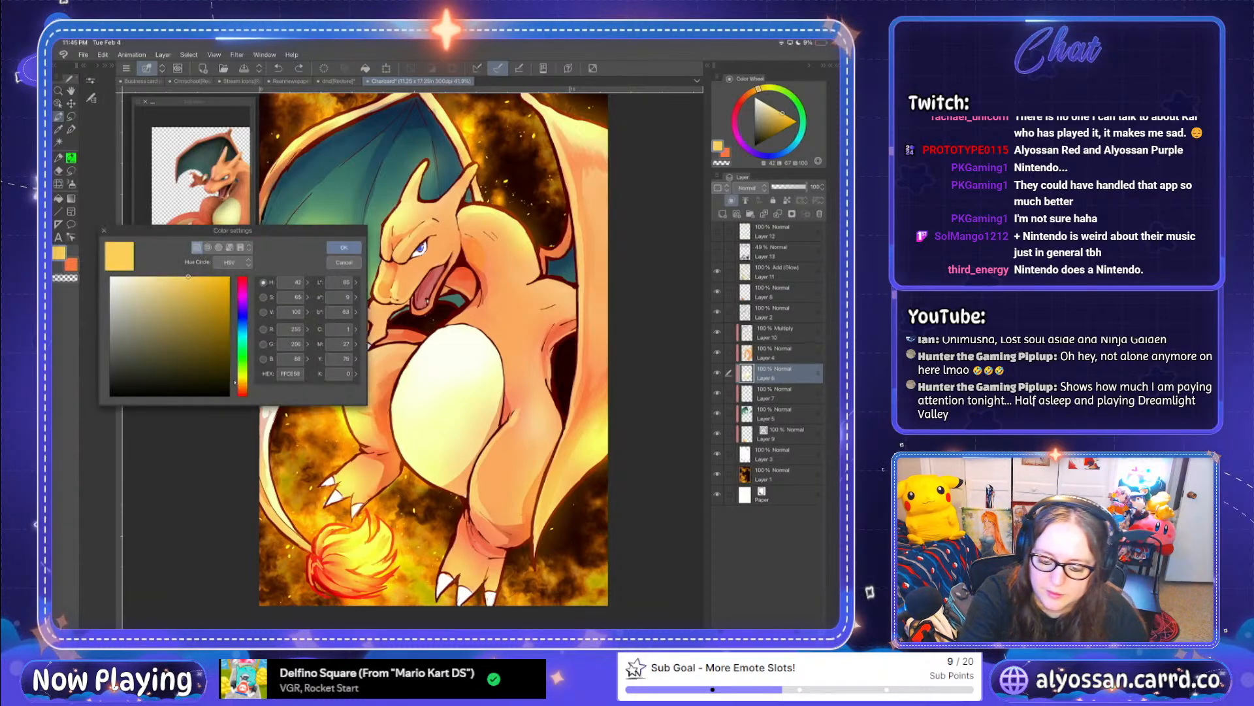
click(243, 386)
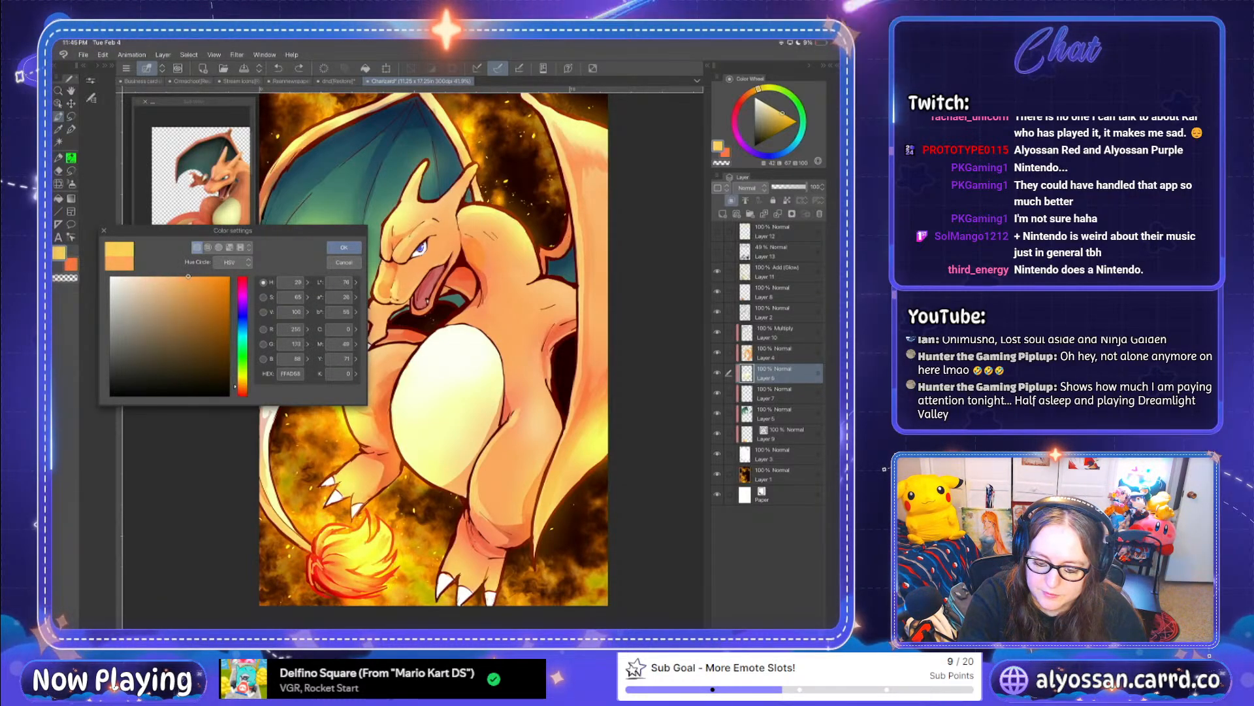
key(Return)
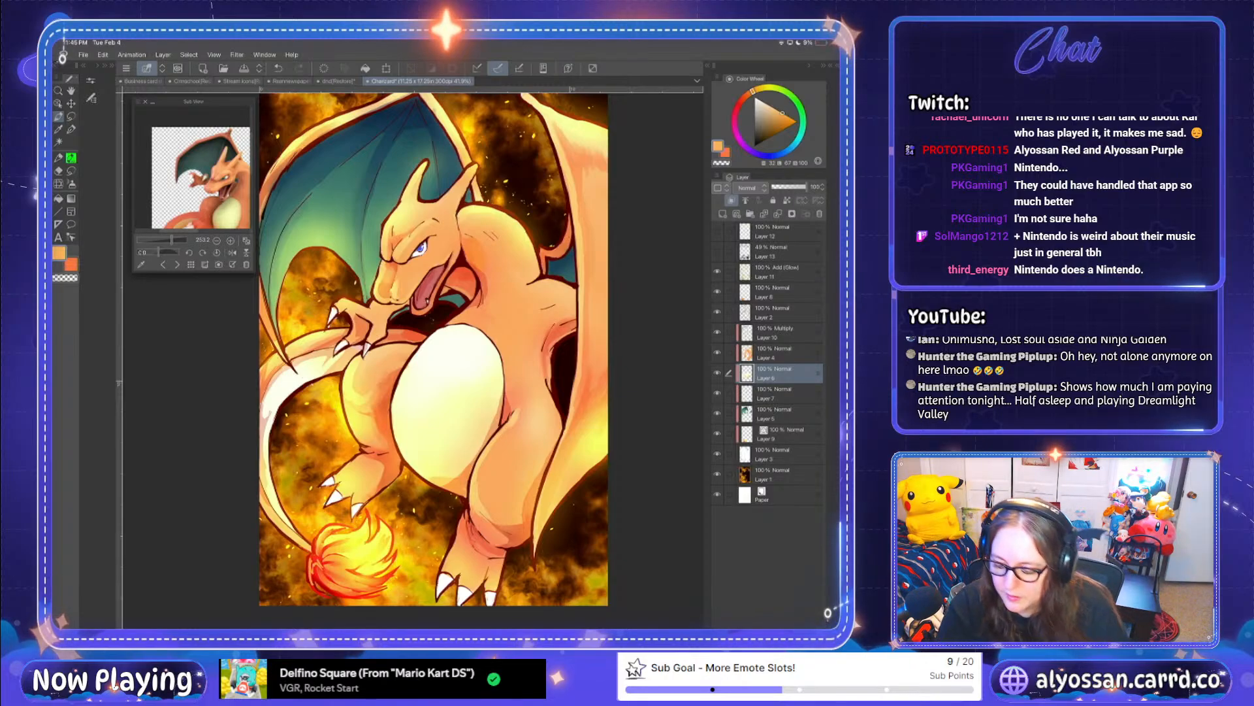
key(ctrl+z)
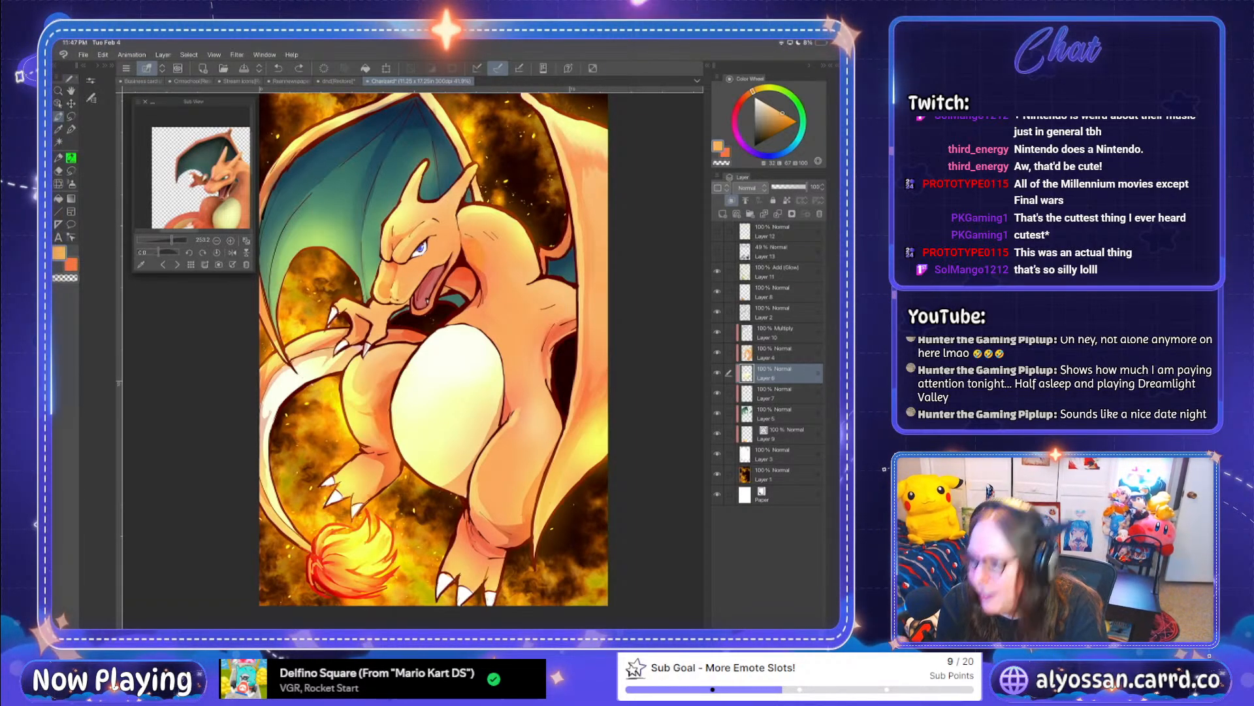
Step: Make Layer 2 active and sample the dark red outline color near the far wing for line touch-ups
drag(79, 352, 87, 353)
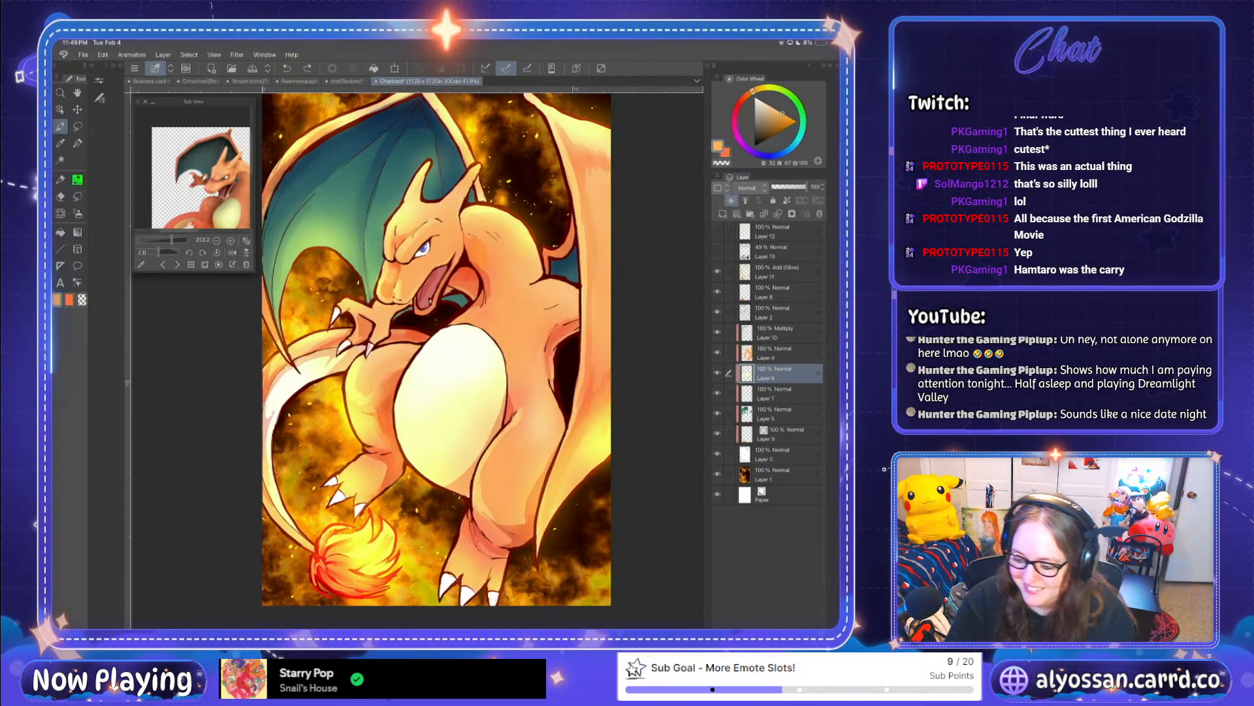
key(ctrl+minus)
key(ctrl+minus)
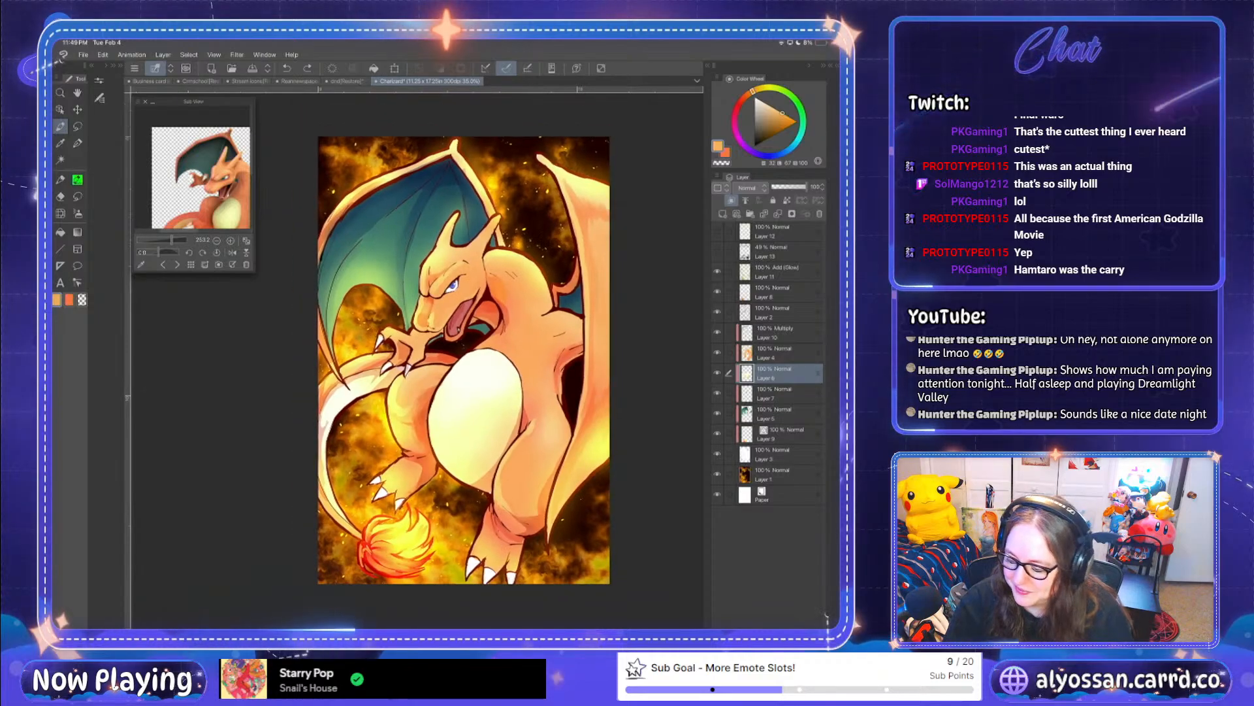
scroll(514, 484, up, 2)
click(776, 313)
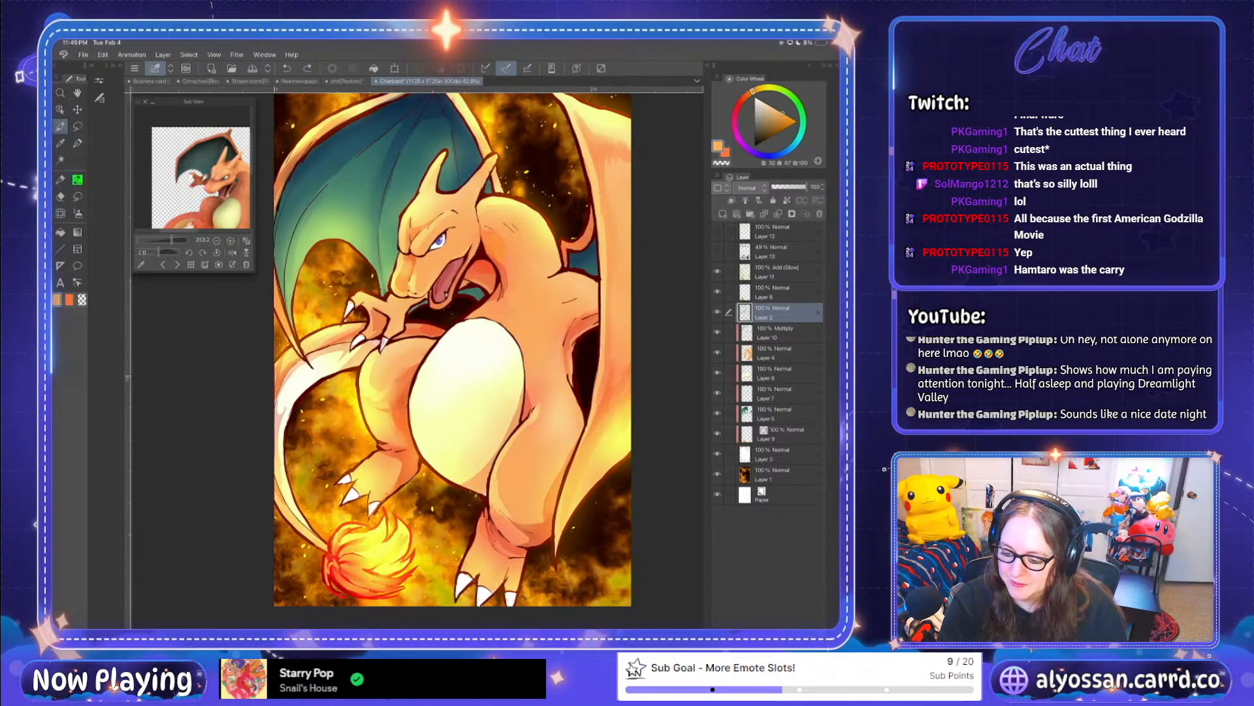
alt+click(567, 244)
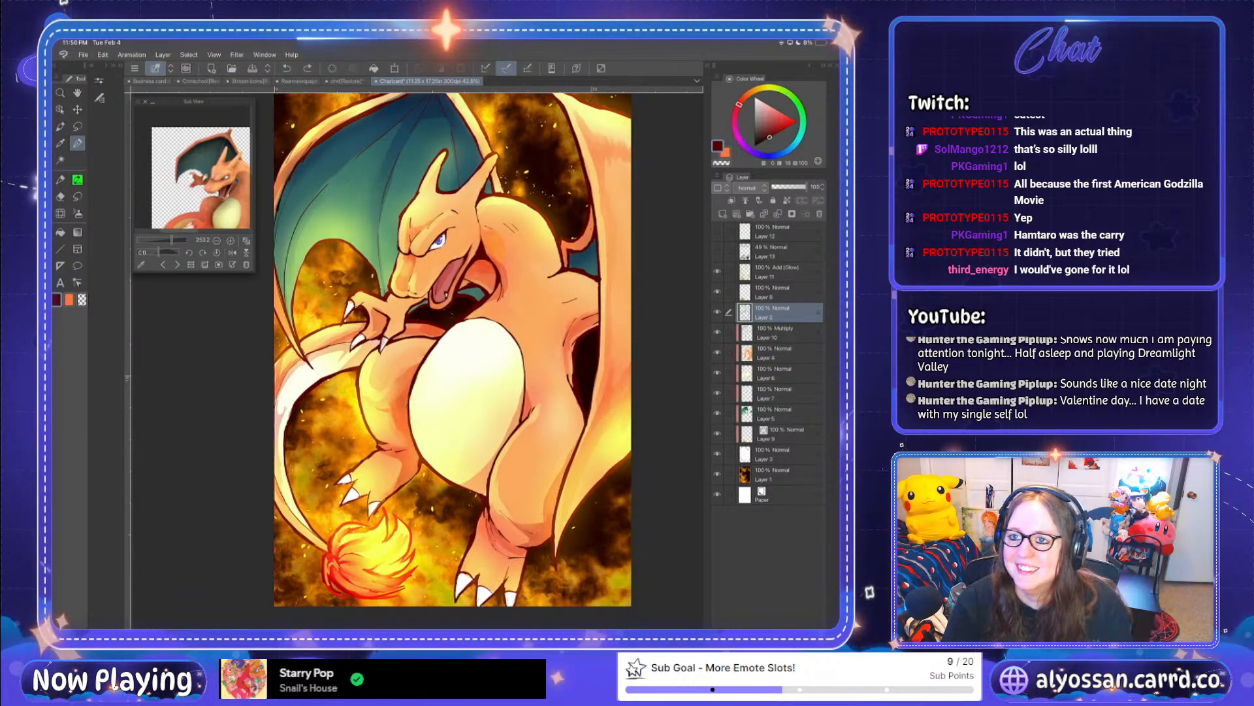
Step: Touch up the line art on Layer 2 with pen and eraser, including around the raised foot's claws
scroll(450, 353, up, 3)
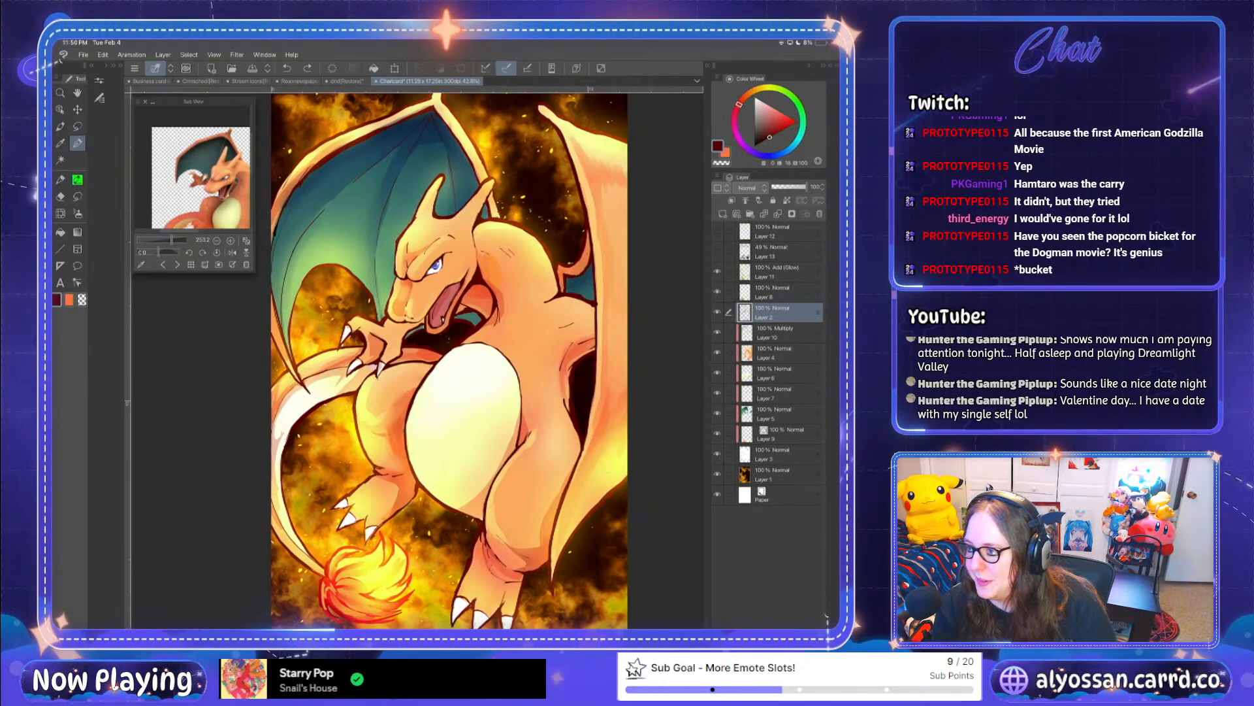
scroll(444, 359, up, 1)
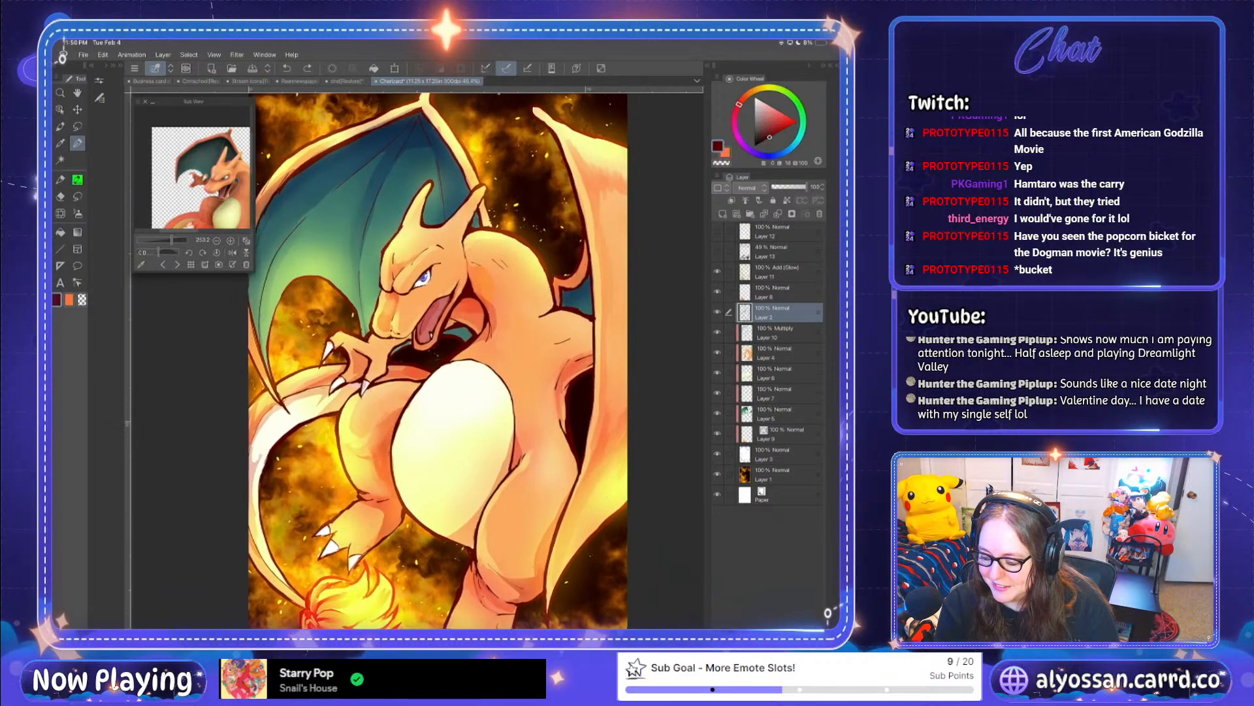
scroll(438, 359, down, 2)
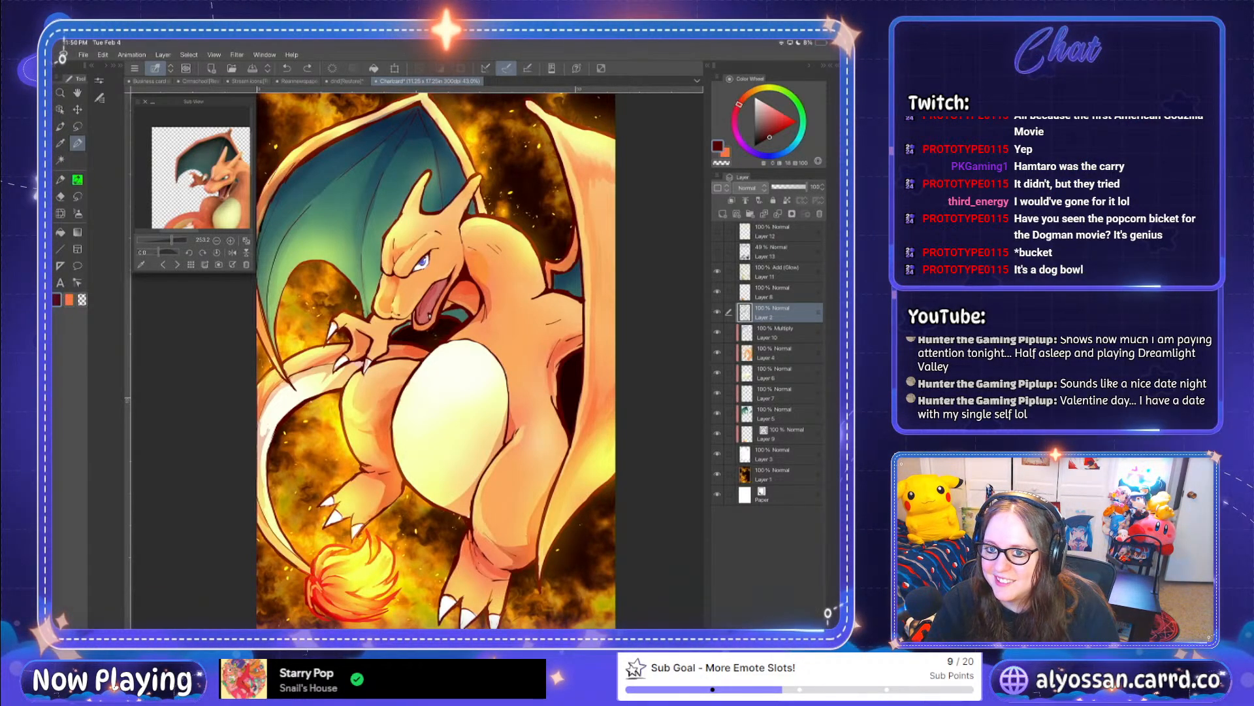
key(e)
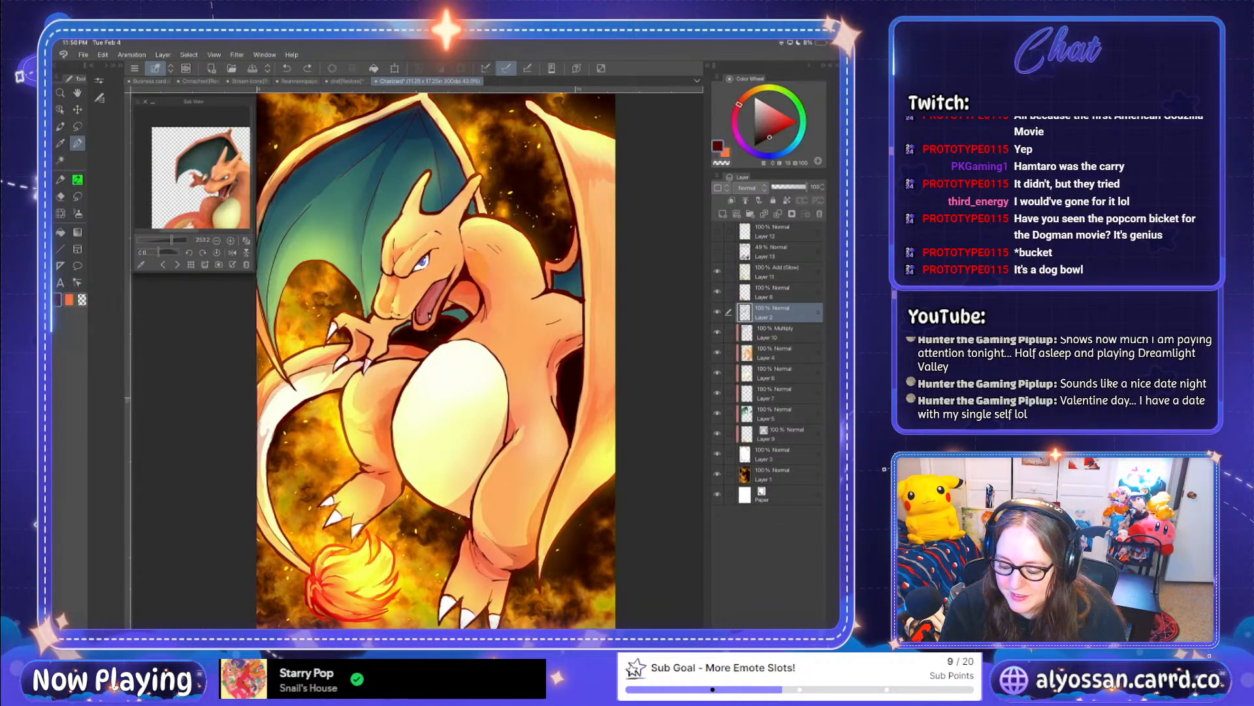
scroll(436, 360, down, 1)
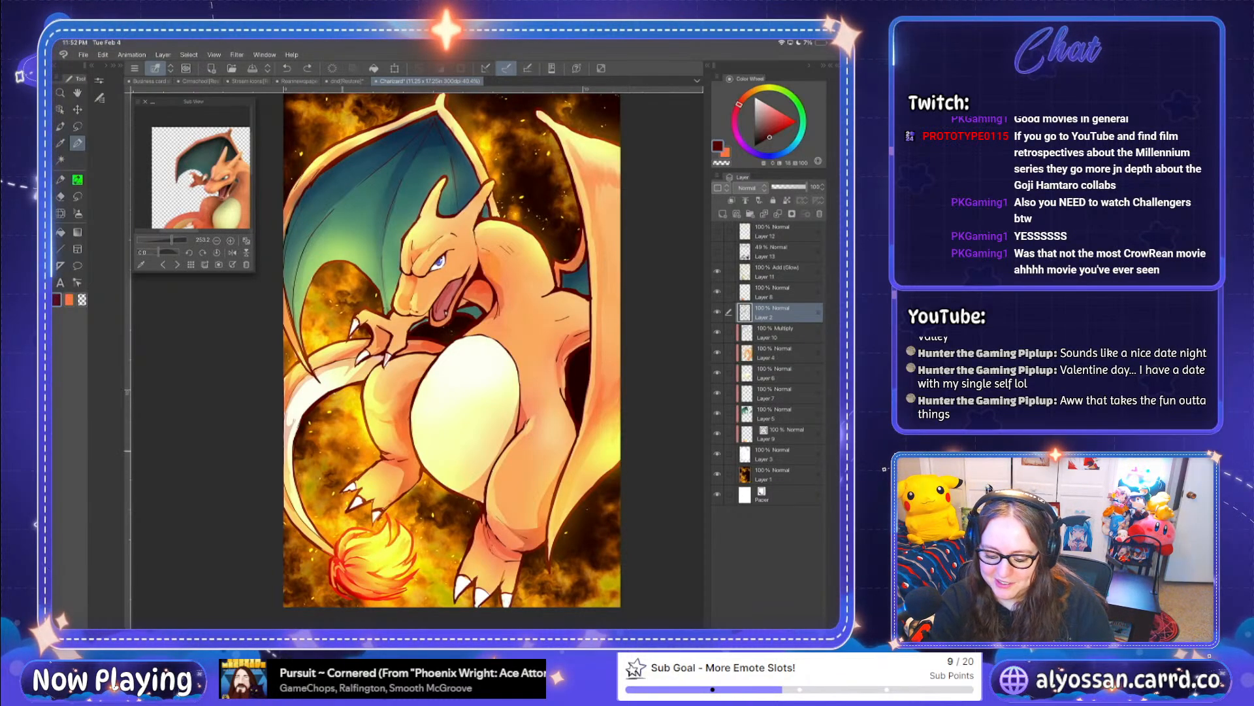
key(e)
drag(351, 485, 346, 492)
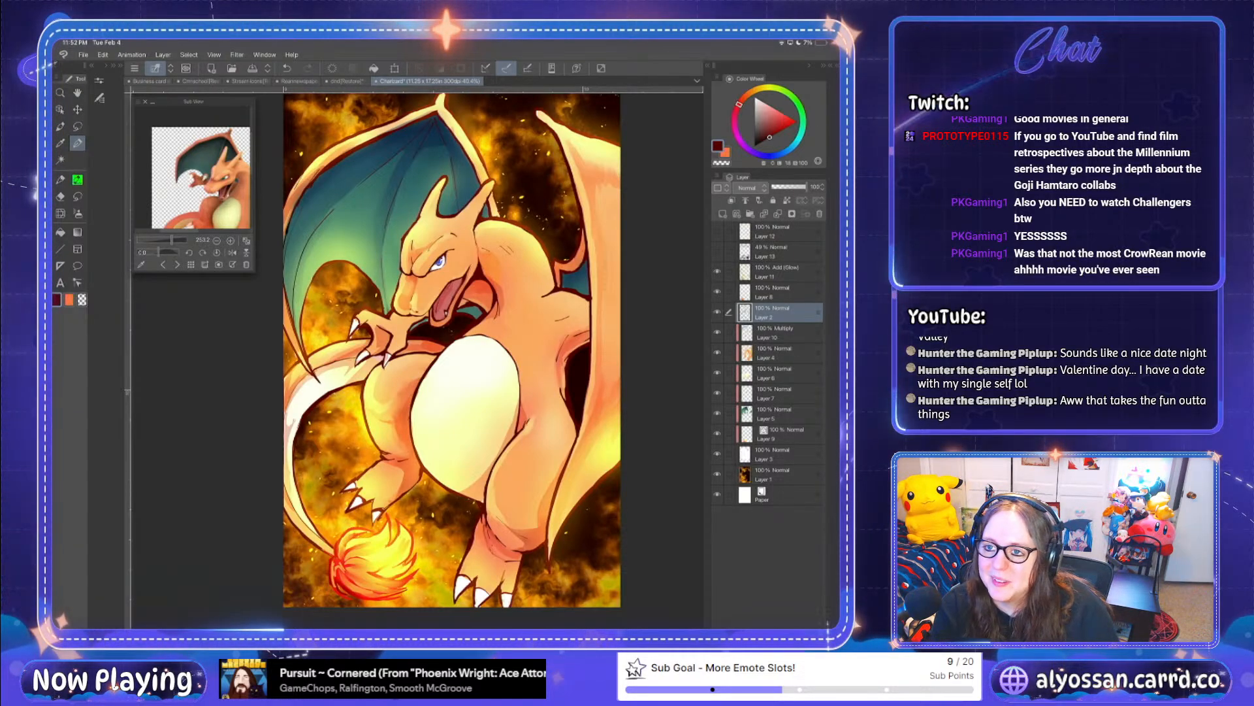
Step: Refine the Layer 2 outlines by alternating between erasing and dark red pen strokes, and save the illustration
key(e)
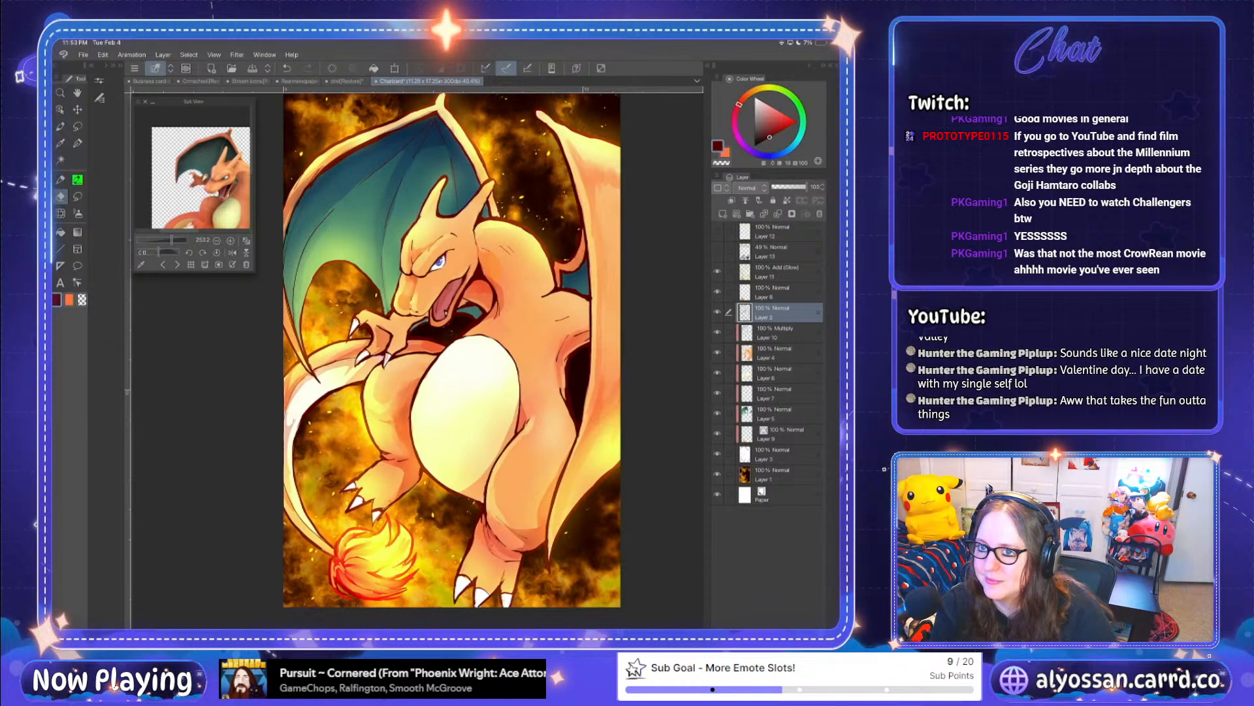
key(p)
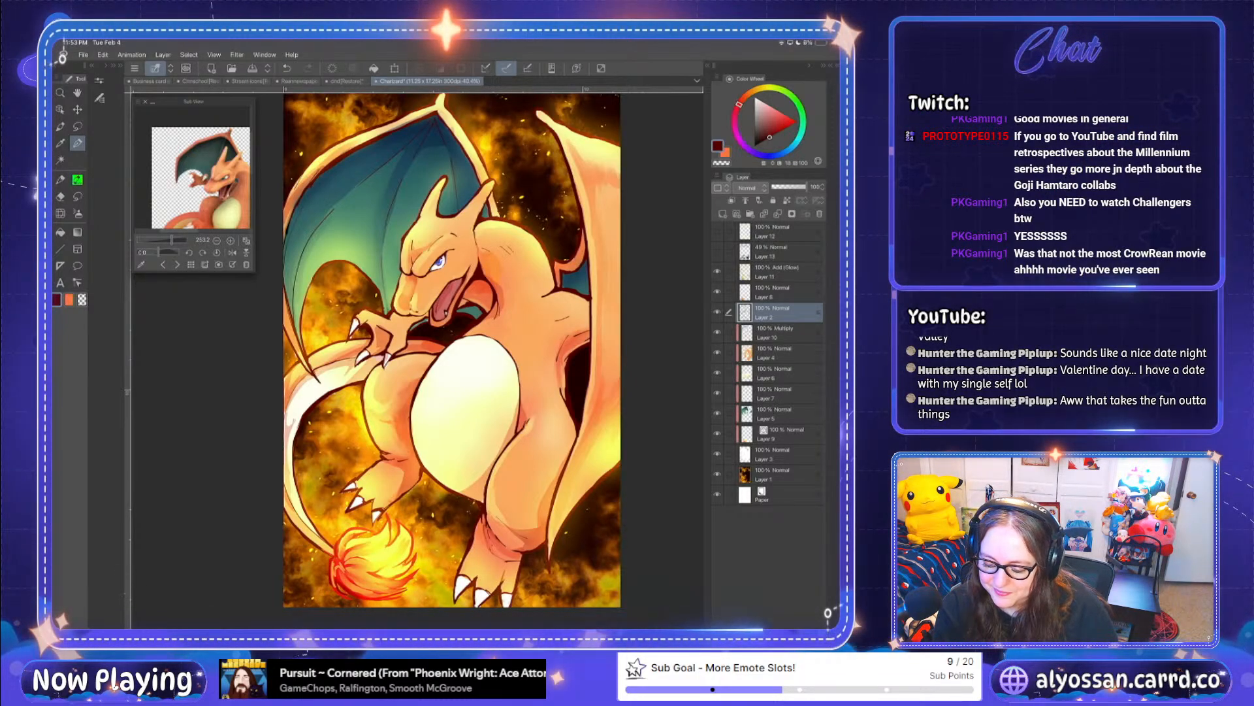
key(e)
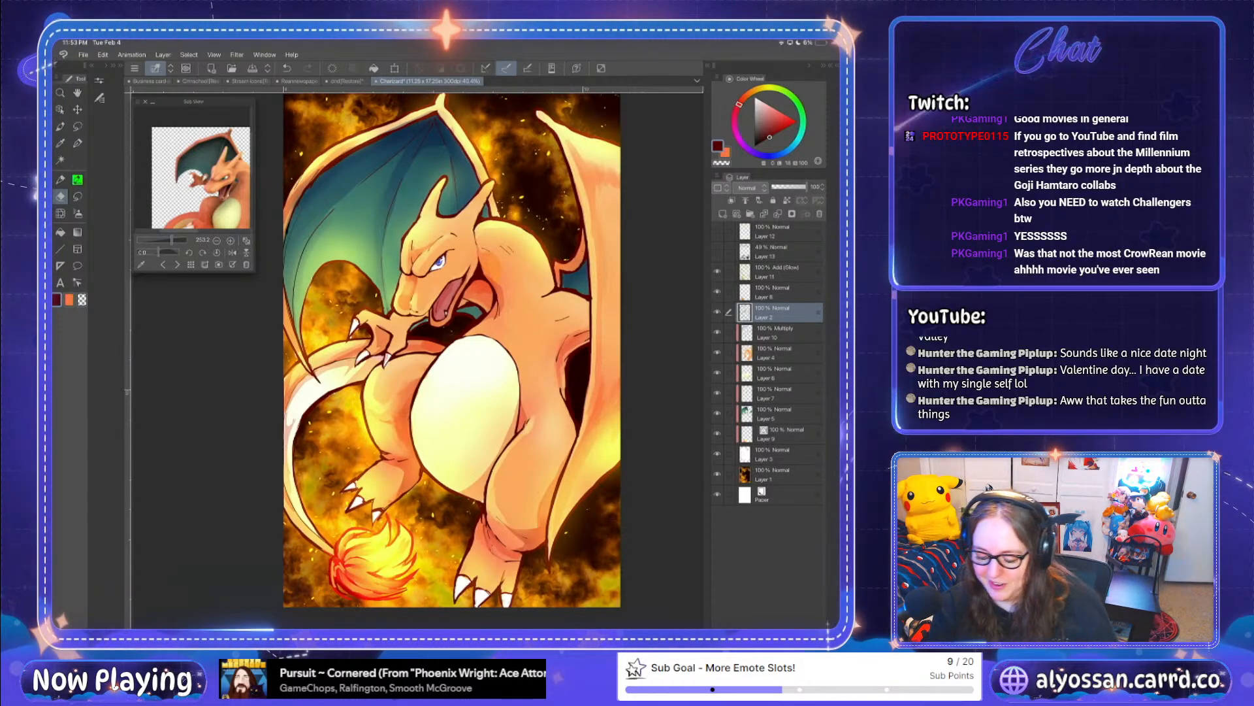
key(p)
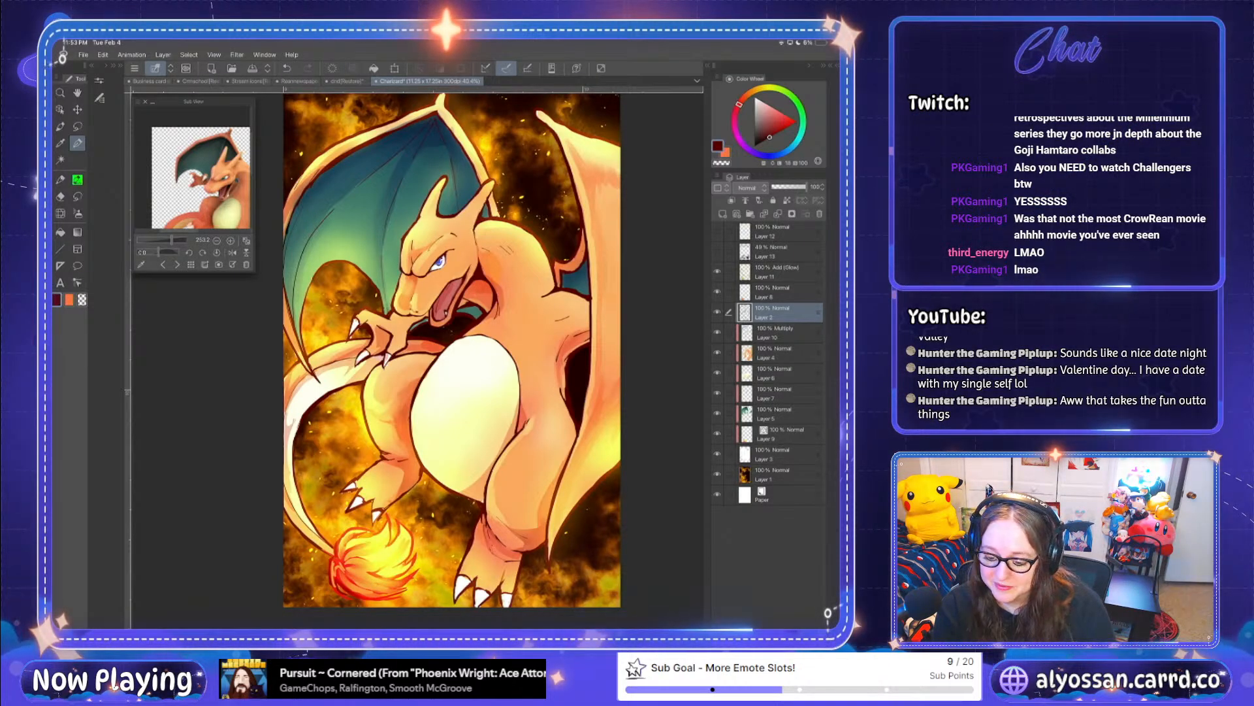
key(e)
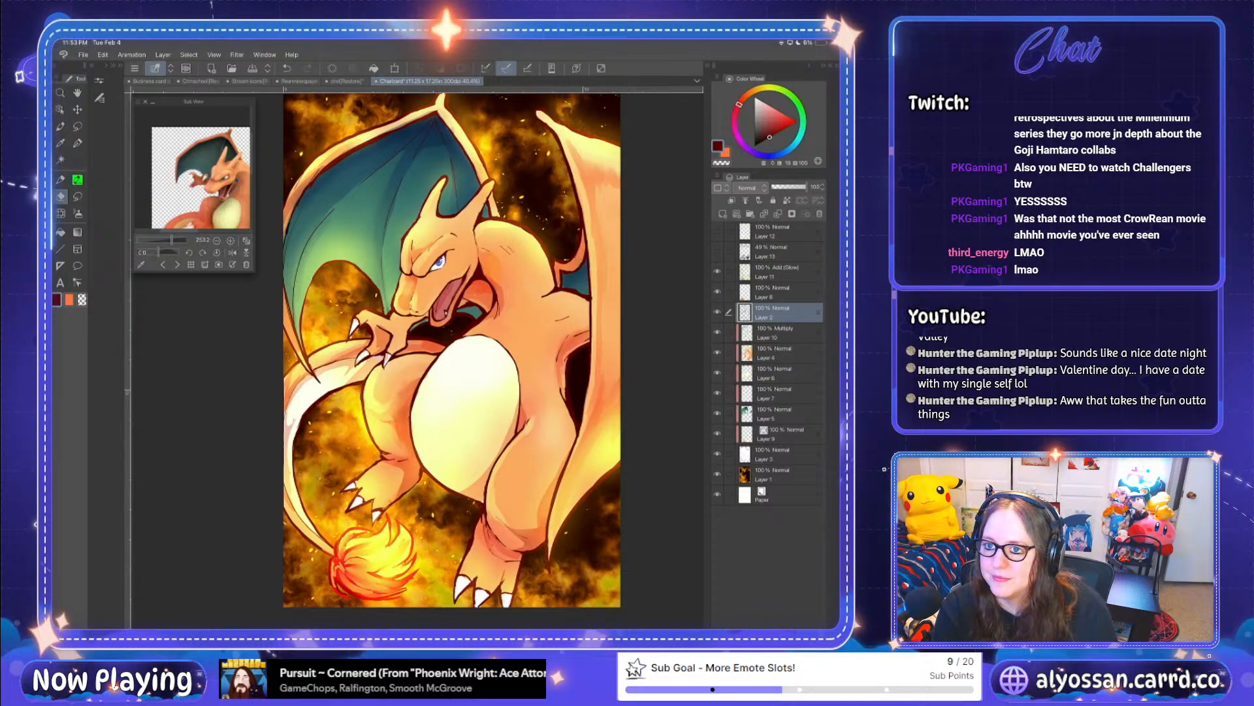
key(p)
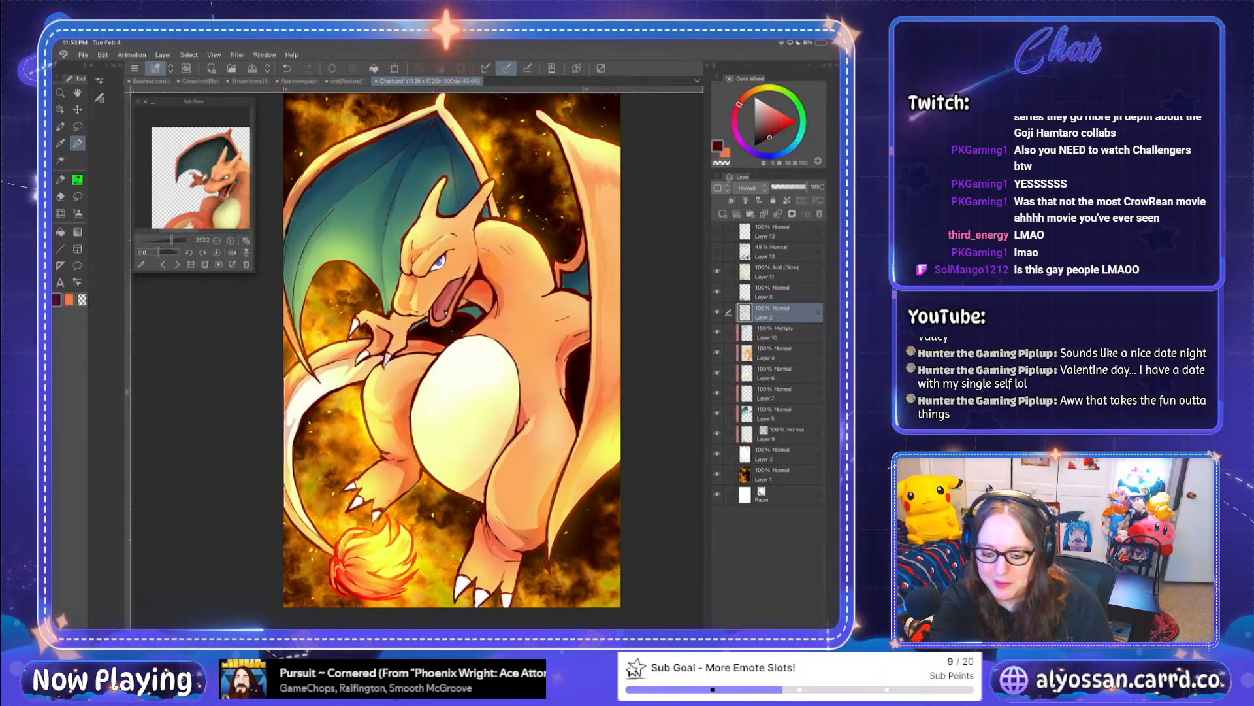
click(83, 54)
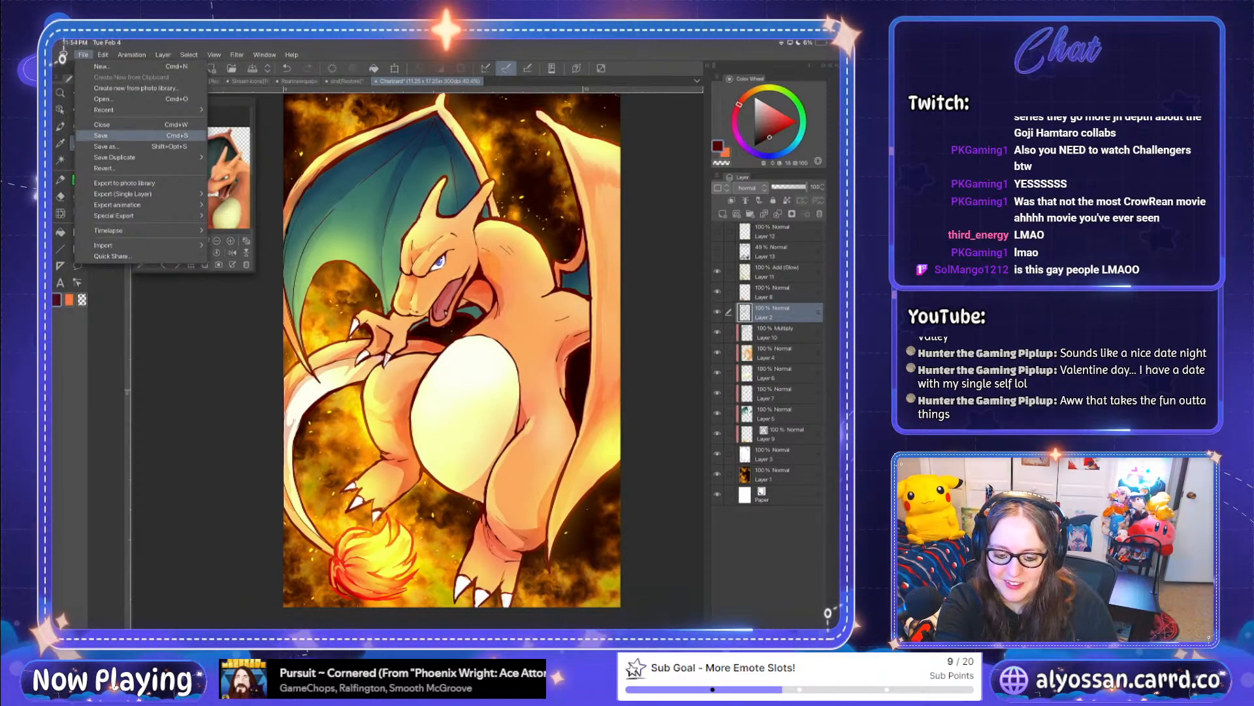
click(100, 135)
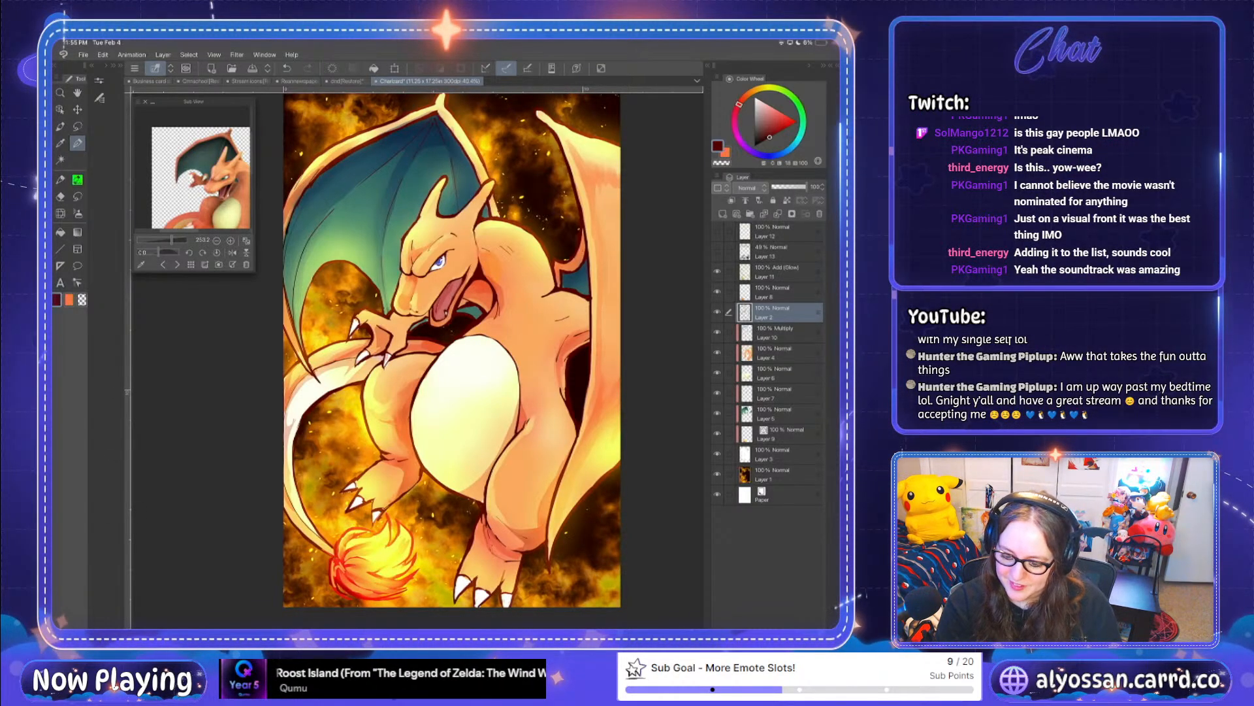
Step: Undo the last edit on Layer 2 and save the illustration again
scroll(459, 353, down, 2)
scroll(473, 359, up, 2)
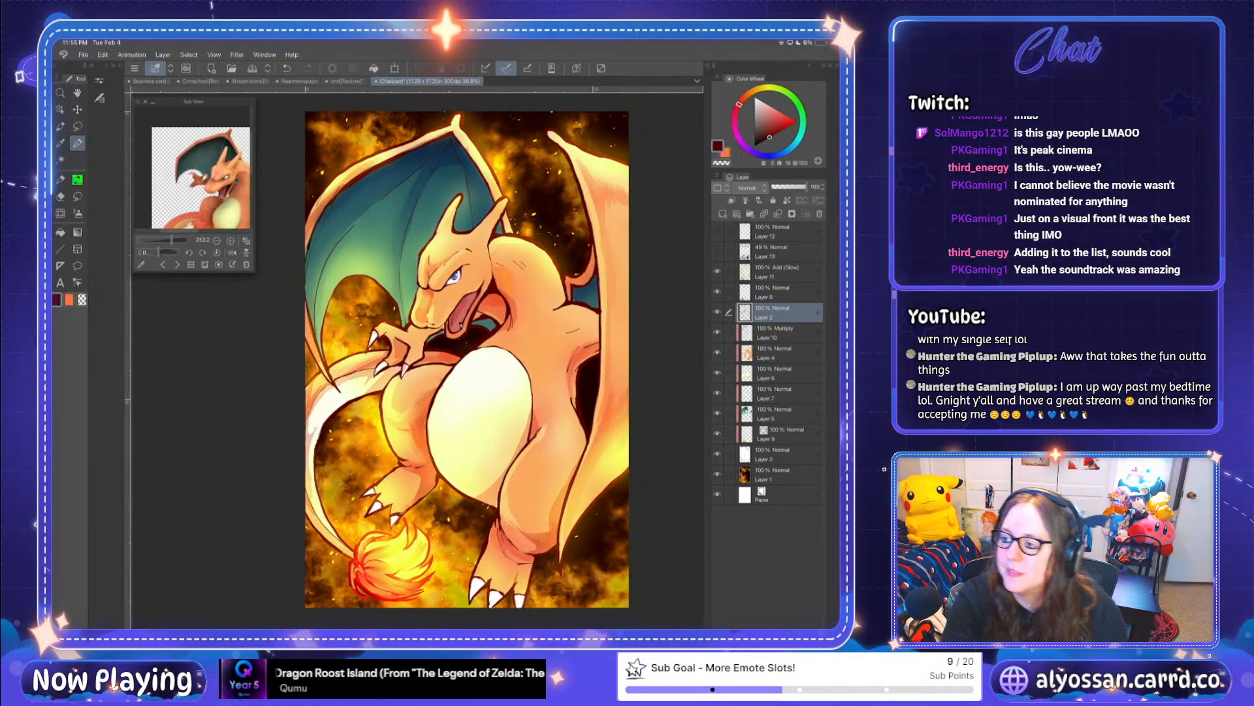
click(83, 54)
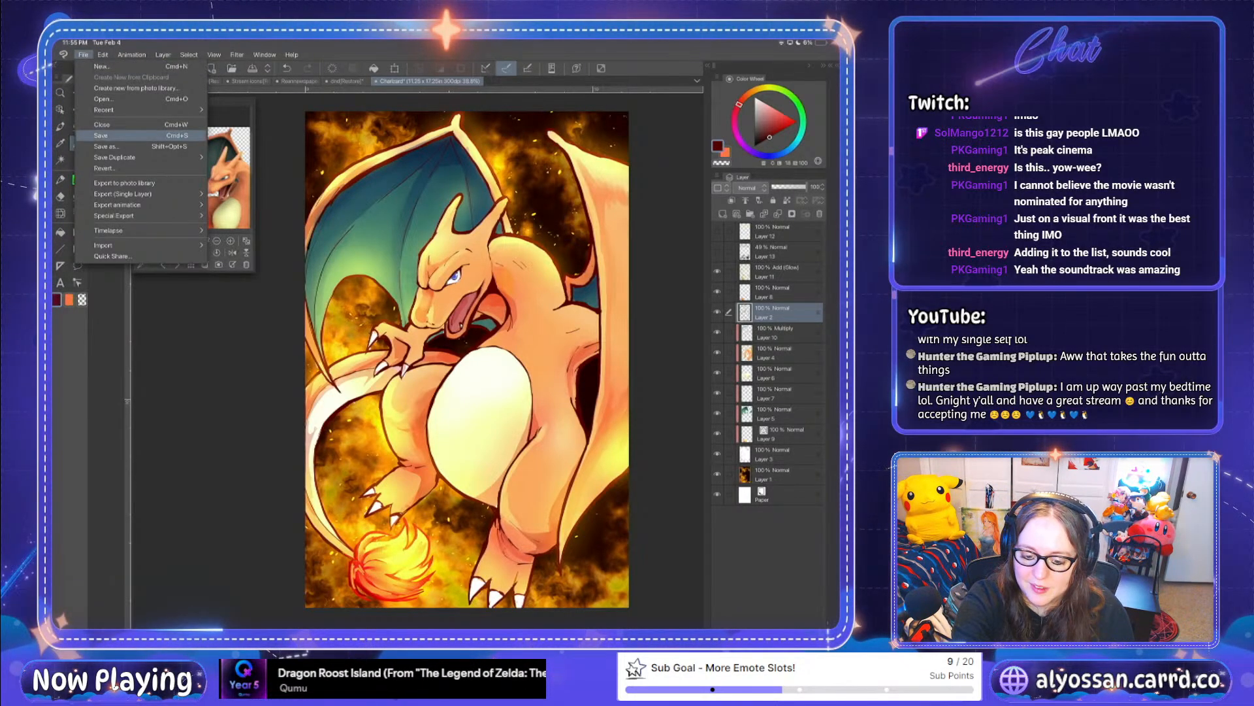
click(101, 136)
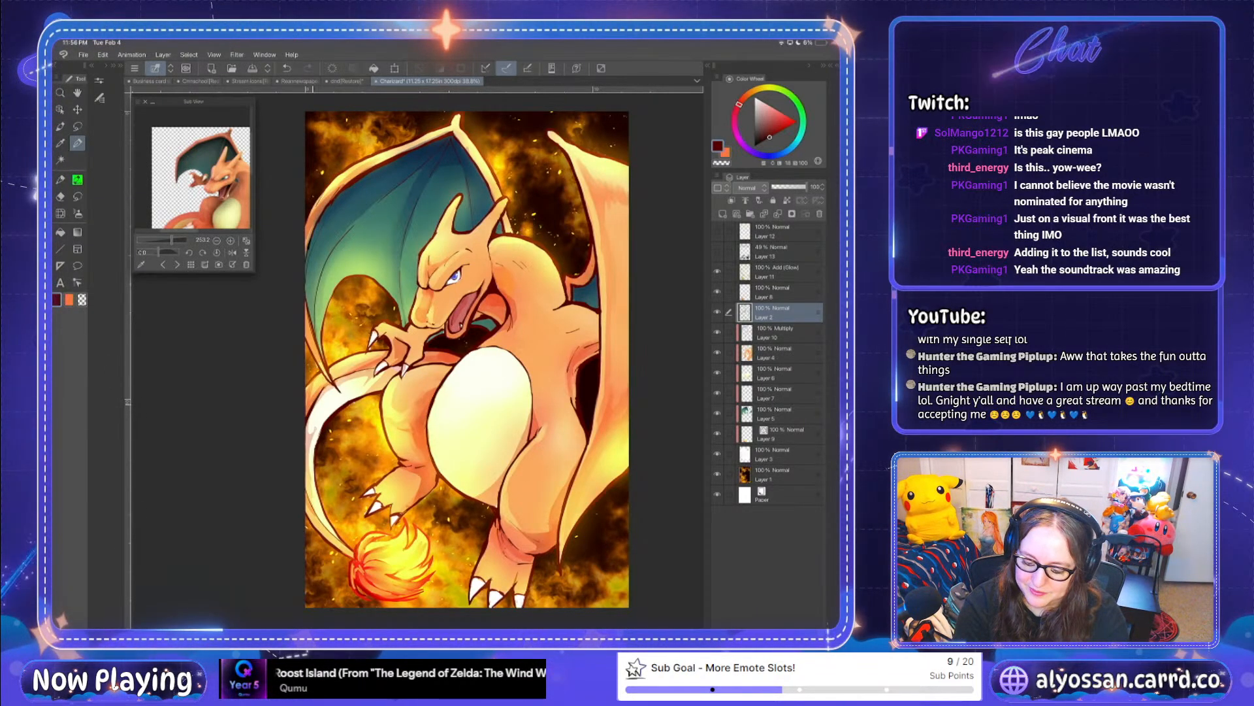
key(ctrl+z)
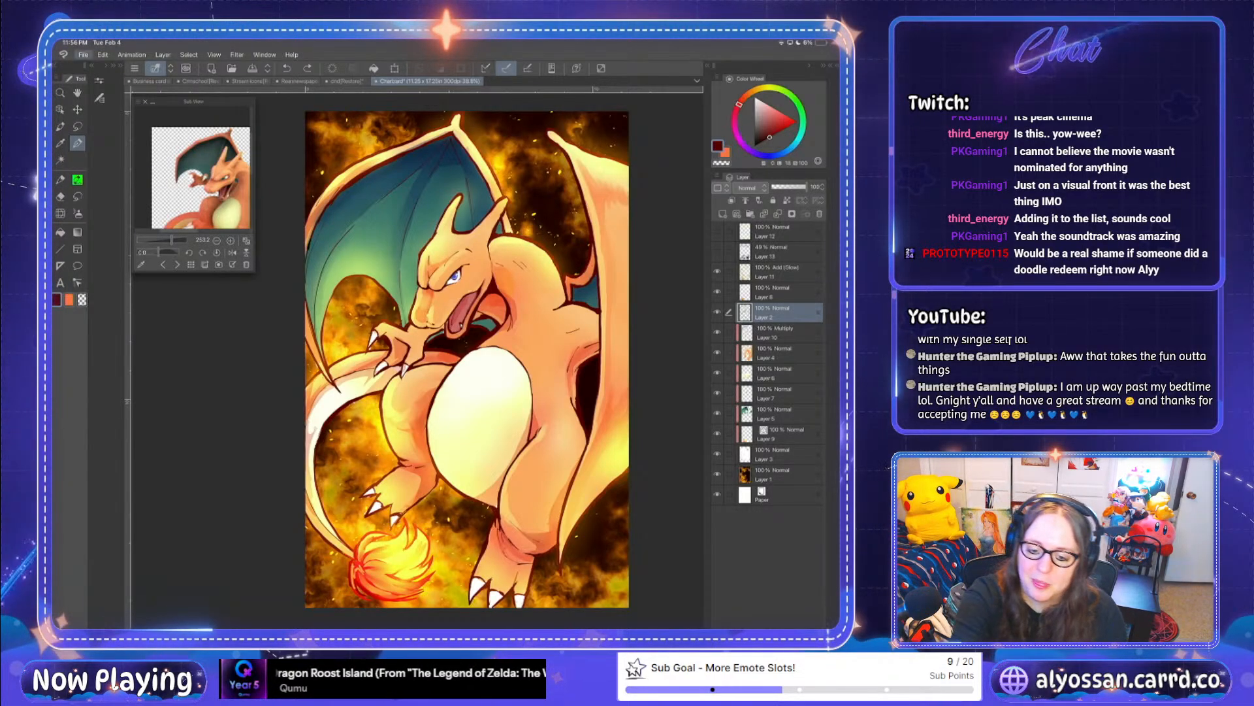
click(83, 54)
key(super+s)
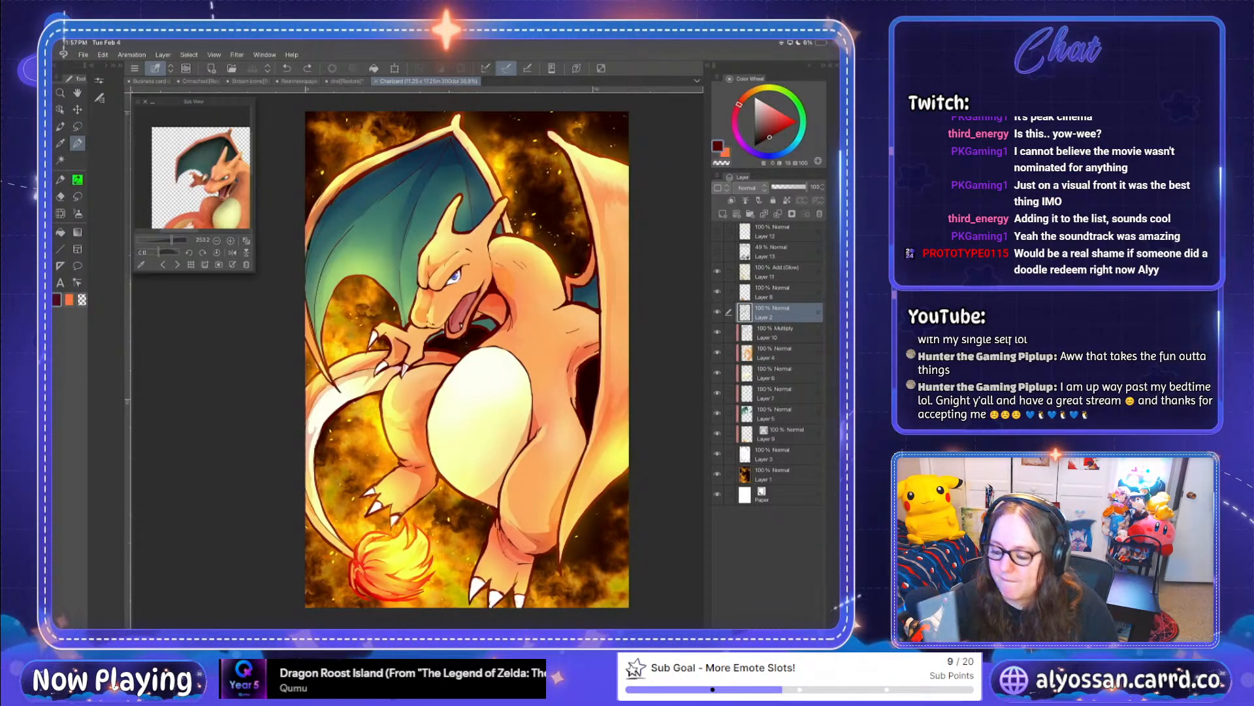
Step: Add a new layer above the Add (Glow) layer and set the drawing color to a pale yellow
click(778, 271)
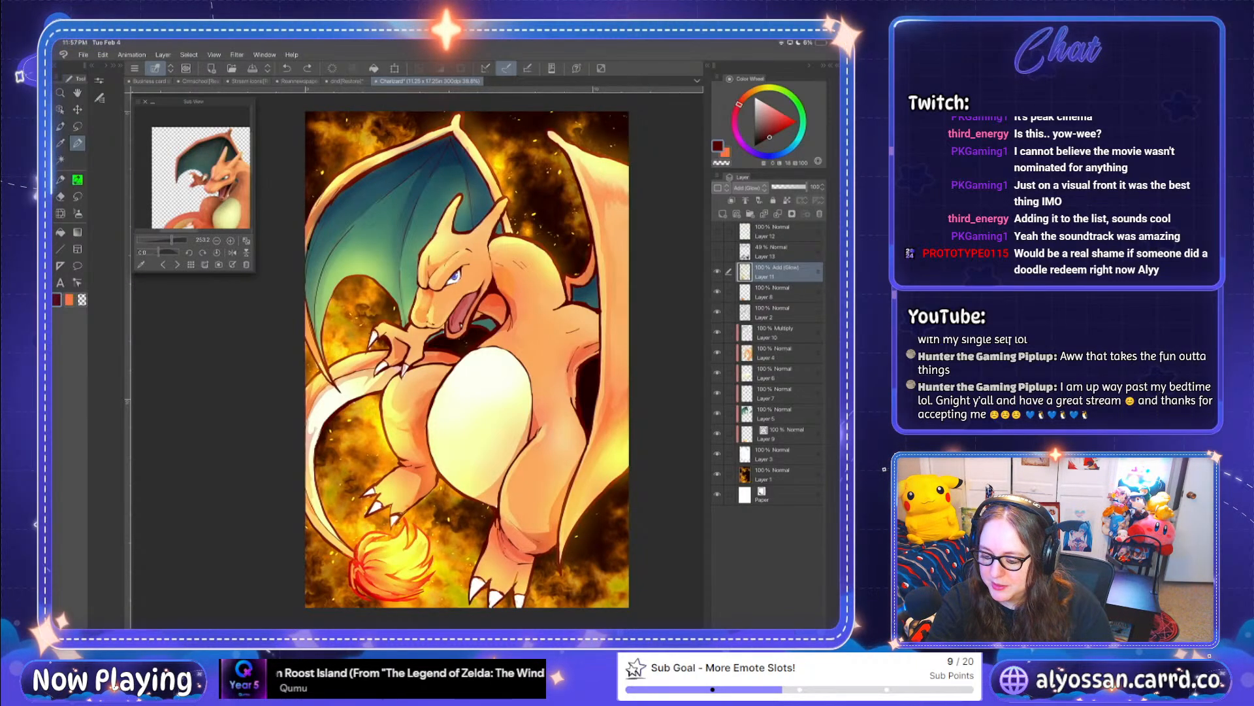
key(ctrl+shift+n)
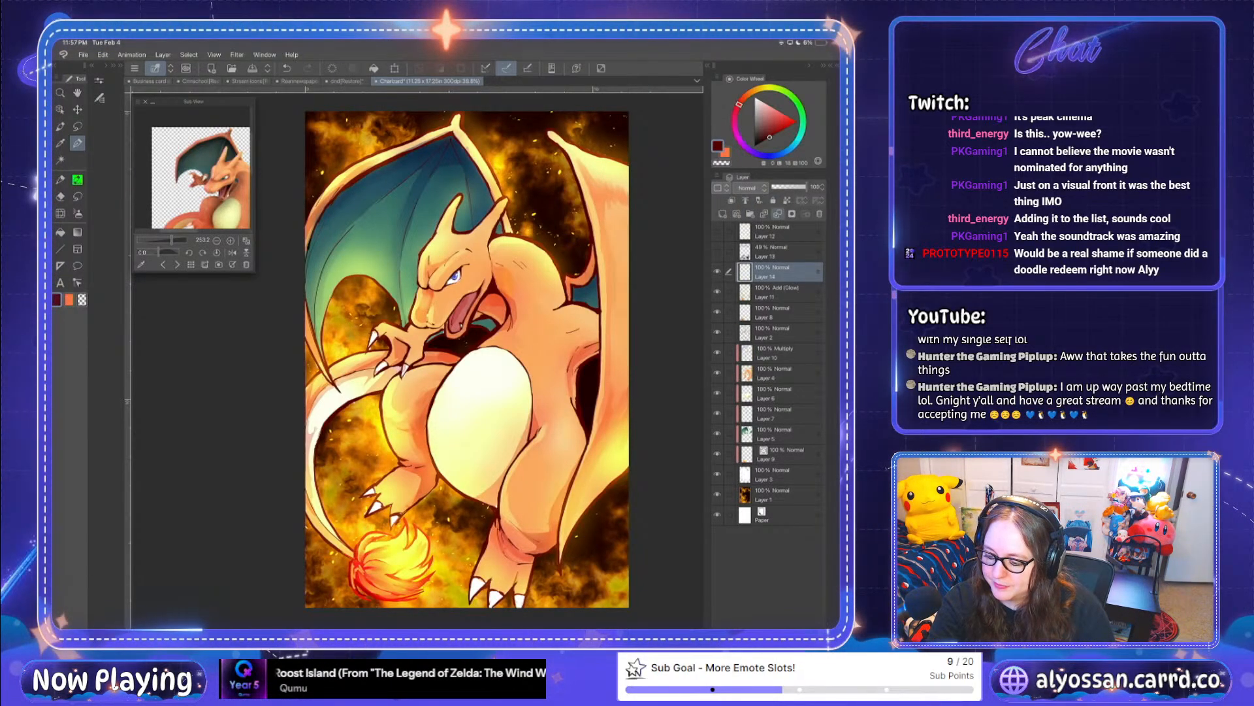
click(746, 187)
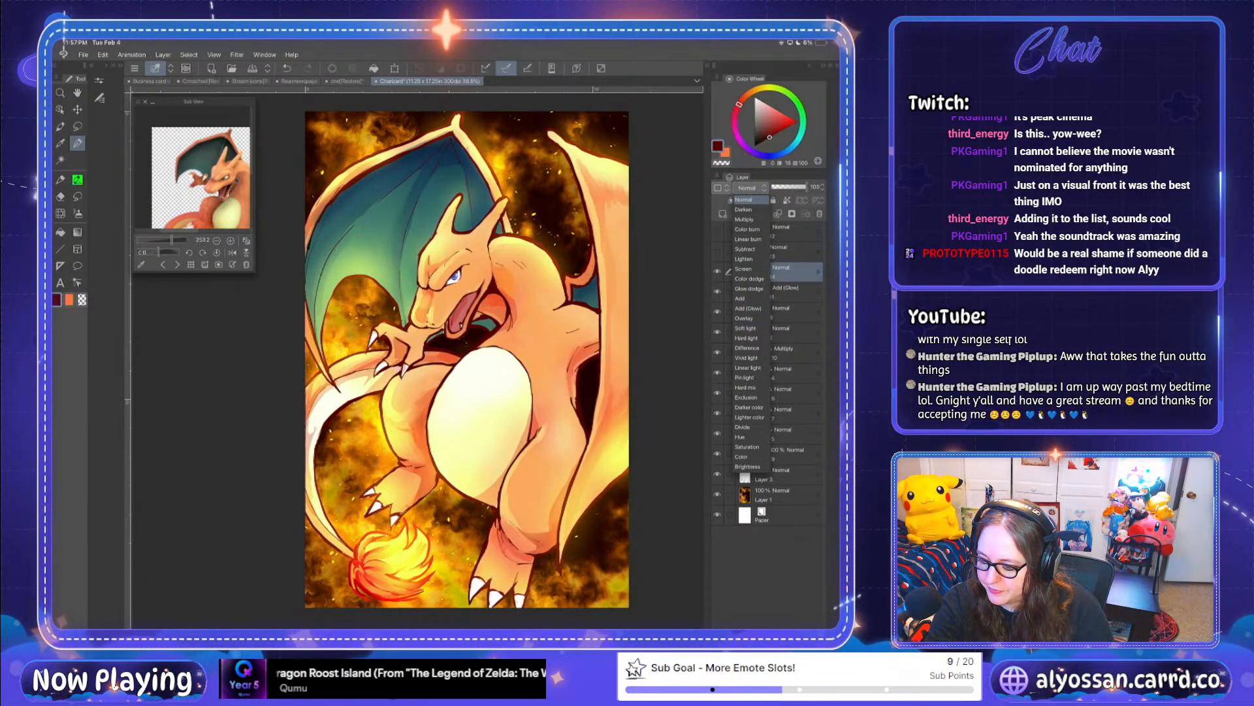
click(748, 309)
click(762, 88)
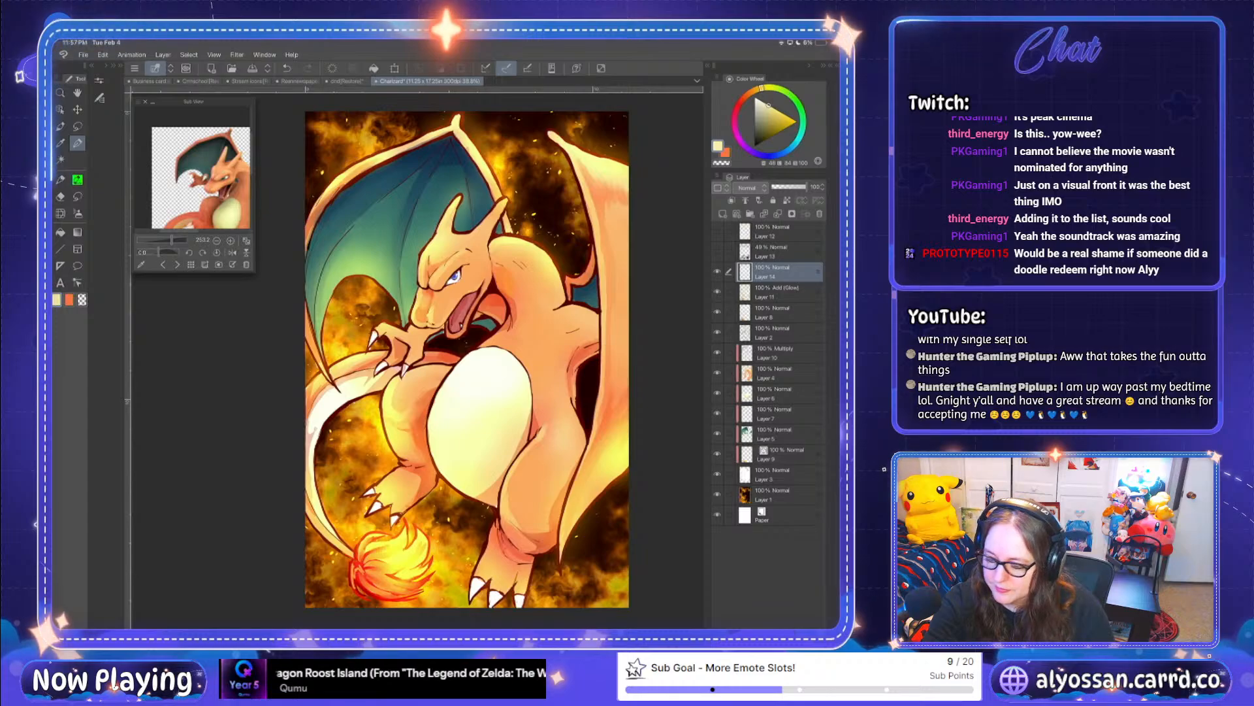
Step: Dismiss the low-battery alert and check the pen and eraser sub tools, keeping the G-pen
click(100, 98)
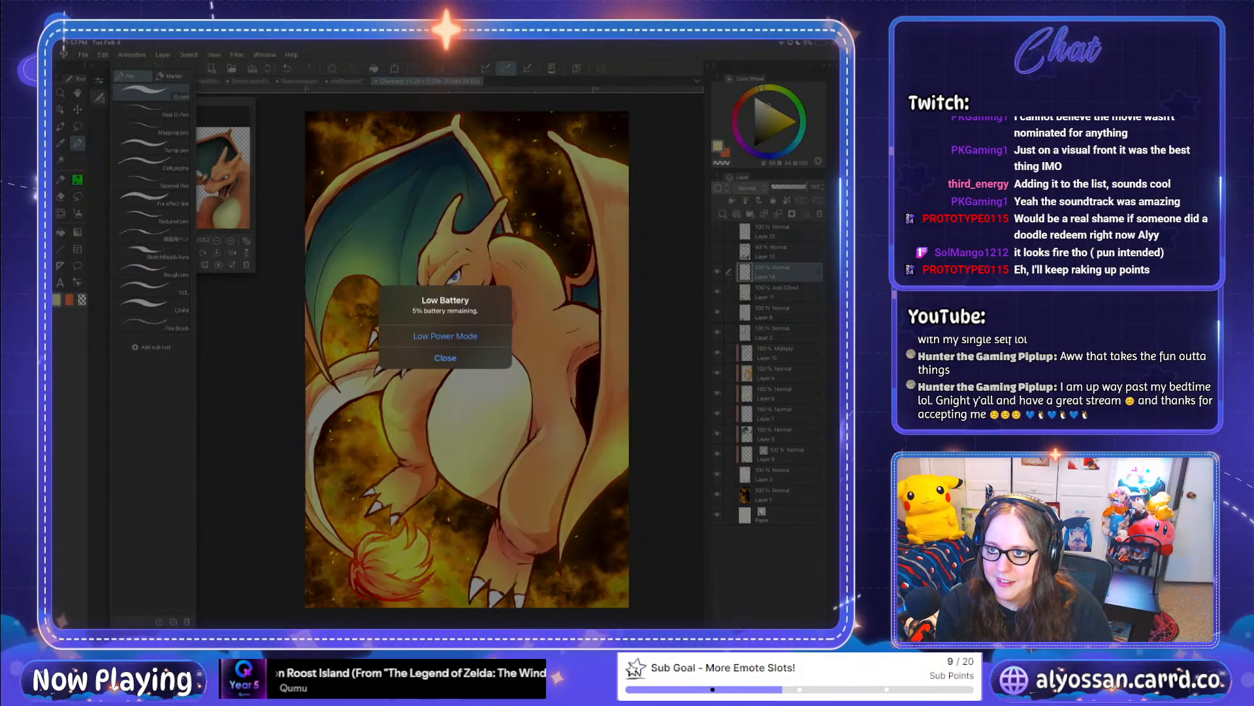
click(445, 358)
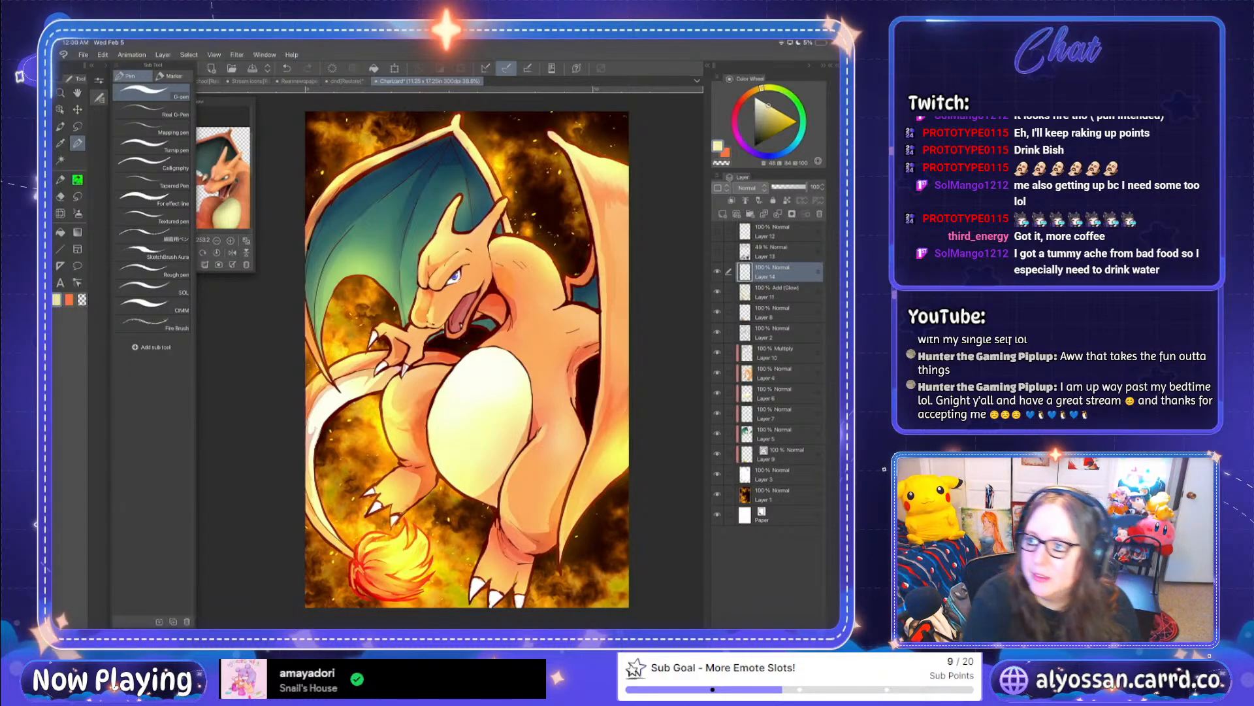
key(e)
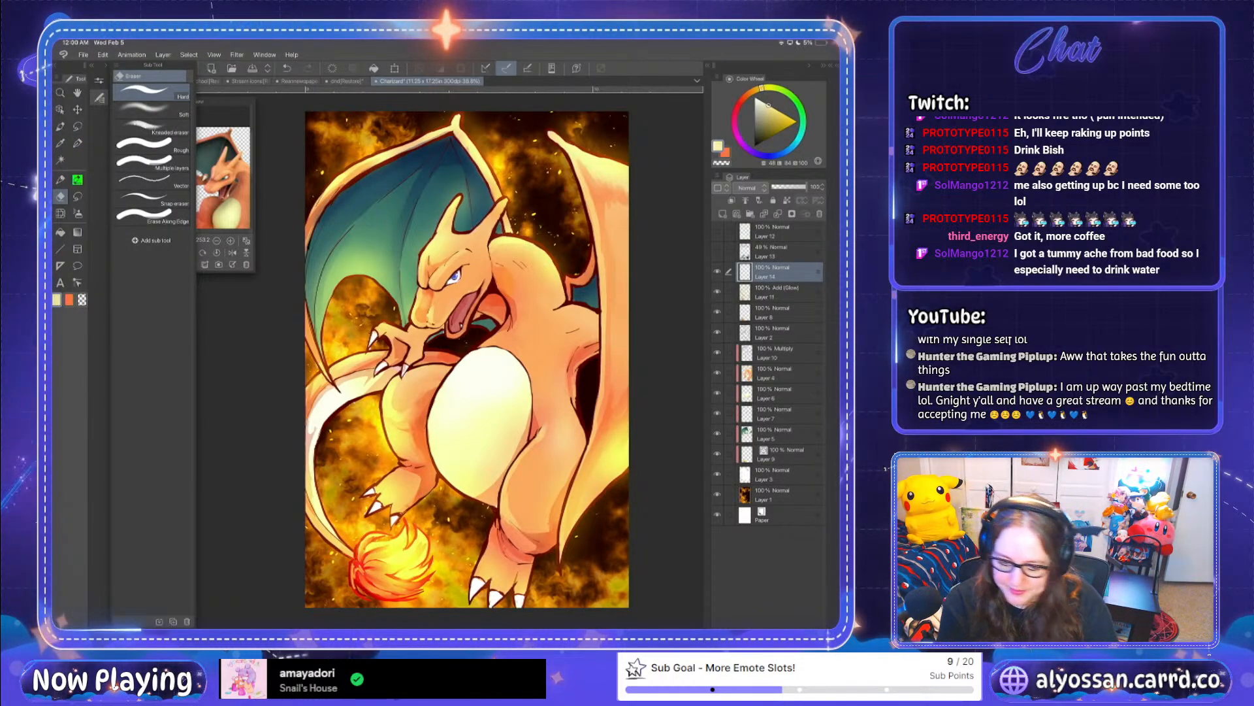
key(p)
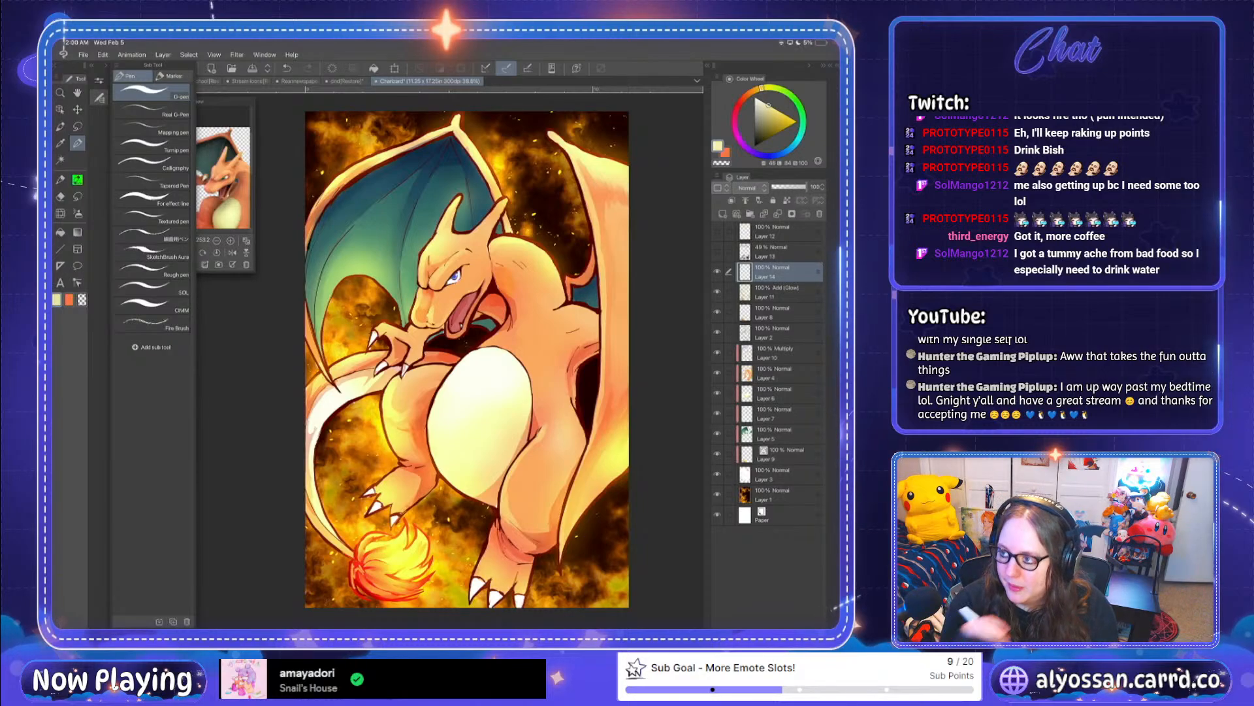
click(99, 98)
Step: Select Layer 2 and switch its visibility off and on again to compare the illustration with and without its outlines
scroll(507, 432, up, 2)
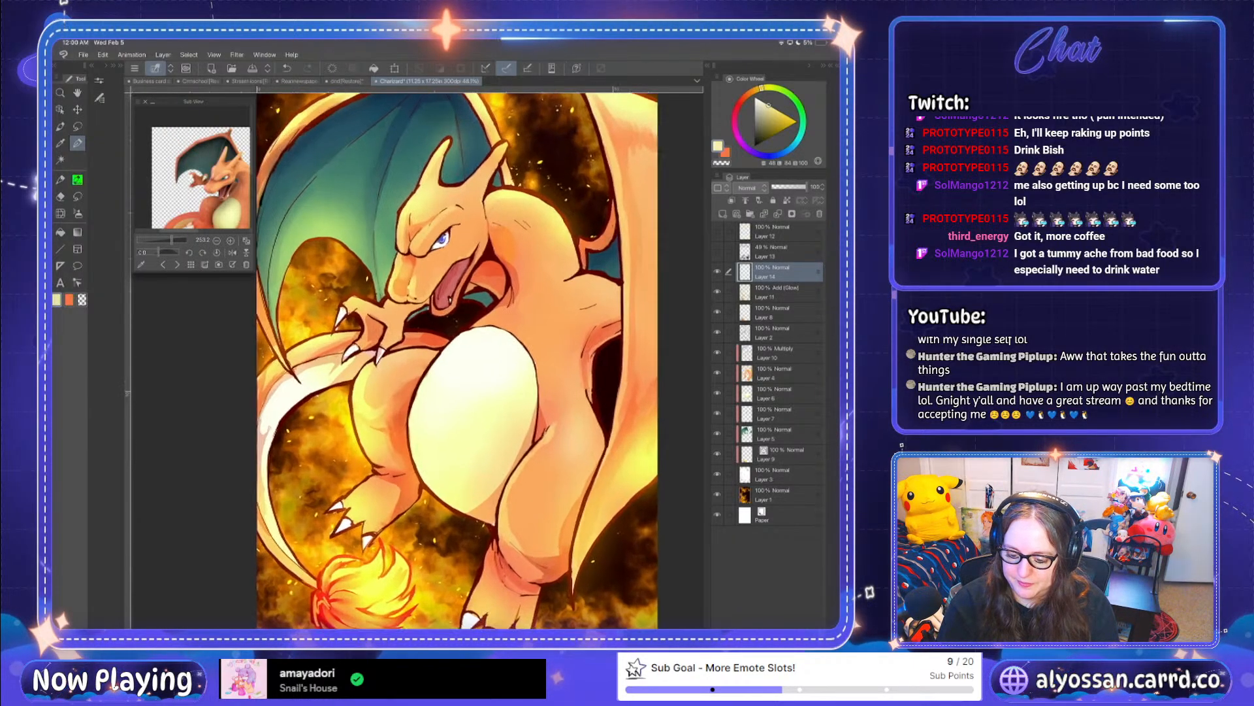
scroll(458, 359, up, 1)
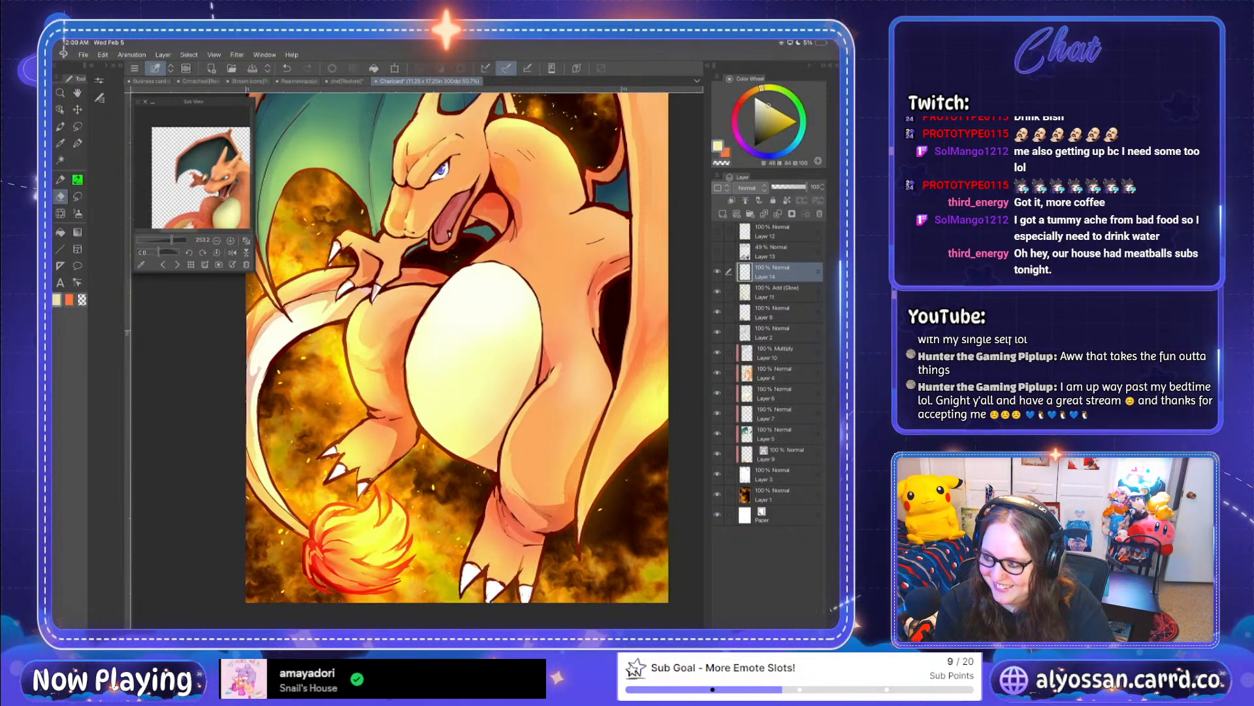
click(778, 292)
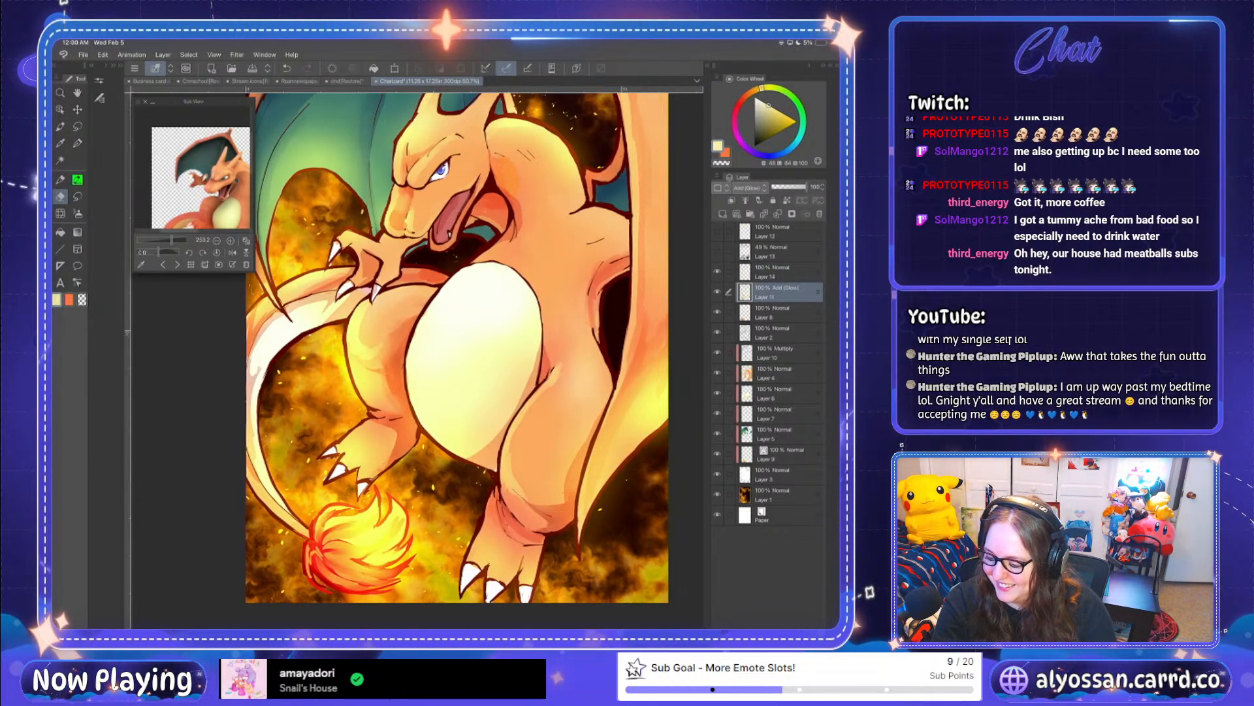
click(777, 312)
click(777, 333)
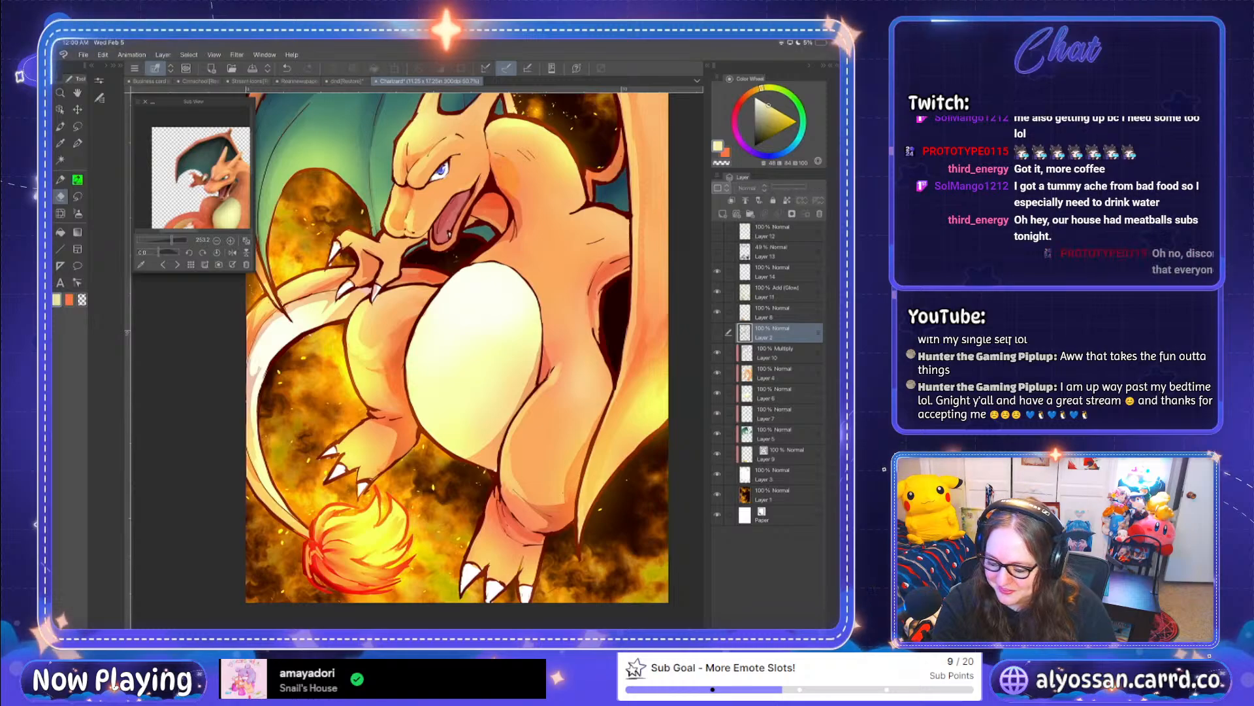
click(717, 332)
click(718, 333)
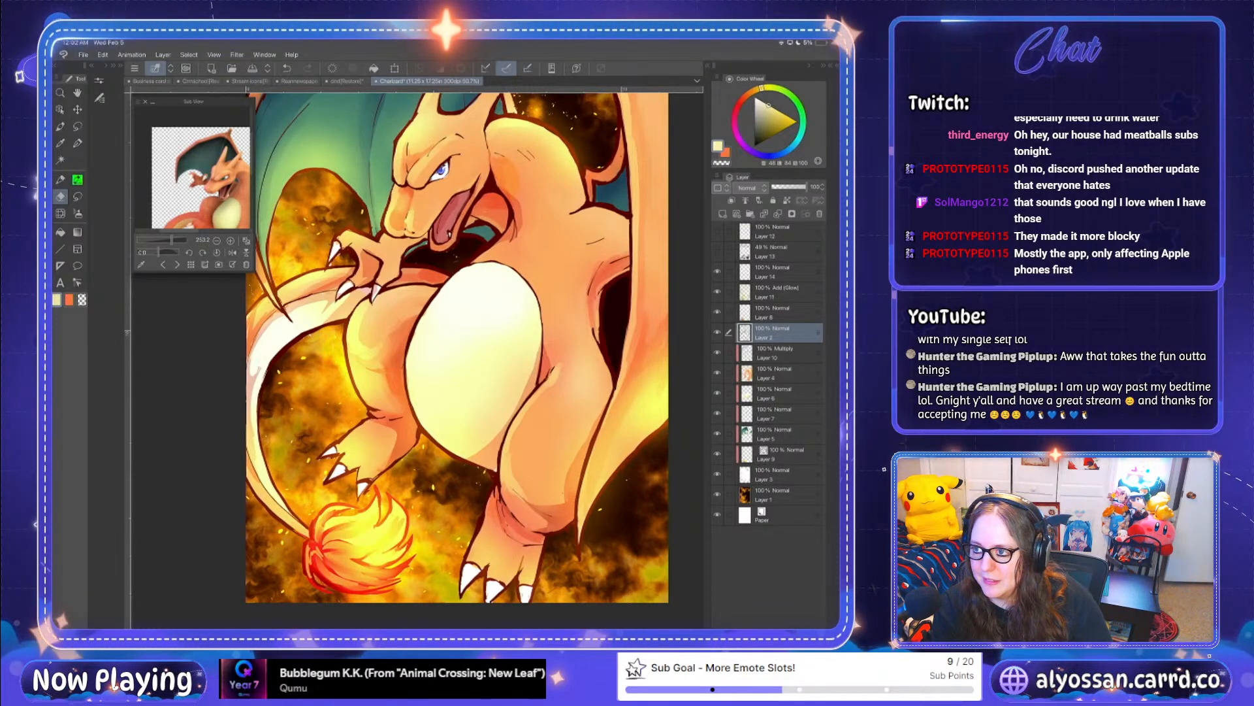
Step: Examine the whole Charizard illustration at several magnifications, from the full page to the body and tail flame
scroll(457, 353, down, 2)
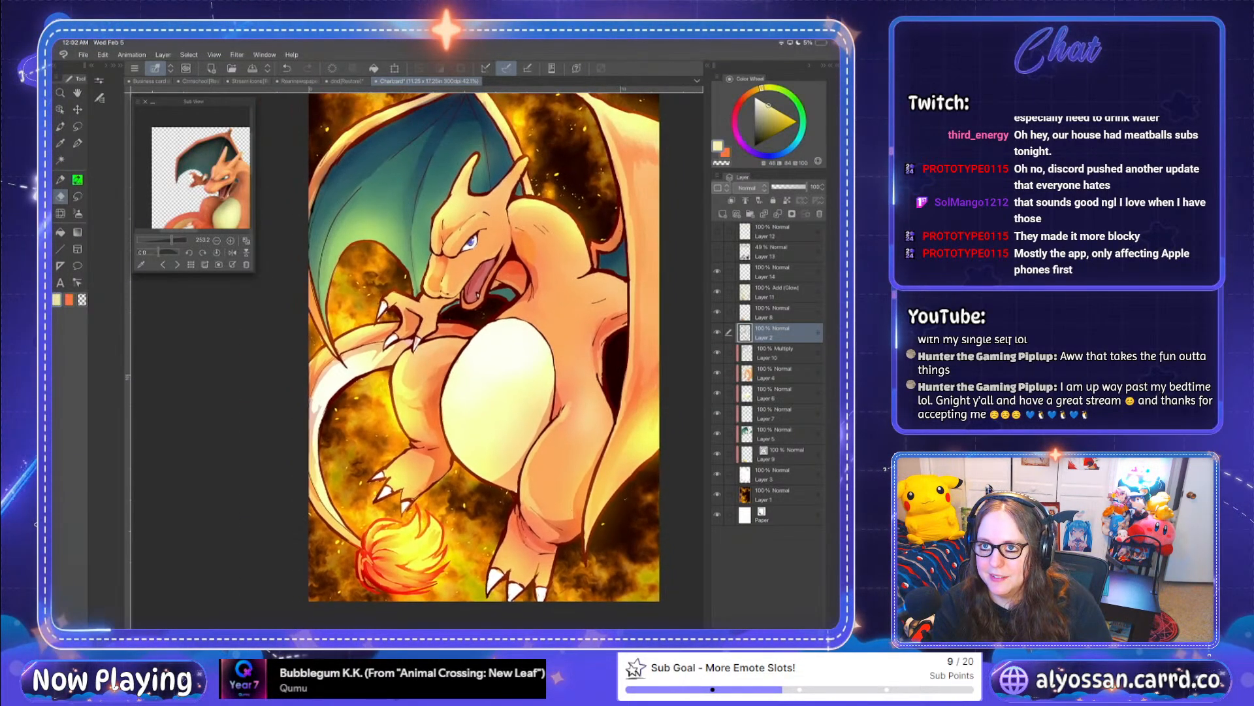
scroll(458, 353, up, 3)
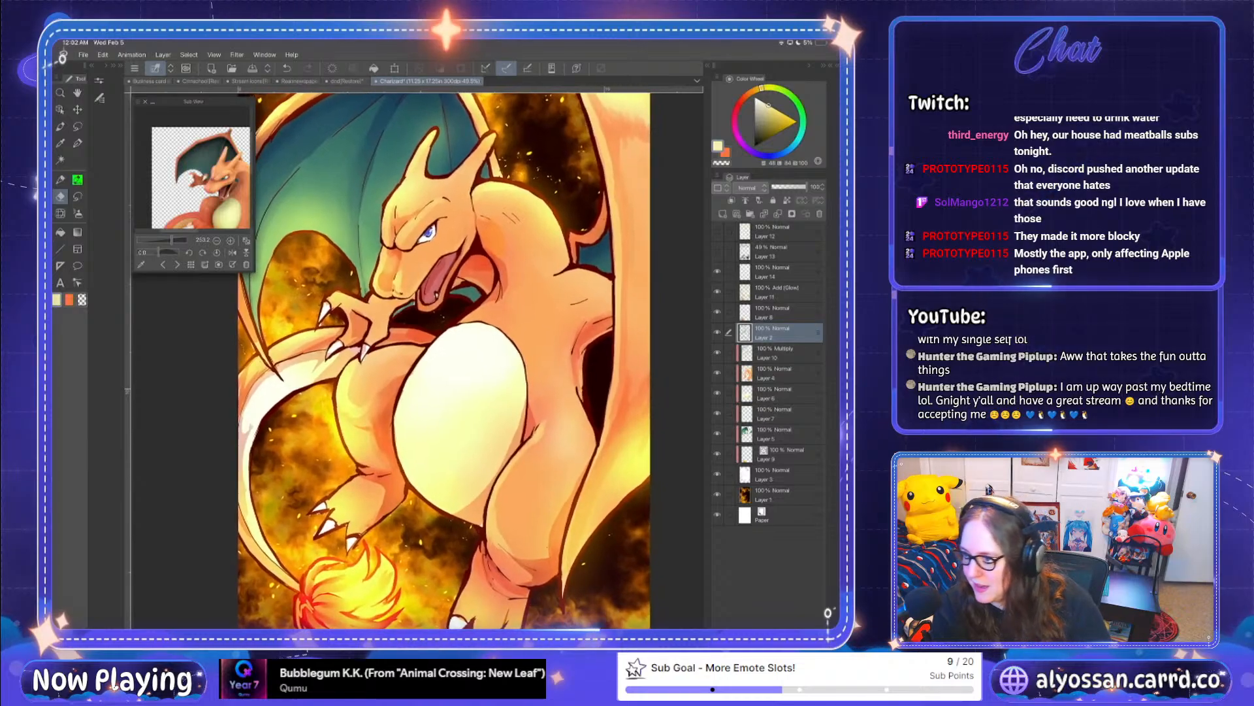
scroll(436, 360, down, 1)
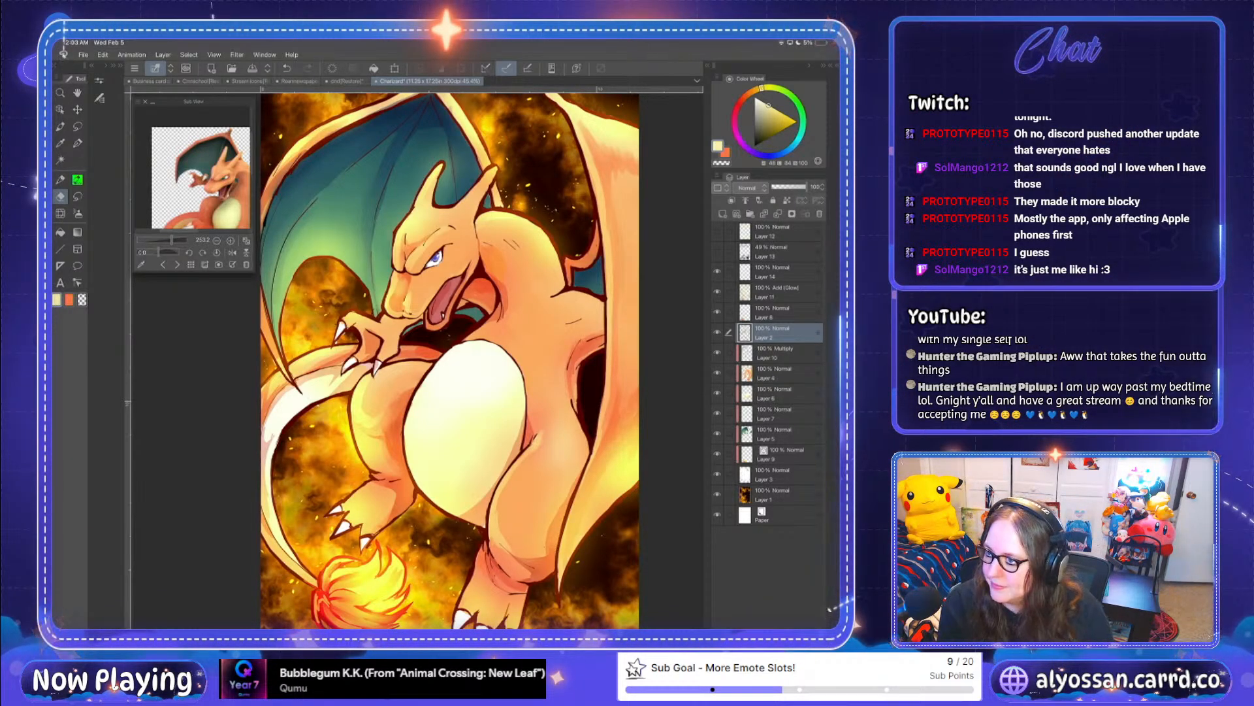
scroll(451, 360, up, 2)
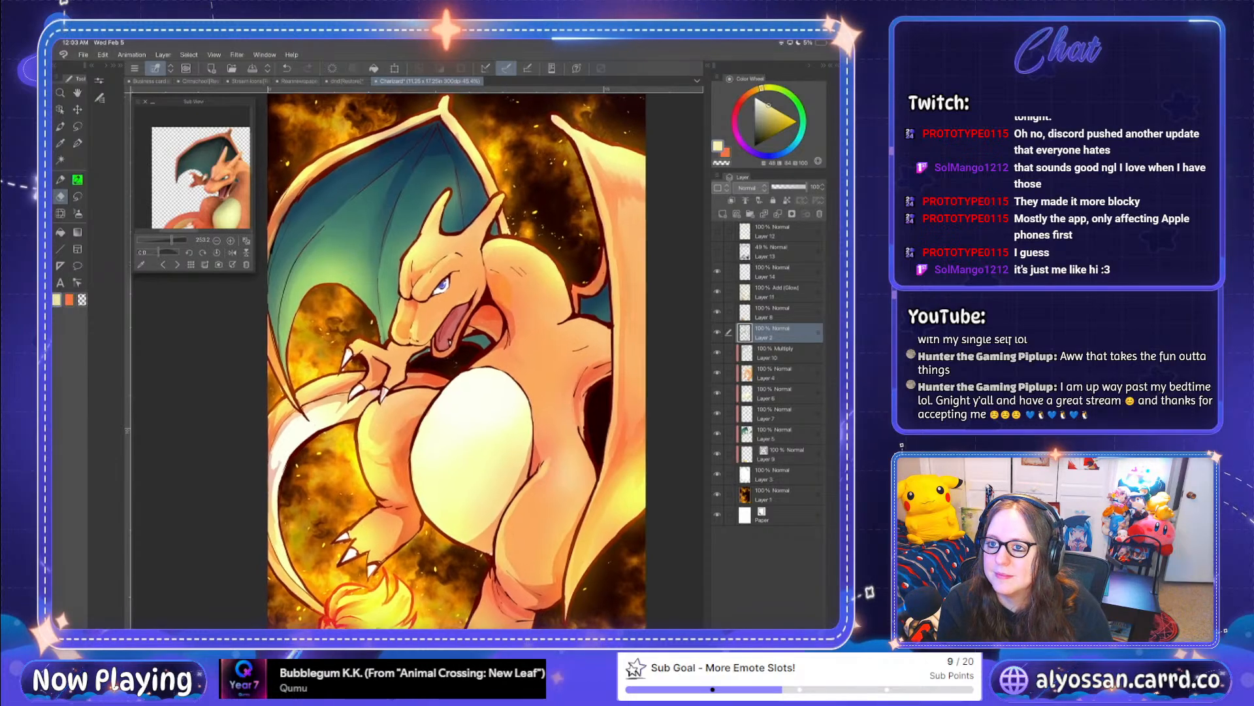
scroll(451, 359, down, 2)
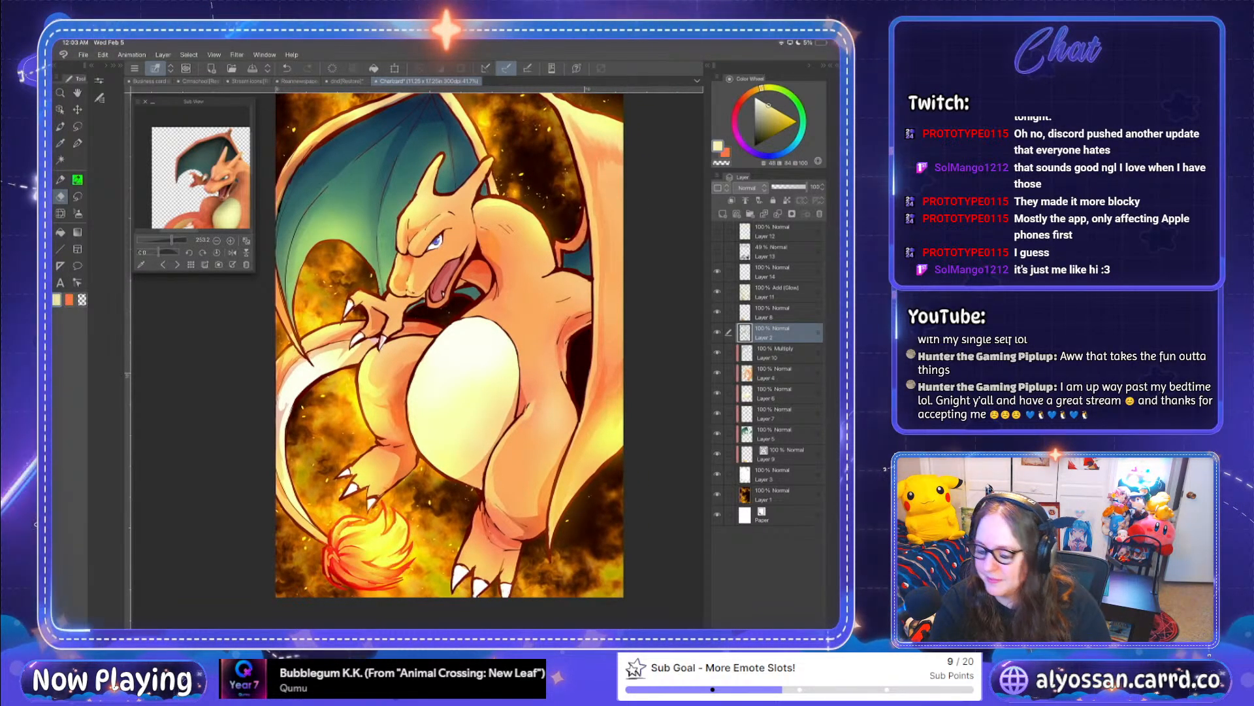
scroll(449, 342, up, 2)
scroll(449, 342, down, 3)
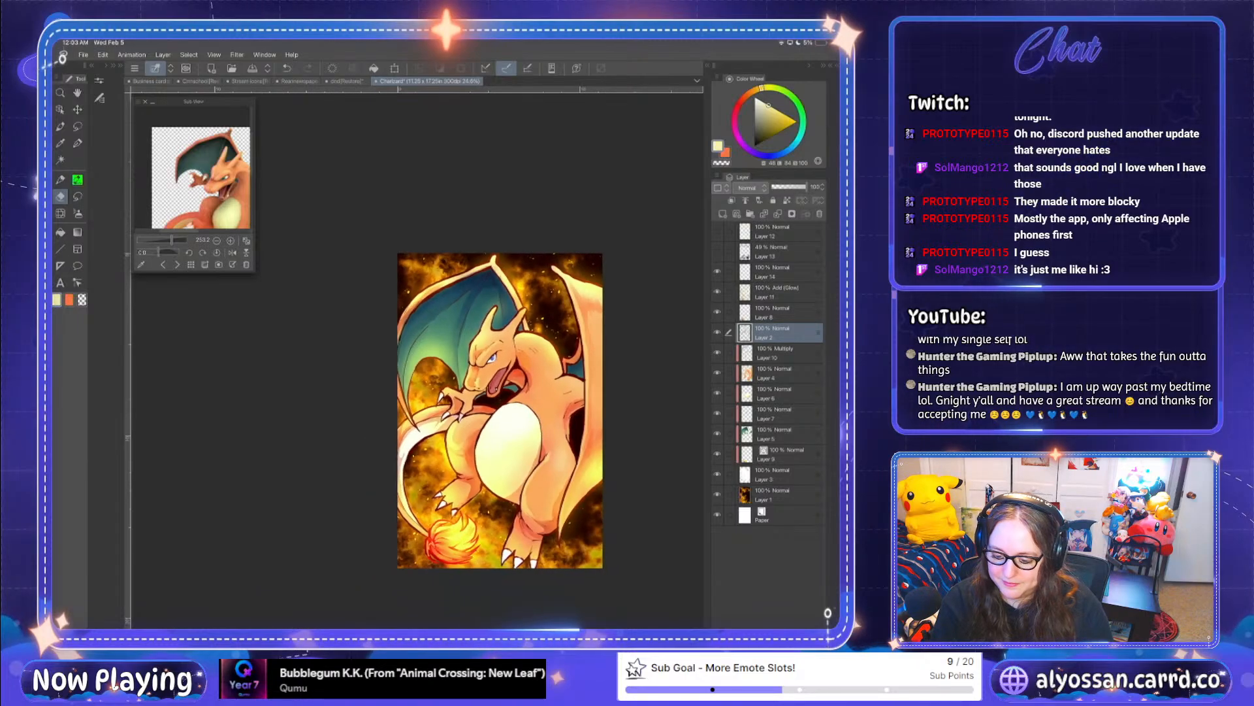
scroll(449, 342, up, 3)
scroll(449, 342, up, 2)
scroll(450, 342, down, 2)
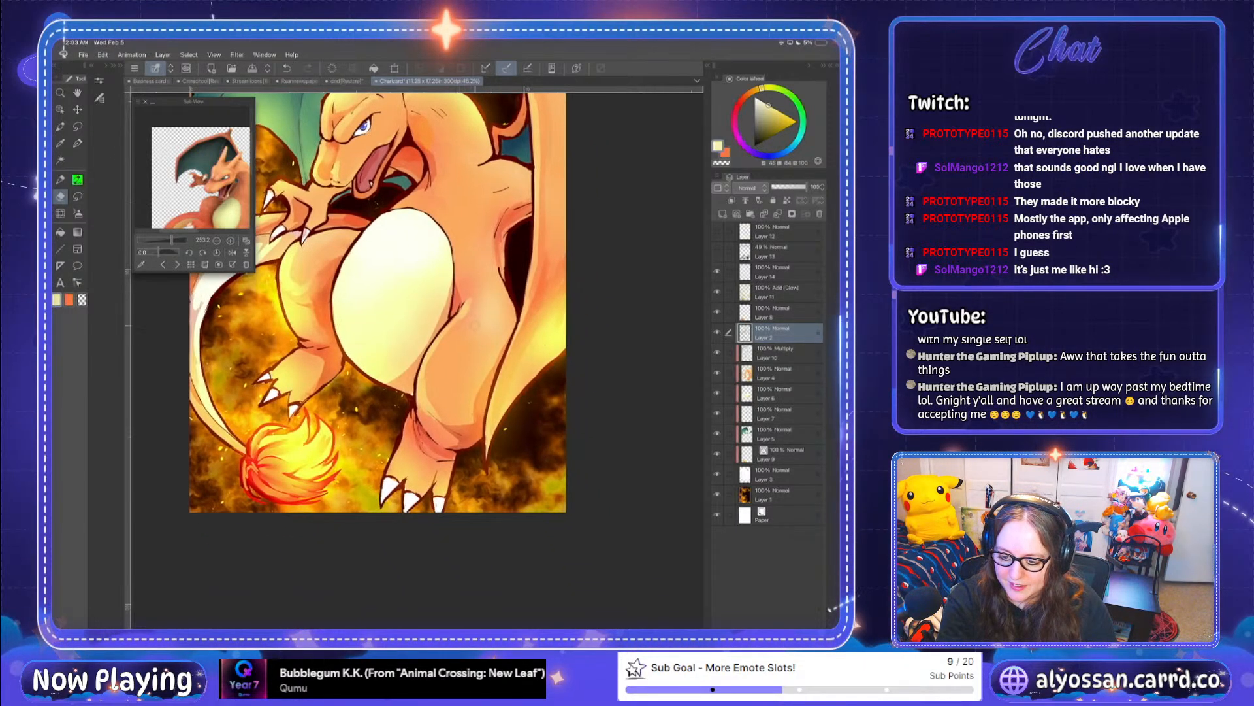
scroll(449, 342, up, 2)
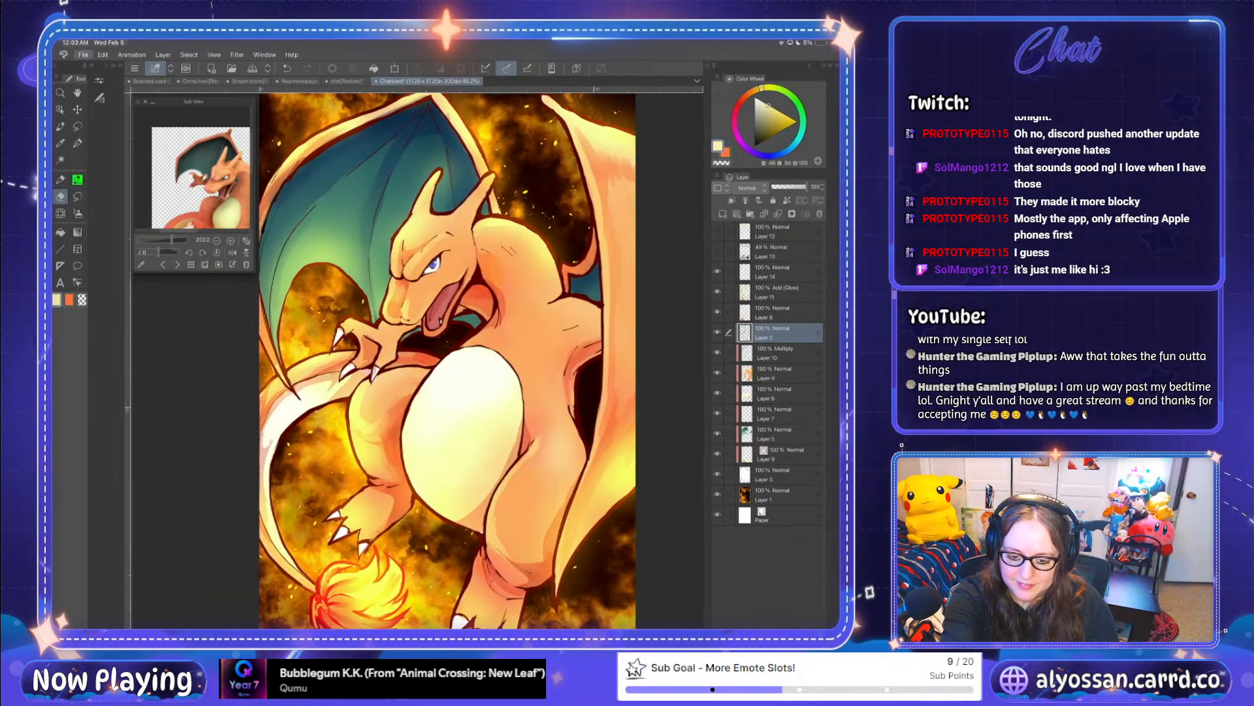
Step: Save the Charizard illustration
click(83, 55)
click(100, 135)
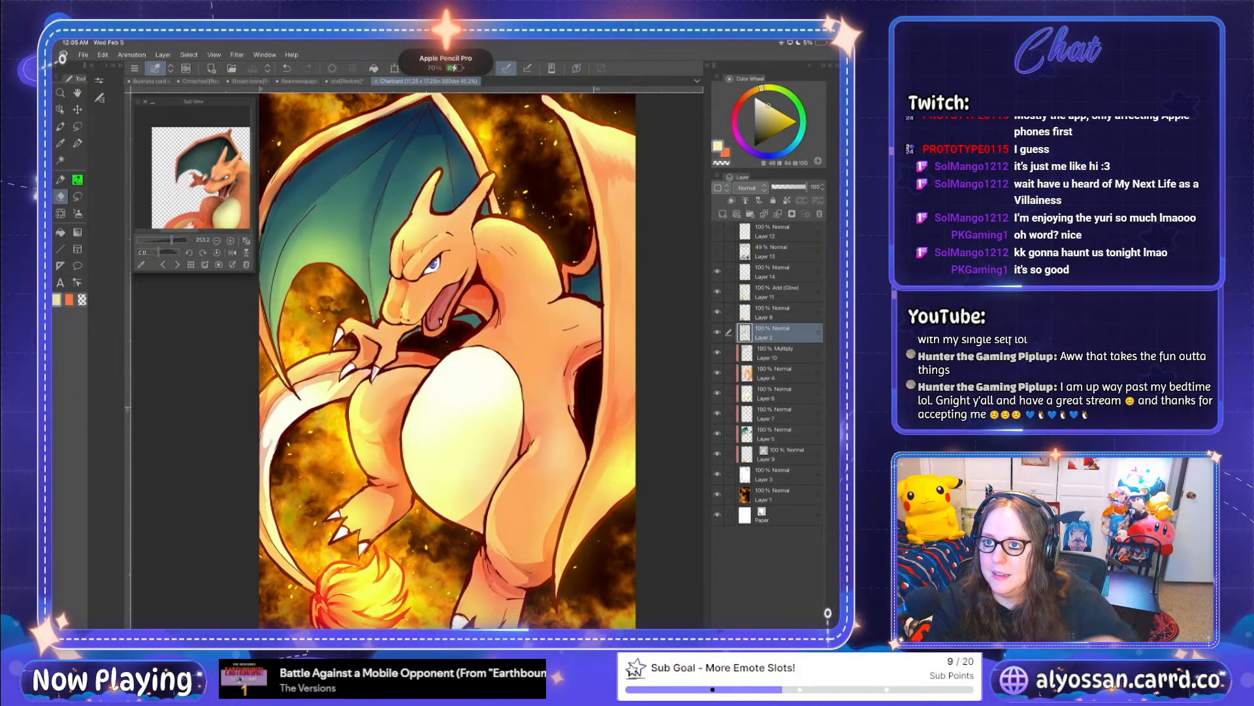
scroll(448, 361, down, 1)
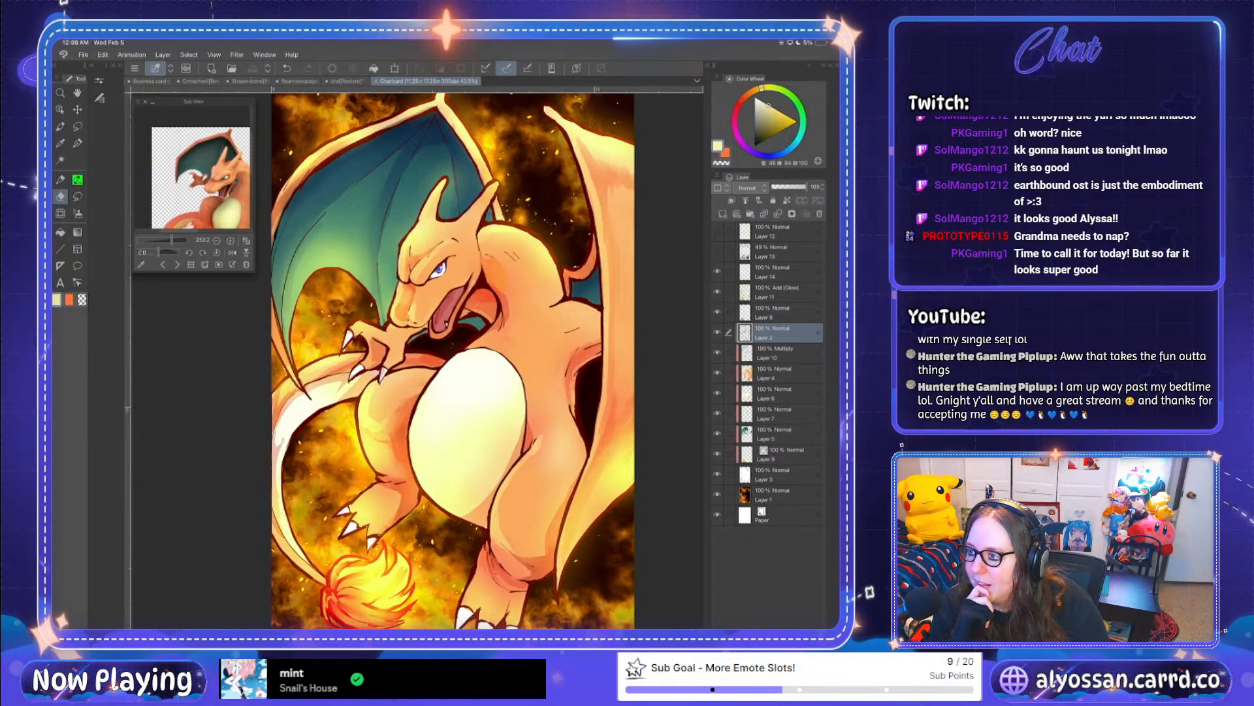
scroll(452, 360, down, 1)
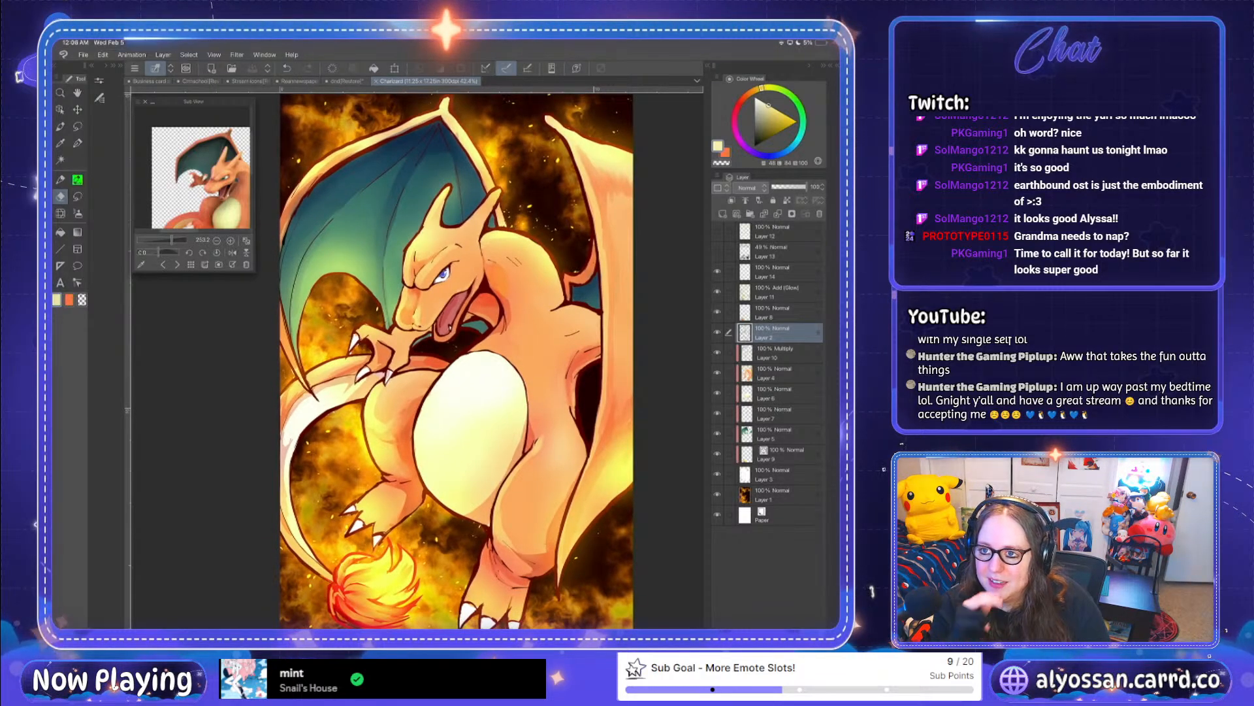
scroll(456, 361, down, 1)
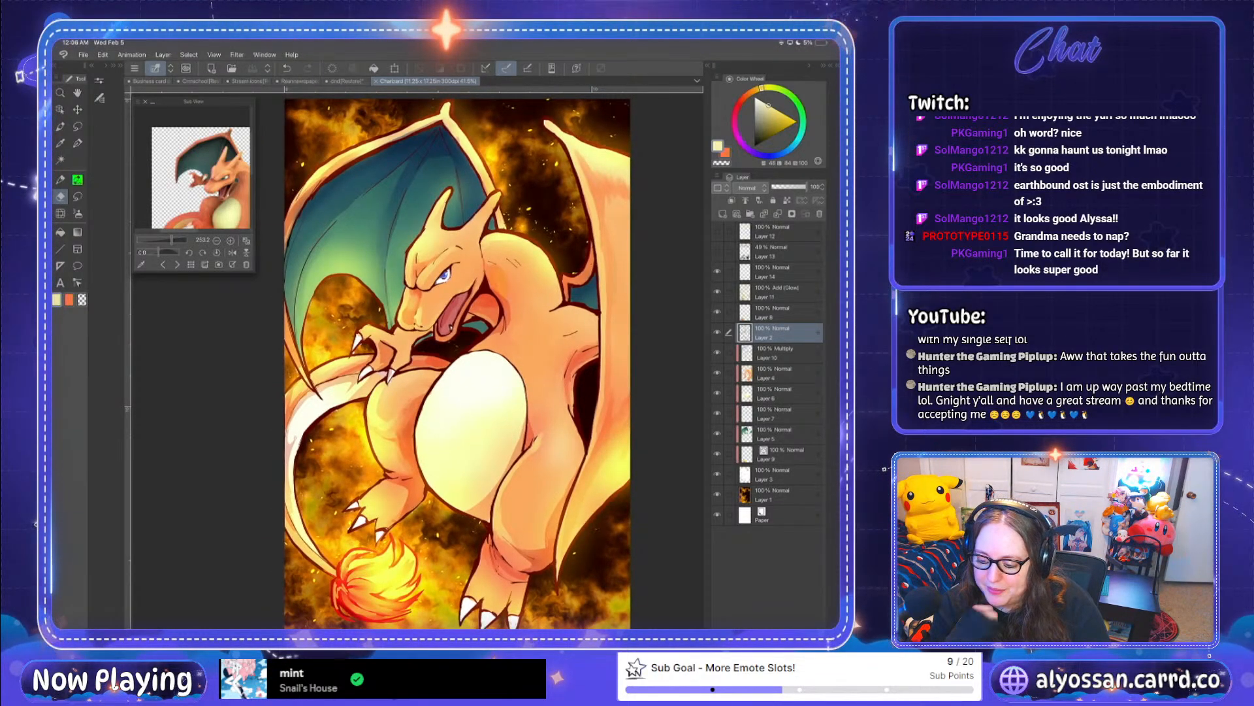